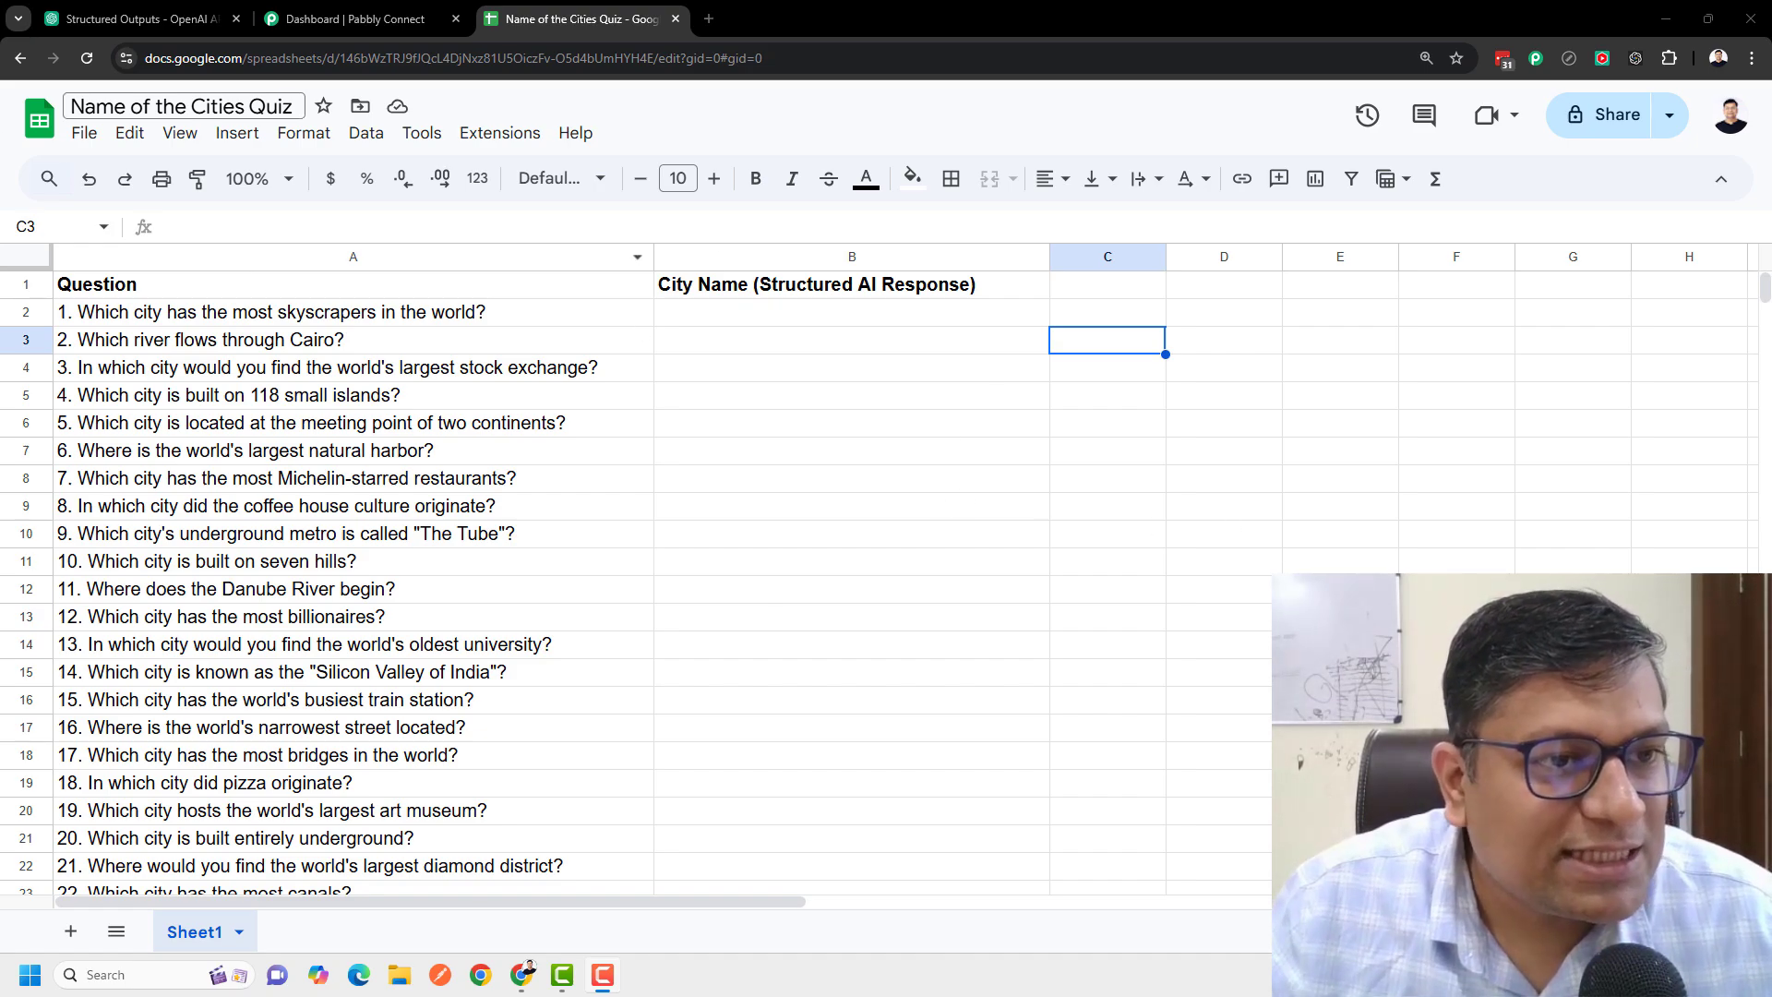
Step: Examine the city quiz questions in the Question column and the empty City Name (Structured AI Response) column beside them
click(163, 321)
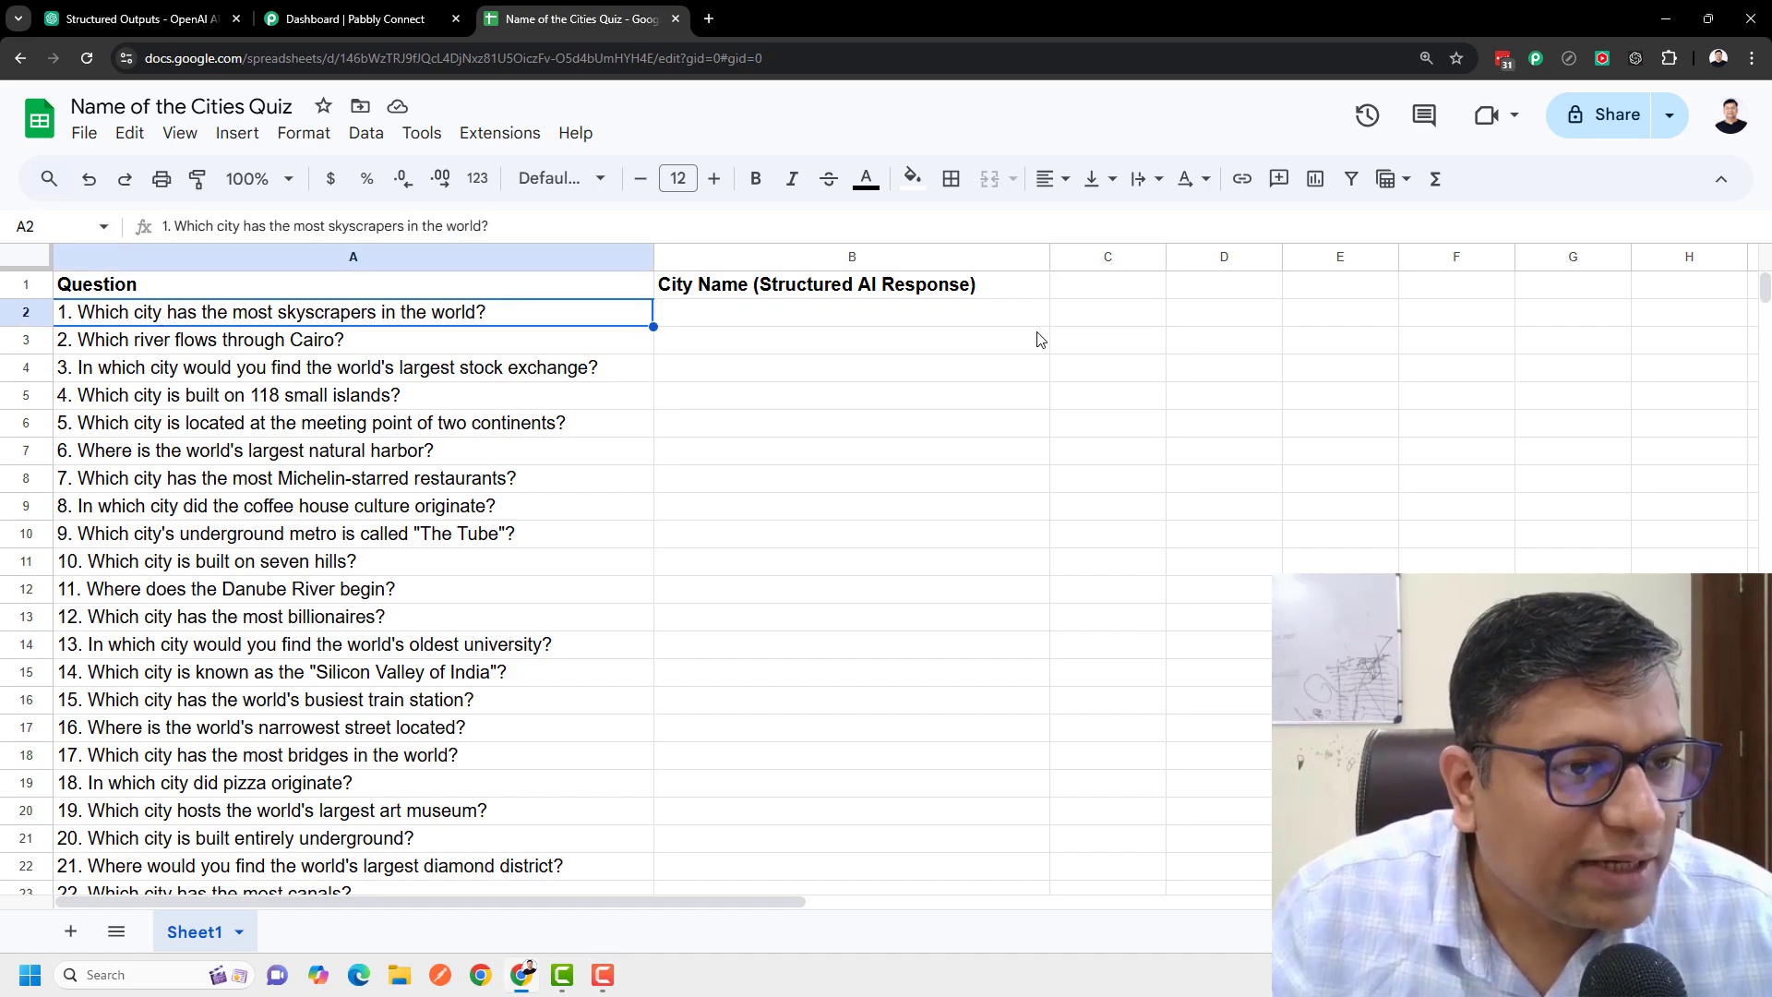
click(1055, 339)
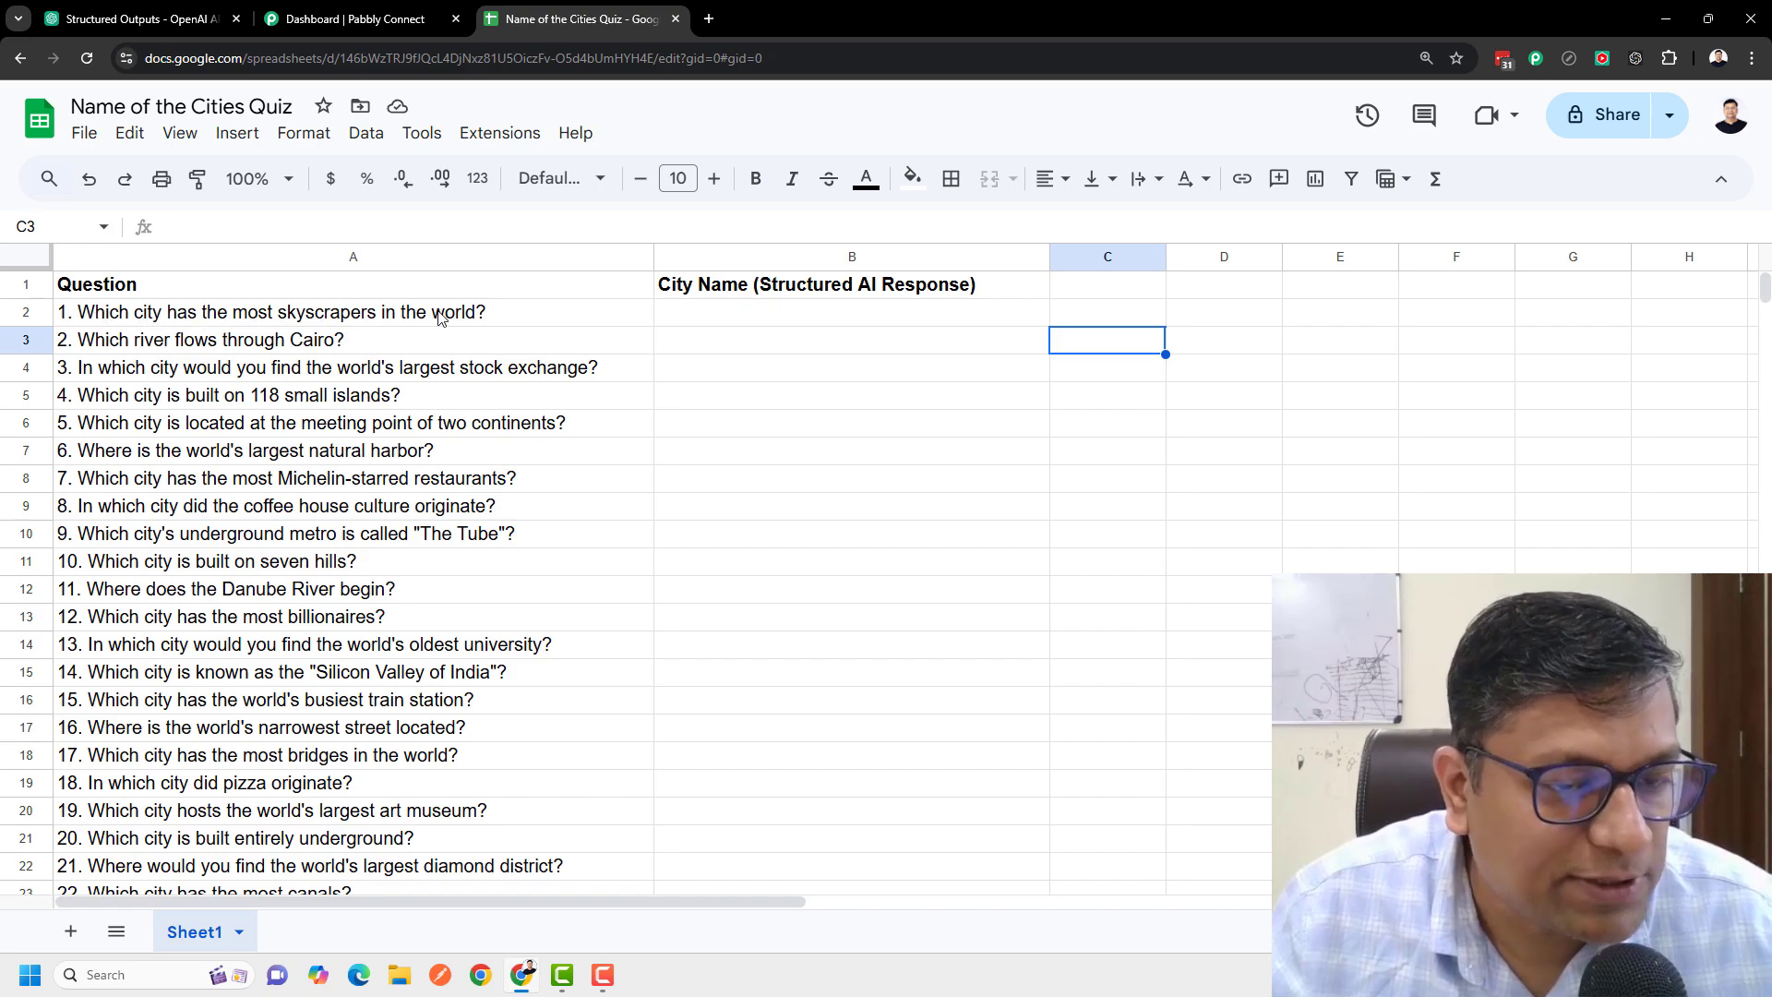
click(724, 319)
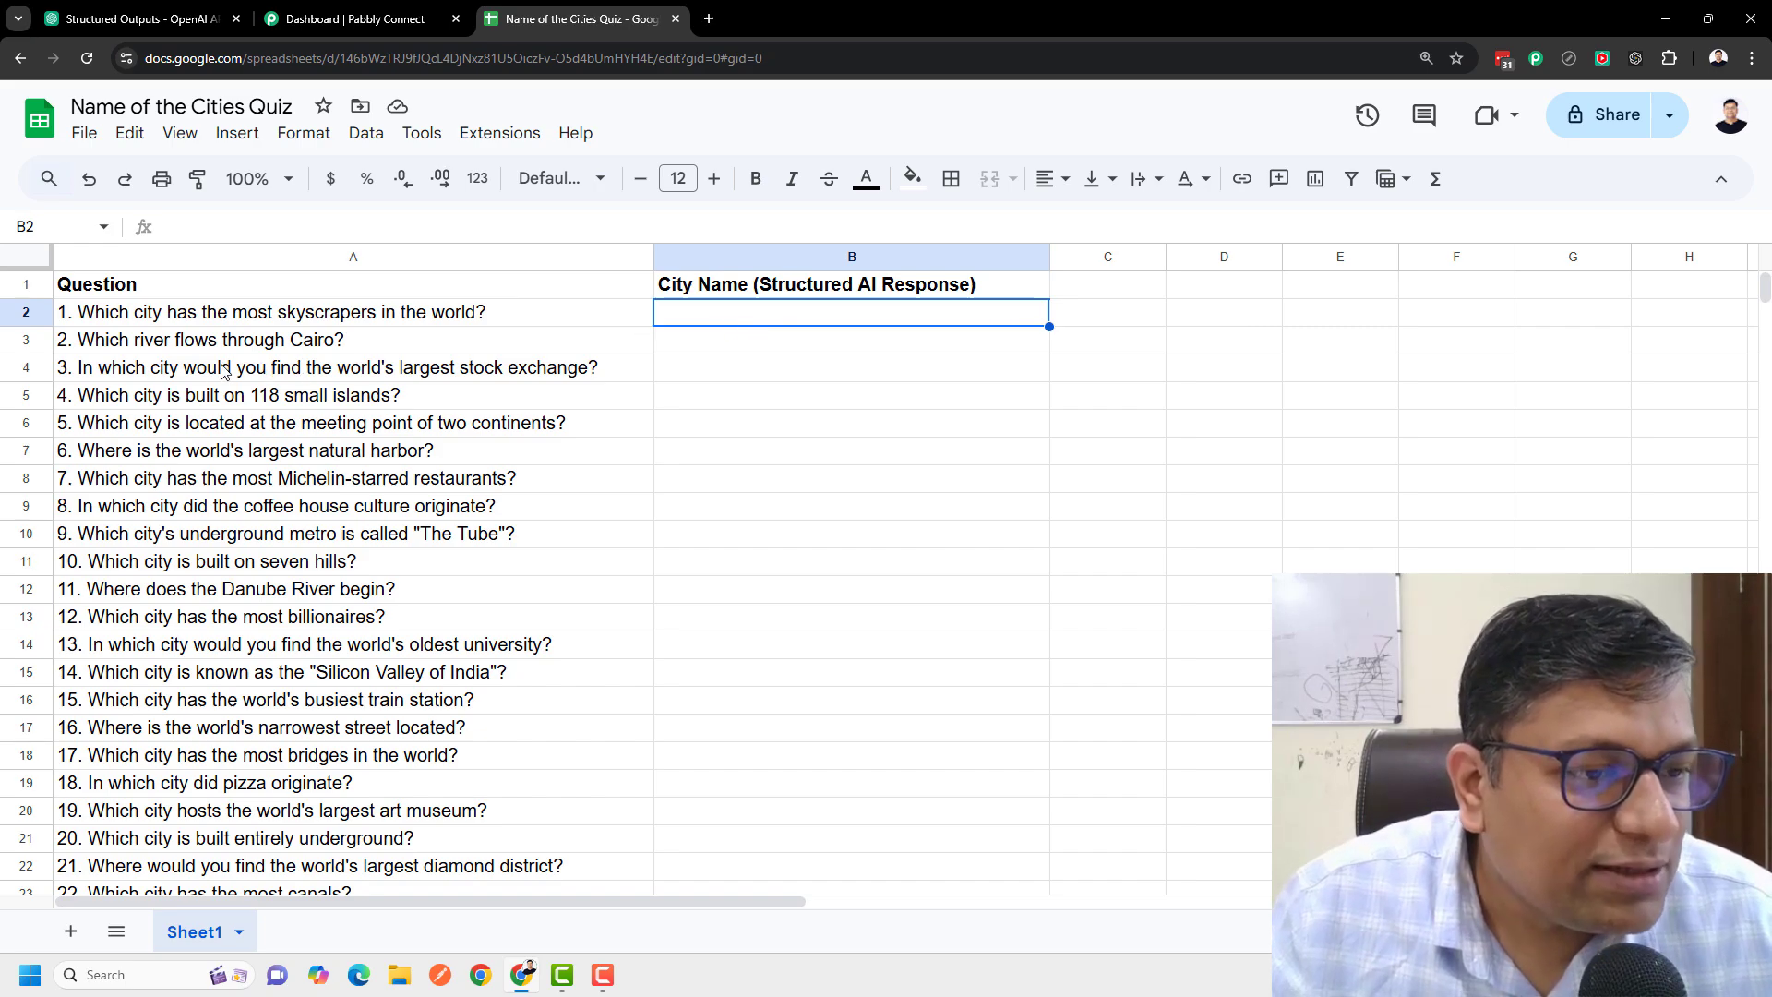
click(106, 347)
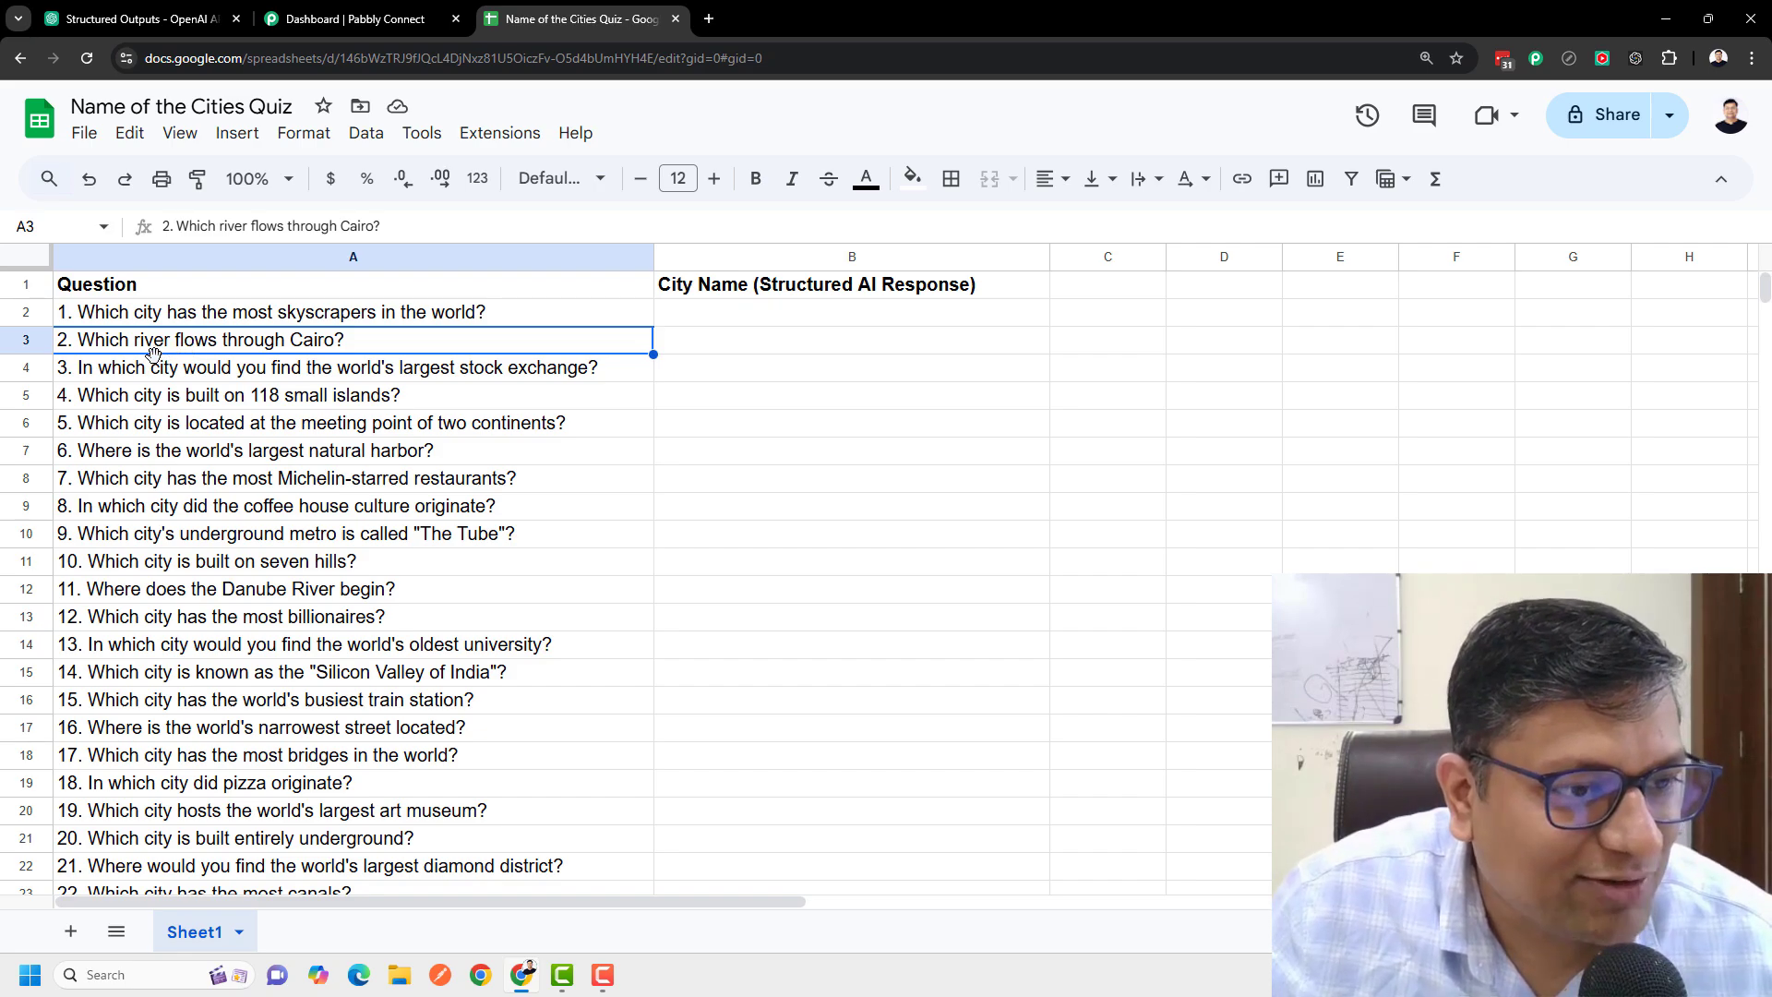
click(94, 377)
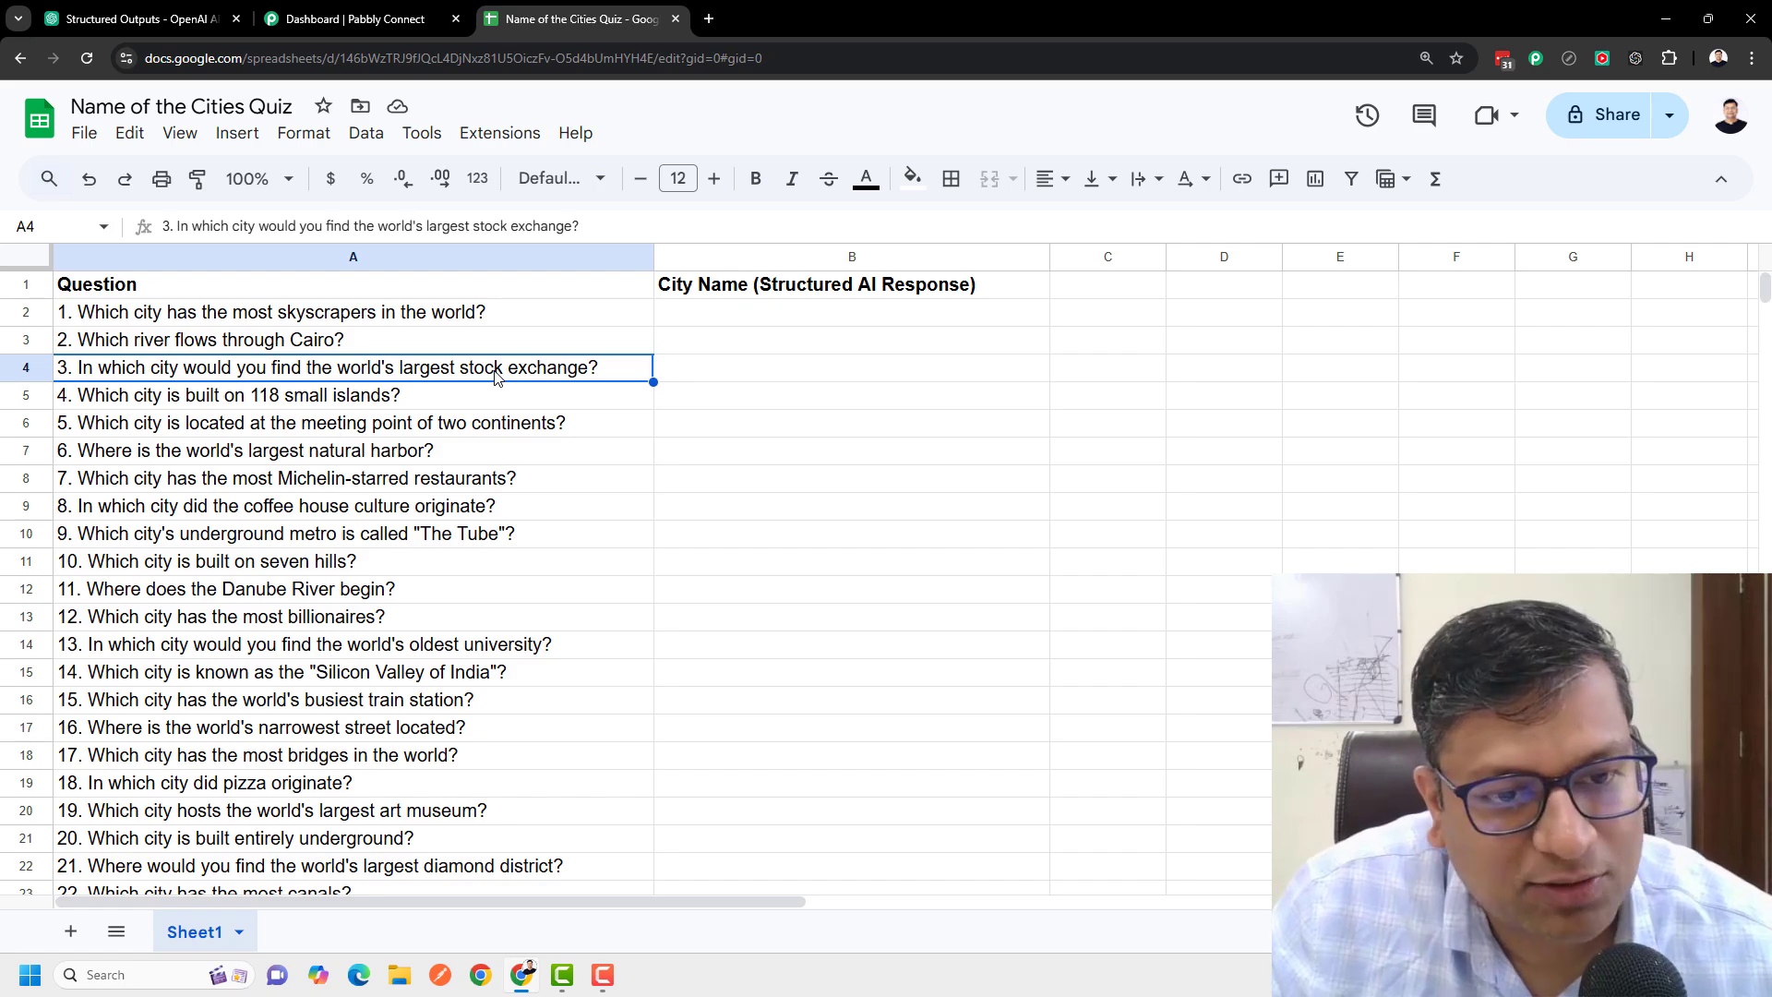
click(379, 417)
click(373, 374)
drag(374, 374, 388, 678)
click(341, 508)
drag(304, 369, 317, 565)
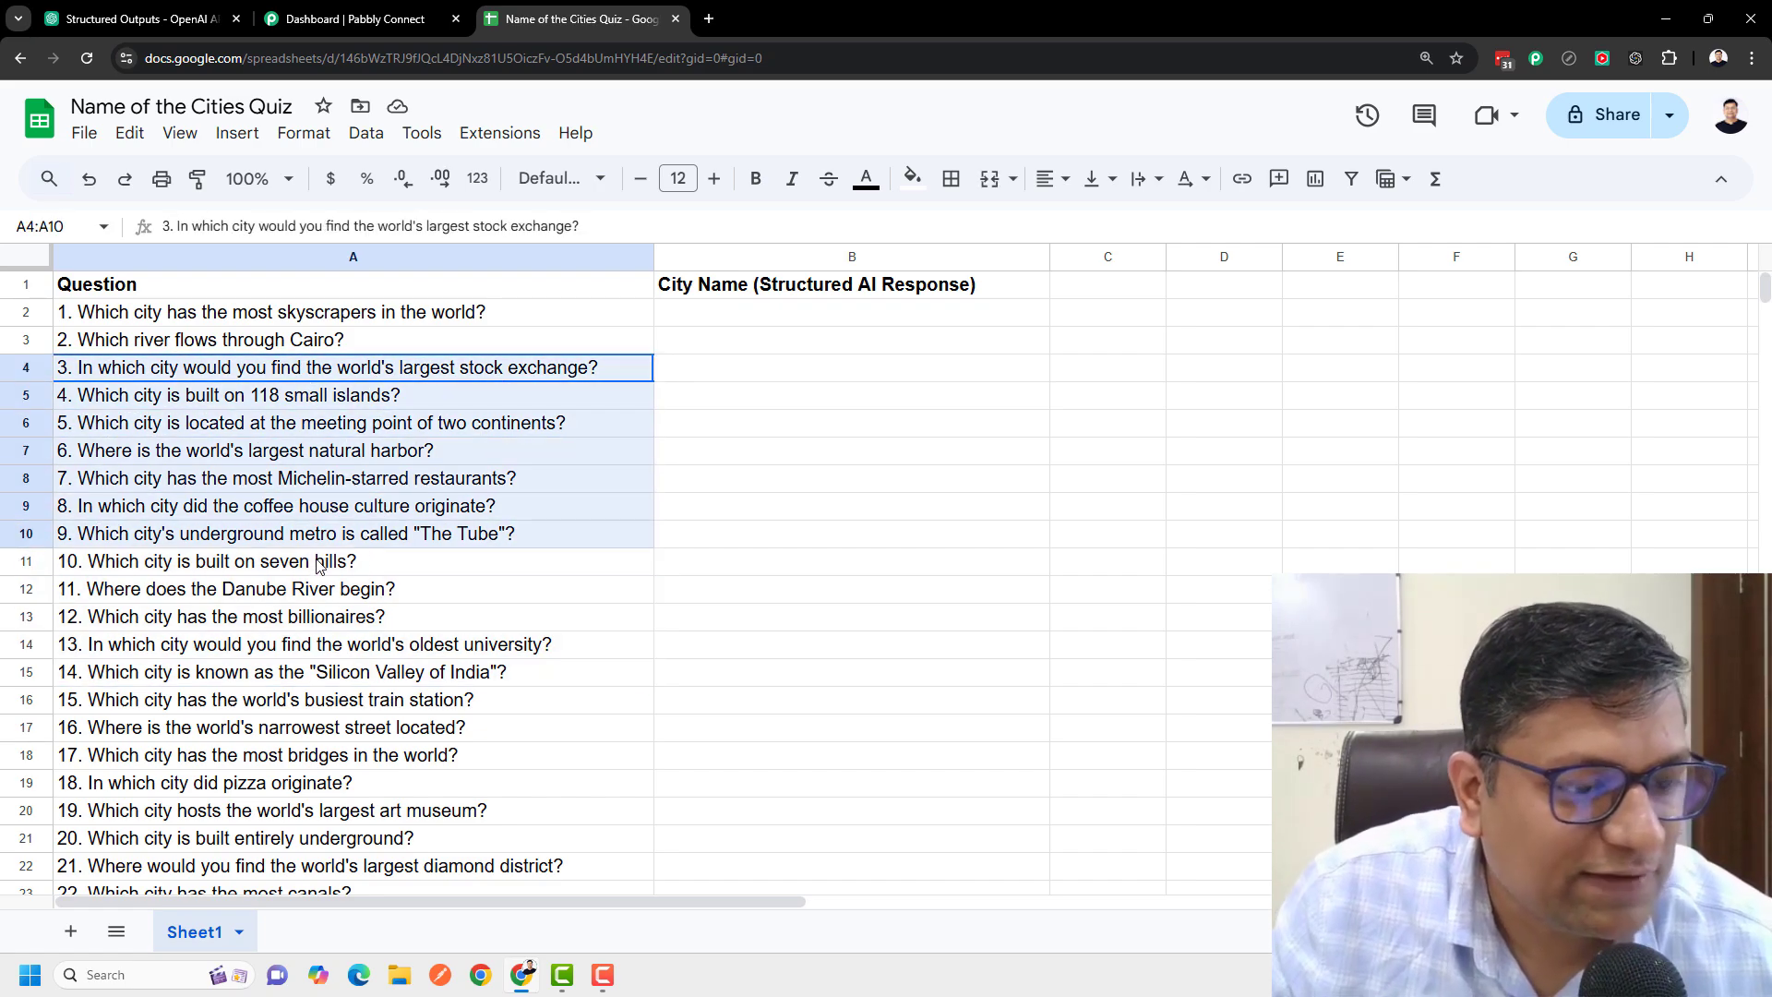
click(325, 542)
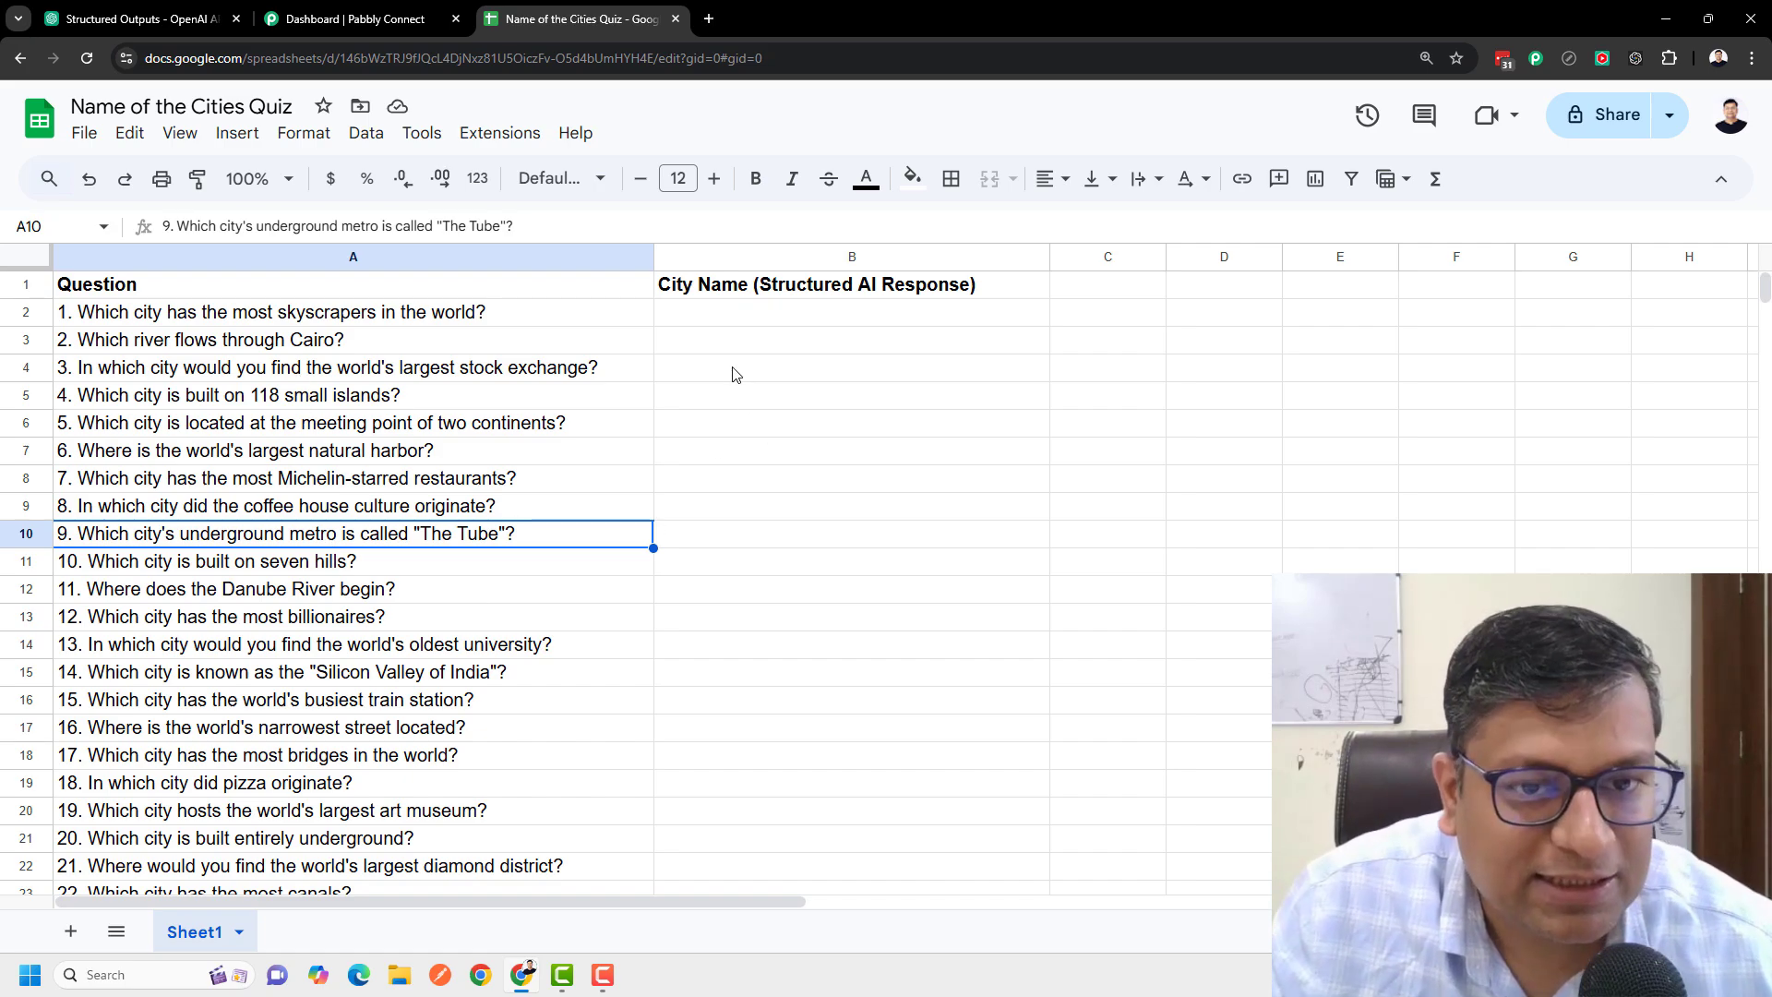
drag(744, 316, 738, 671)
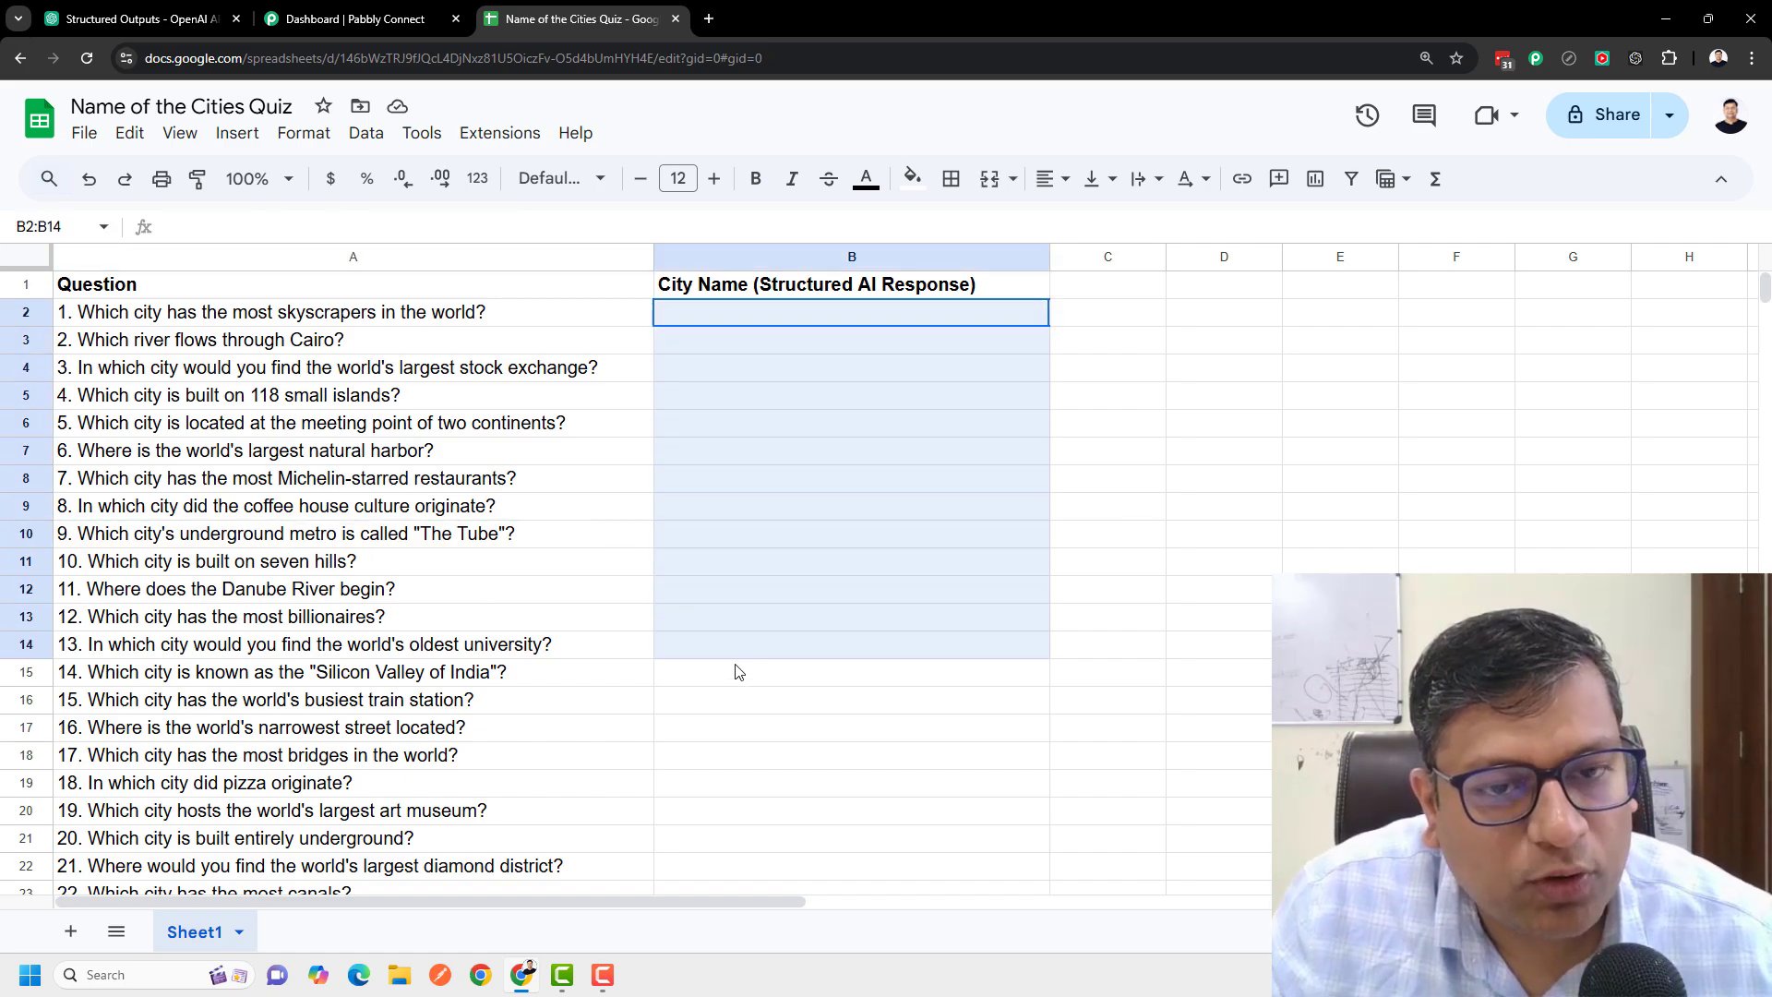
click(775, 640)
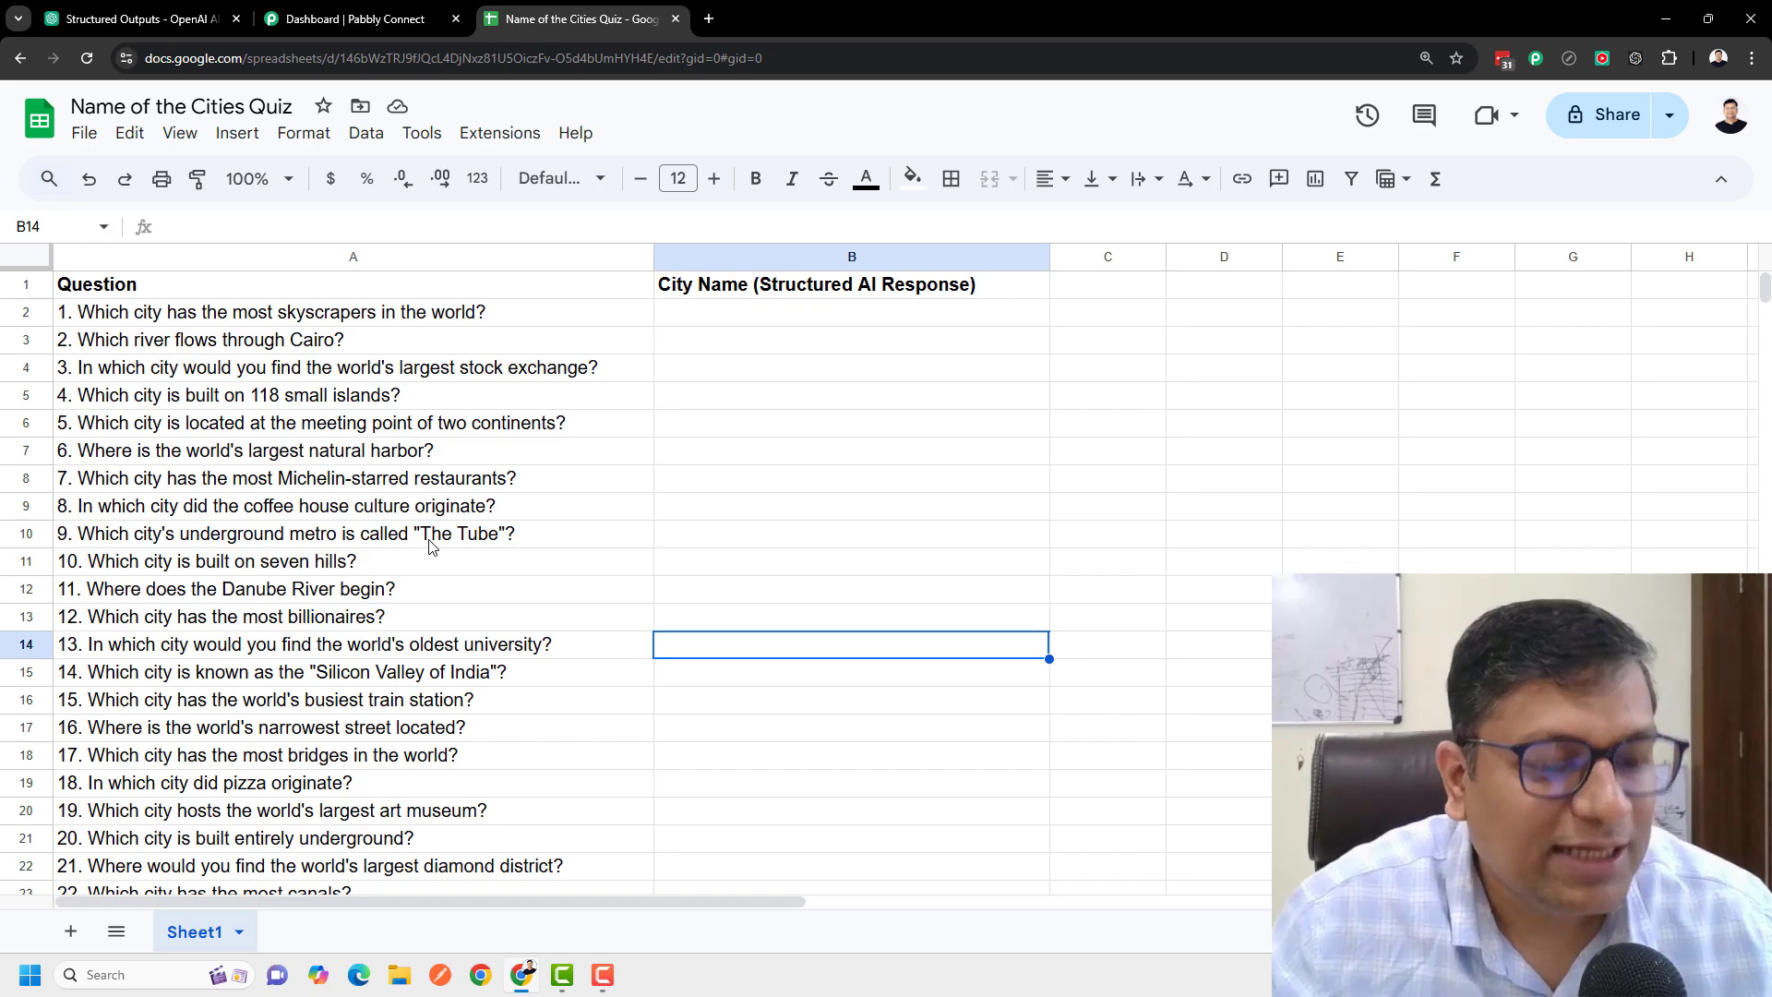
Step: Search Google for "openai structured output" and open OpenAI's Structured Outputs guide, replacing the guide tab that was already open
click(377, 20)
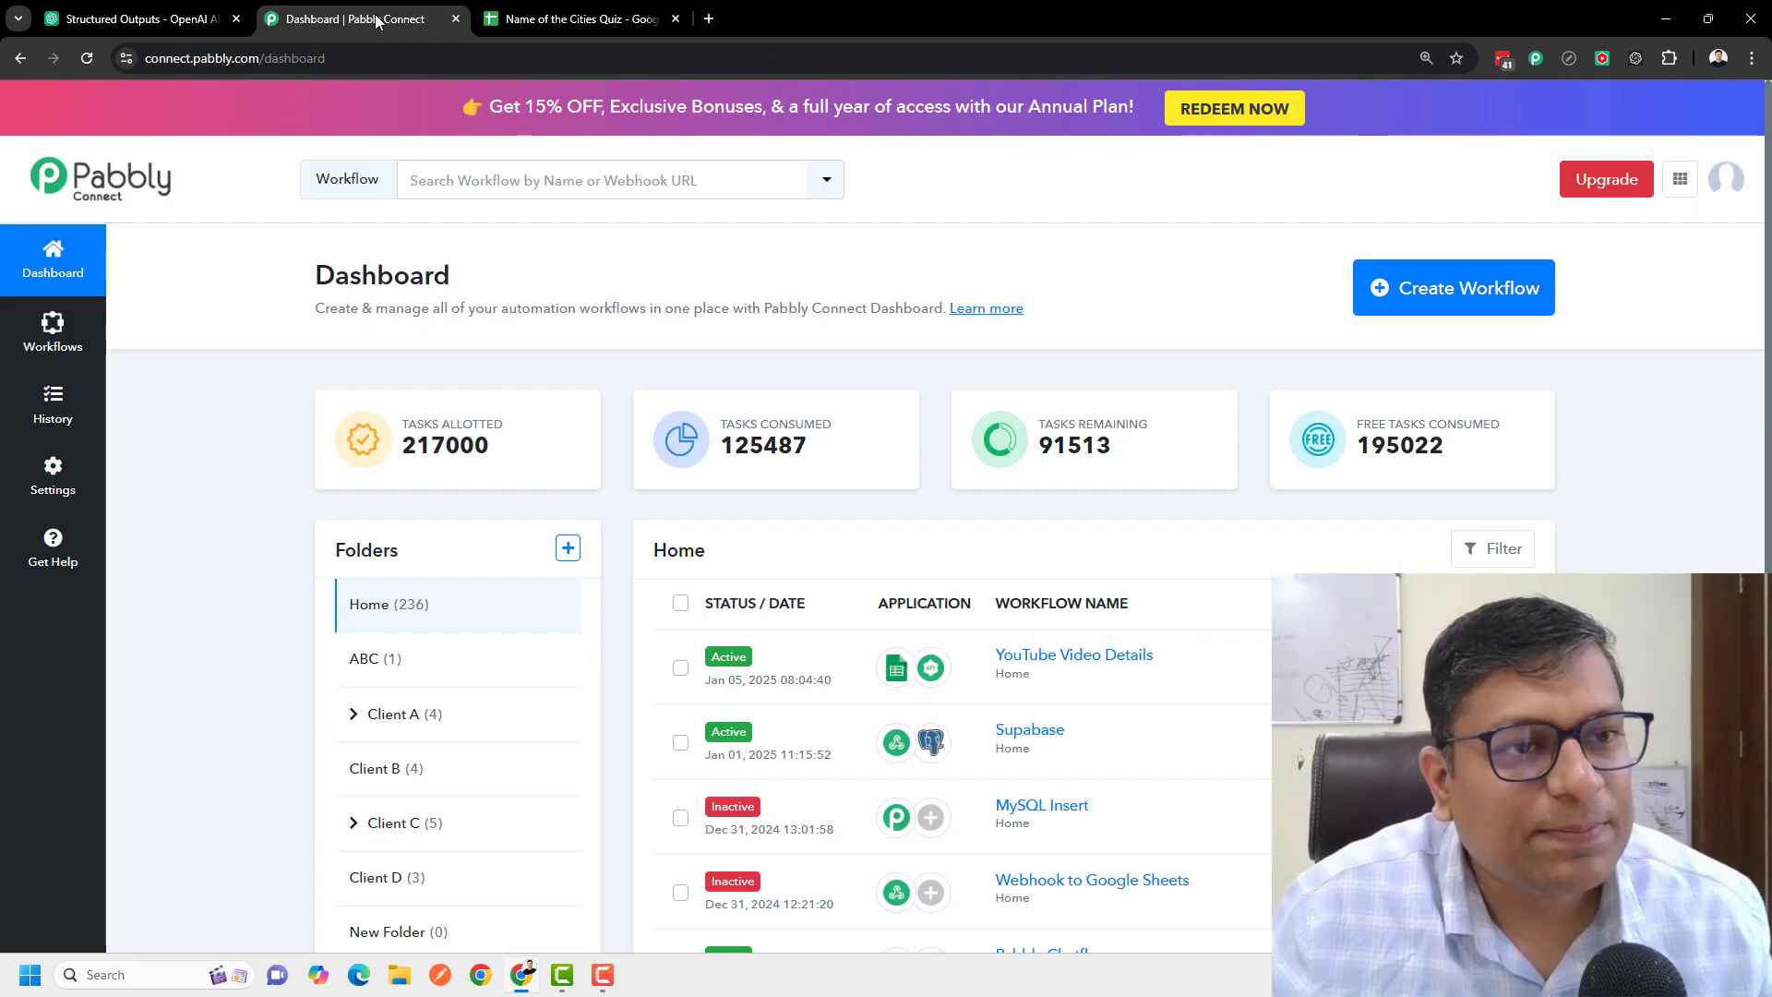
click(219, 7)
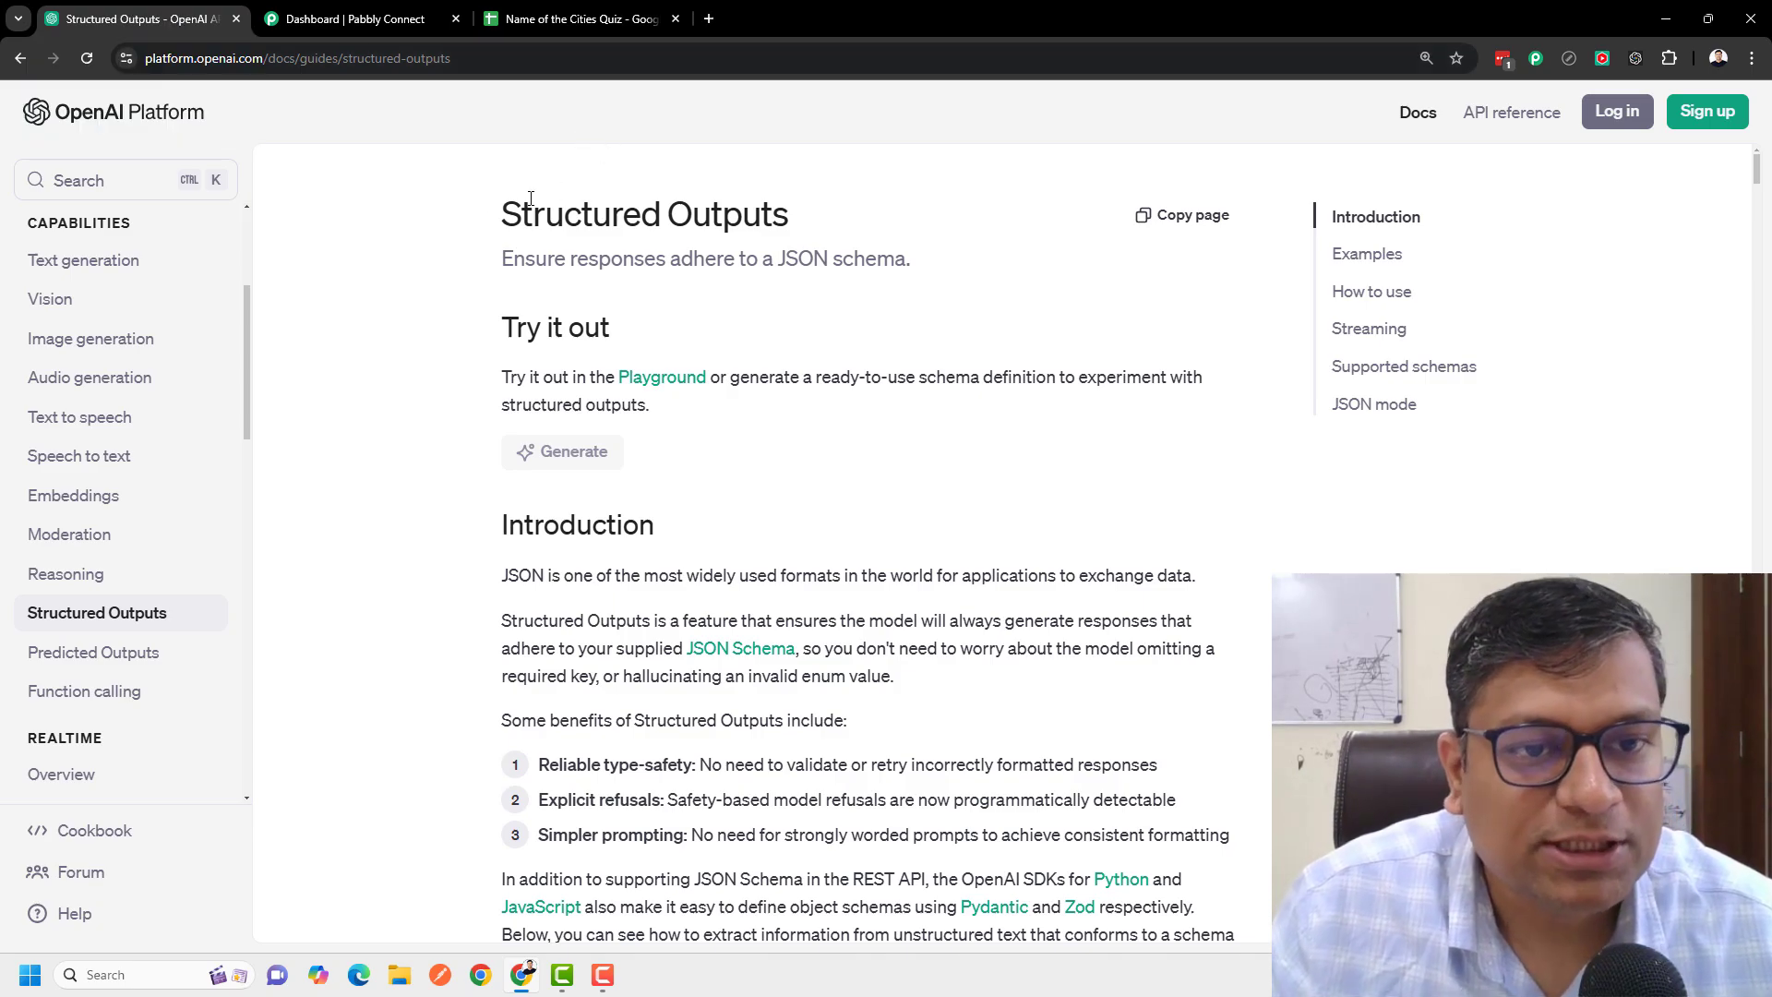
click(709, 18)
text(openai structured output)
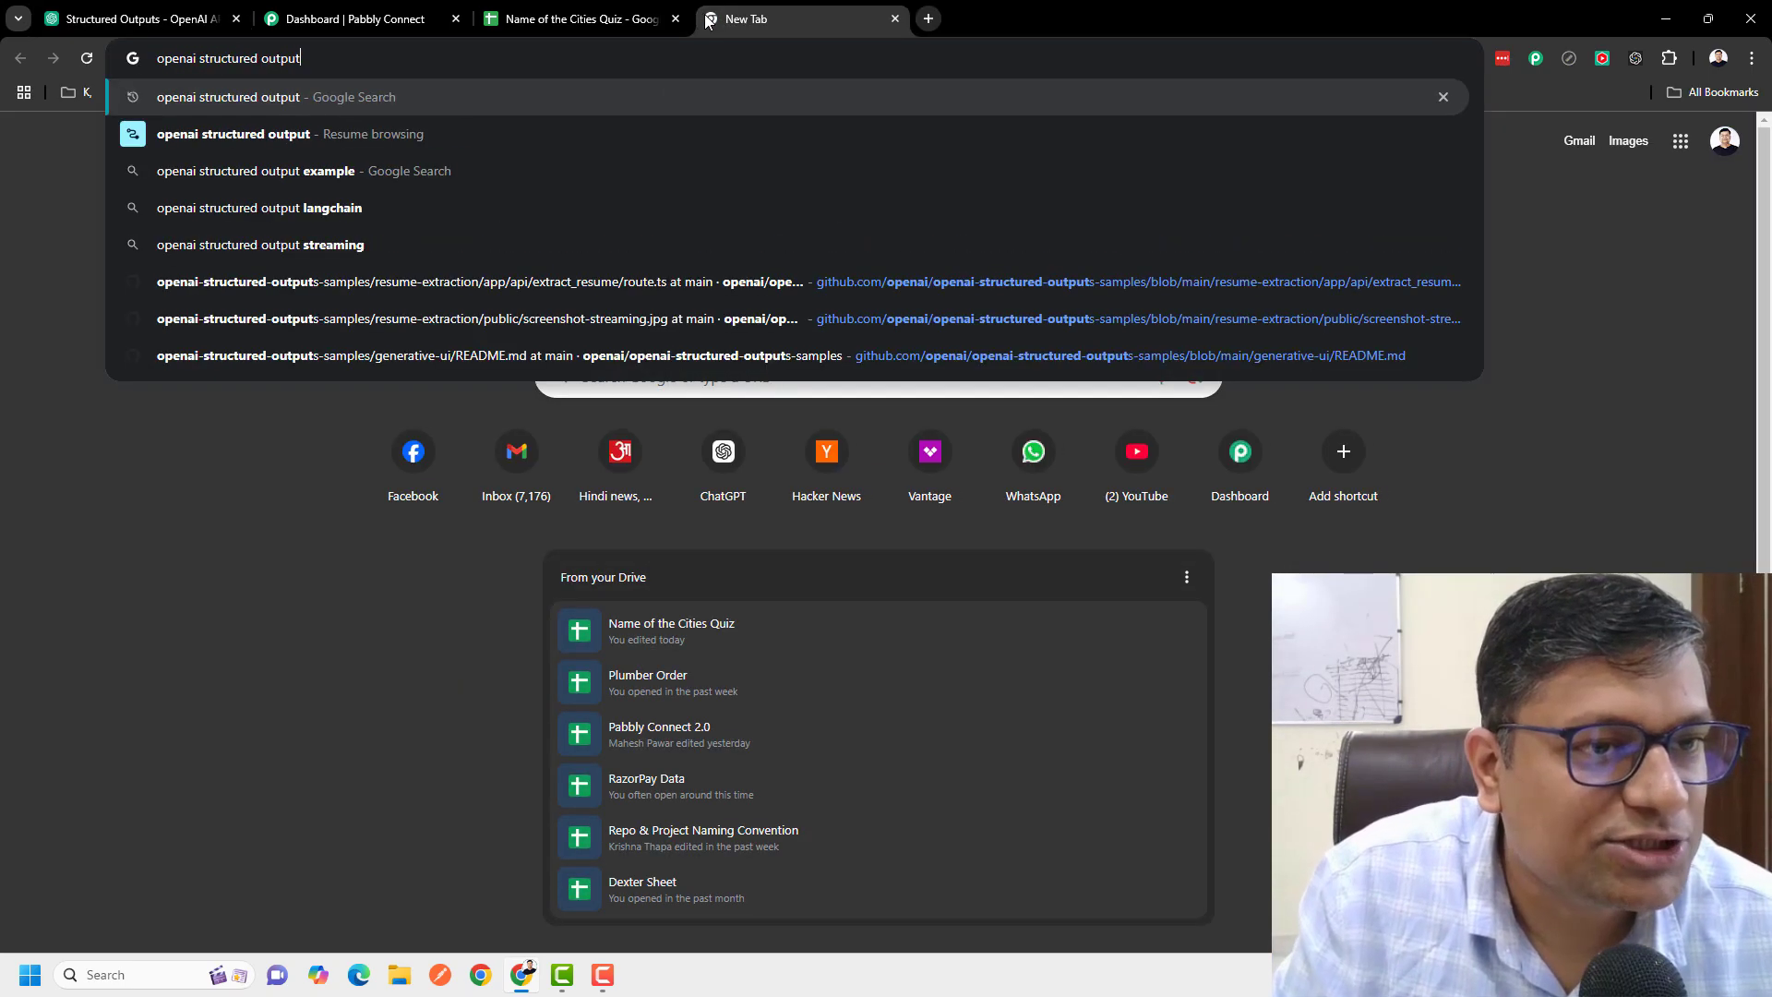
key(Return)
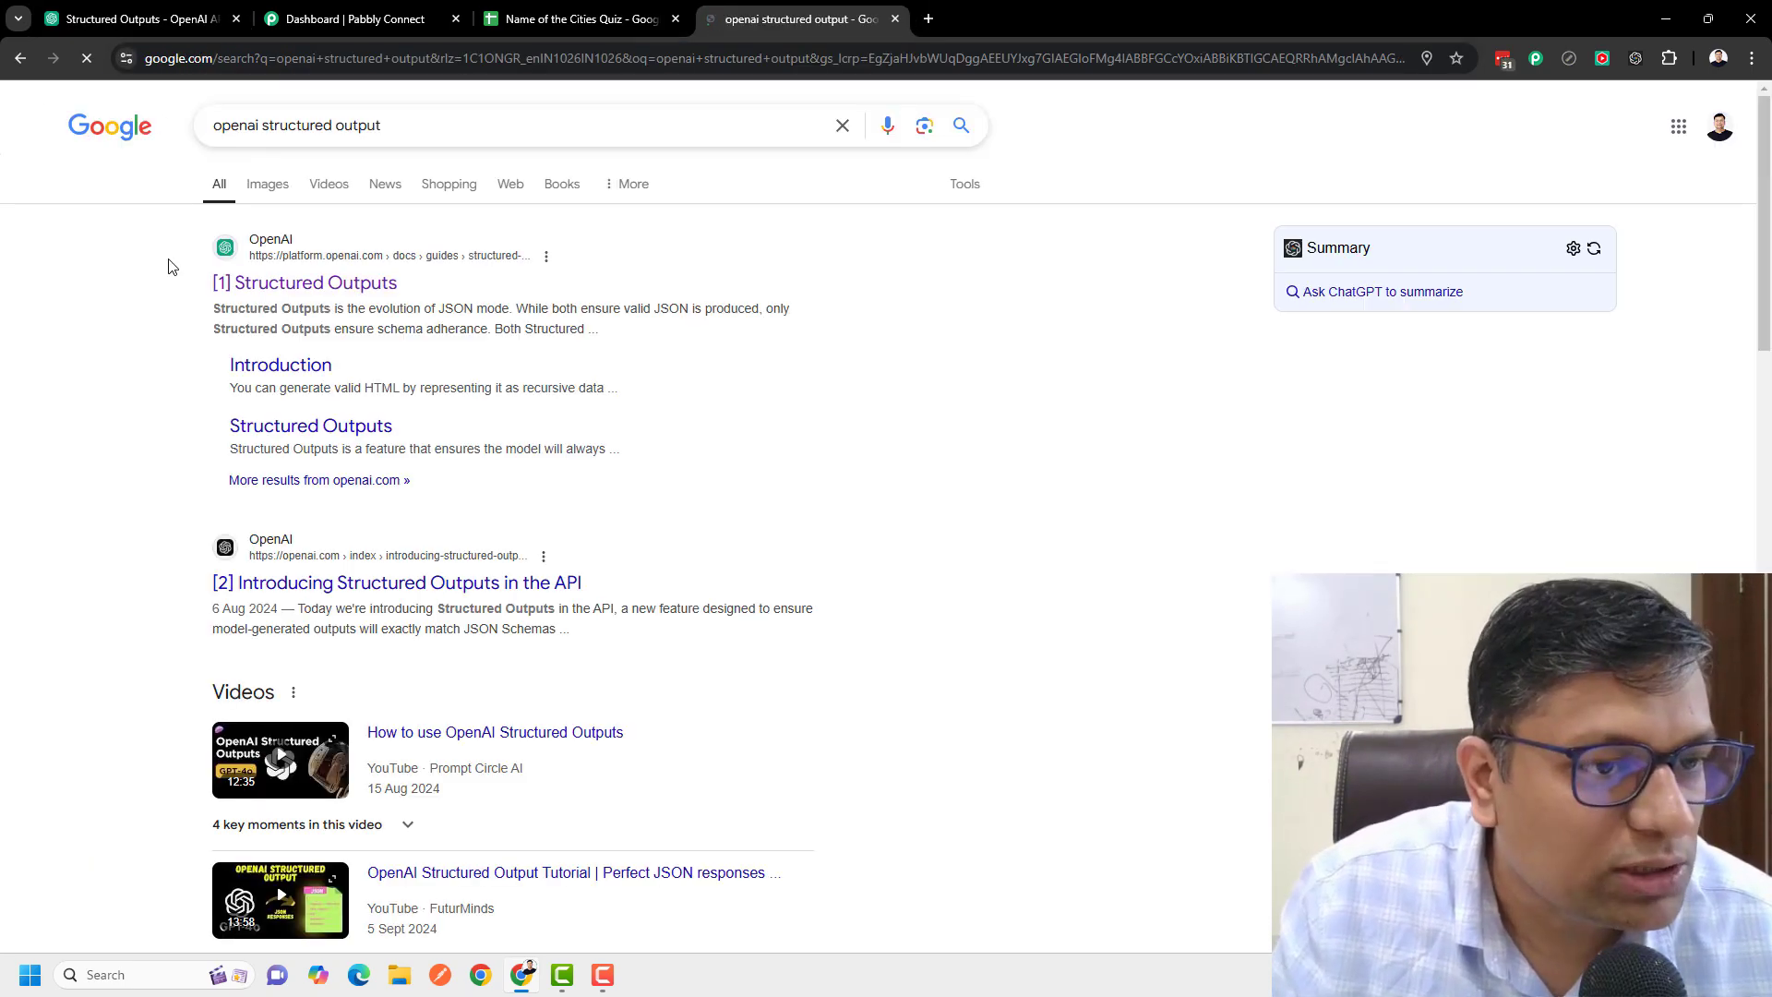
click(291, 290)
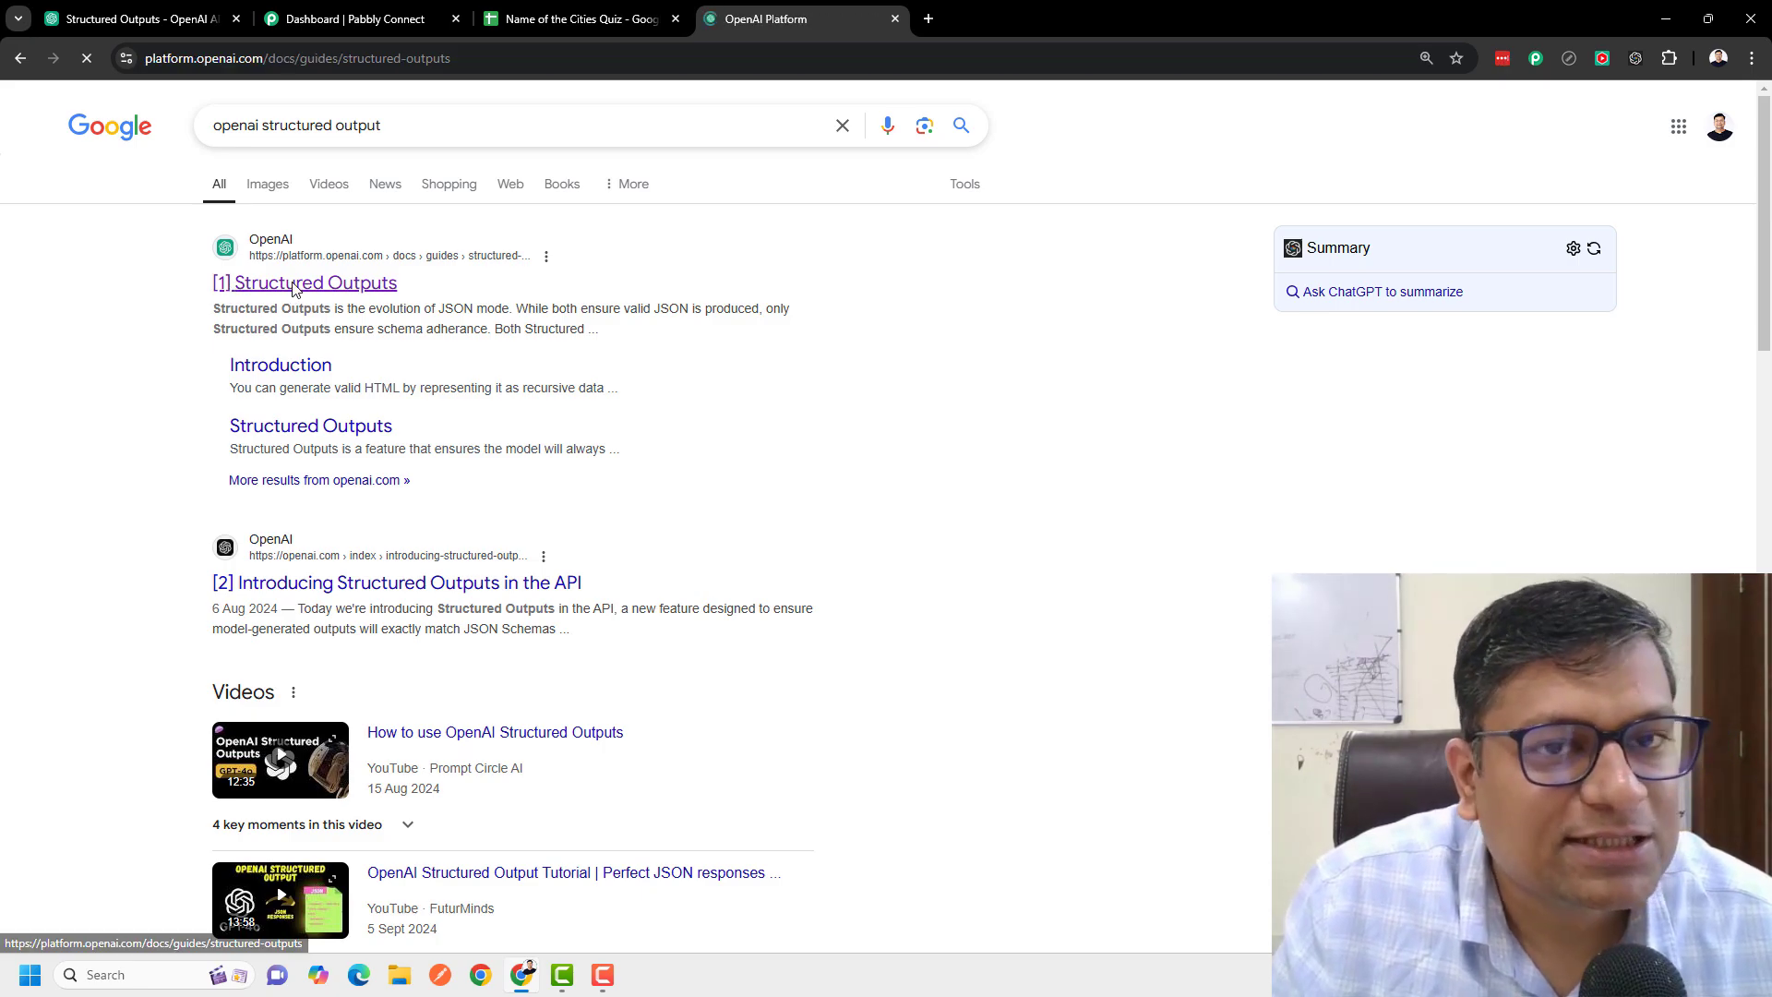
middle_click(103, 8)
drag(591, 7, 135, 13)
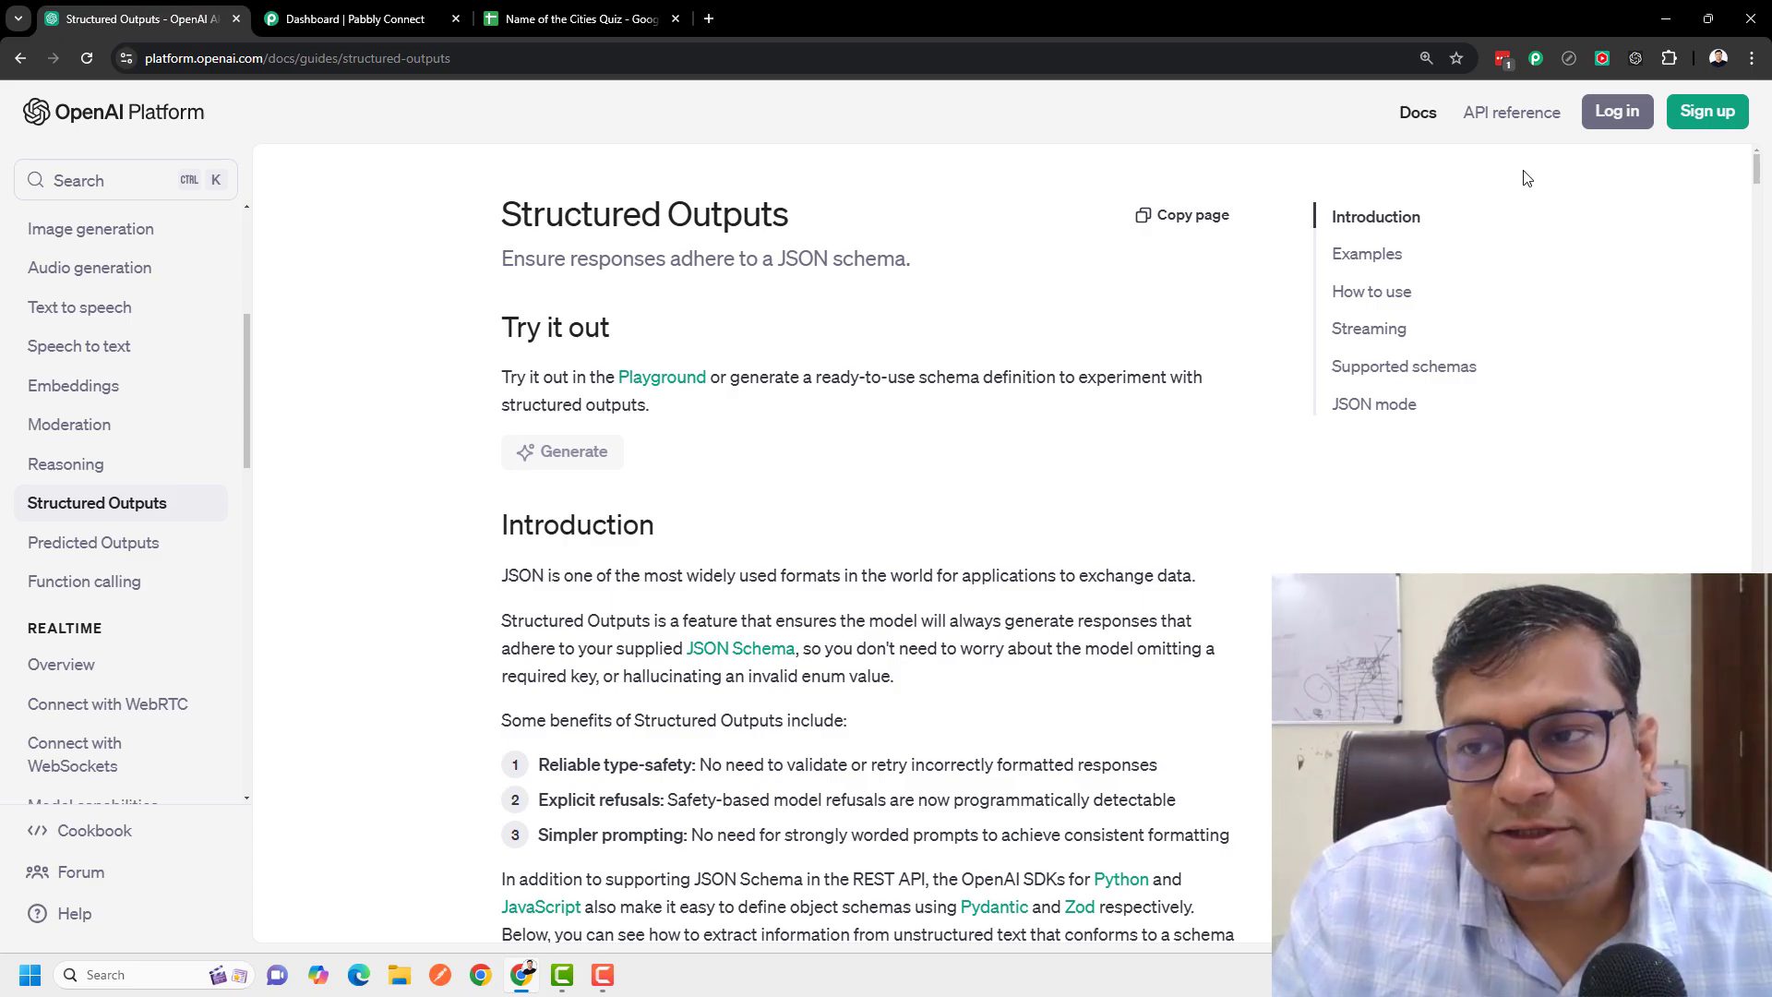
Step: Log in to the OpenAI Platform with the Google account and open the Playground linked in the Structured Outputs guide
click(1613, 116)
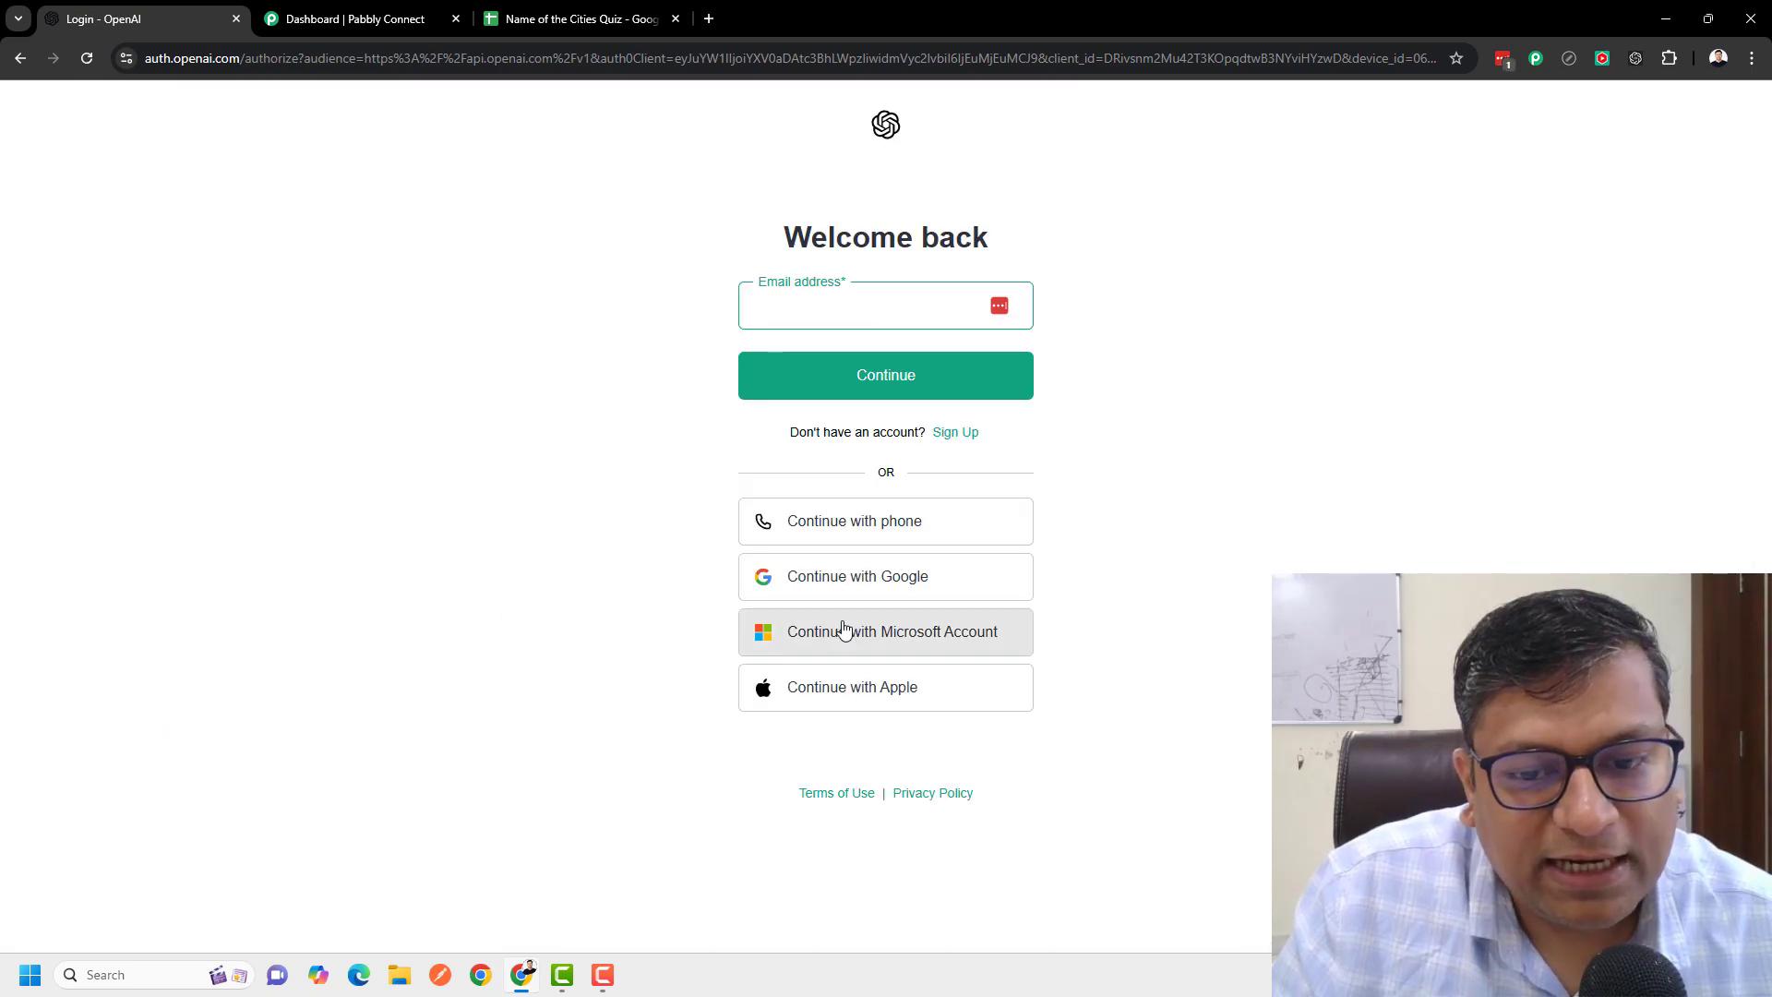
click(874, 574)
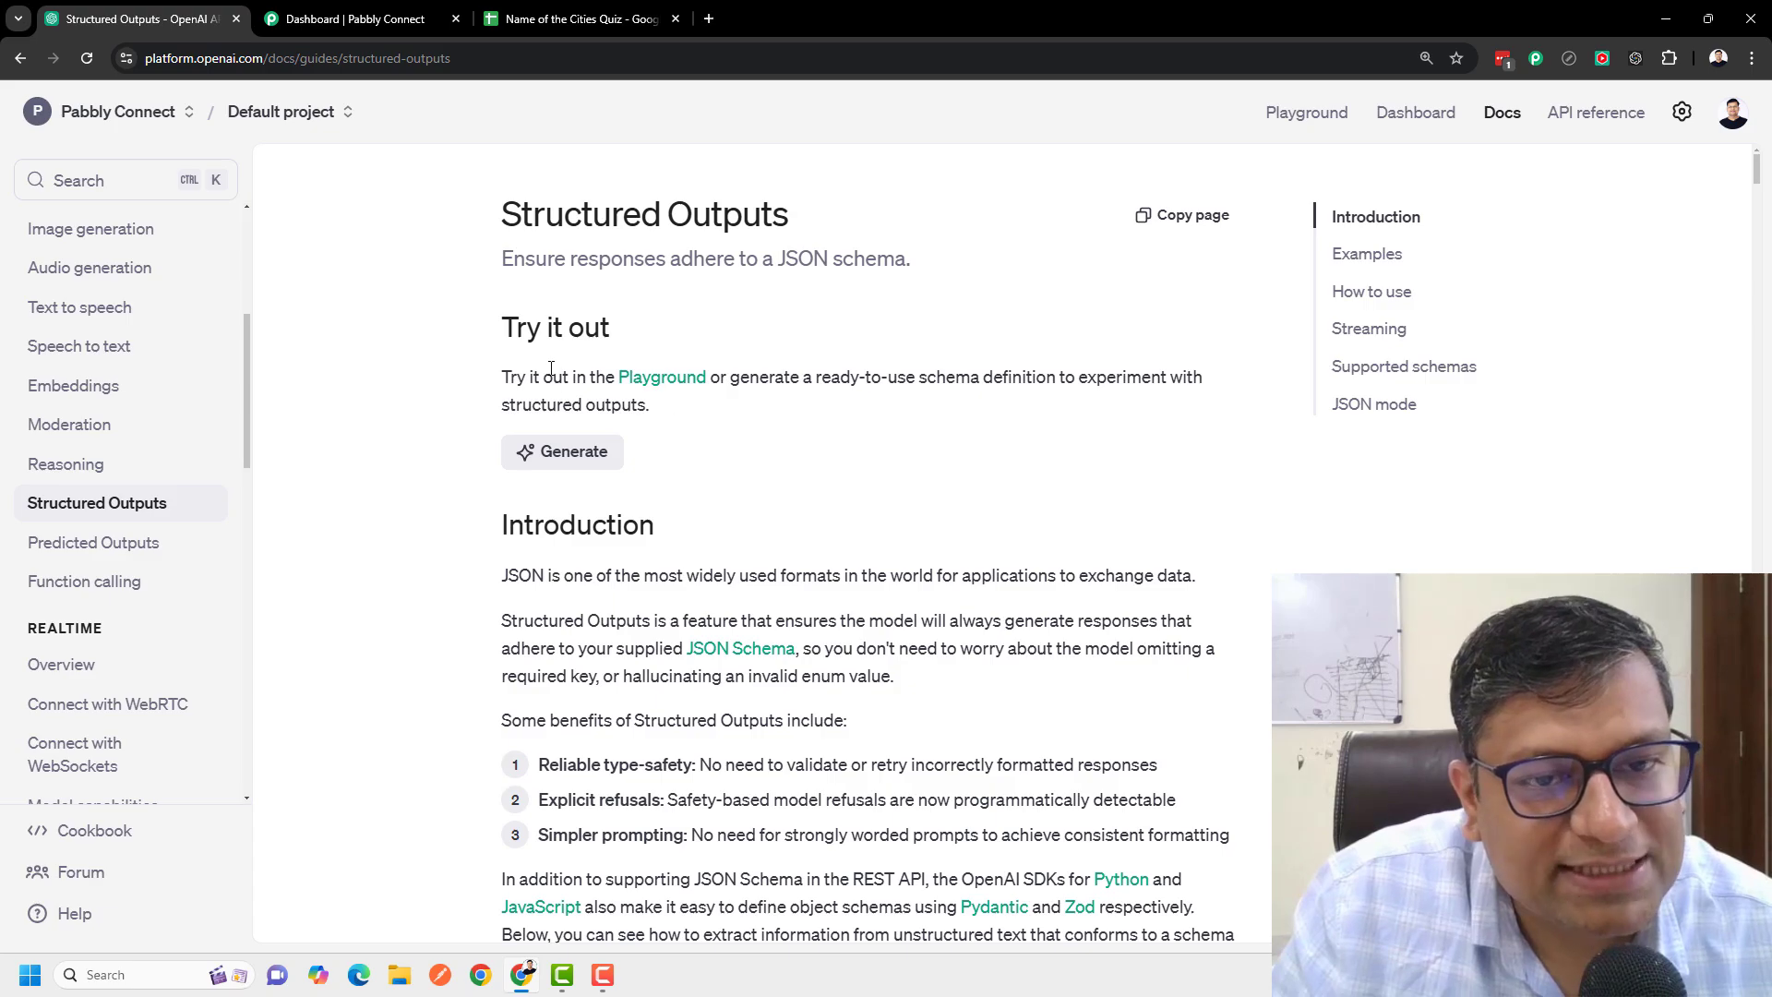
click(664, 379)
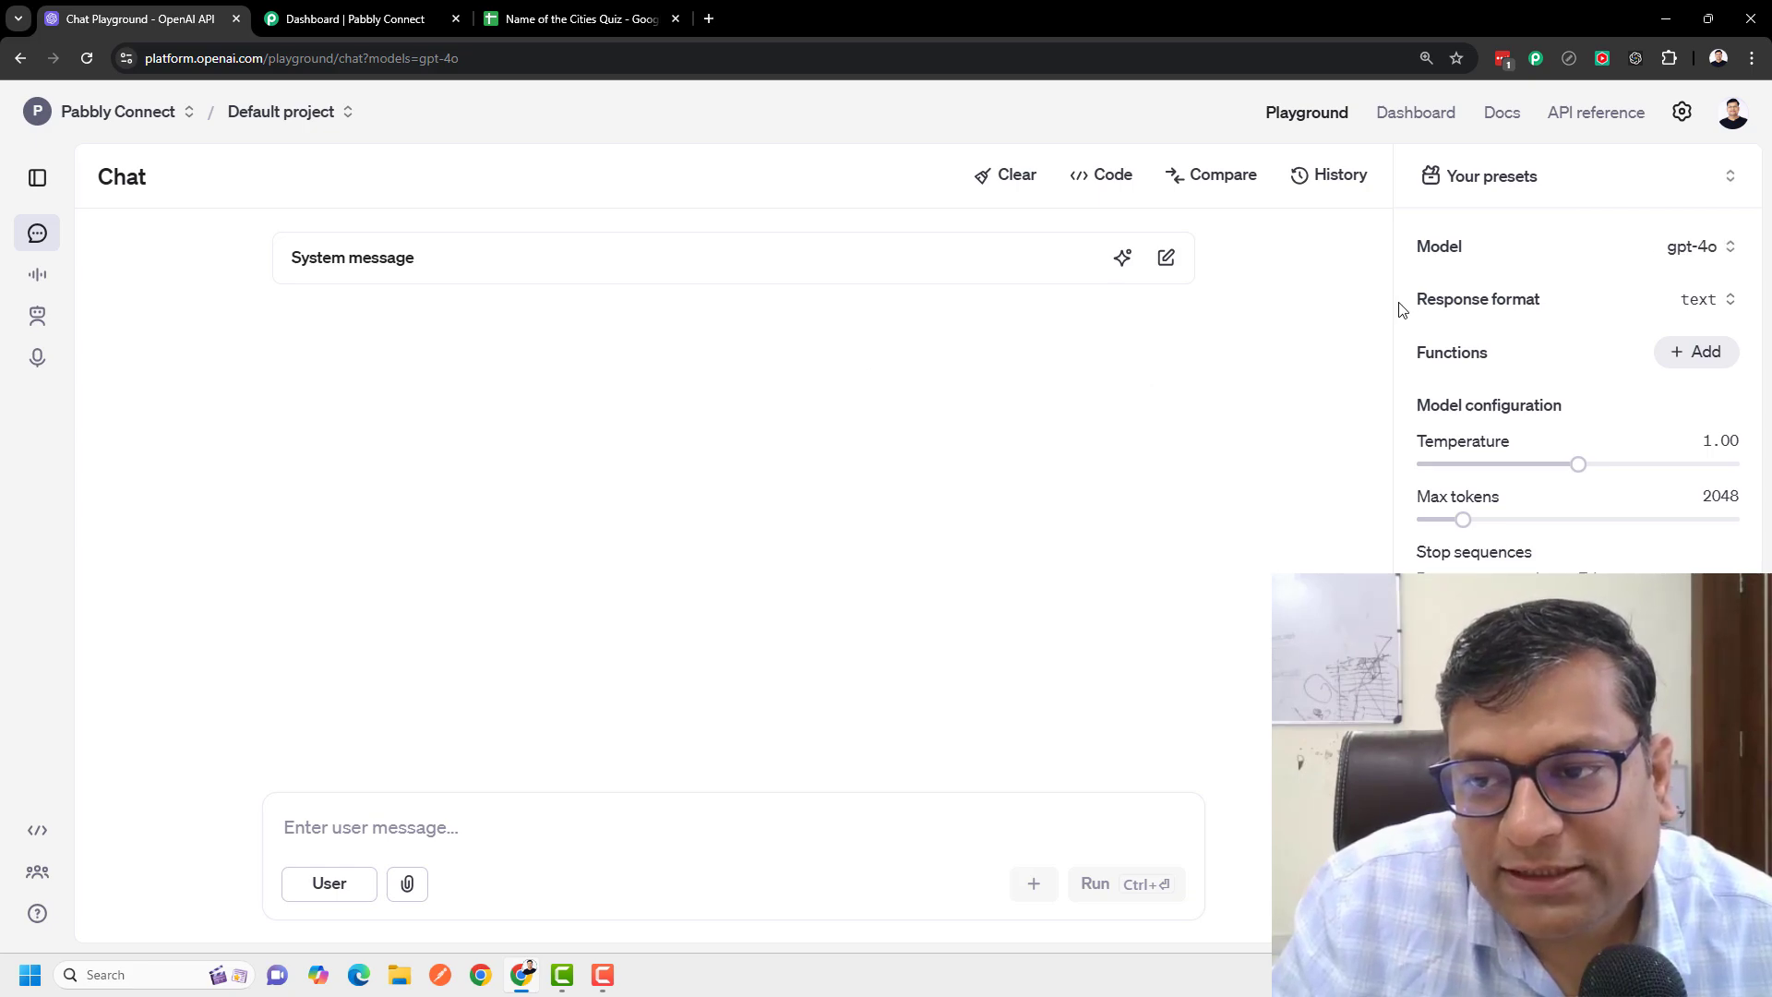
Step: Choose json_schema as the chat's response format so that its schema definition can be entered
drag(1406, 310, 1542, 303)
mouse_move(1441, 314)
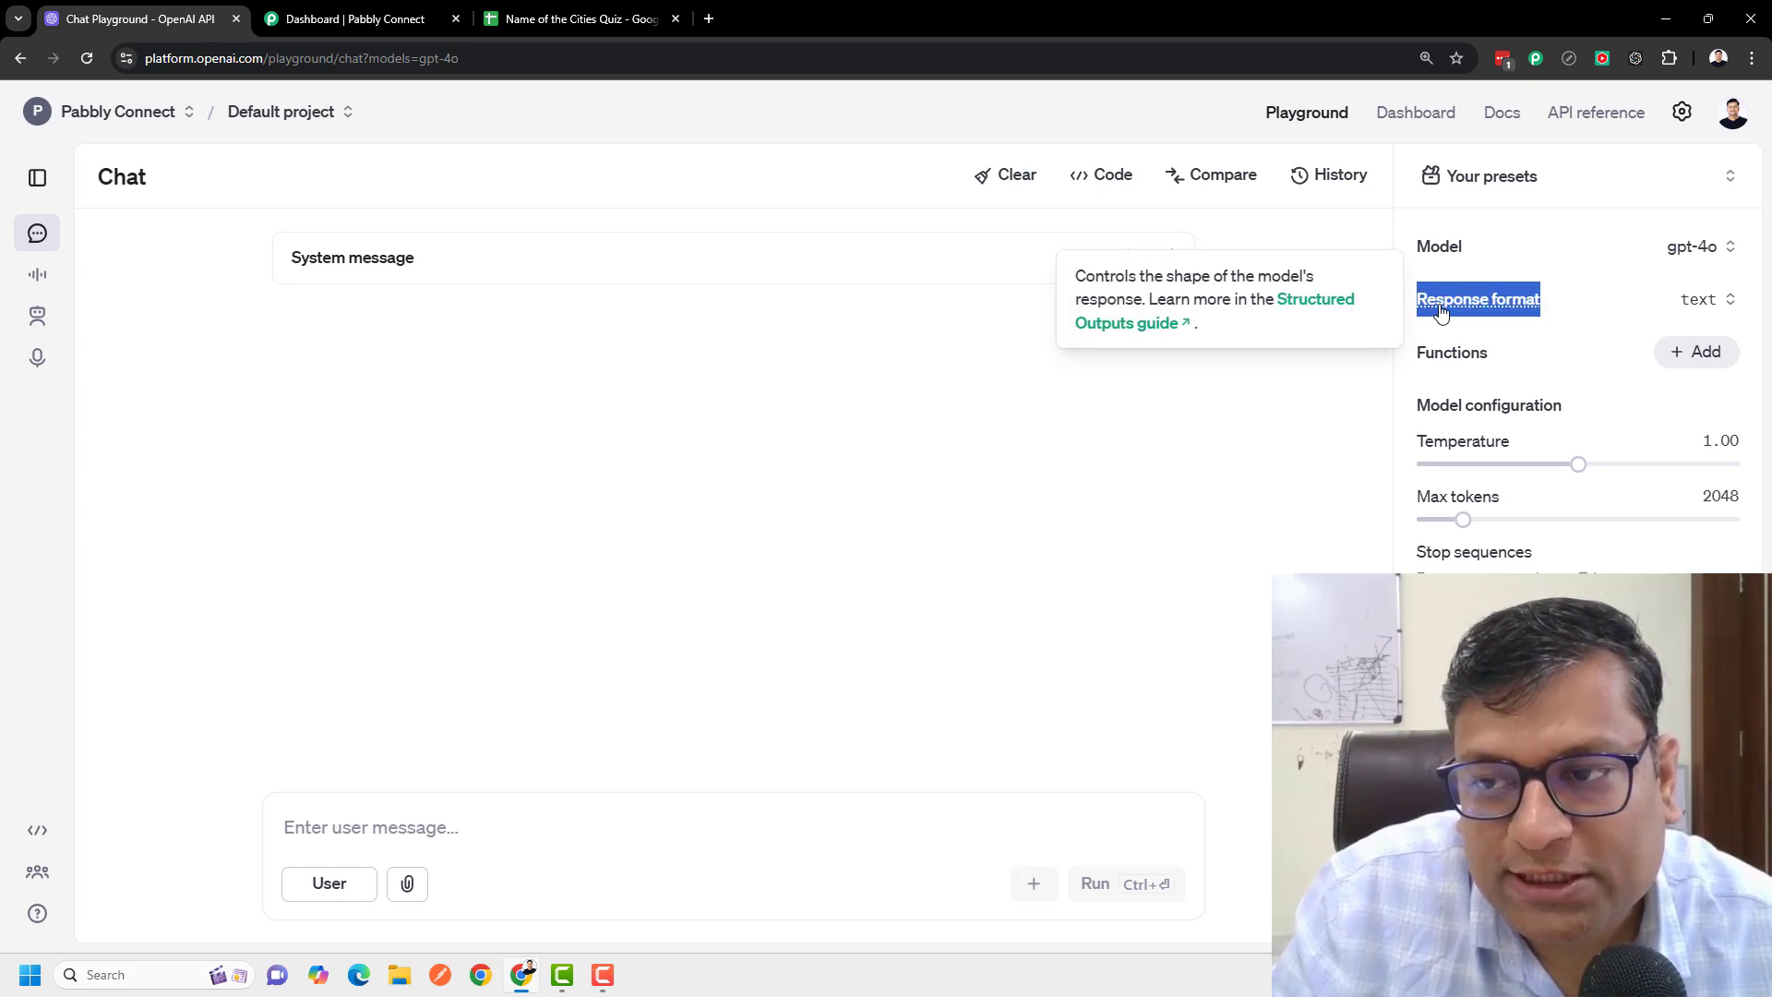
click(1696, 300)
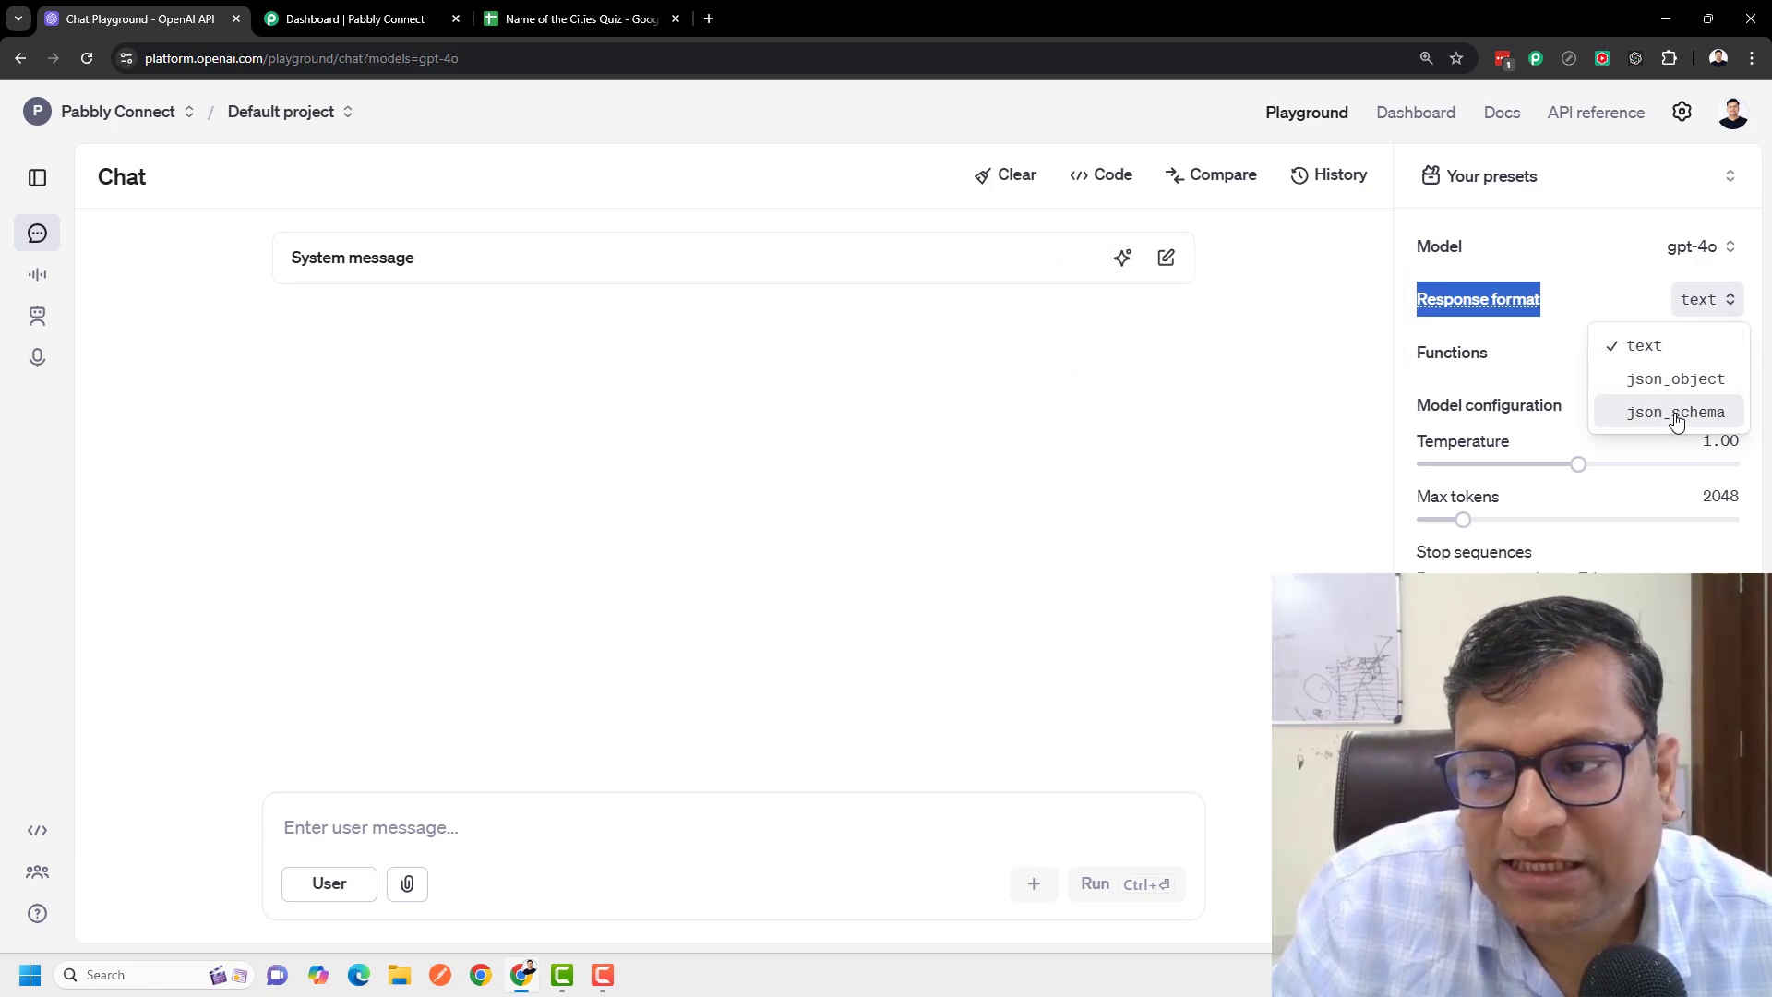
click(1676, 412)
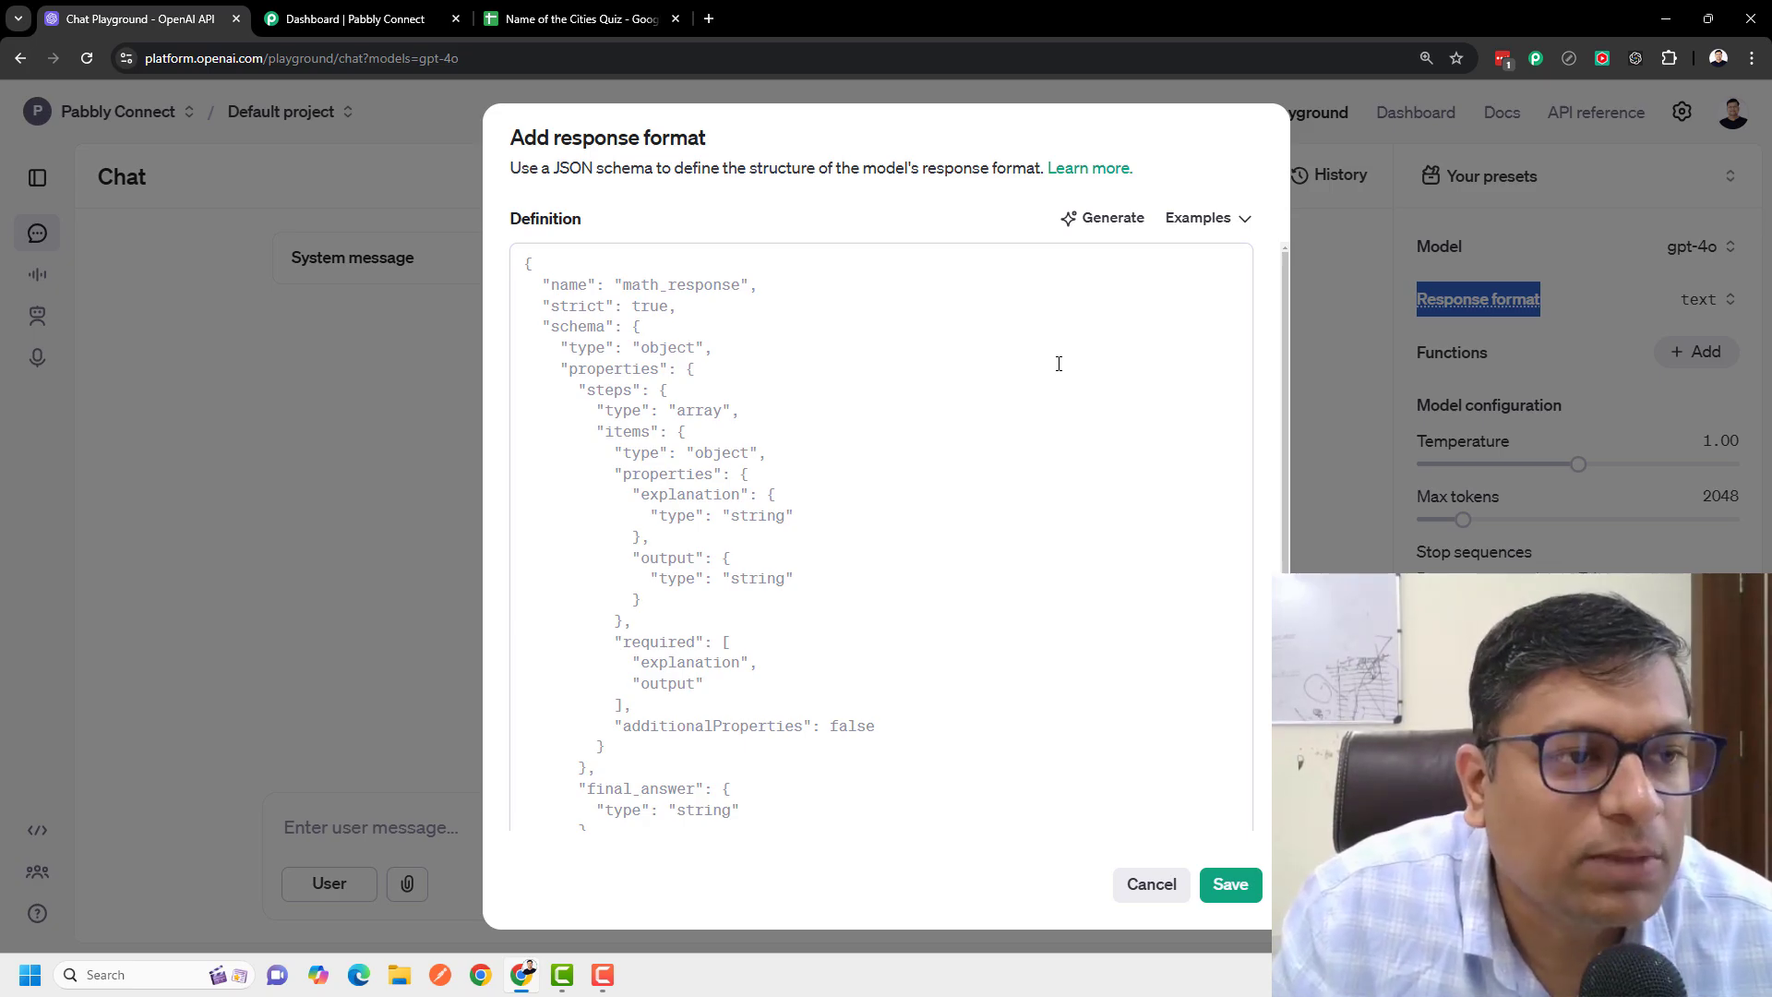
Step: Describe the schema to generate as "I want the AI to respond back with the city name of the question."
click(1097, 221)
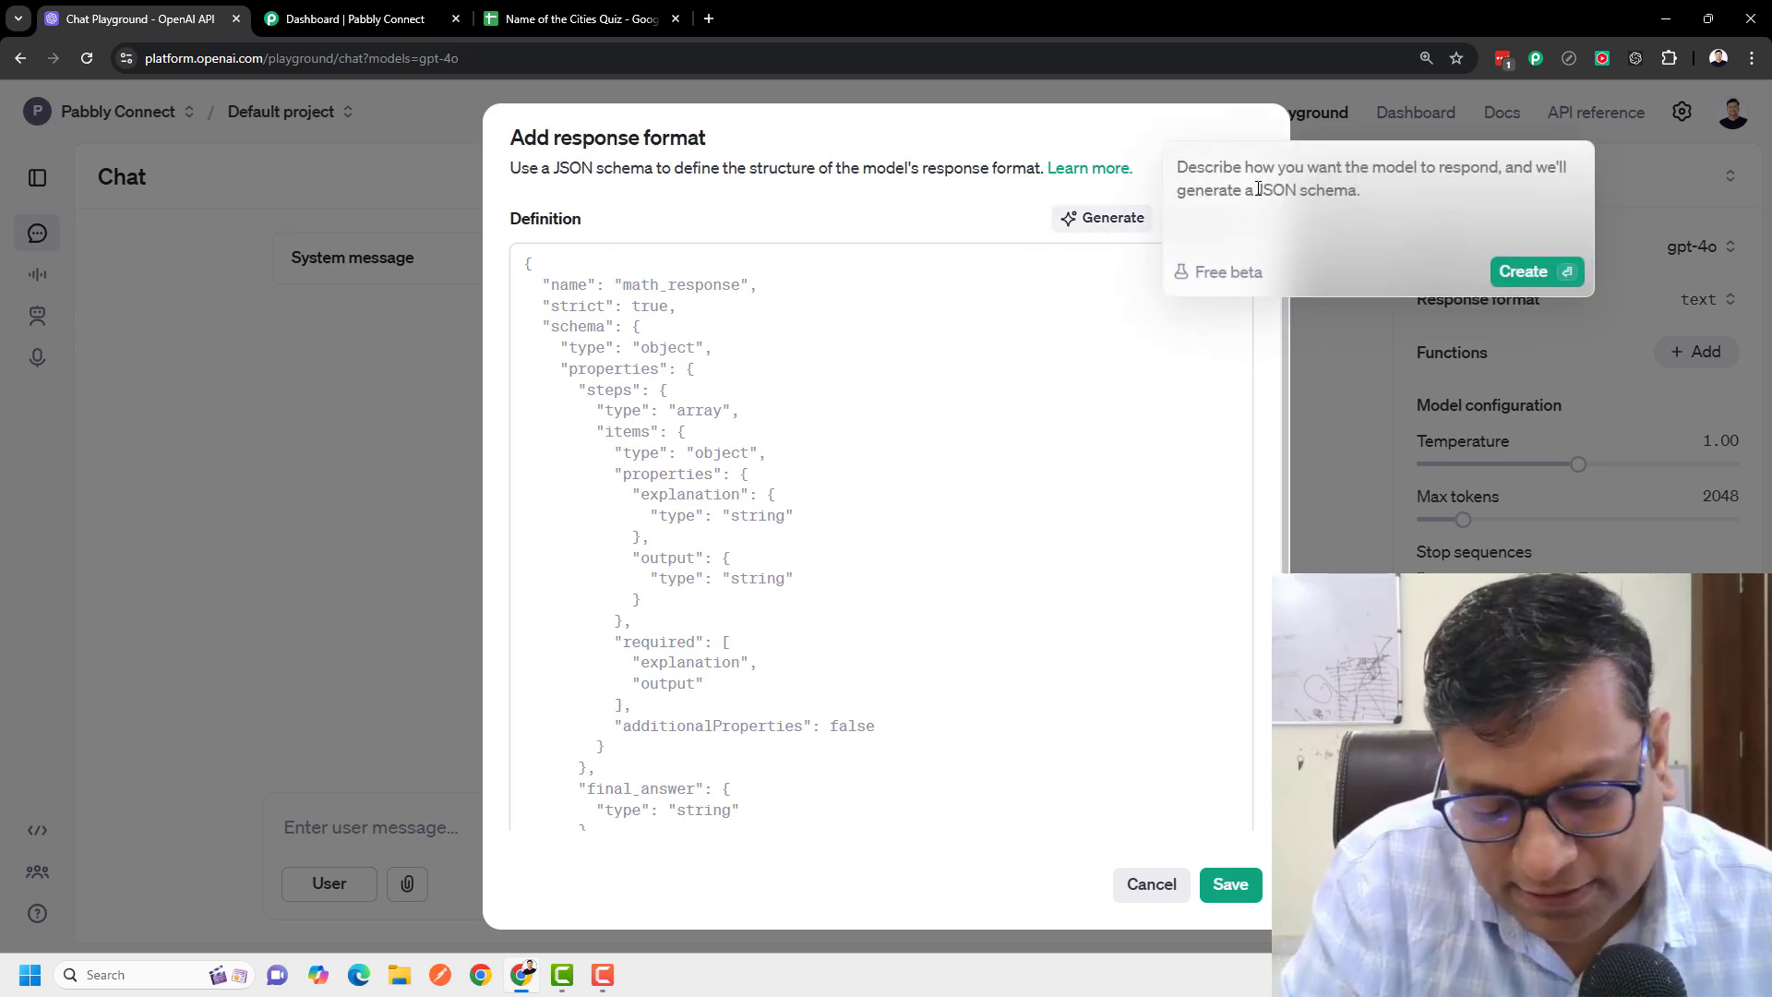
text(I want the )
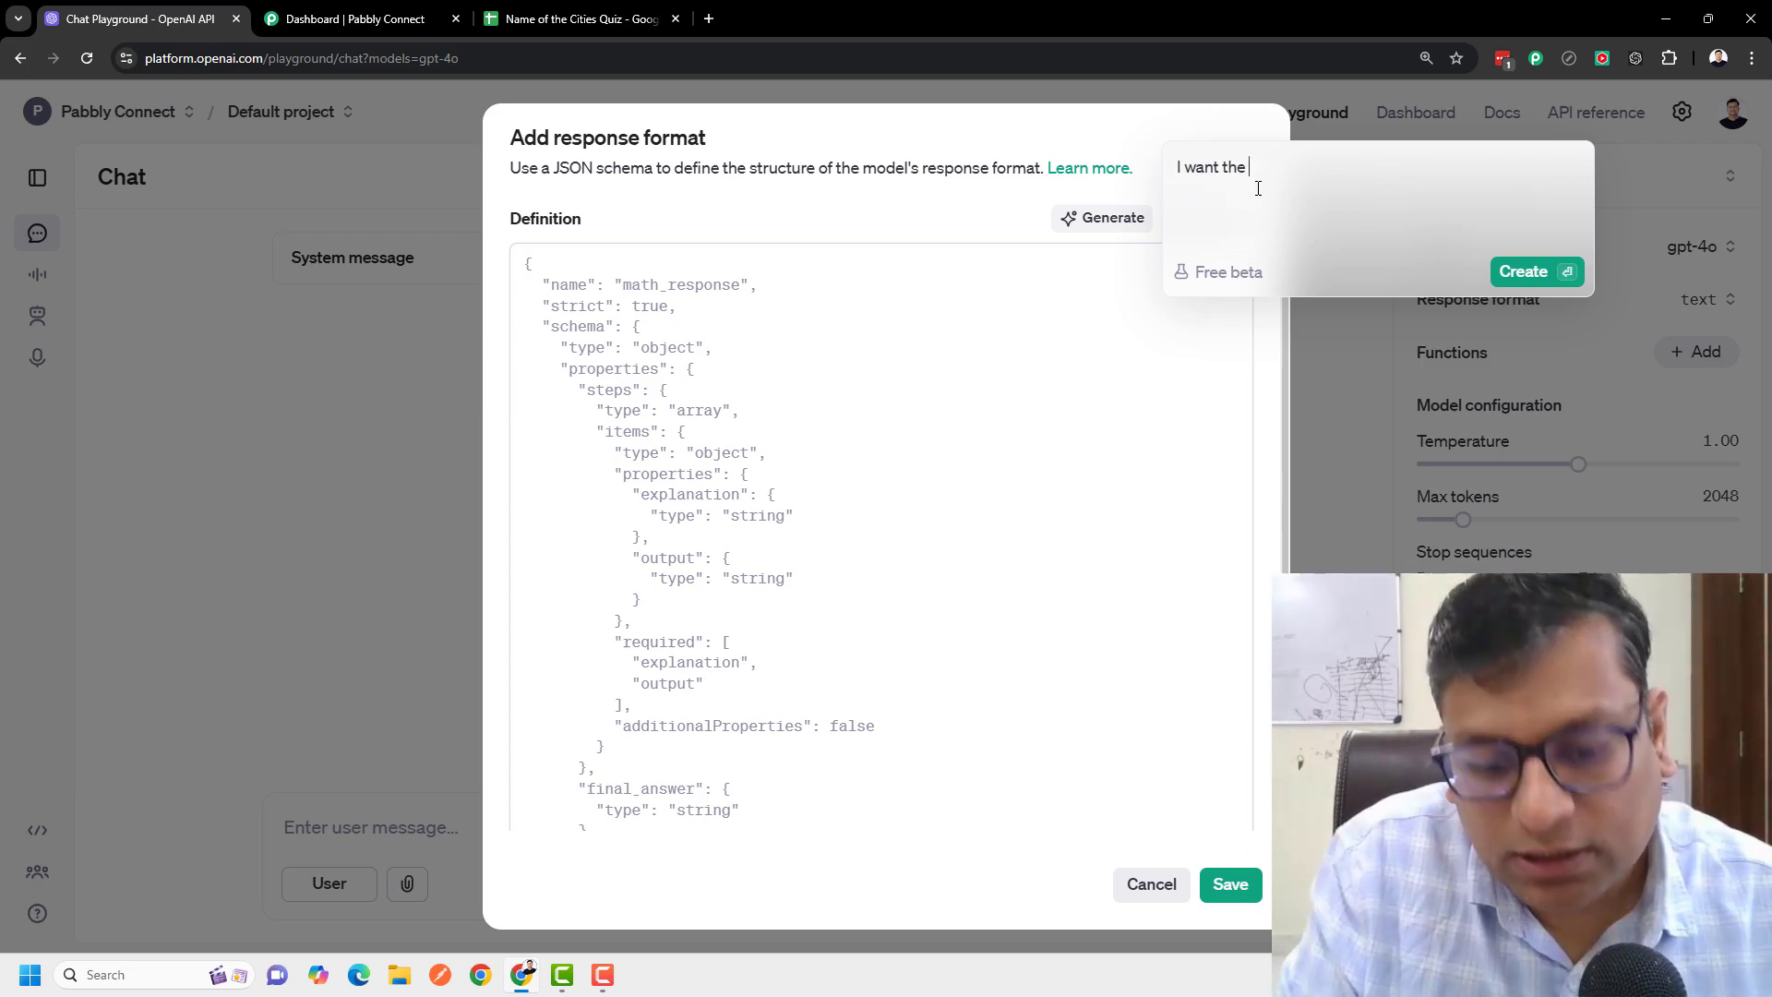
text(AI to resp)
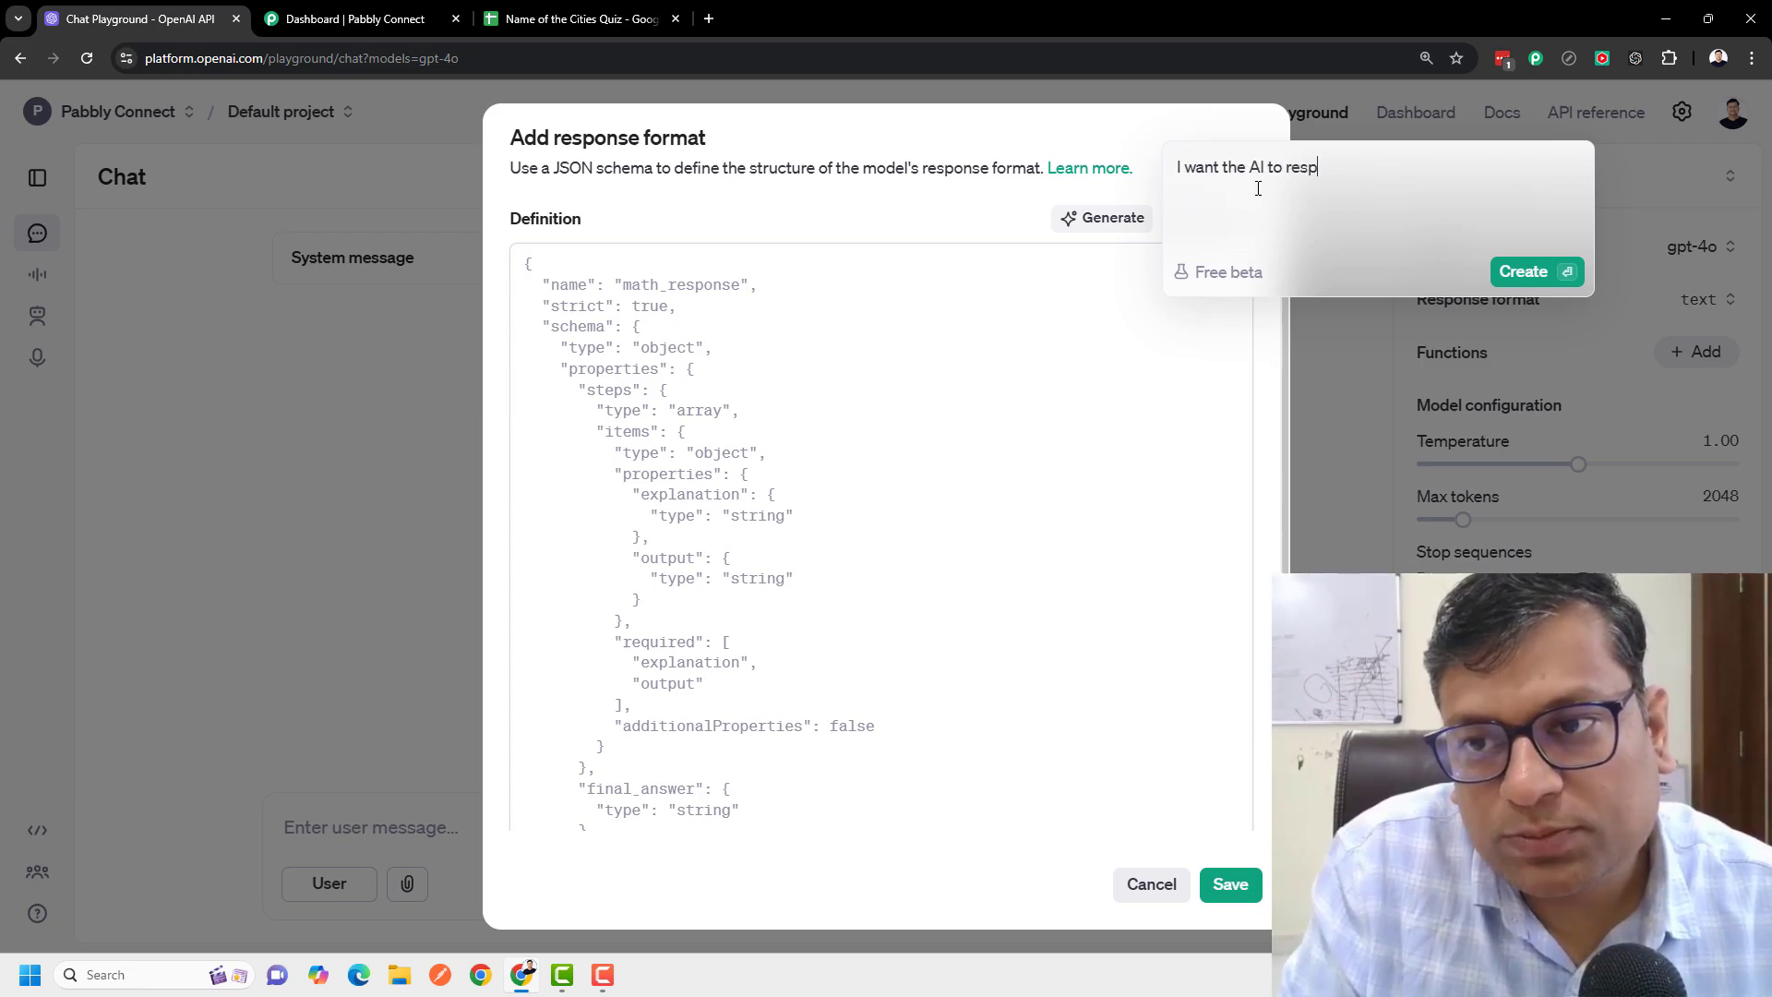
text(ond back with the cut)
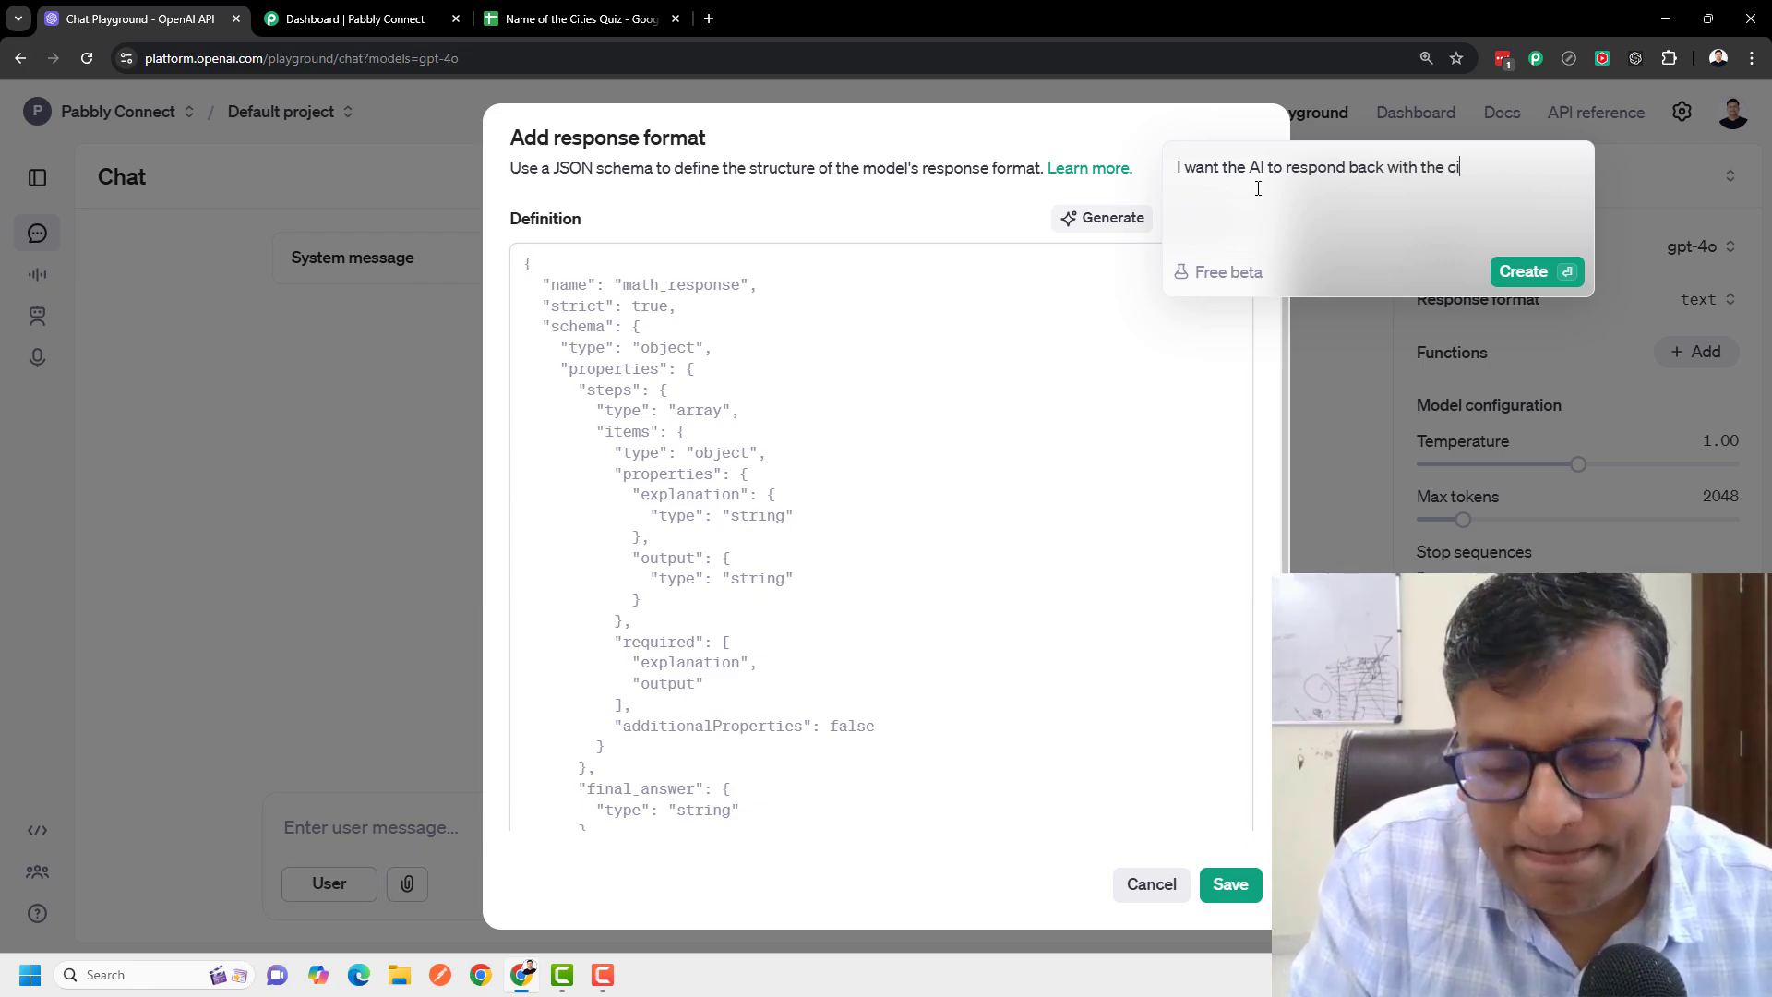
text(tyy na)
key(BackSpace)
key(BackSpace)
key(BackSpace)
key(BackSpace)
text(nam)
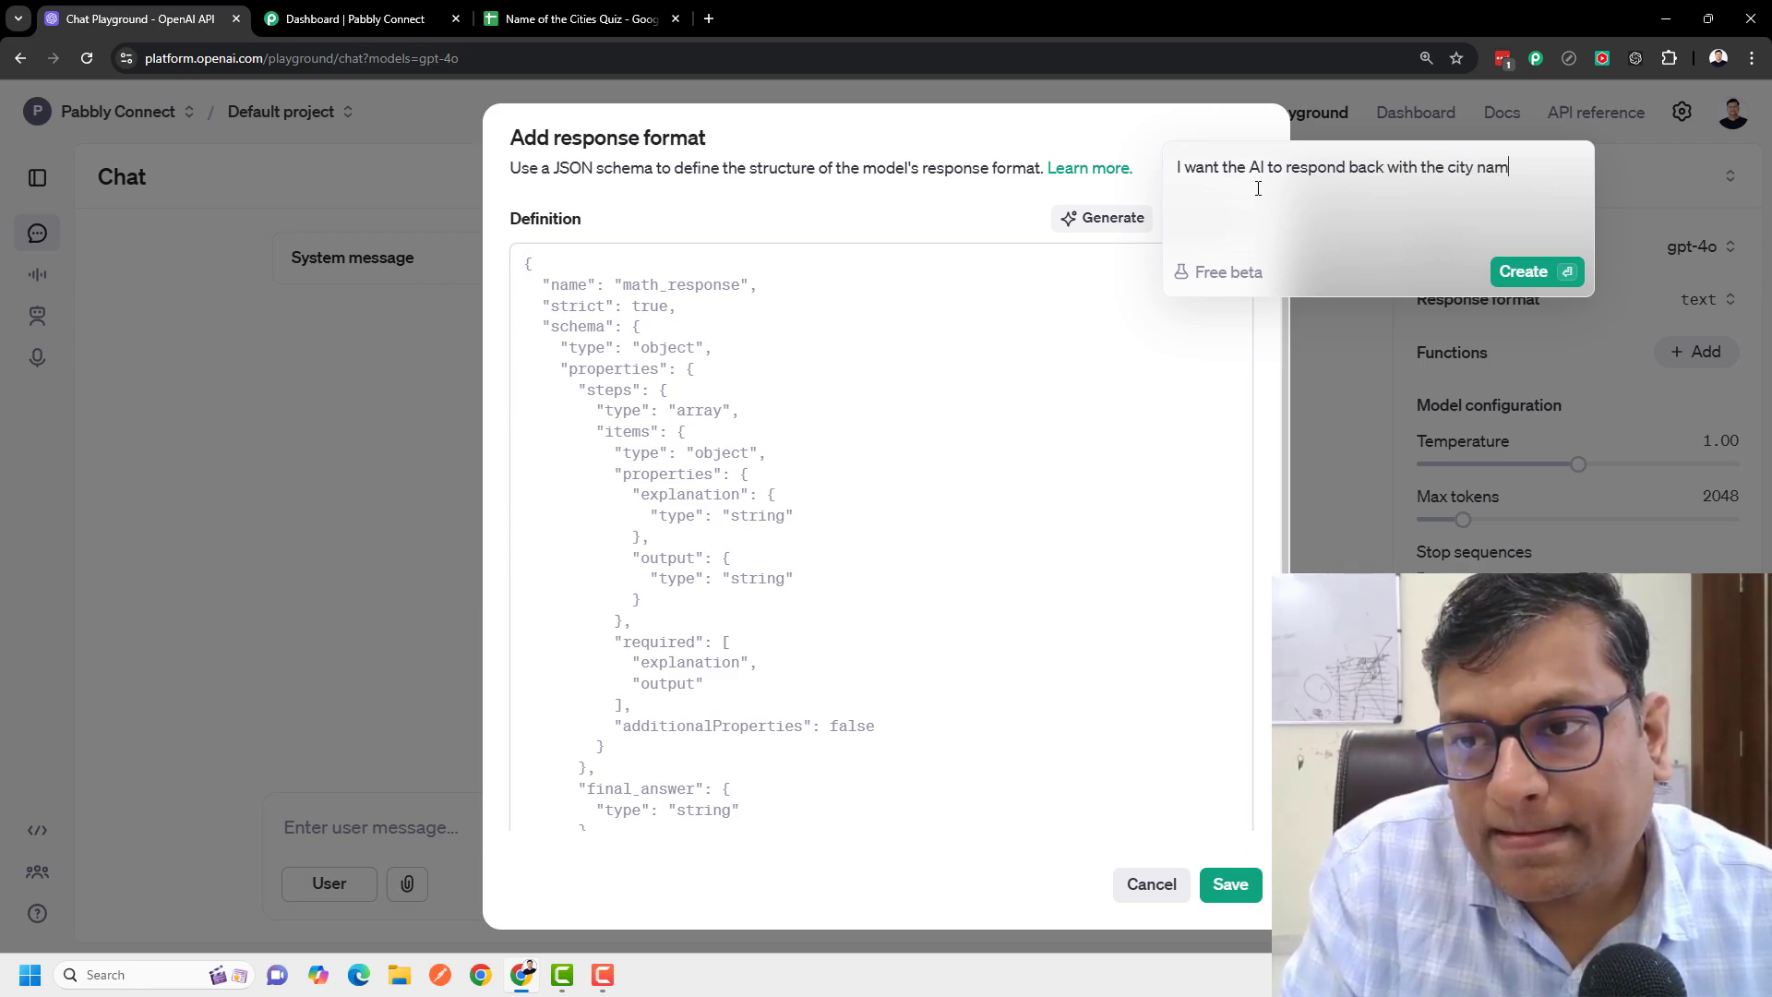
text(e of the question. )
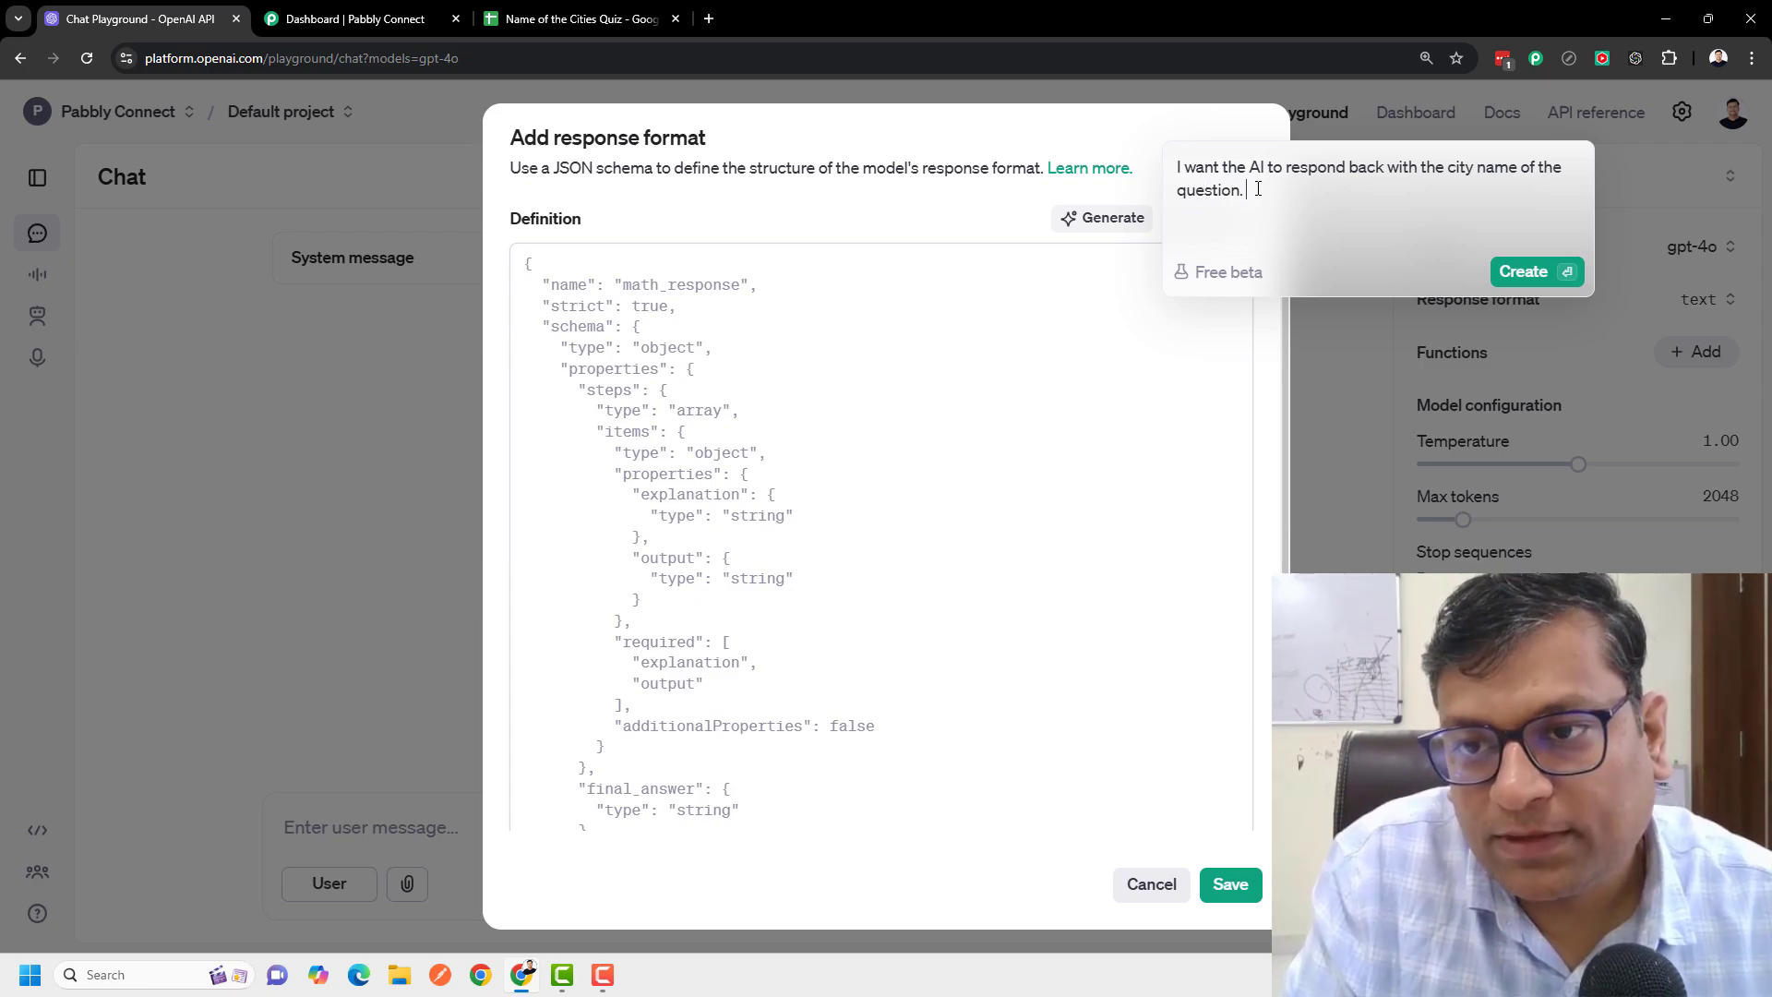
Step: Add "The JSON should only return the city_name and nothing else." to the description and generate the JSON schema from it
text(The )
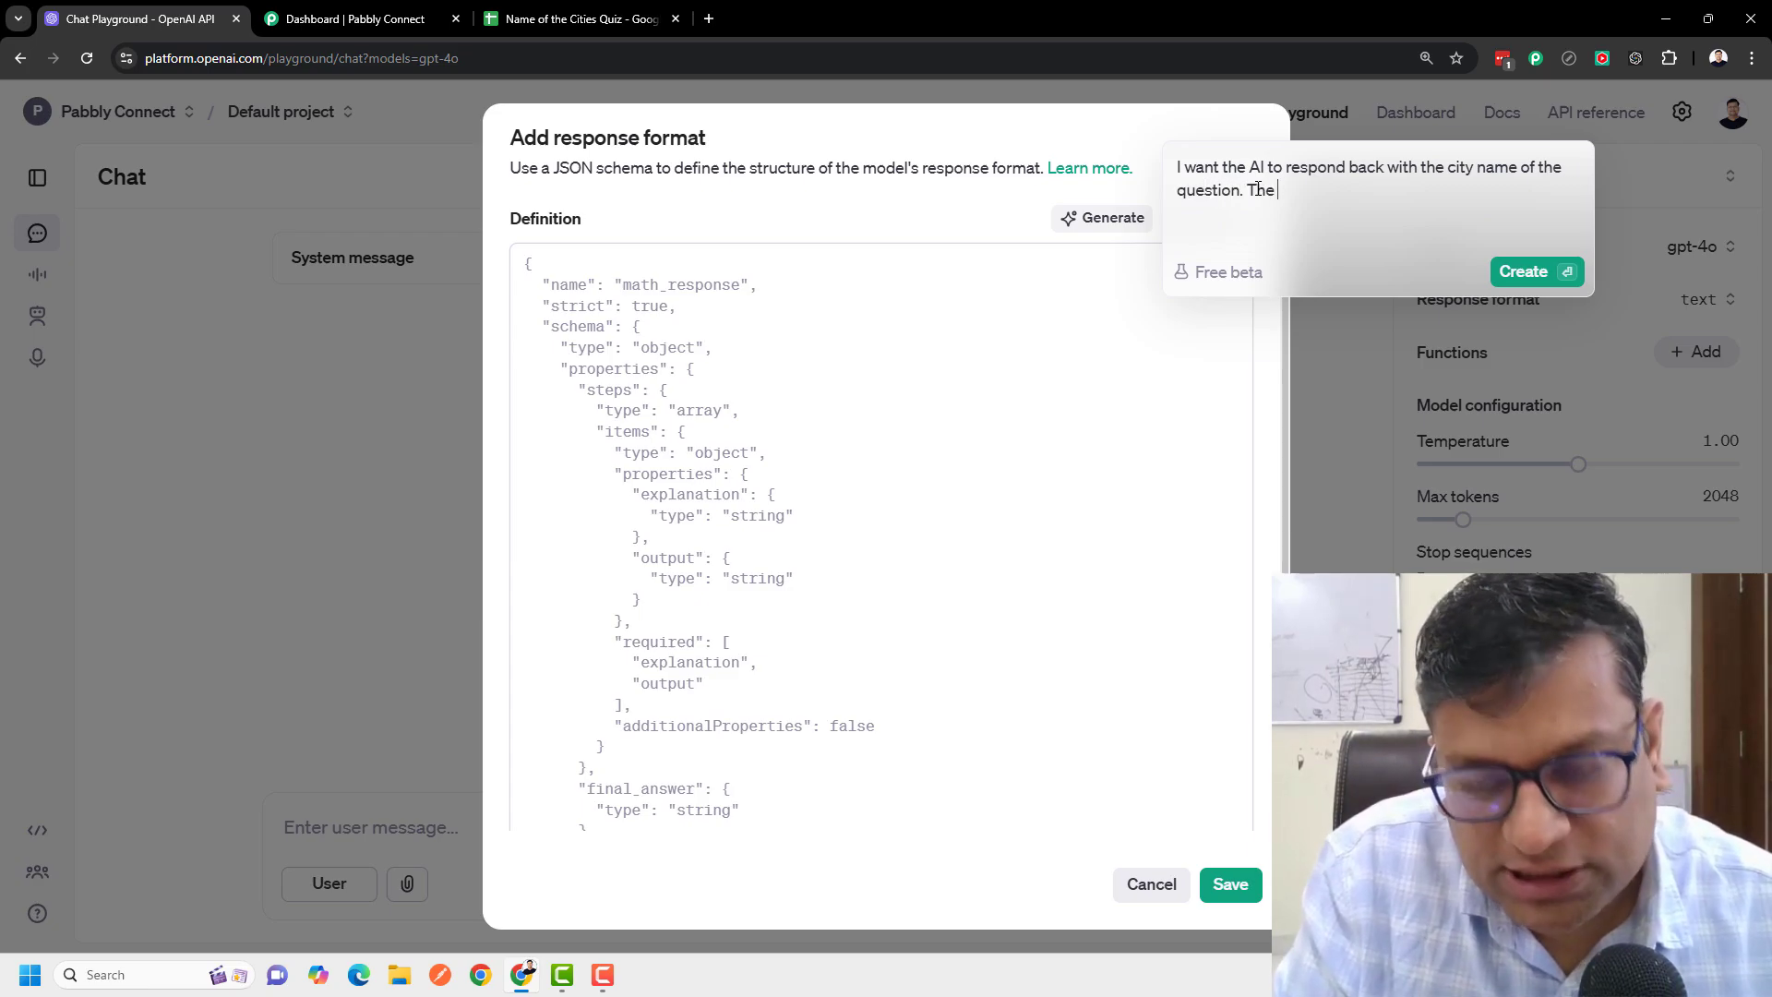
text(JSON shou)
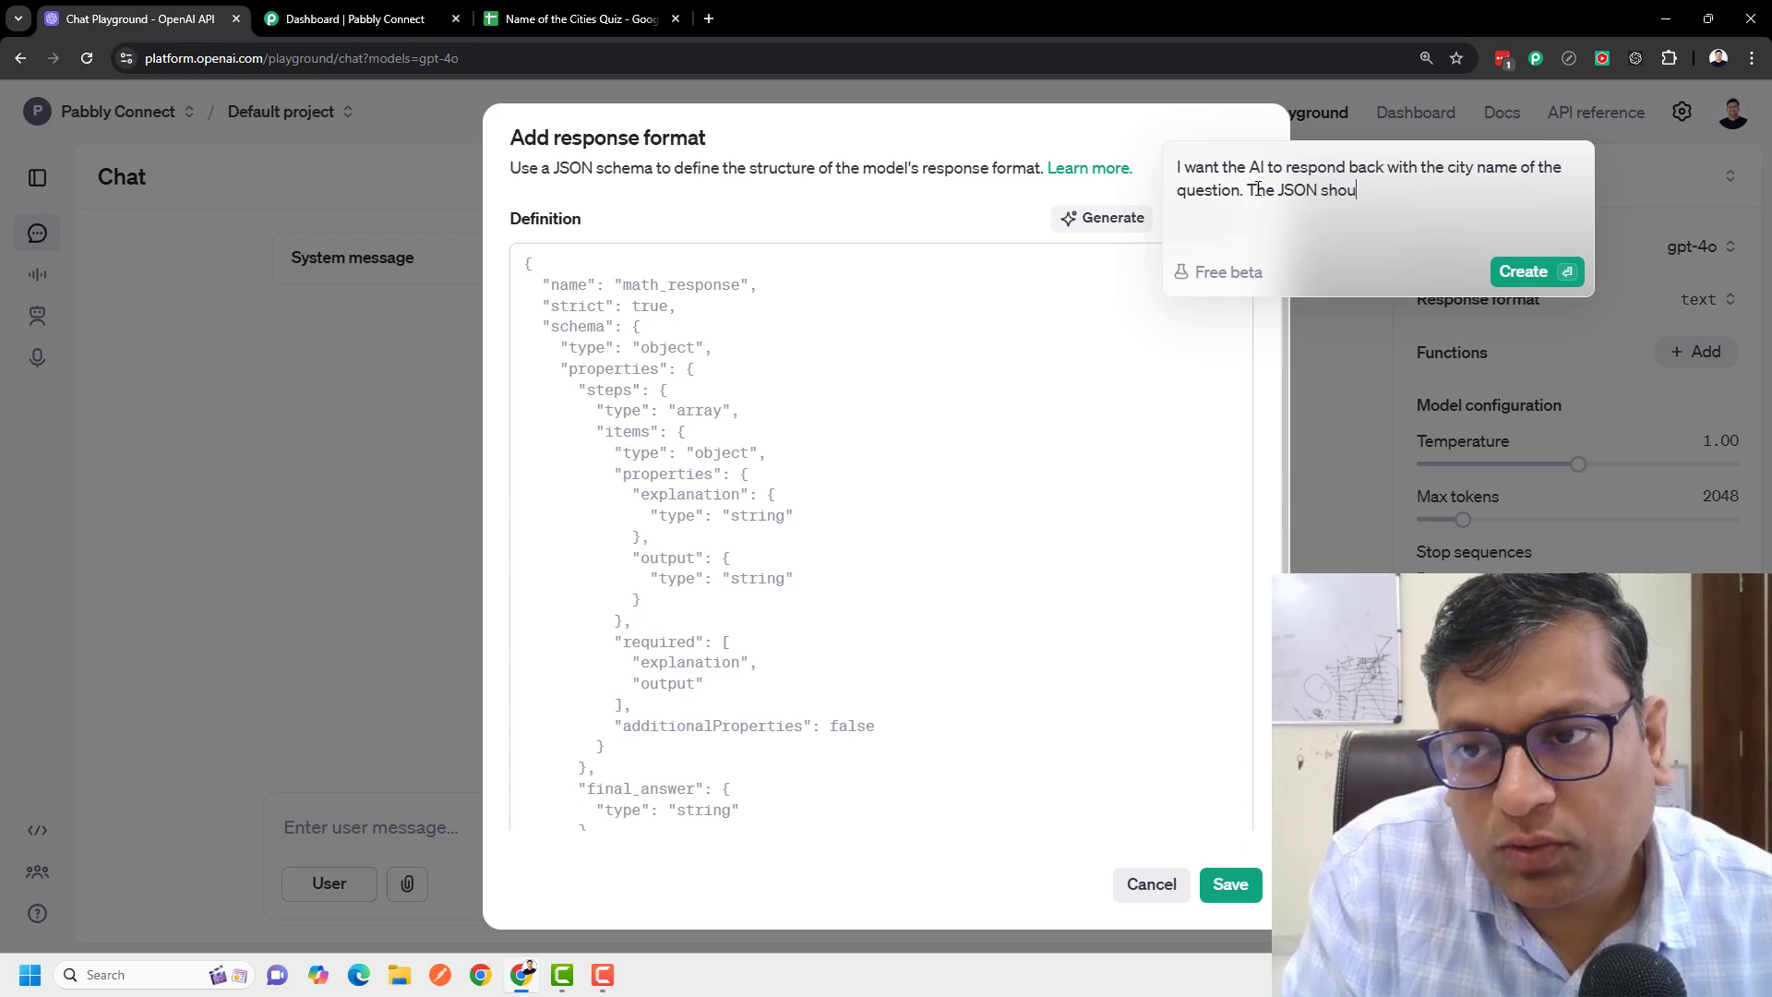
text(ld only return the )
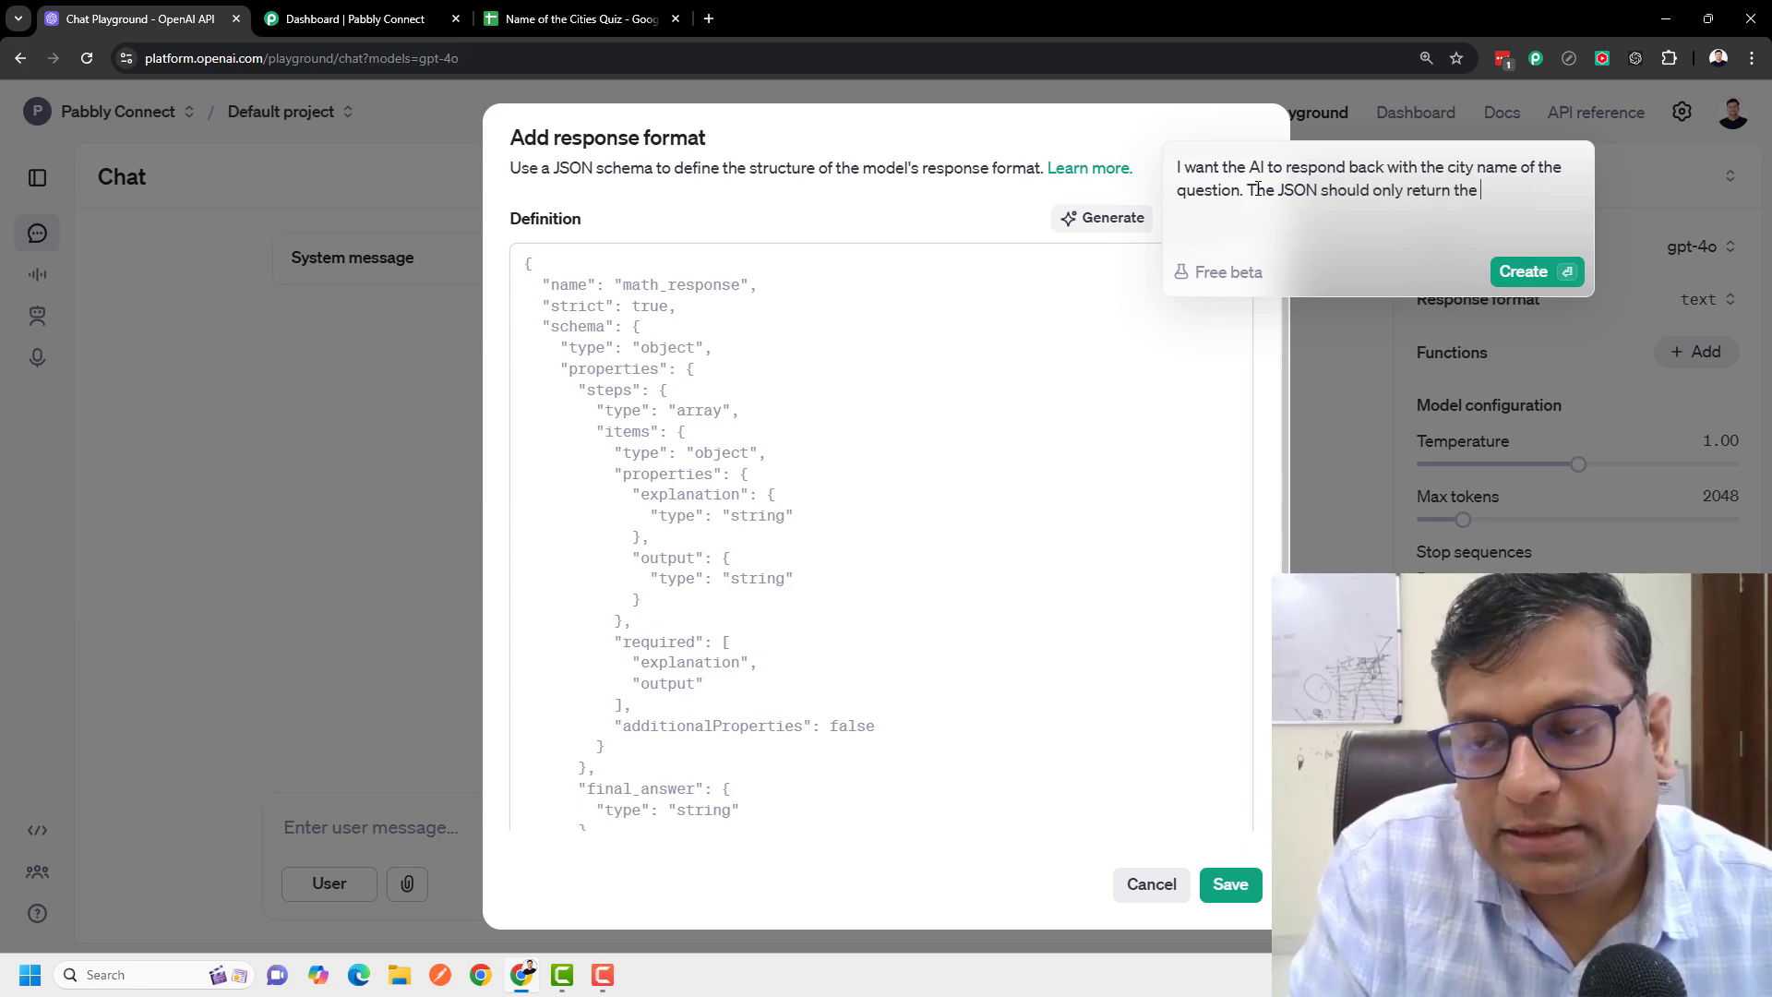
text(cutity)
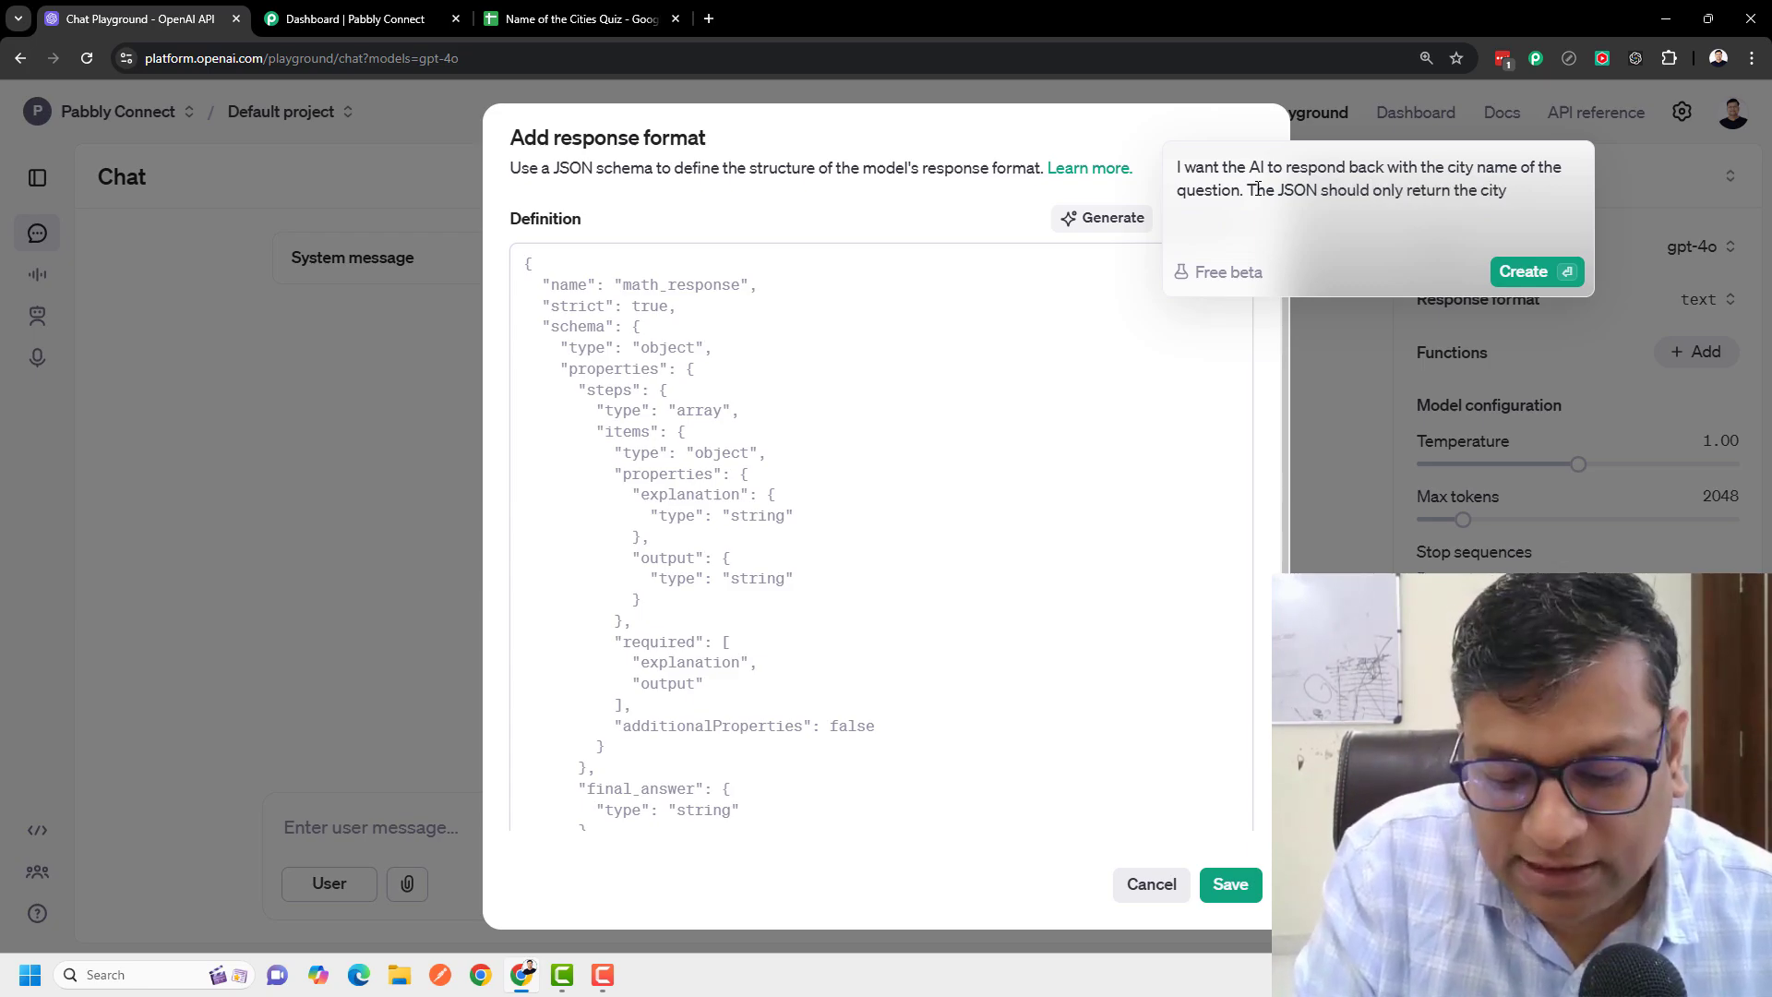
text(_name)
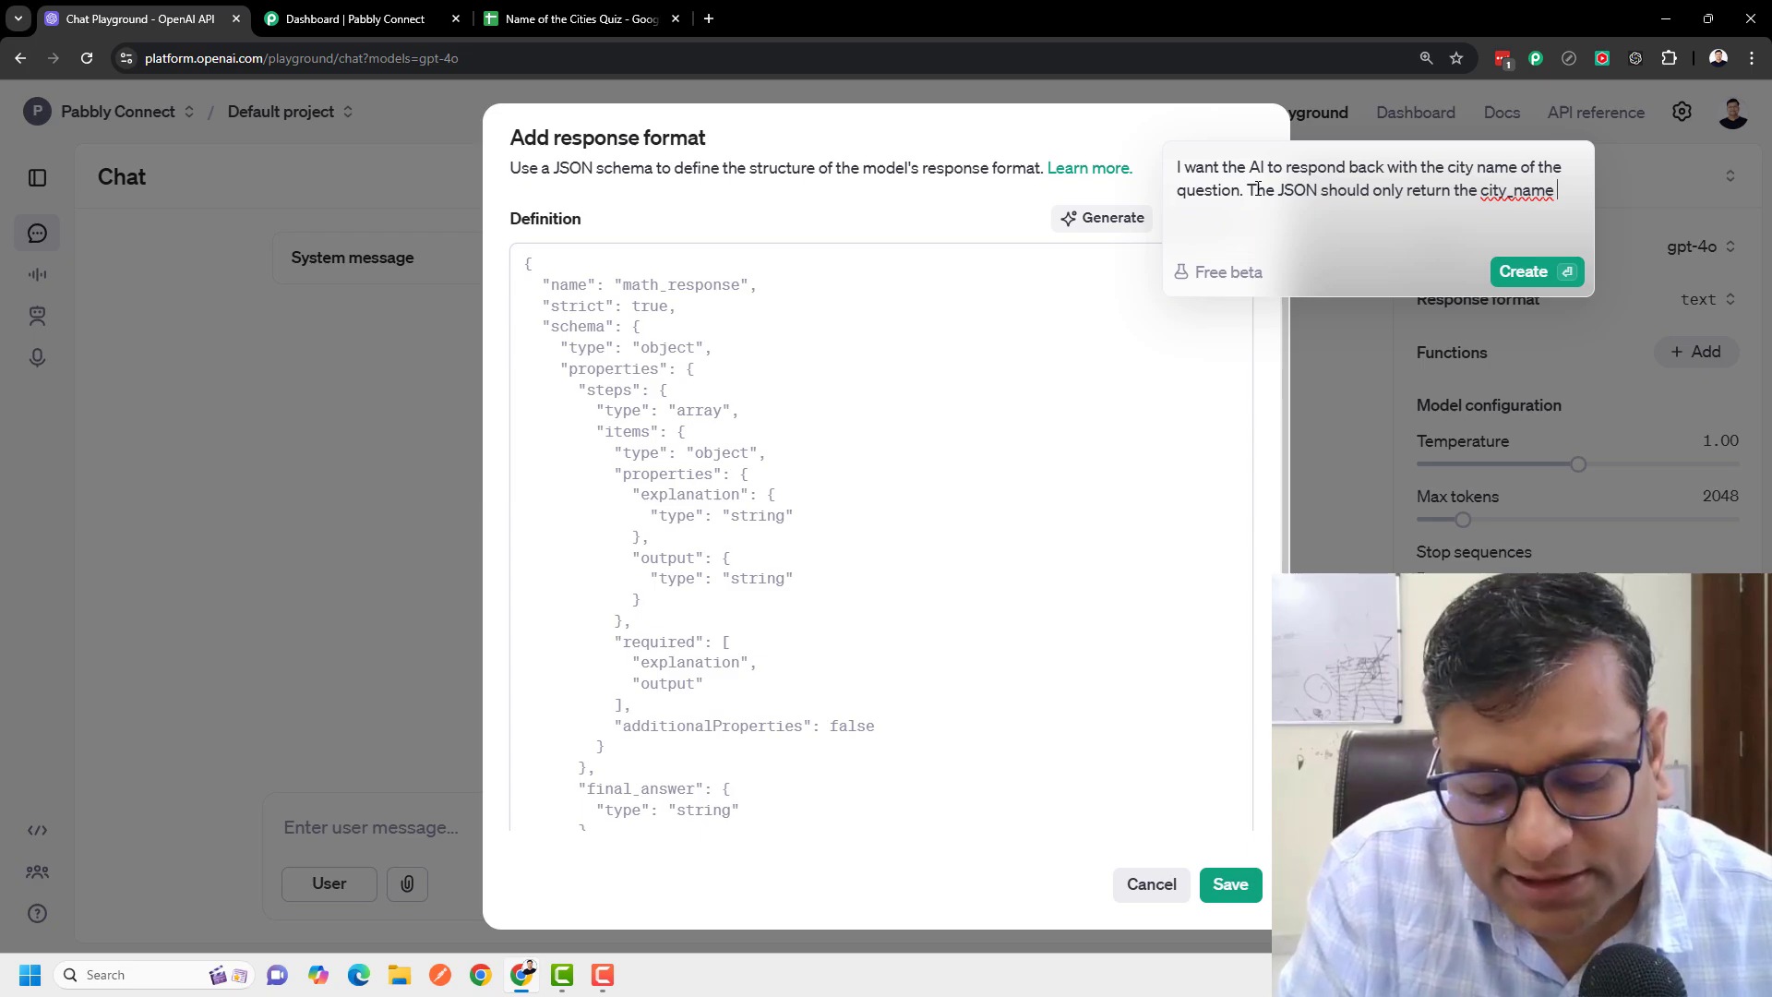
text(and nothing else.)
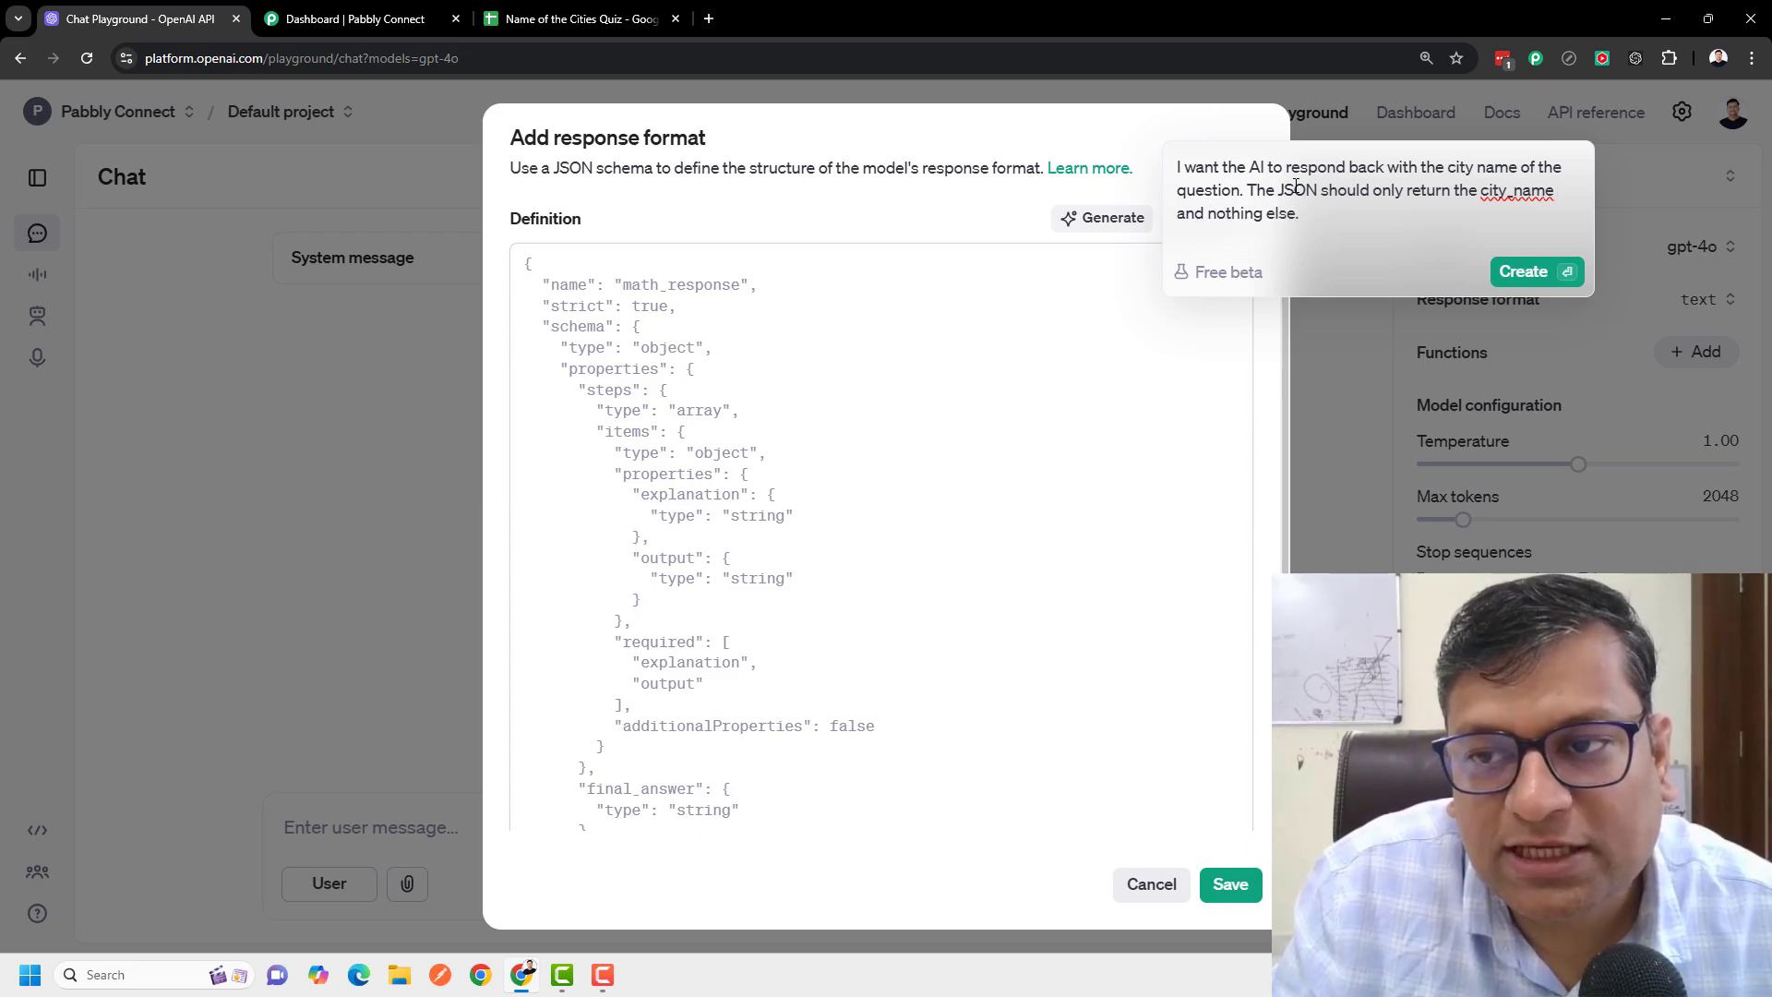
click(1523, 273)
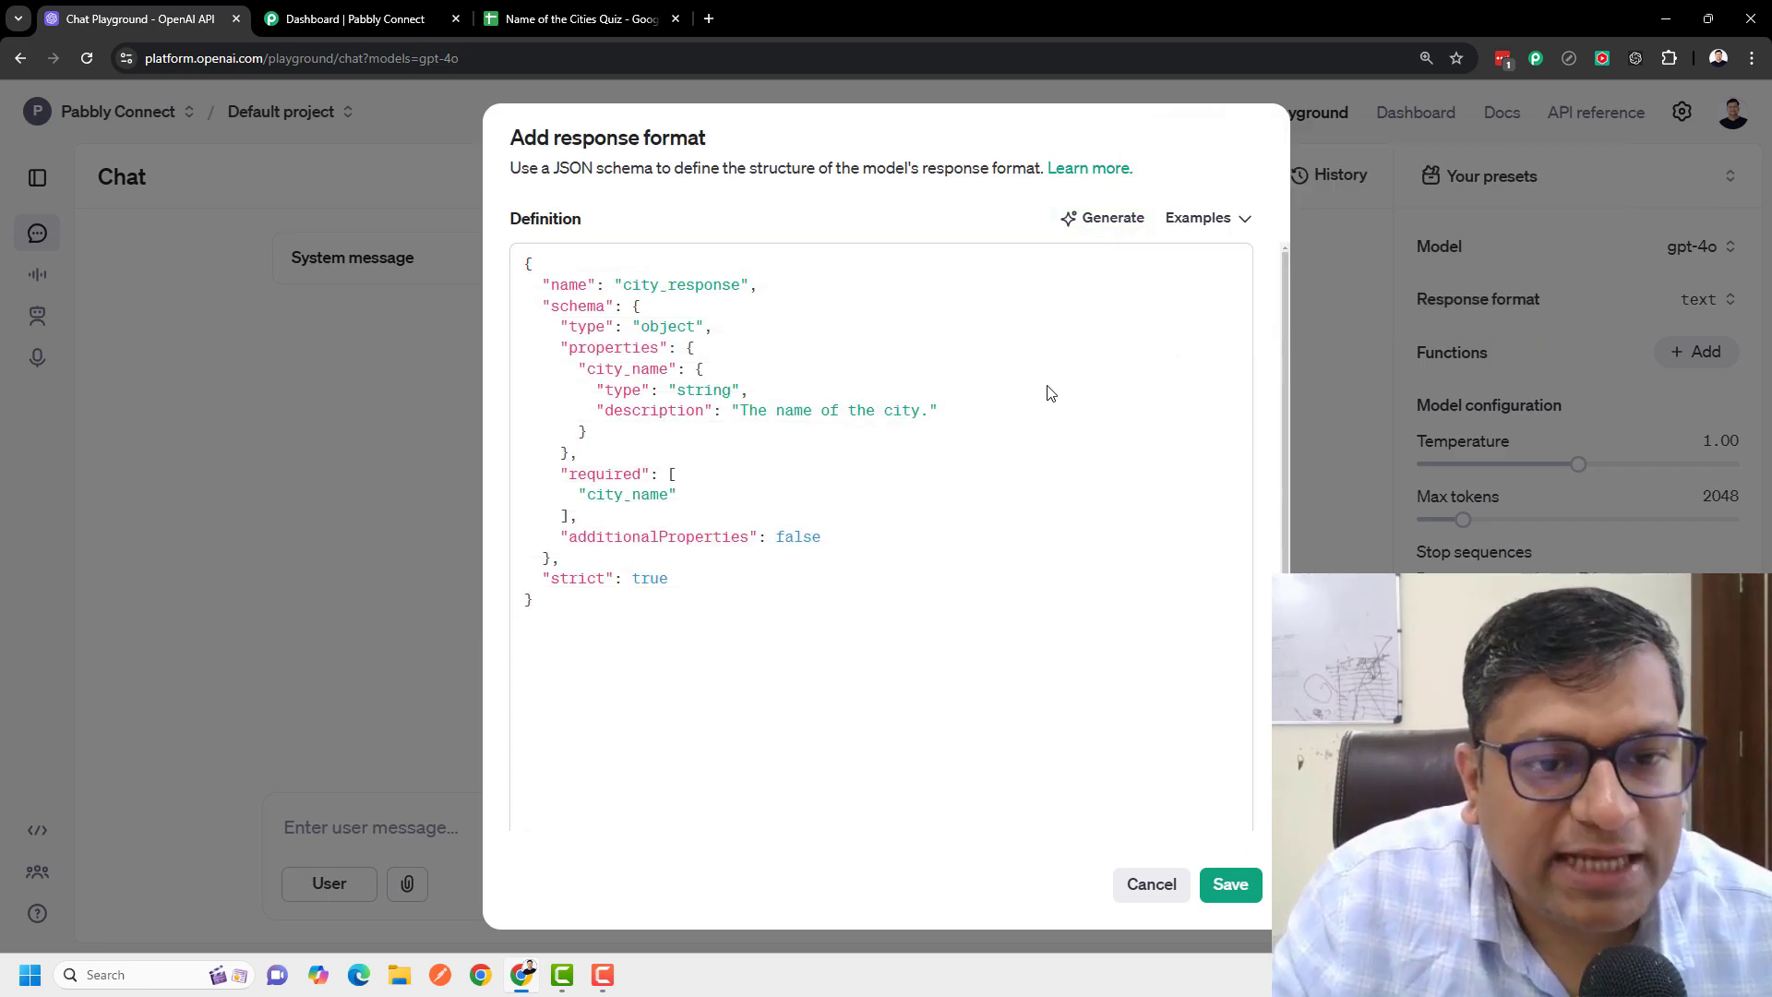
click(623, 288)
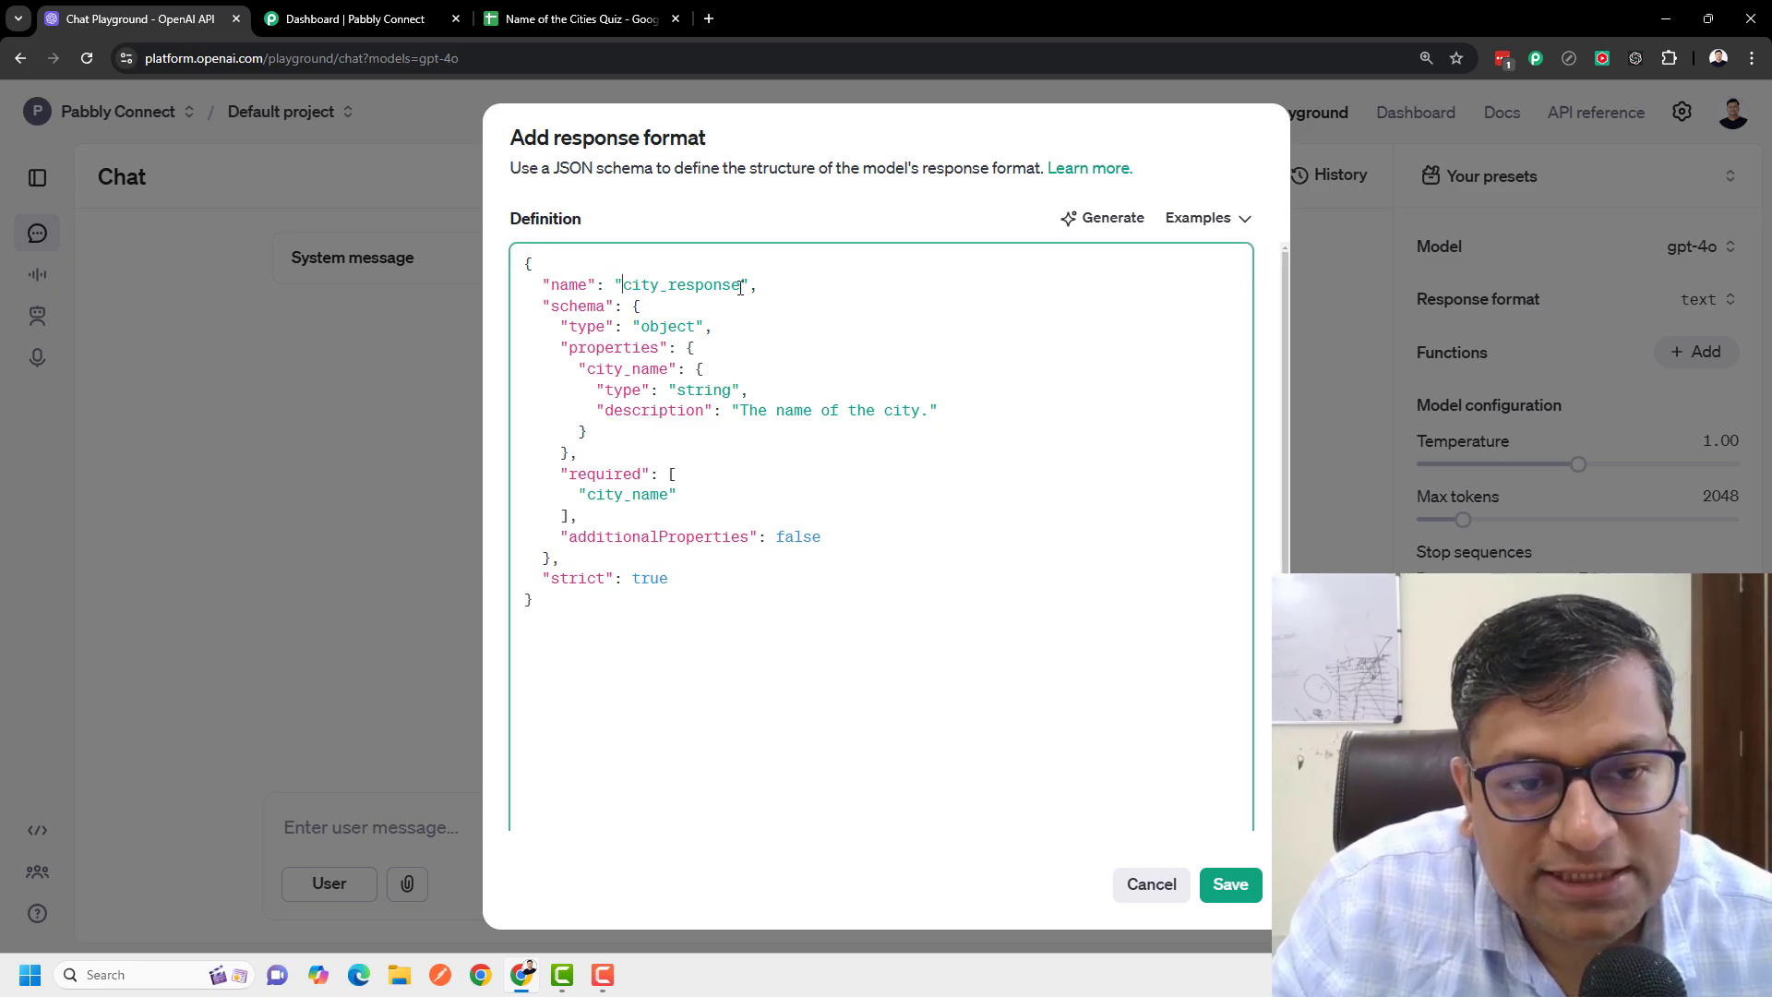
Step: Review the name, required city_name and strict setting in the generated schema, and save it as the chat's response format
shift+click(741, 288)
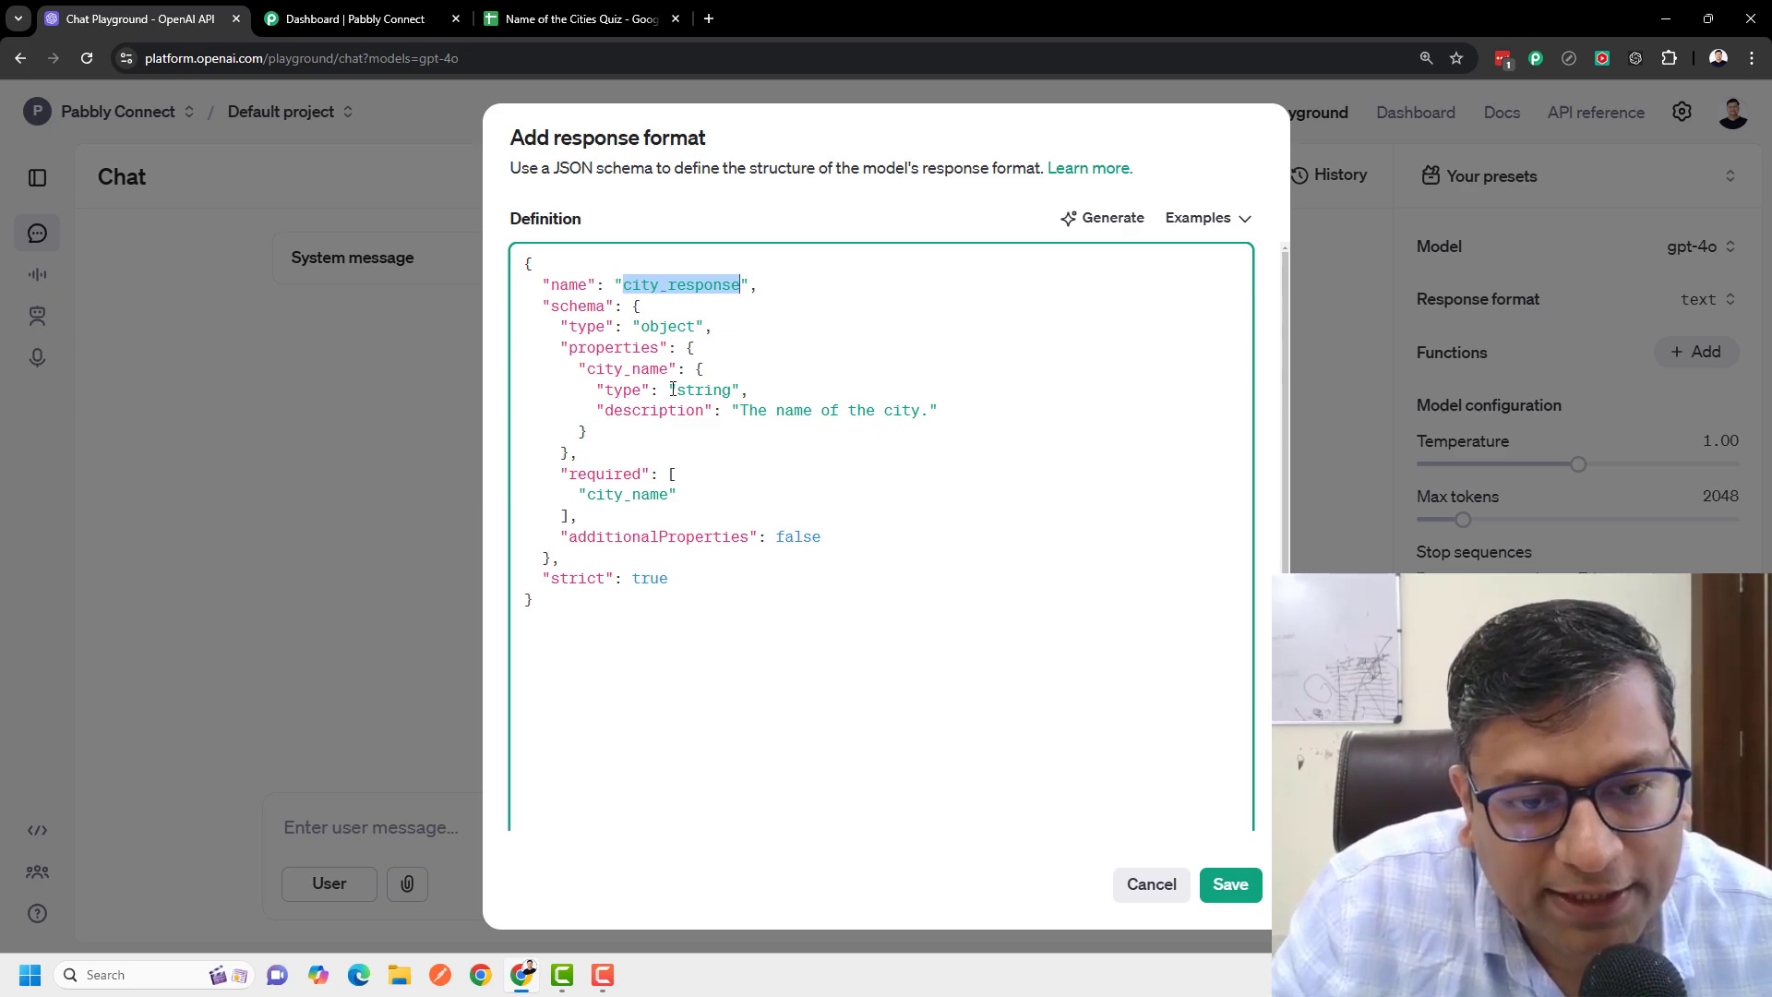
double_click(594, 499)
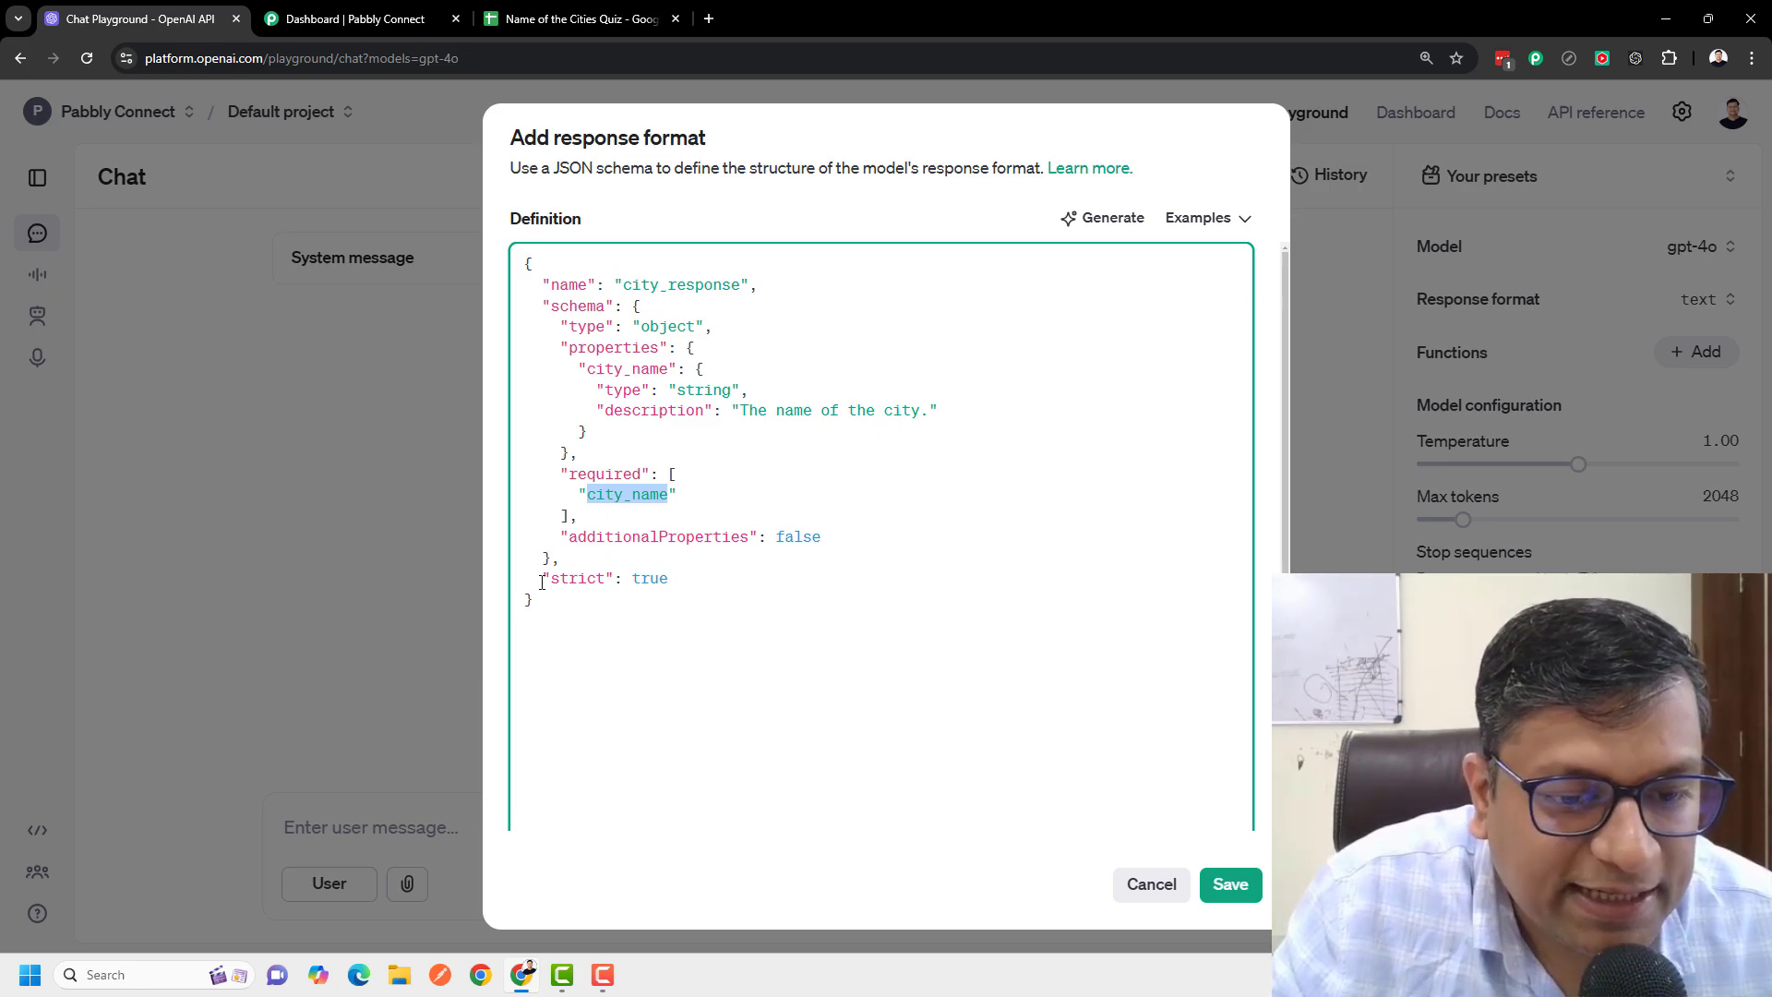
drag(542, 583, 671, 582)
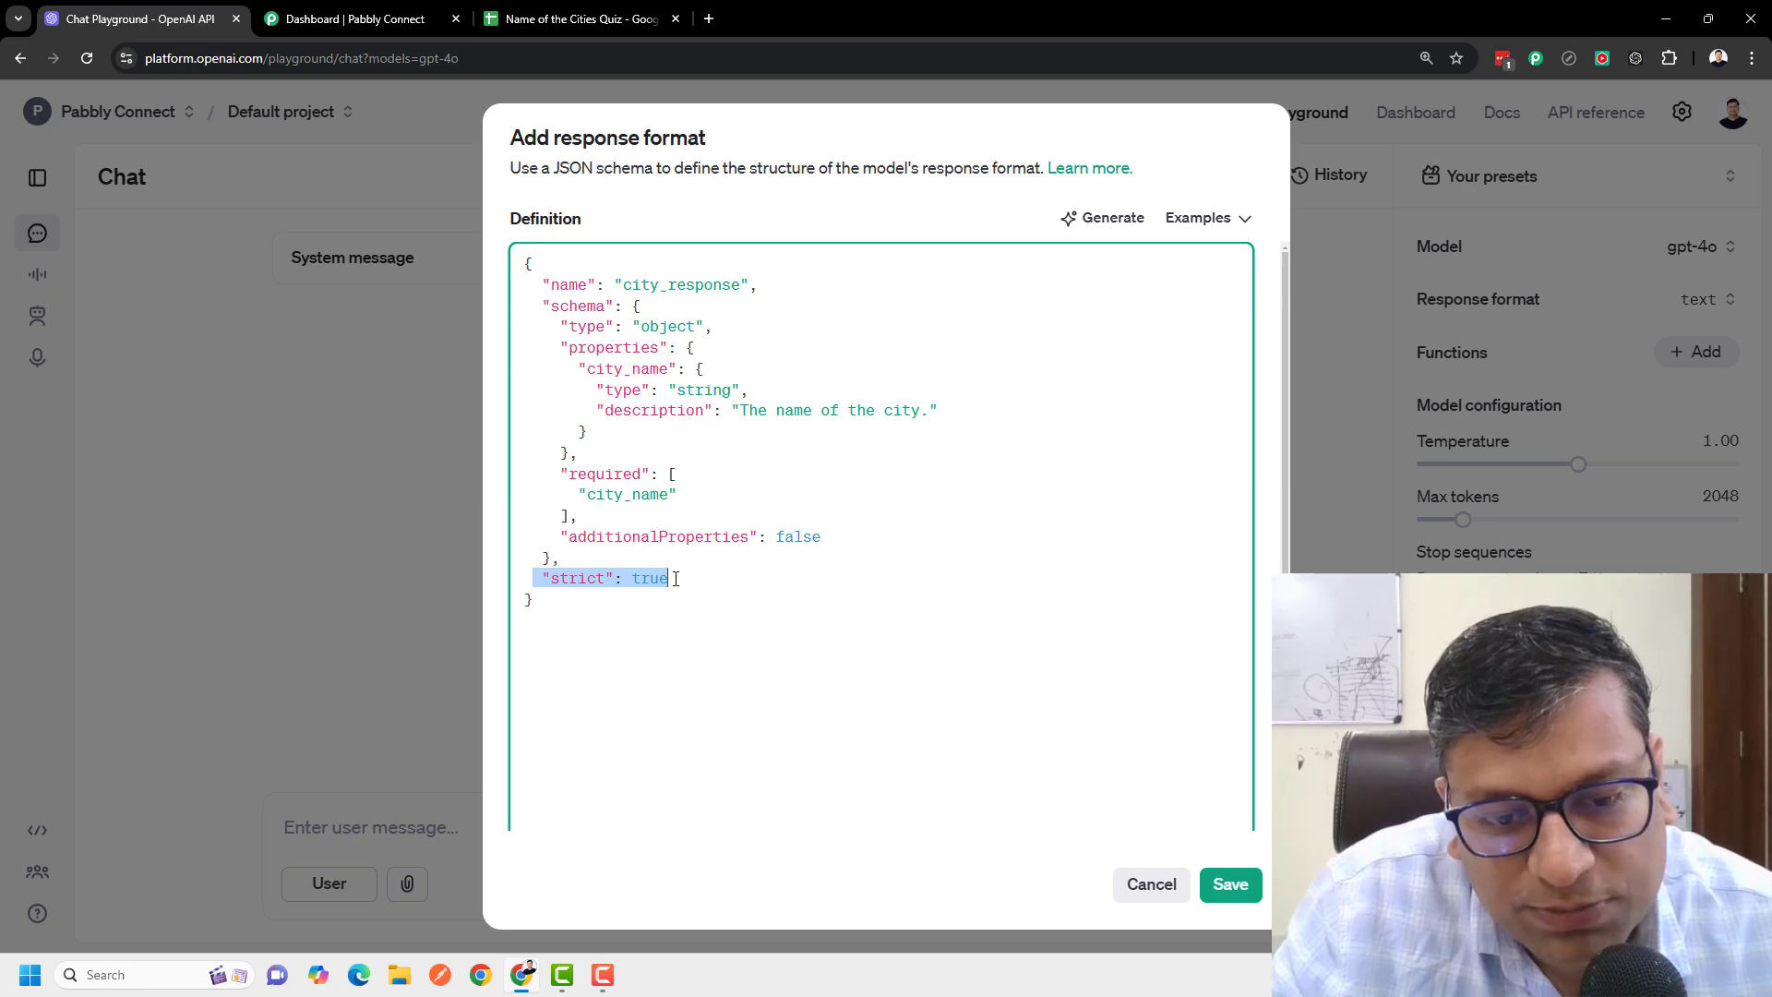
click(681, 578)
double_click(637, 497)
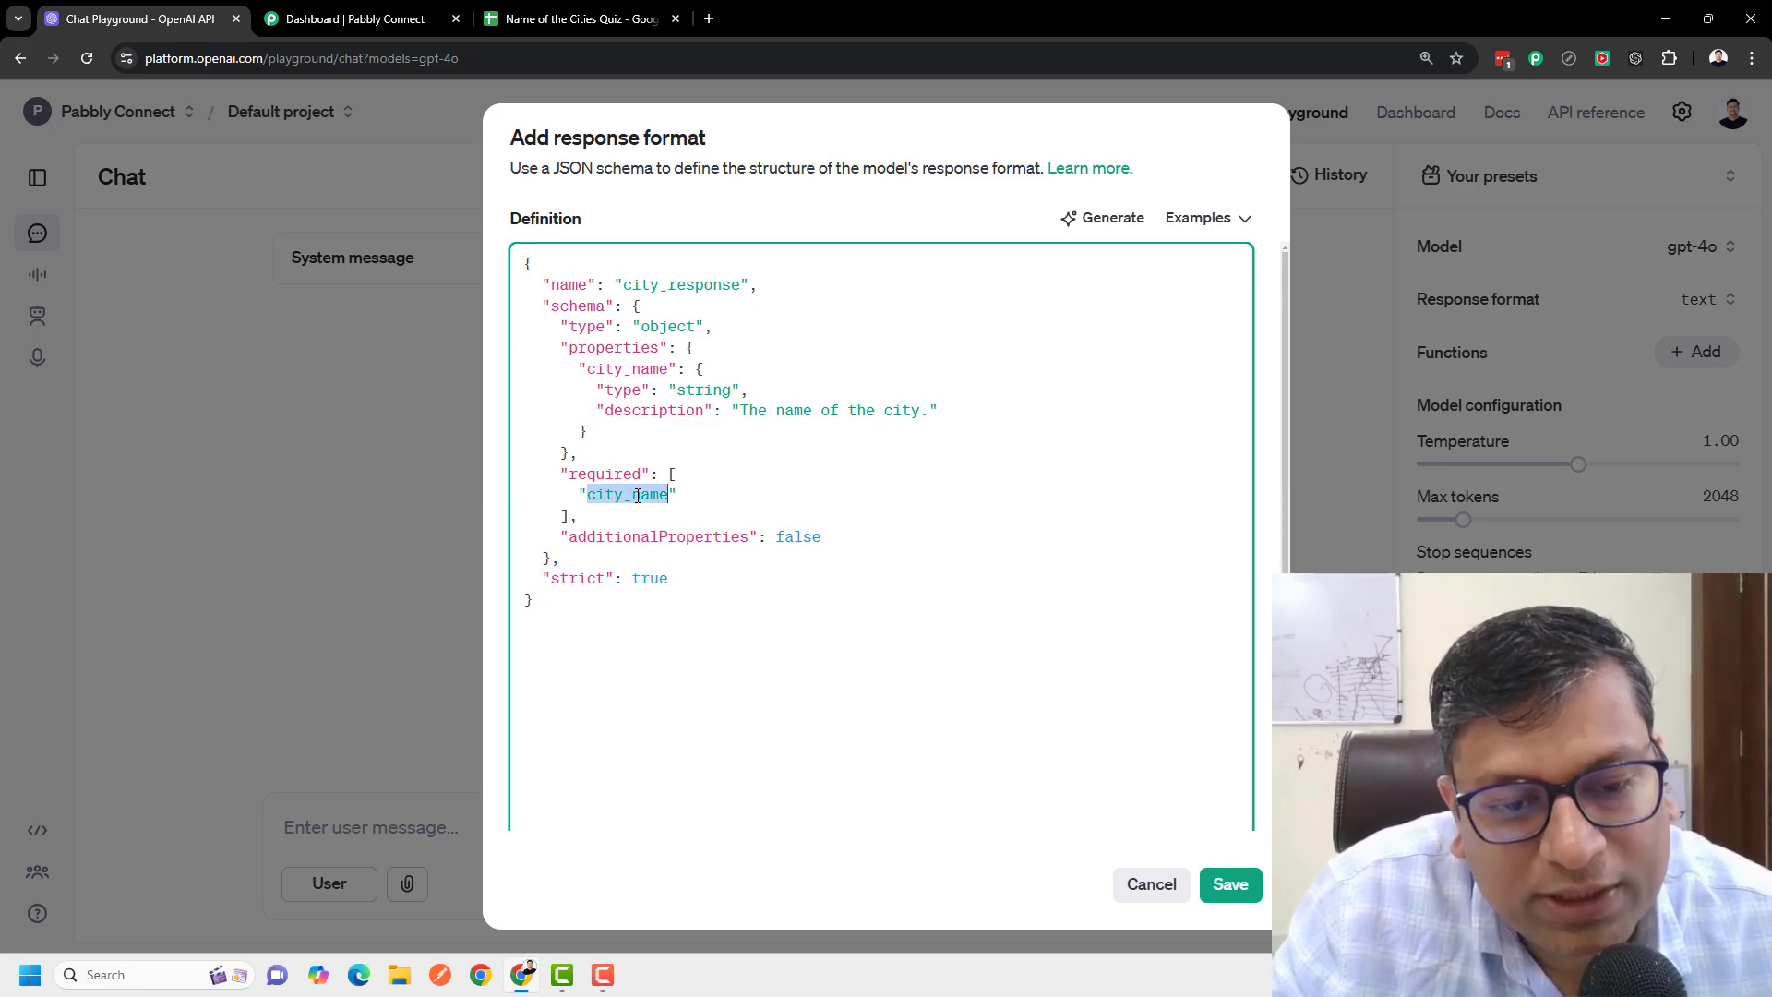
double_click(652, 576)
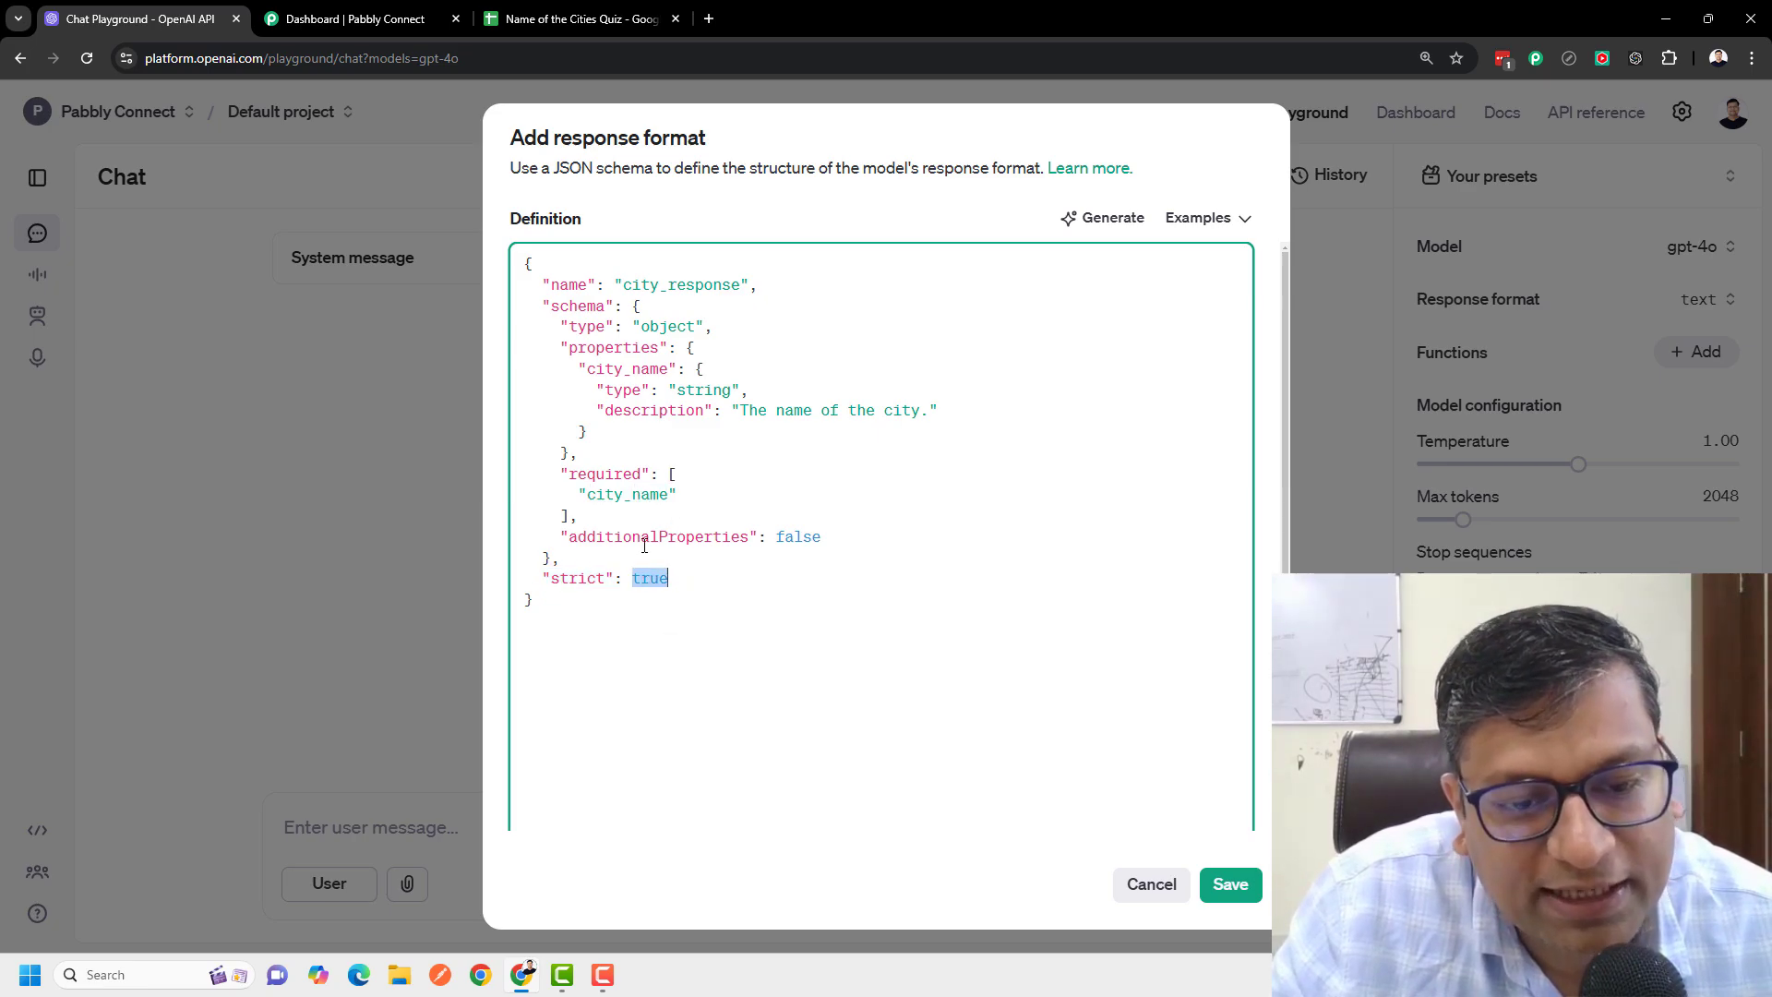
click(1241, 888)
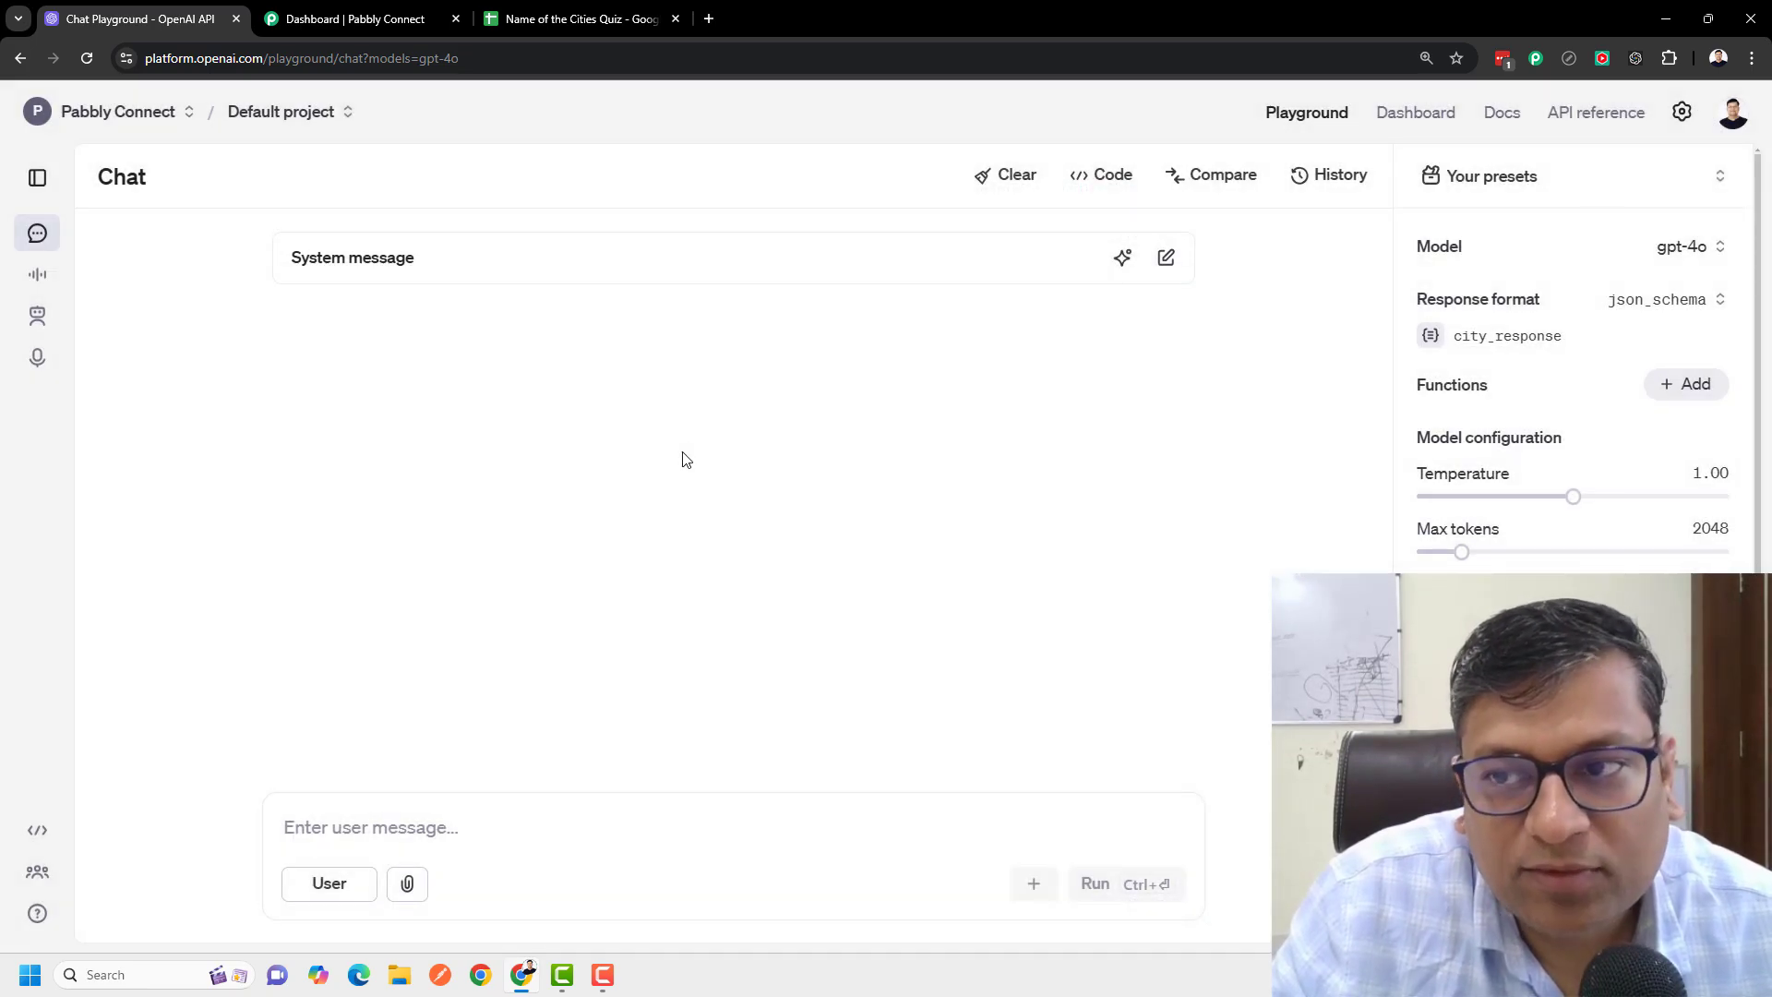
Step: Copy the first question, in cell A2 of the Name of the Cities Quiz sheet, and return to the OpenAI Playground
click(587, 9)
click(201, 320)
key(ctrl+c)
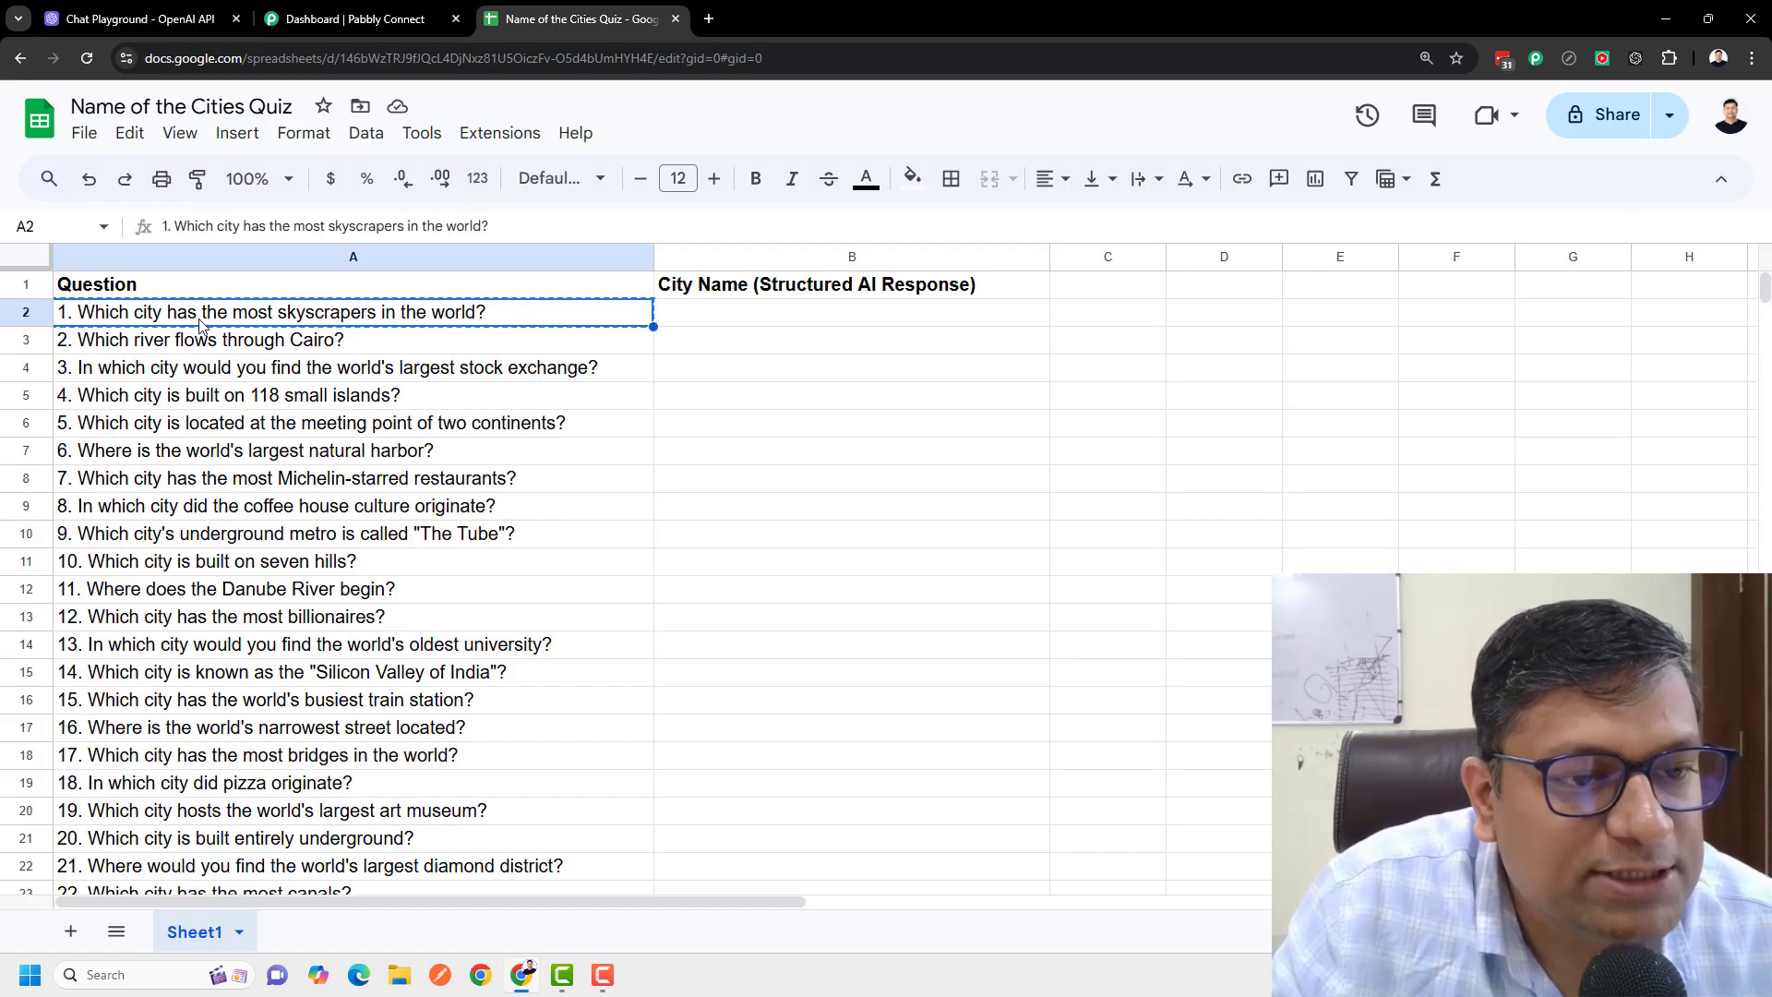
click(169, 8)
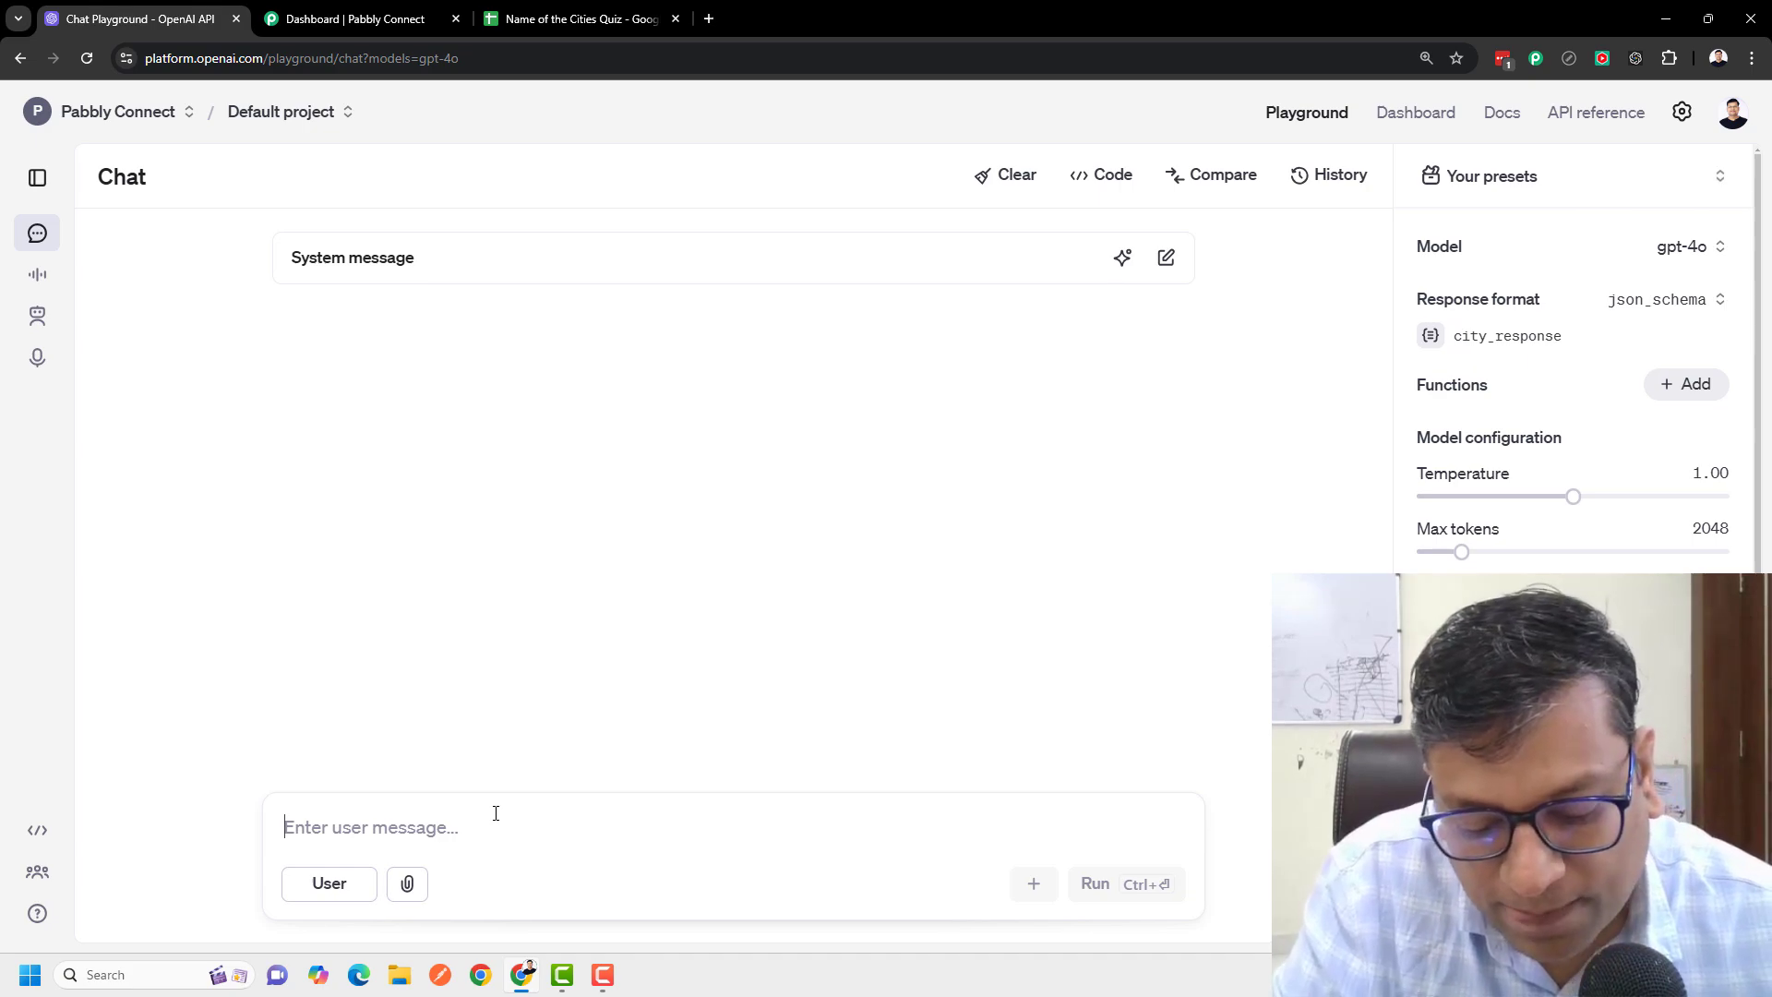
Step: Write the user message "Give me the name of the city based on the question below:" in the chat
text(Name the)
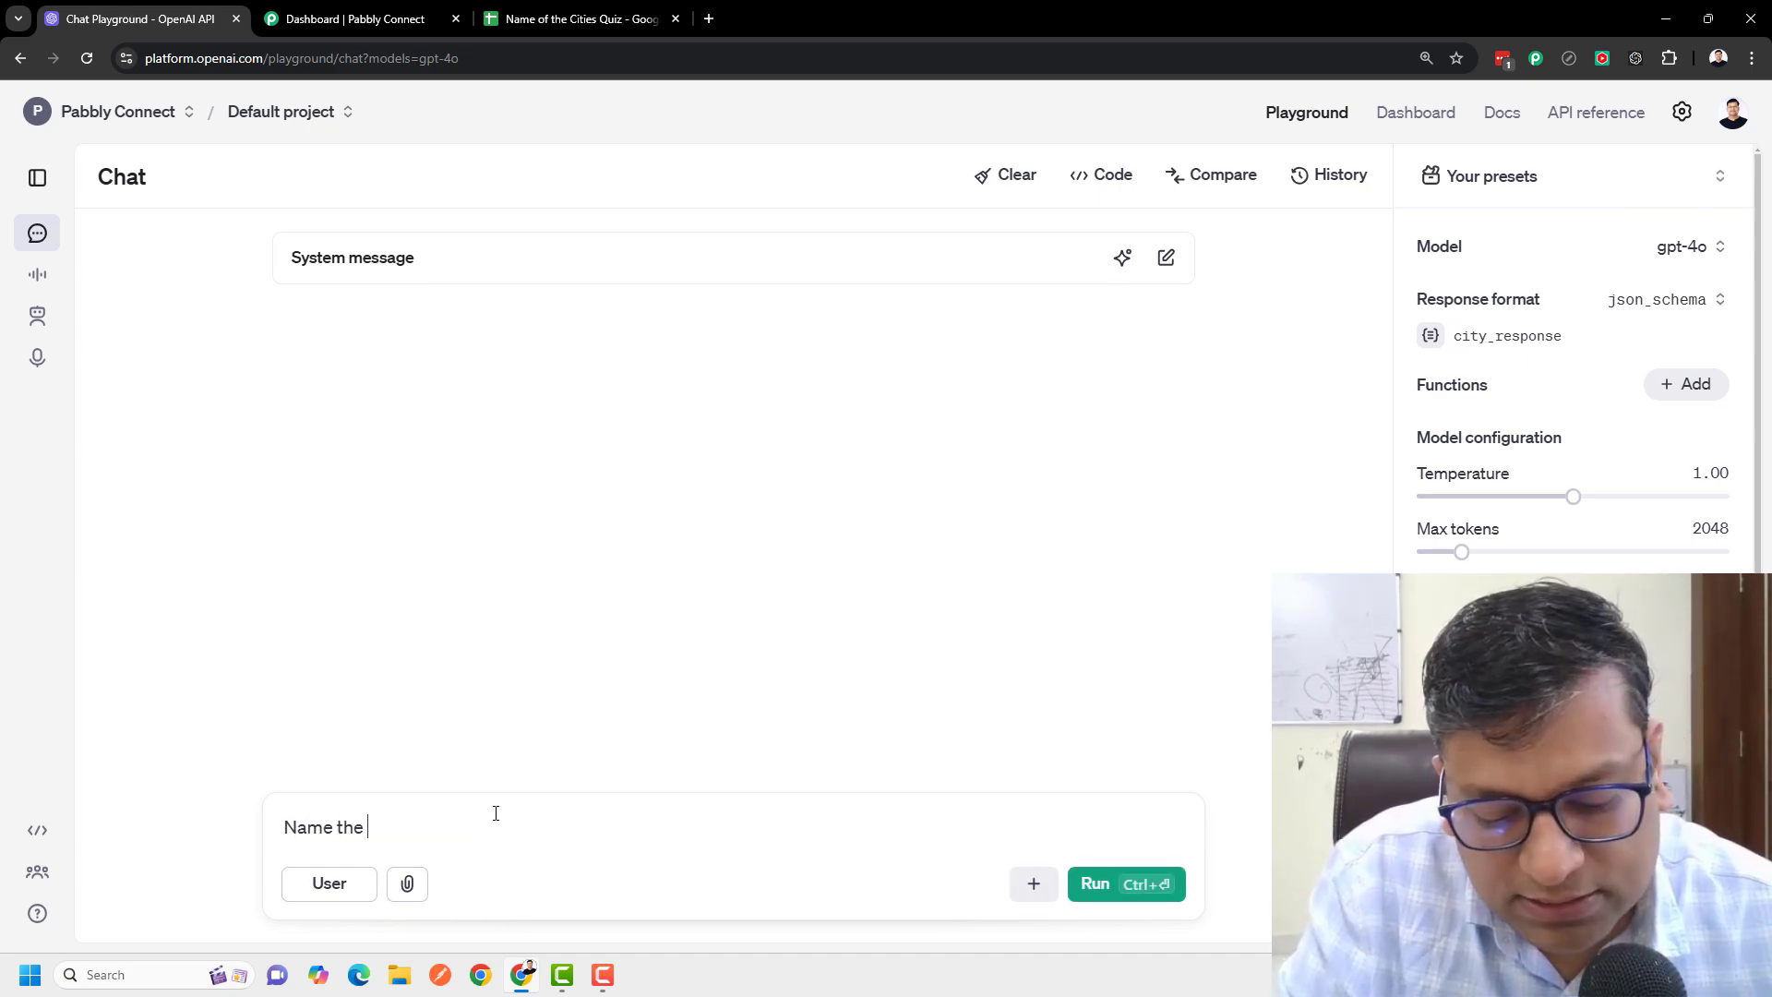
text( c)
key(BackSpace)
text(name of the)
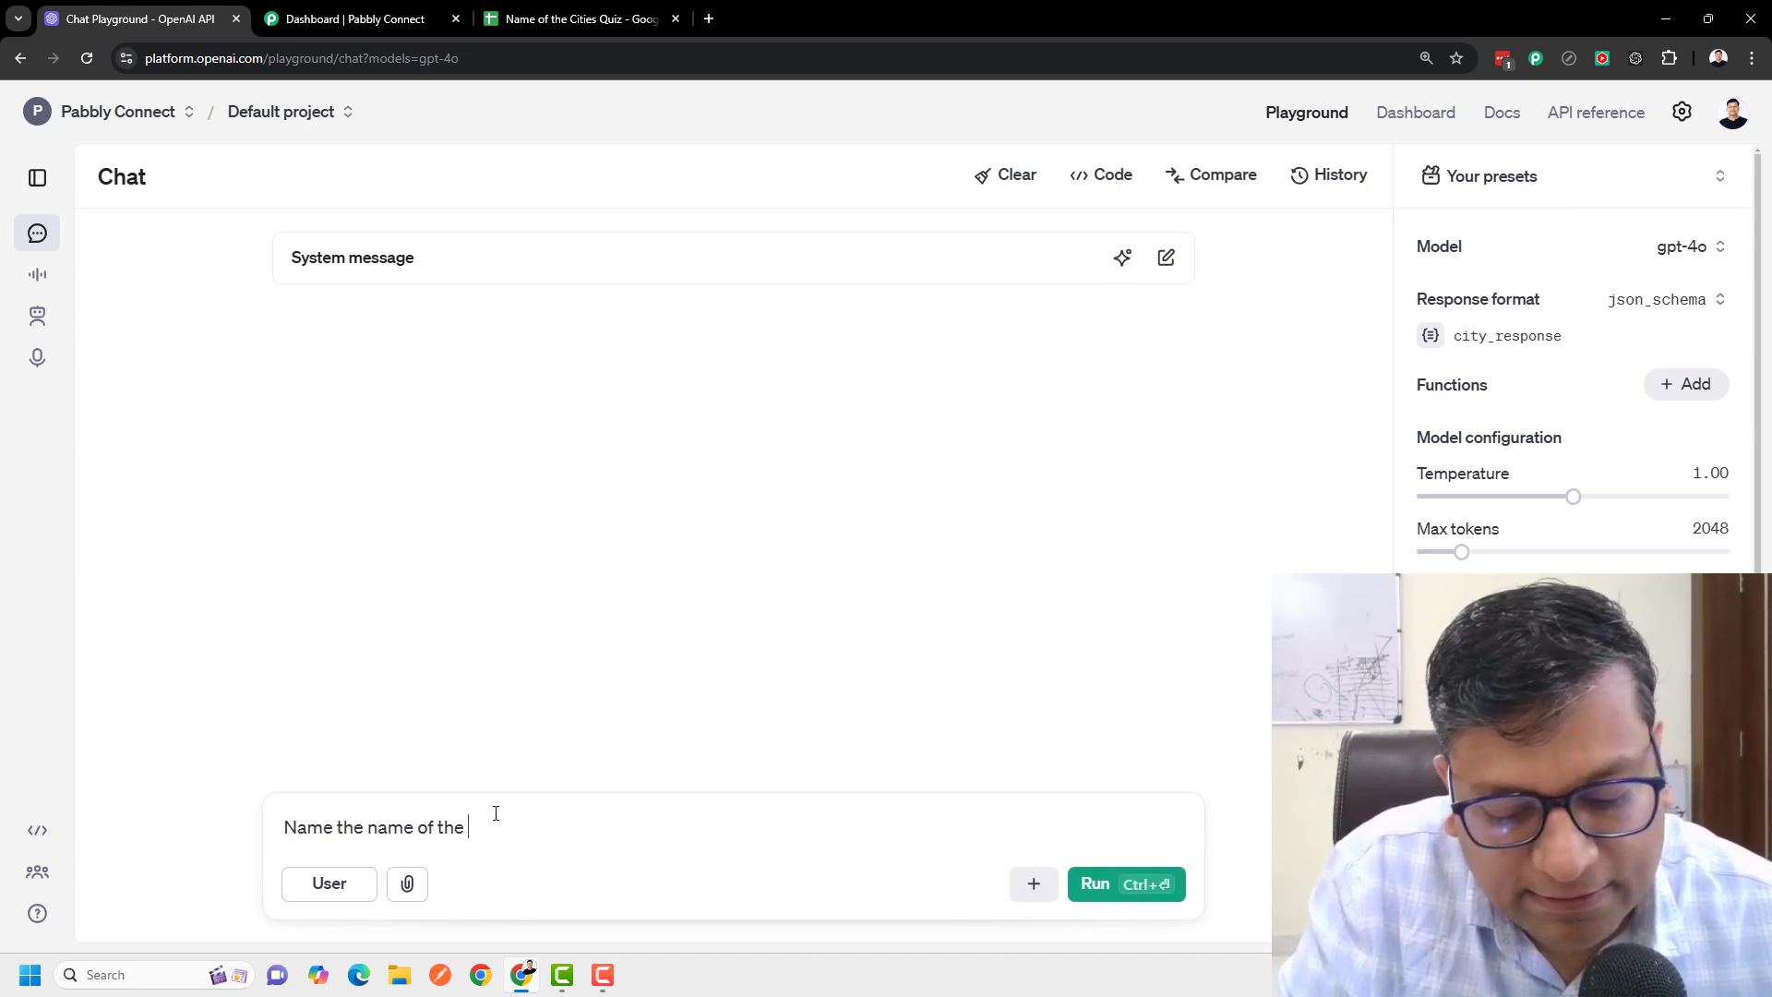
text( city based on the q)
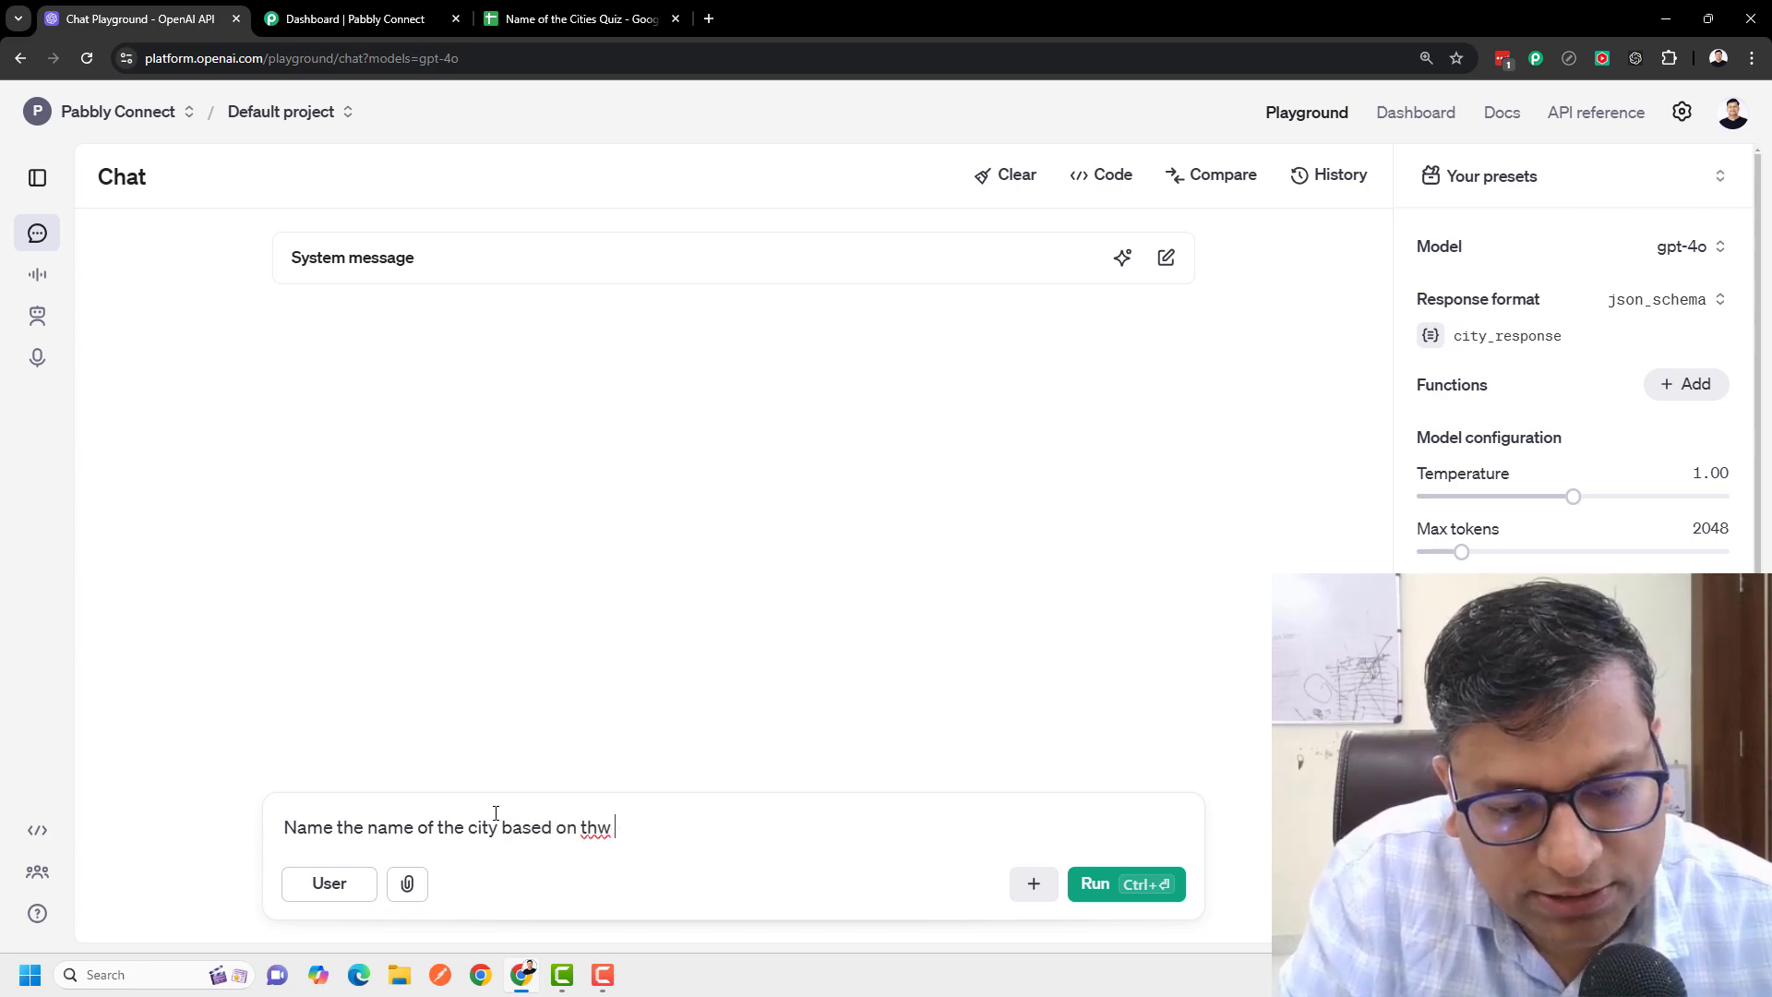
text(uestion below:)
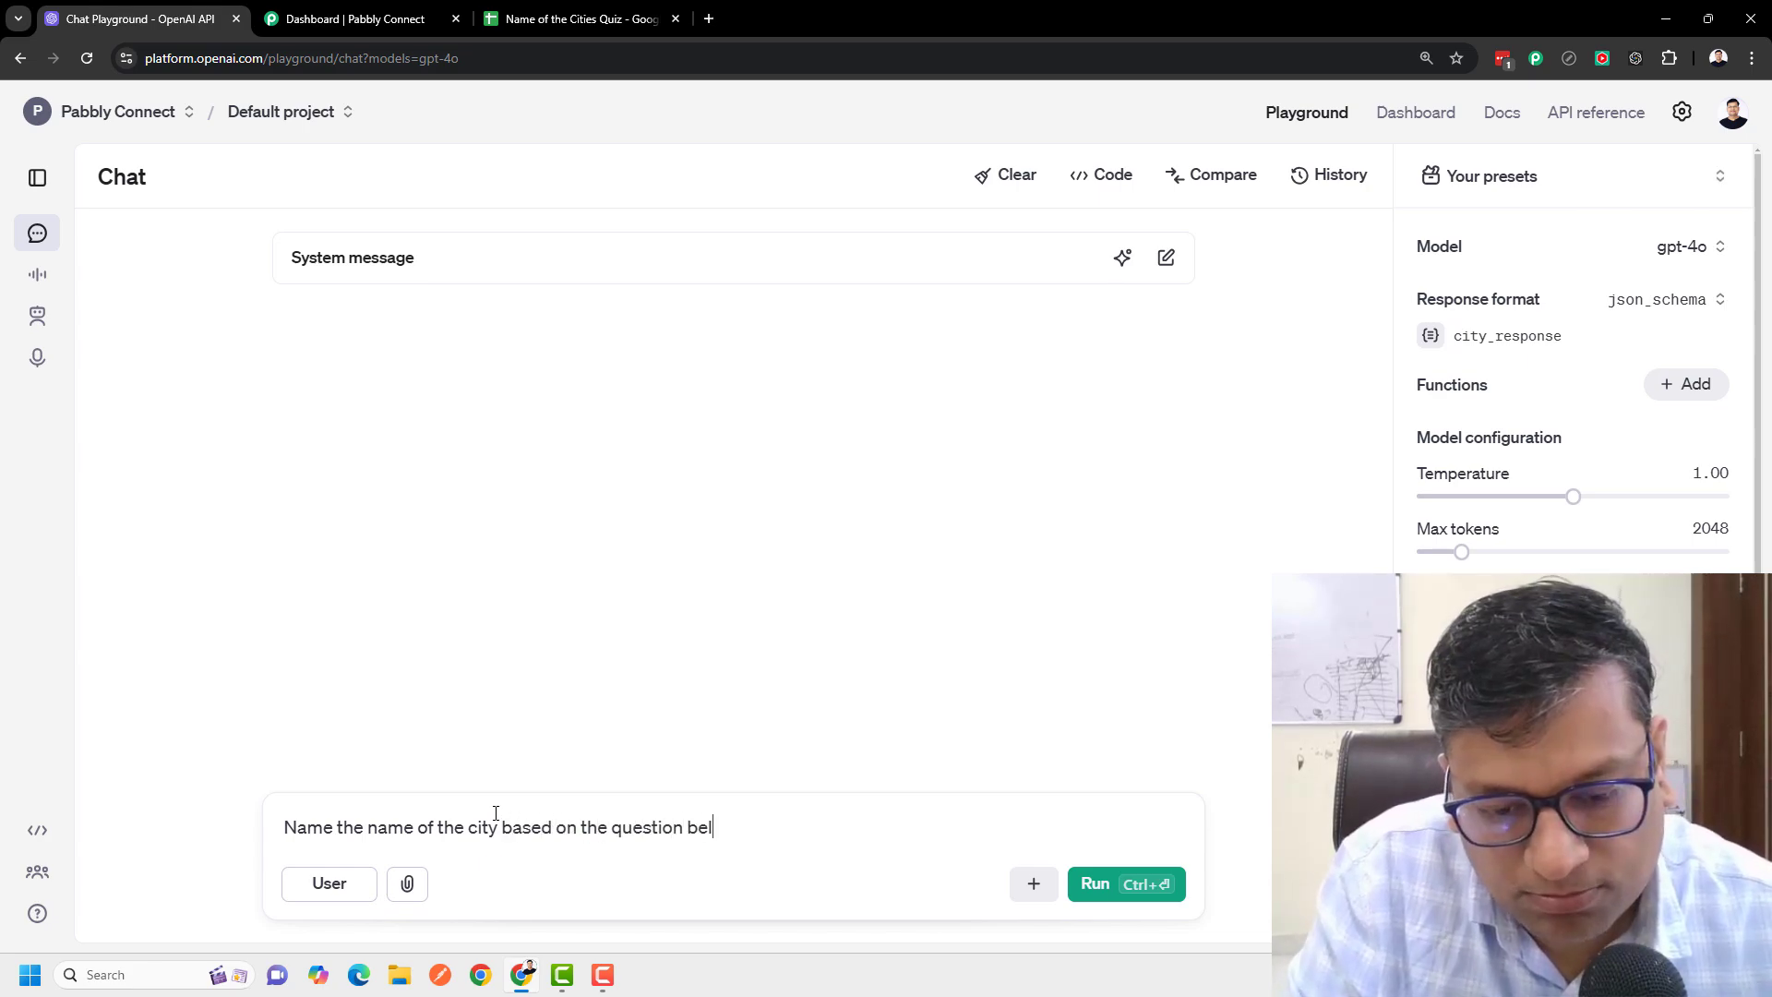
key(shift+Right)
key(shift+Right)
key(shift+Right)
key(shift+Right)
key(shift+Right)
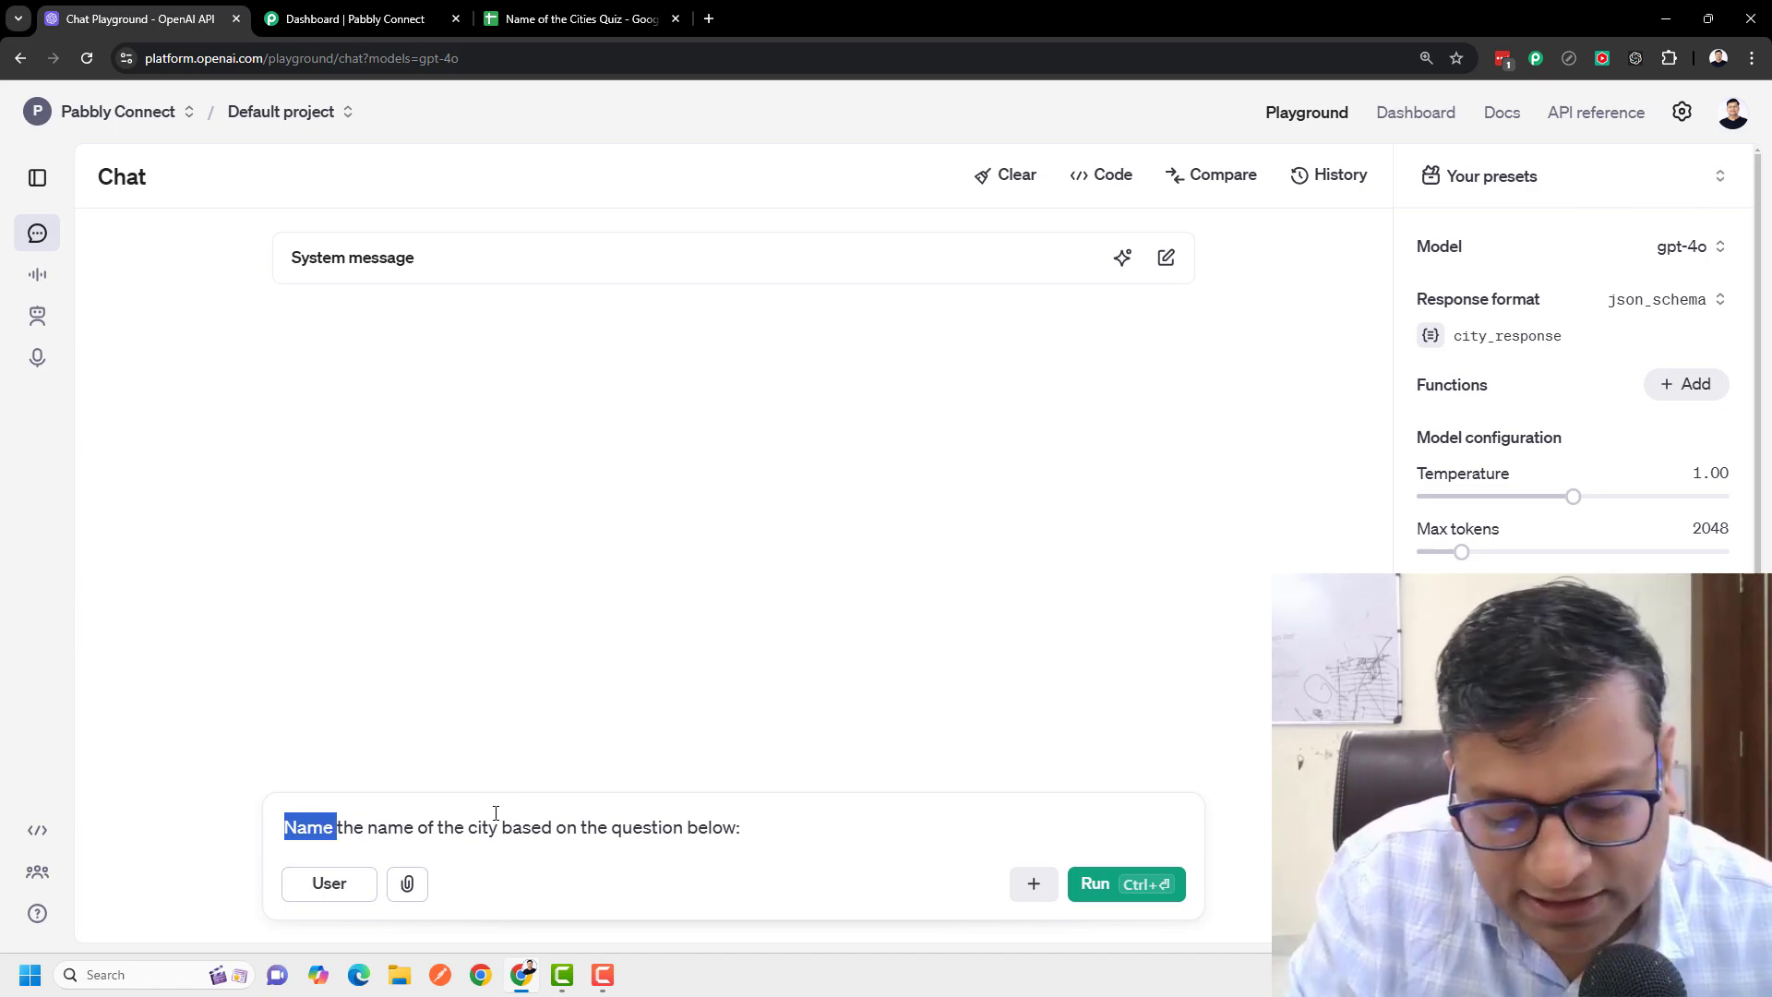
text(Give me)
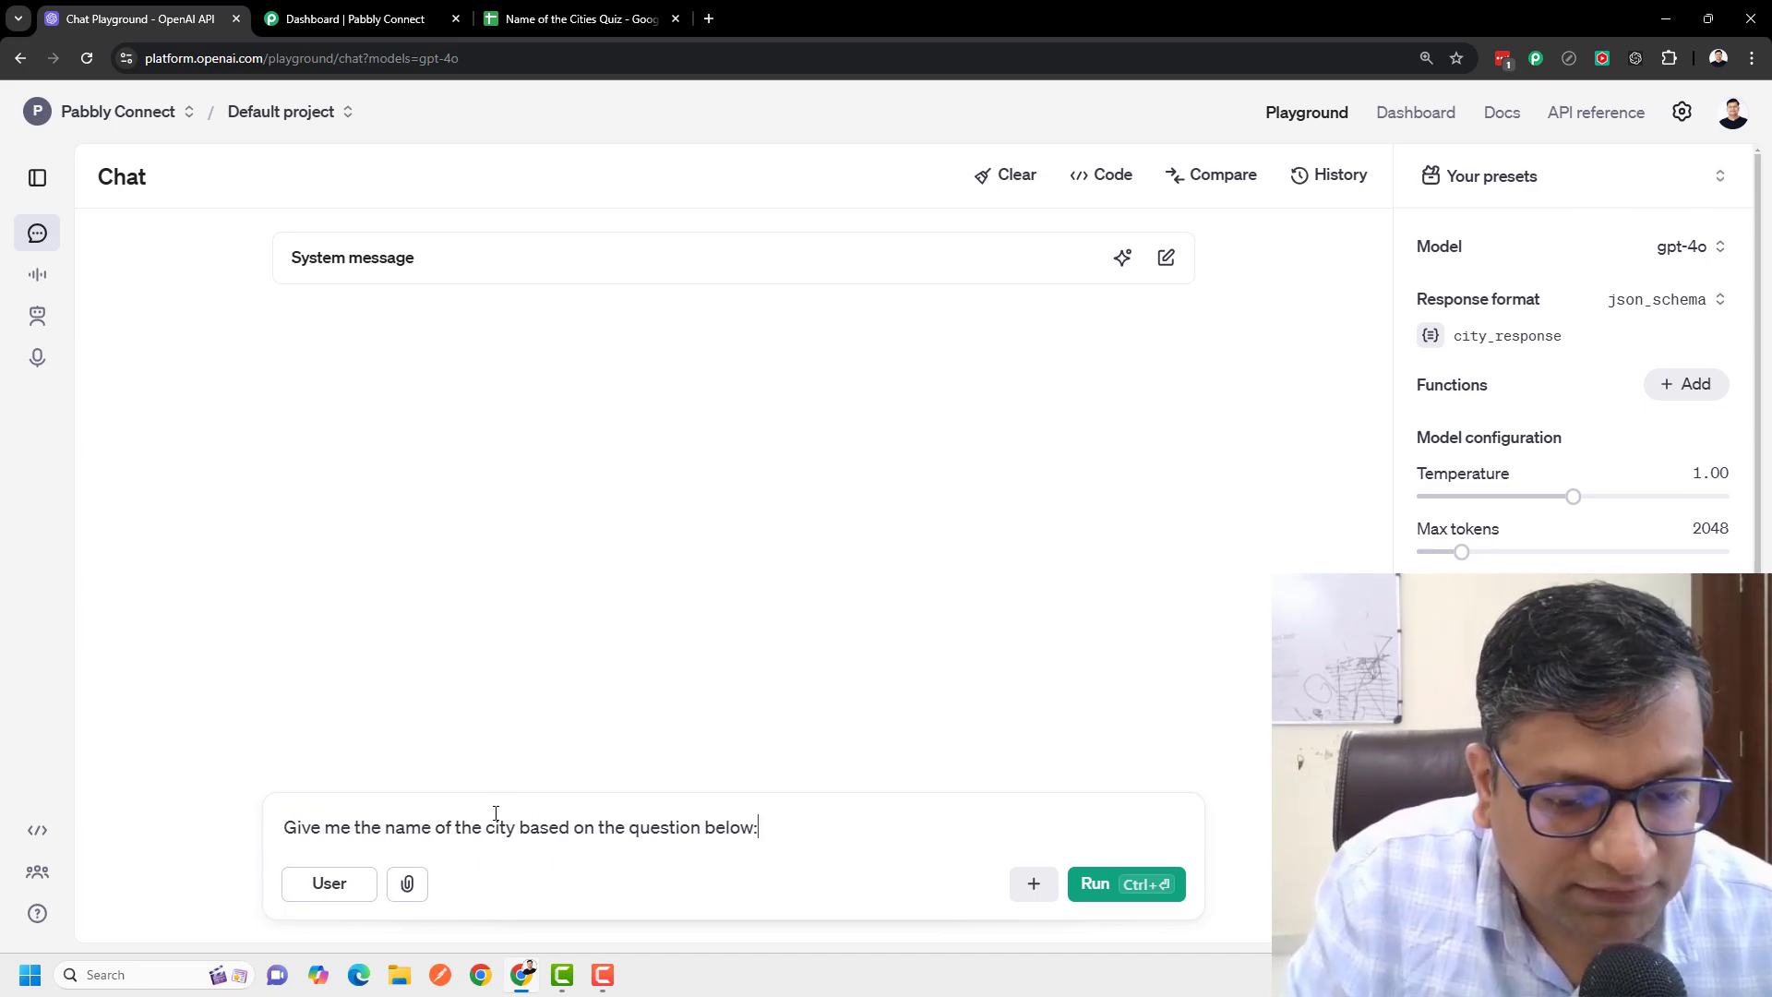
Step: Add the copied skyscraper question on a new line of the message, remove its "1." numbering and run the prompt
key(Return)
text(1. Which city has the most skyscrapers in the world?)
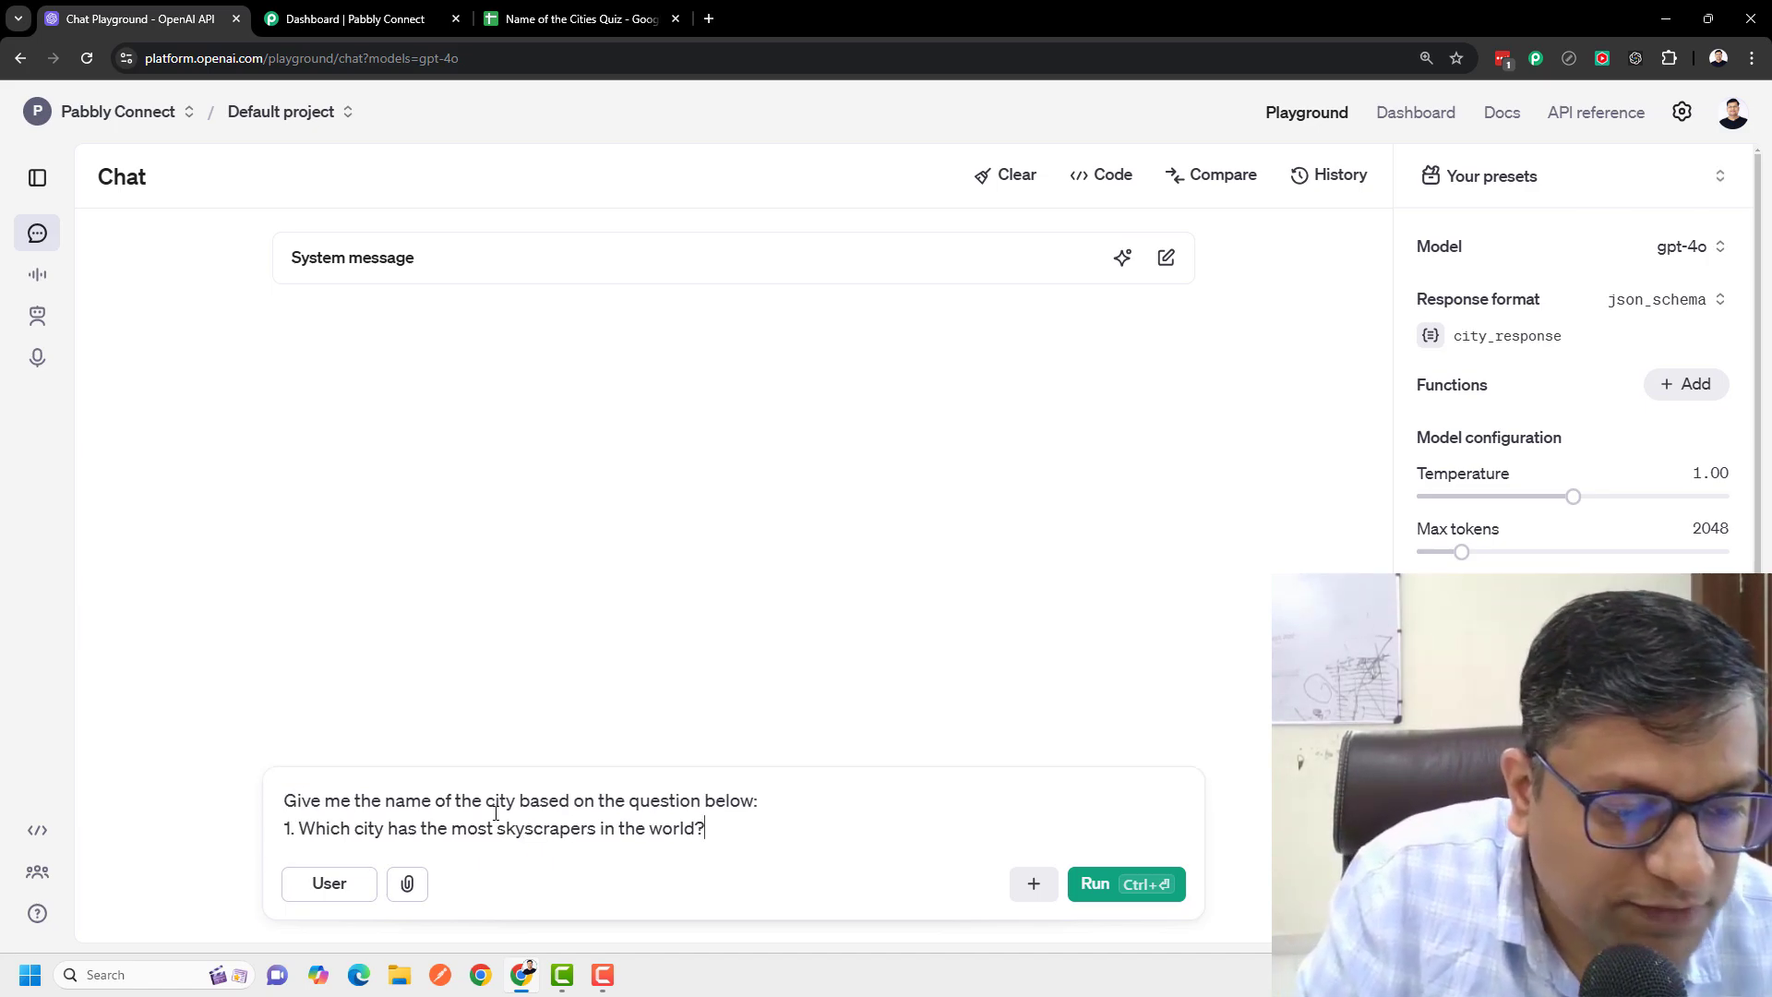
key(Delete)
key(Delete)
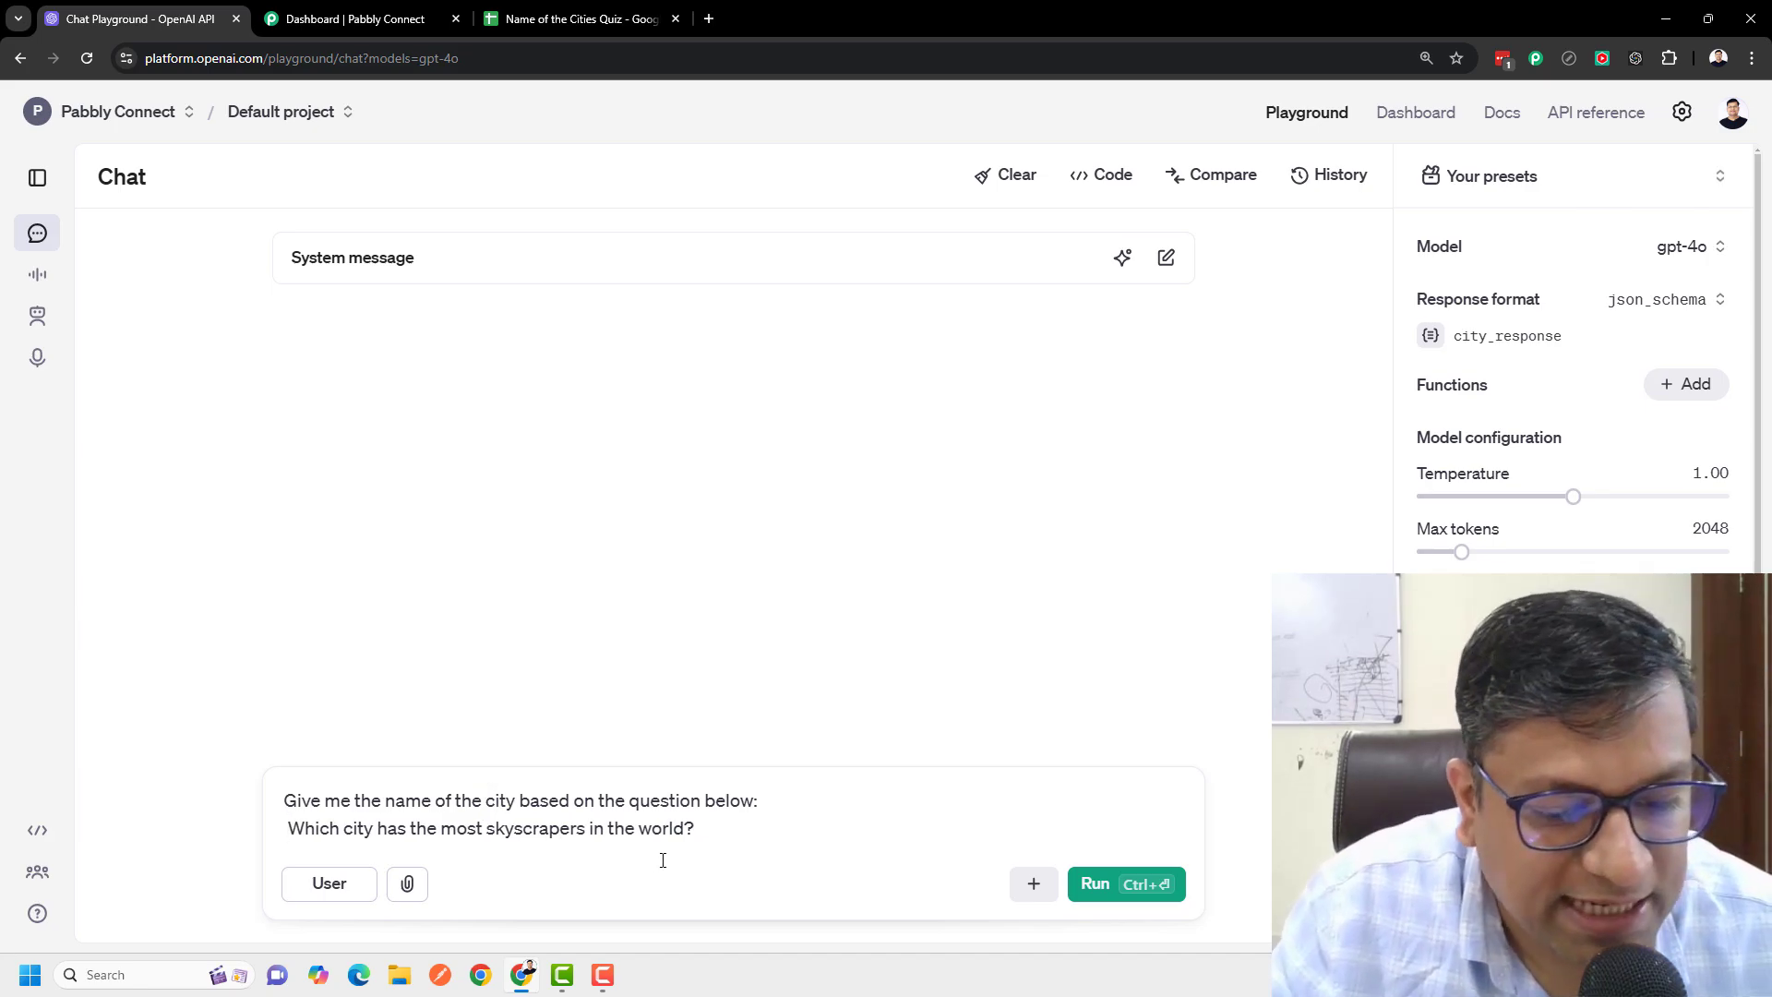
click(1110, 886)
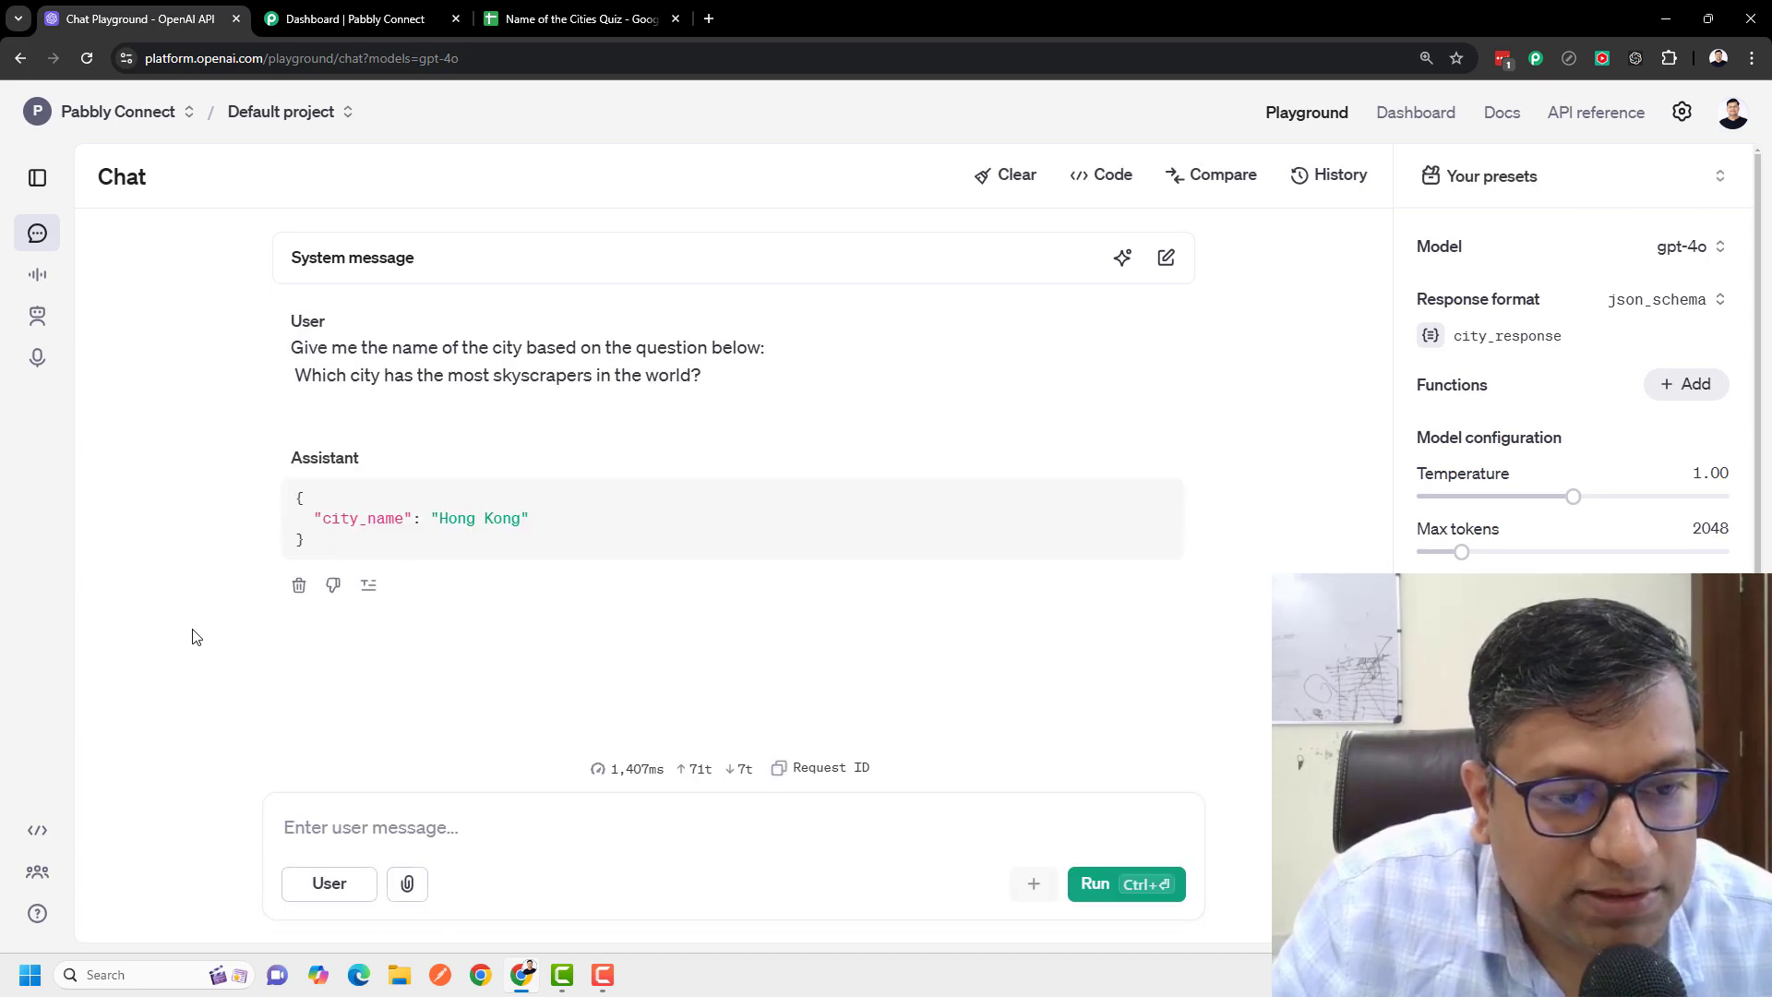
Step: Examine the assistant's JSON reply and look through the full list of questions in the Name of the Cities Quiz sheet
drag(294, 507, 223, 518)
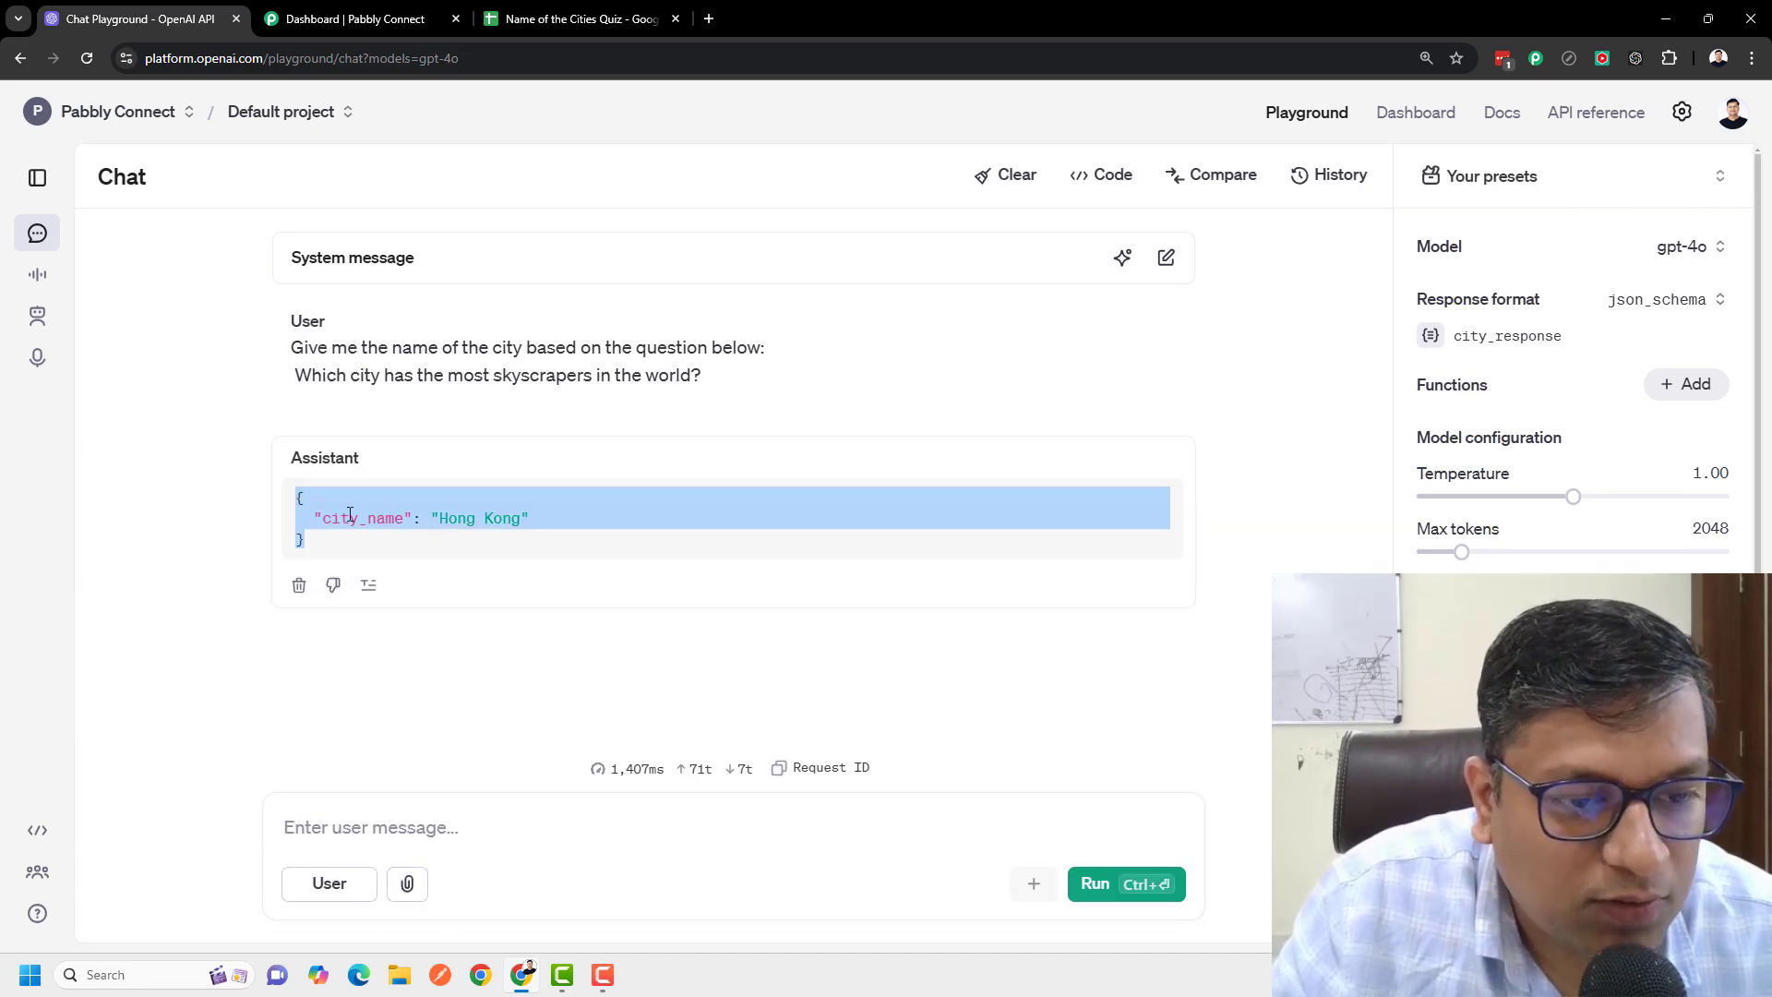
drag(350, 514, 302, 519)
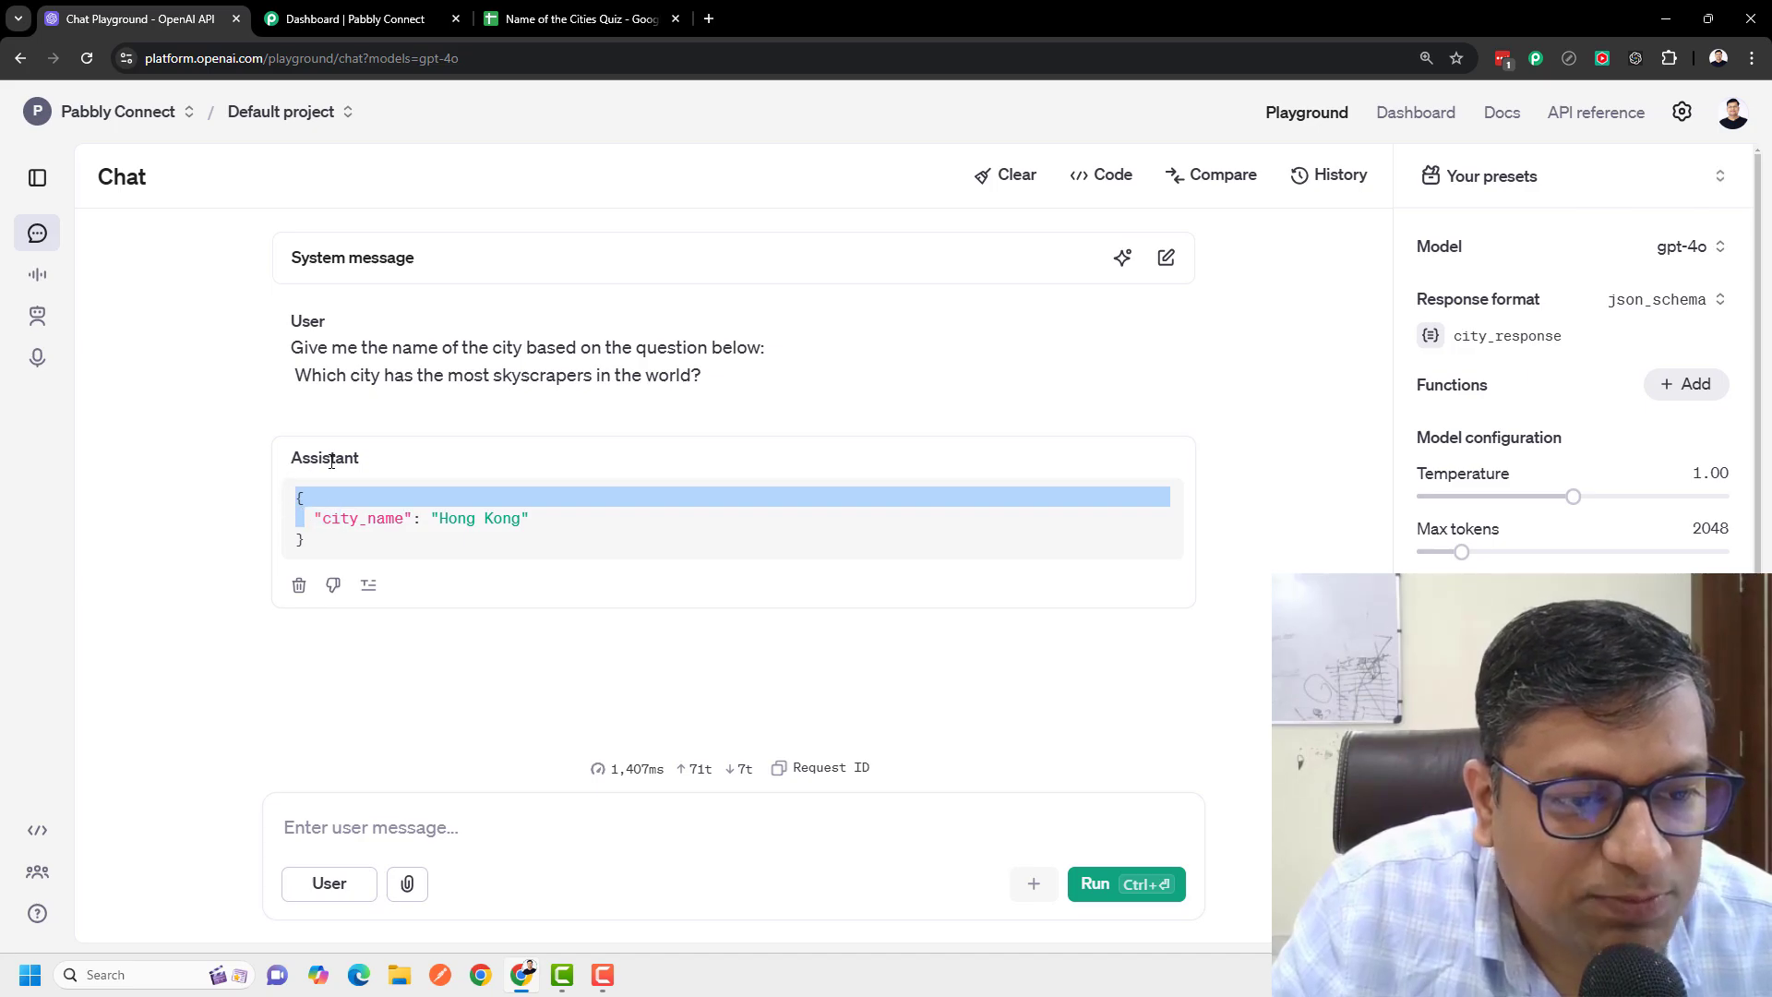
click(210, 559)
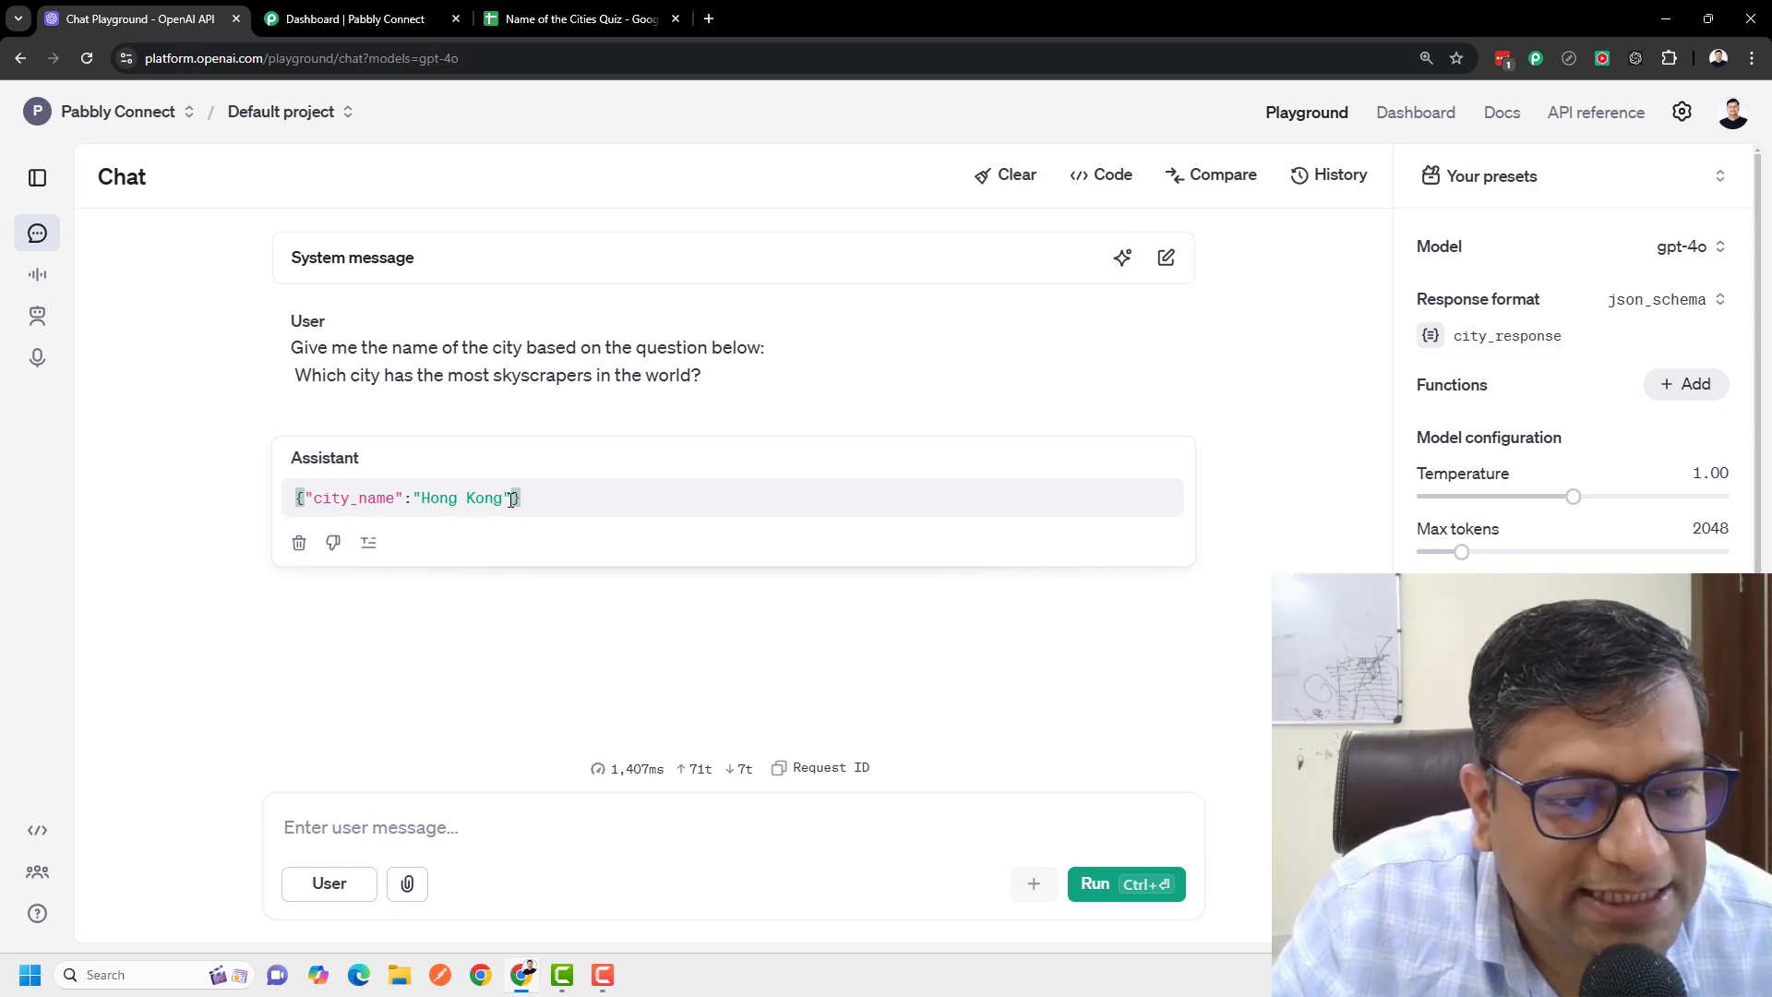
drag(512, 499, 217, 510)
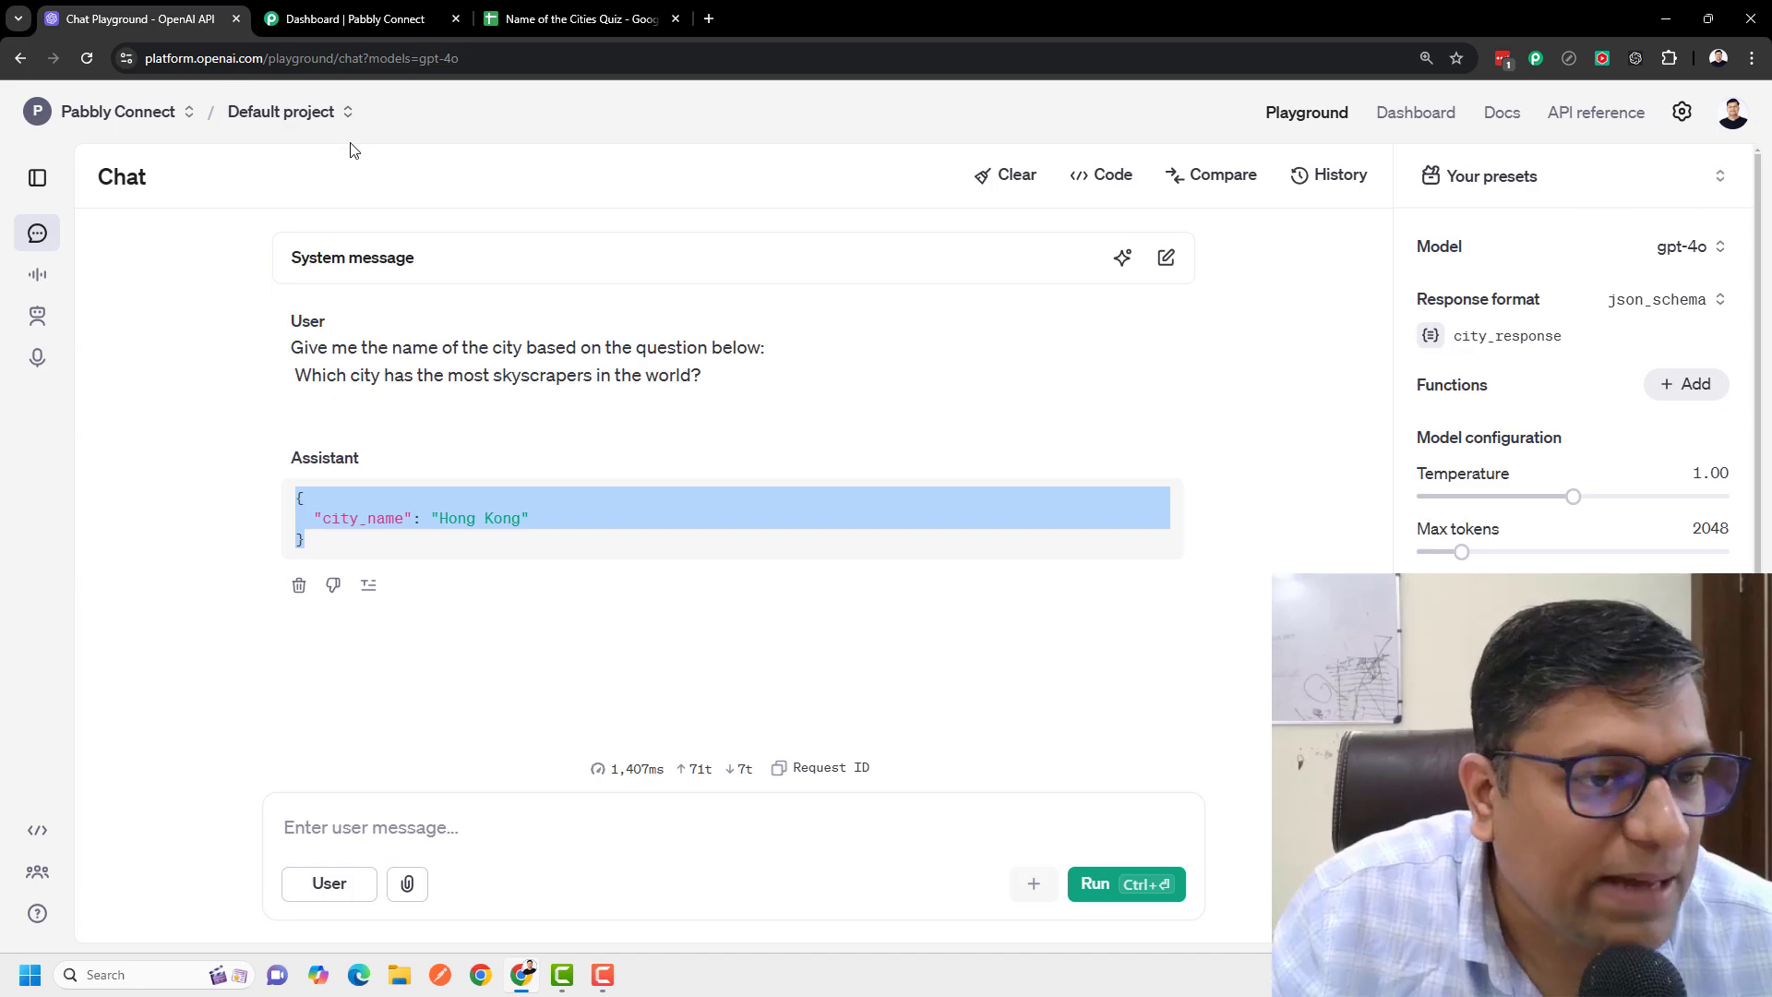
click(520, 18)
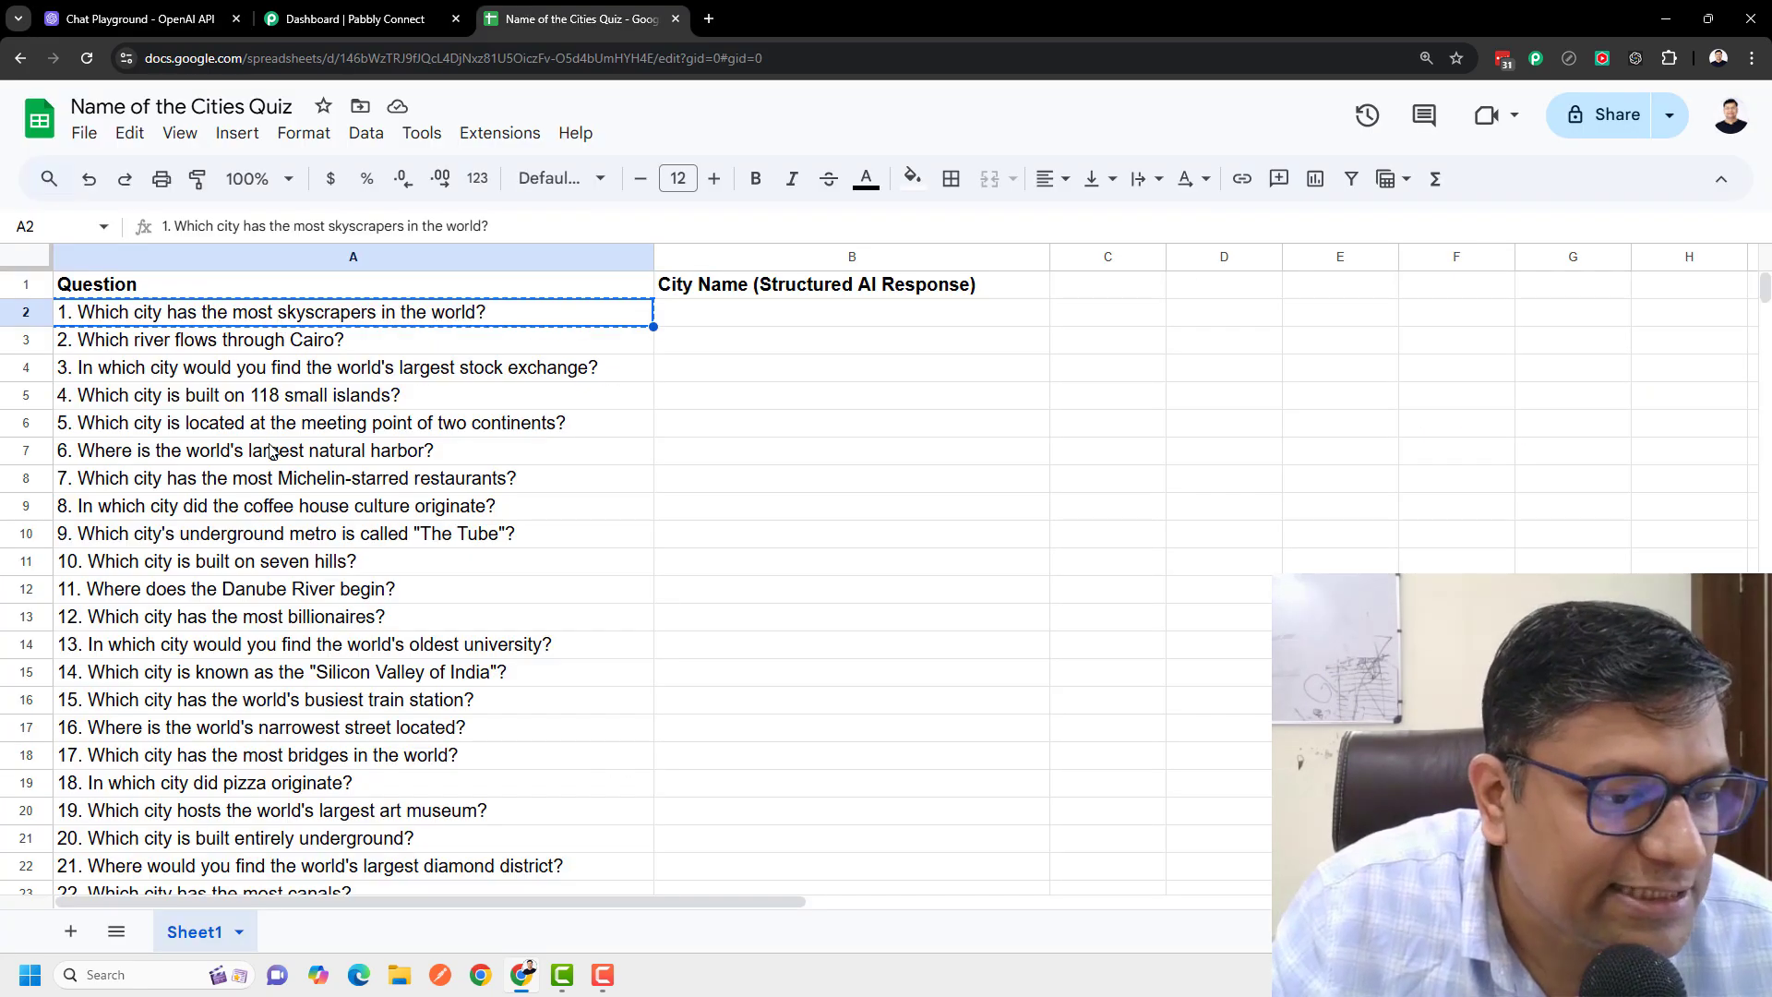
scroll(258, 755, down, 20)
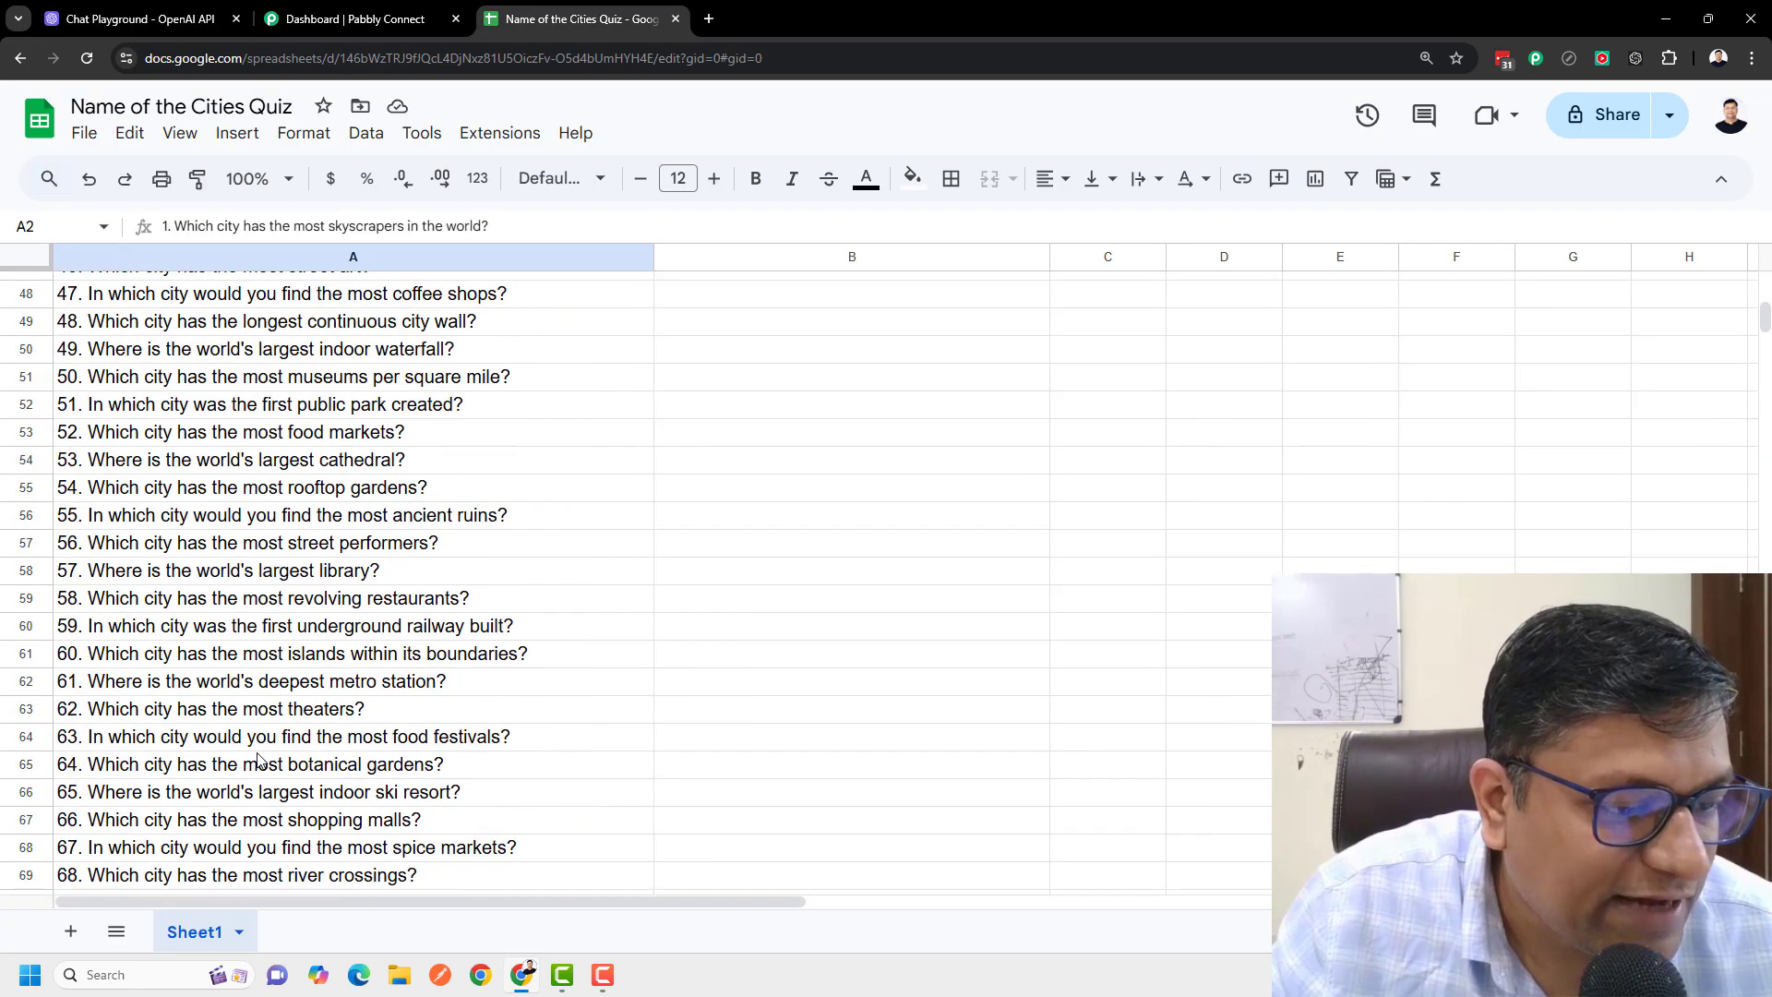
scroll(258, 755, down, 5)
click(259, 749)
scroll(258, 738, up, 12)
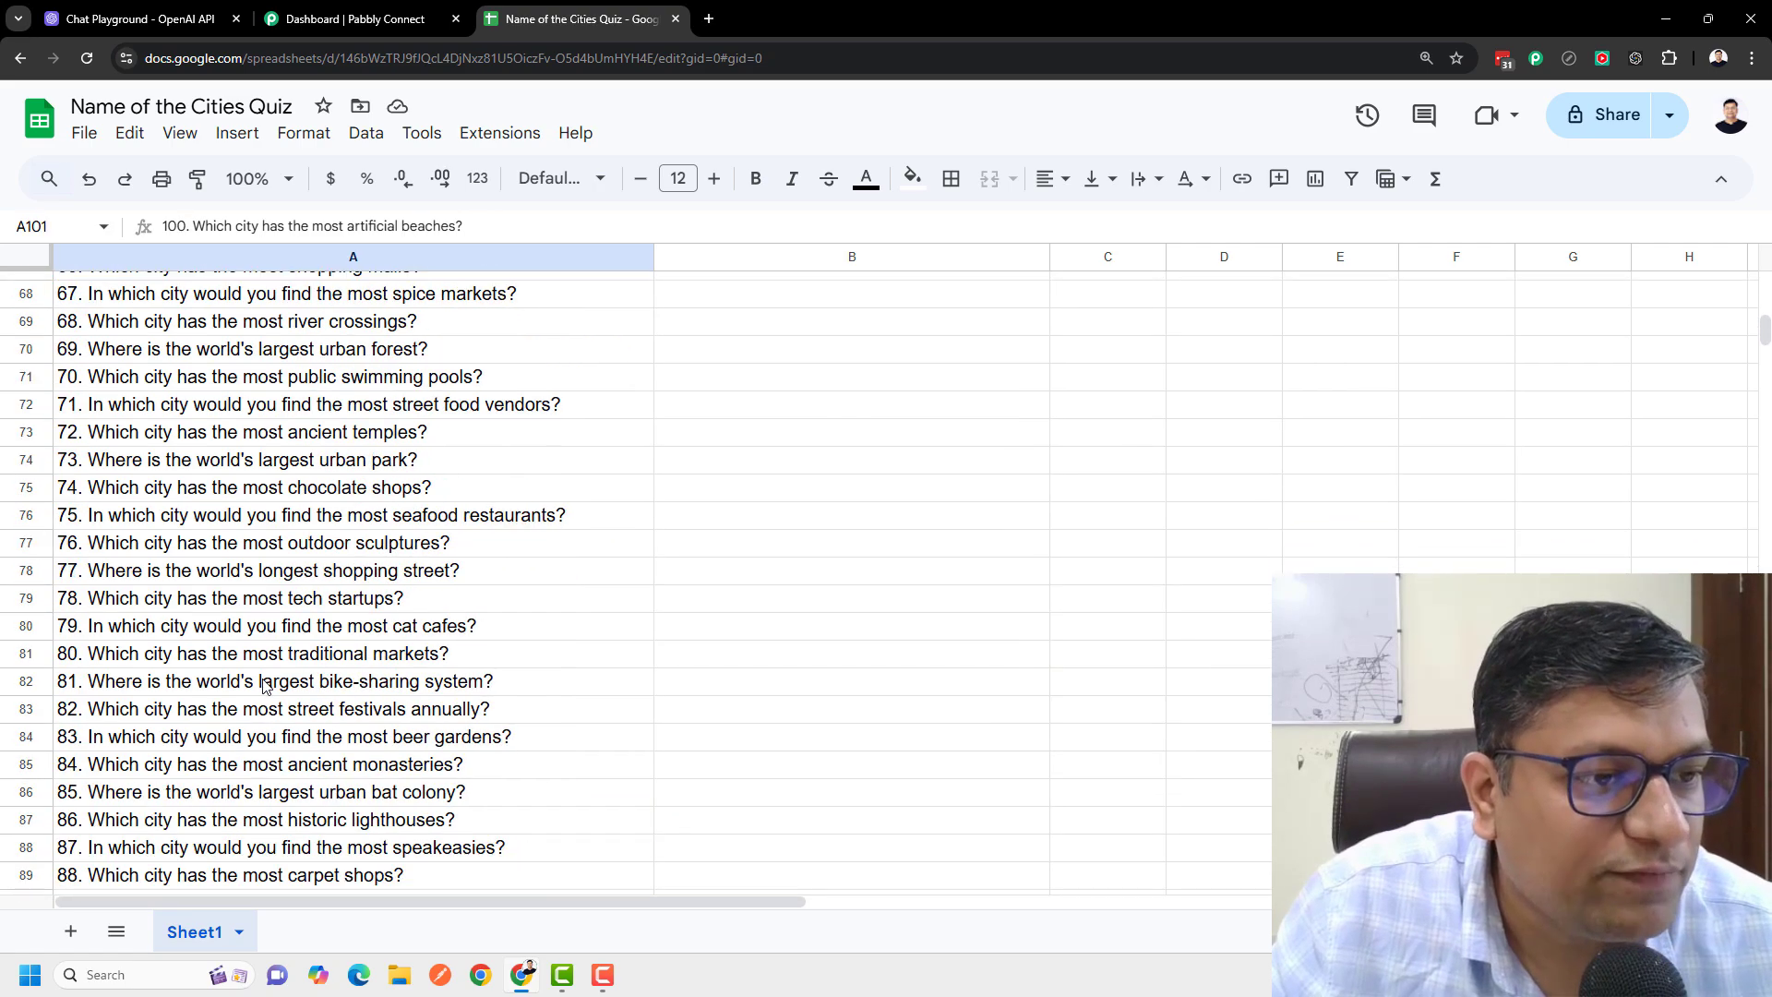
scroll(254, 693, up, 15)
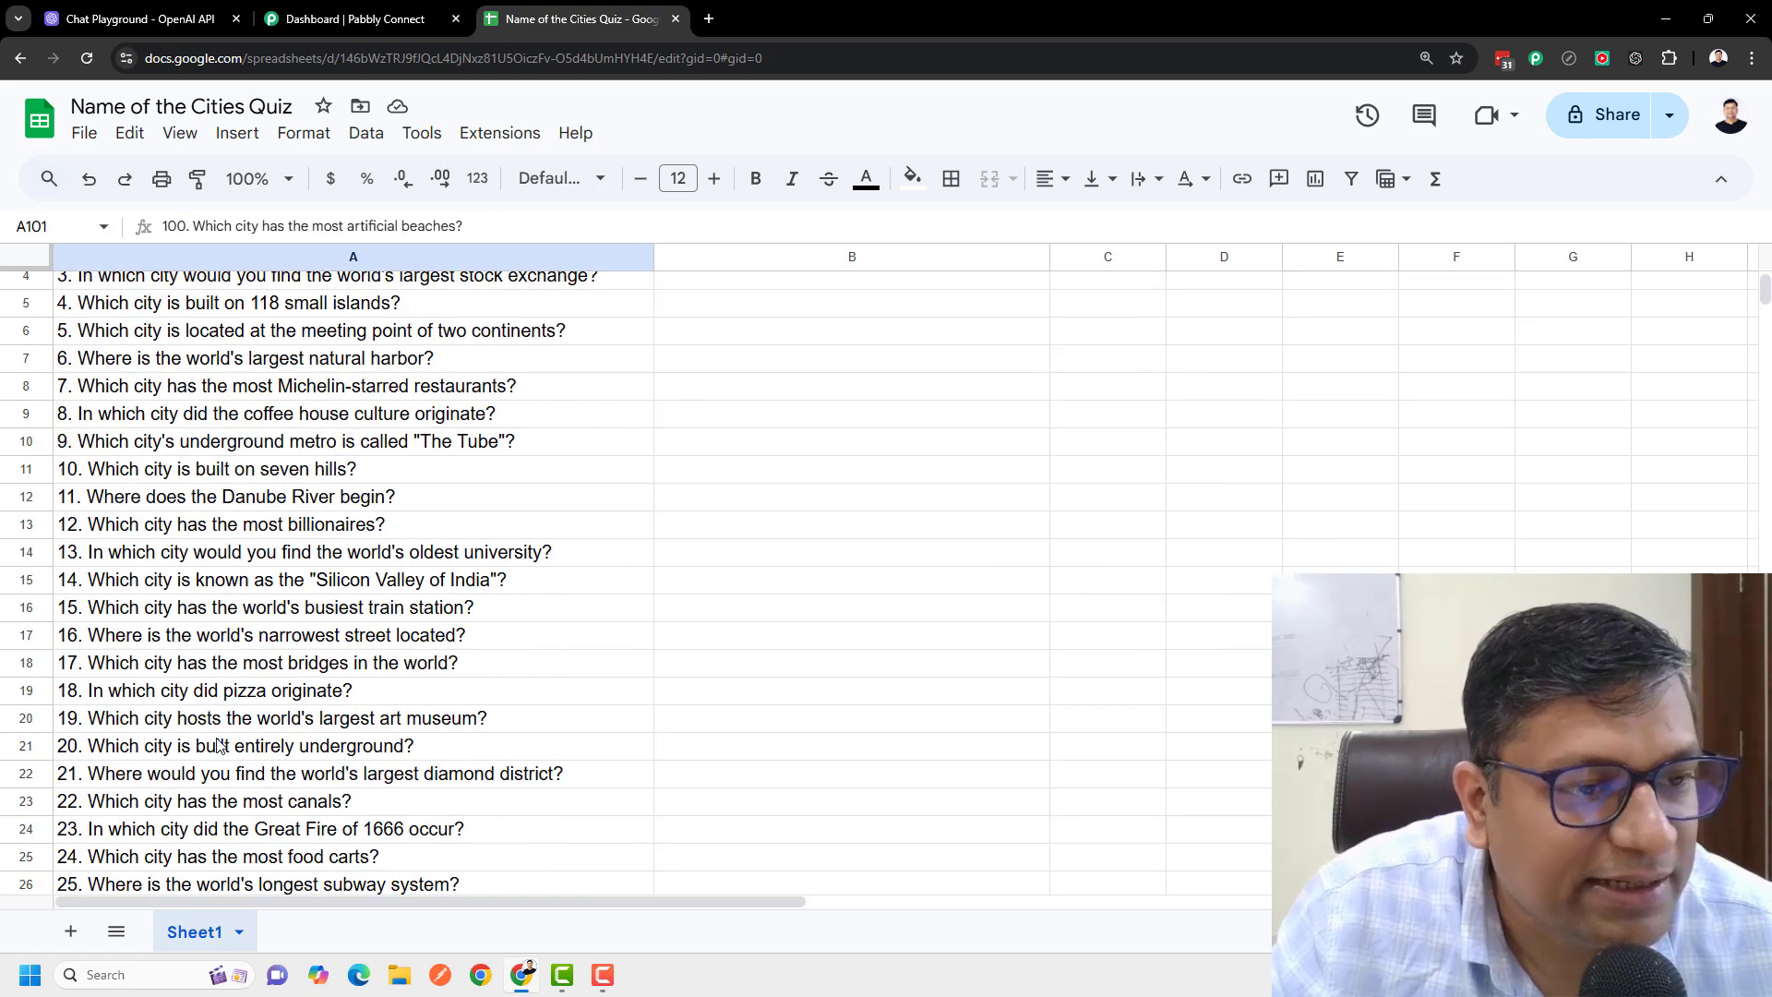
Step: Switch to Pabbly Connect and create a workflow named "Structured AI Response" in the Home folder
click(355, 19)
click(138, 18)
click(355, 18)
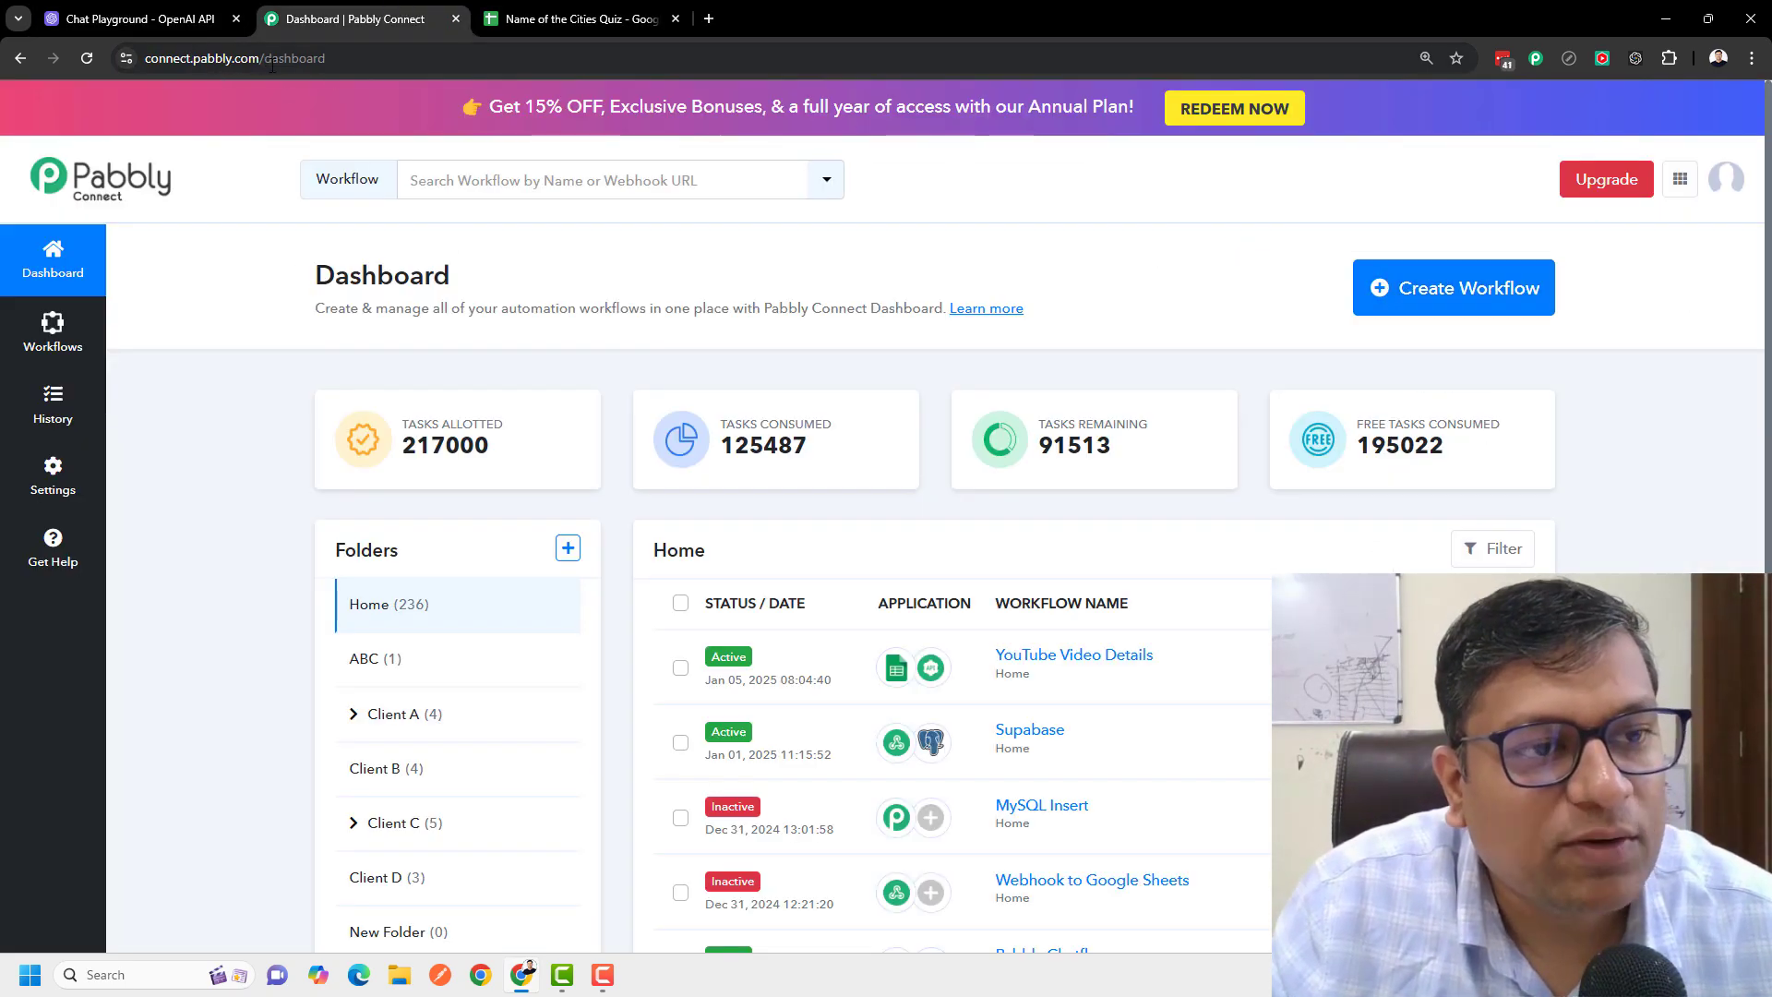
click(1450, 300)
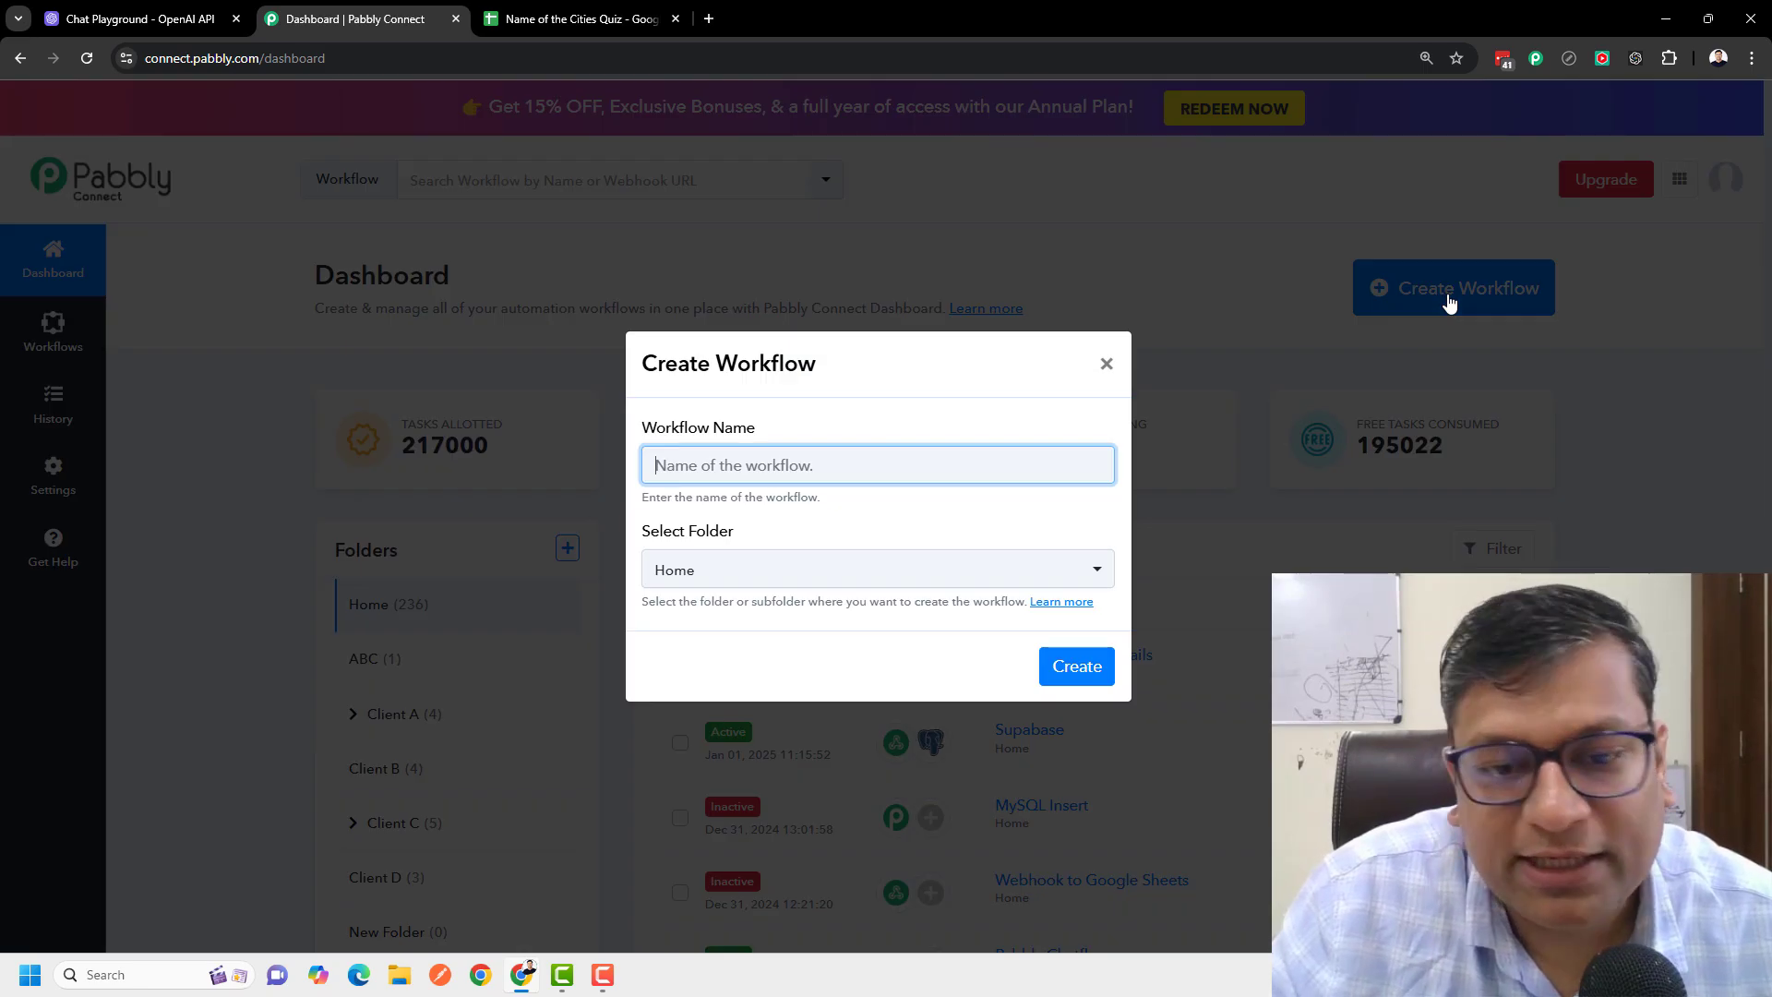
click(730, 458)
text(Struc)
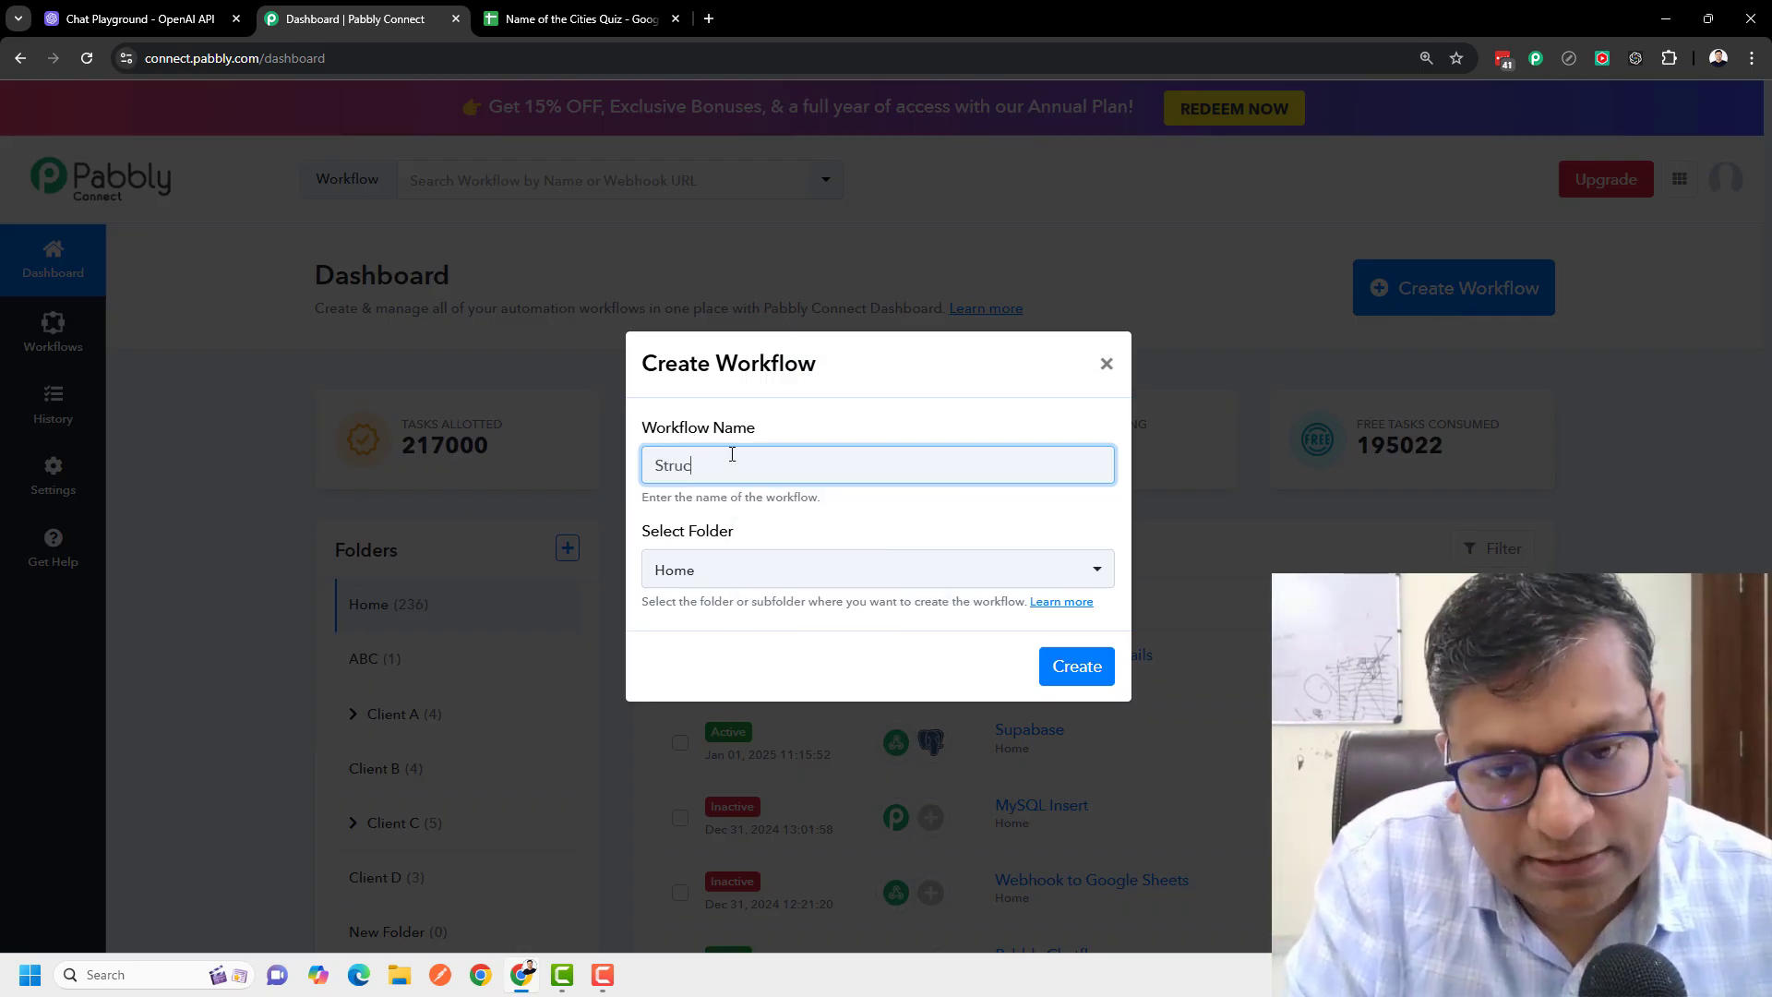
text(tured AI Response)
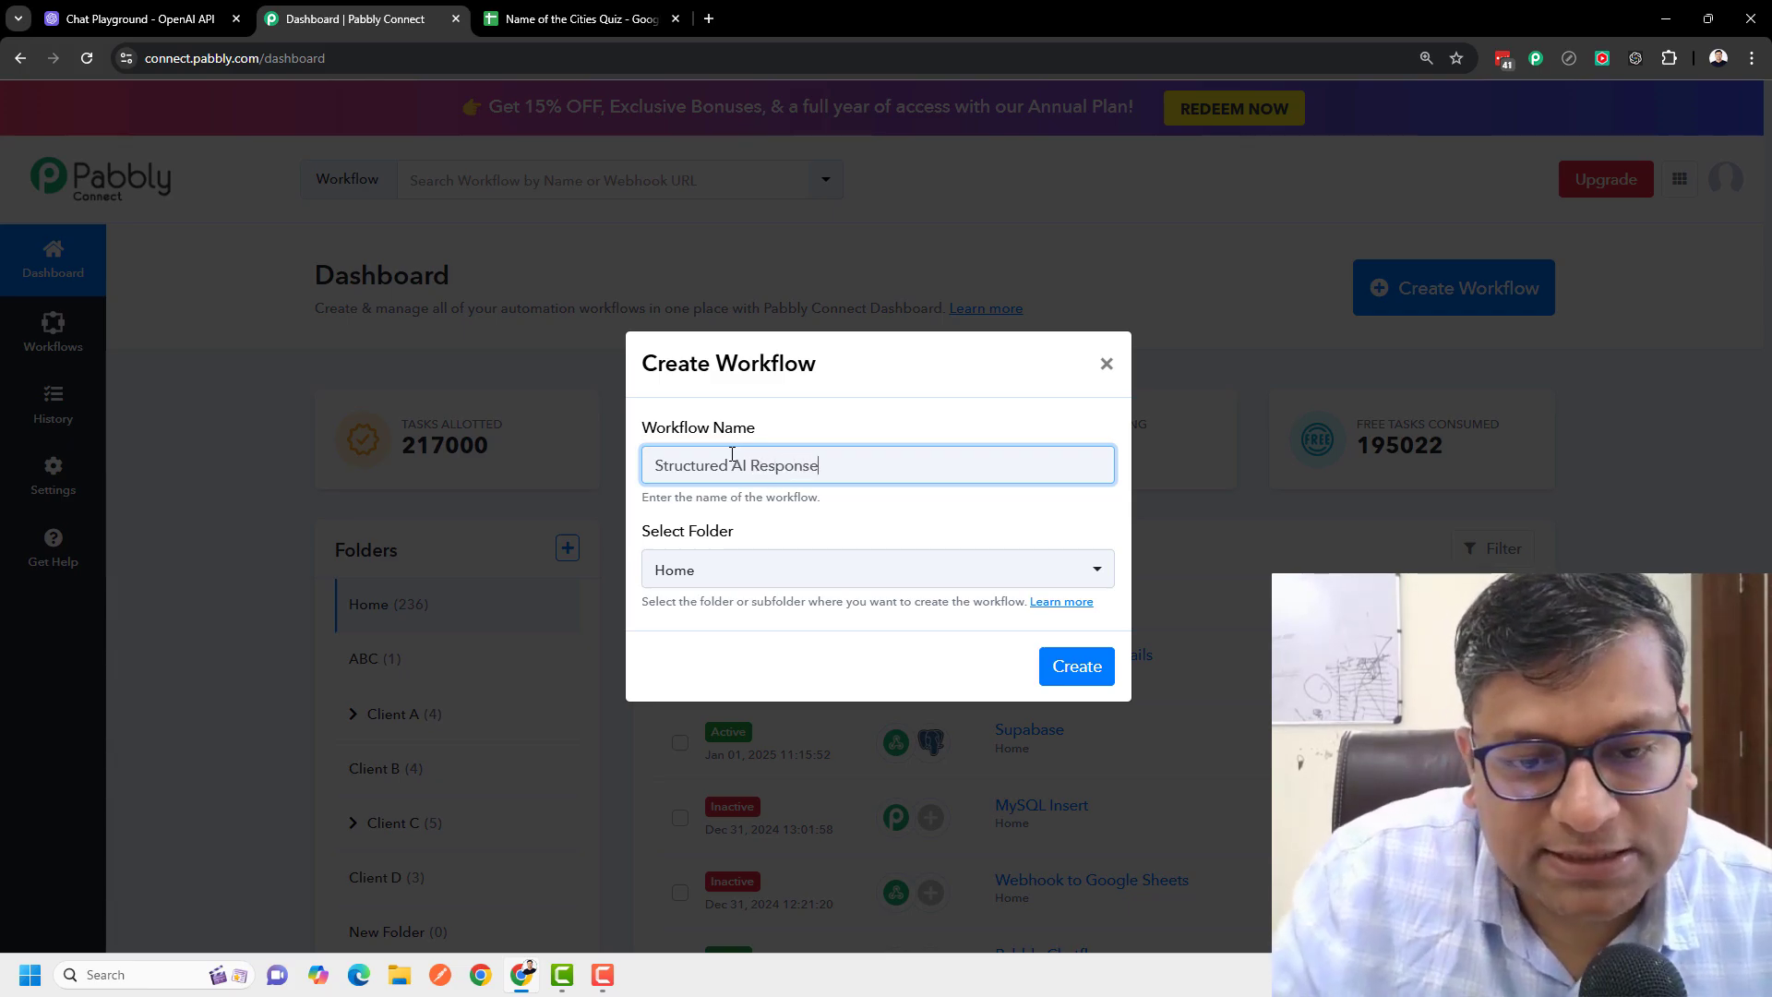
click(1048, 667)
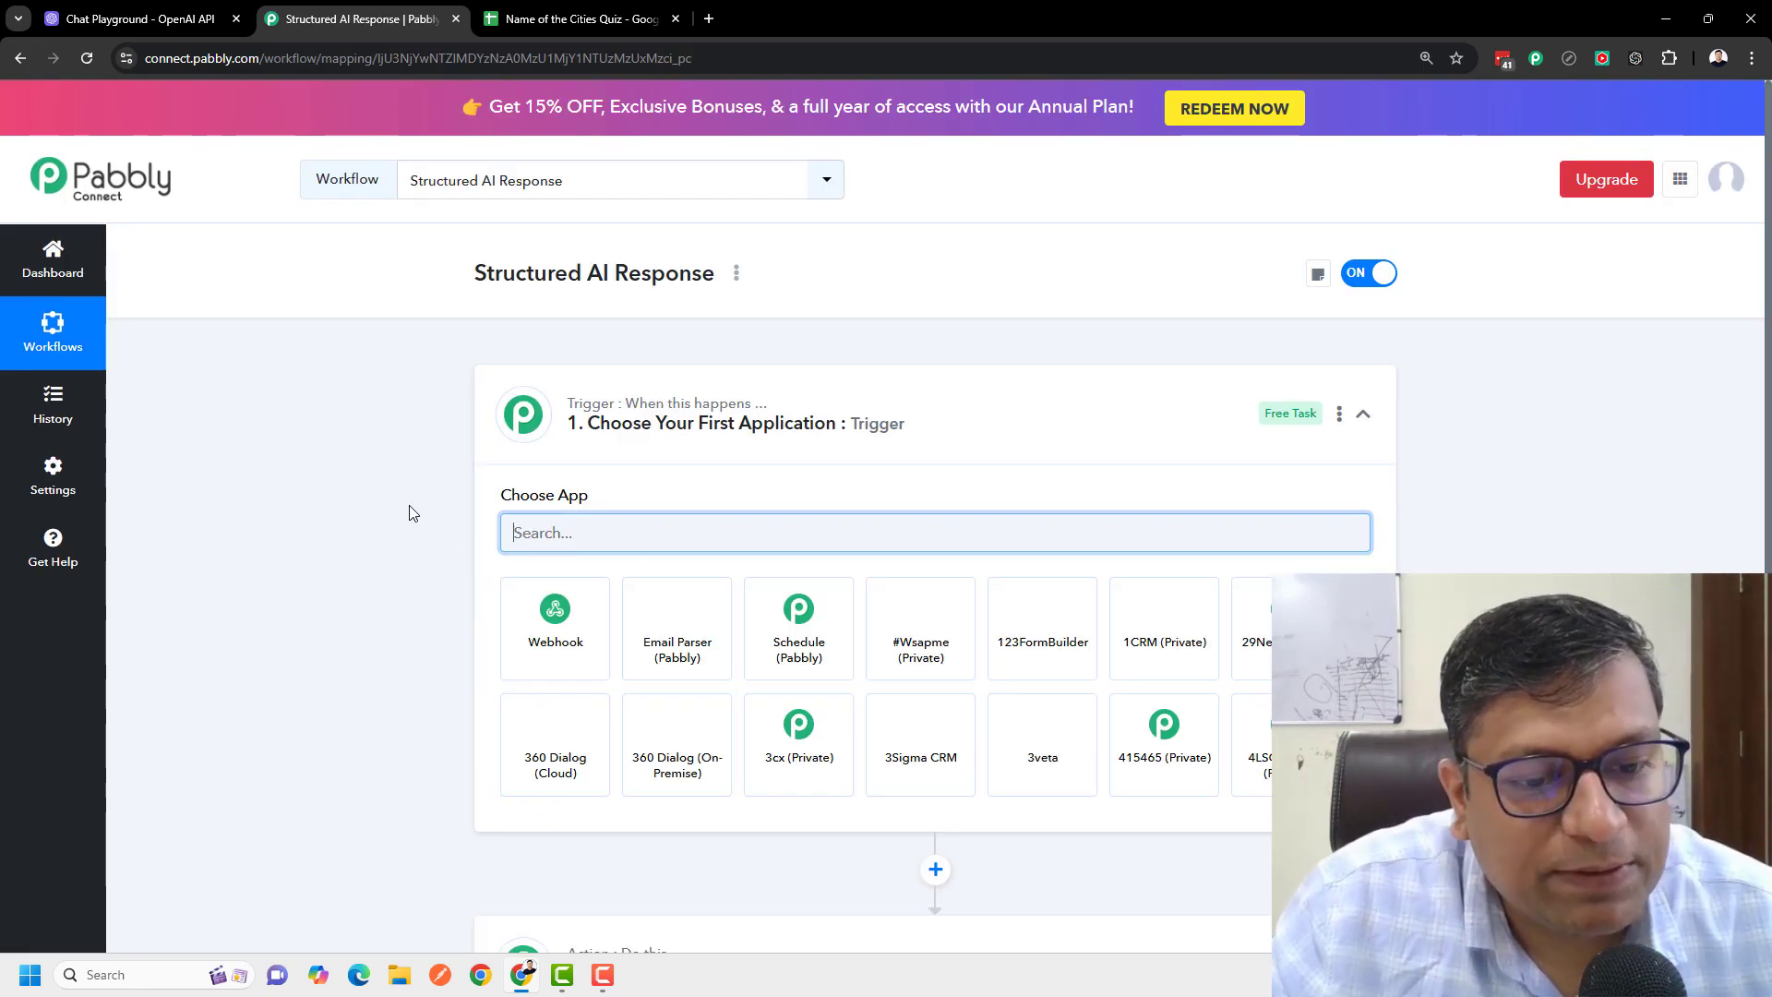
Step: Set the workflow's trigger to Google Sheets with the New or Updated Spreadsheet Row event
click(531, 20)
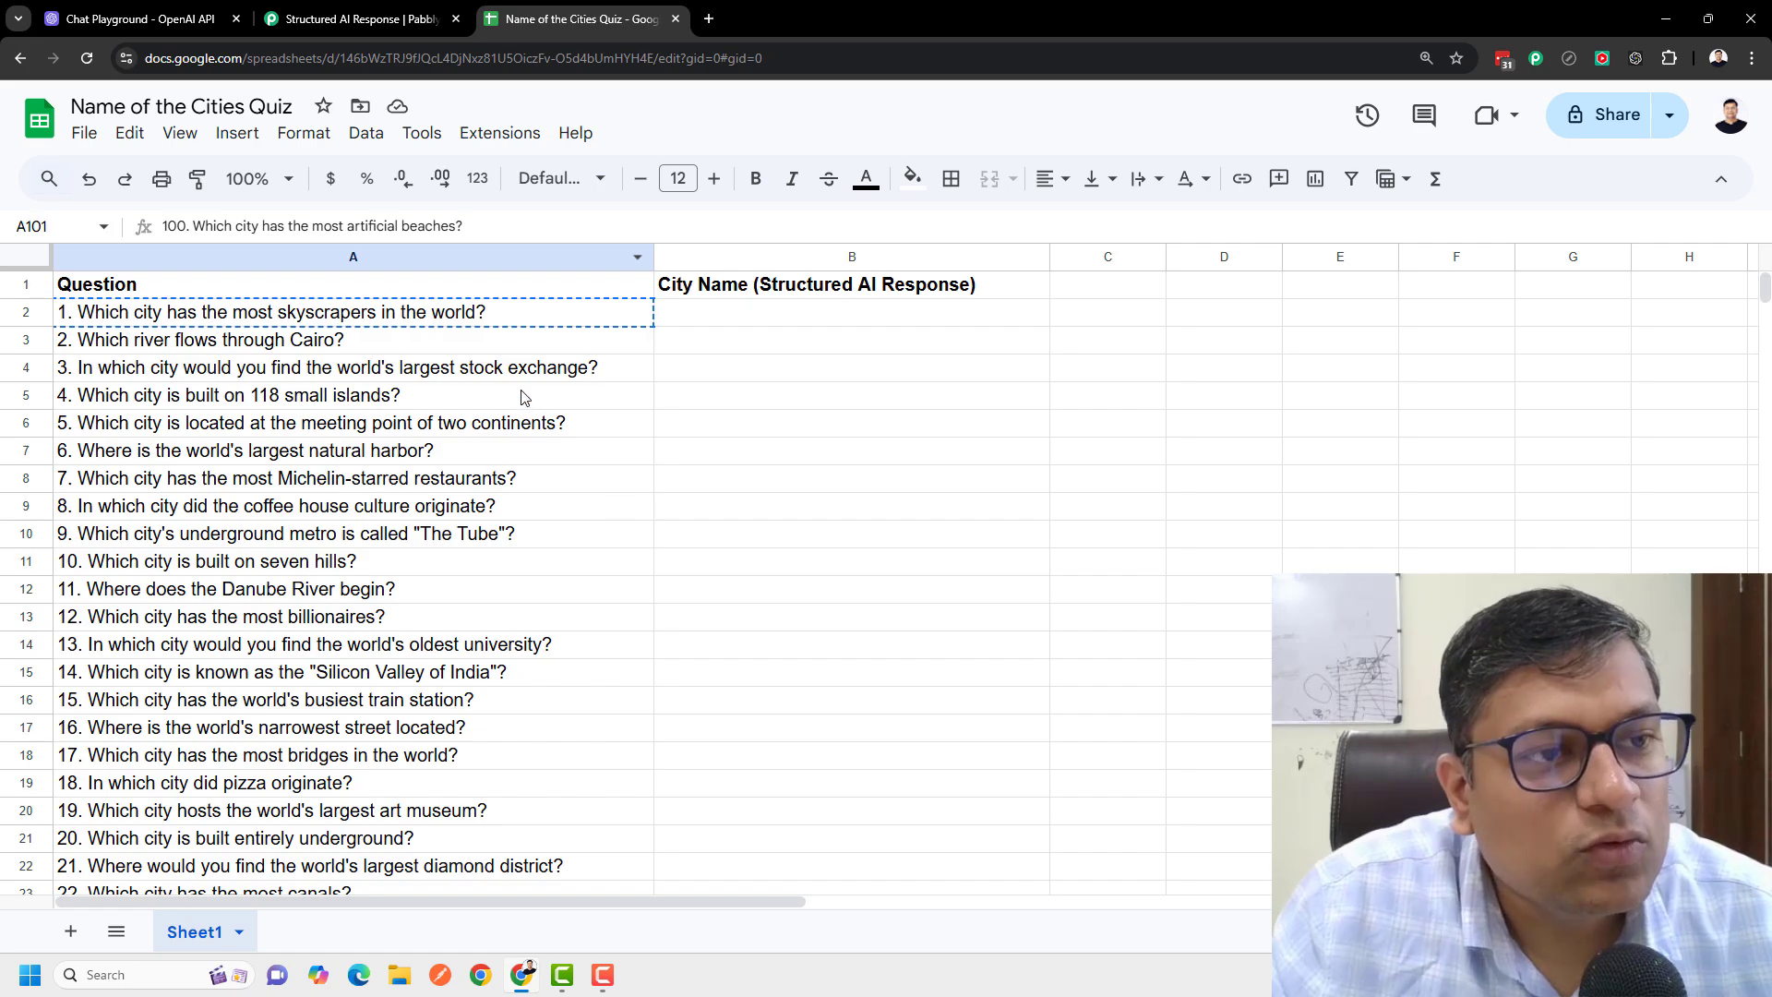
click(354, 11)
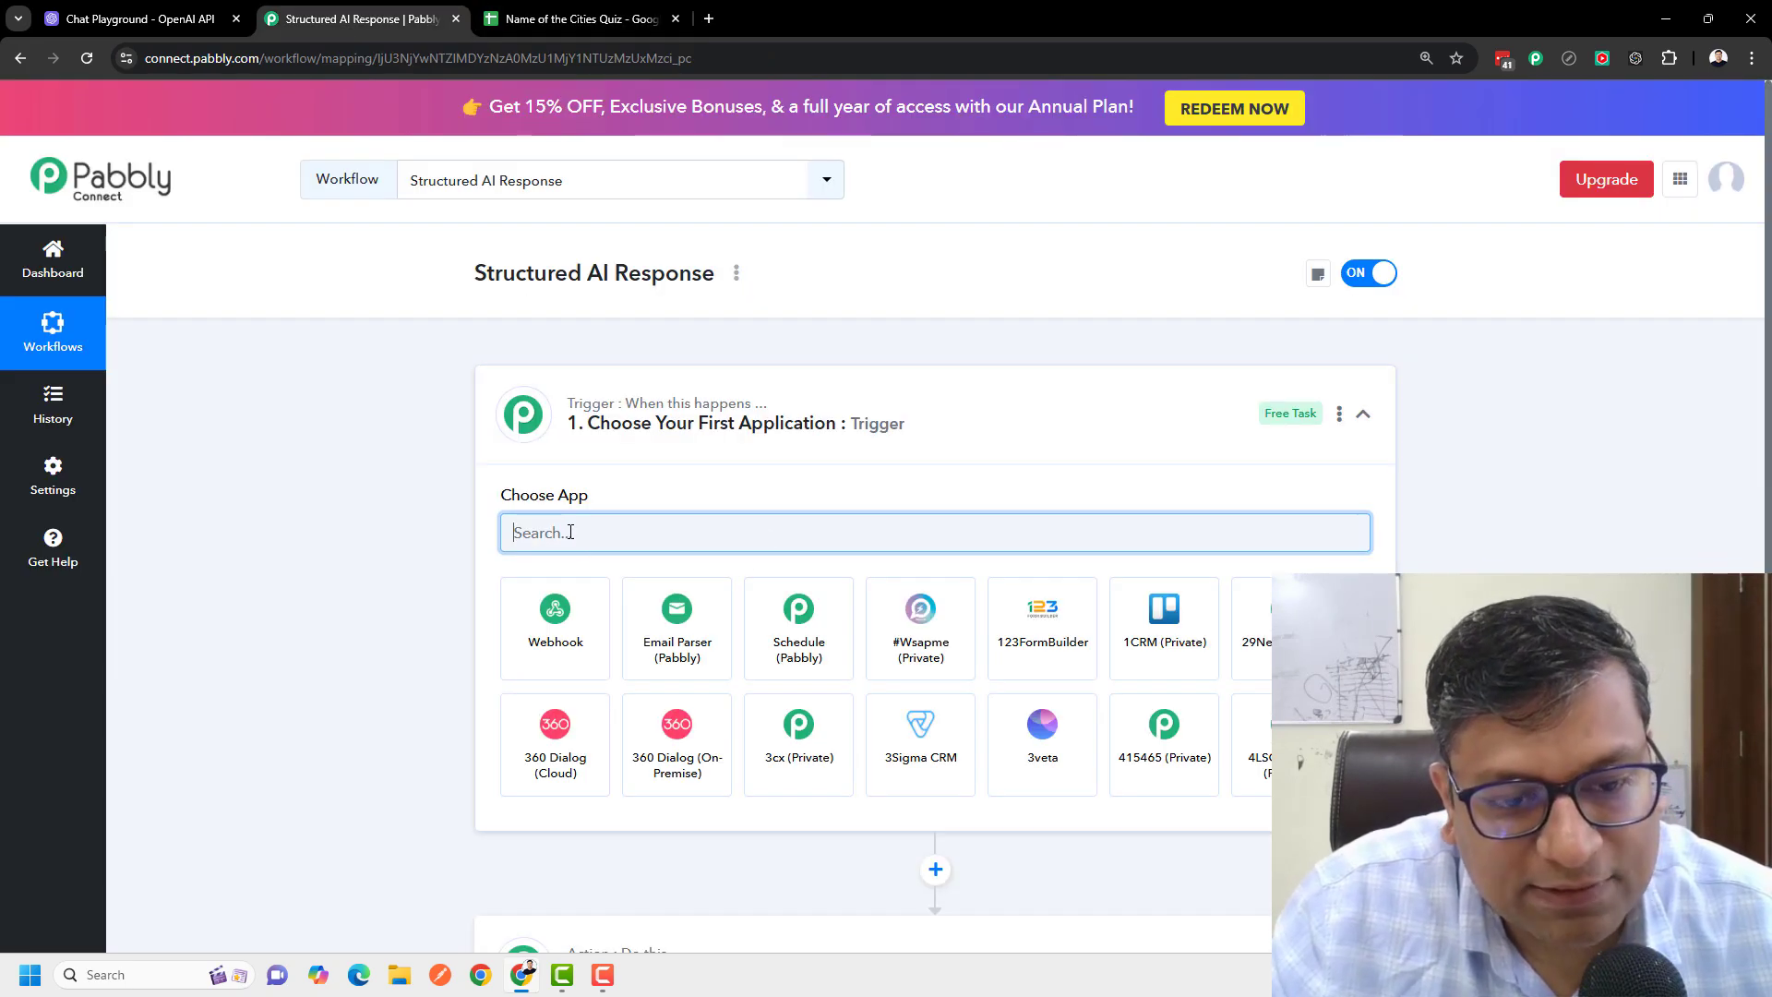
text(google shee)
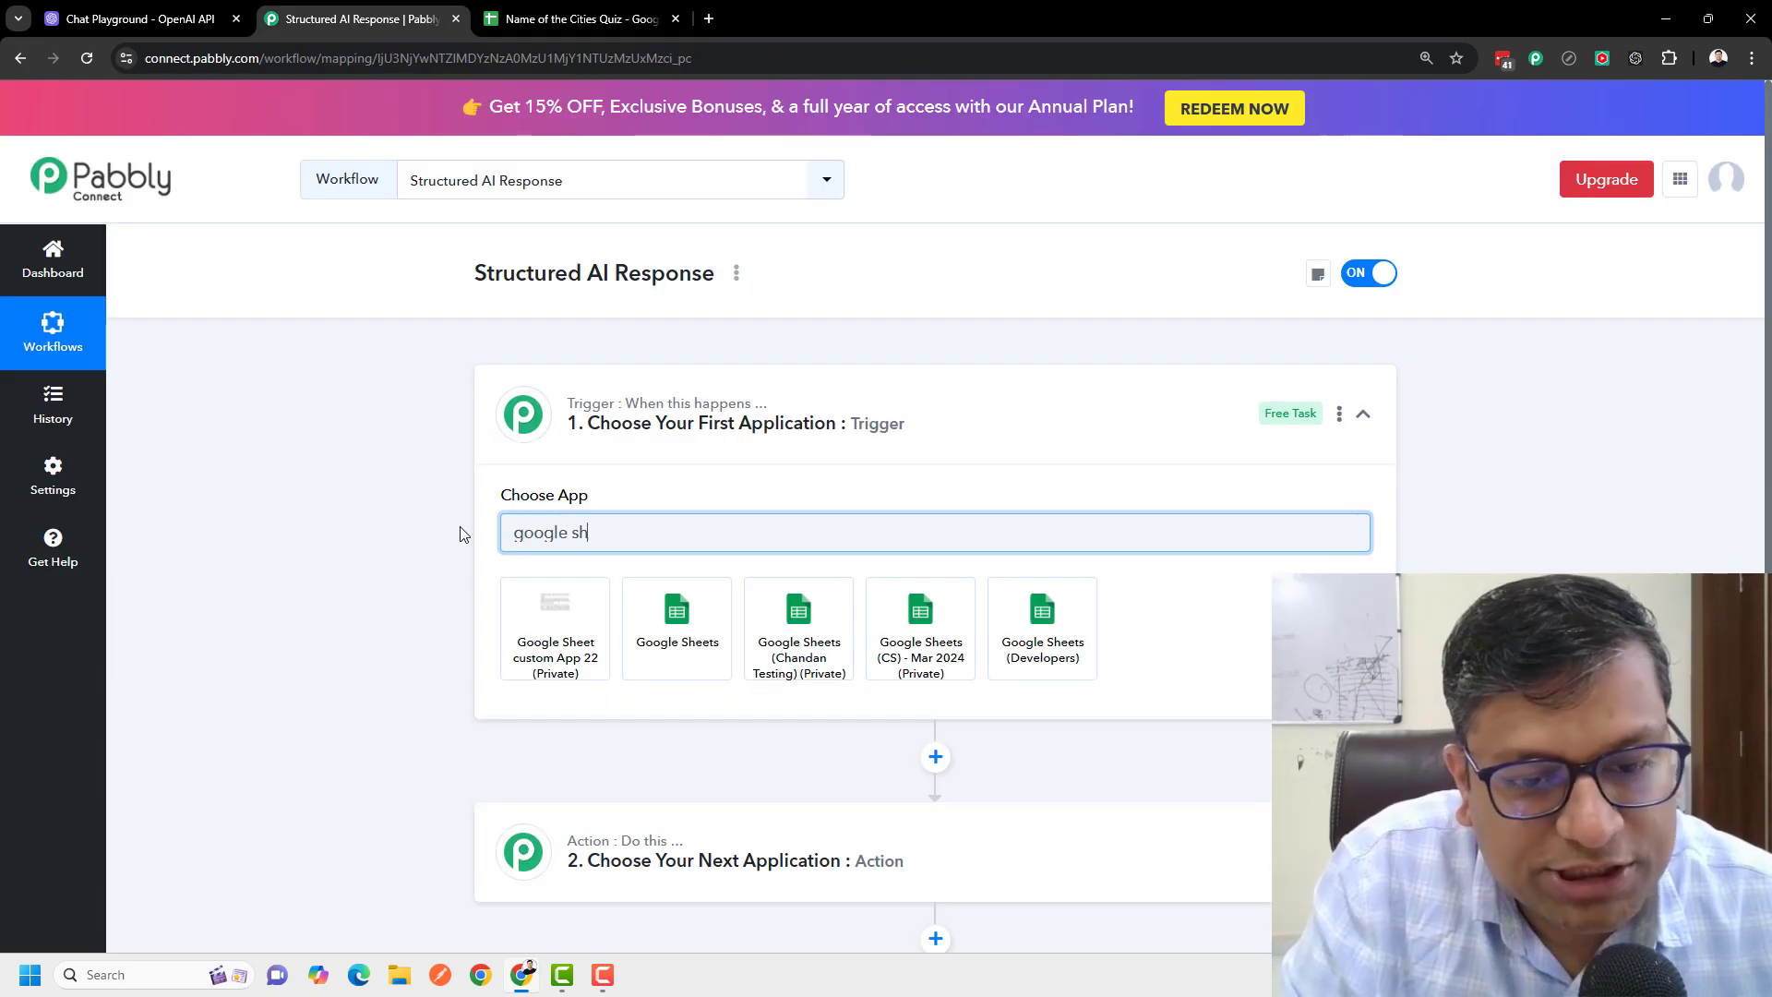
click(660, 614)
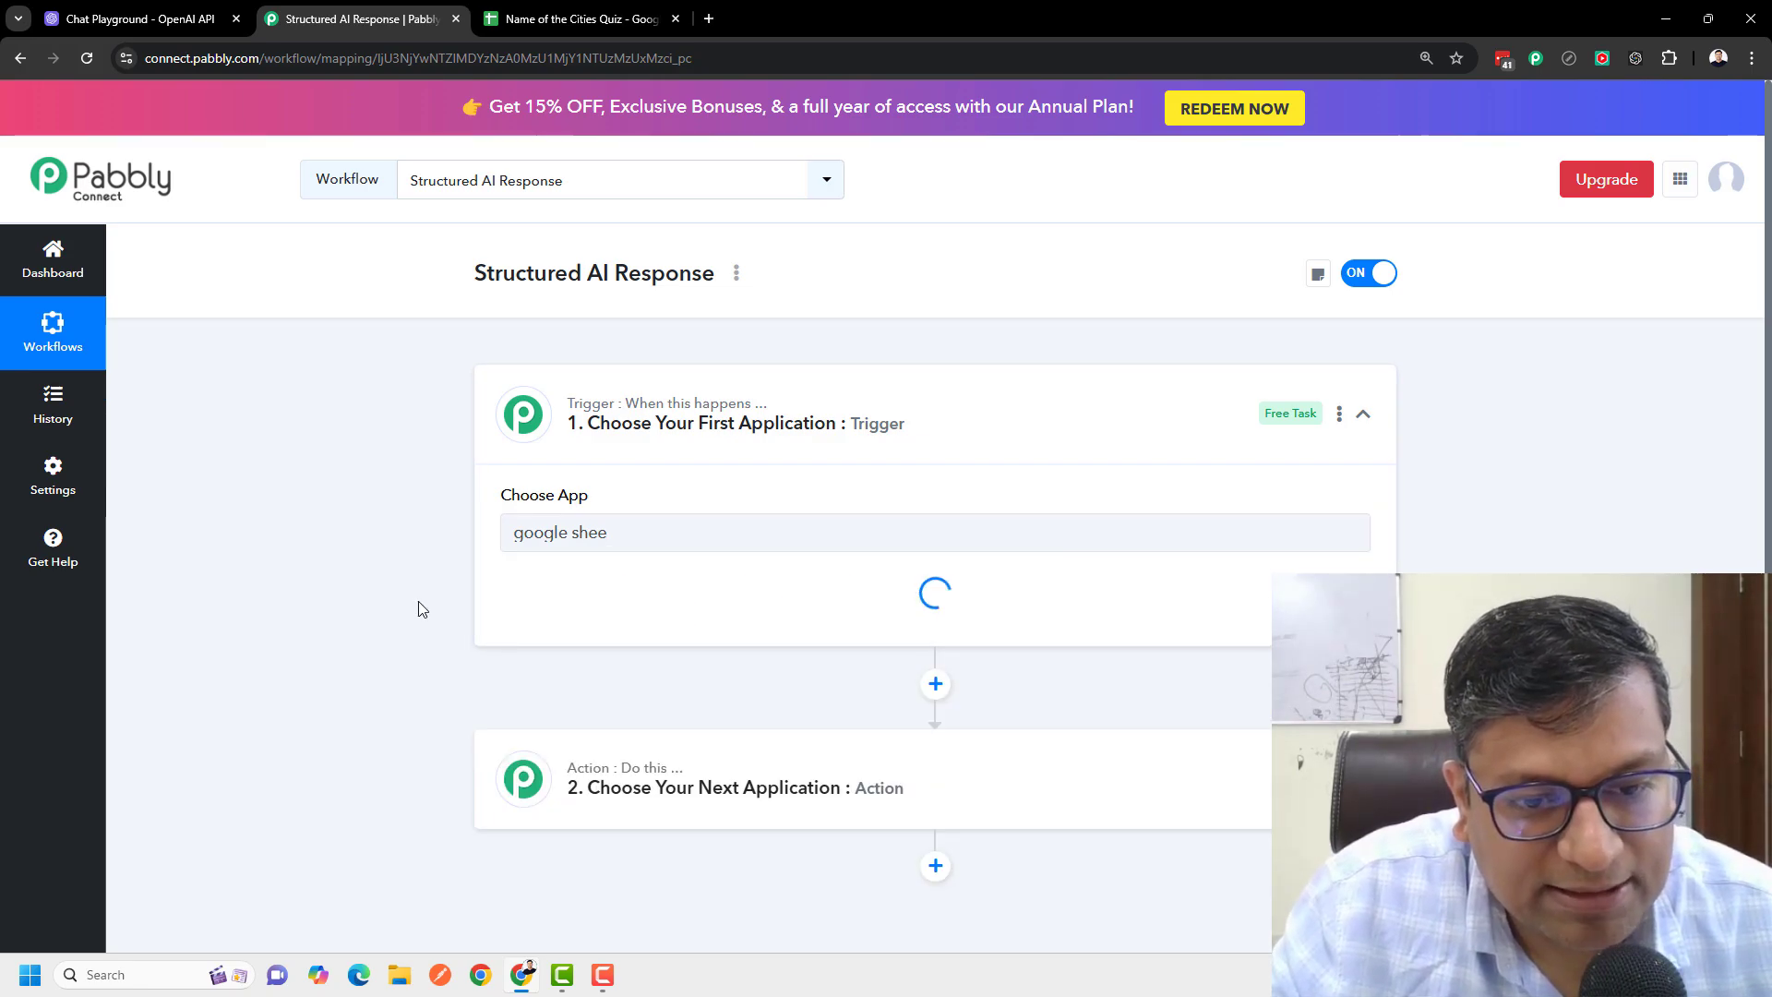
click(627, 620)
click(616, 721)
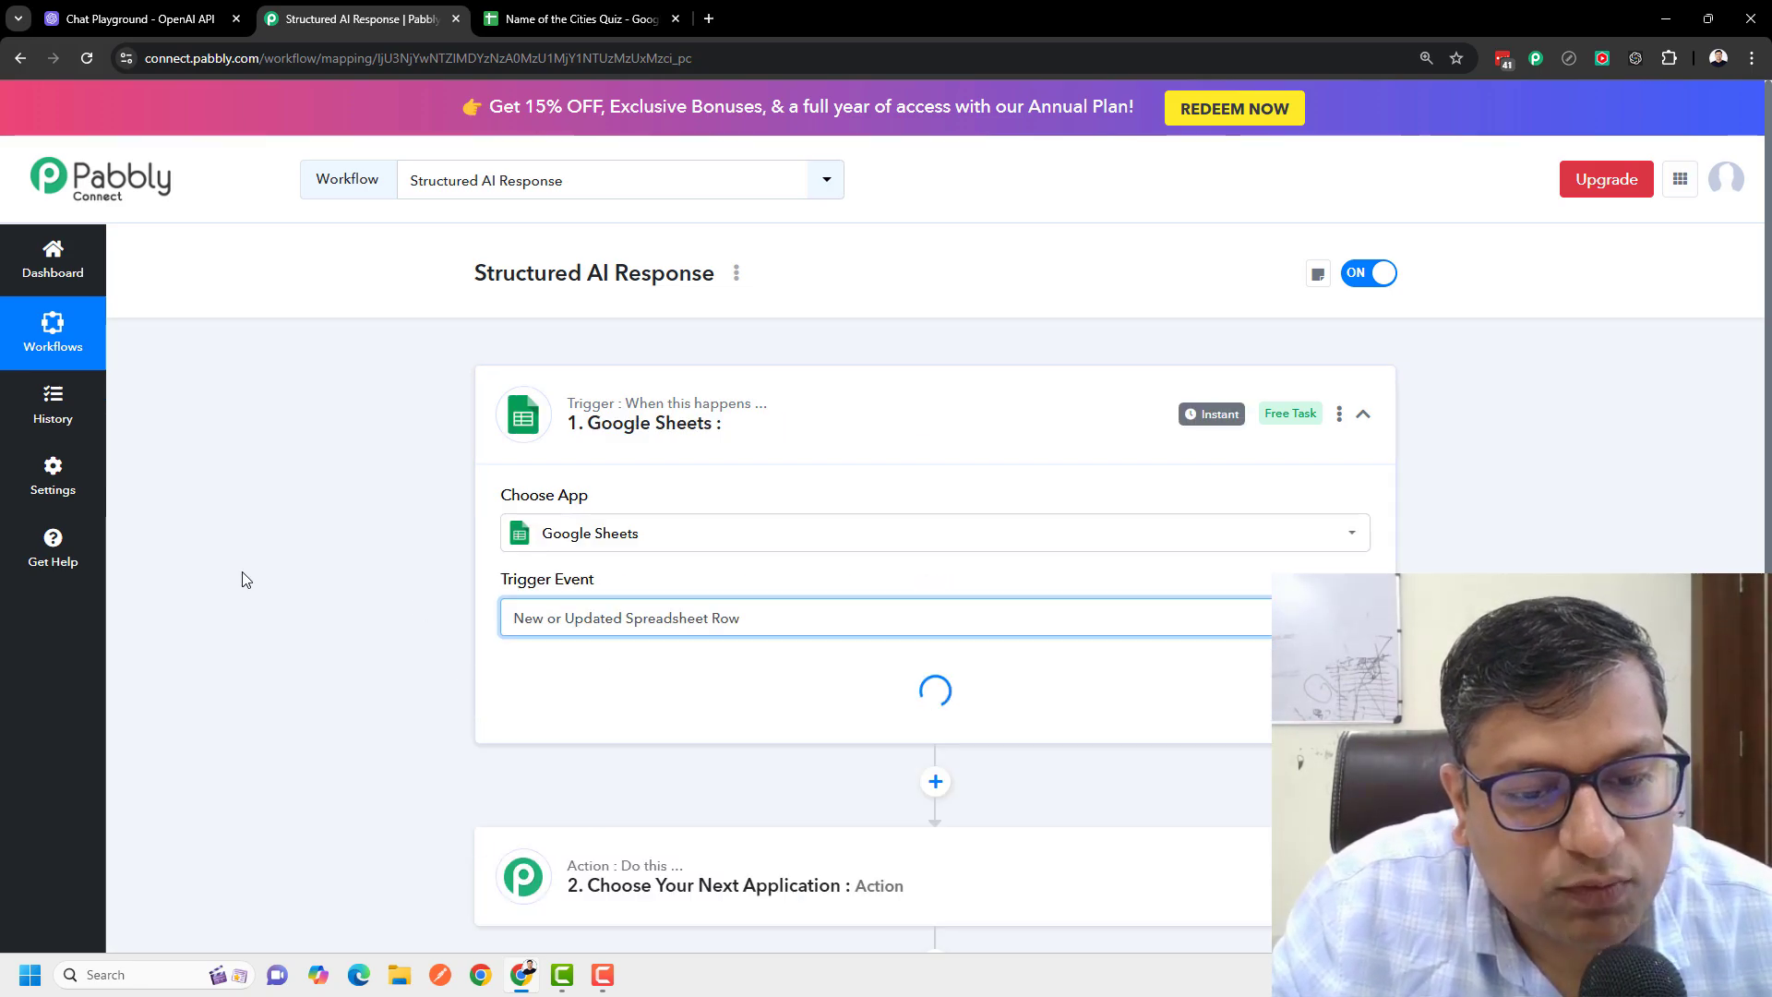
Step: Copy the webhook URL of the Google Sheets trigger and switch to the Name of the Cities Quiz spreadsheet
scroll(388, 591, down, 3)
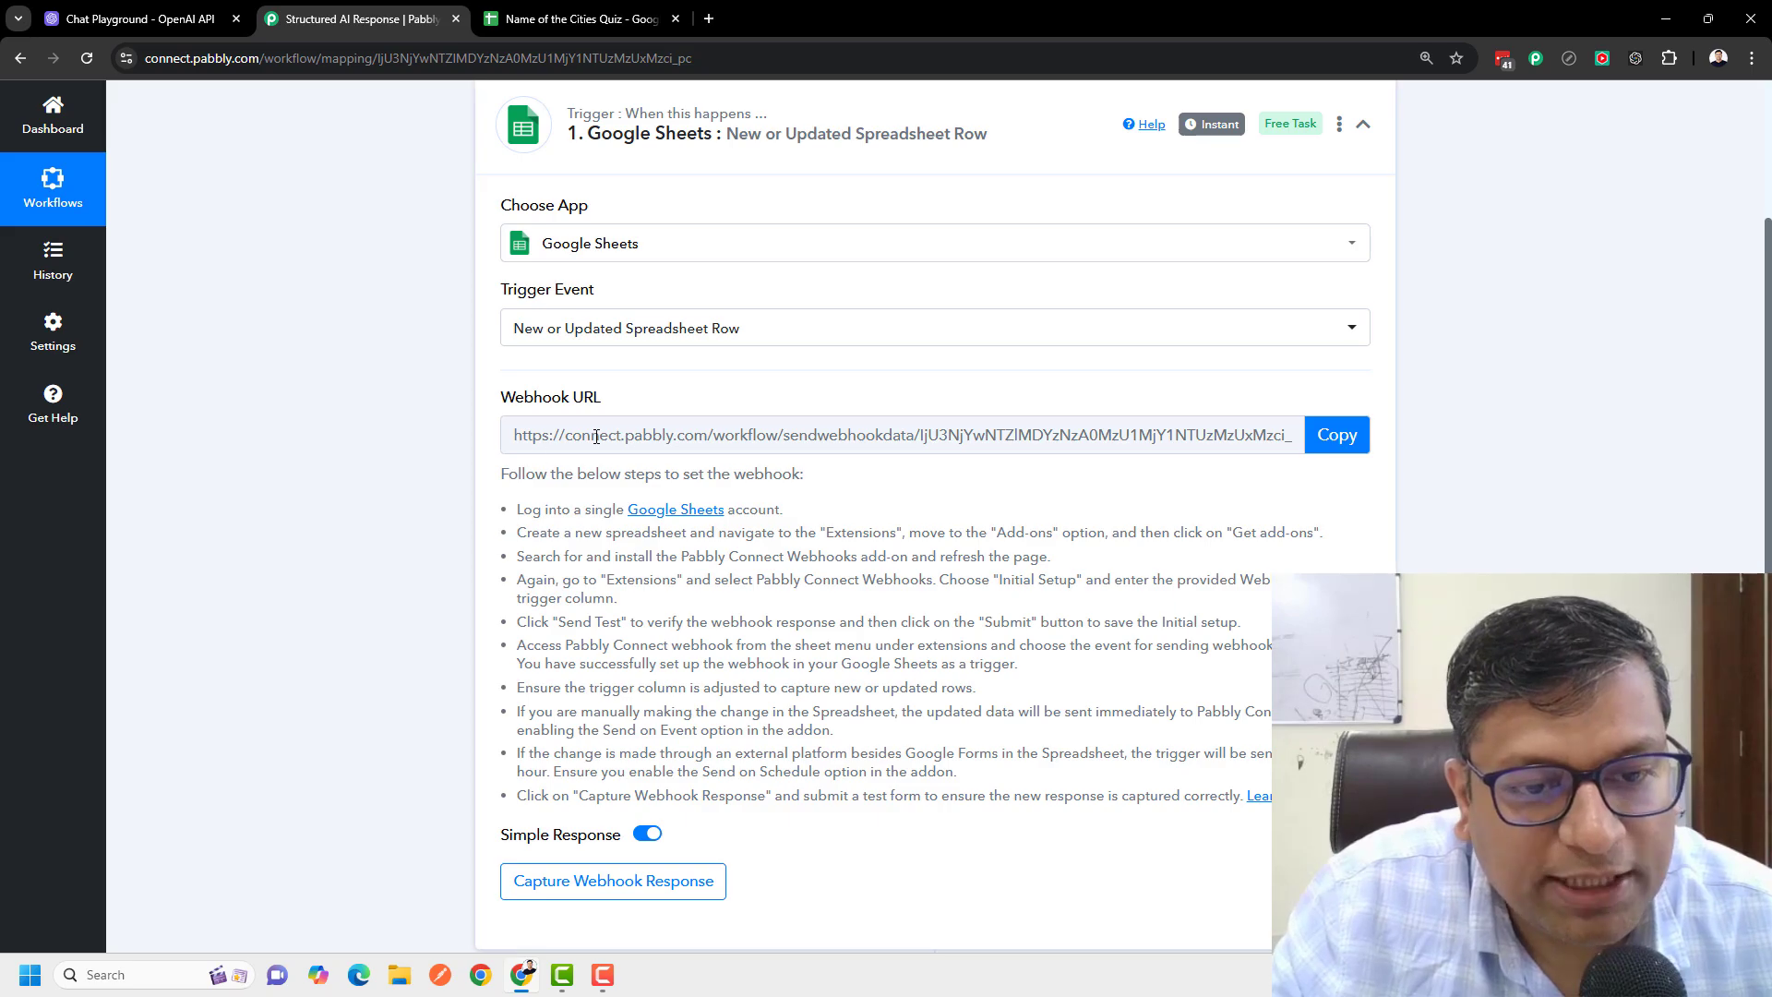
click(1309, 441)
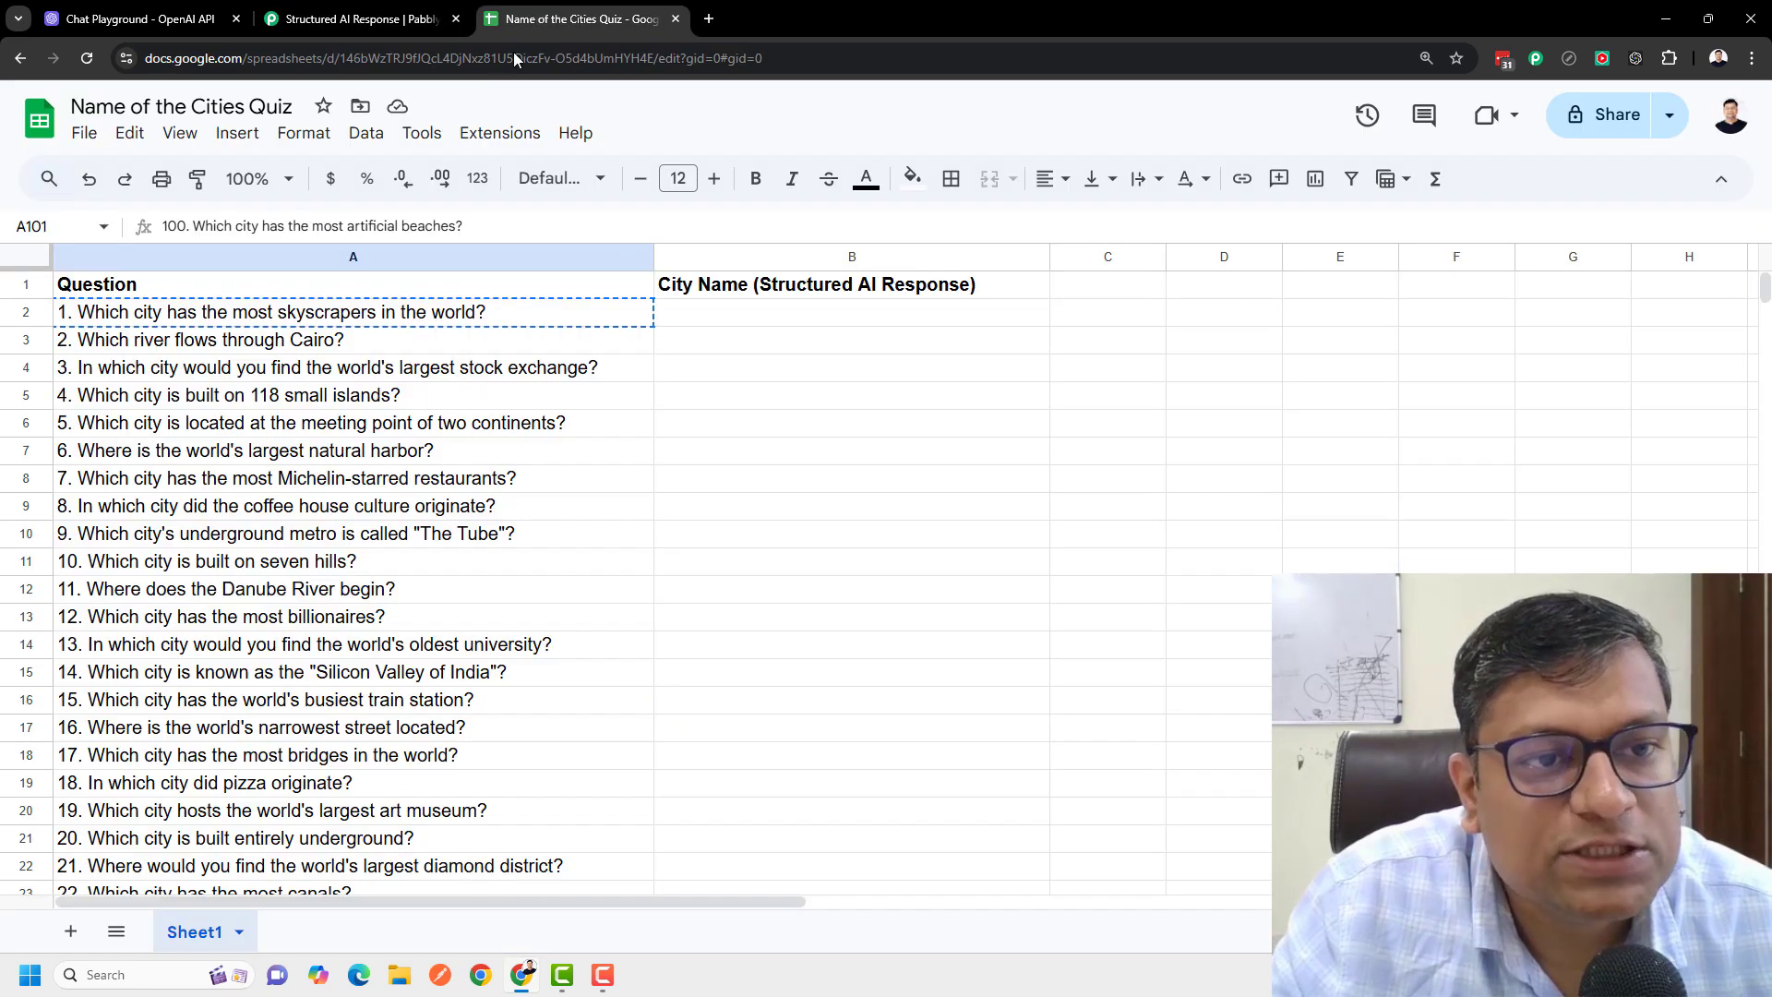
click(563, 19)
click(728, 313)
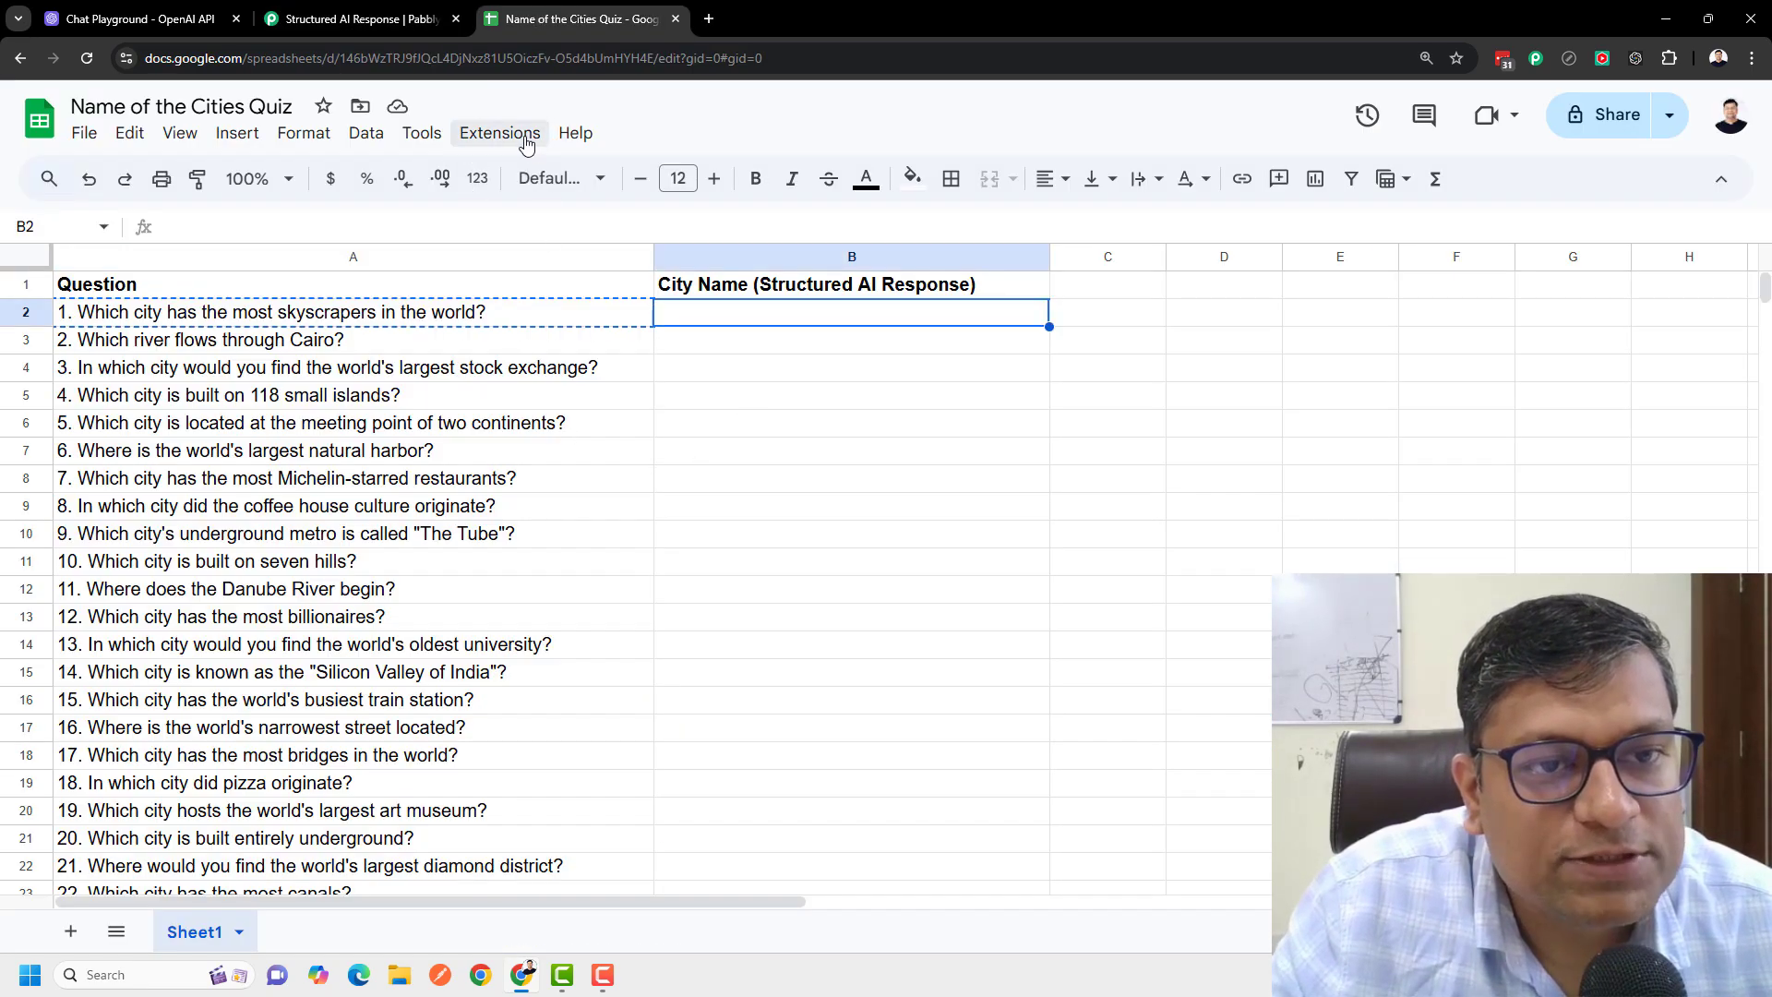
Step: Look up the Pabbly Connect Webhooks add-on in the Google Workspace Marketplace, view its page and close the marketplace
click(521, 138)
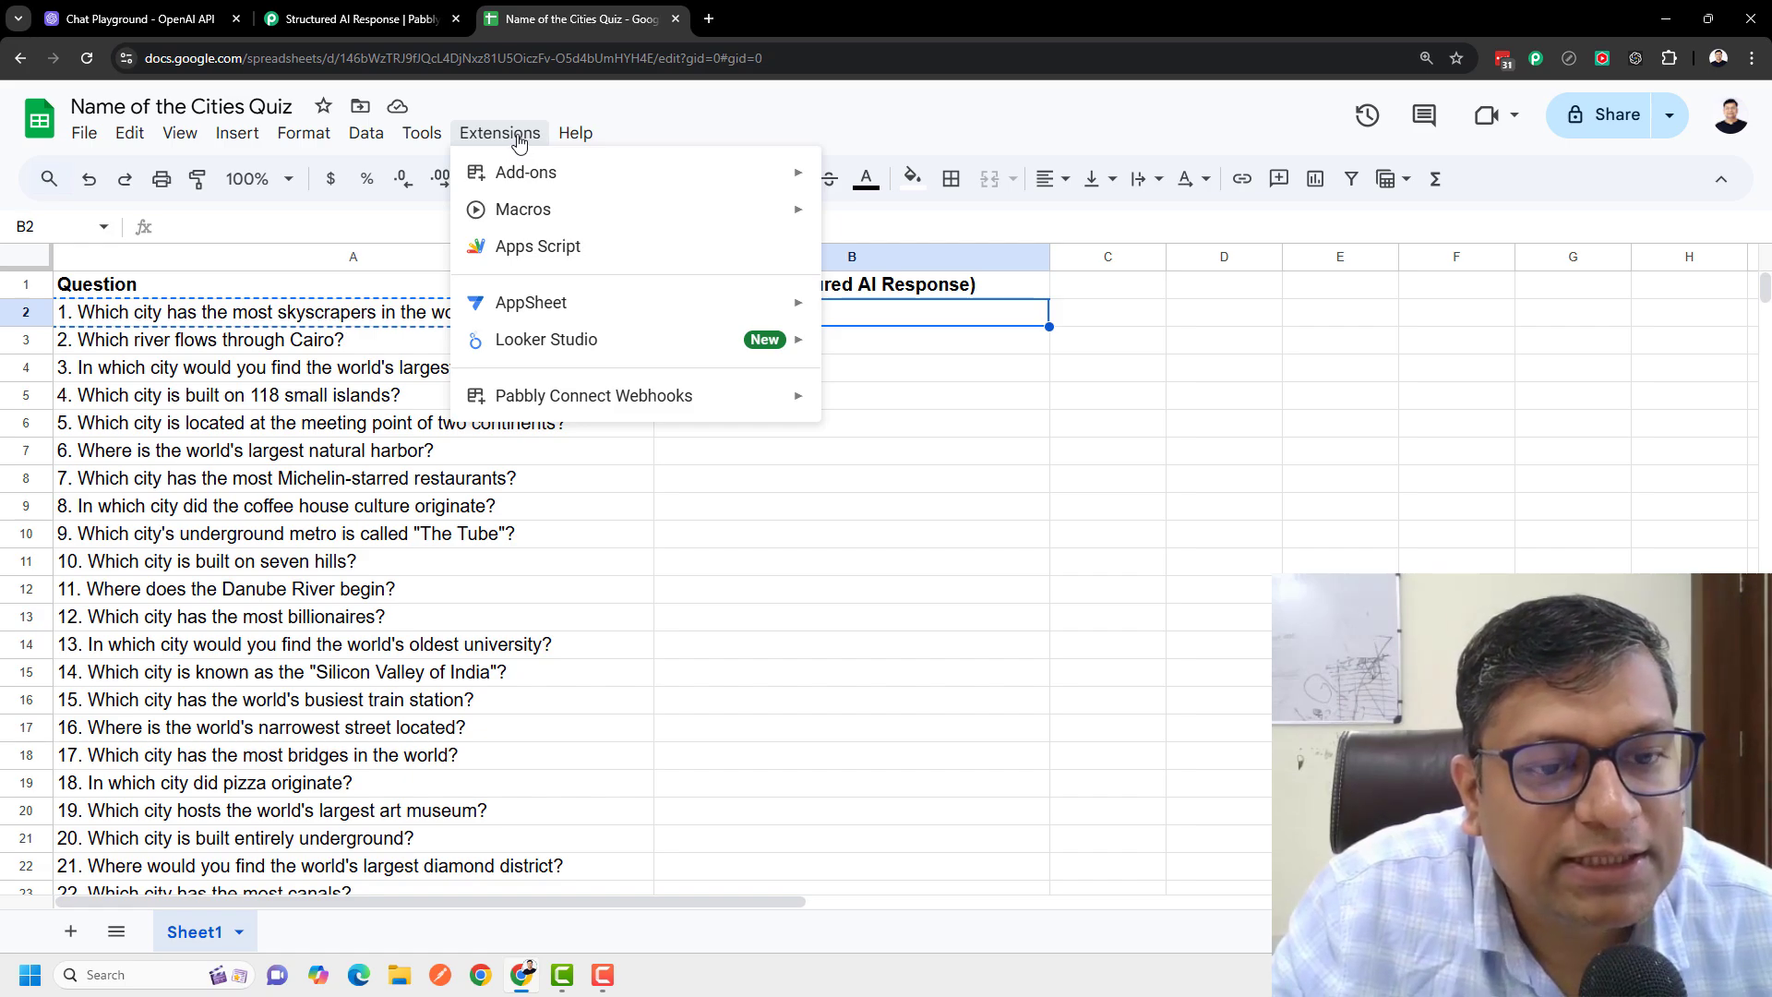
mouse_move(530, 177)
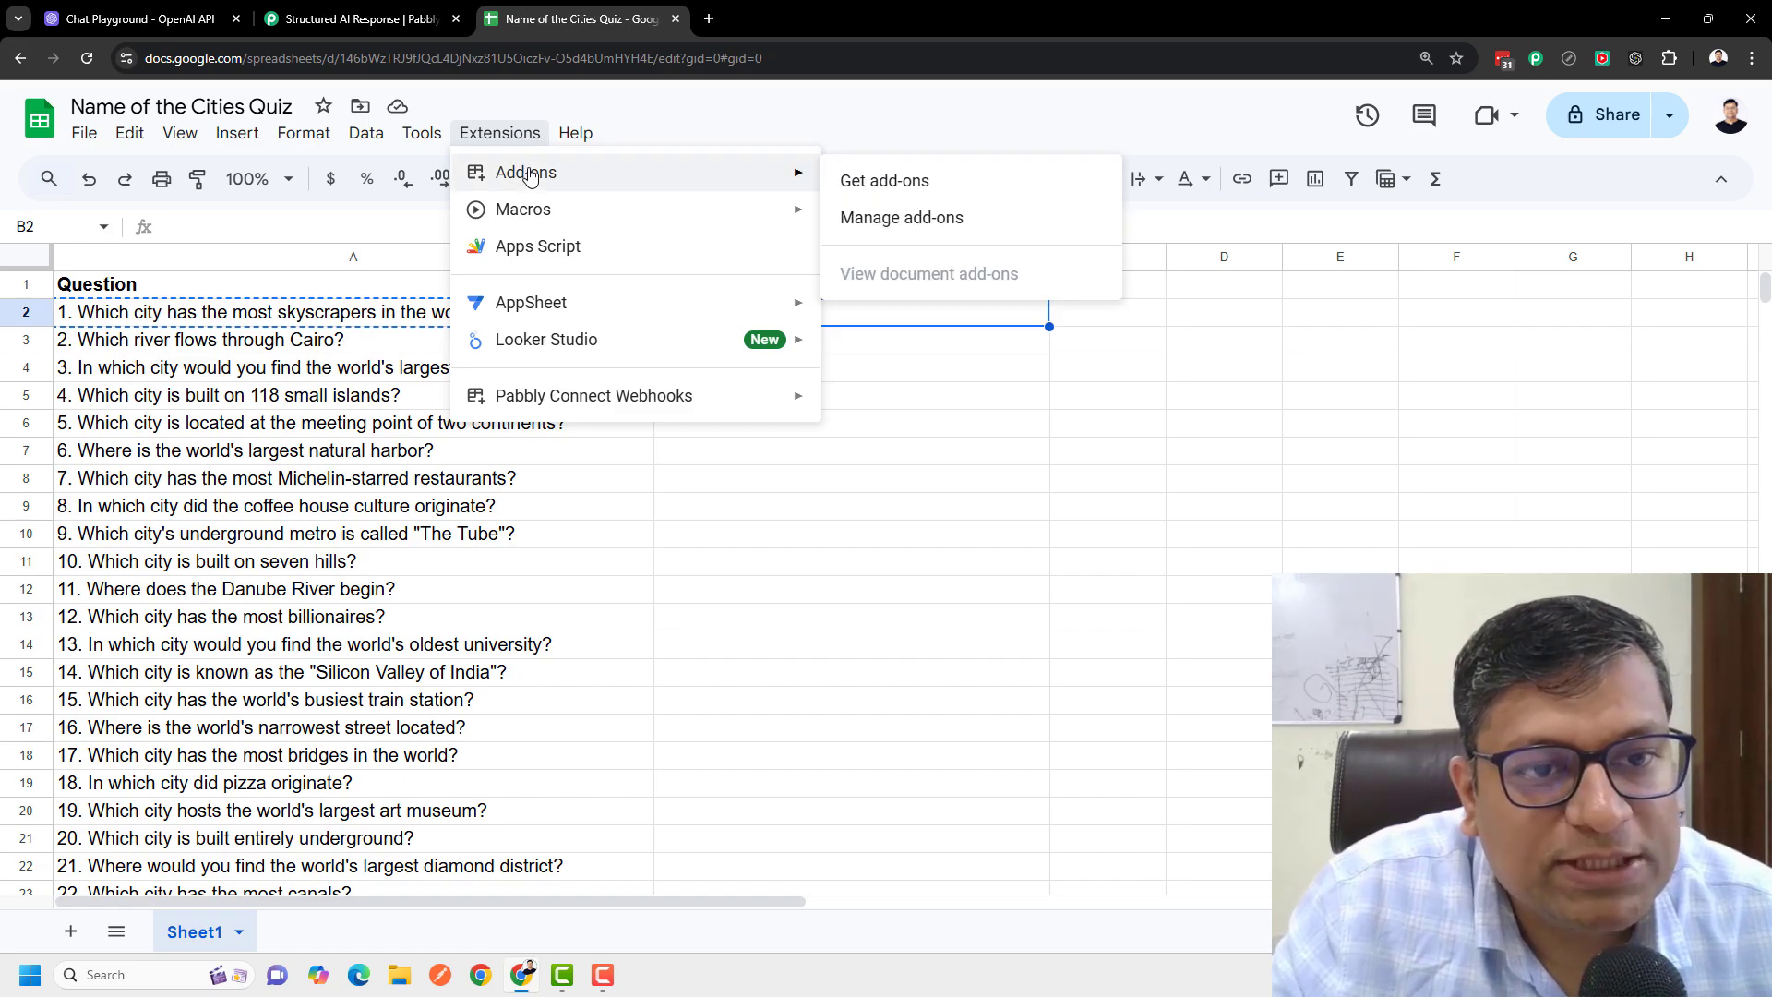
click(914, 181)
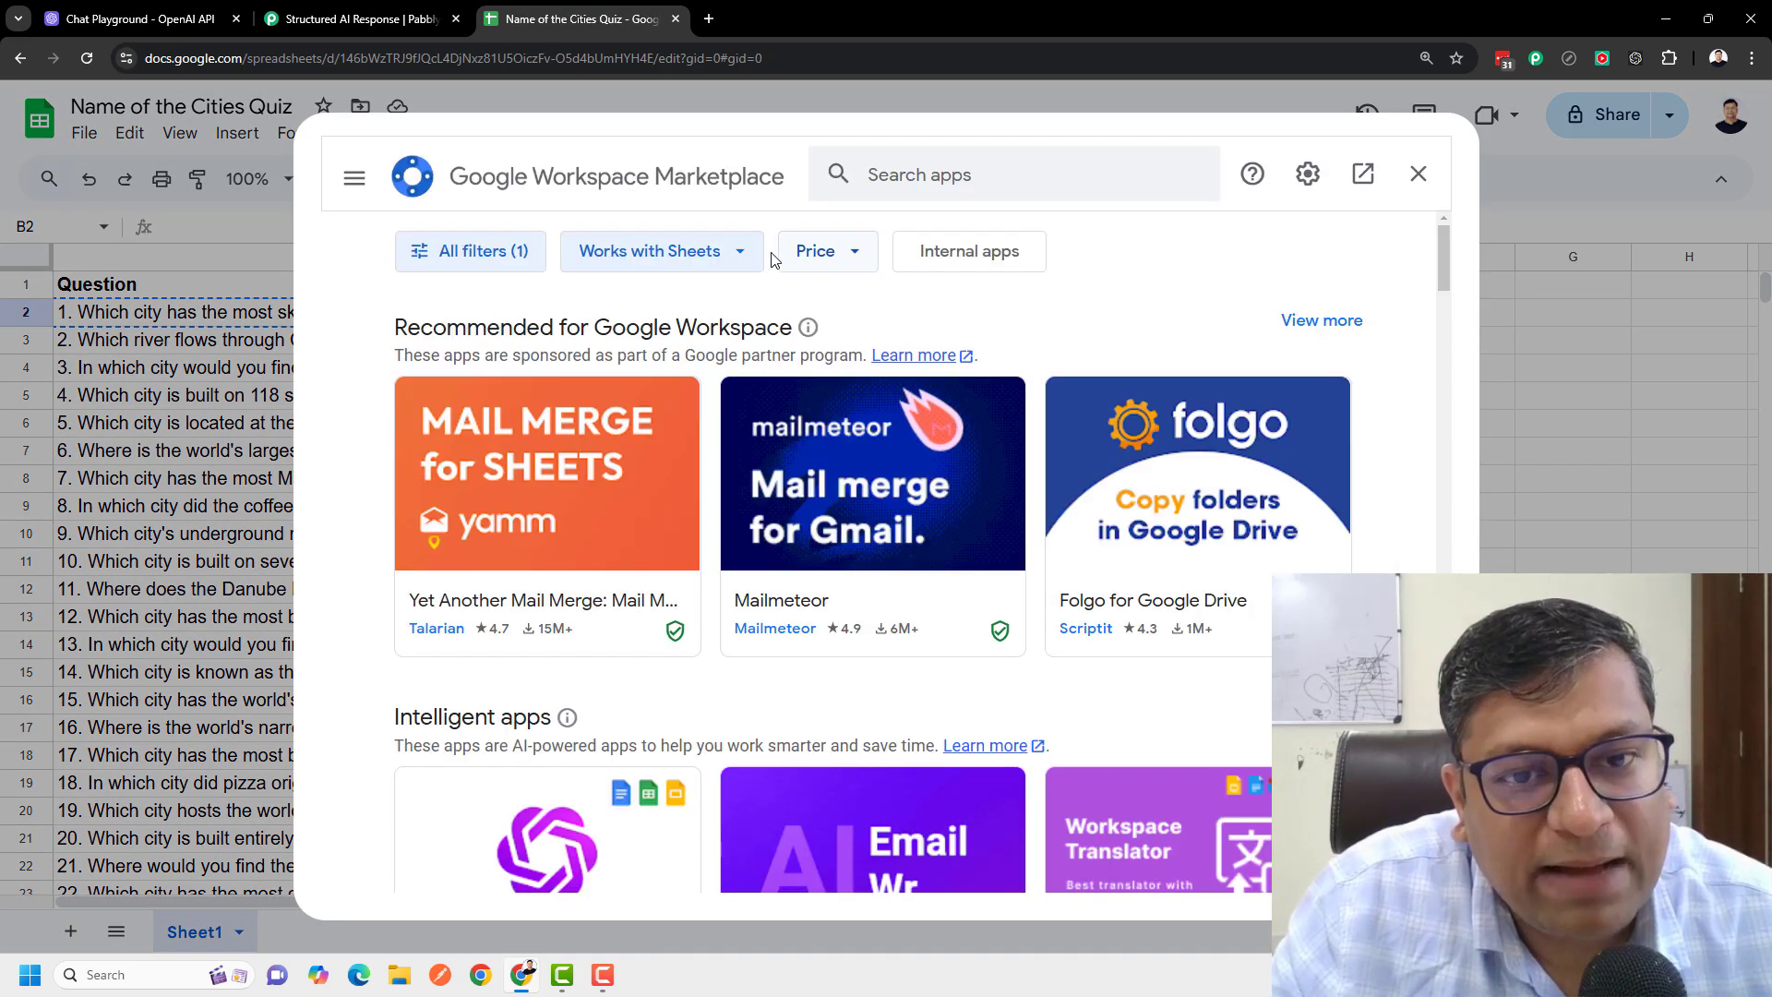
click(985, 172)
text(pabbly connec)
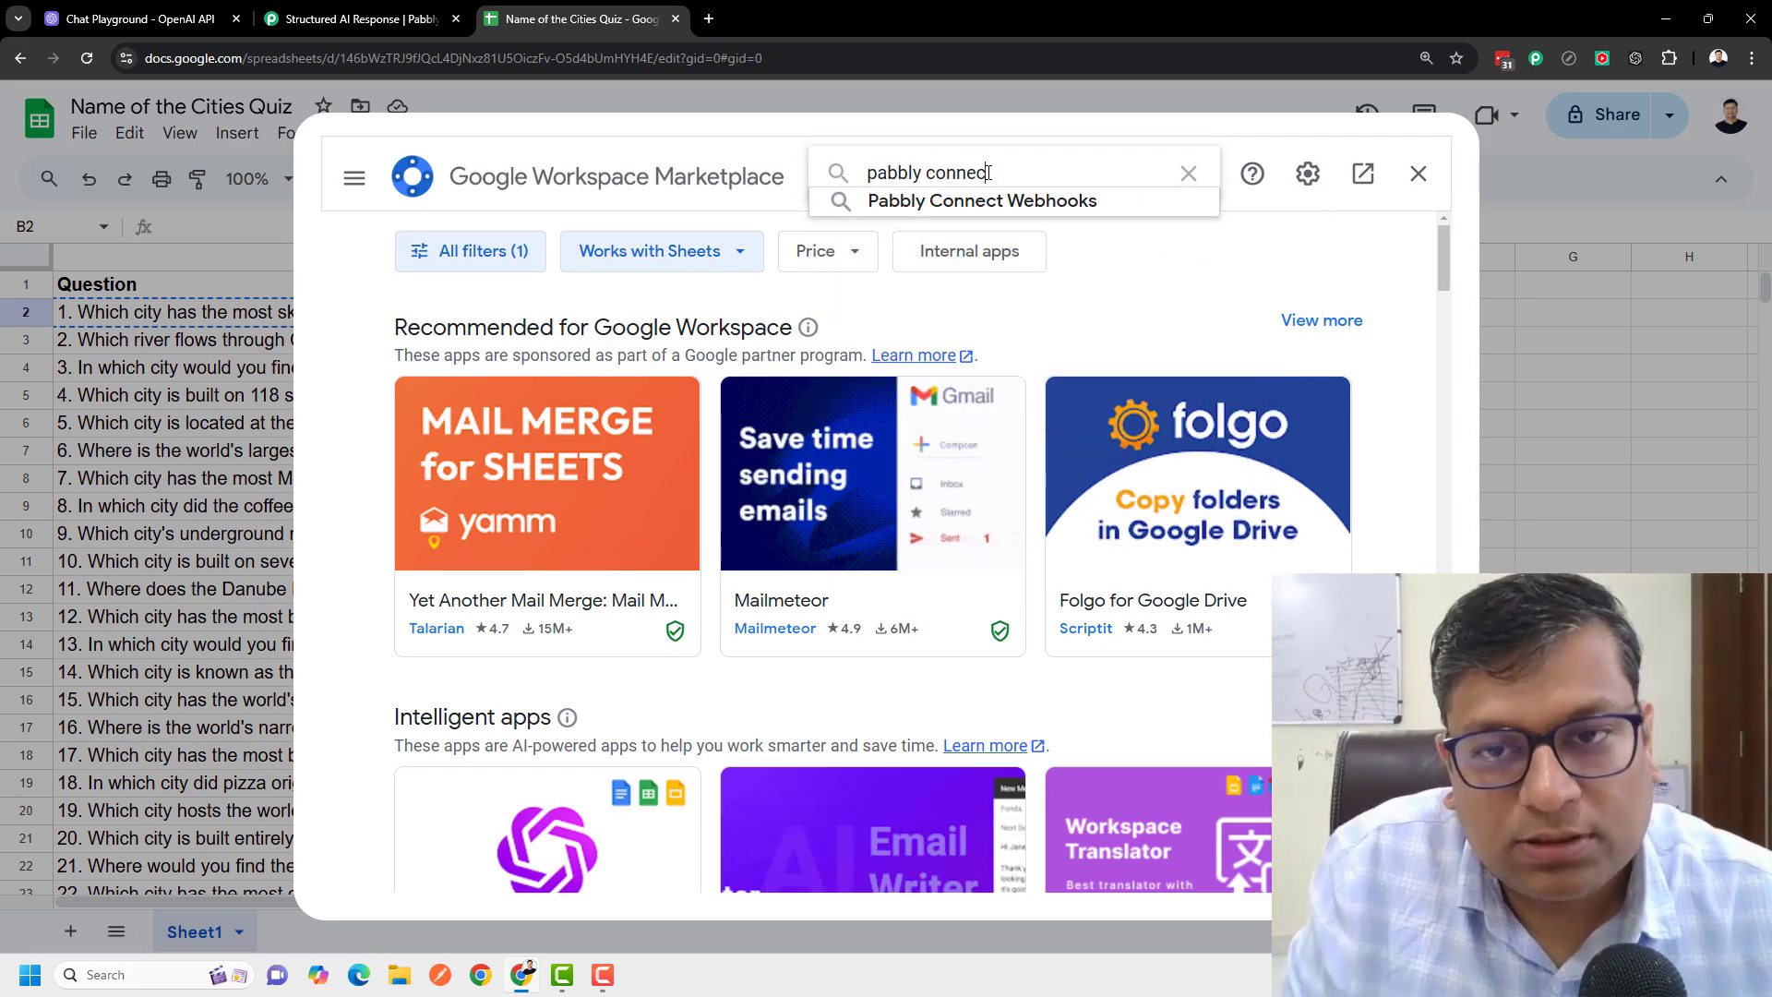
key(Down)
key(Return)
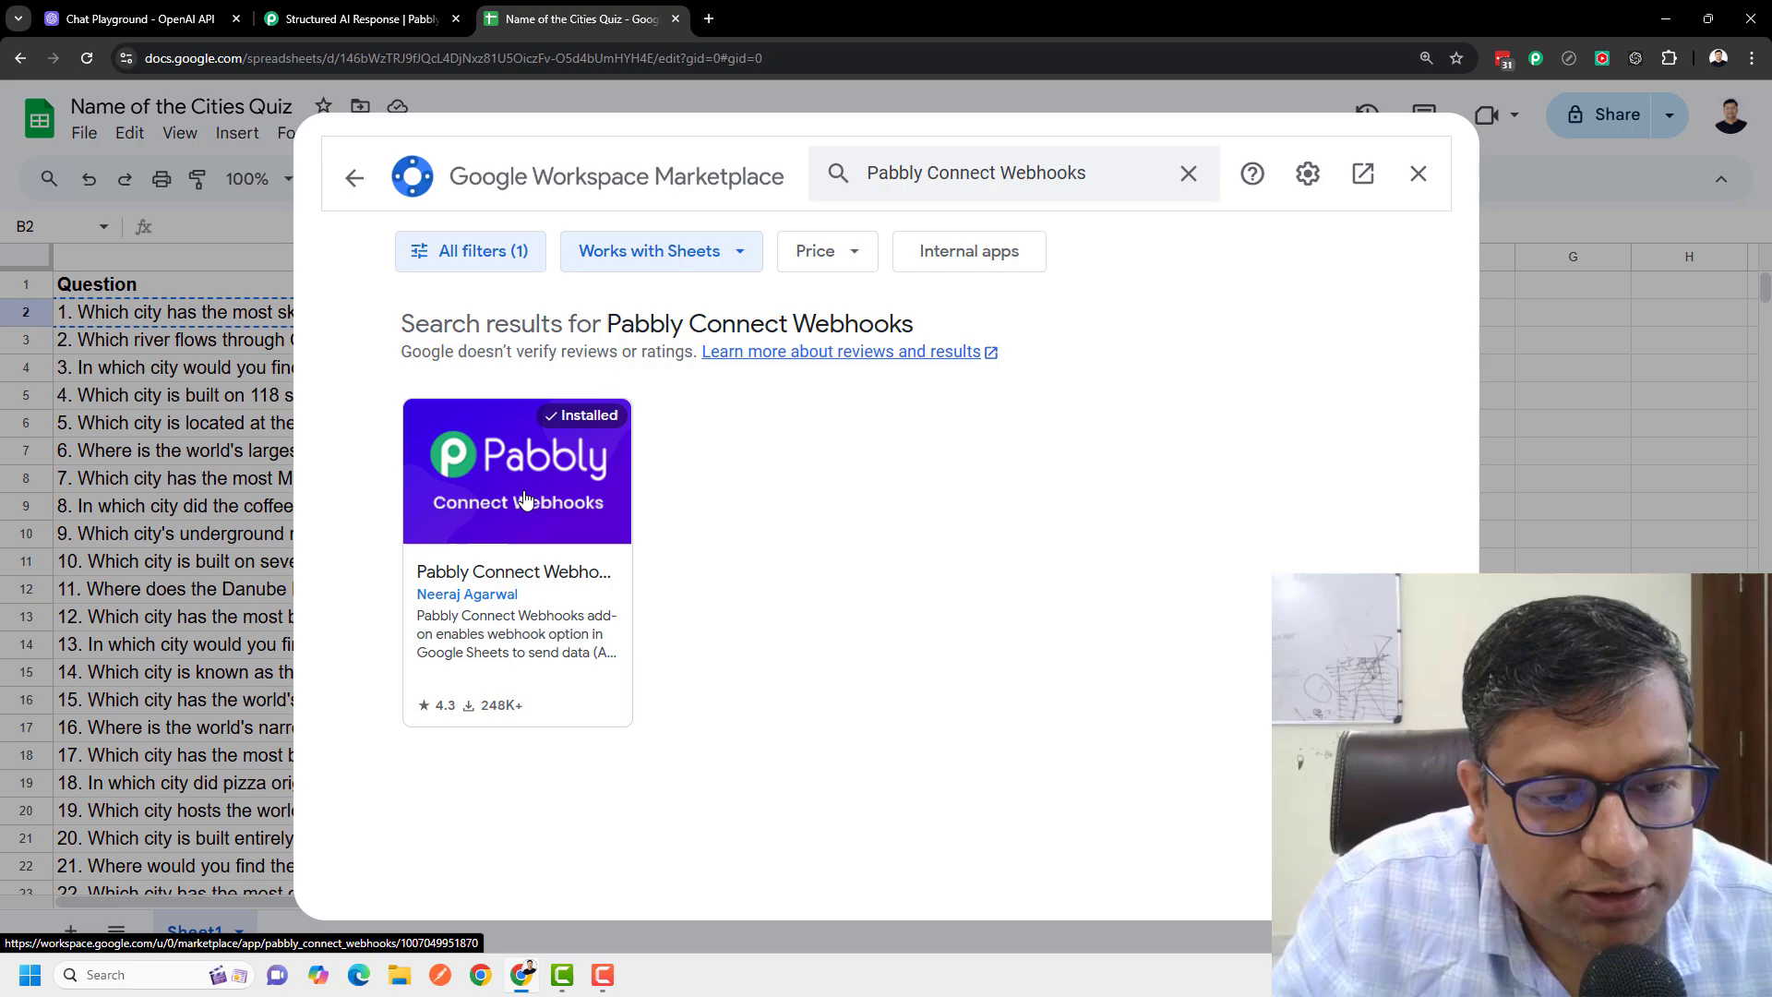
click(523, 499)
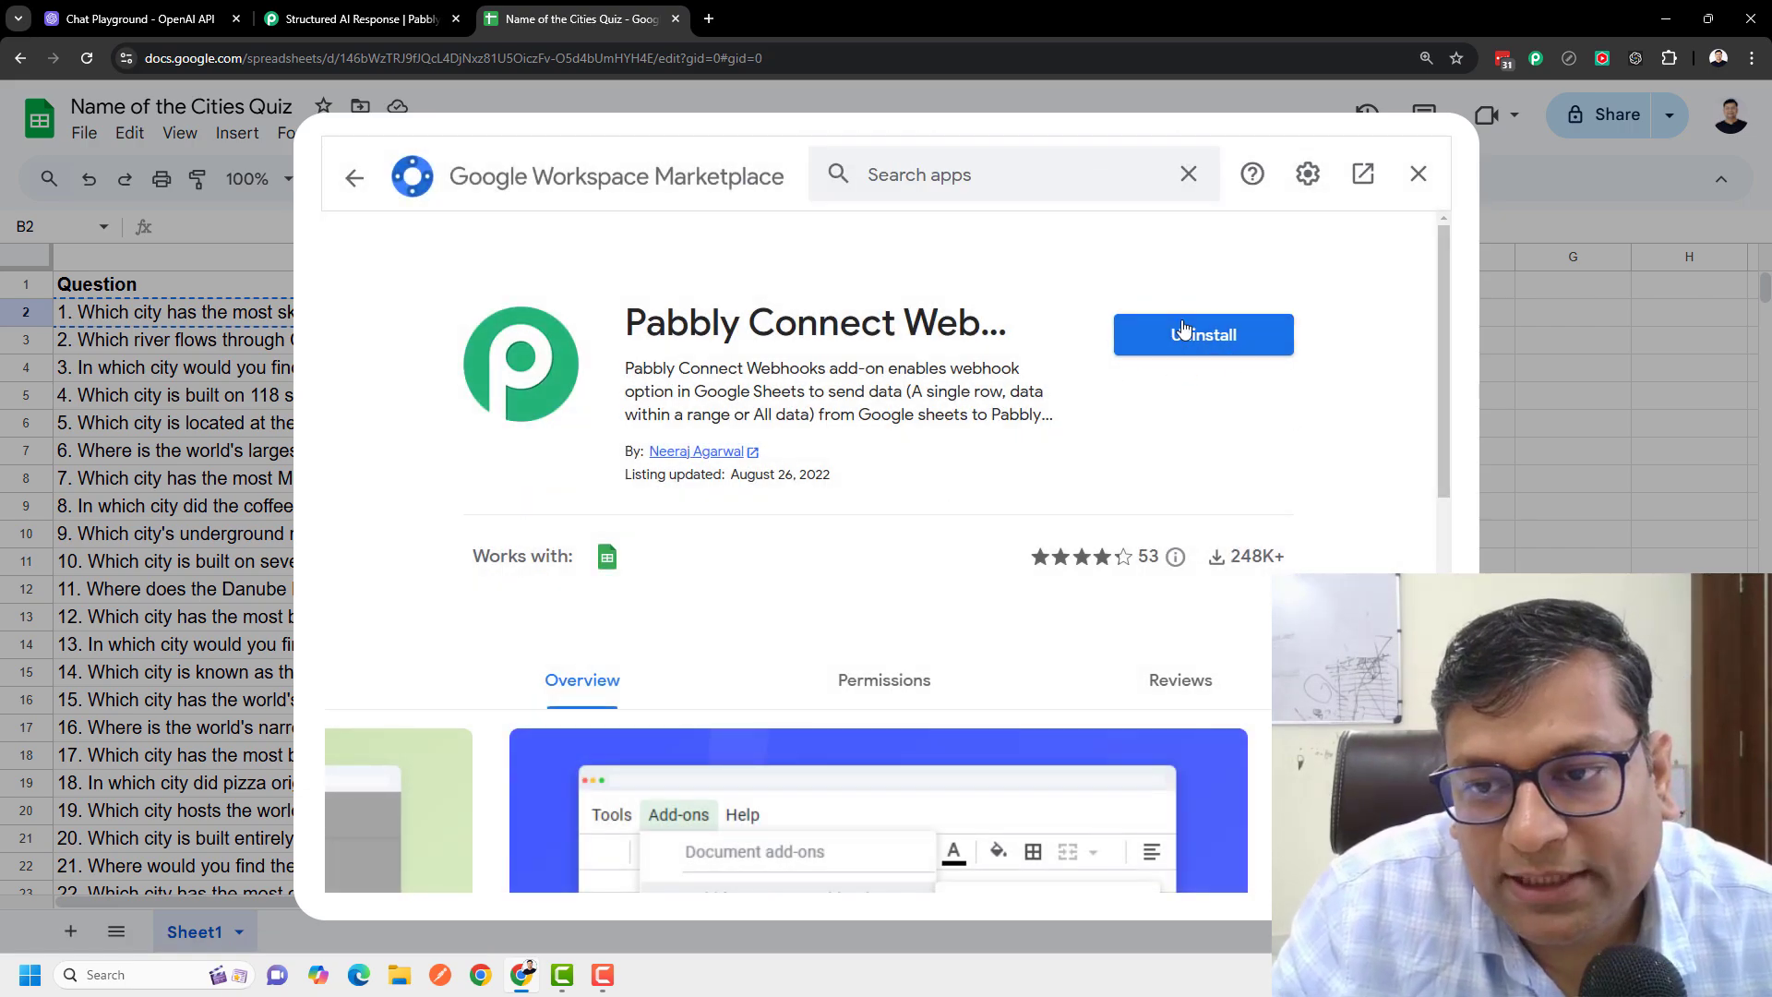
click(1418, 175)
Step: Open the Pabbly Connect Webhooks initial setup for the sheet and paste the workflow's webhook URL
click(499, 133)
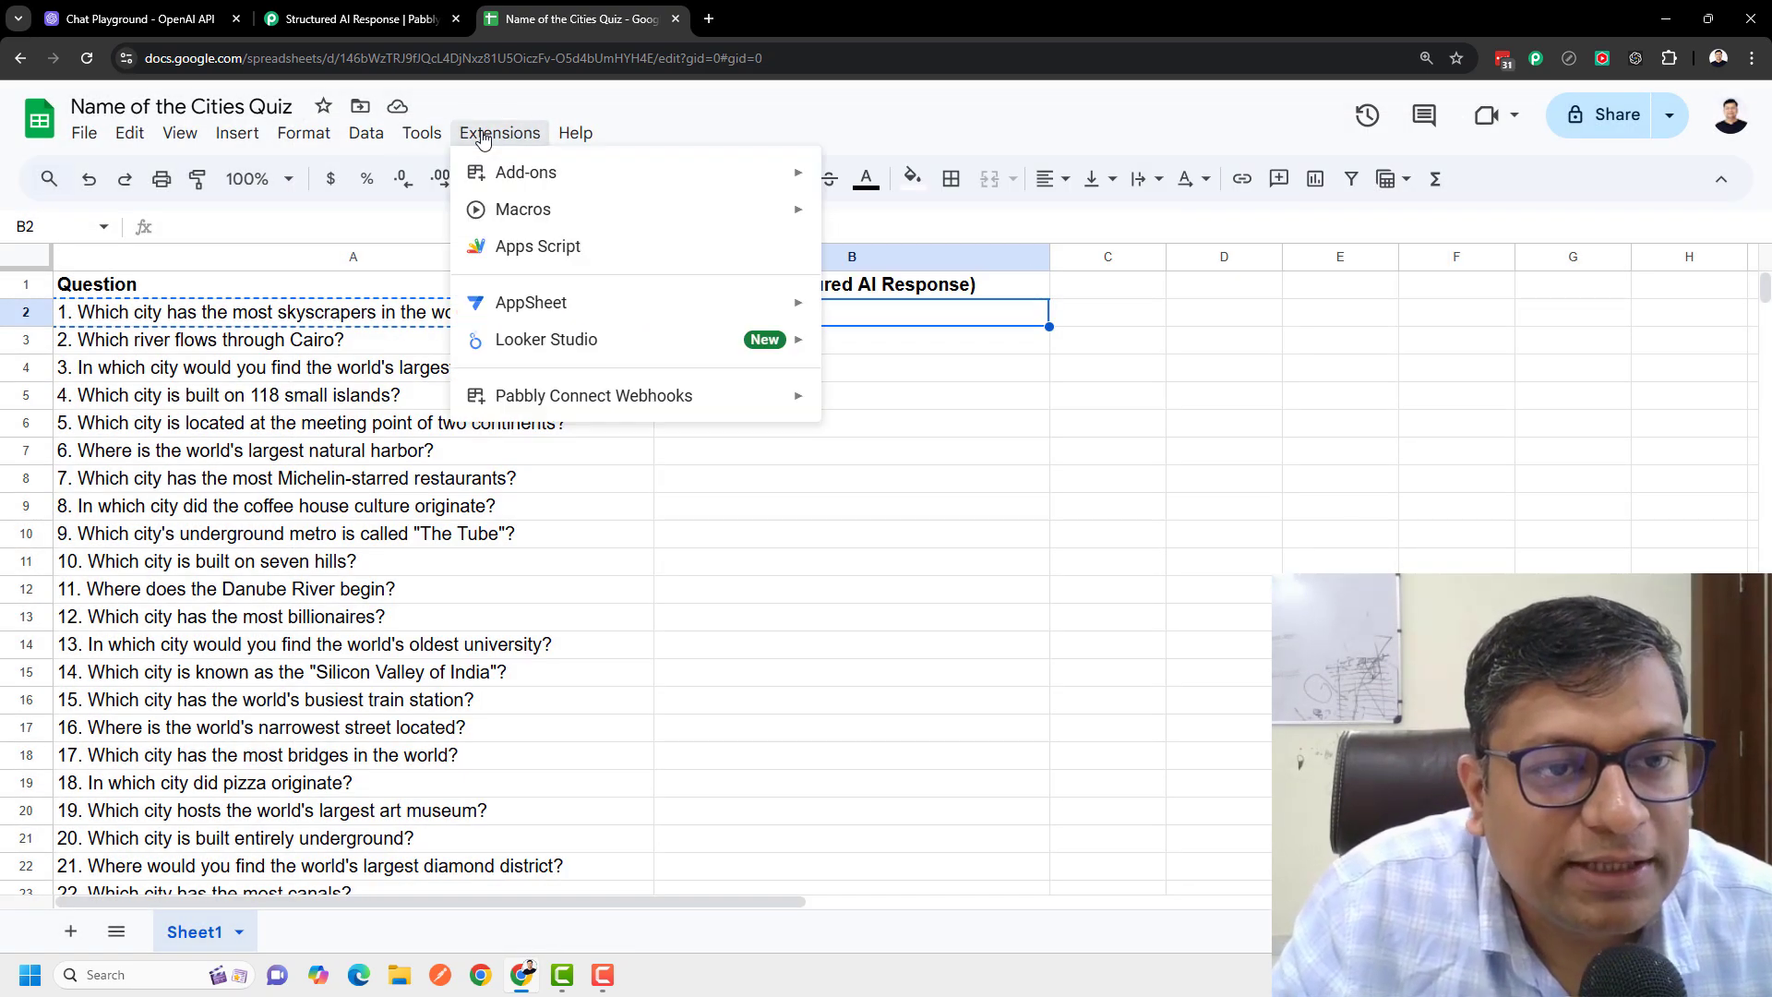
mouse_move(567, 403)
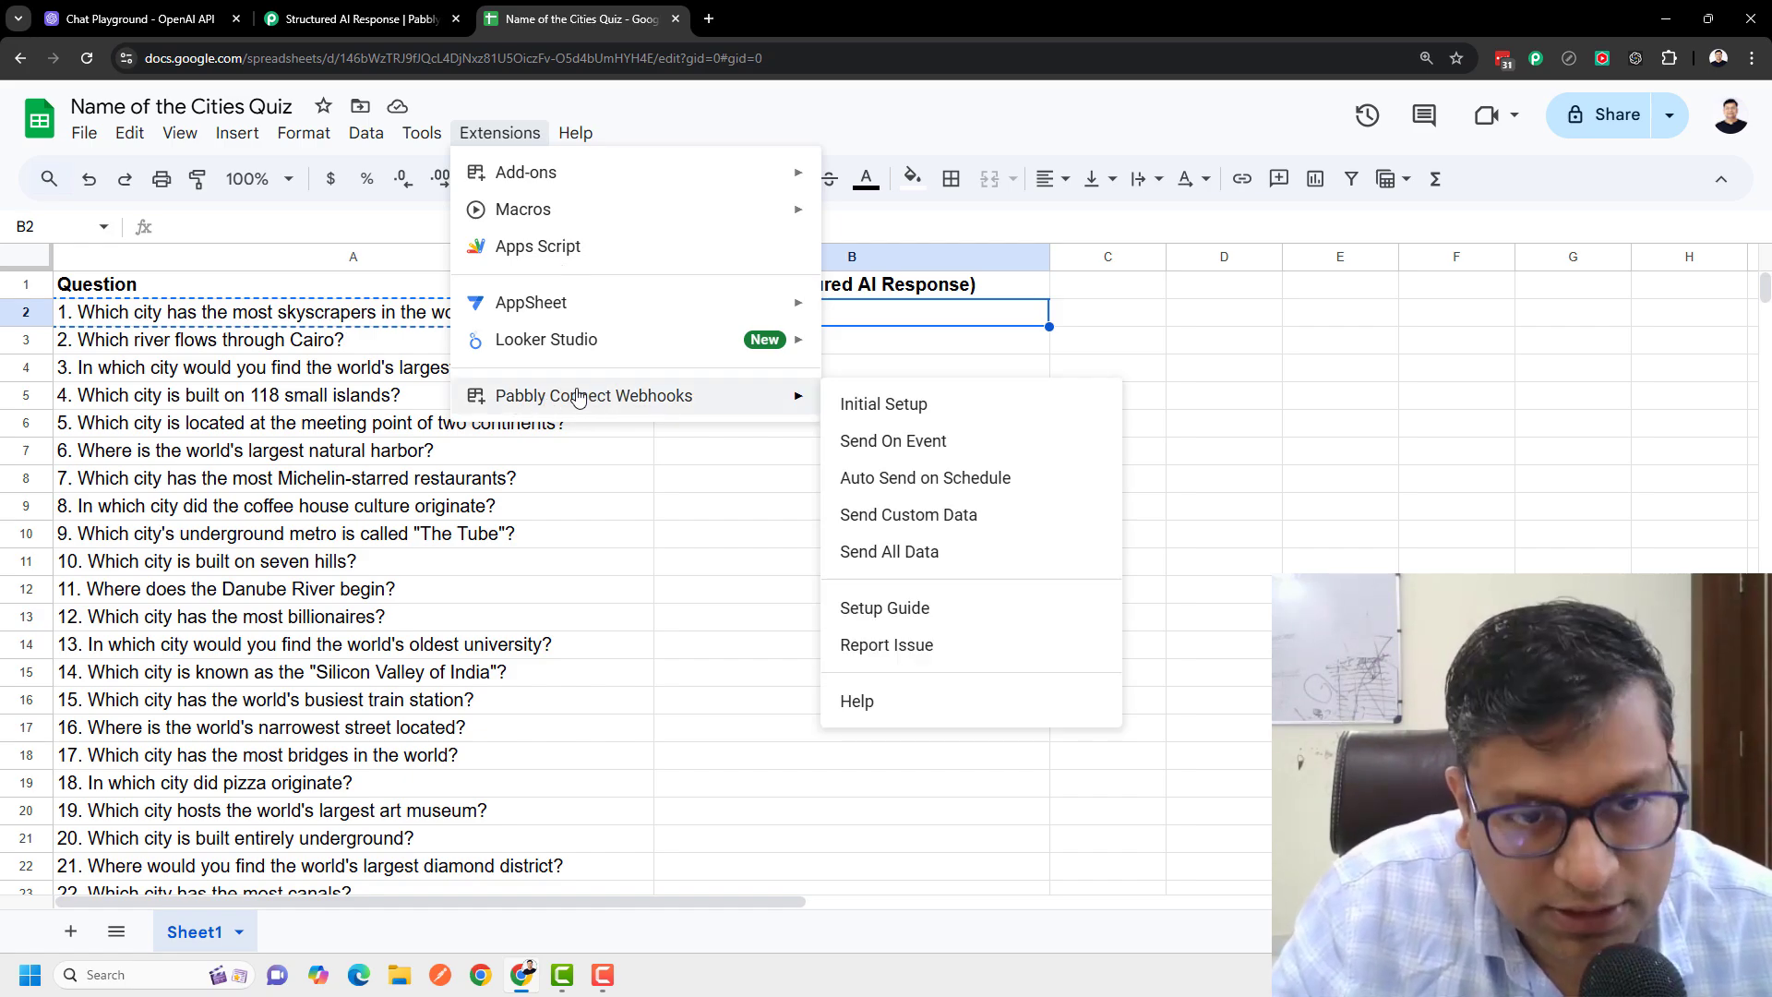
click(911, 407)
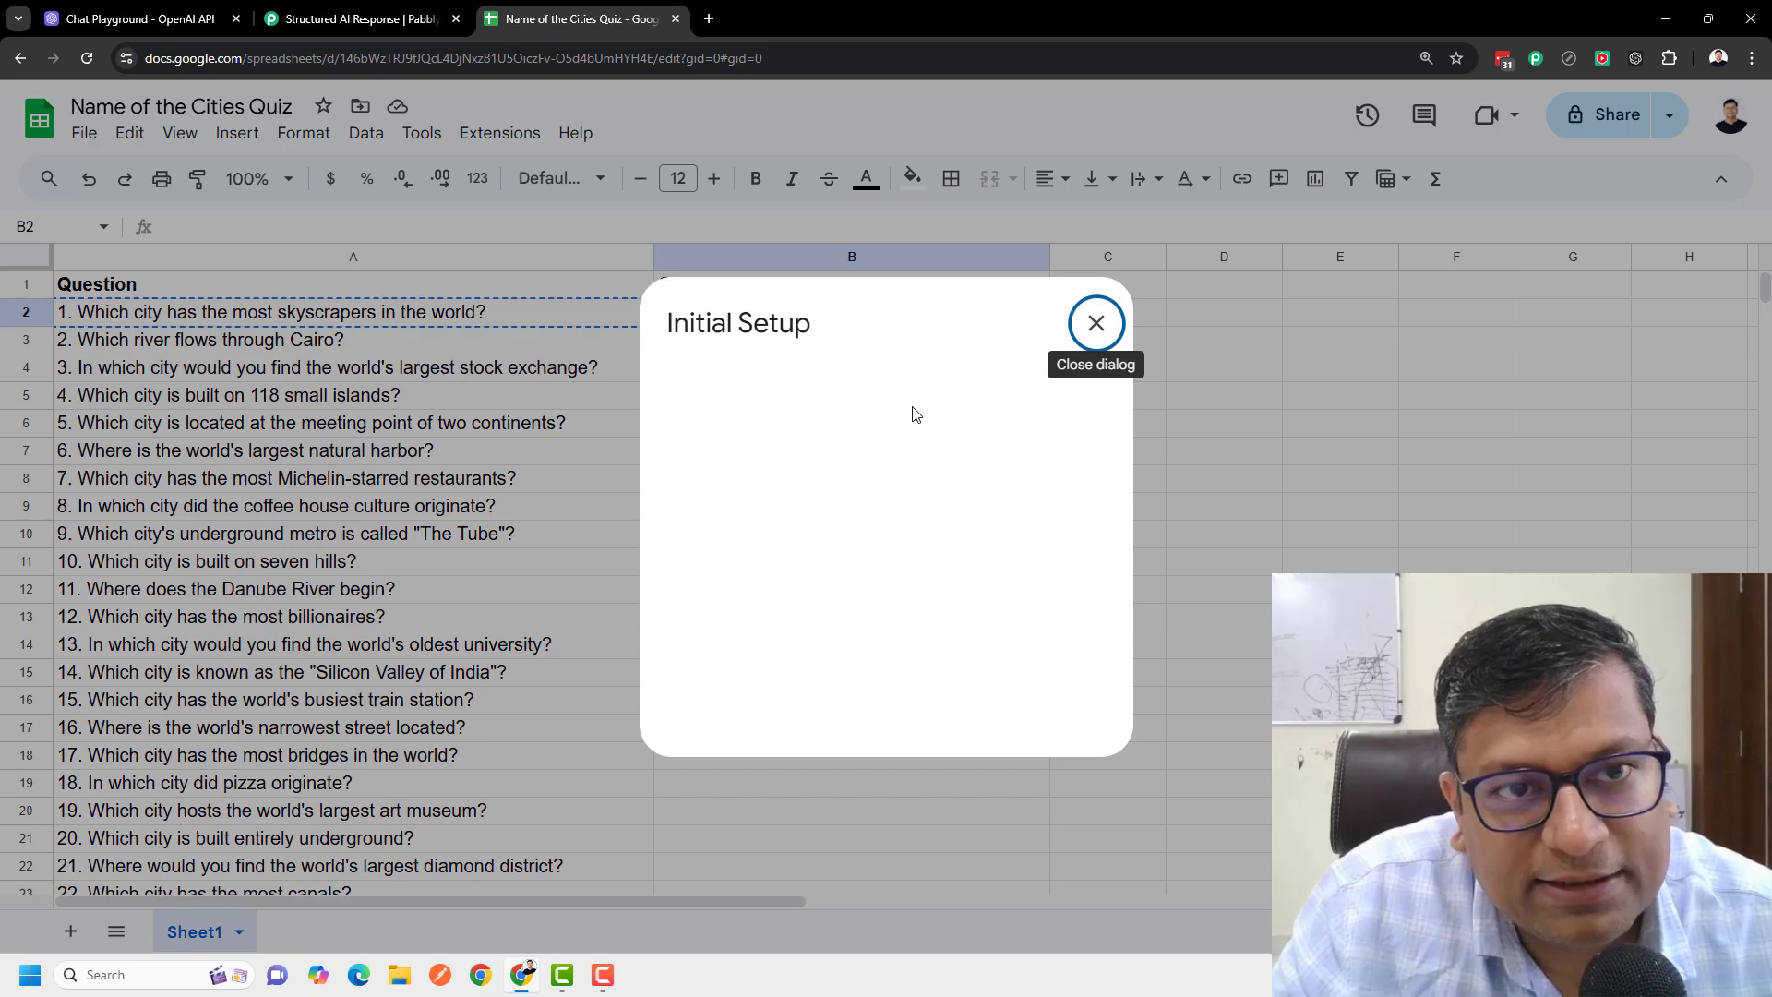
click(360, 19)
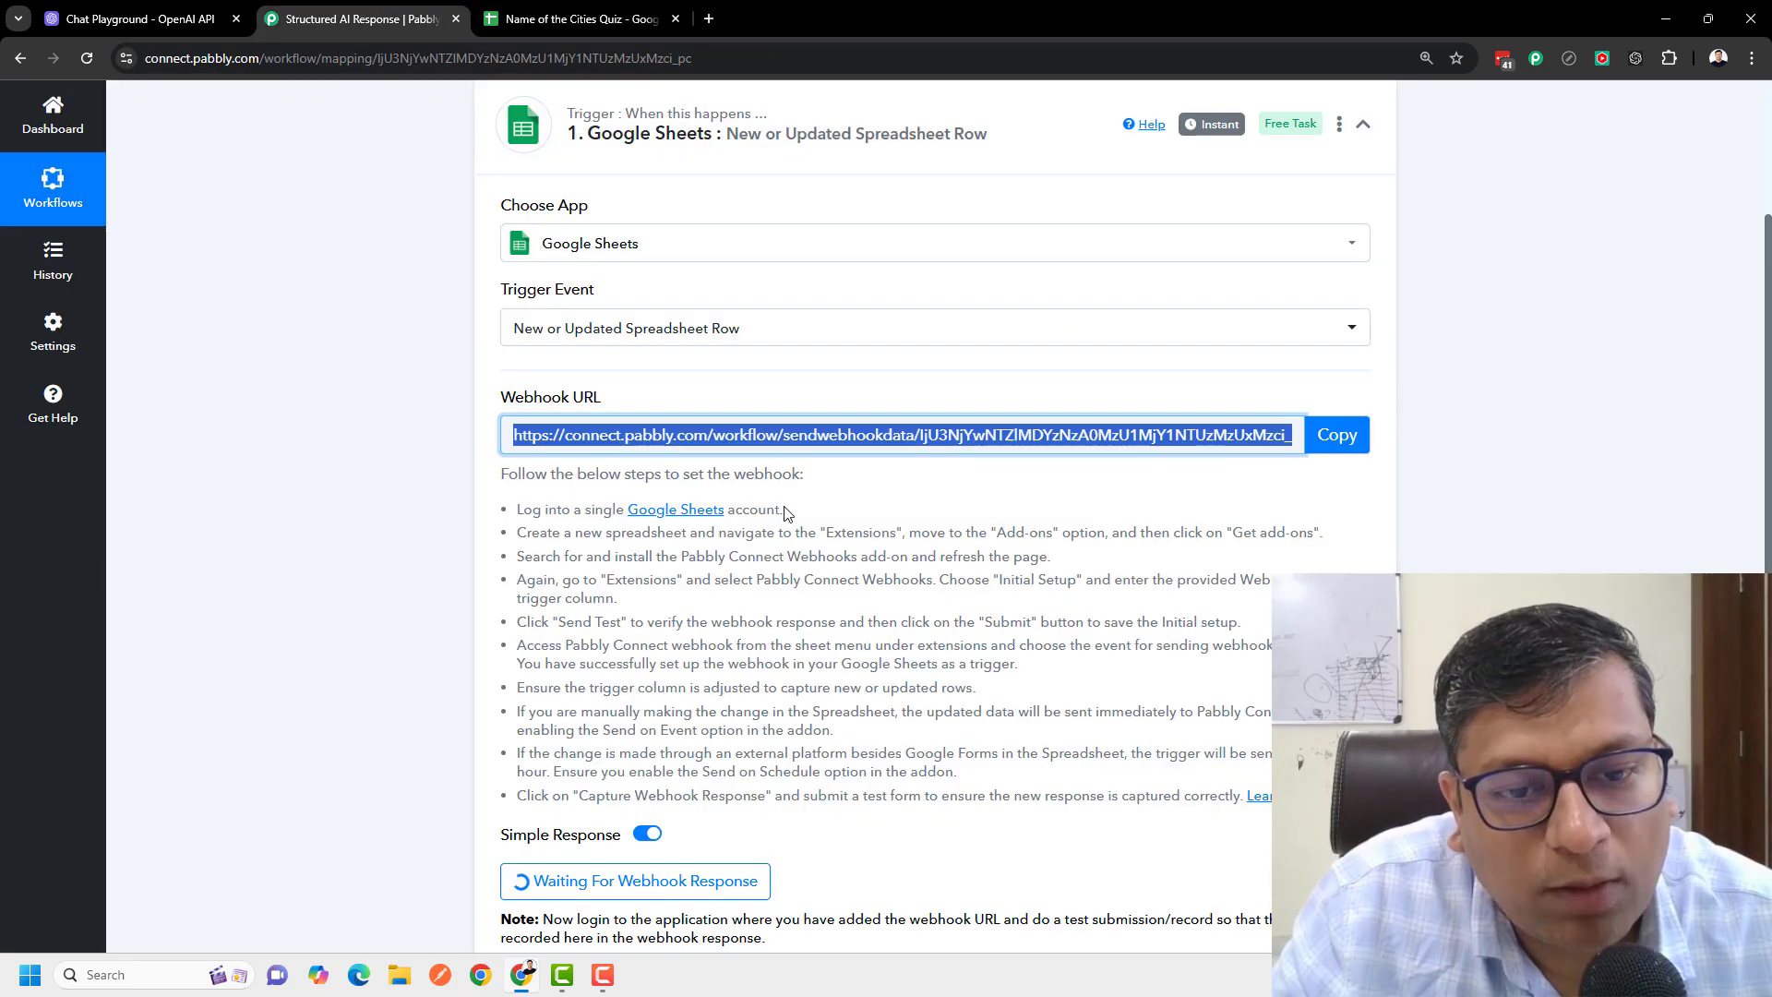
scroll(650, 421, up, 3)
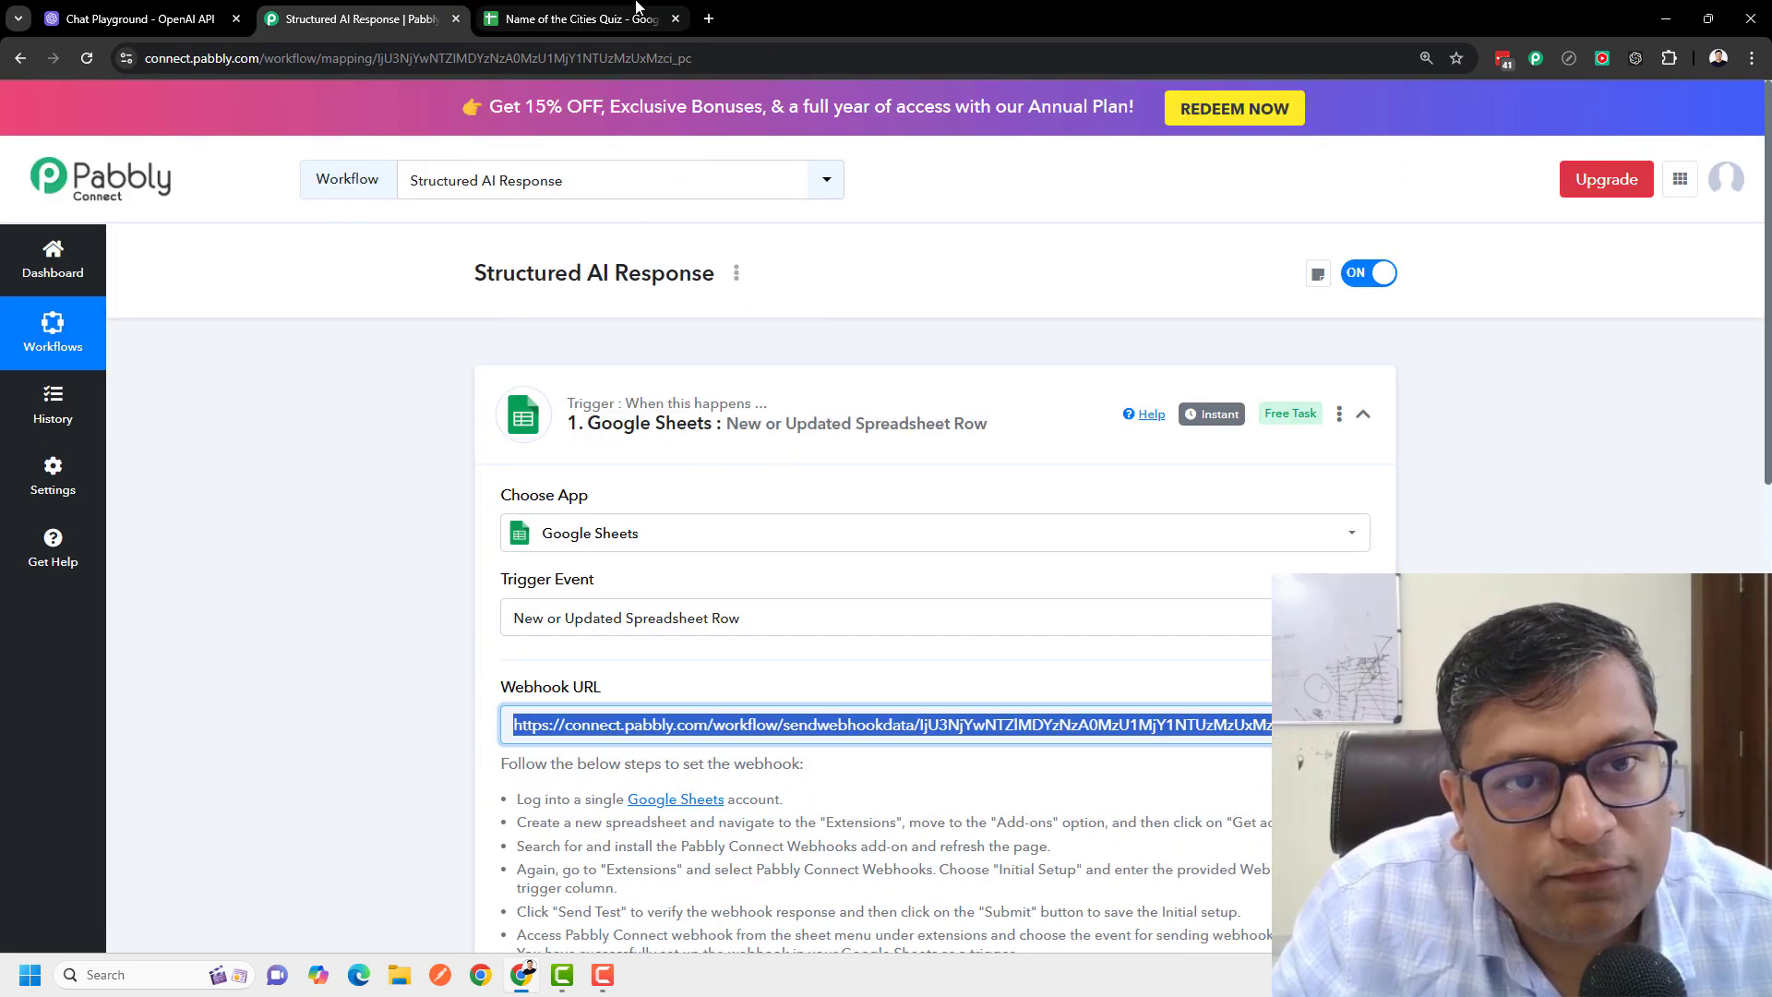
click(581, 19)
click(833, 496)
key(ctrl+v)
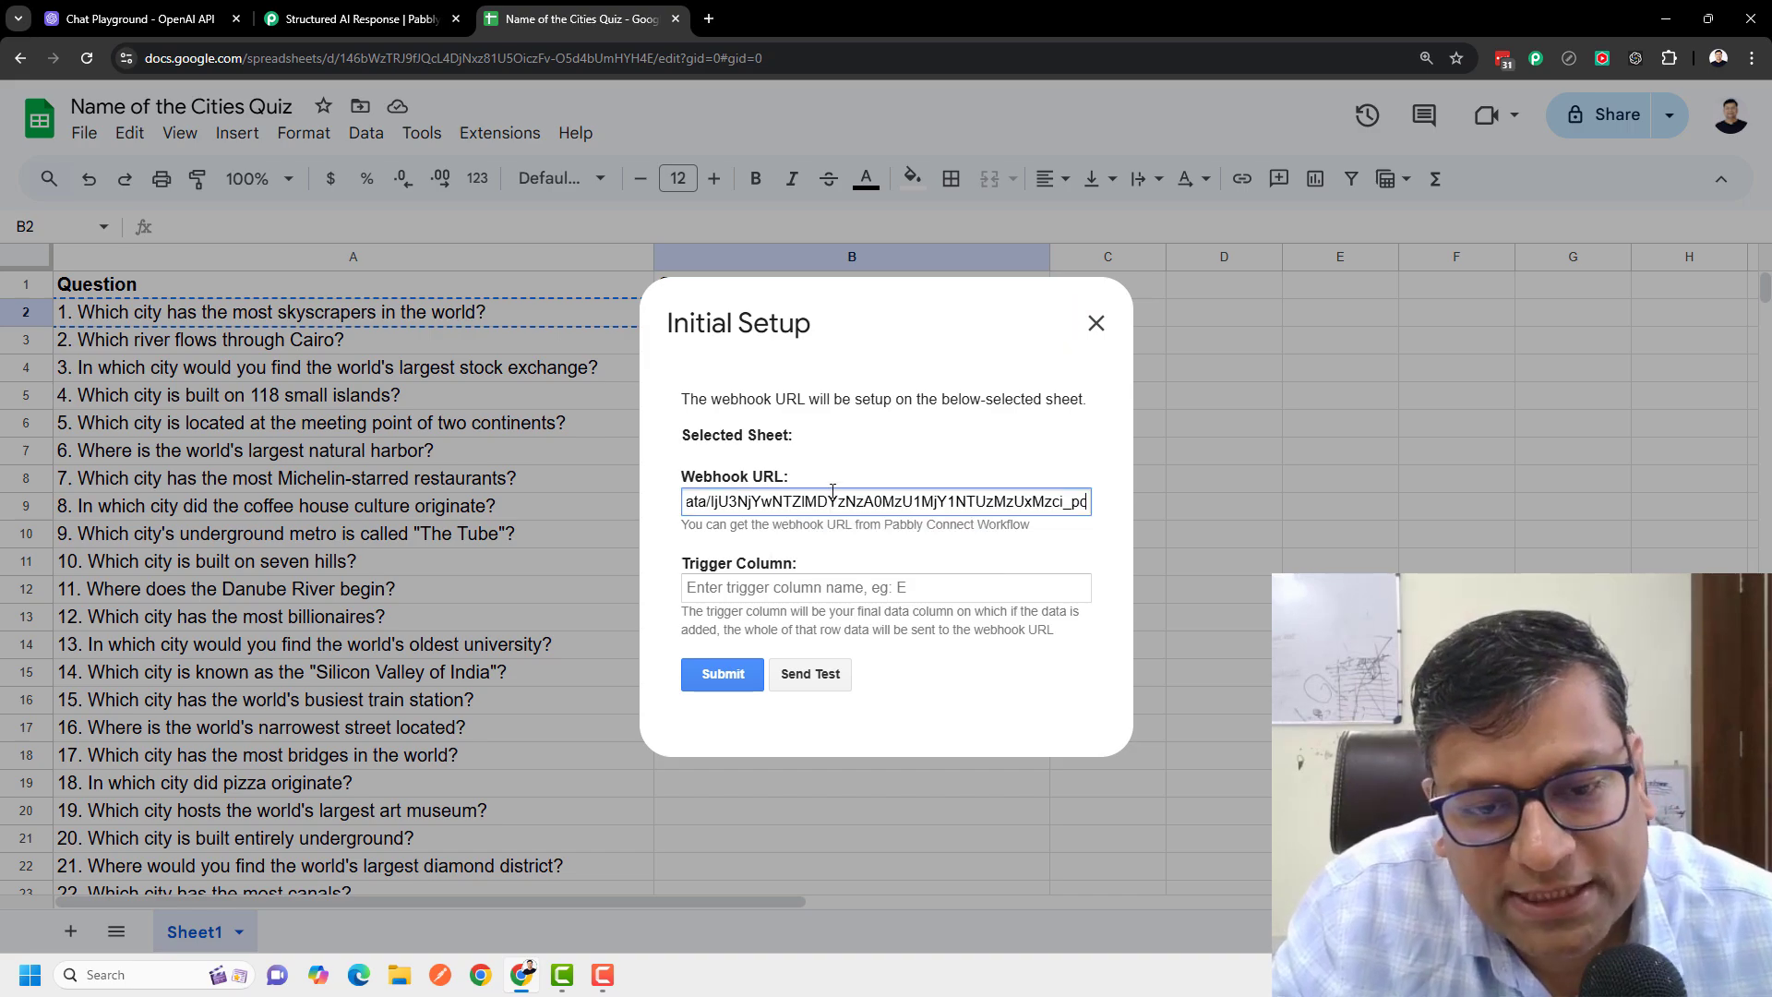
Step: Enter B as the trigger column, paste the webhook URL again in the initial setup and send a test
click(818, 581)
click(416, 7)
click(567, 7)
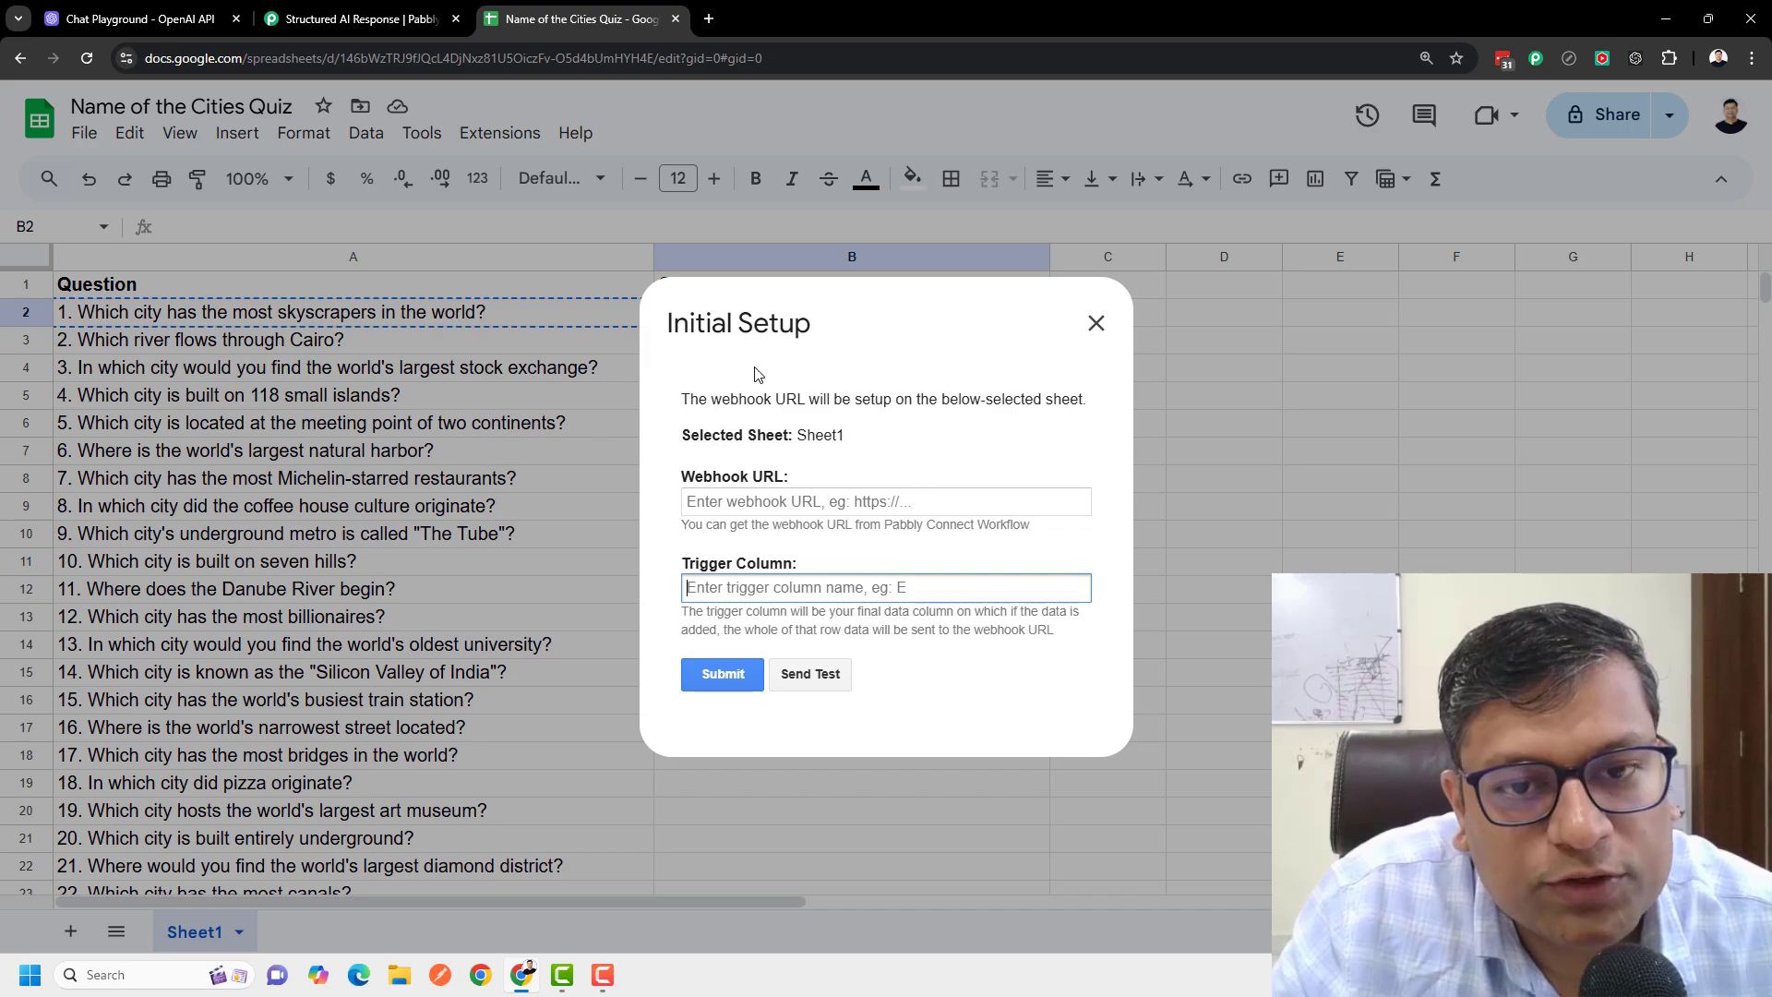
text(B)
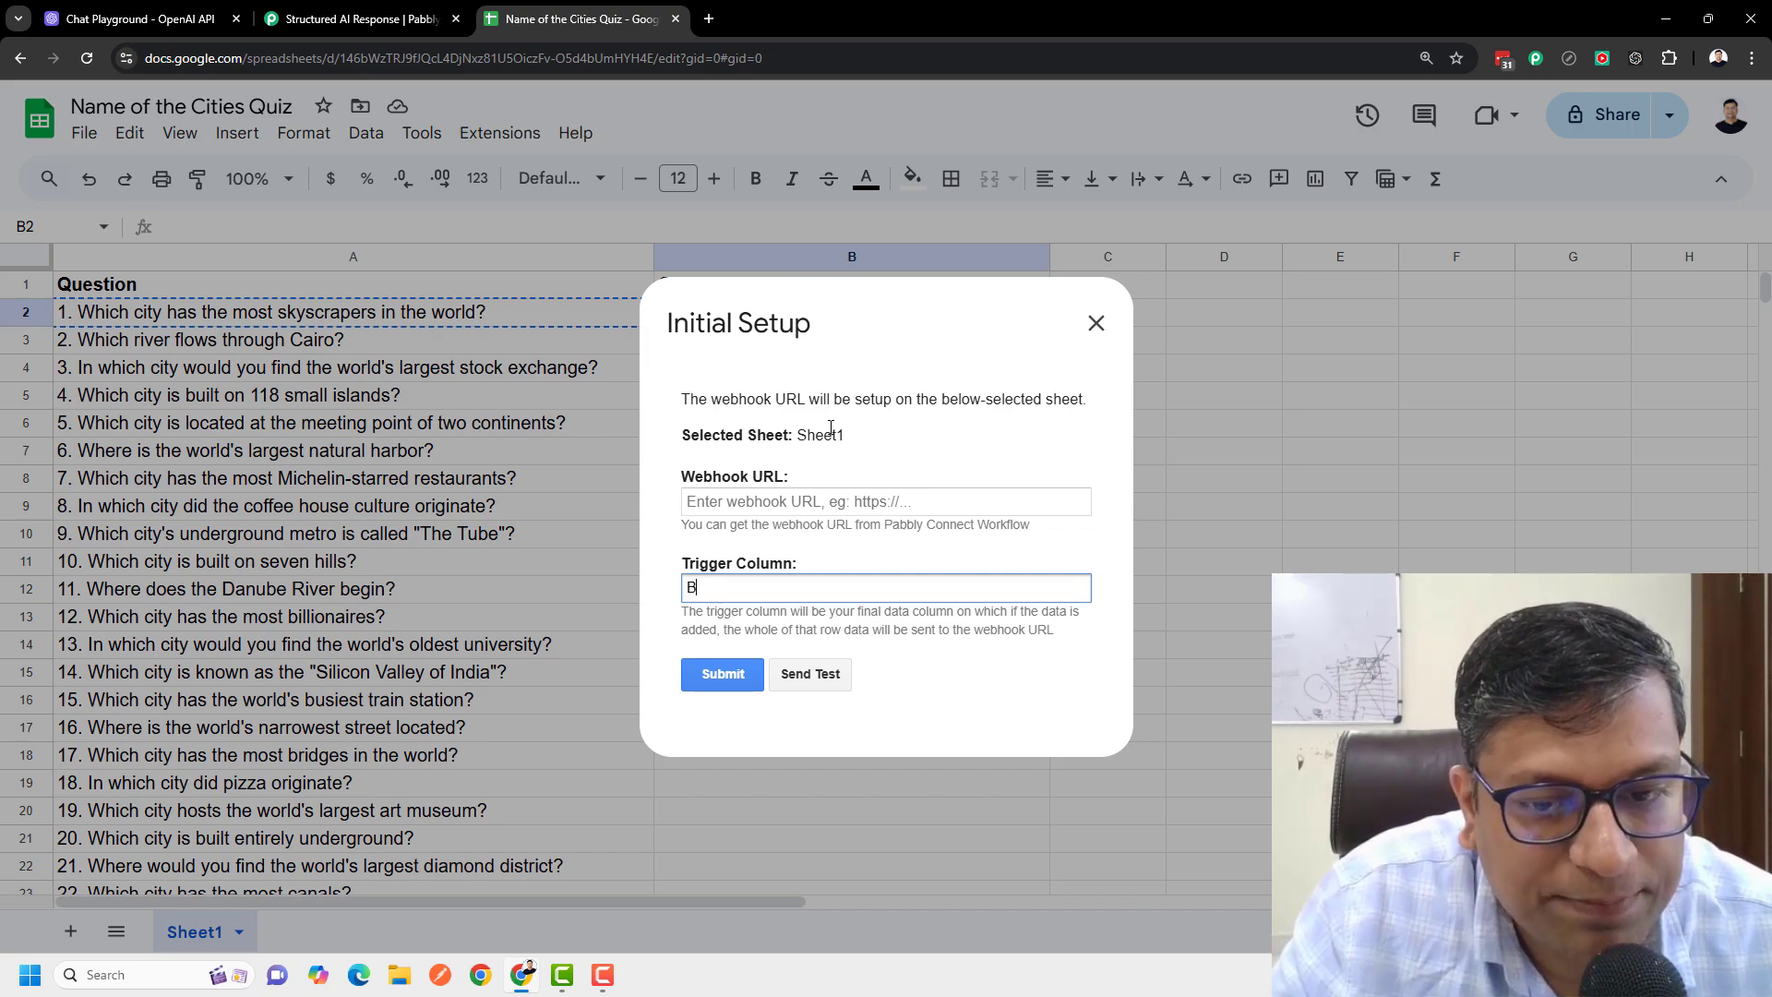
click(819, 503)
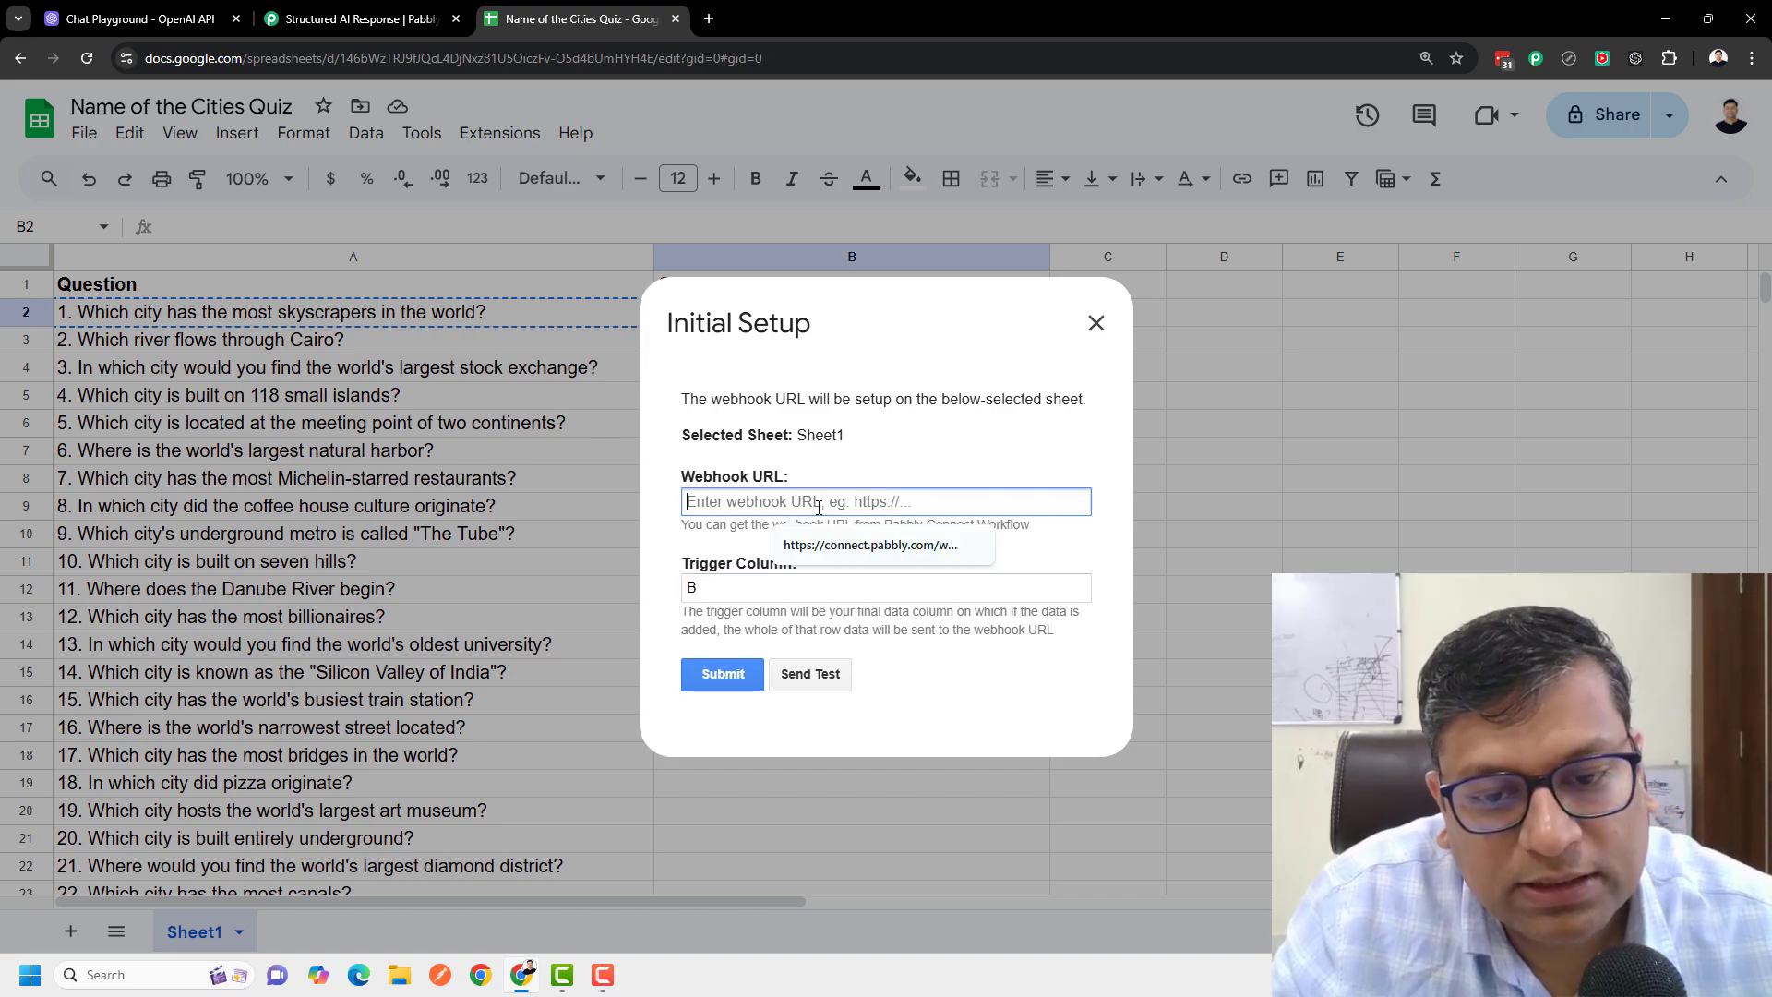
key(ctrl+v)
click(857, 466)
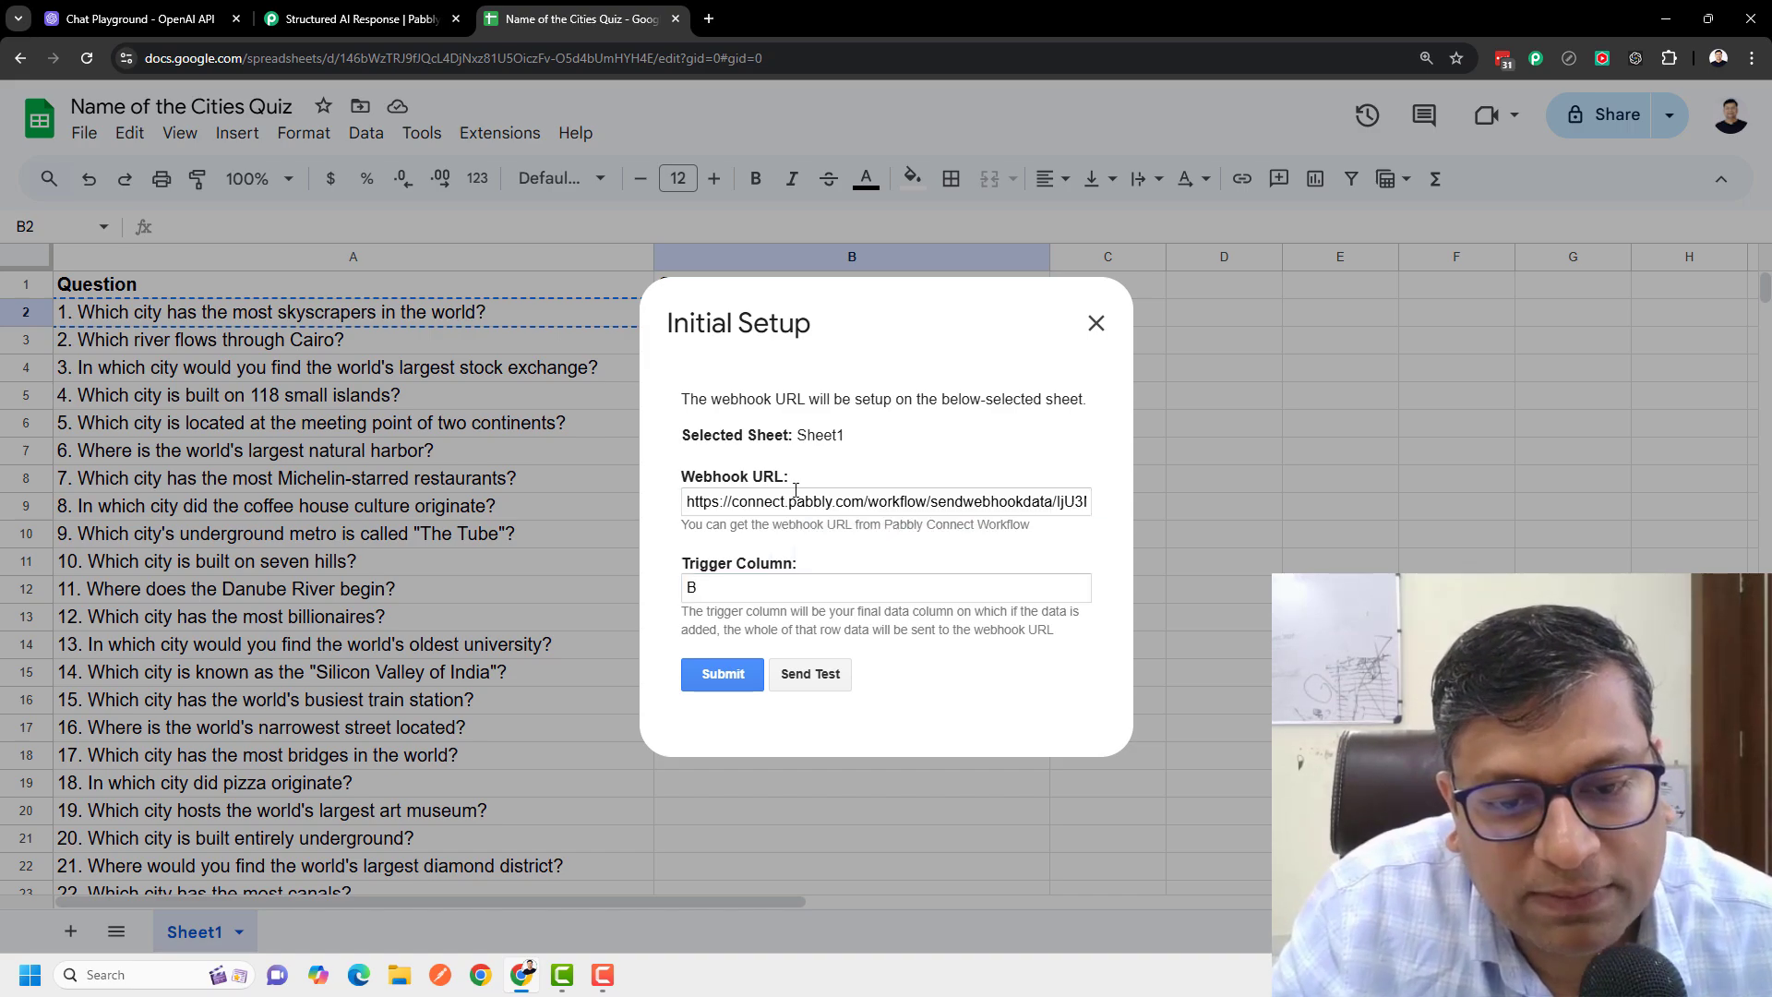
click(812, 675)
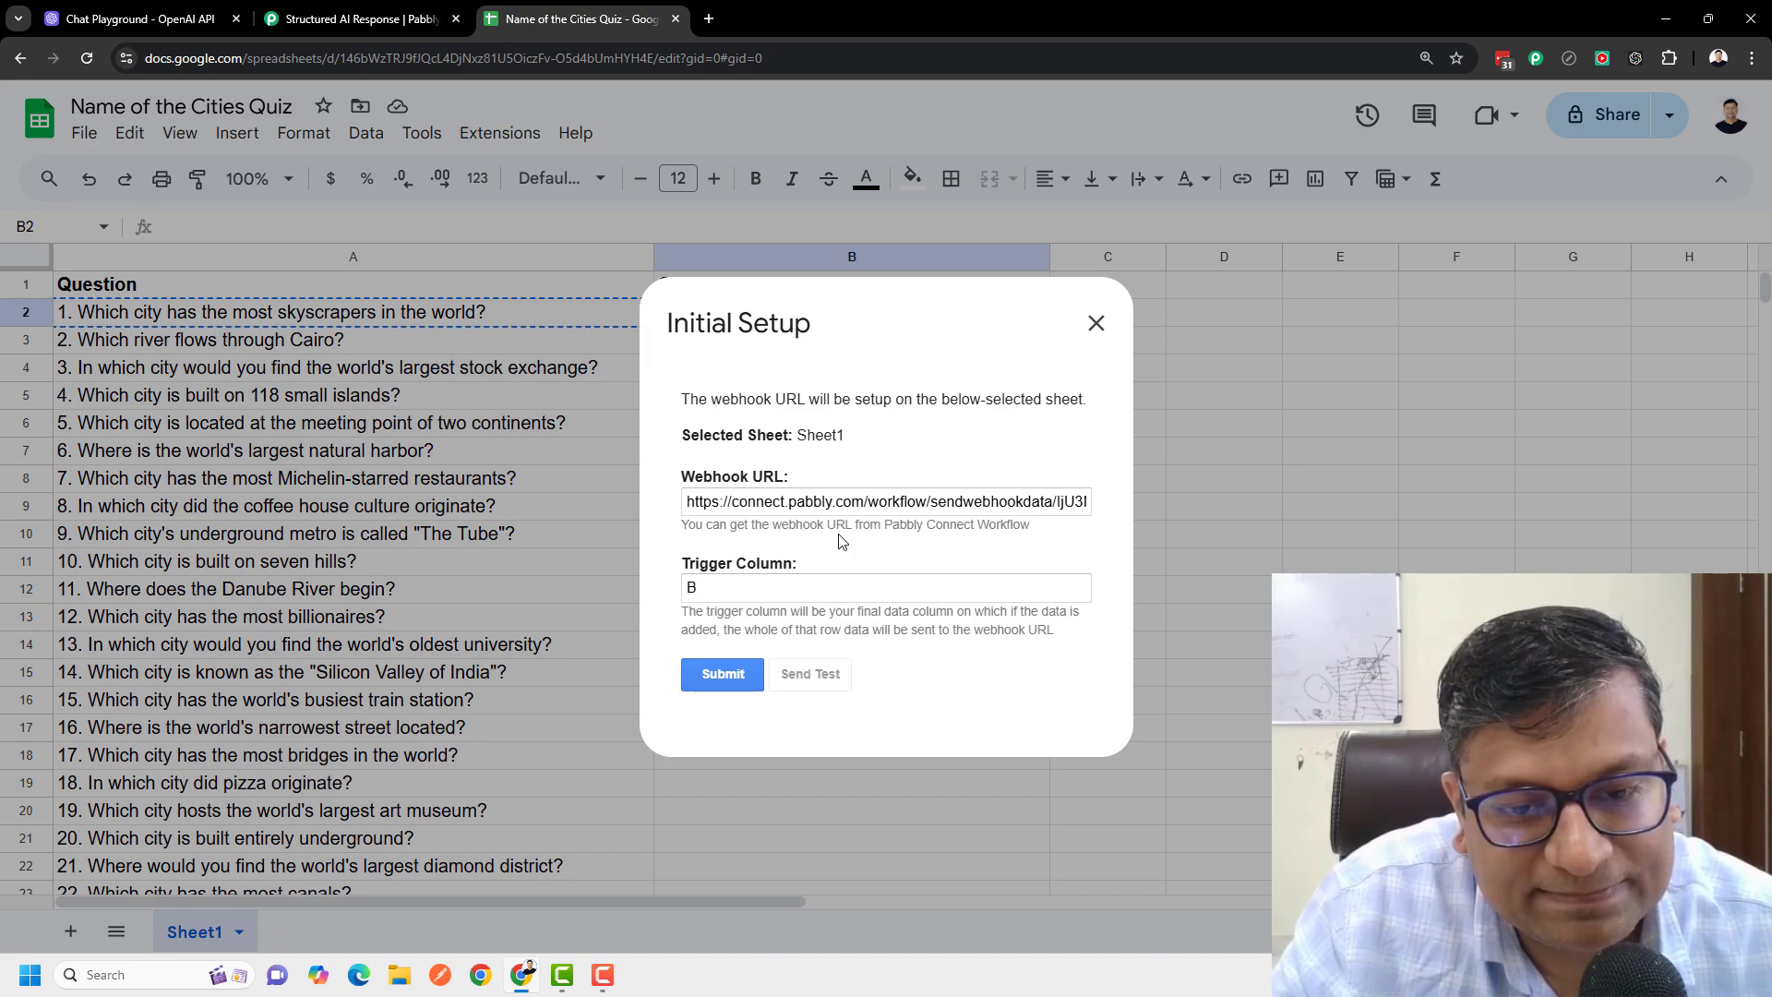
Step: Change the trigger column to A in the initial setup and send the test data again
scroll(776, 440, down, 1)
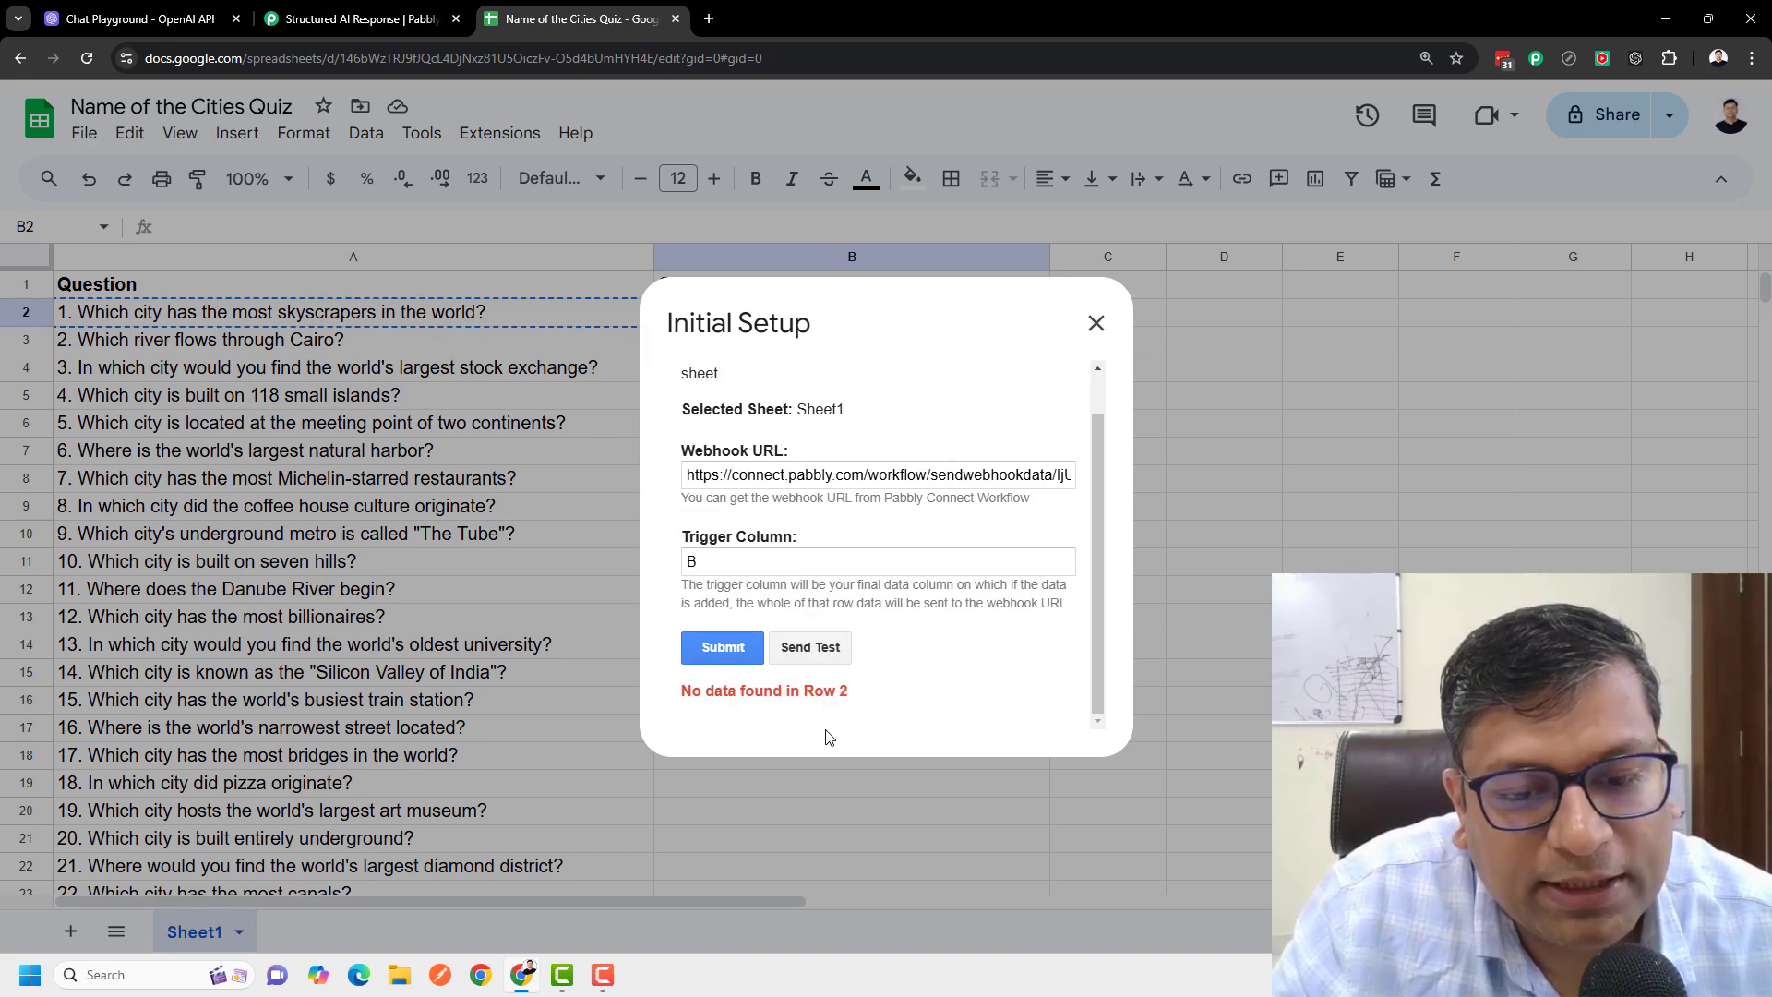
drag(729, 564, 691, 564)
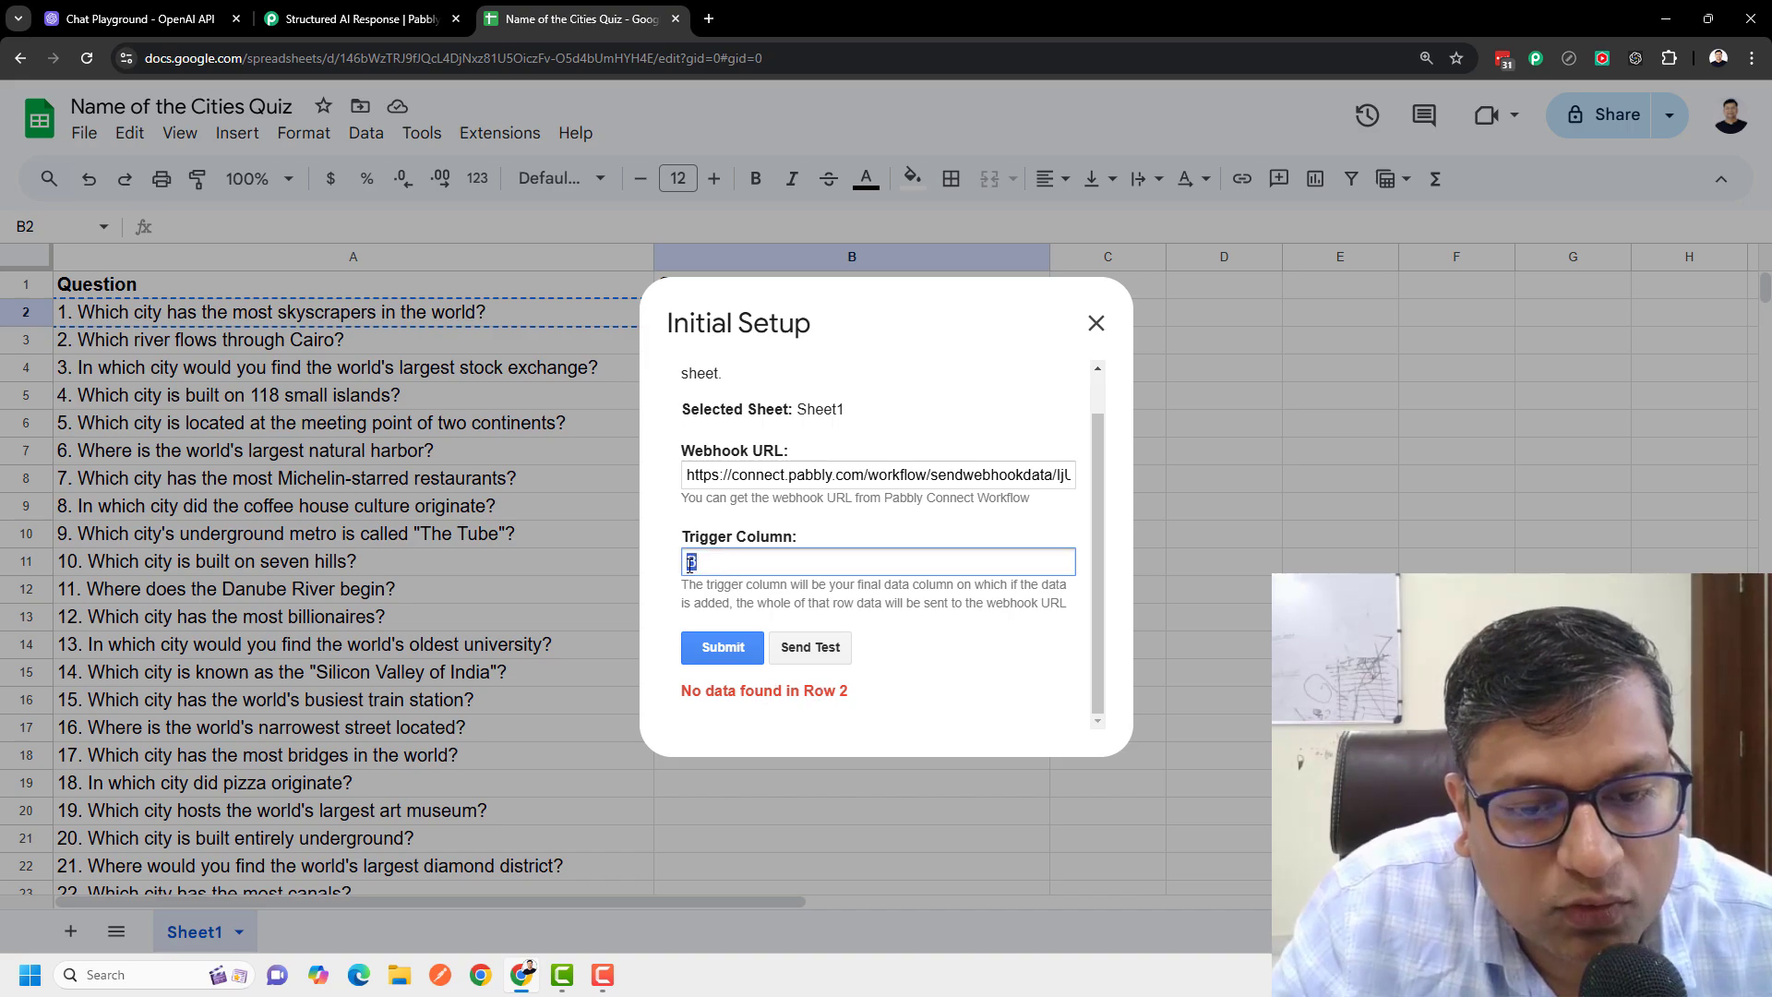
text(A)
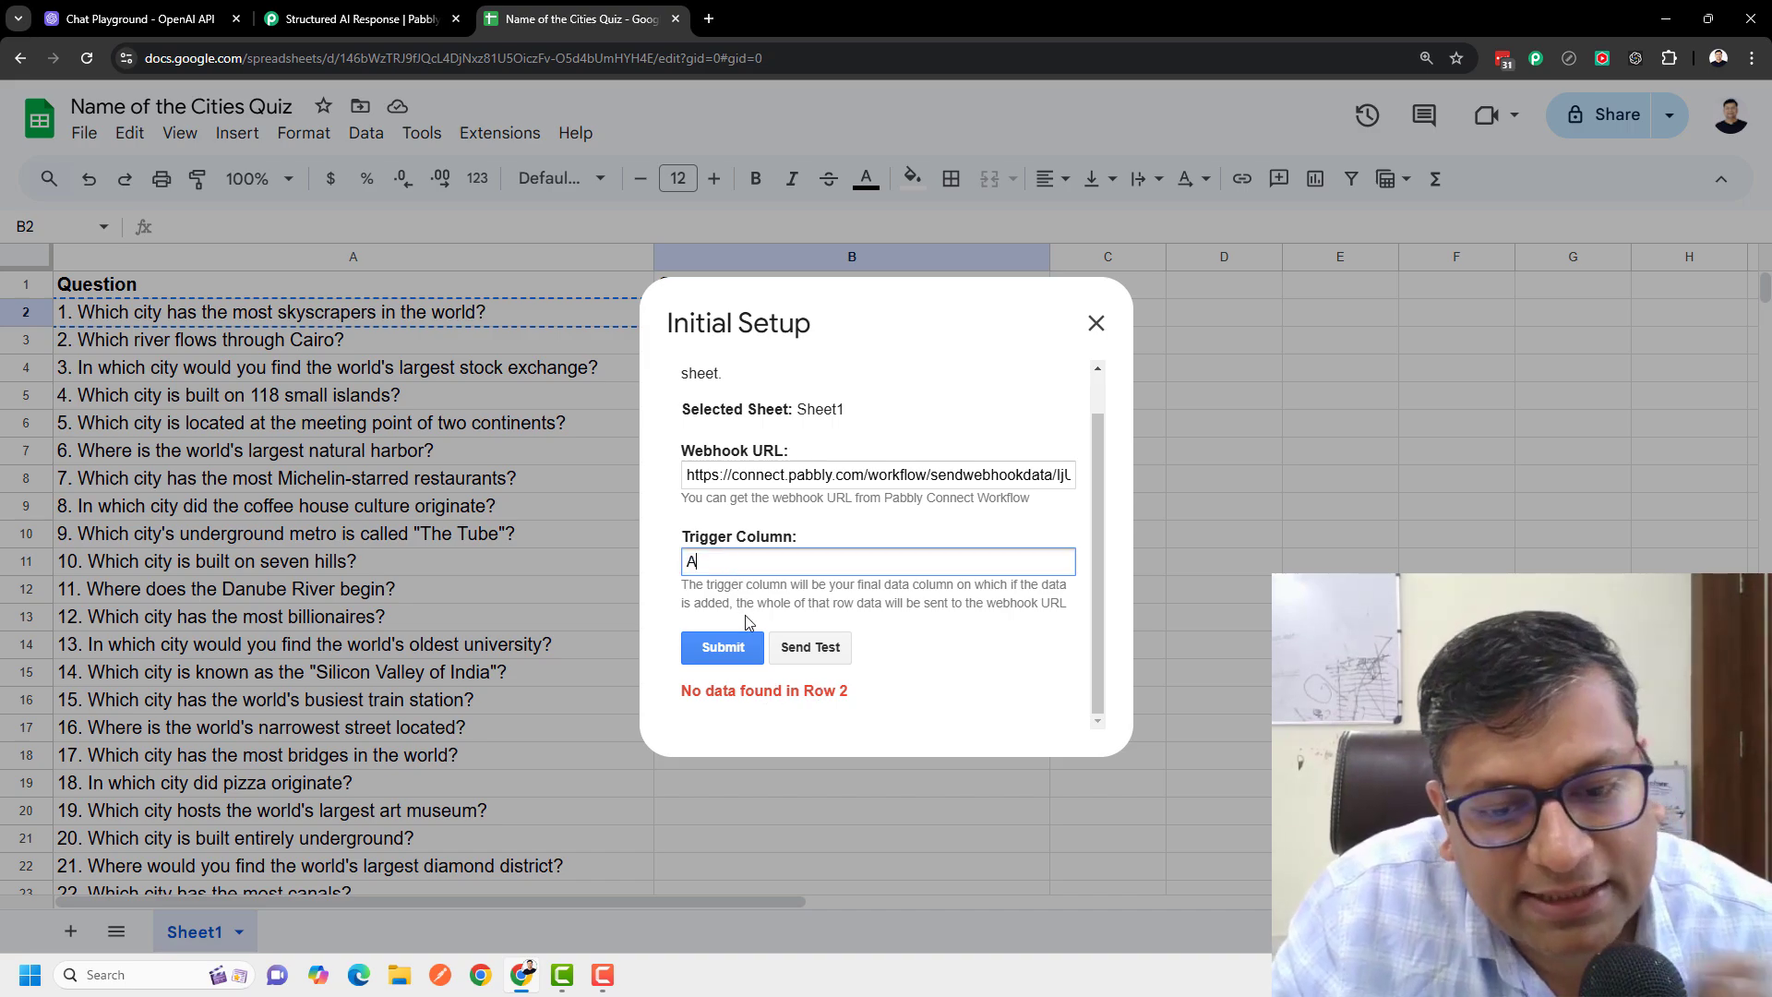
click(817, 651)
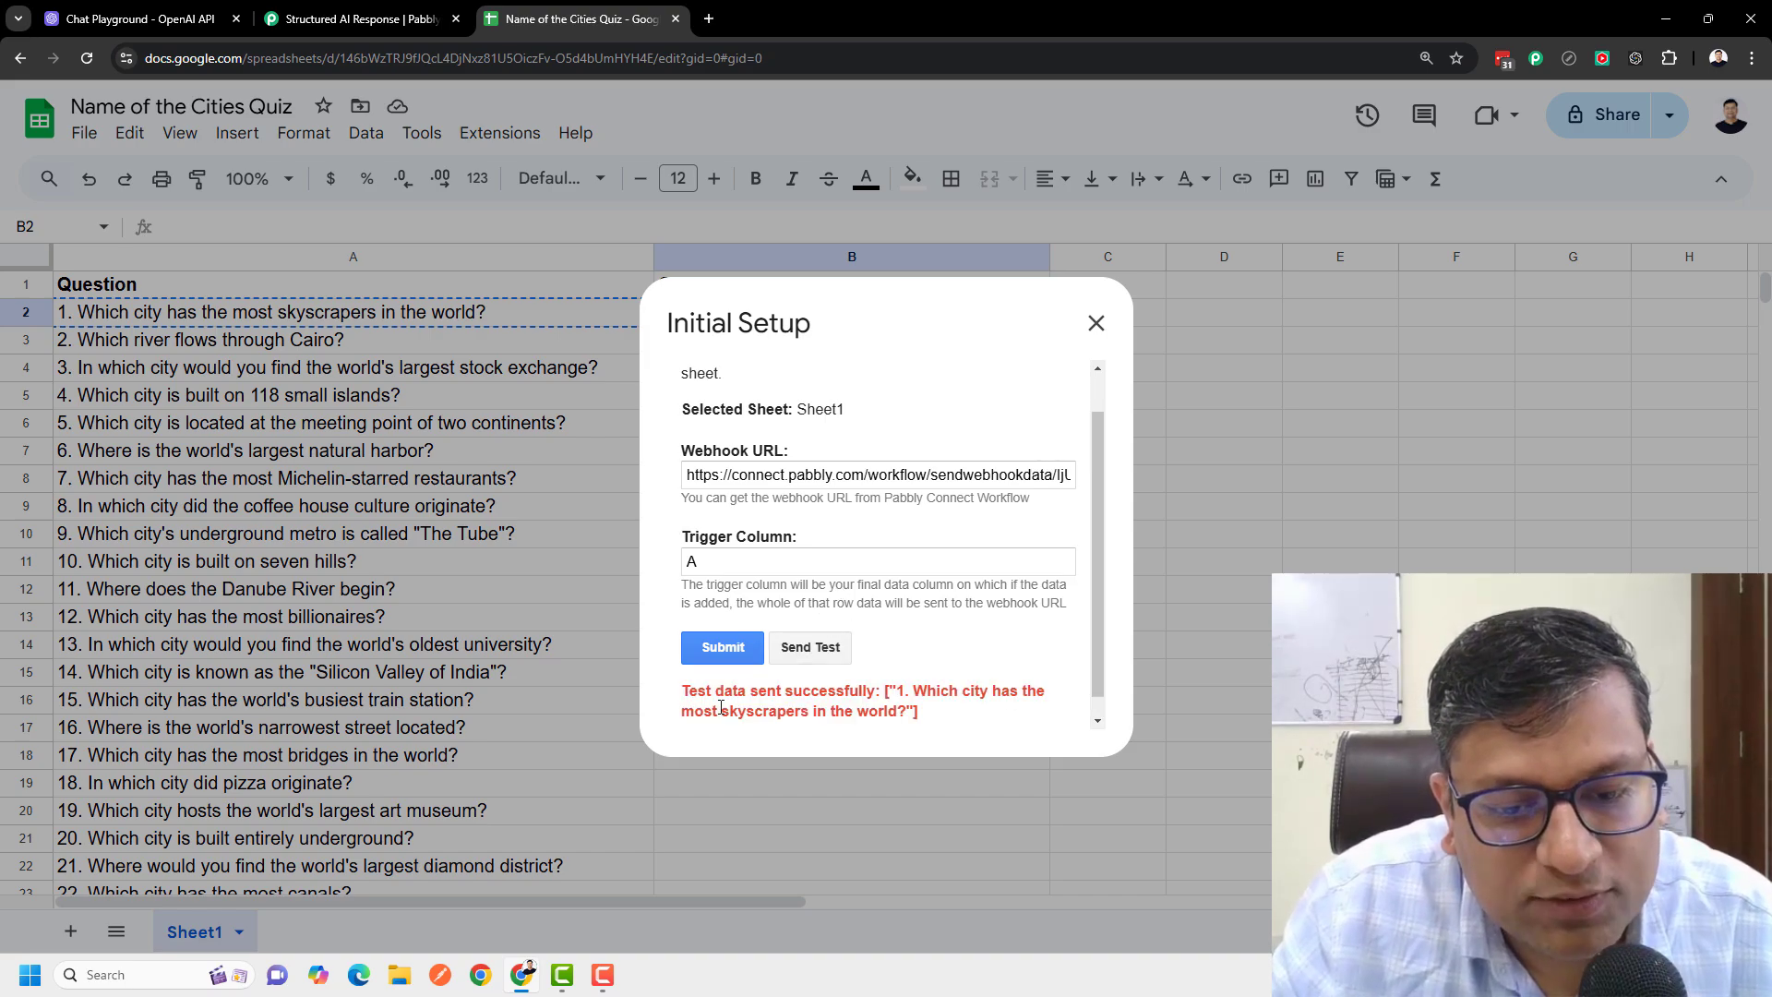
Step: Switch to Pabbly Connect and examine the captured trigger response, including the question and spreadsheet name
click(352, 13)
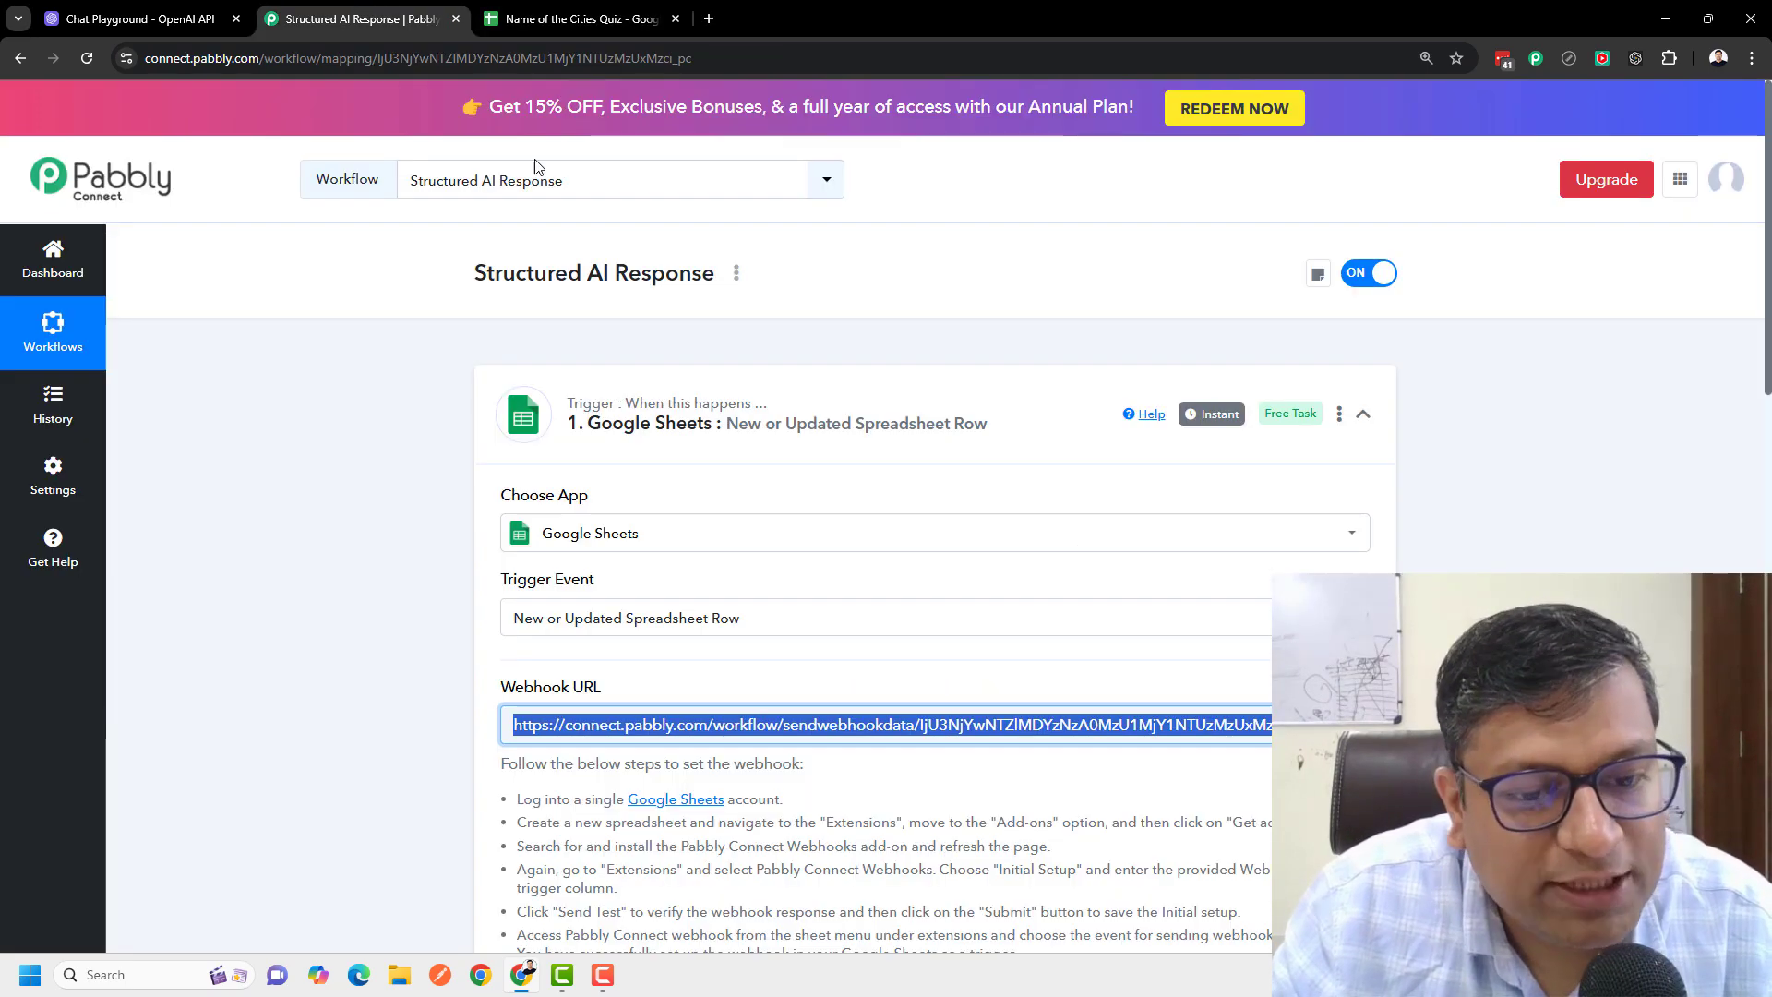
scroll(944, 687, down, 10)
scroll(945, 687, down, 2)
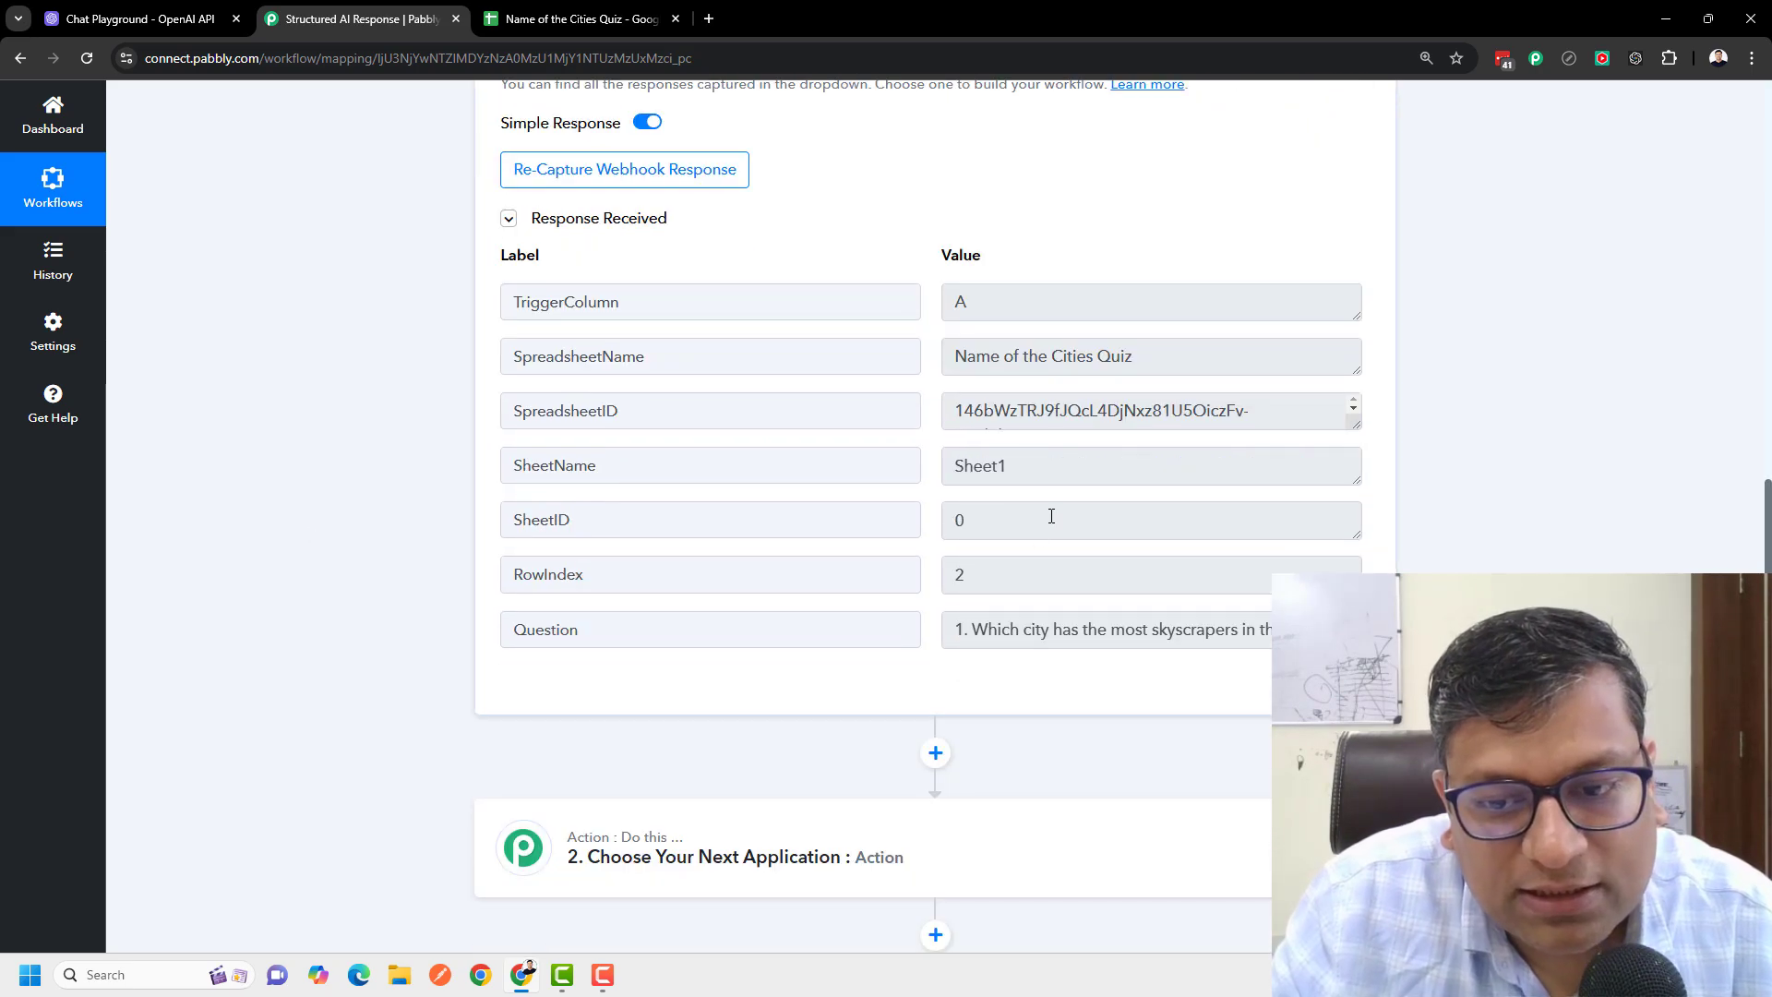
drag(957, 629, 1283, 630)
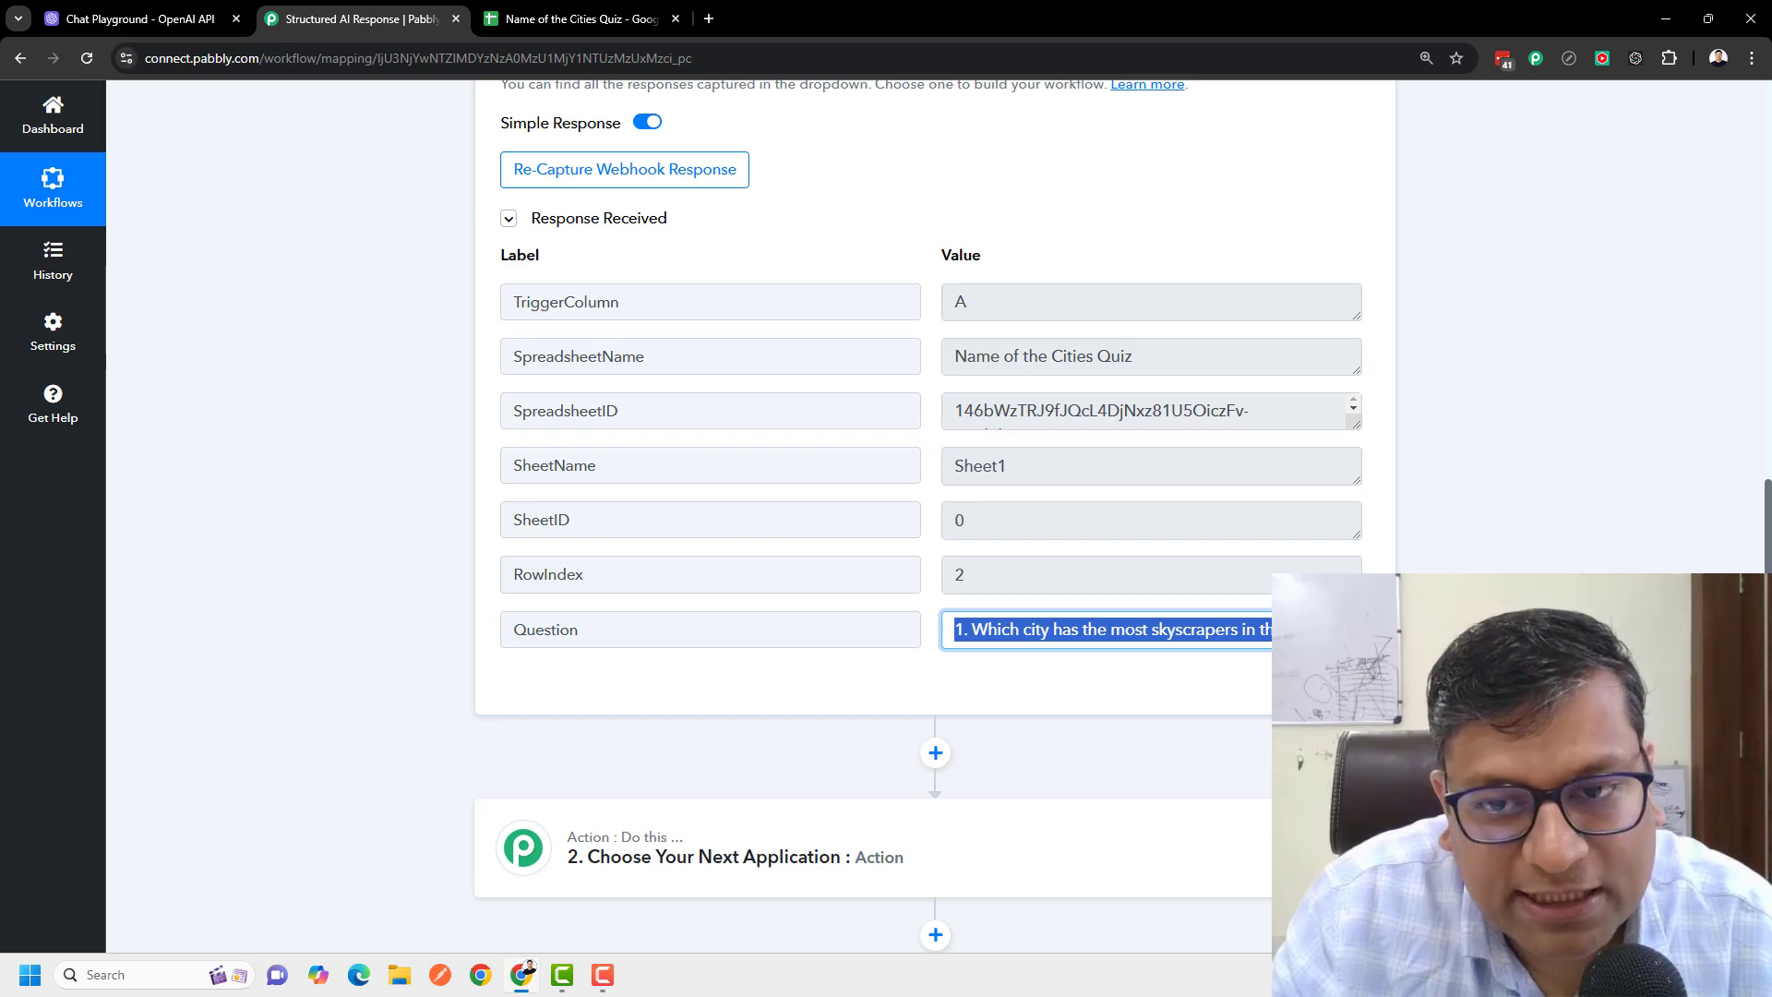
click(1283, 630)
drag(1151, 364, 900, 360)
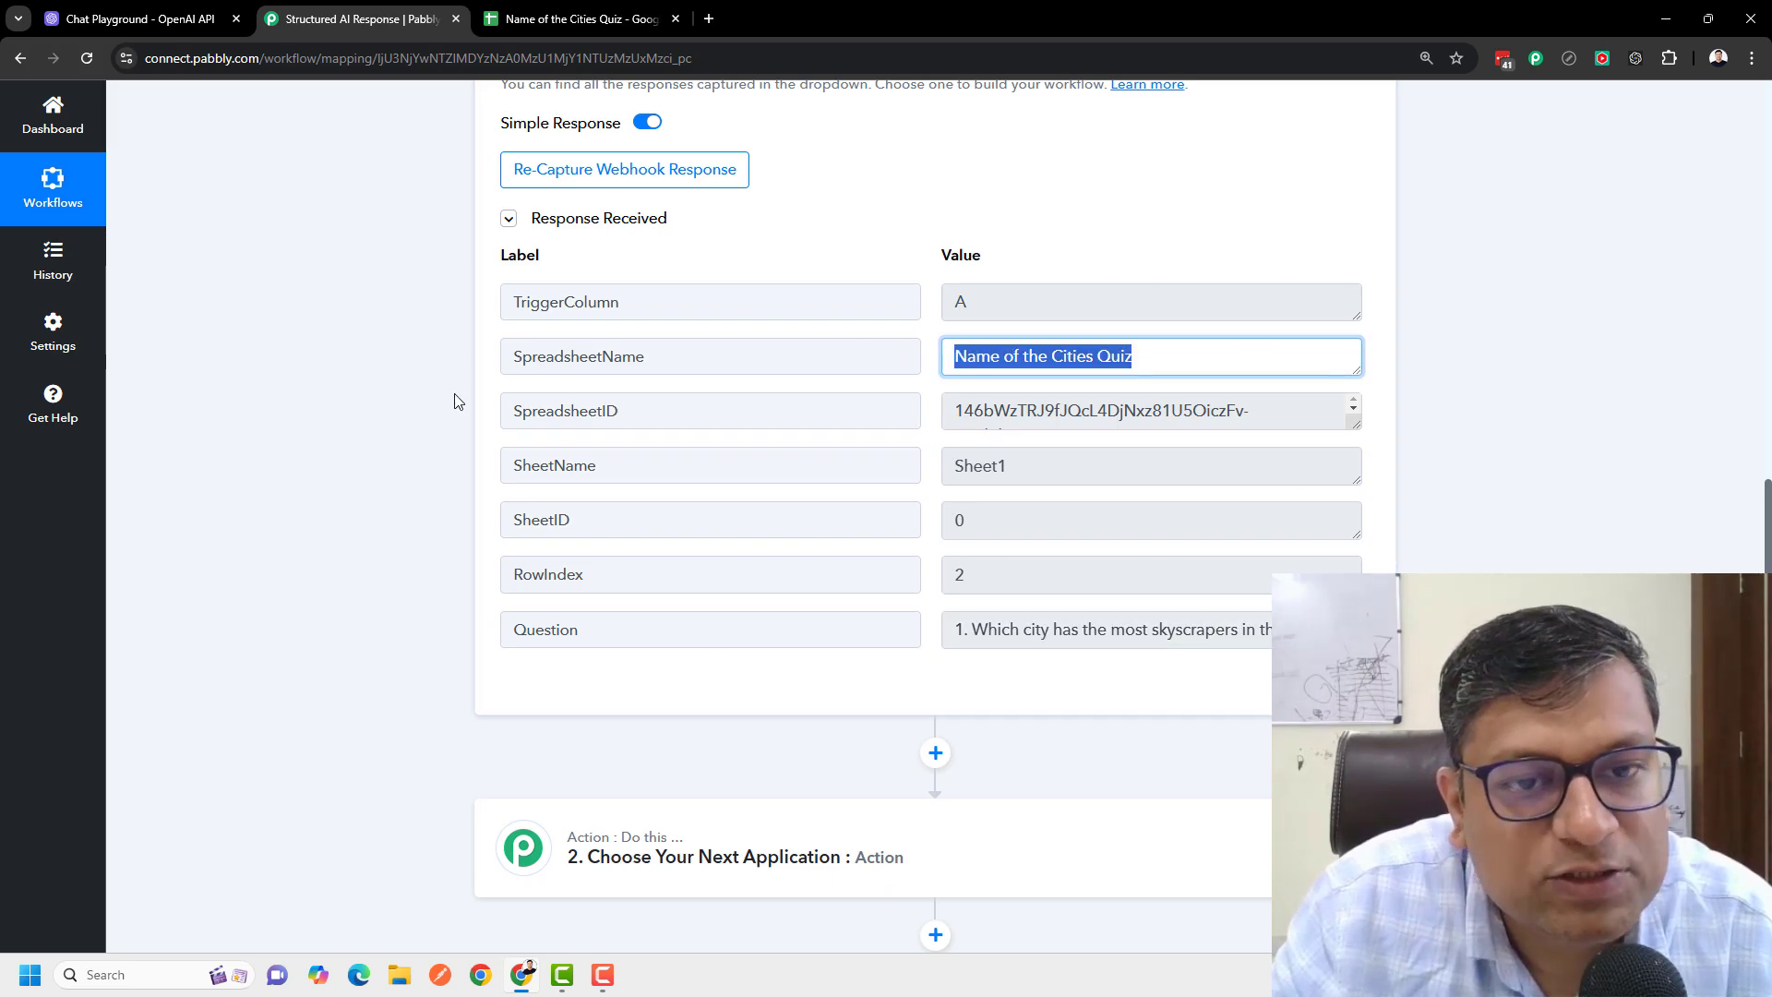
click(336, 503)
scroll(352, 539, down, 2)
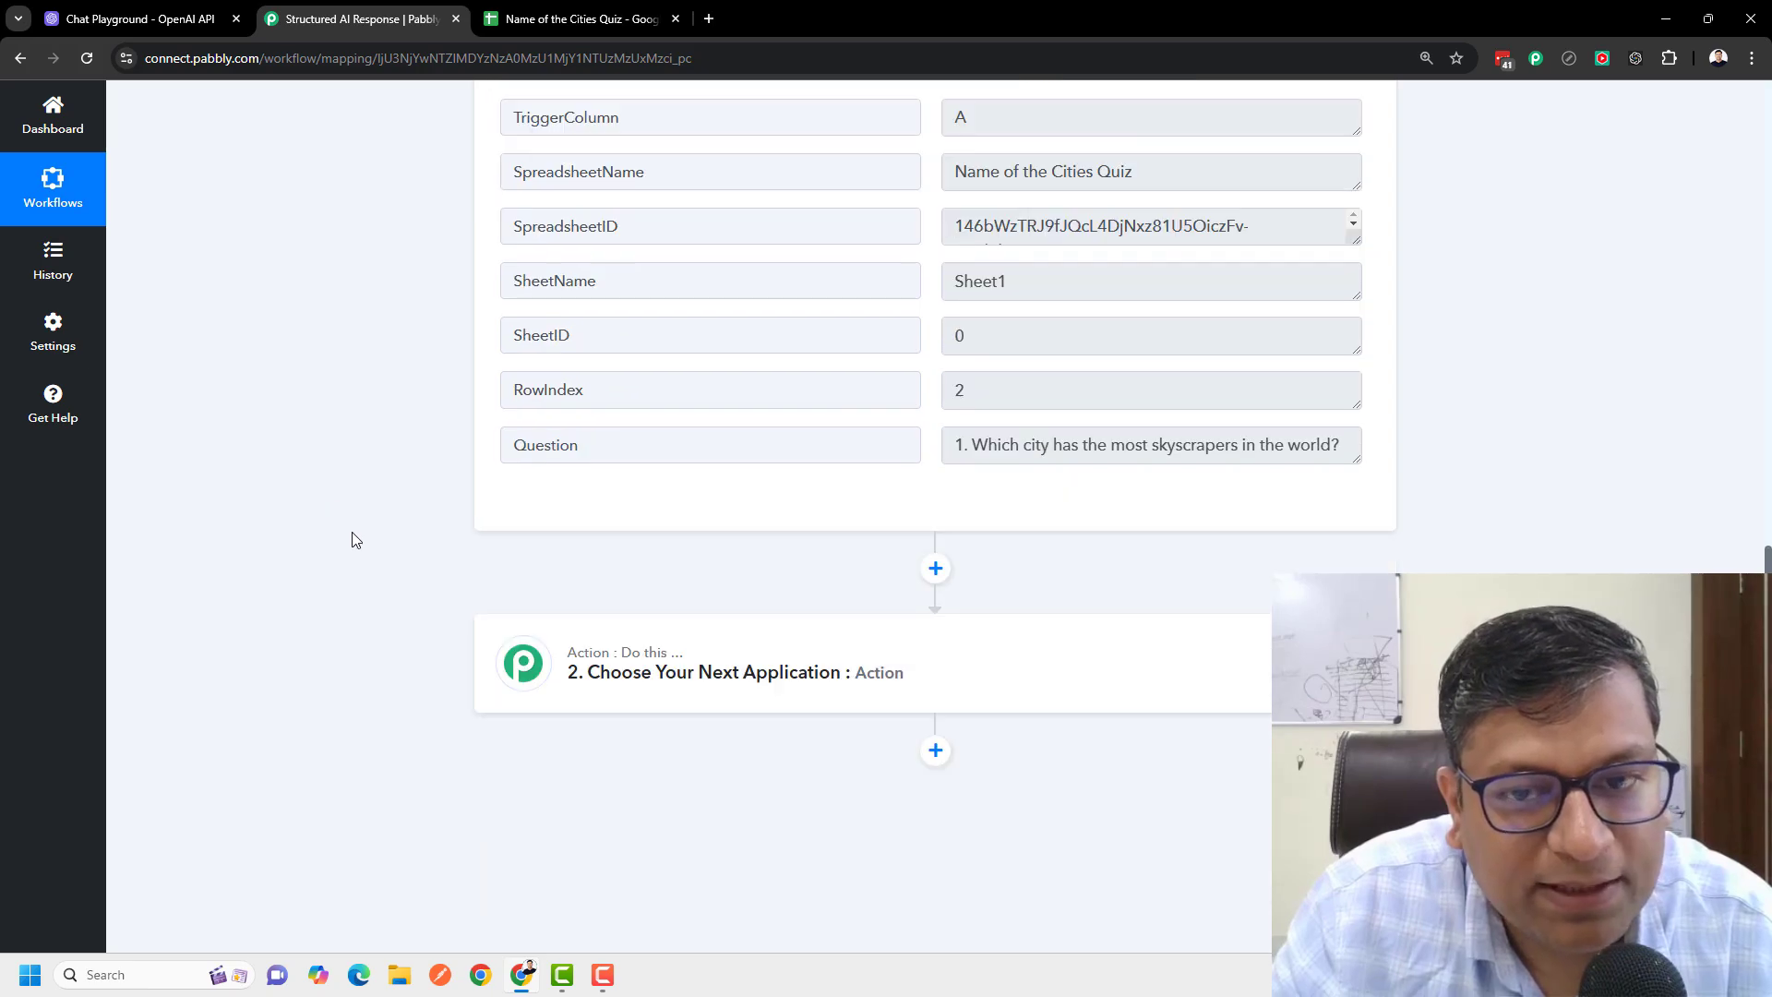
Step: Set the workflow's action to OpenAI (ChatGPT, DALL-E, Whisper) with the ChatGPT (Advanced) event
click(859, 674)
scroll(720, 532, up, 3)
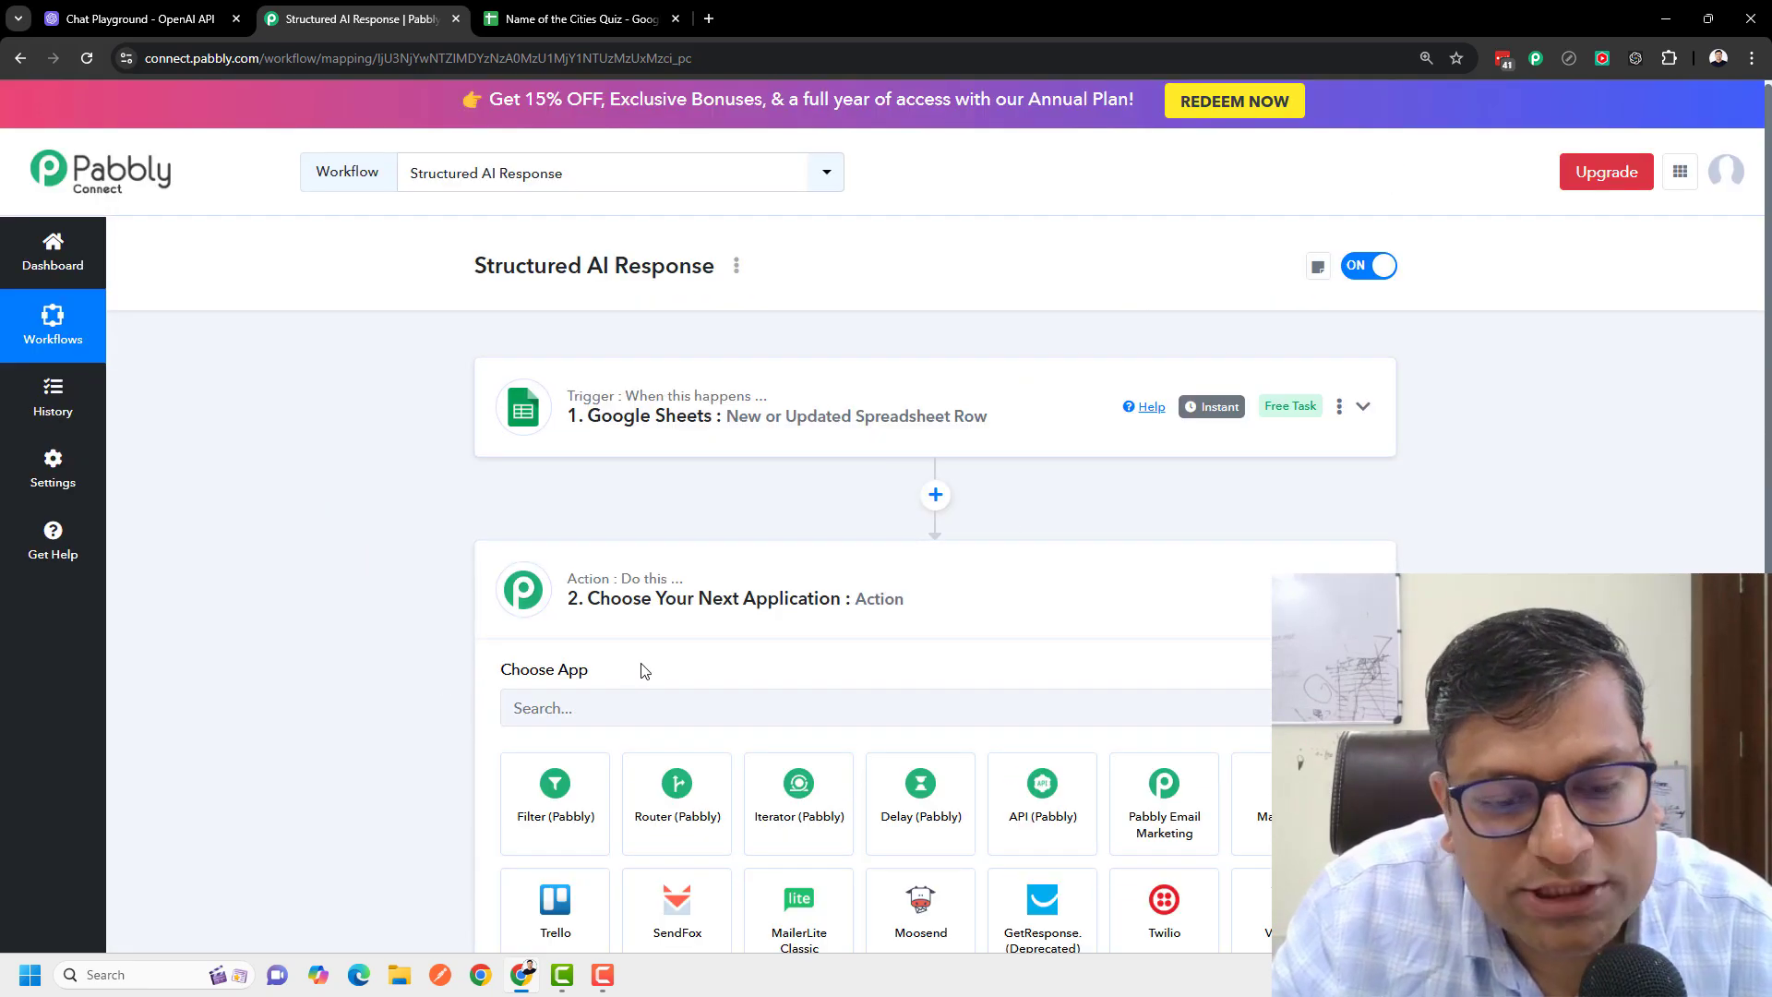
click(600, 706)
text(penai)
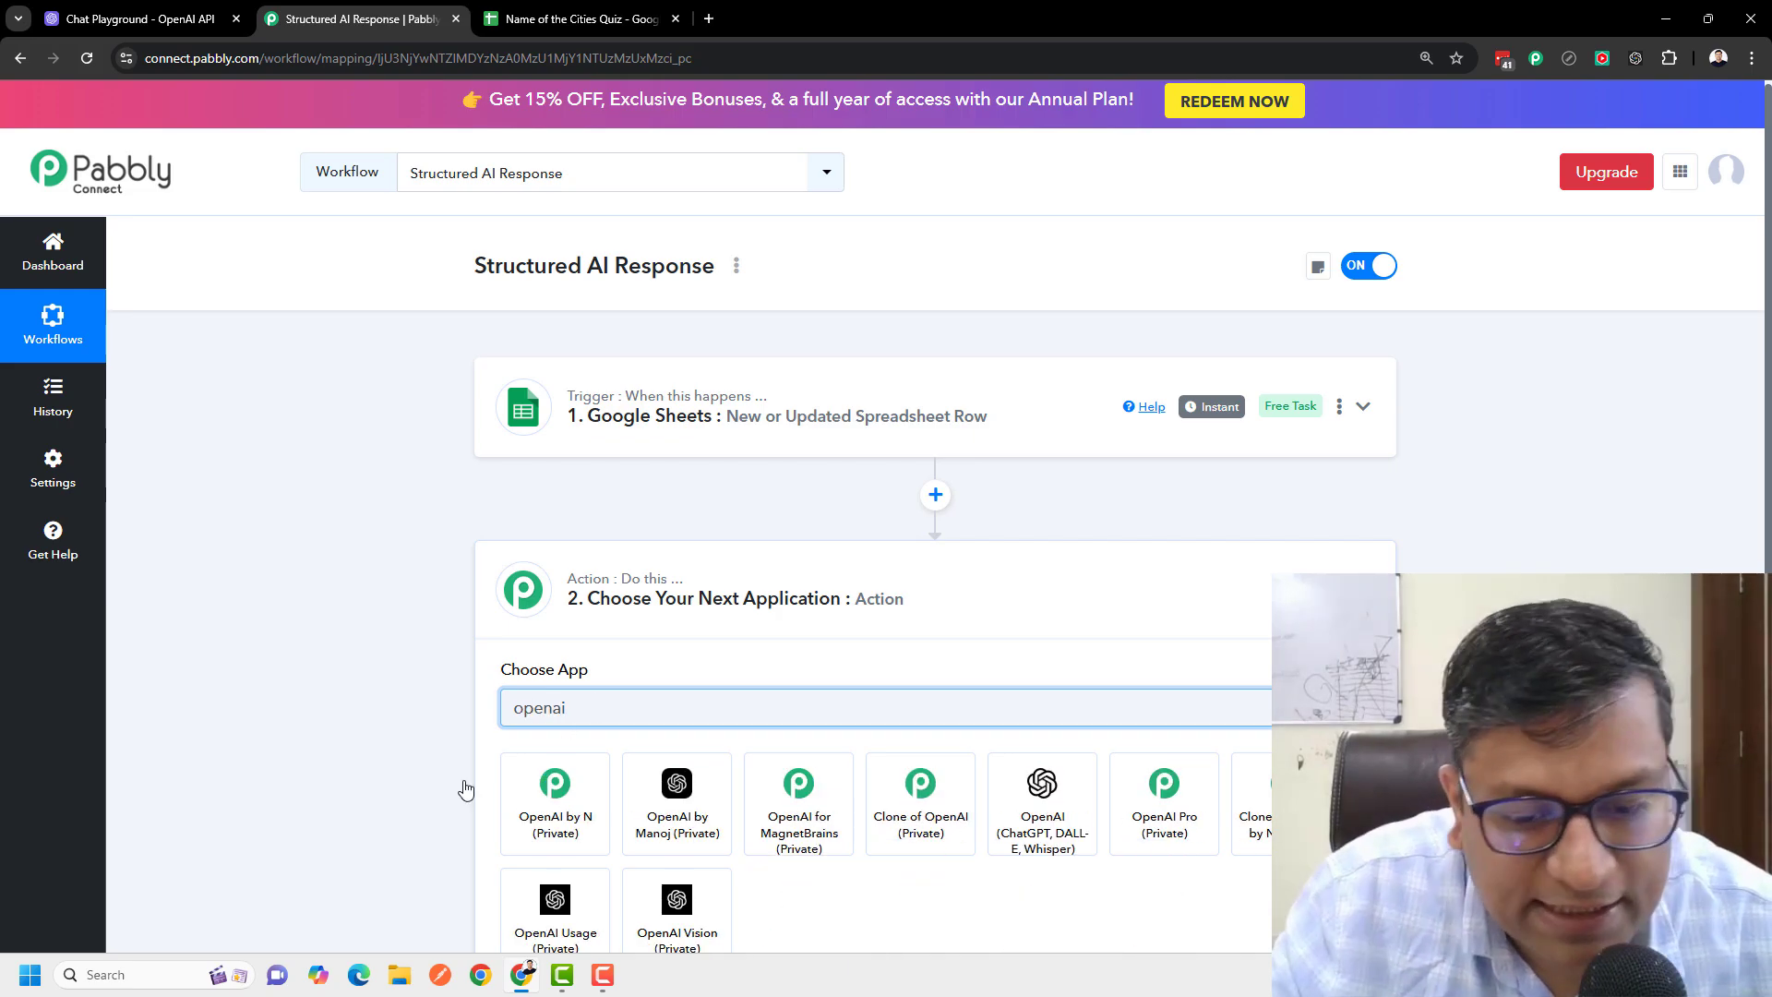
scroll(309, 743, down, 1)
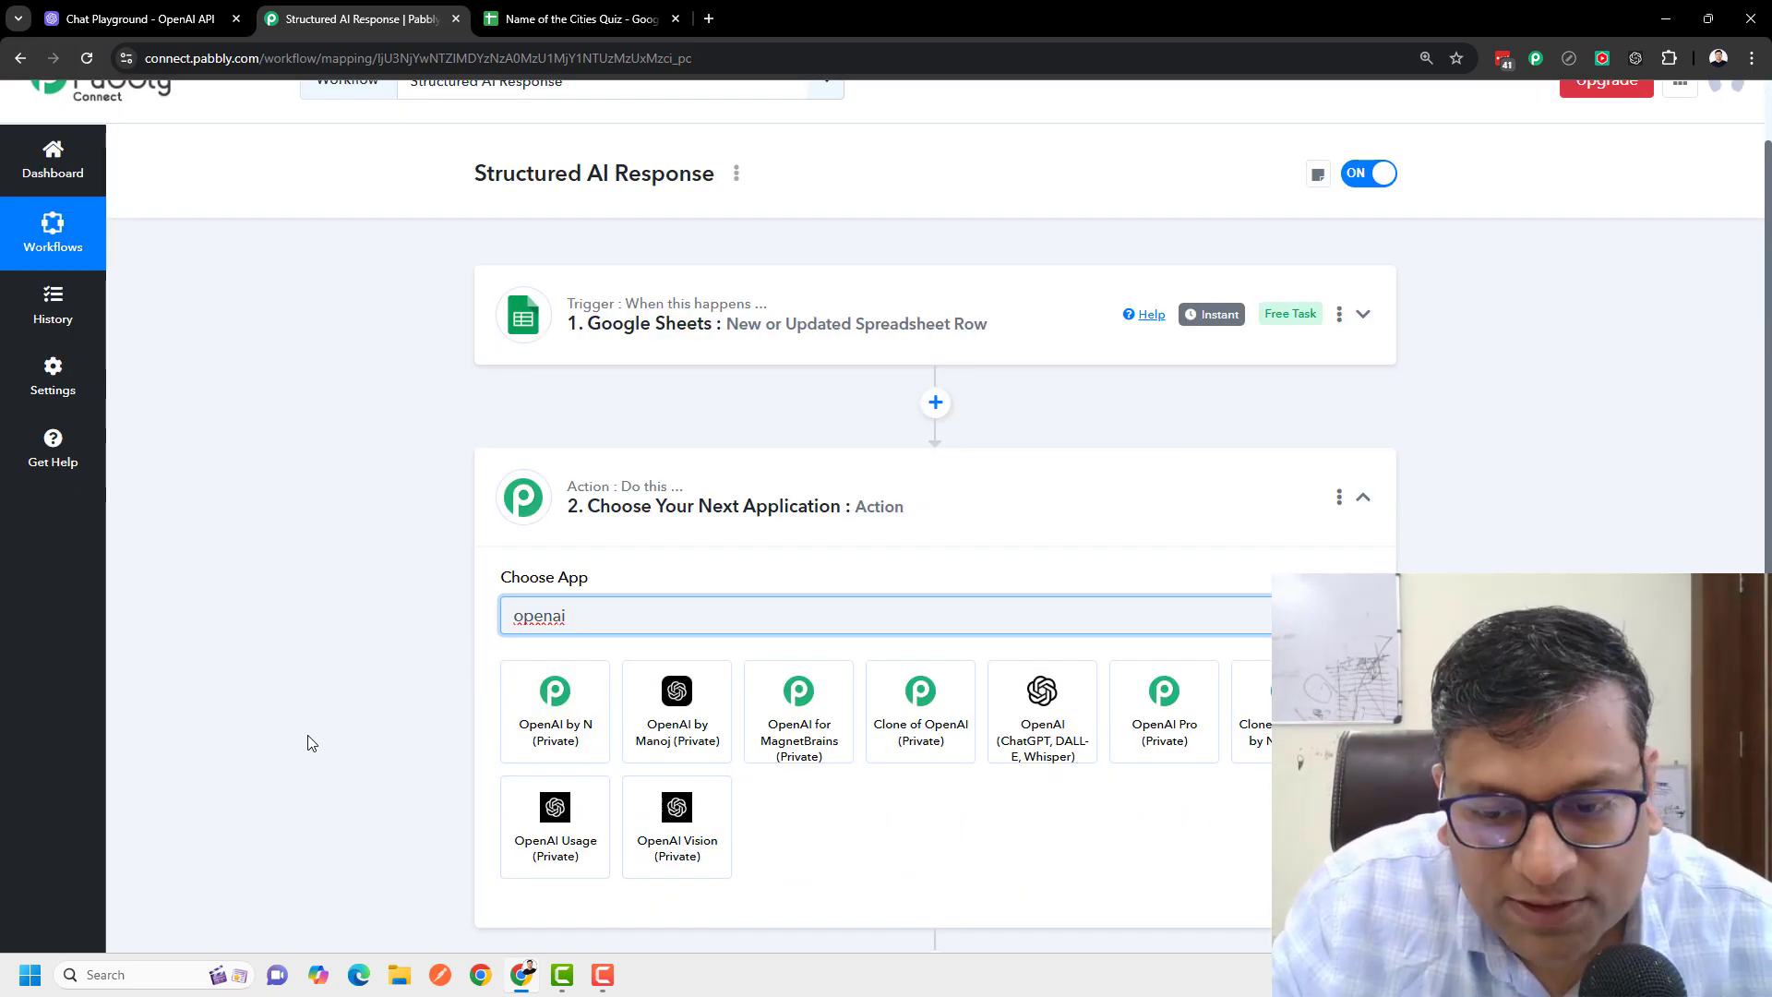
click(1040, 747)
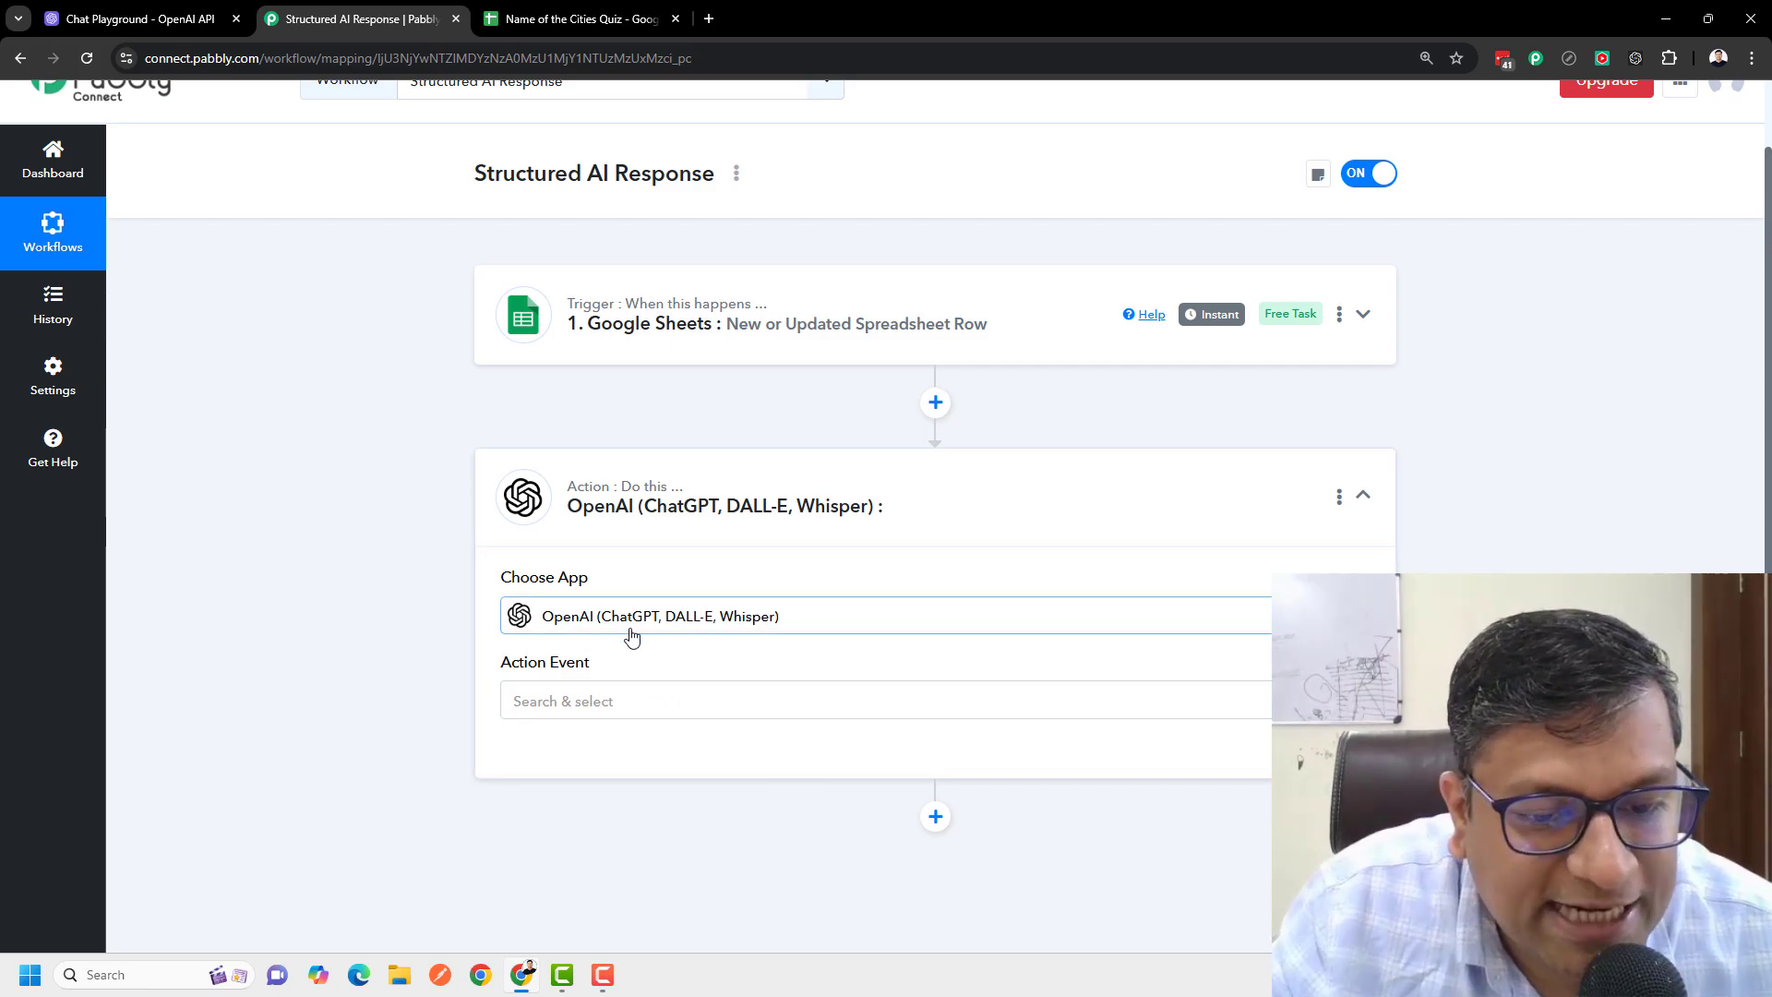
click(624, 700)
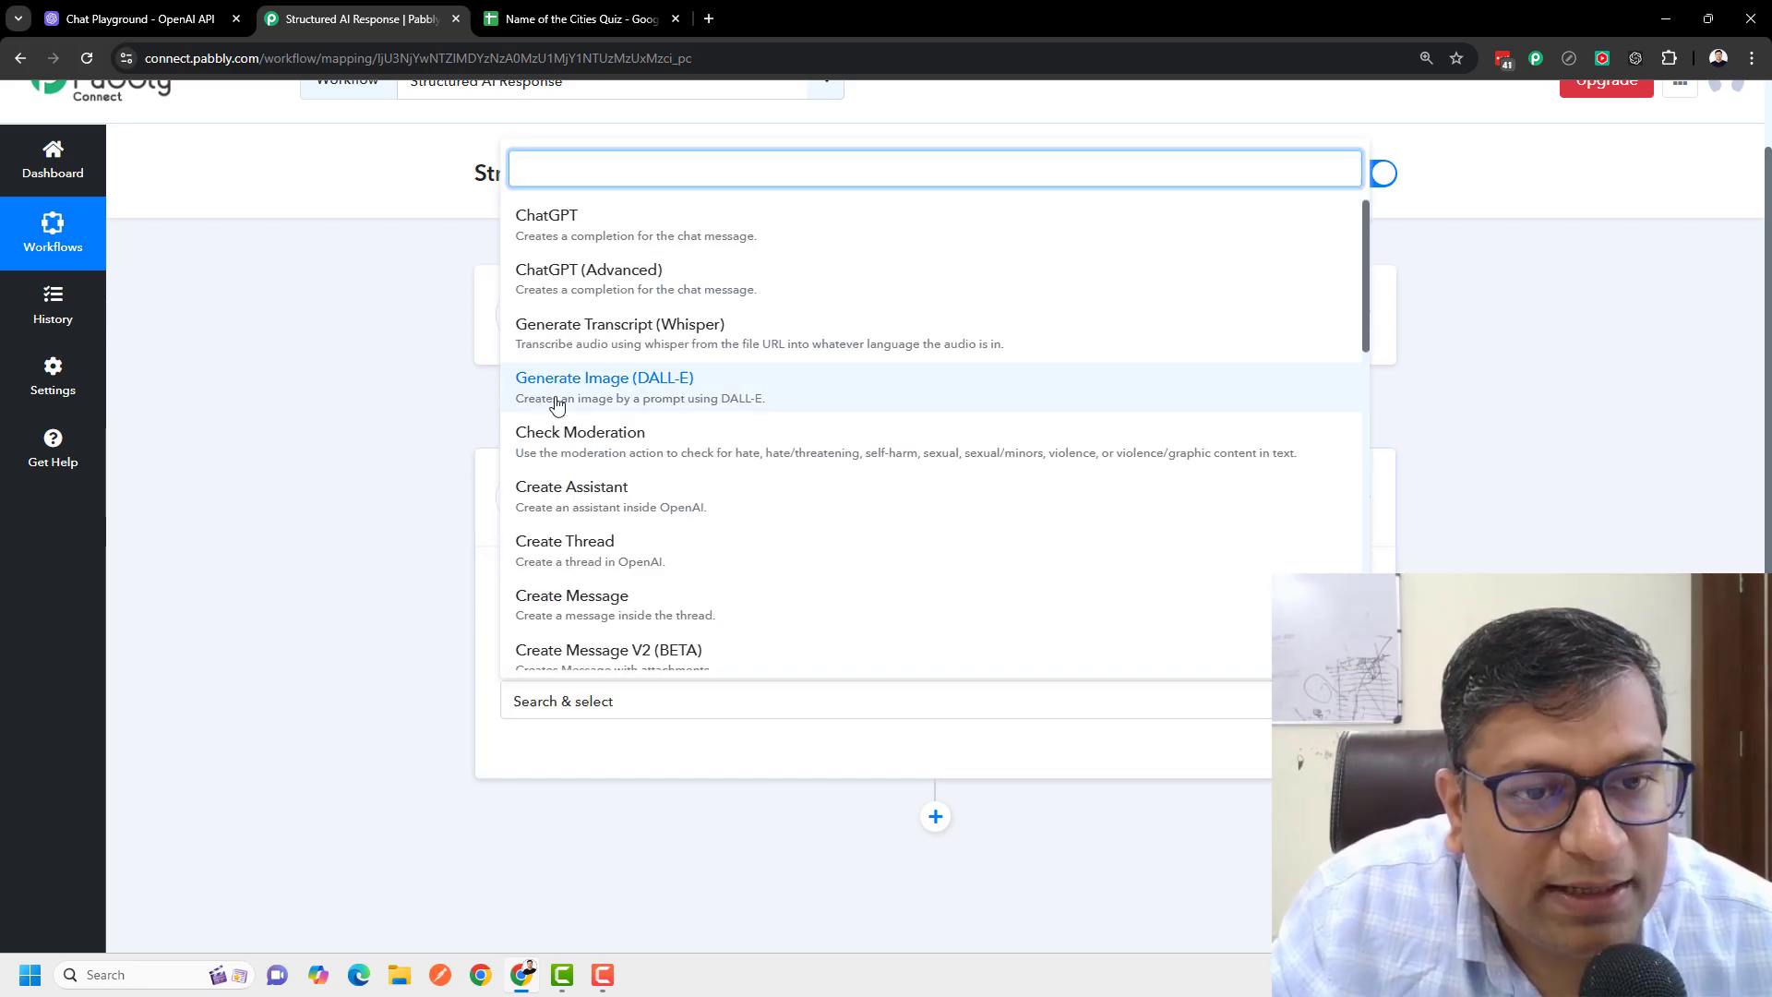
click(585, 277)
scroll(296, 633, down, 2)
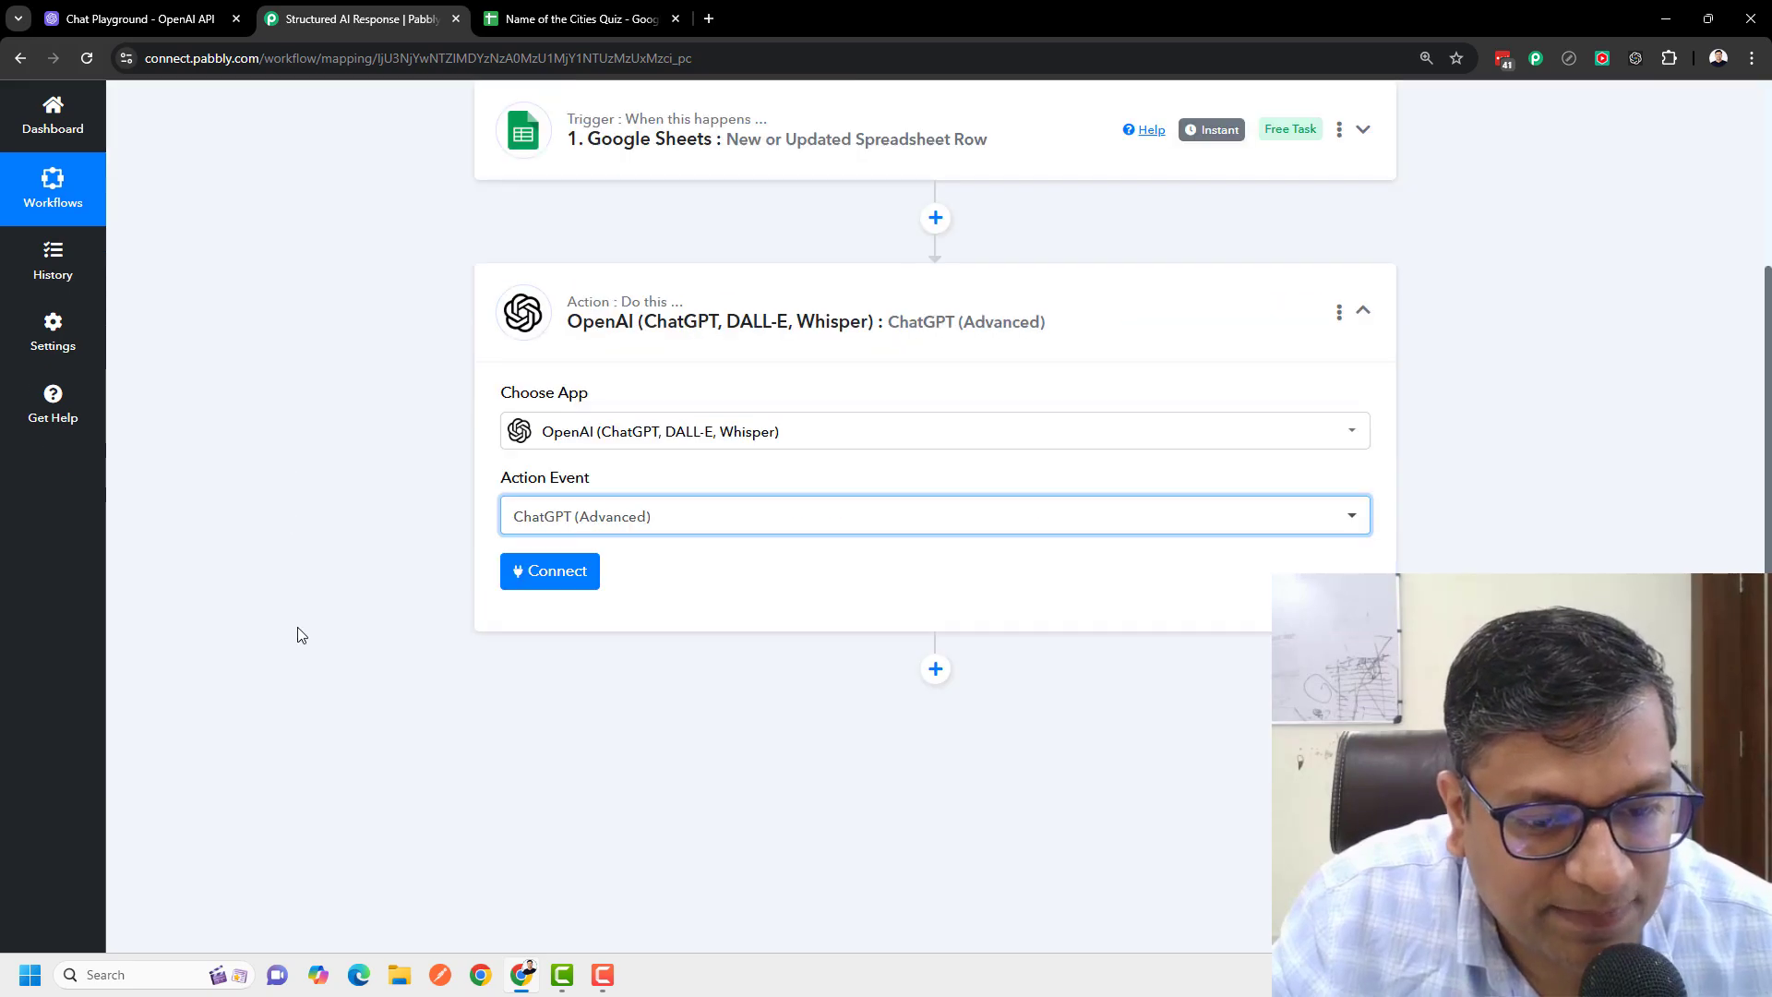
Step: Open the OpenAI action's connection settings, choose to add a new connection, view OpenAI's API keys page and return to the workflow
click(557, 580)
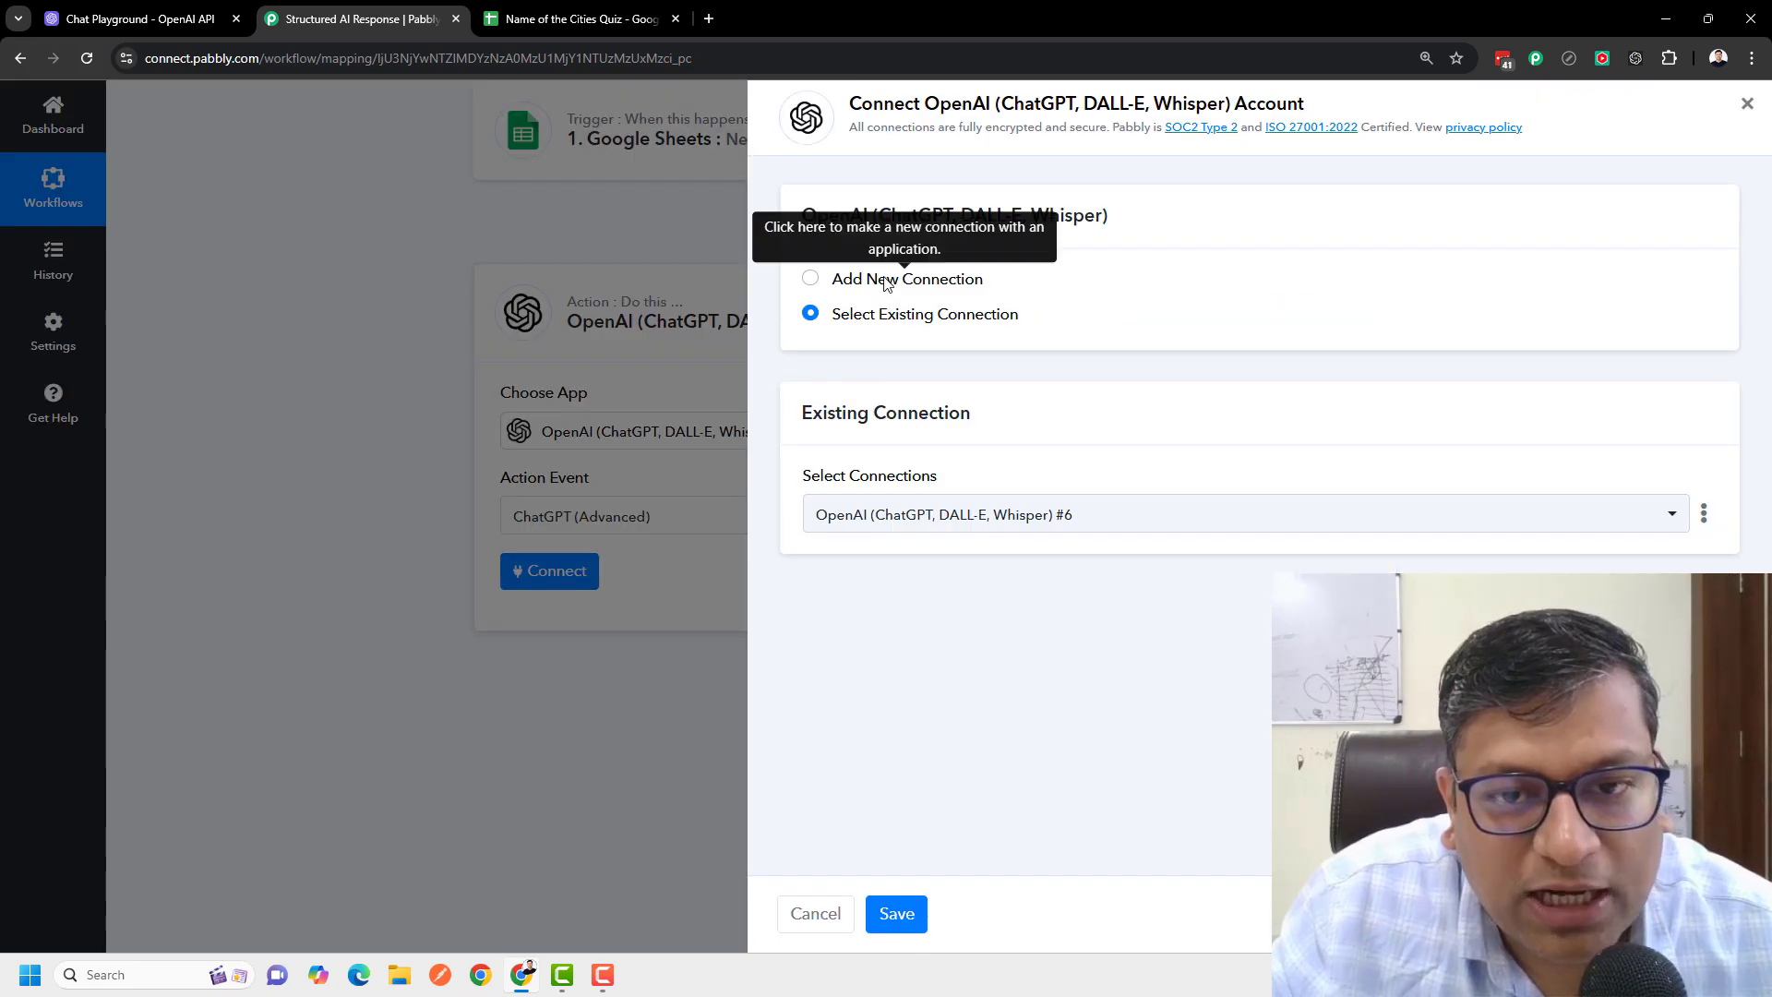
click(811, 277)
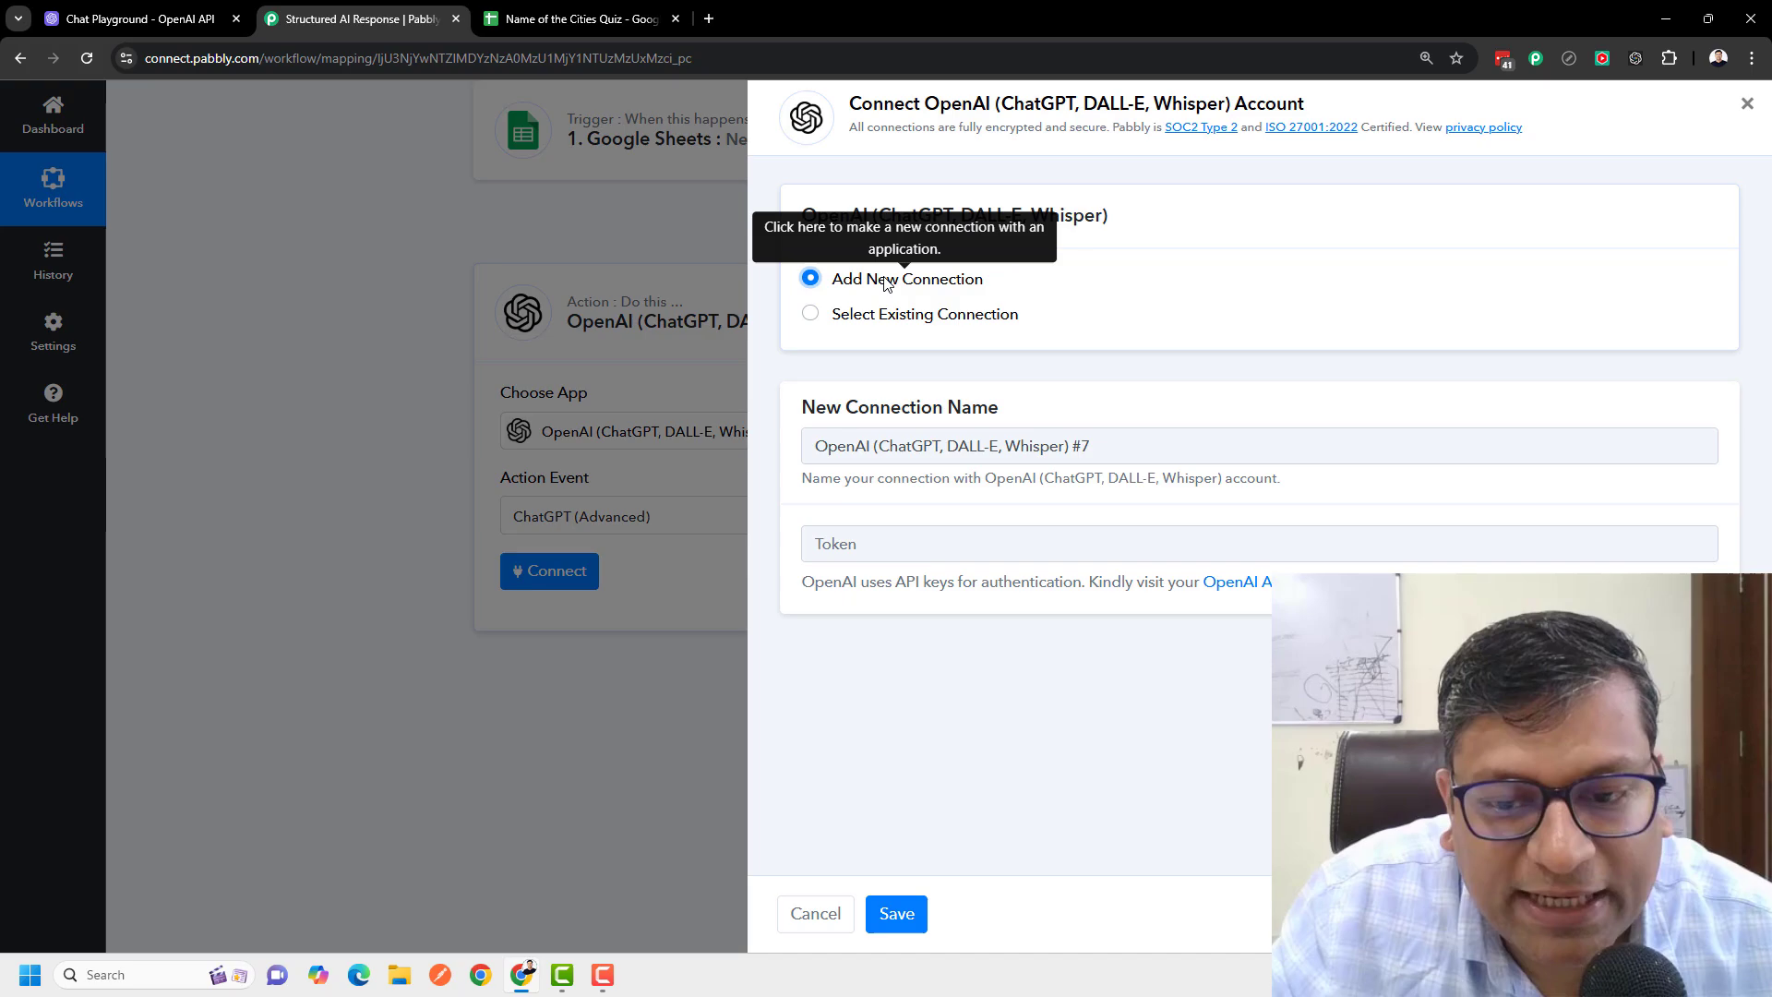
click(1254, 583)
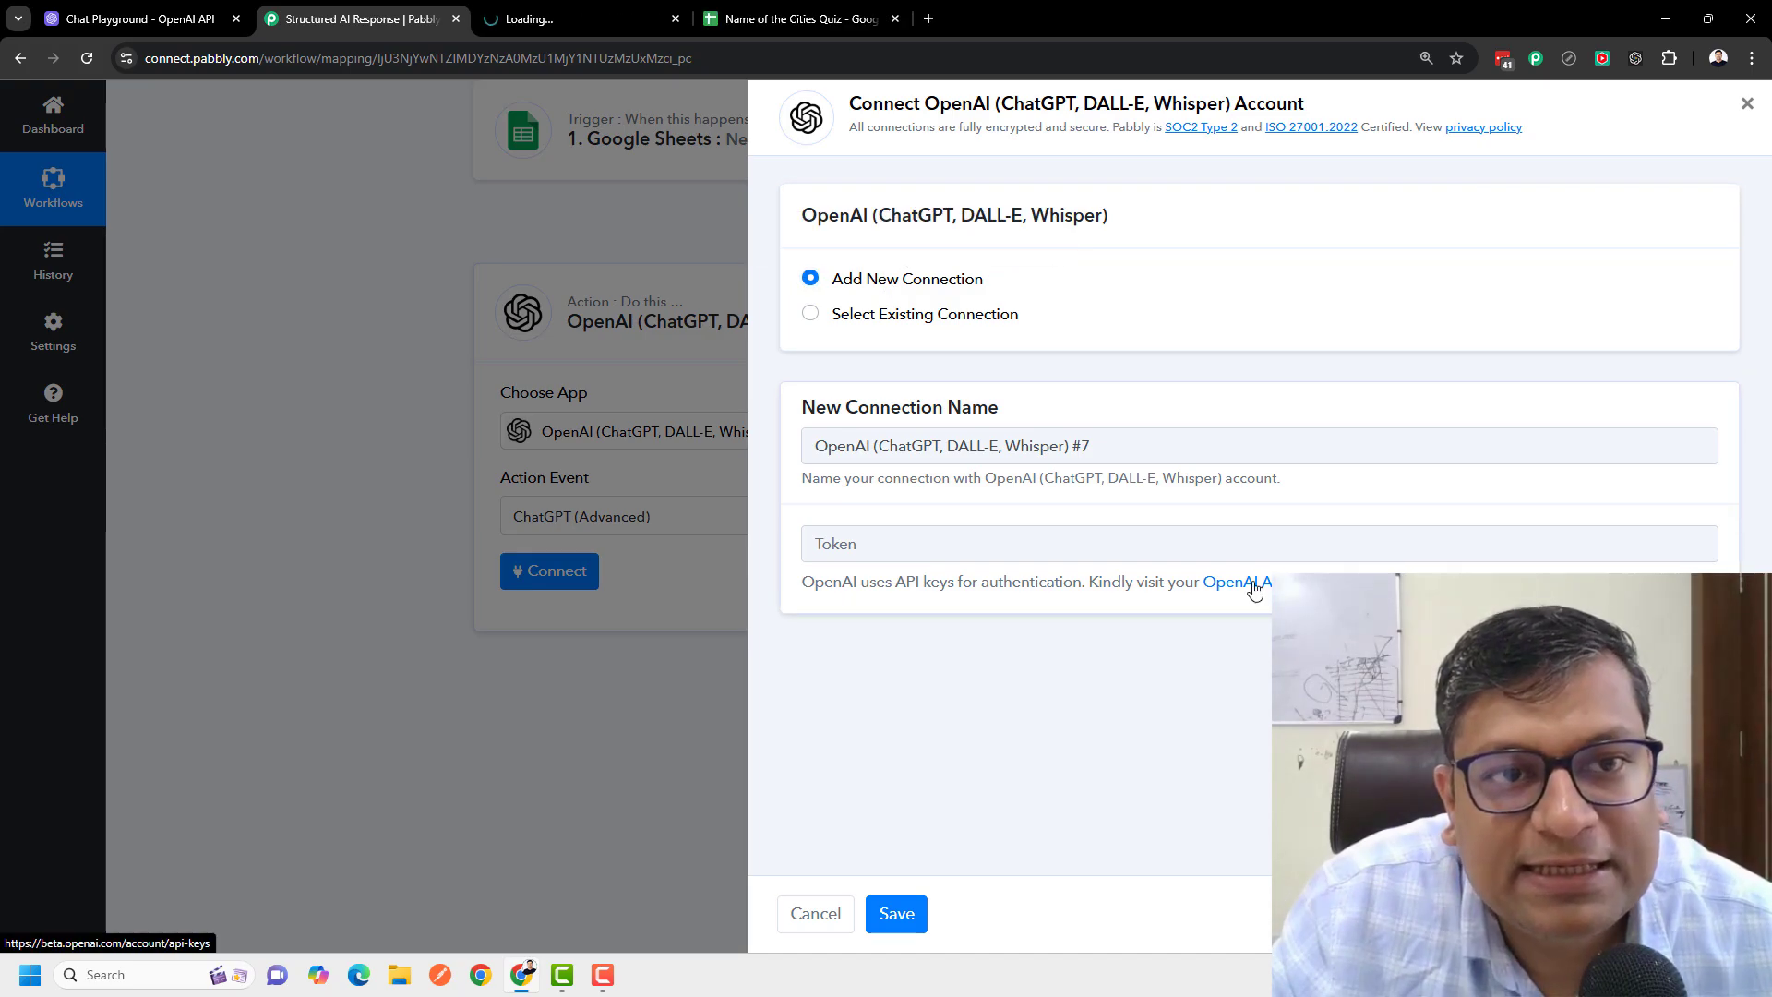
click(573, 19)
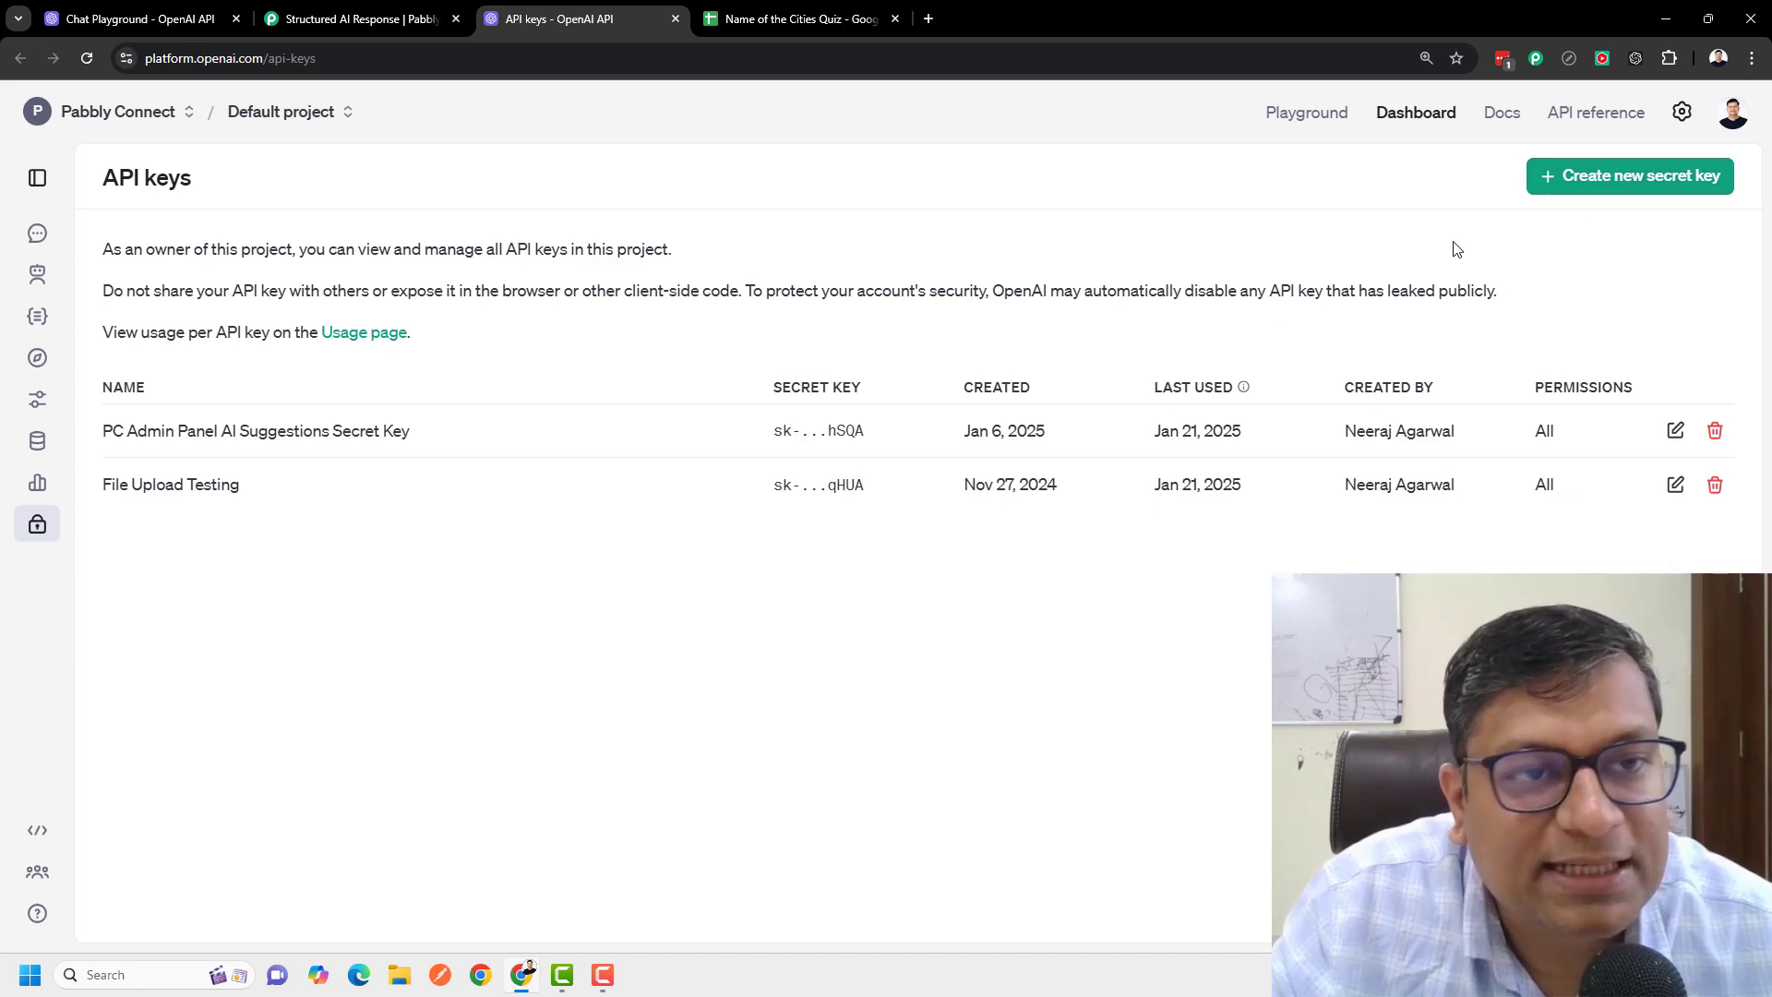
click(416, 13)
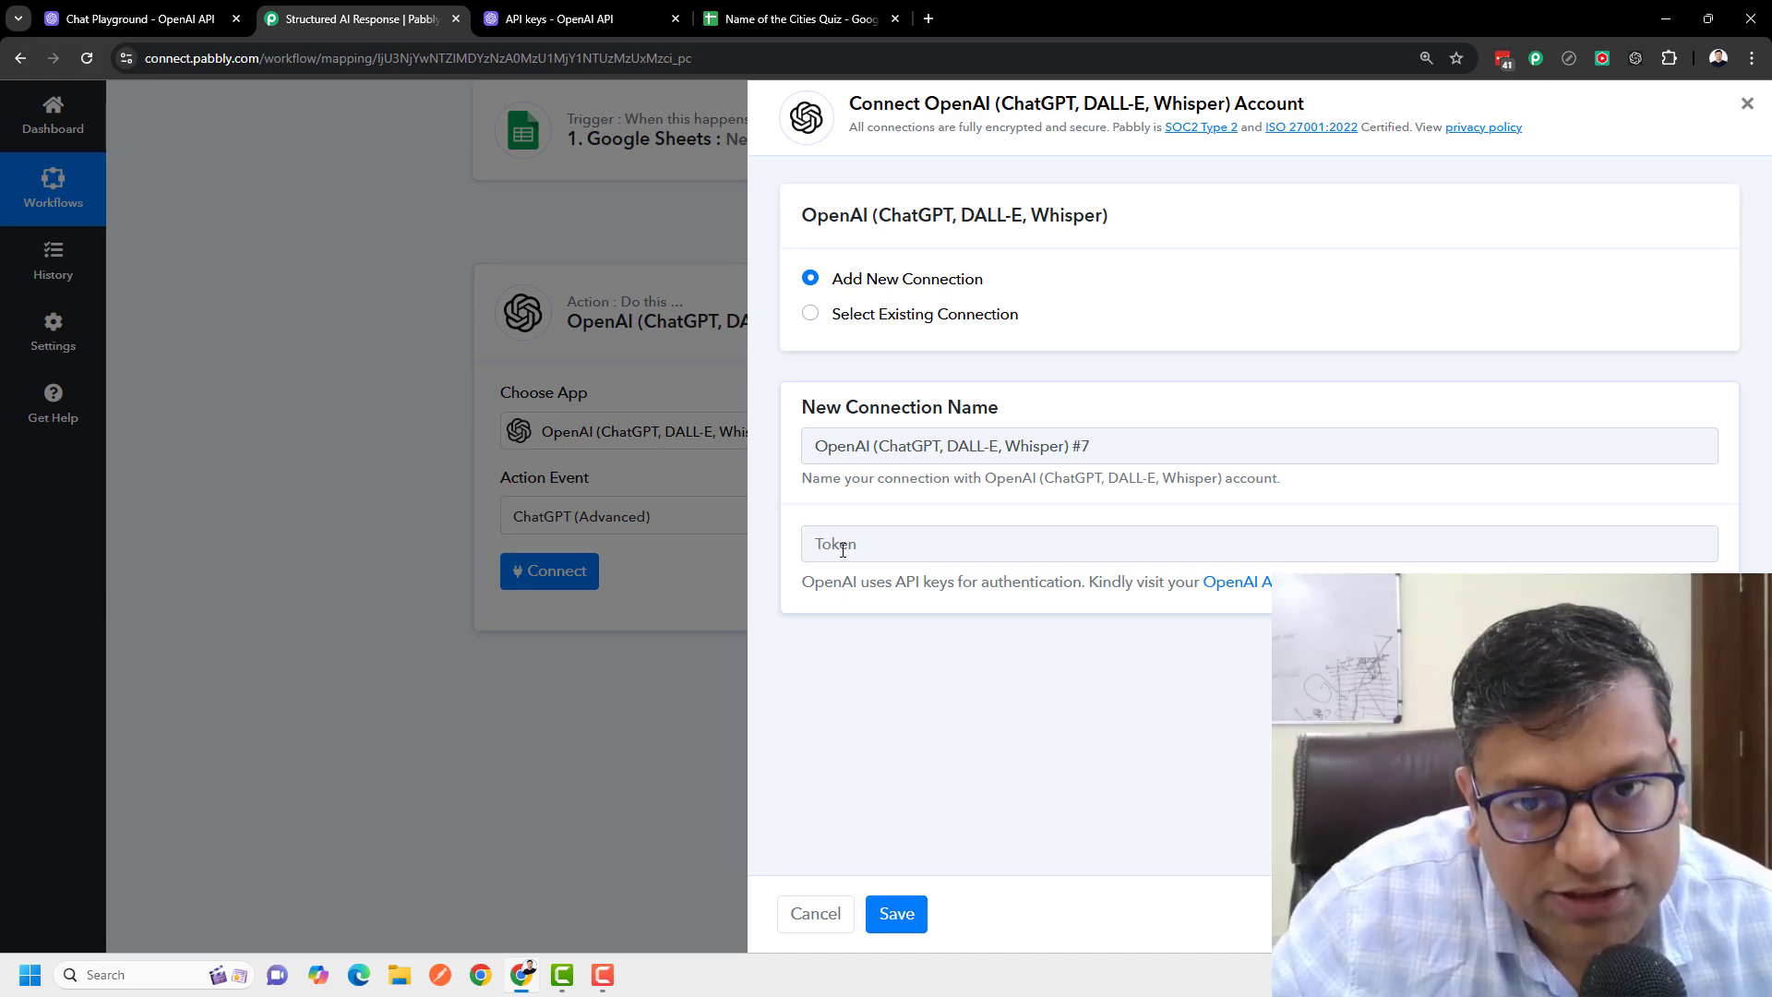
Step: Connect the action with the existing connection OpenAI (ChatGPT, DALL-E, Whisper) #6 and review the ChatGPT fields
click(810, 313)
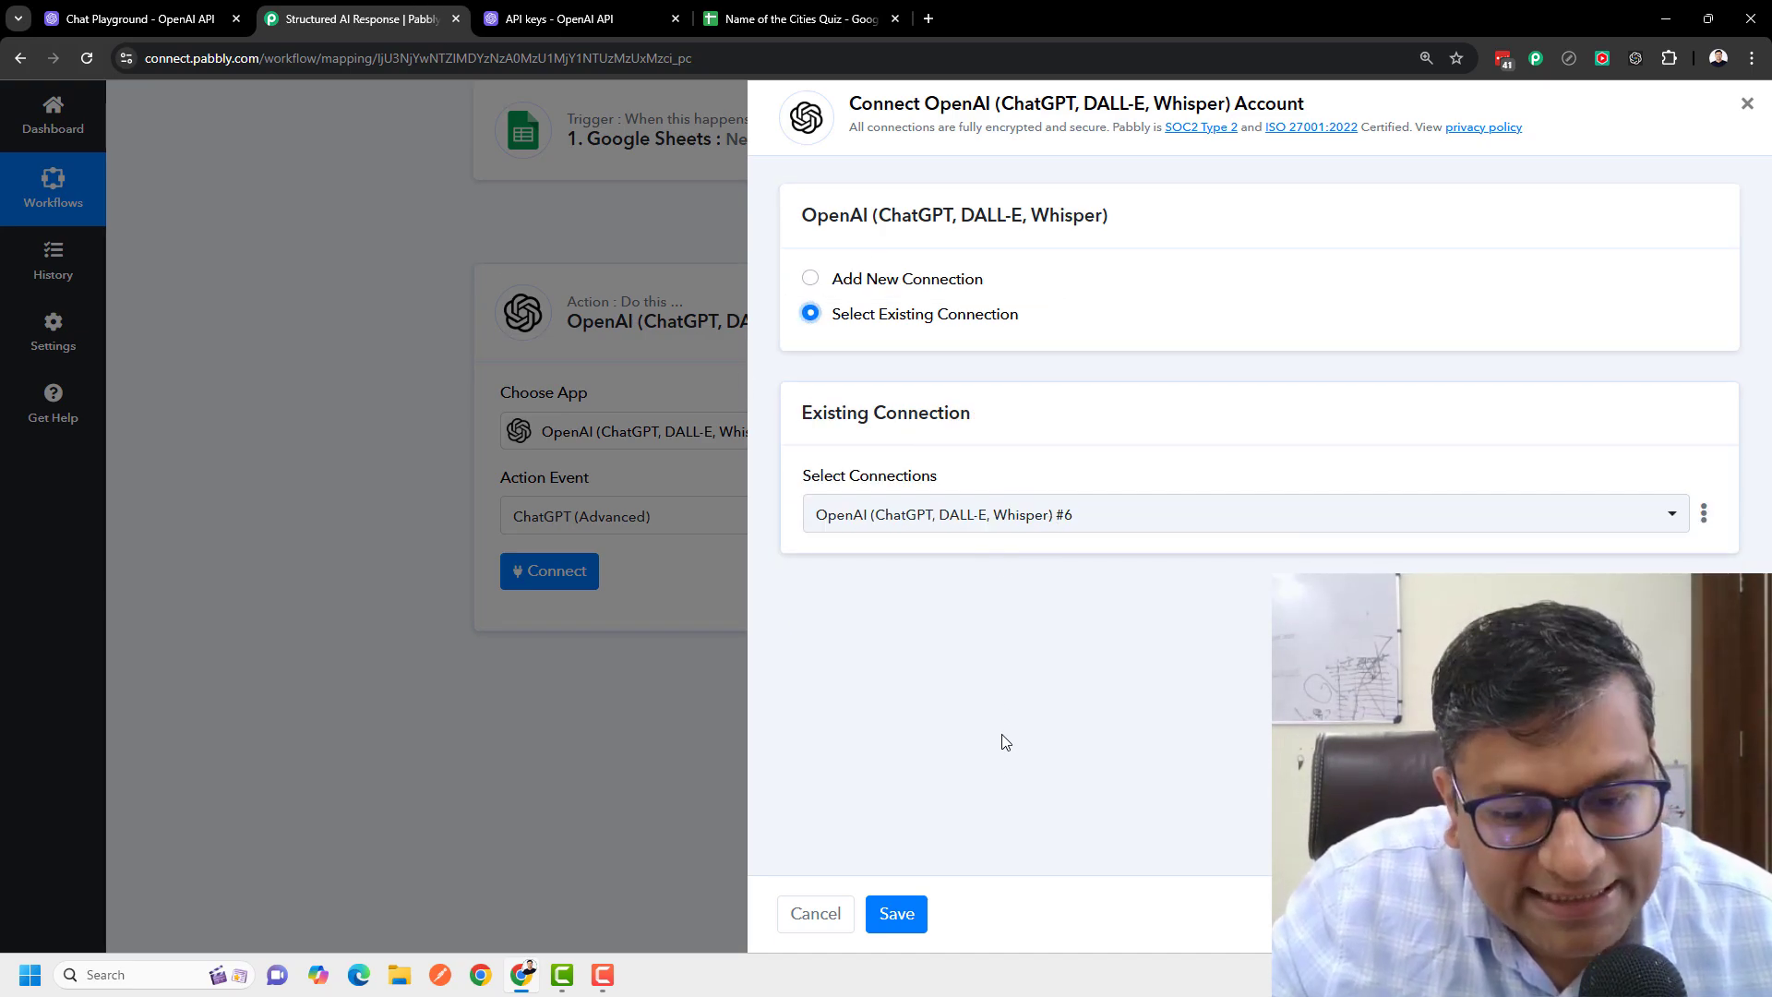
click(896, 913)
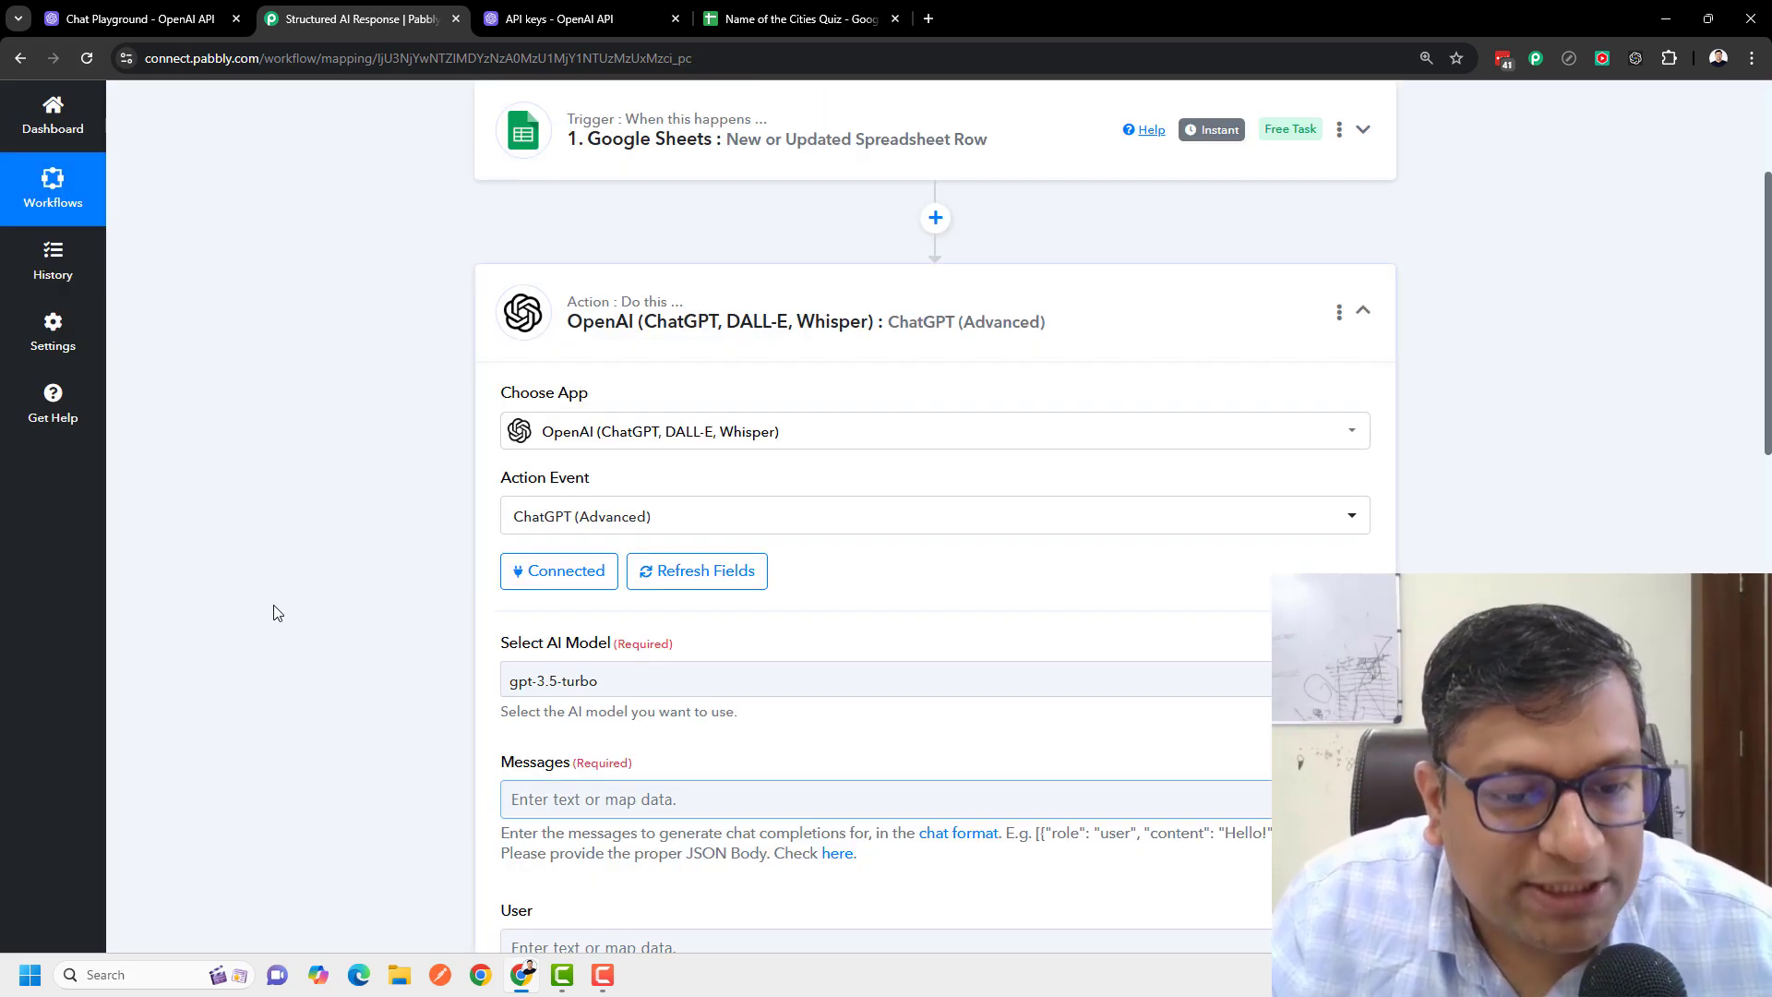
scroll(375, 444, down, 4)
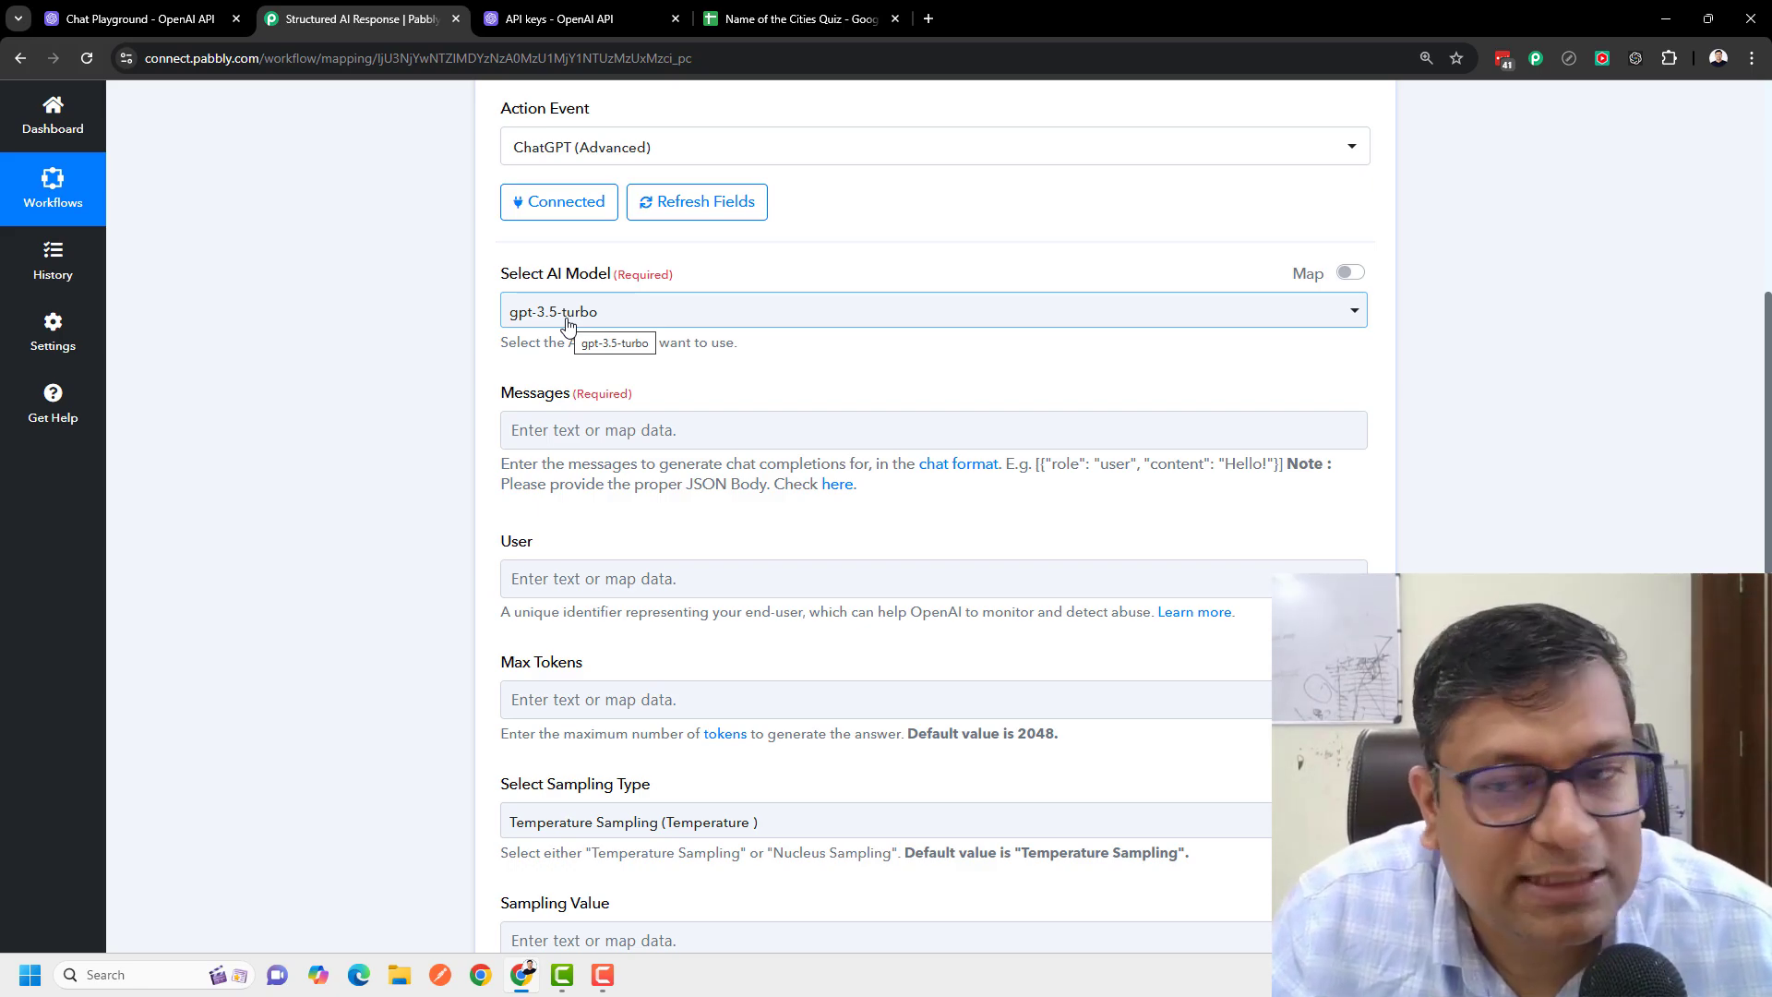
scroll(429, 323, down, 1)
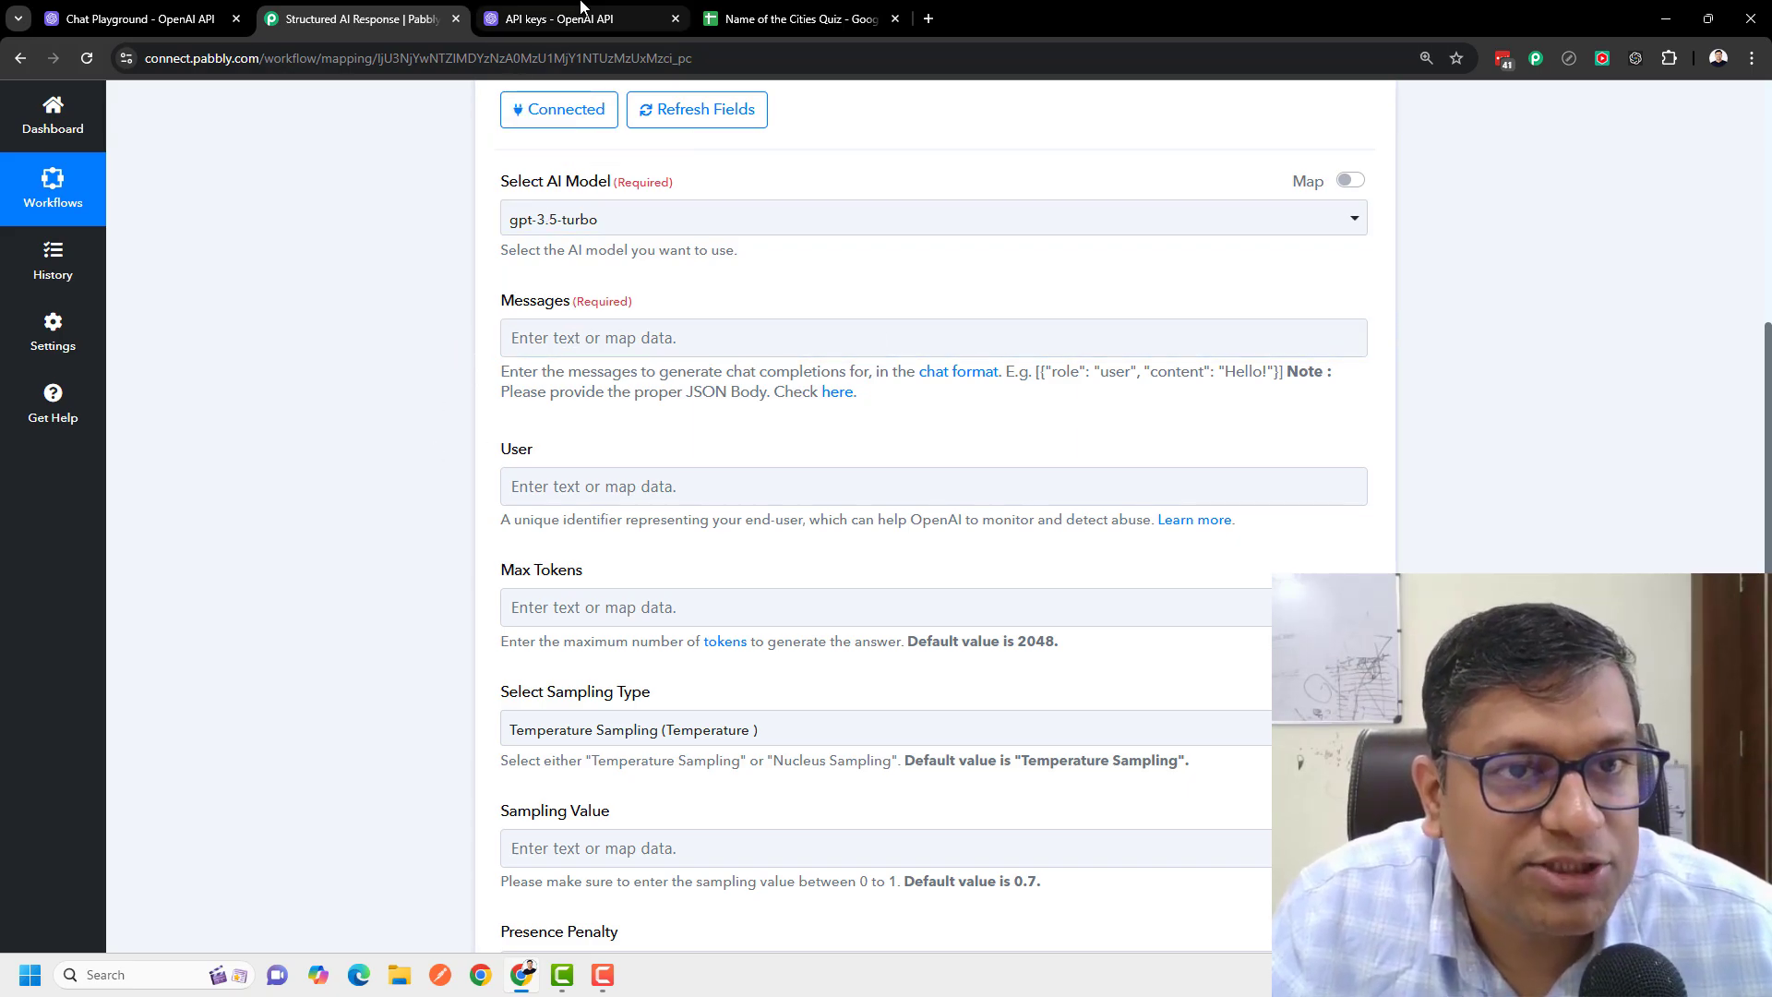
Step: Switch to the OpenAI Playground and examine the chat's curl code, including the assistant message with the city name
click(119, 11)
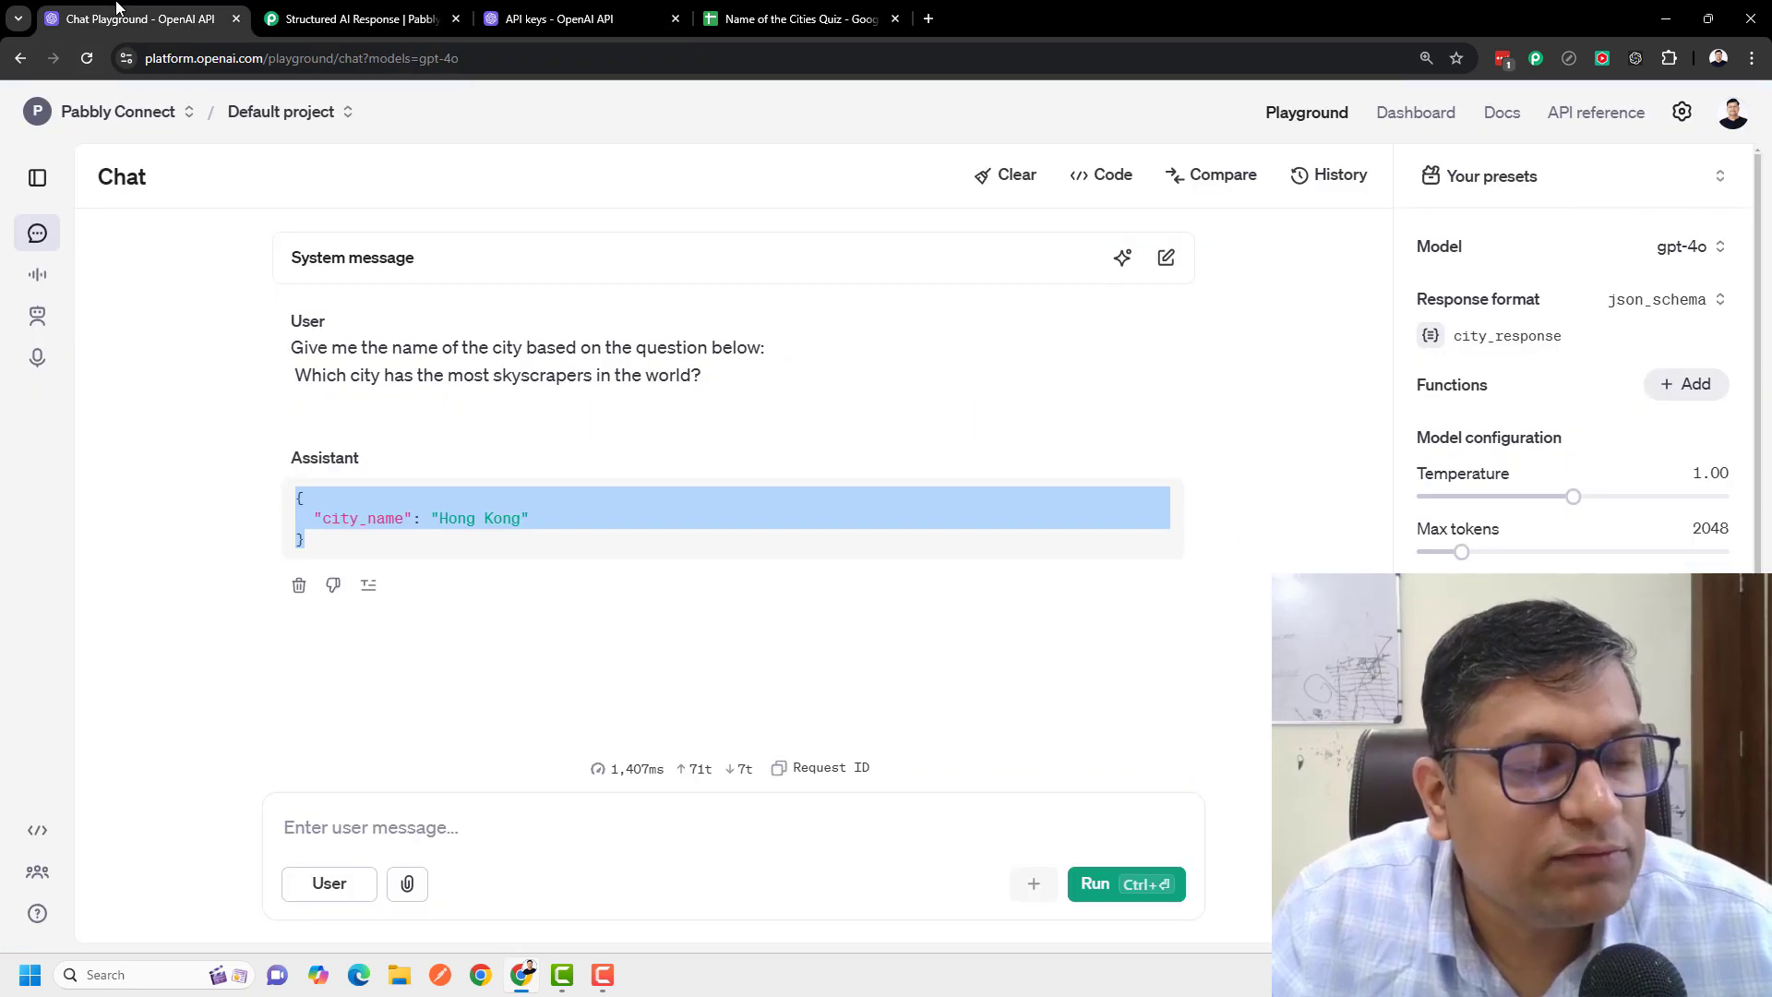
click(897, 377)
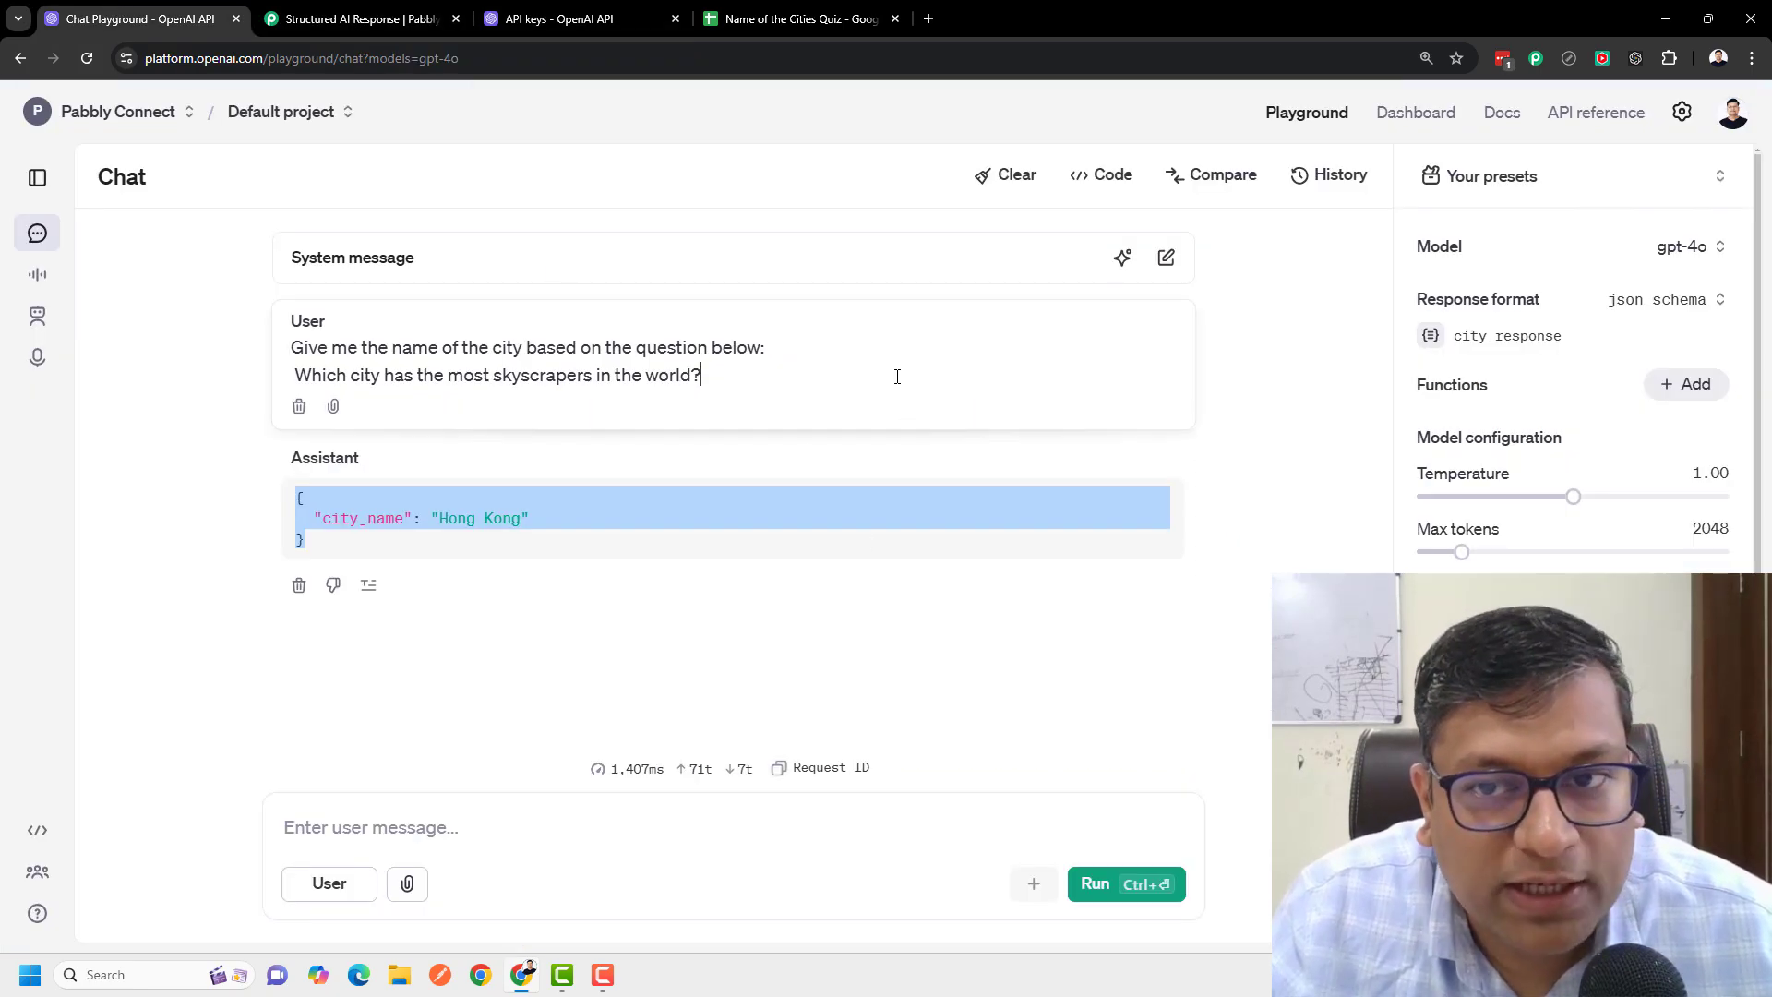
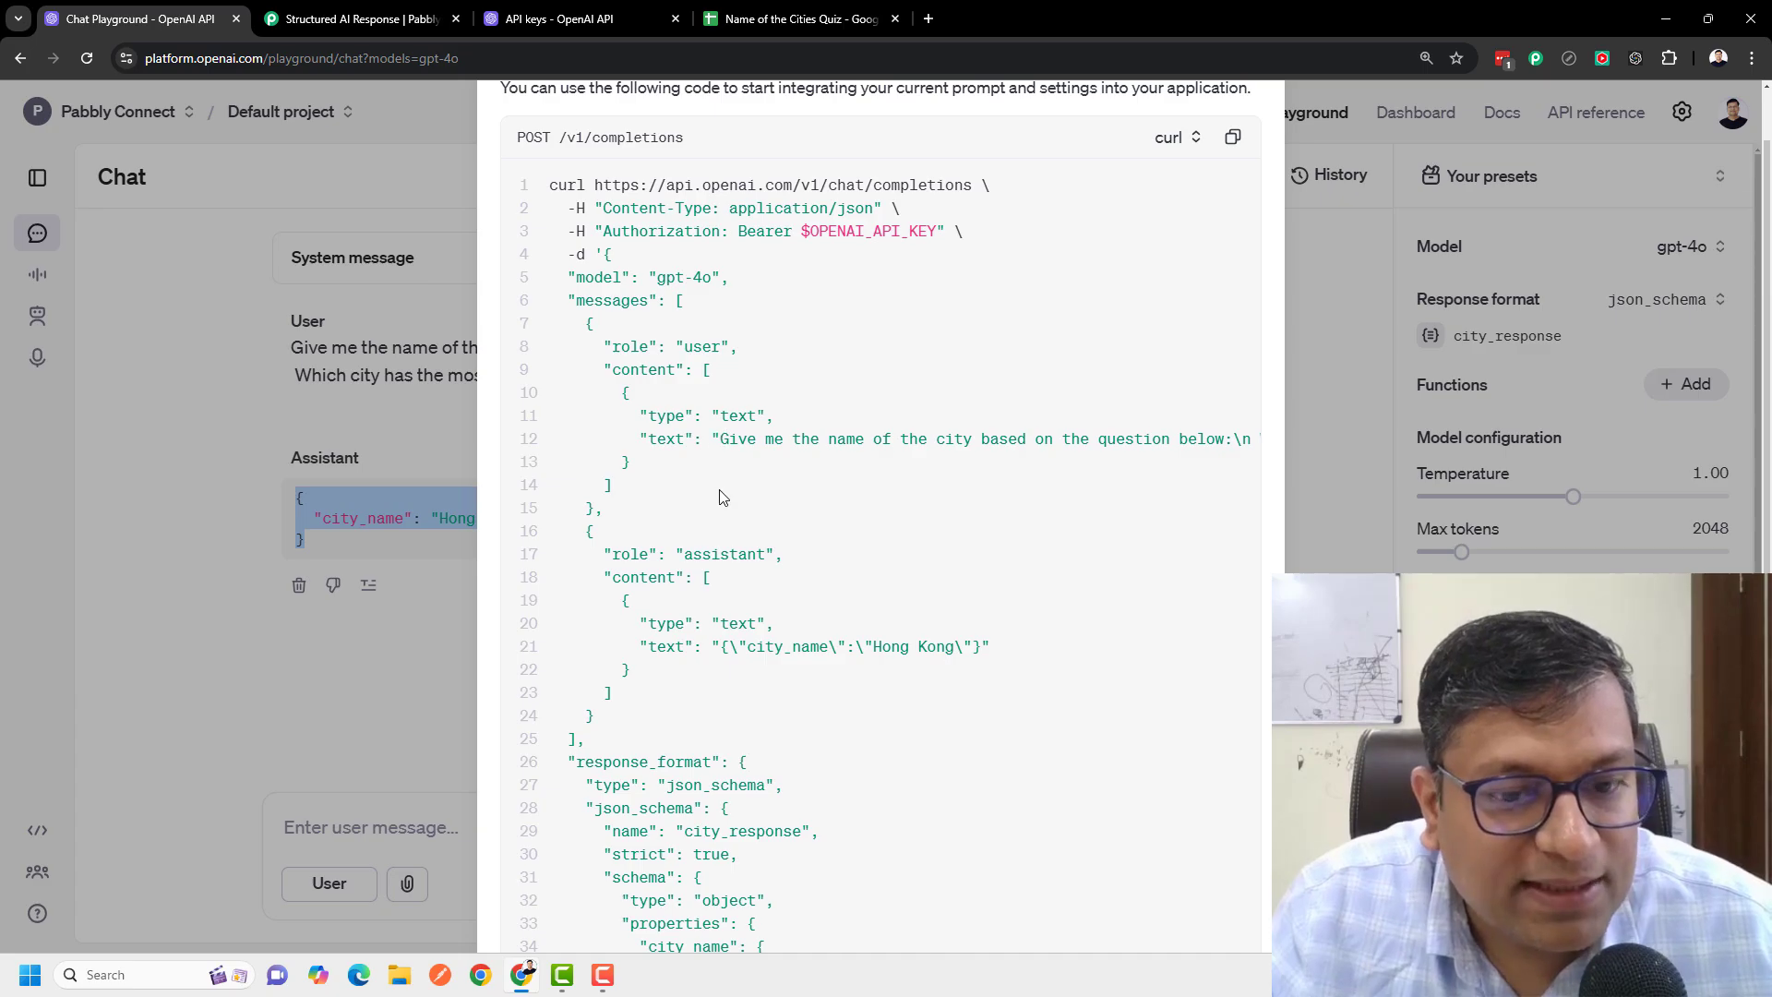
drag(726, 655, 976, 646)
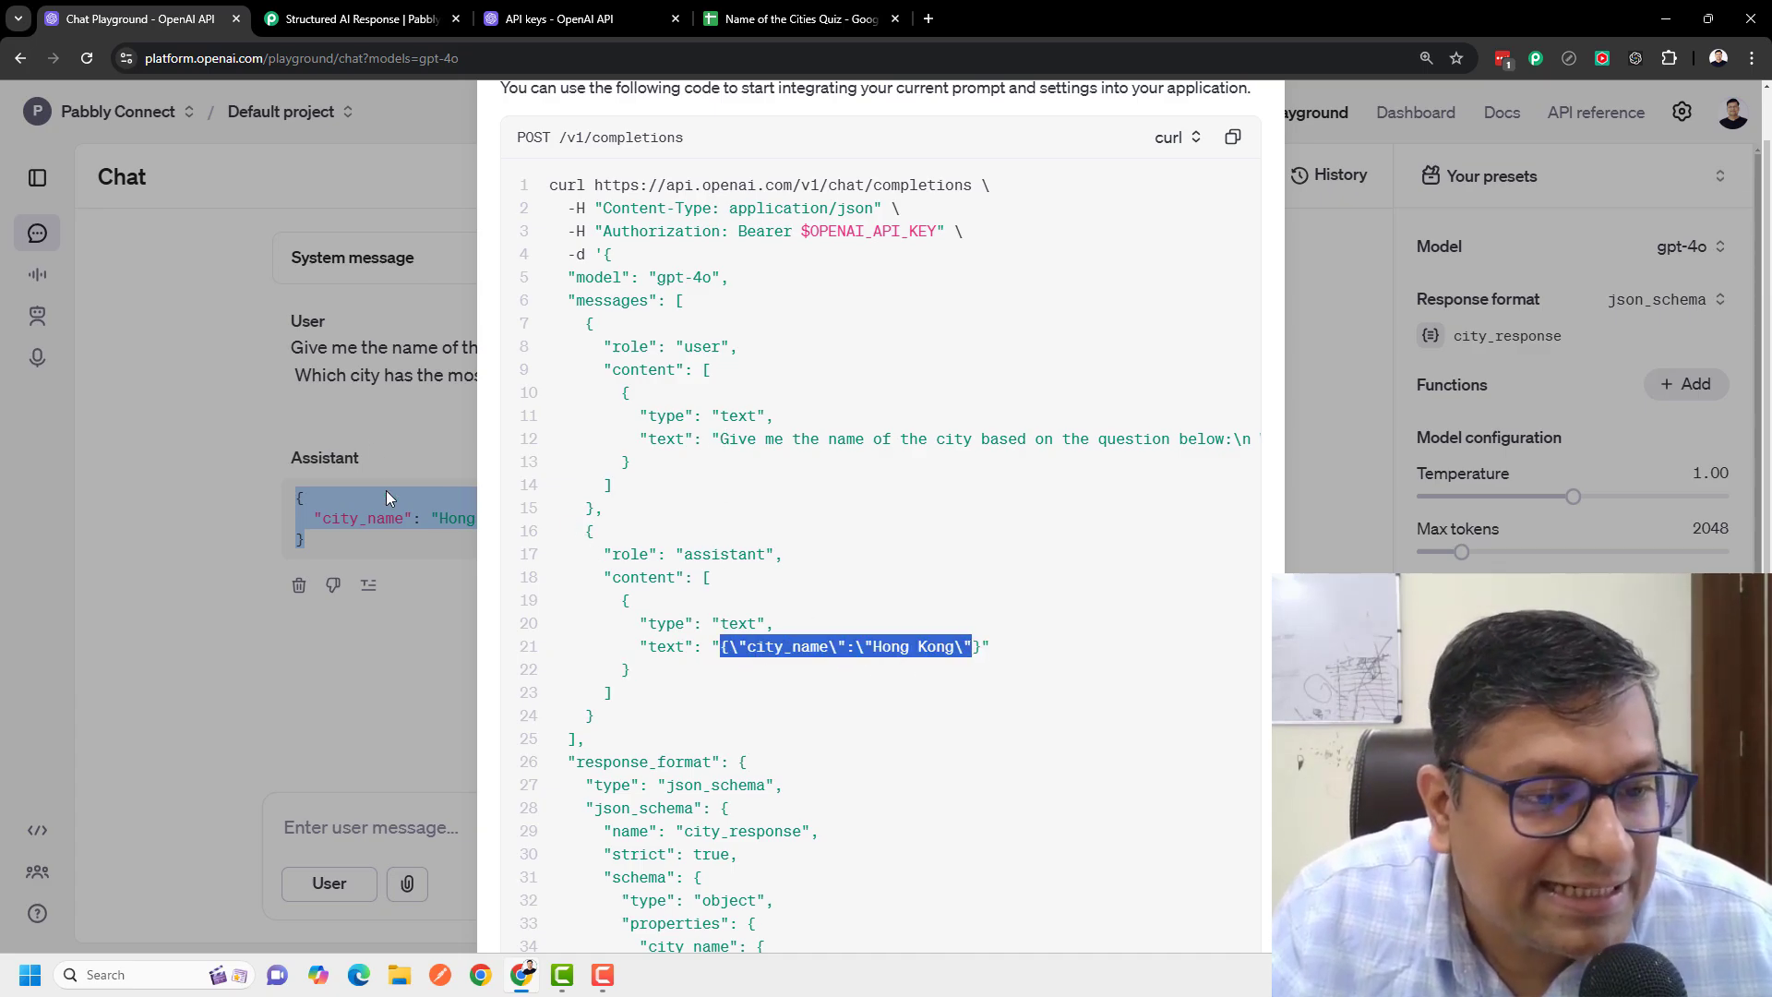
click(676, 557)
scroll(926, 433, up, 1)
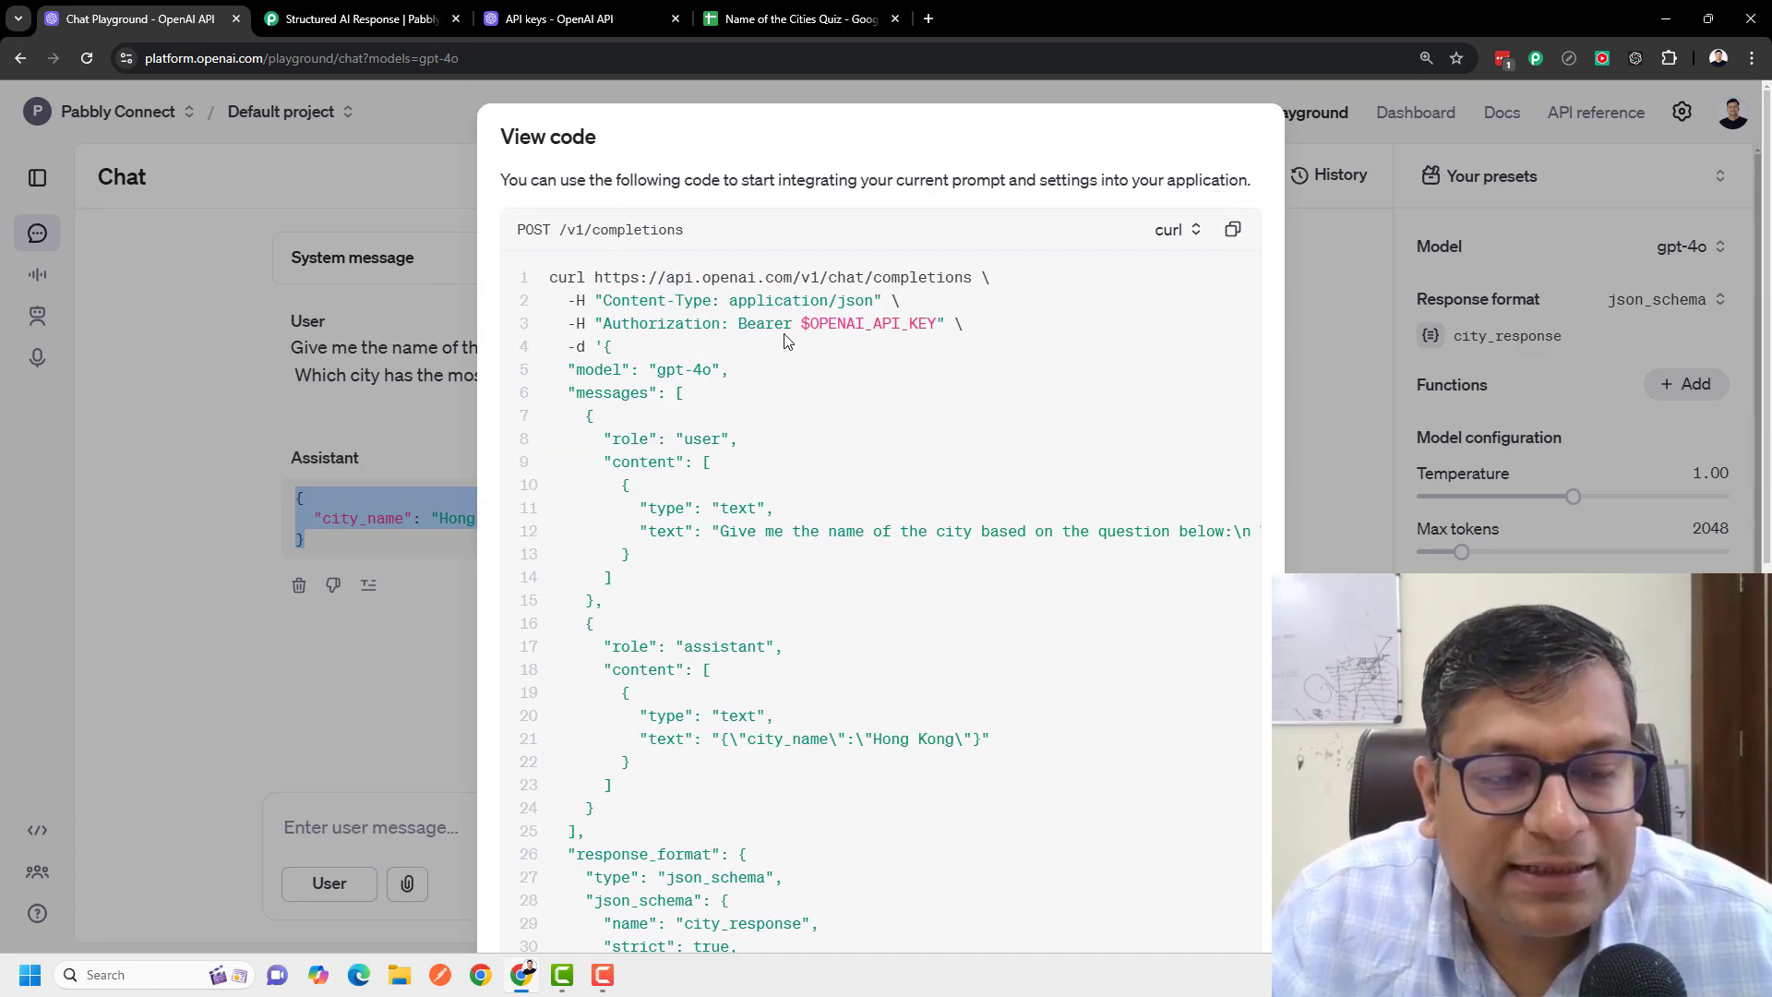
click(194, 514)
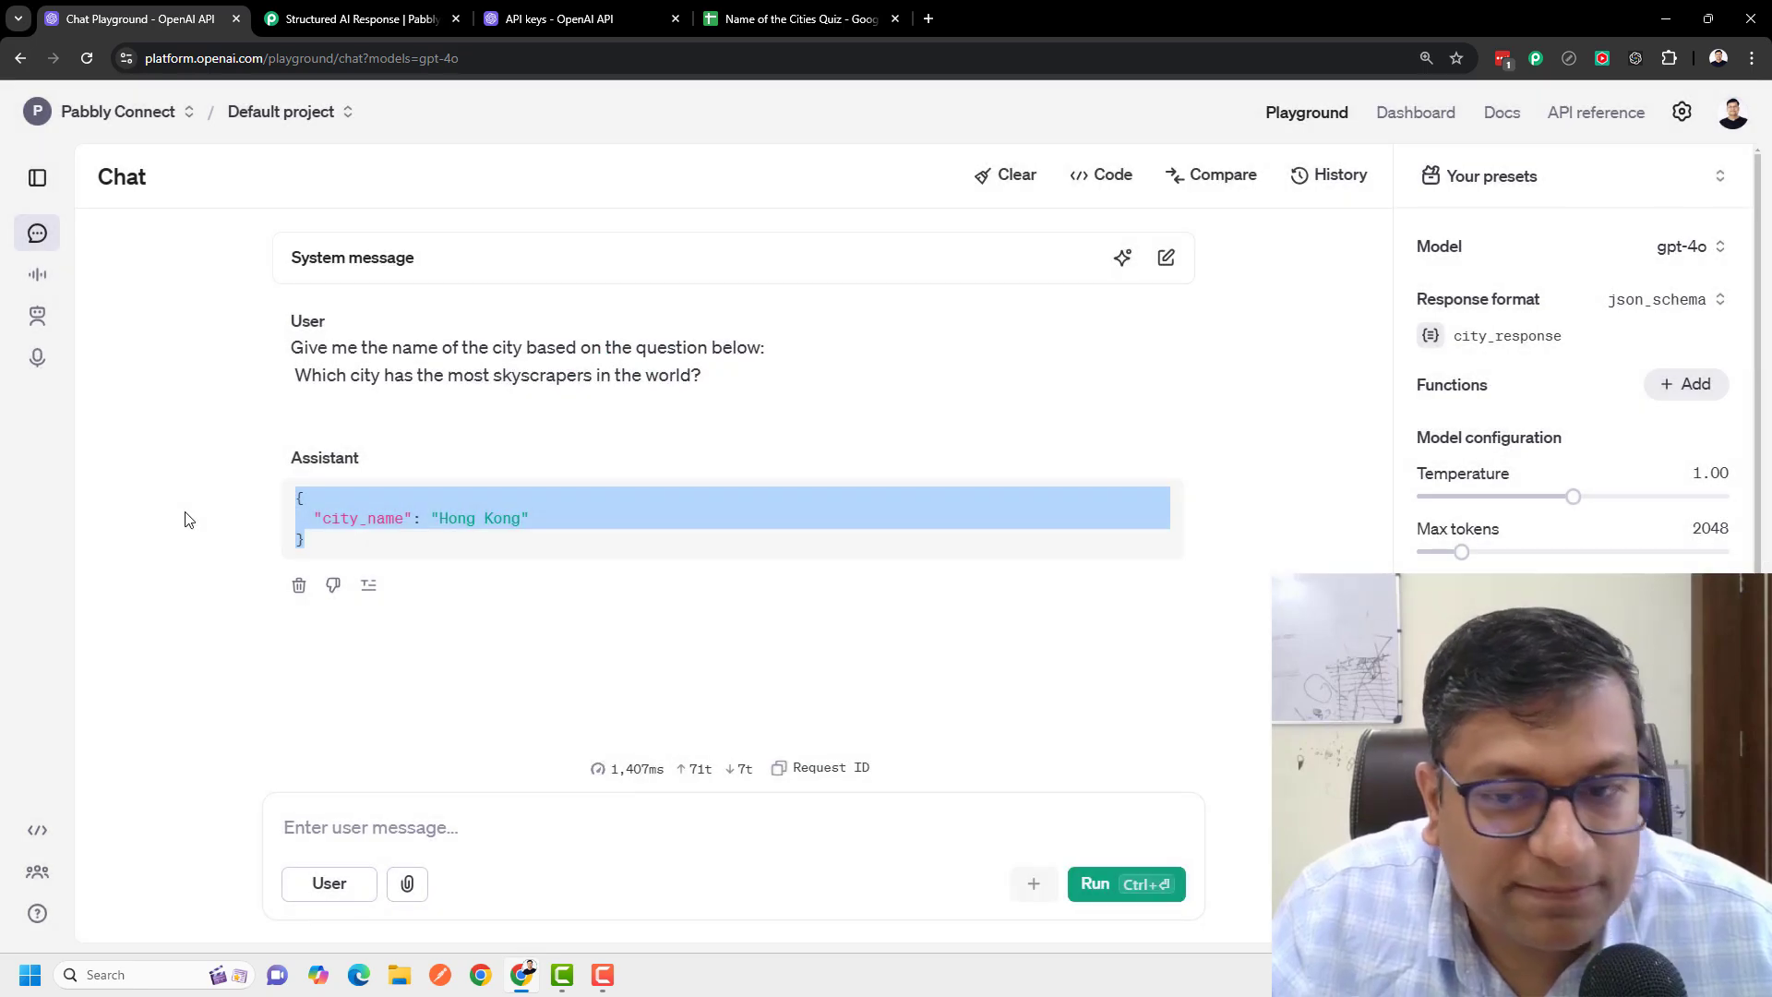
Step: Delete the assistant message from the Playground chat
click(1075, 504)
click(982, 458)
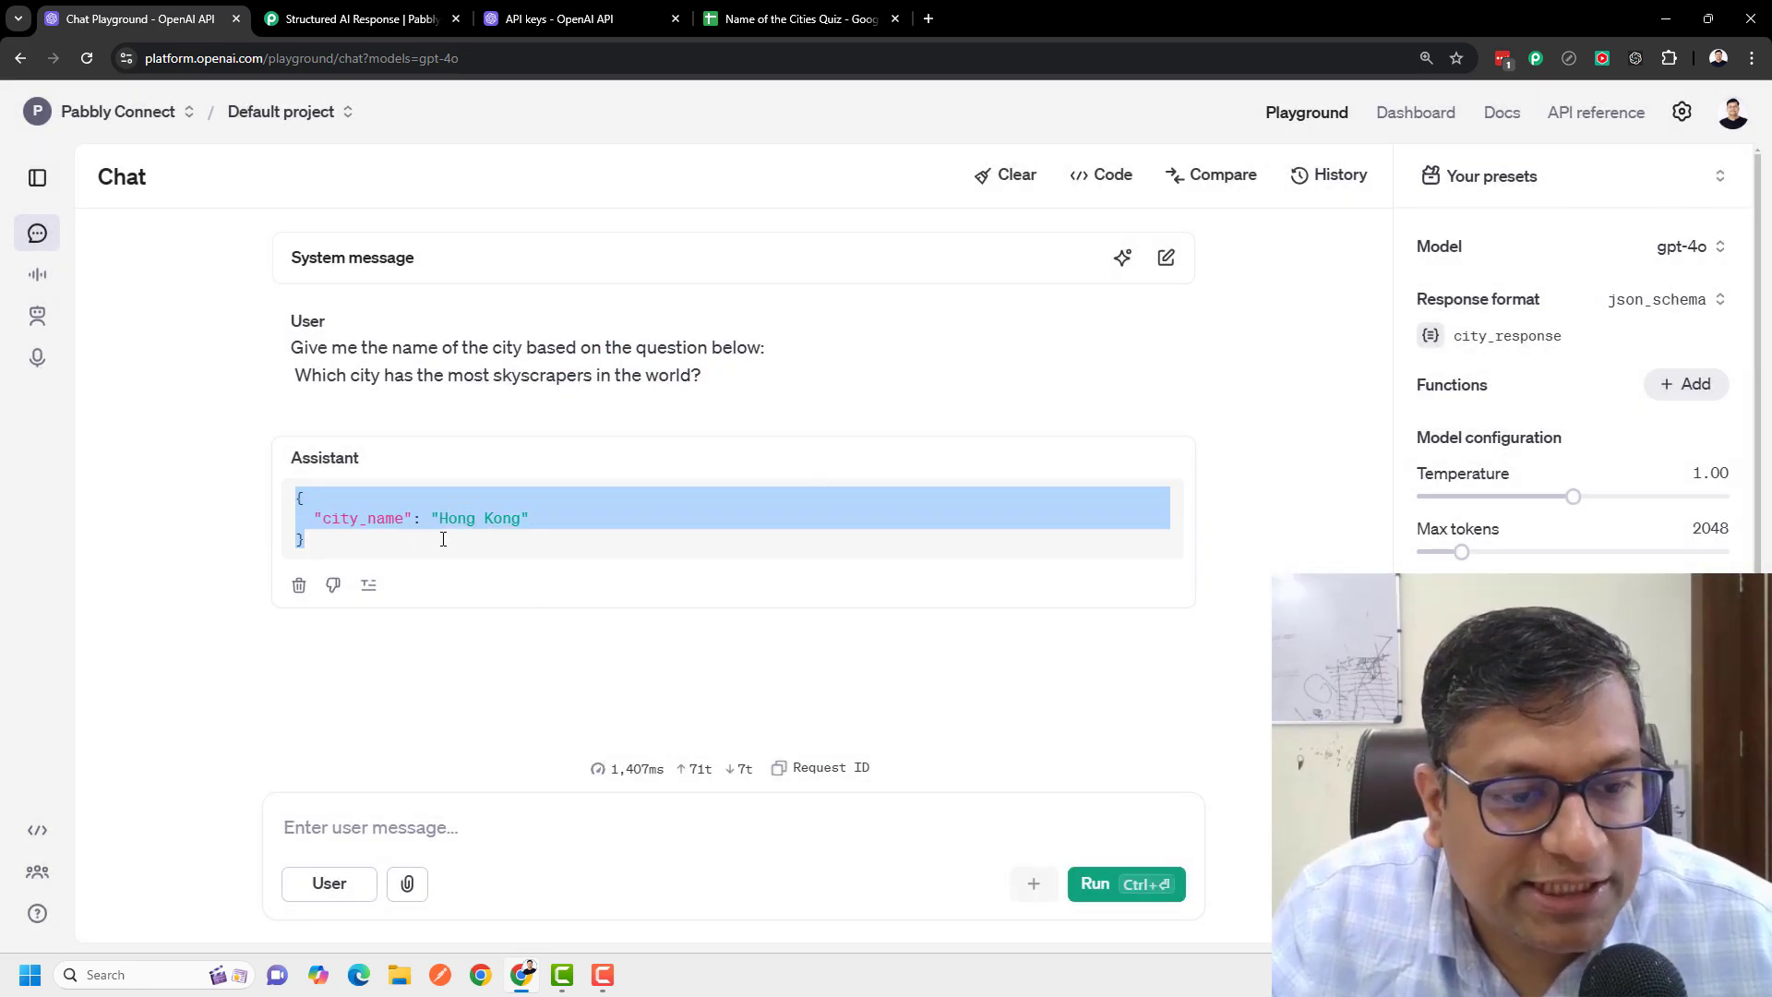
click(297, 586)
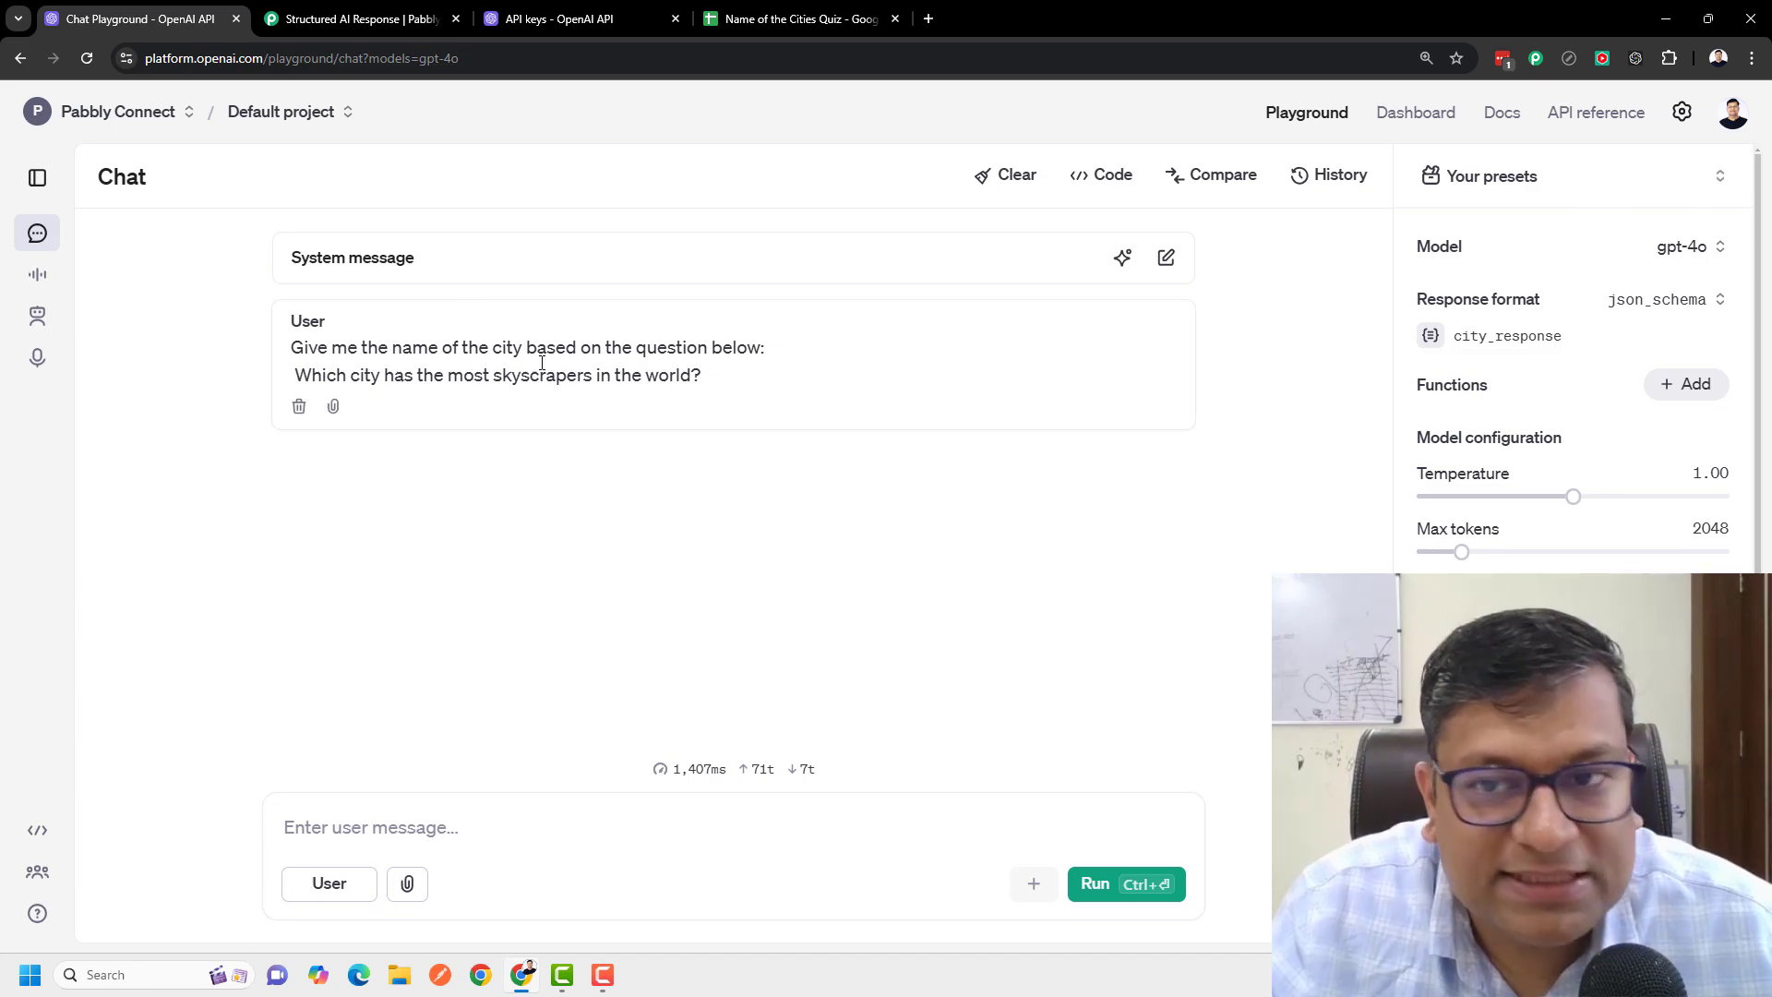
Step: View the chat's curl code and copy everything from the messages array to the end of the response_format block
click(1111, 183)
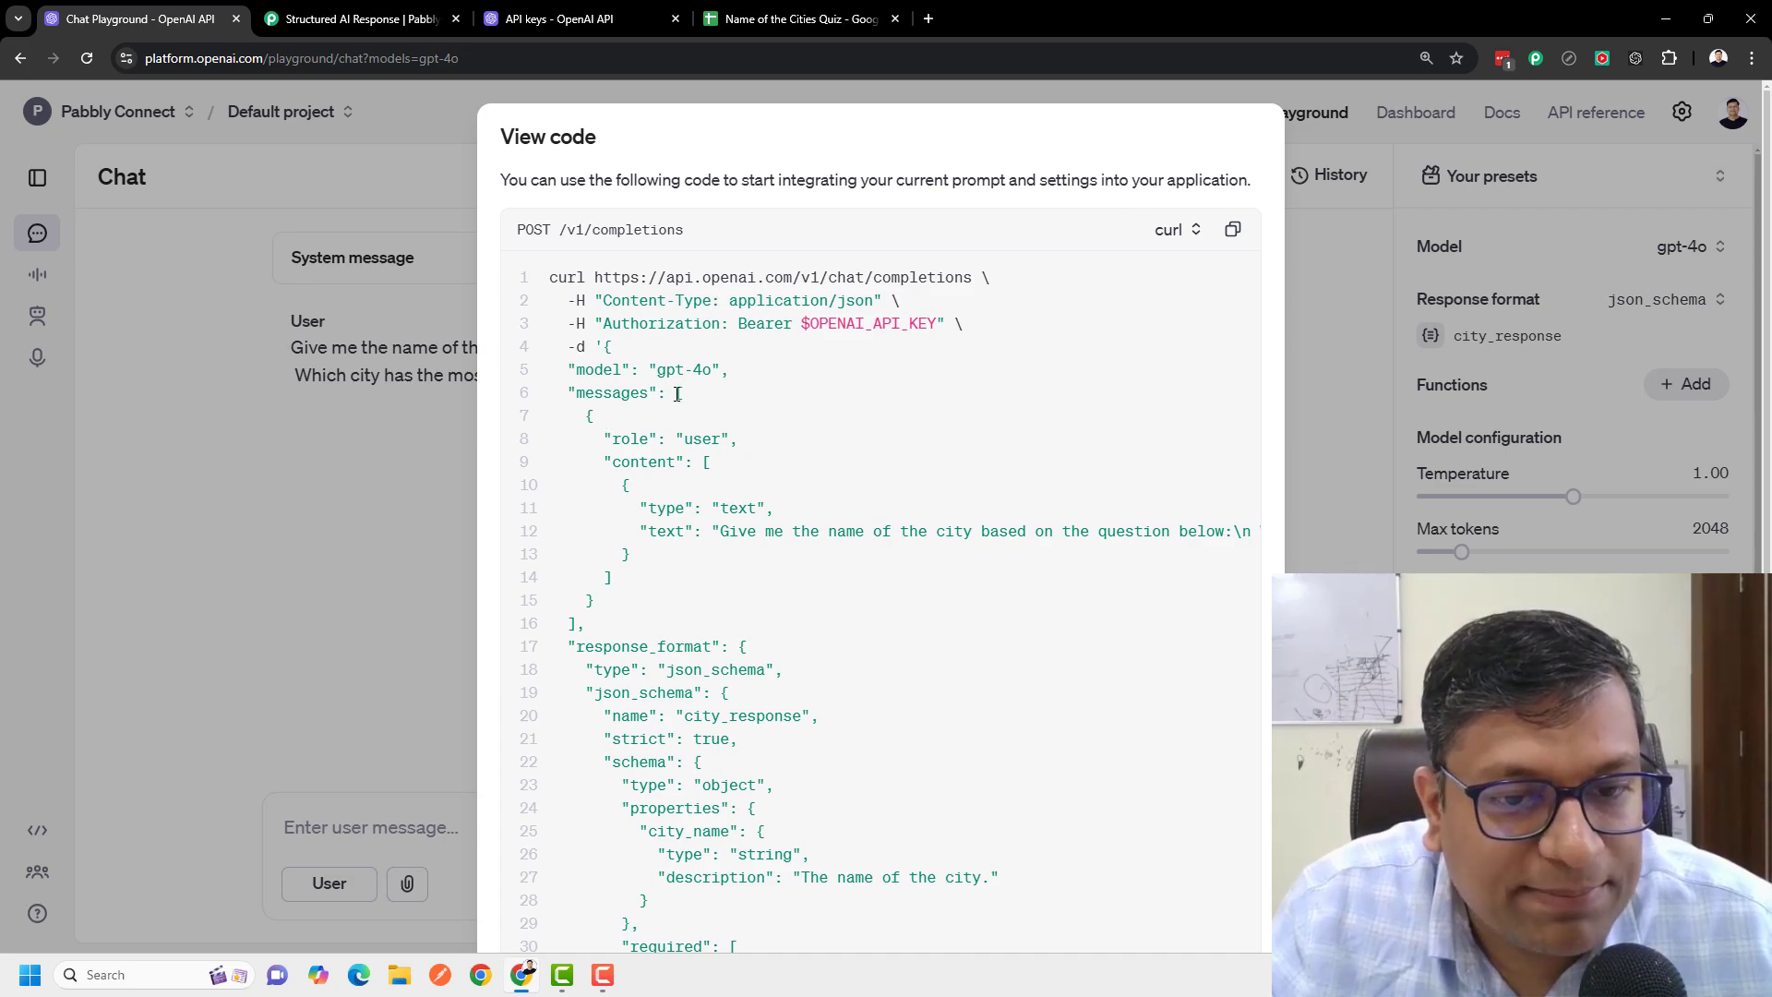
drag(678, 393, 577, 716)
scroll(683, 434, down, 4)
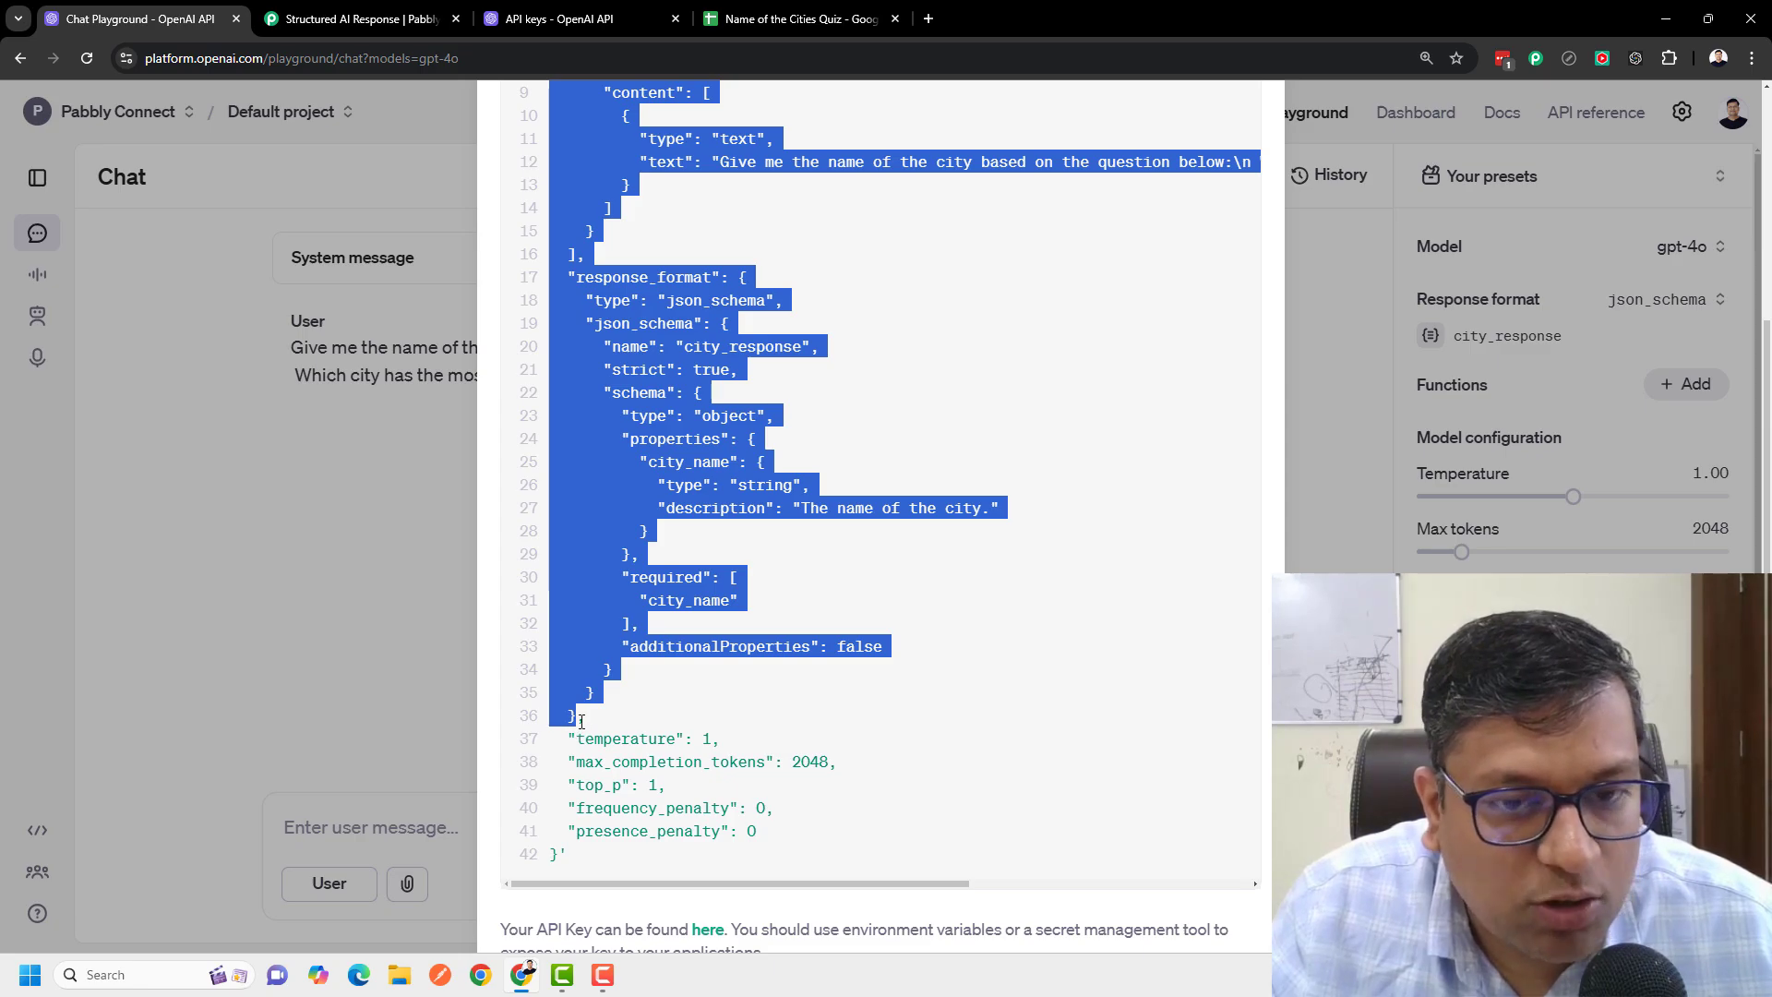
scroll(667, 477, up, 3)
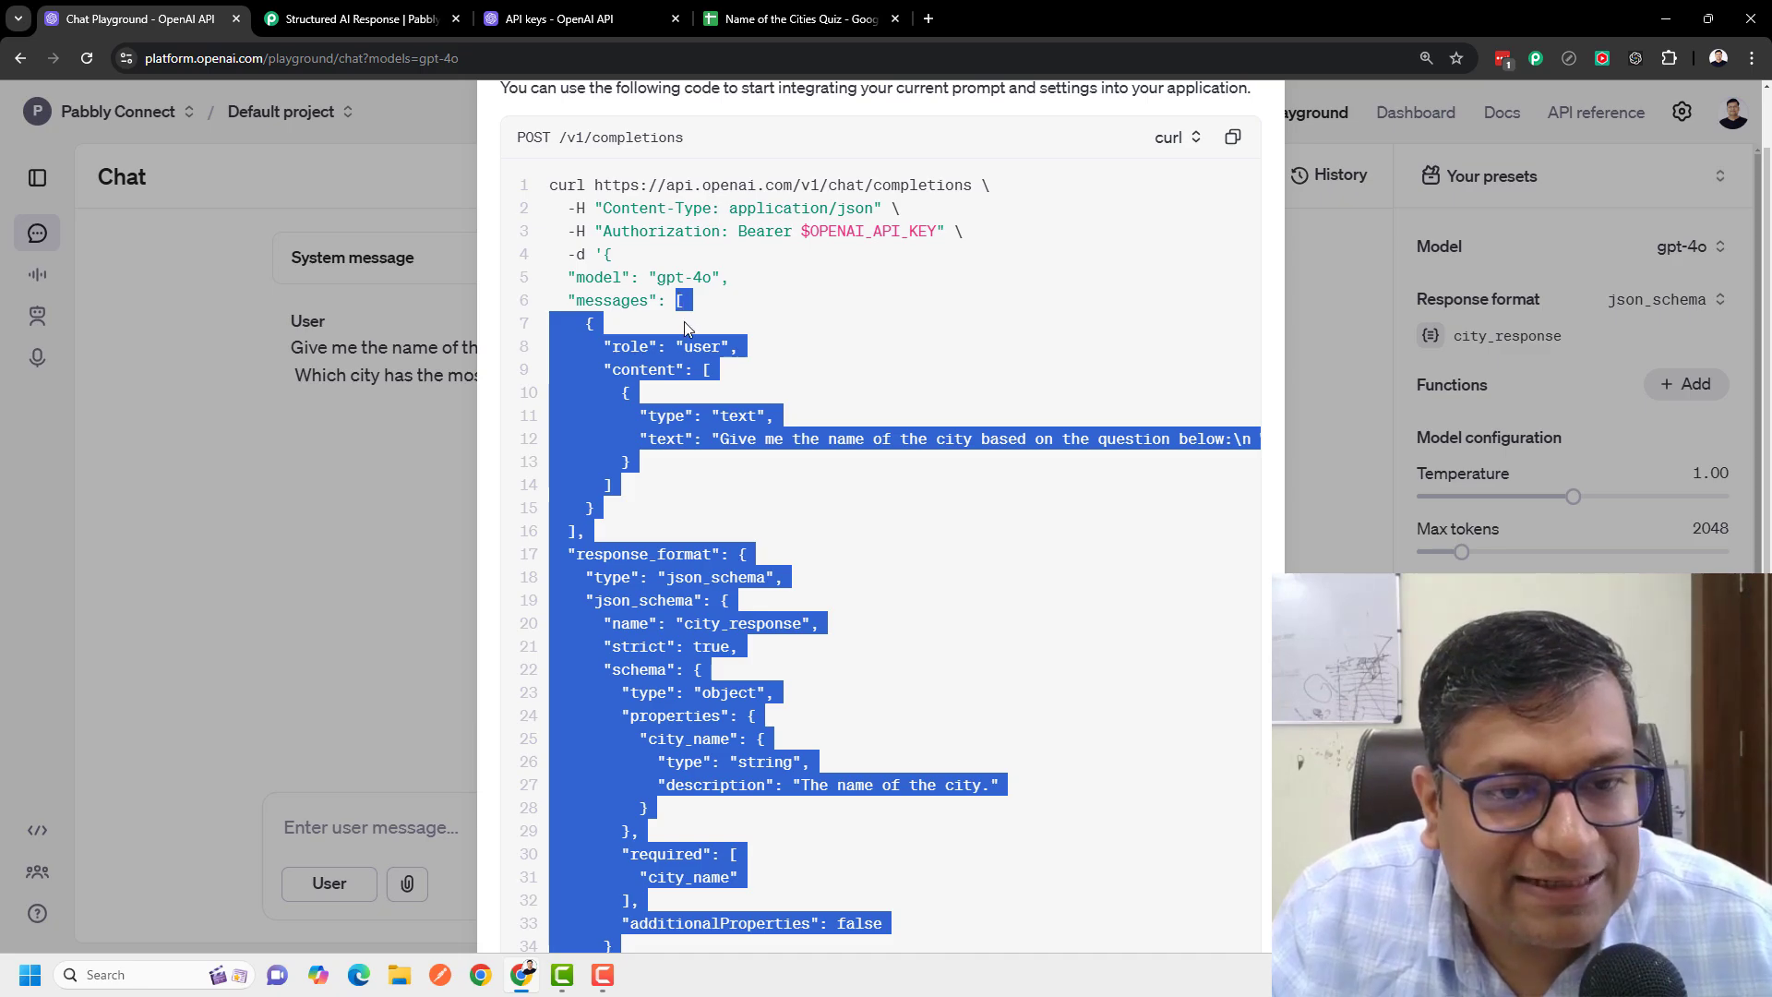
scroll(685, 328, down, 3)
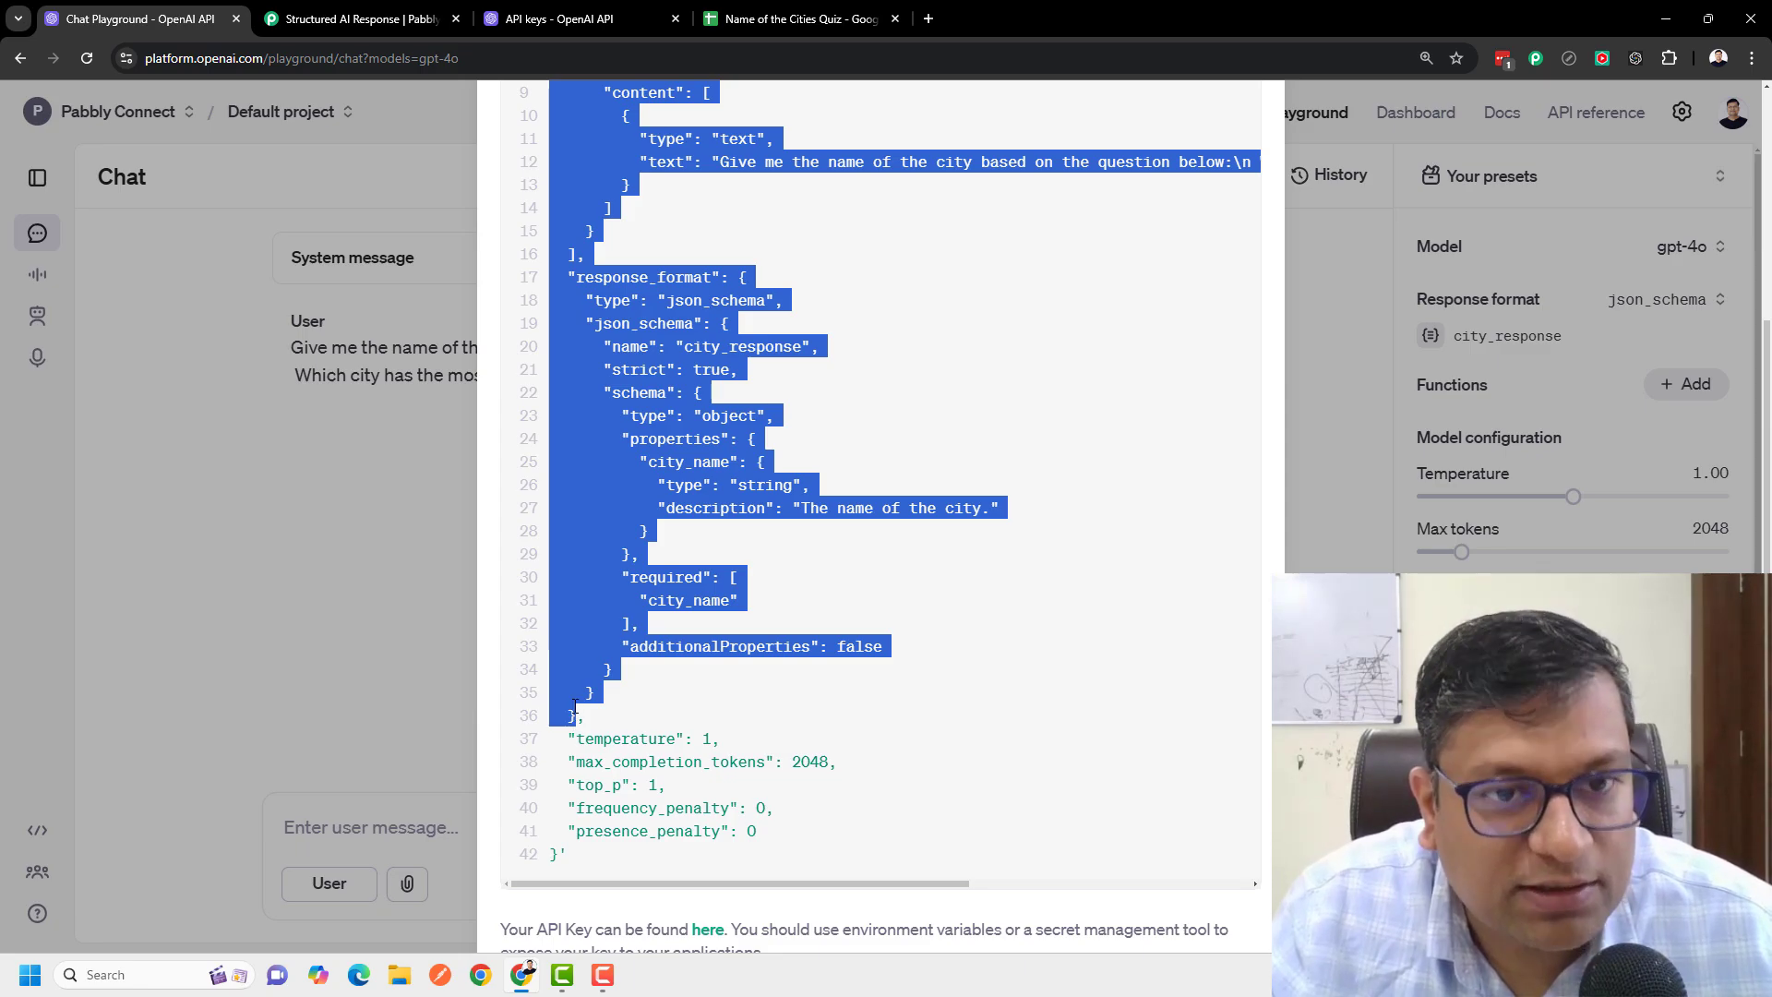
scroll(607, 426, up, 3)
scroll(605, 577, down, 2)
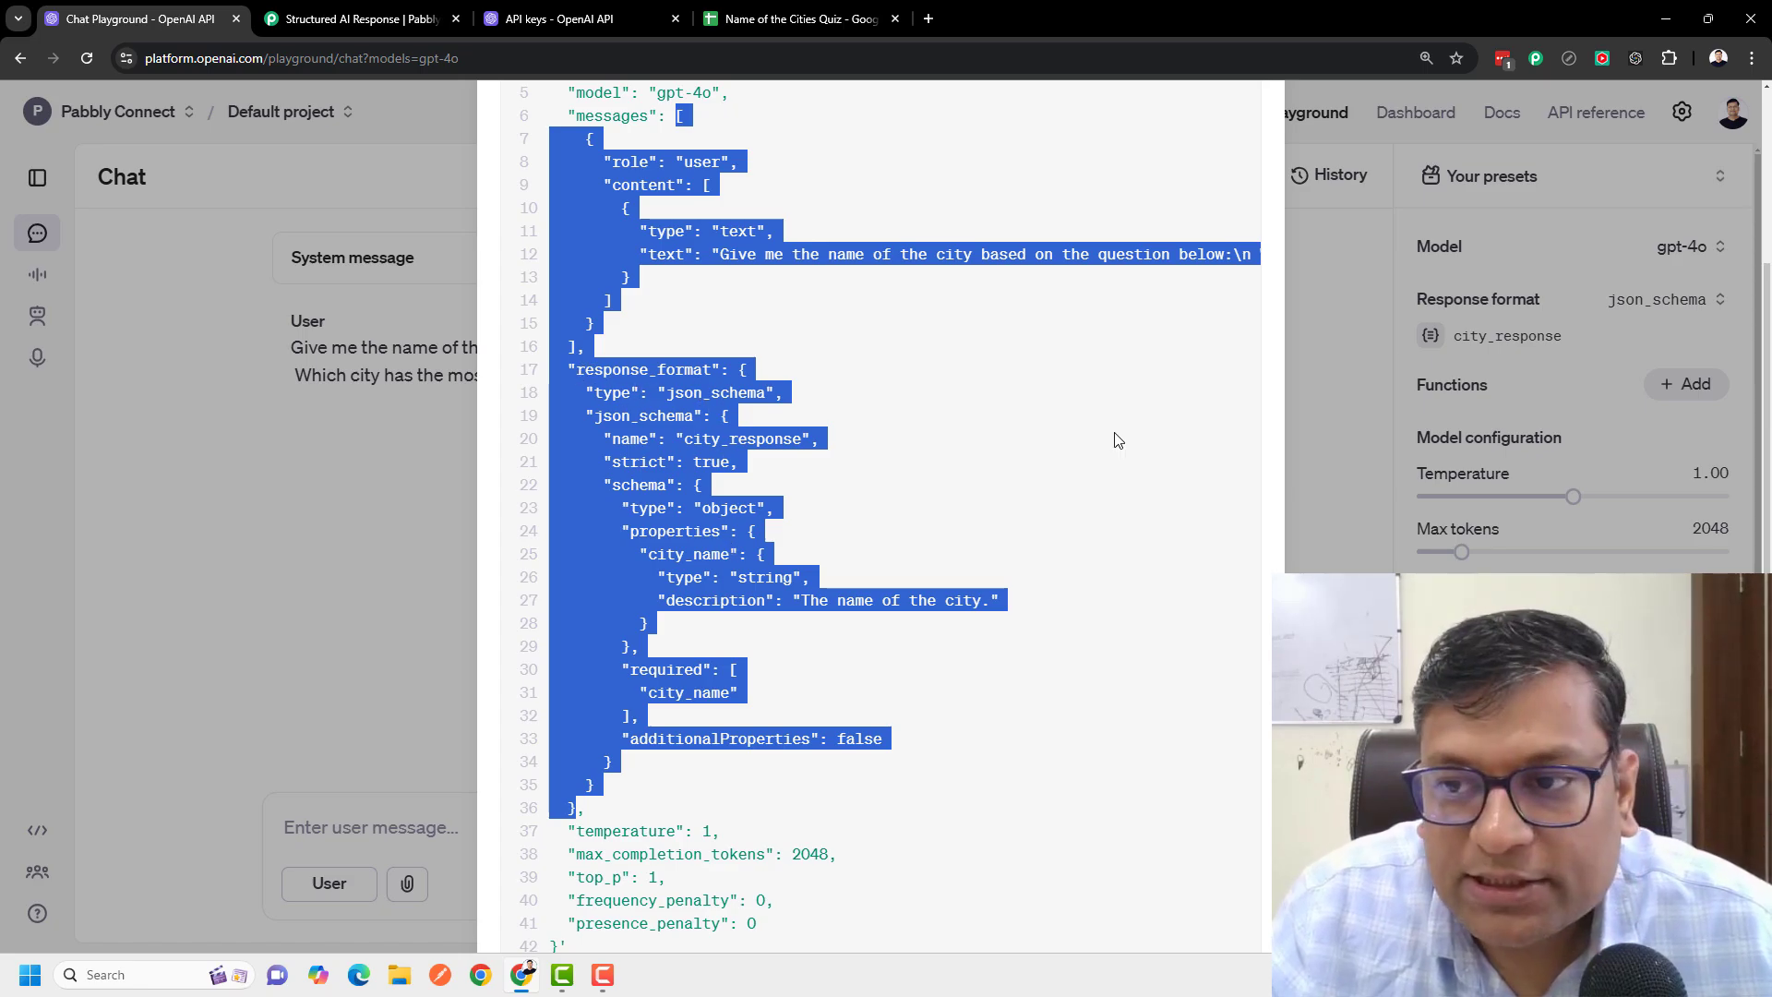
scroll(674, 438, up, 1)
right_click(654, 294)
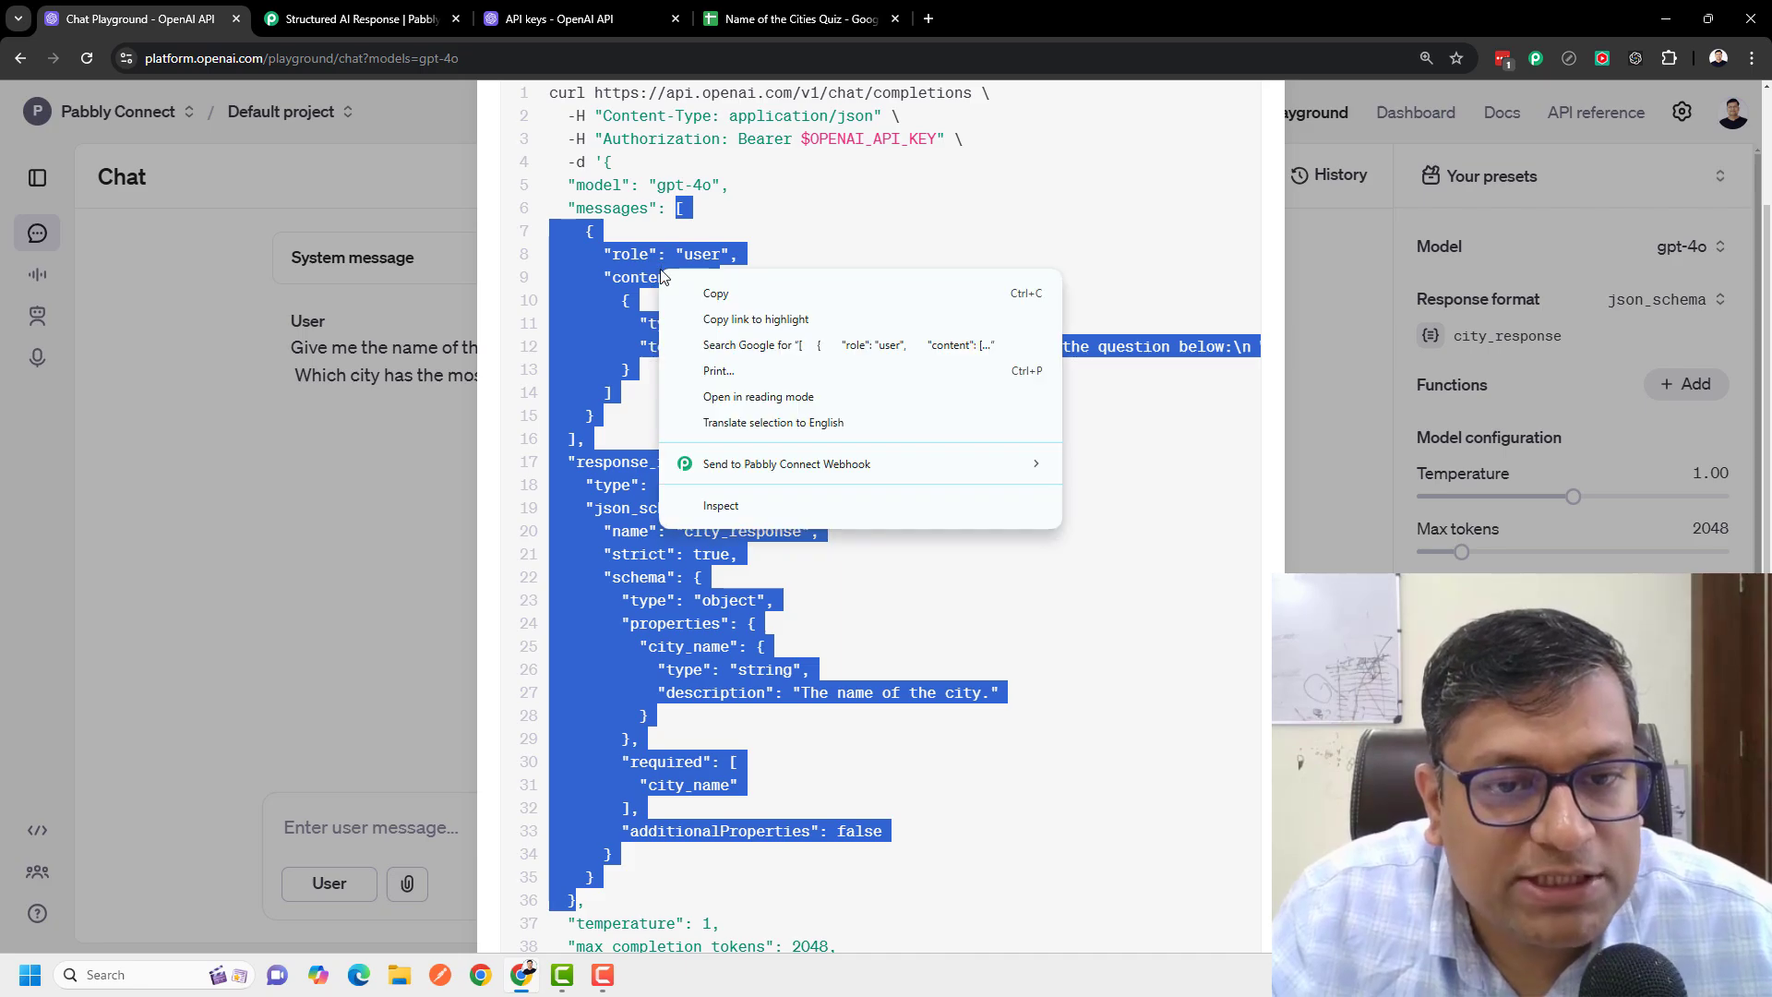
click(694, 296)
Step: Switch to the Pabbly Connect workflow and paste the copied code into the ChatGPT action's Messages field
click(421, 7)
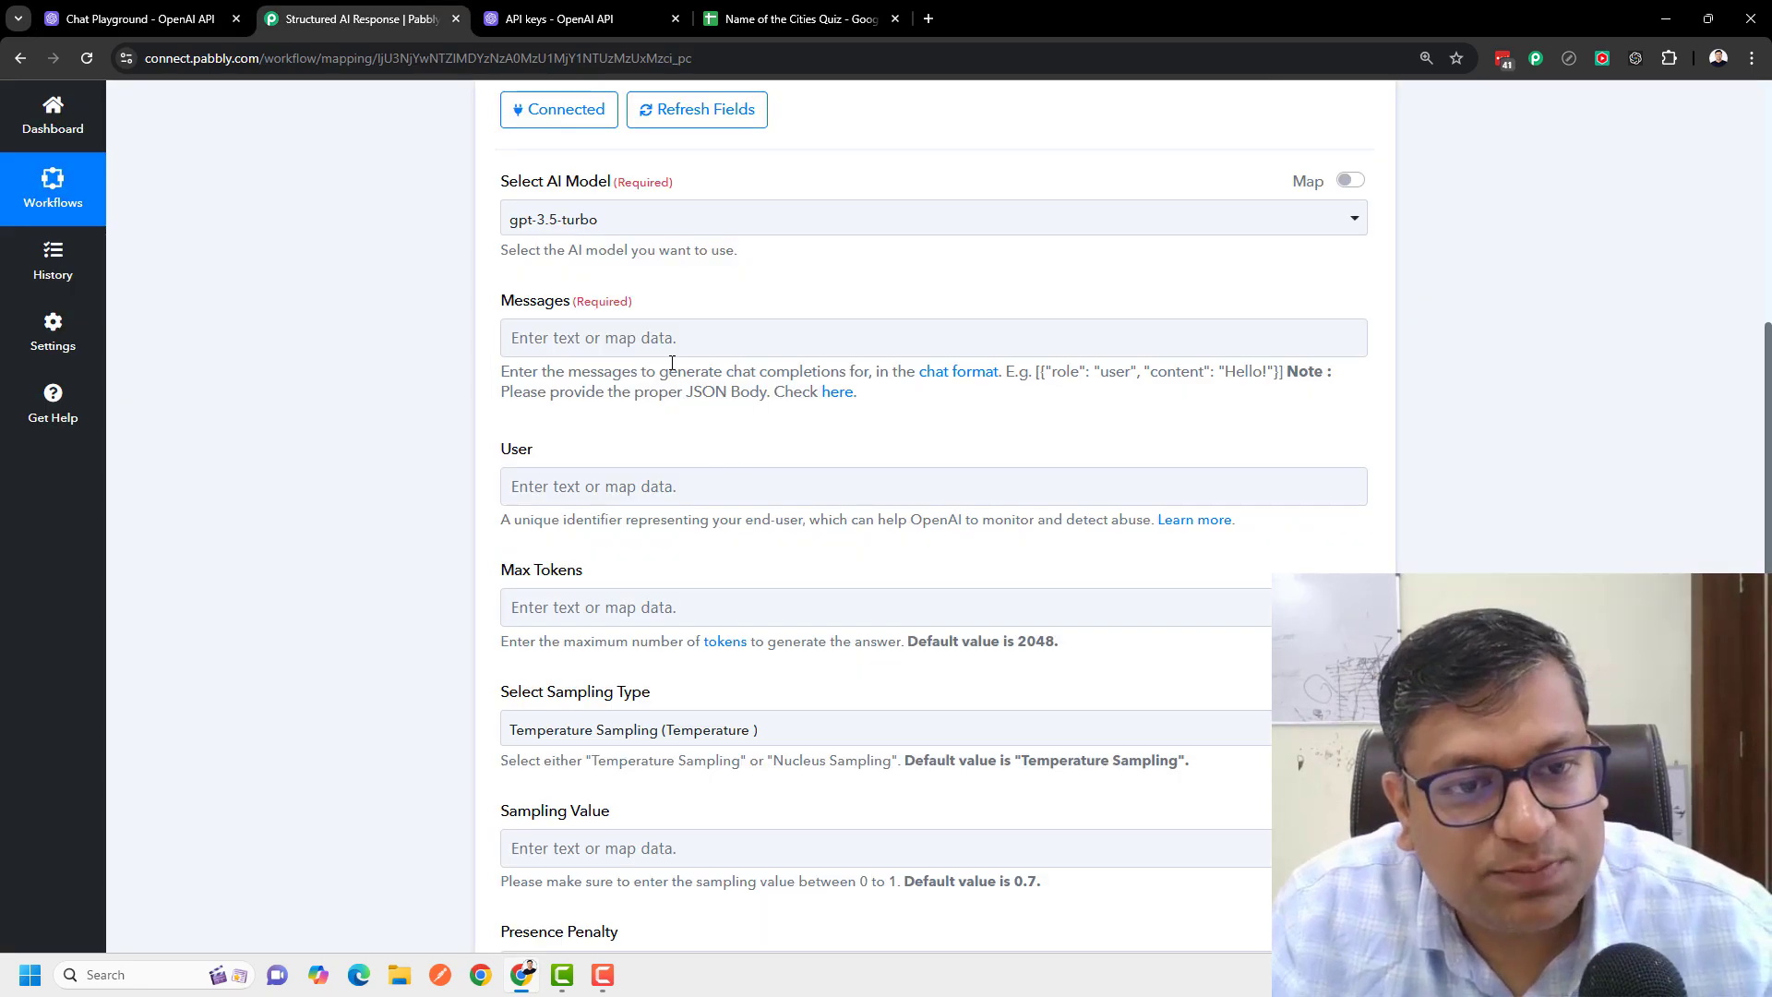
click(640, 337)
key(ctrl+v)
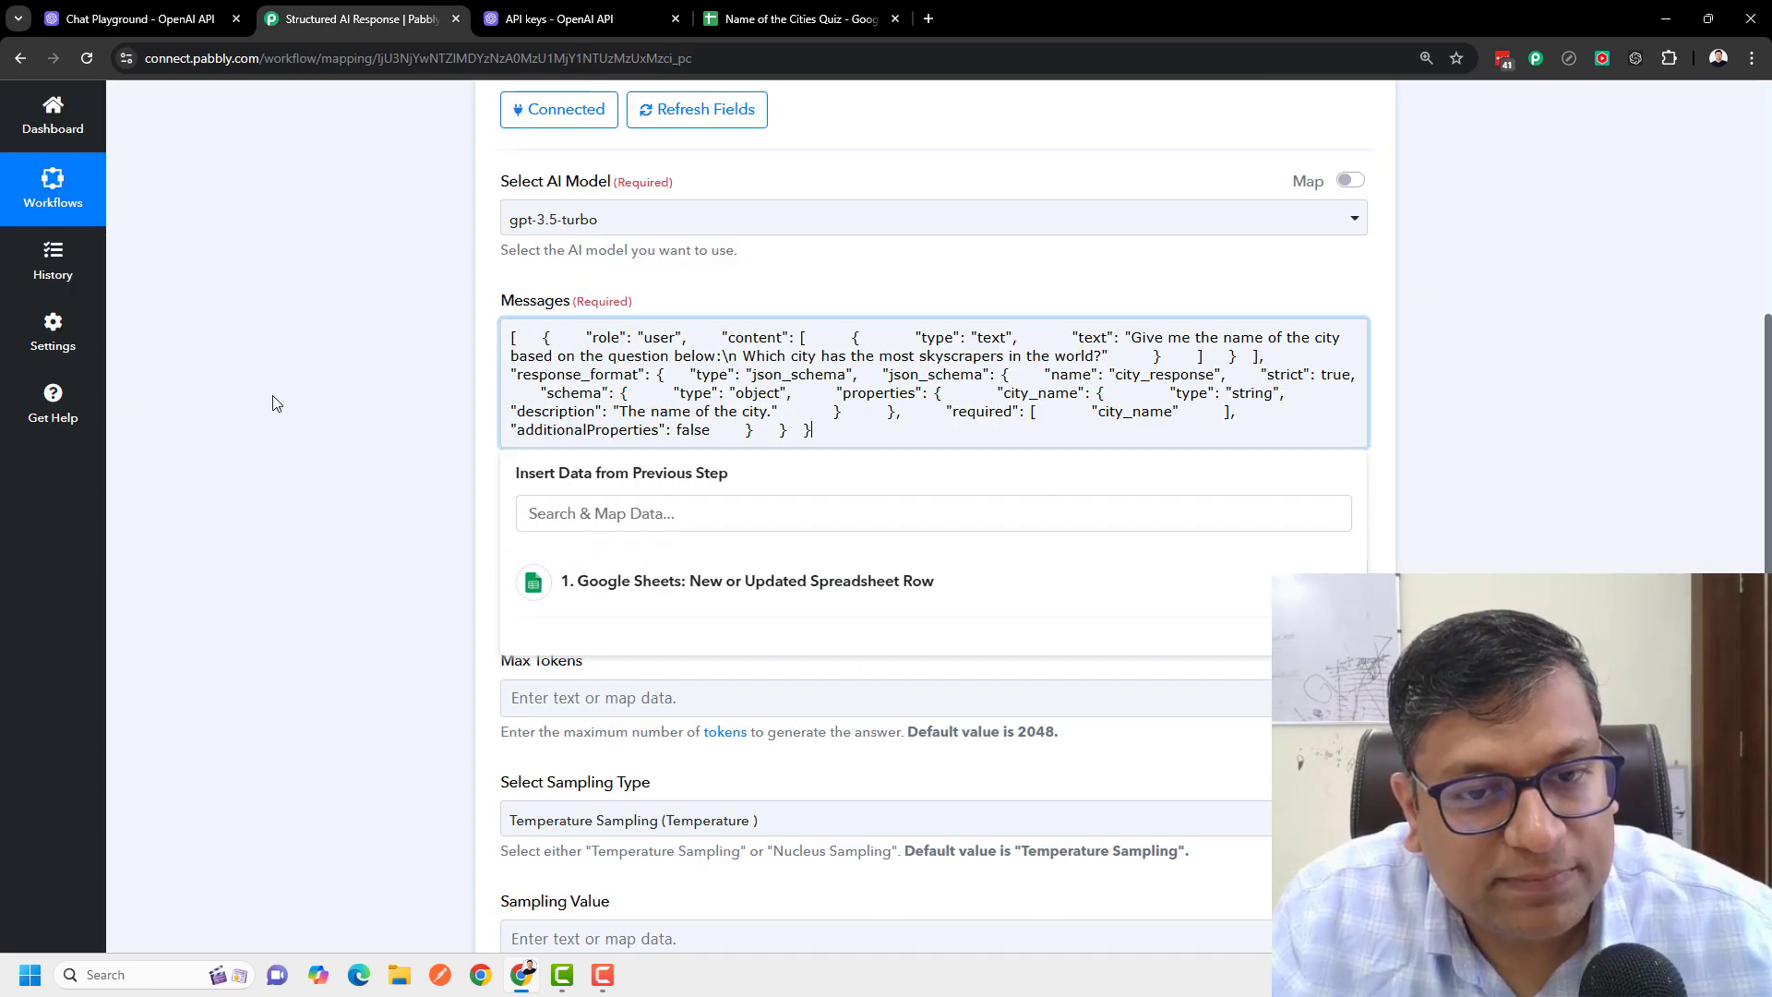
click(281, 412)
click(699, 390)
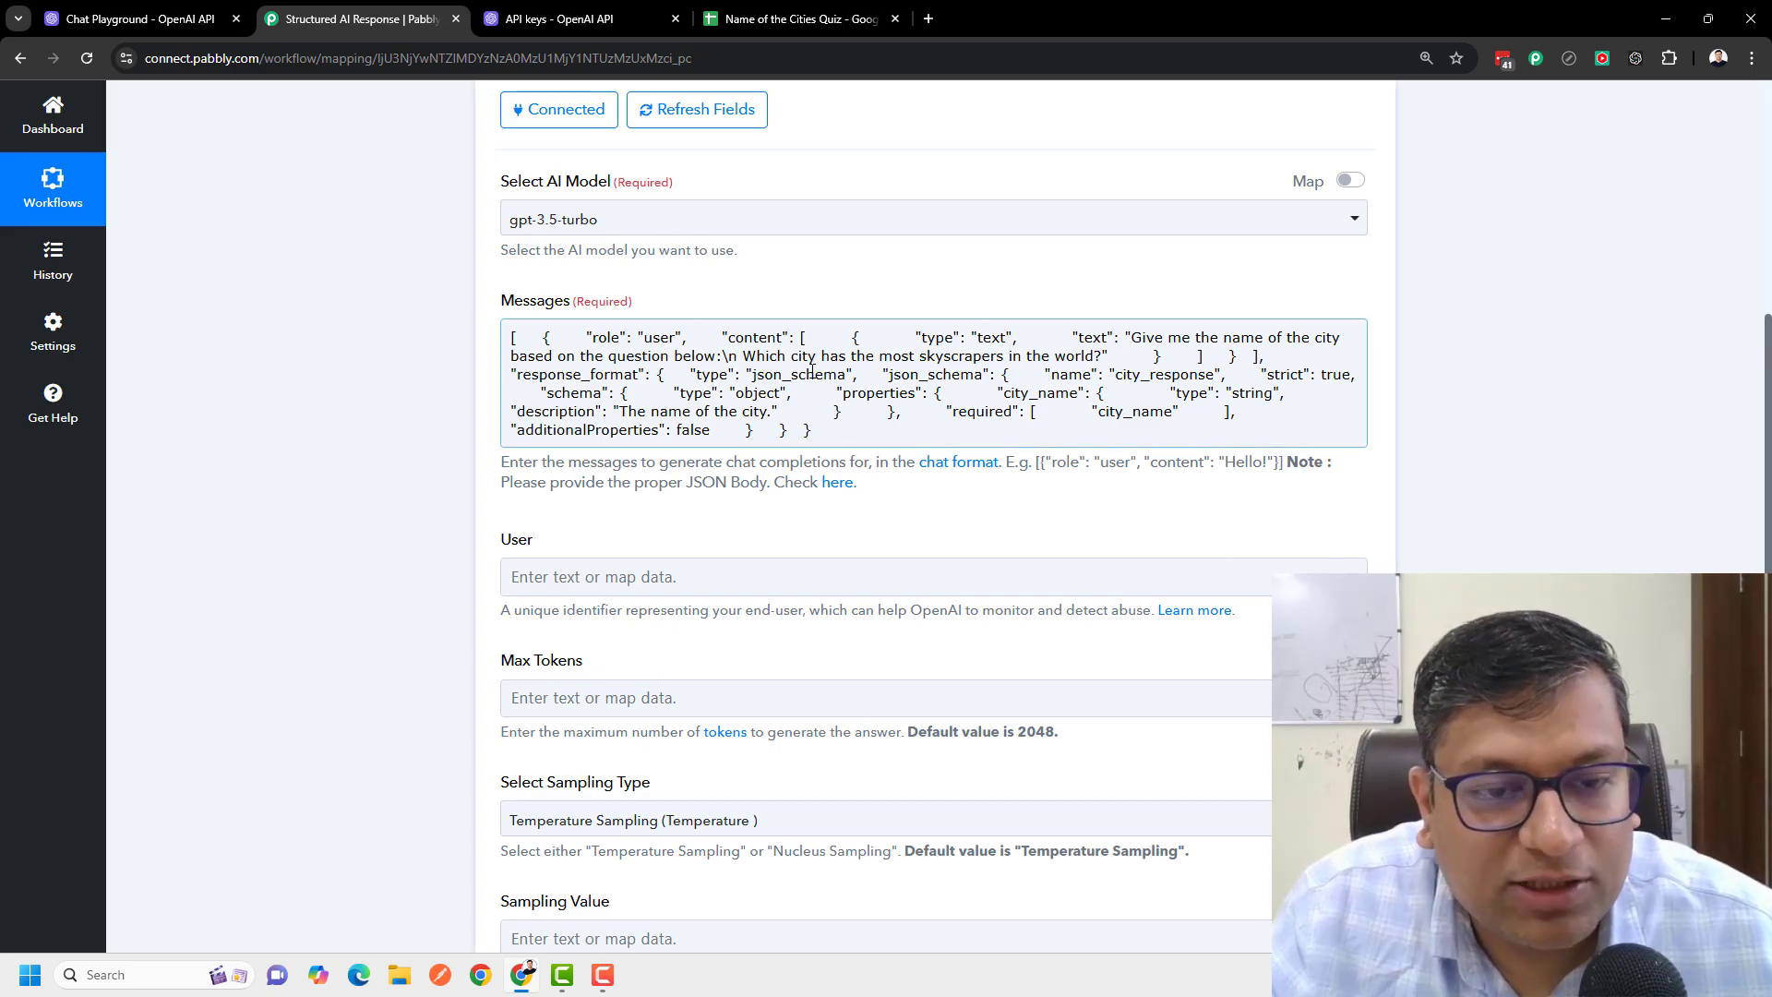
Step: Return to the Playground code and highlight the question about skyscrapers within the user message text
key(ctrl+shift+Tab)
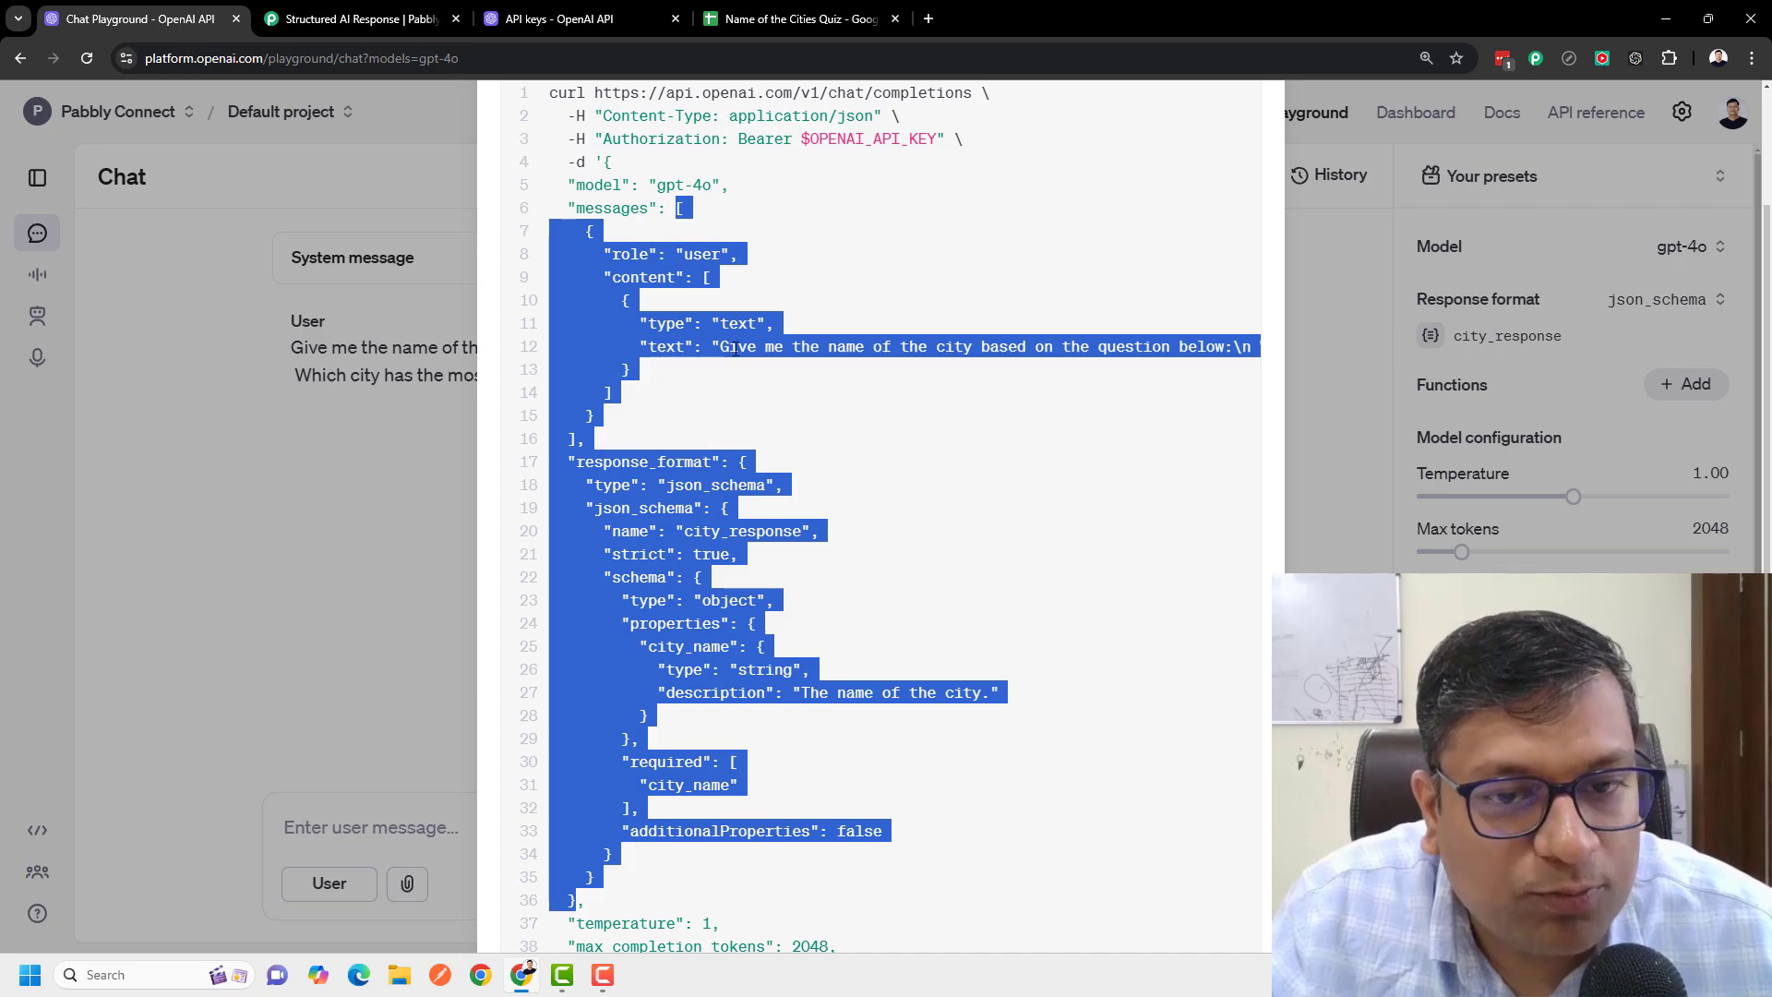
click(755, 325)
drag(754, 349, 1220, 344)
click(984, 344)
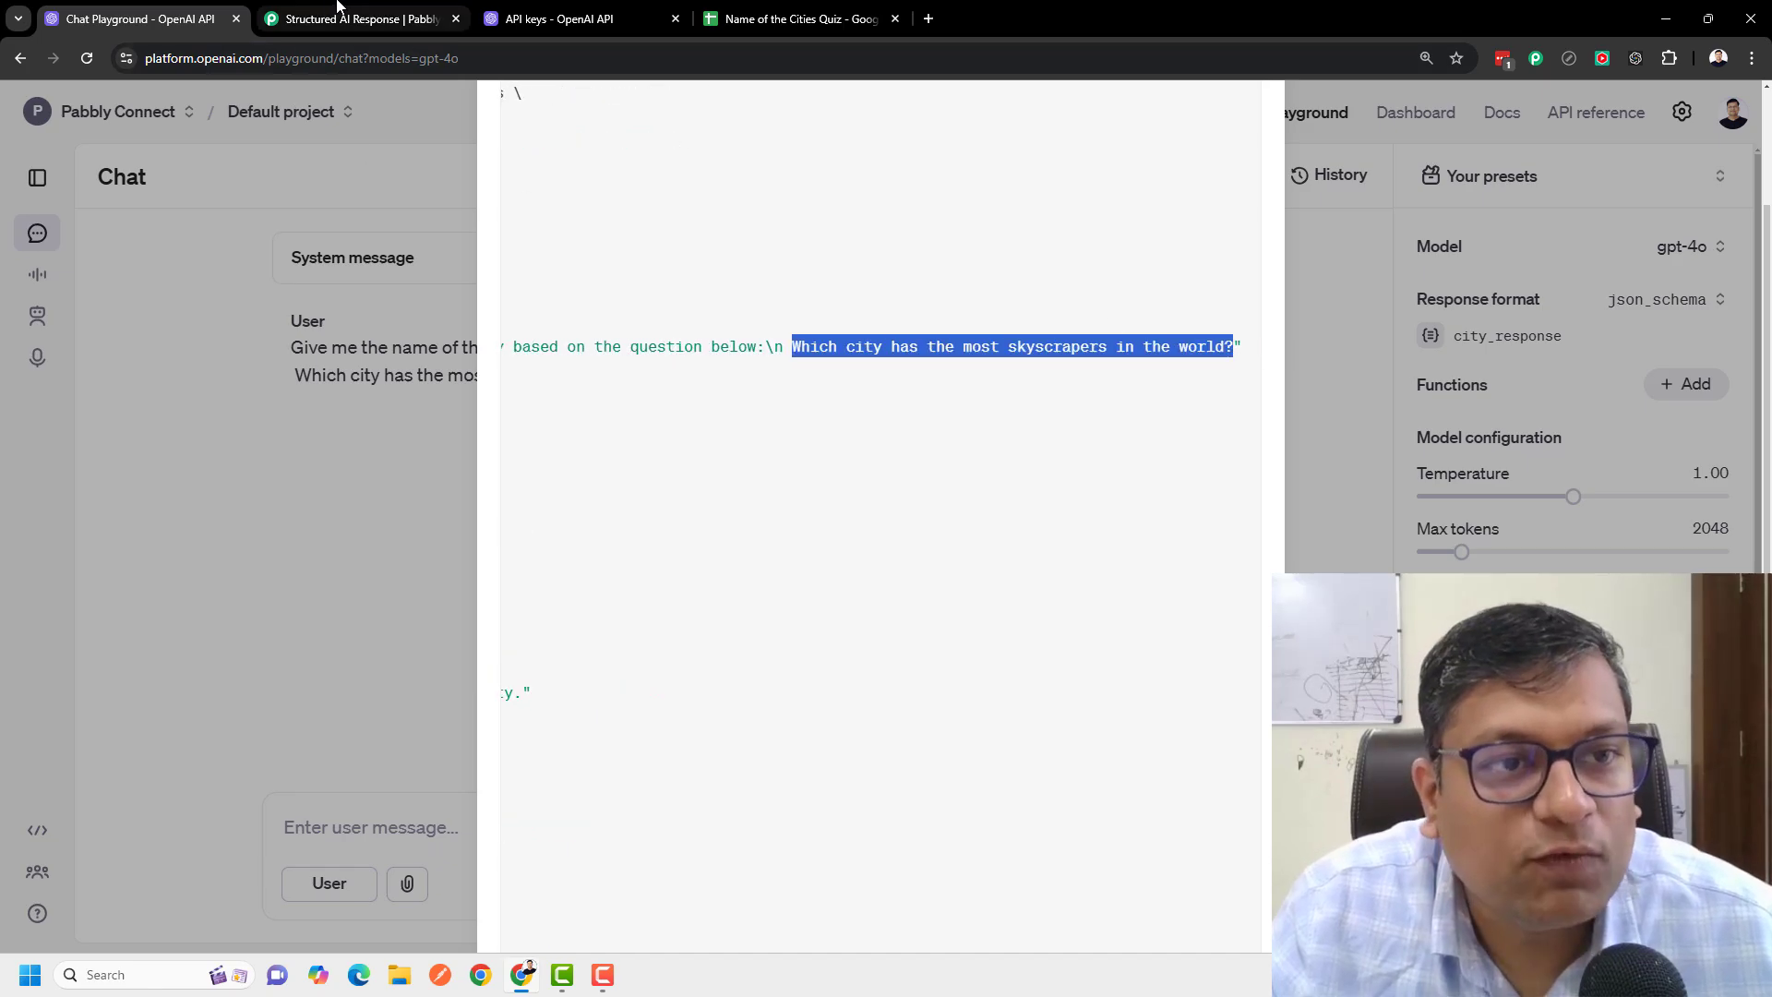
Step: In Pabbly Connect, replace the skyscraper question in the Messages field with the mapped Question value from the Google Sheets trigger
click(360, 18)
click(762, 385)
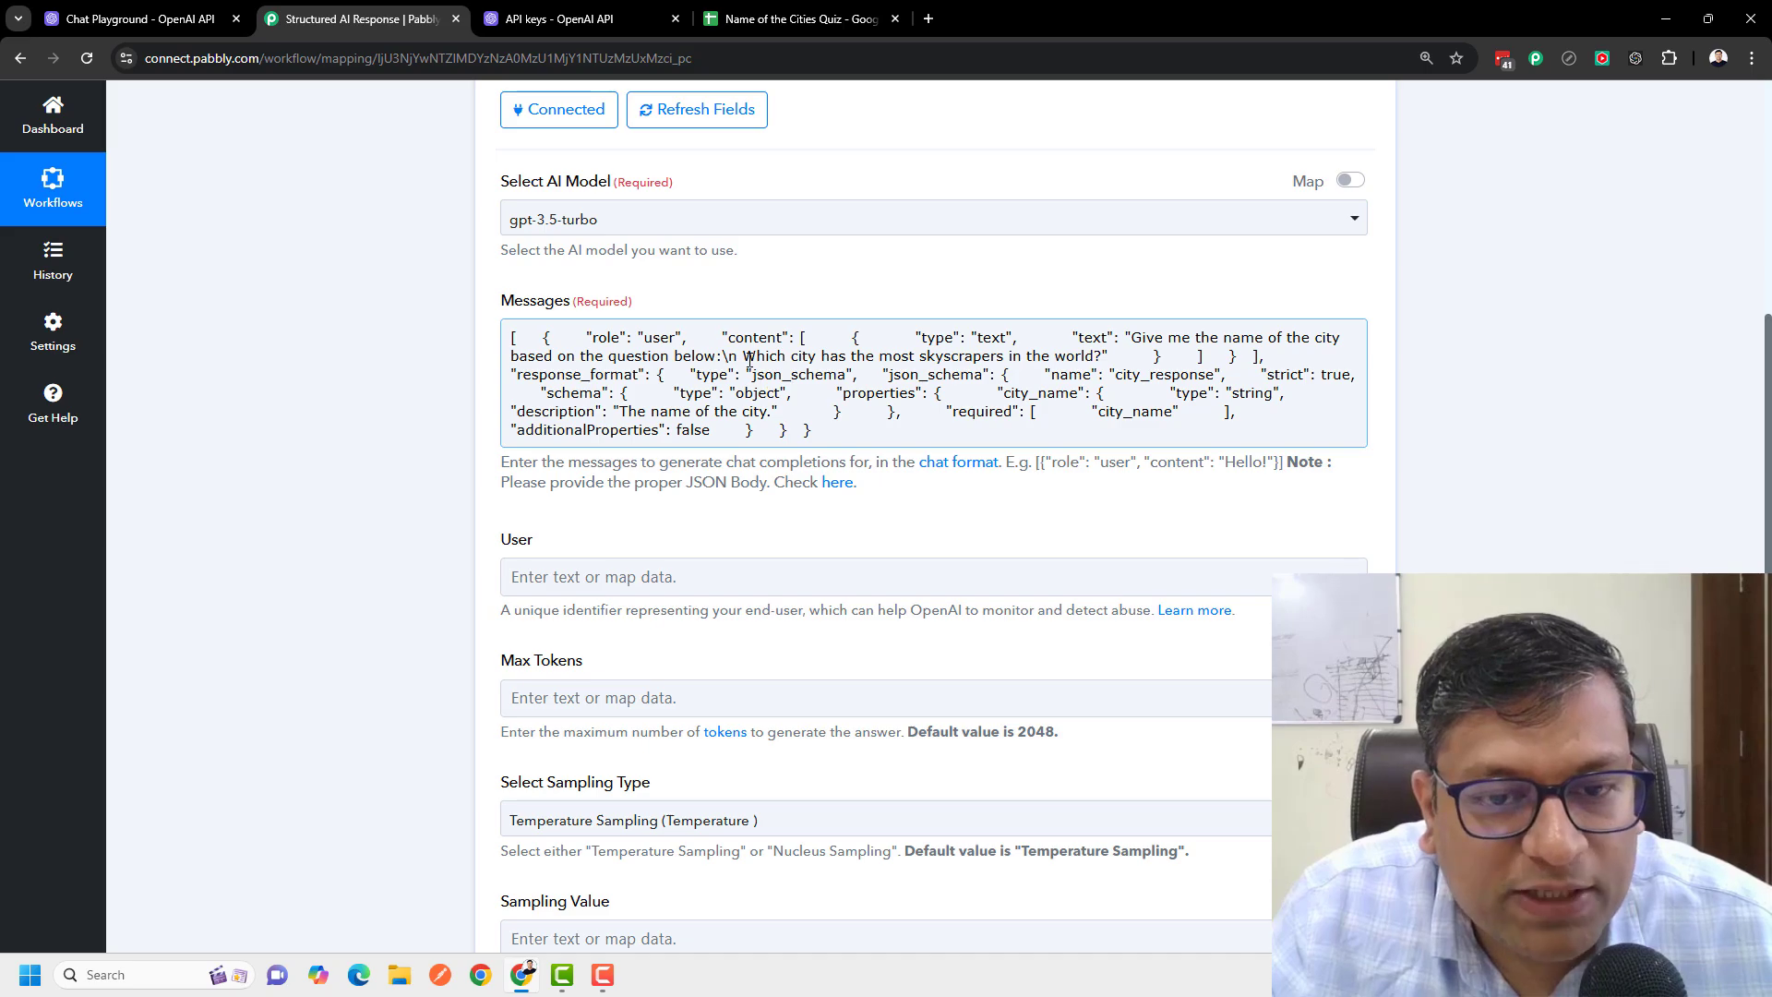
drag(743, 356, 1100, 360)
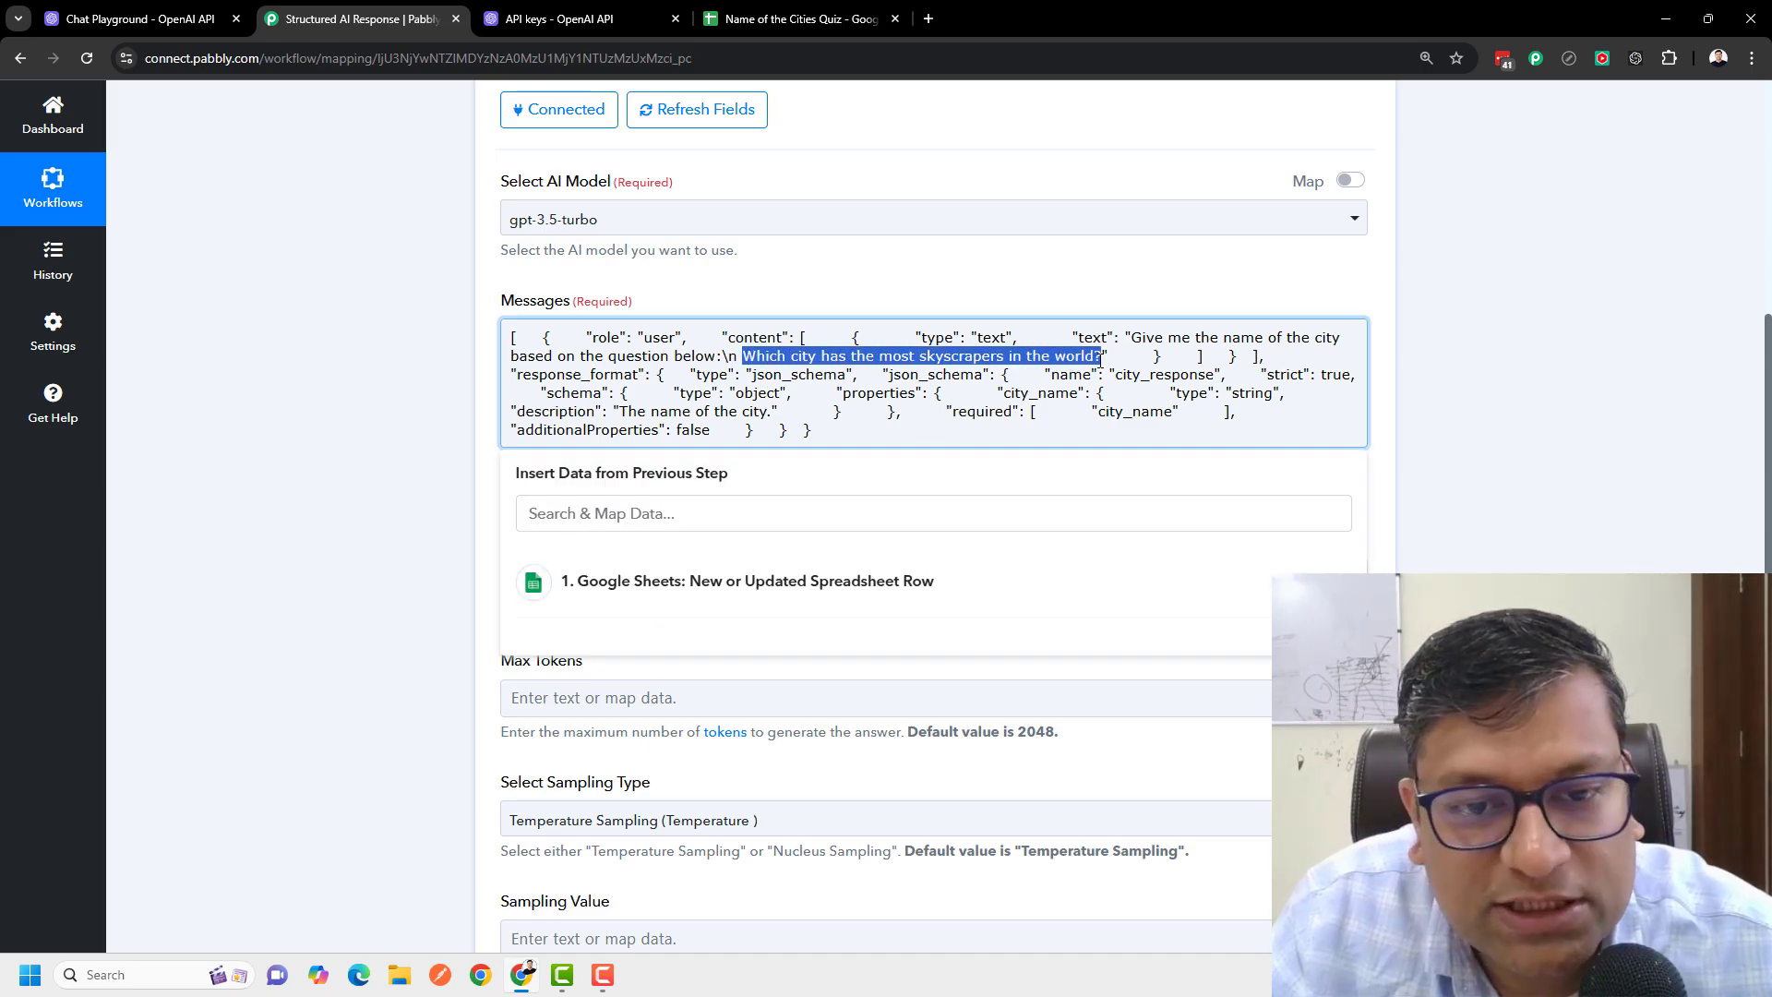
key(BackSpace)
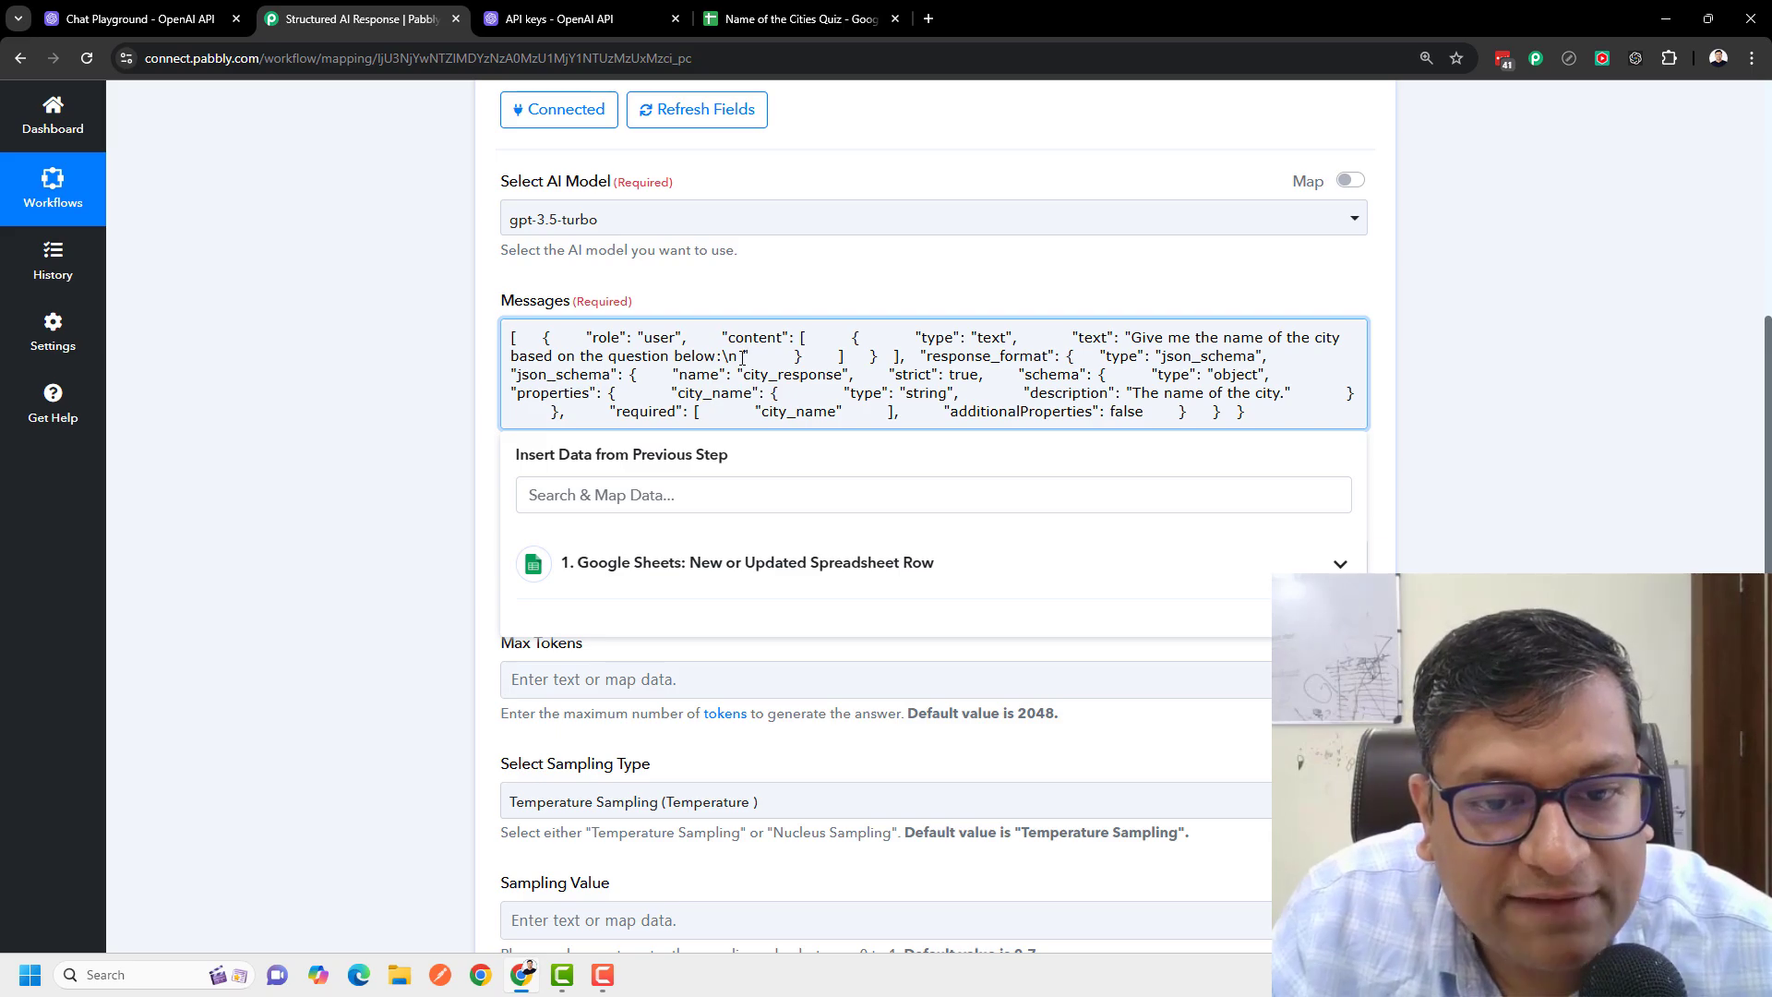
click(755, 562)
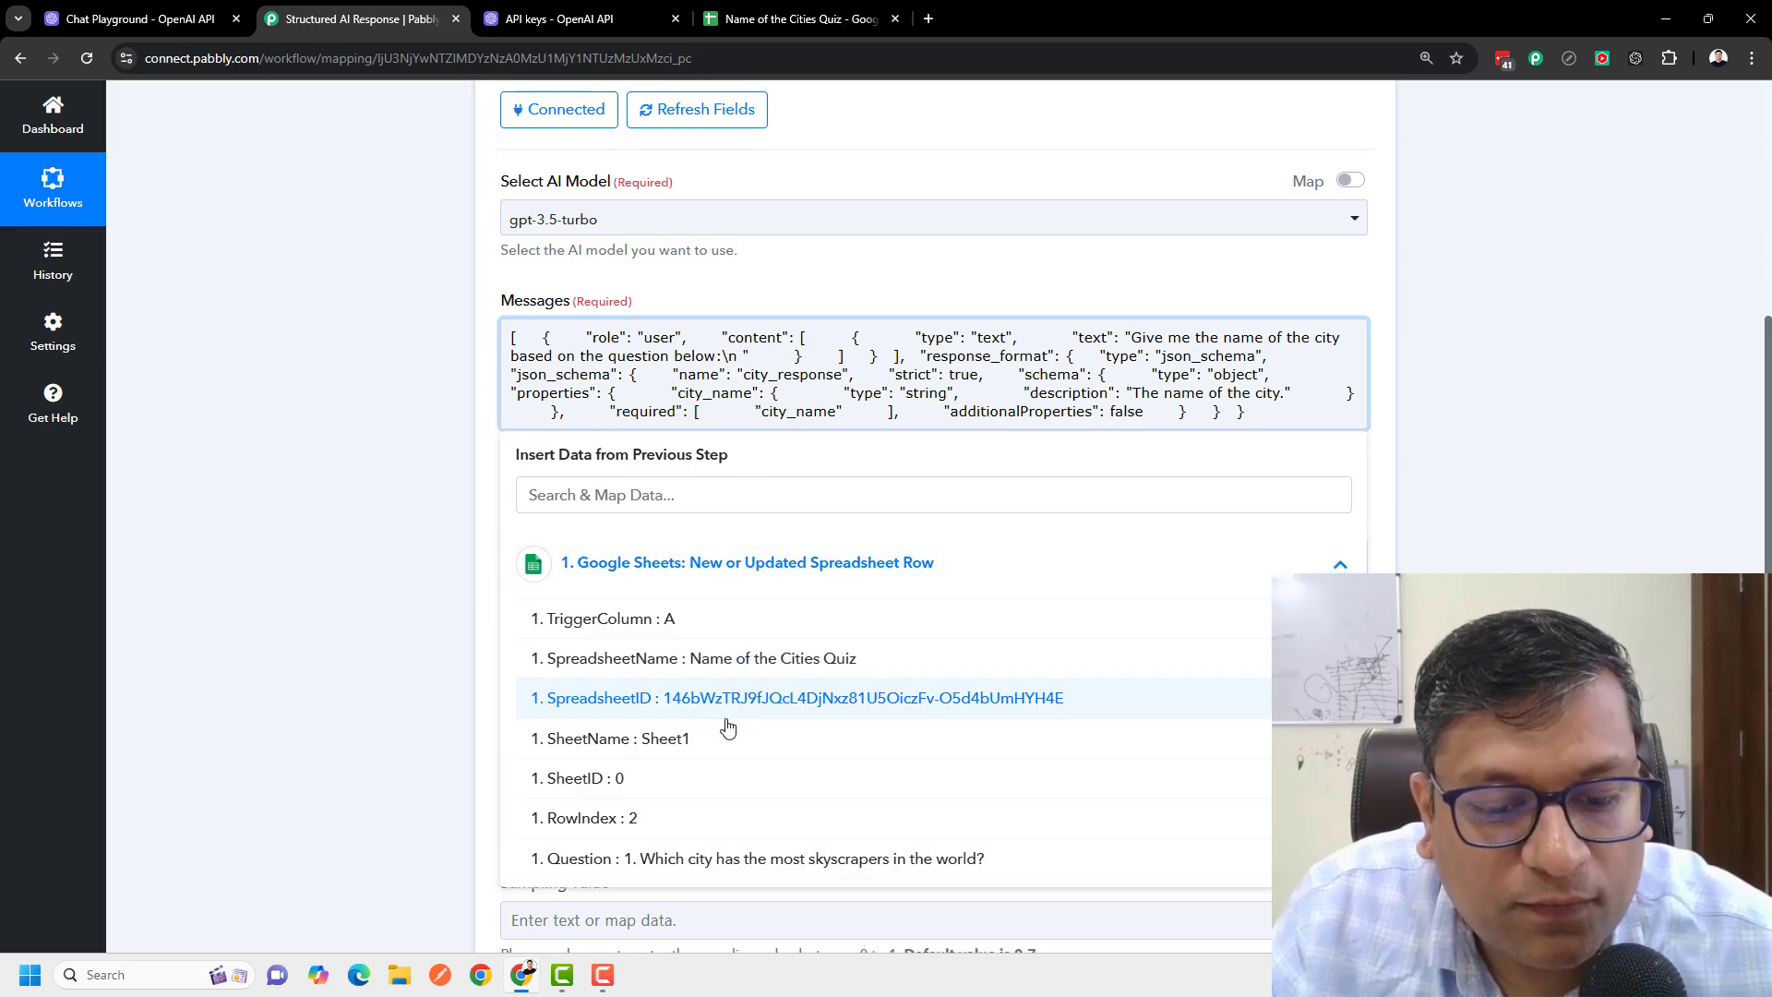
click(630, 859)
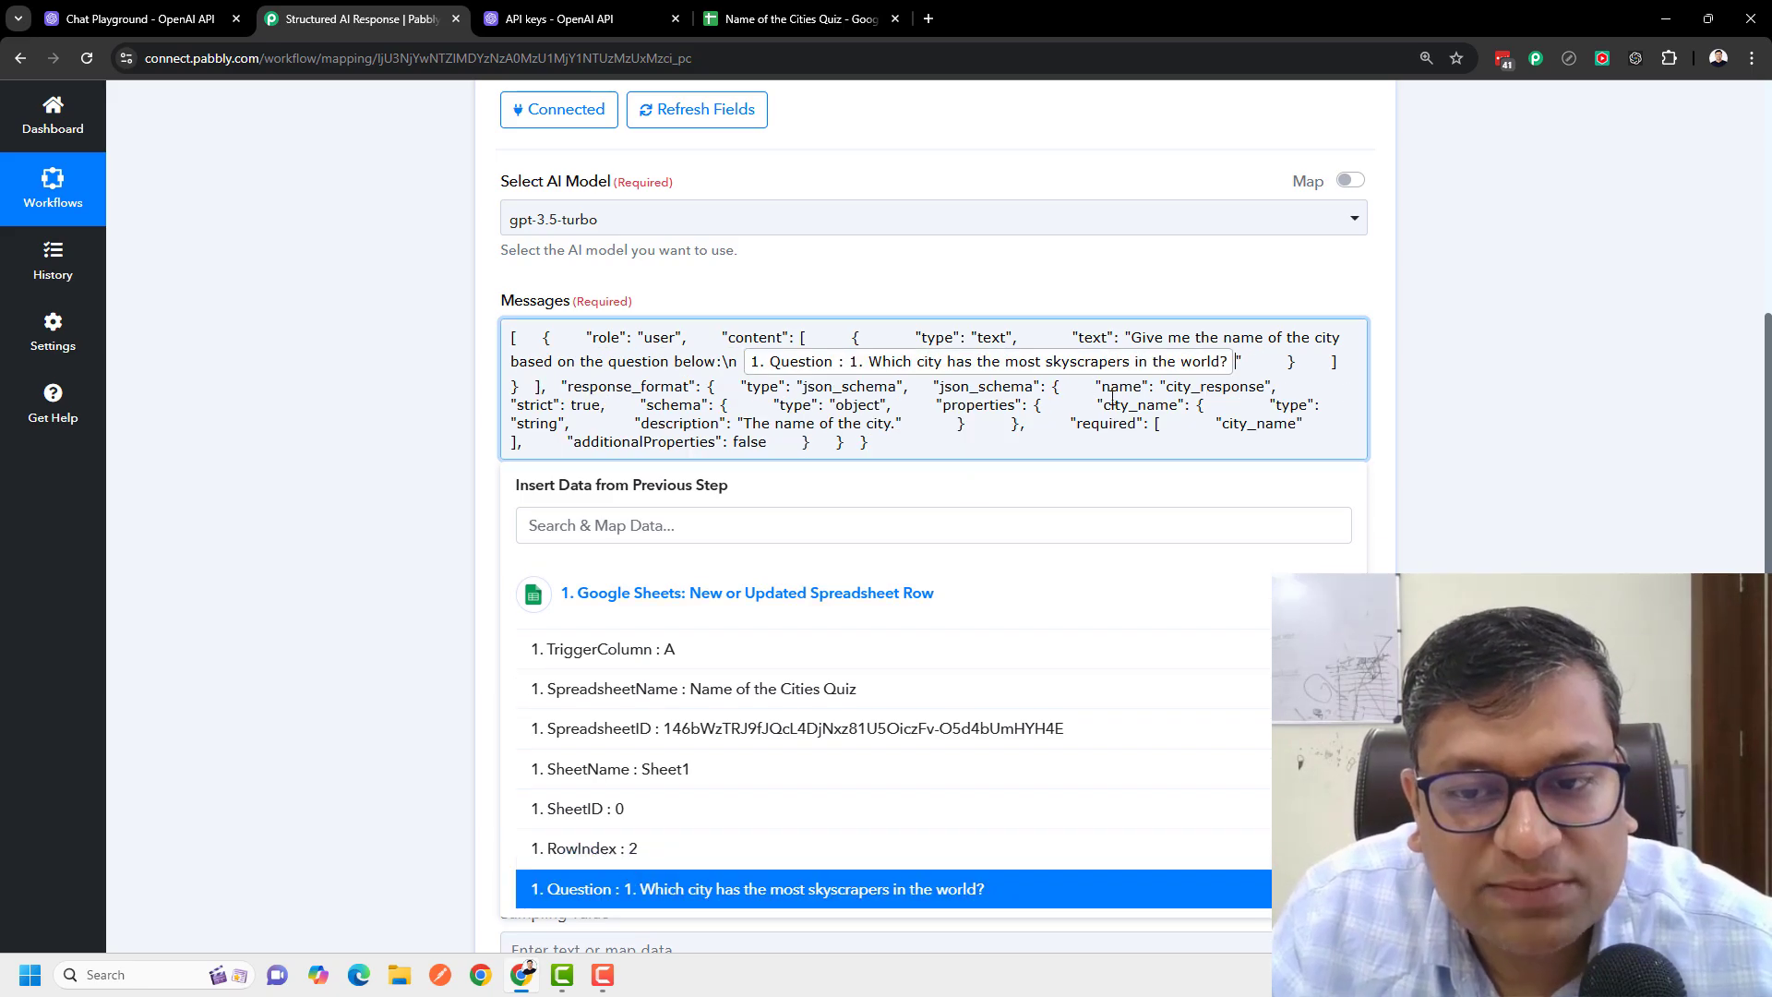
click(1535, 424)
scroll(1535, 424, up, 2)
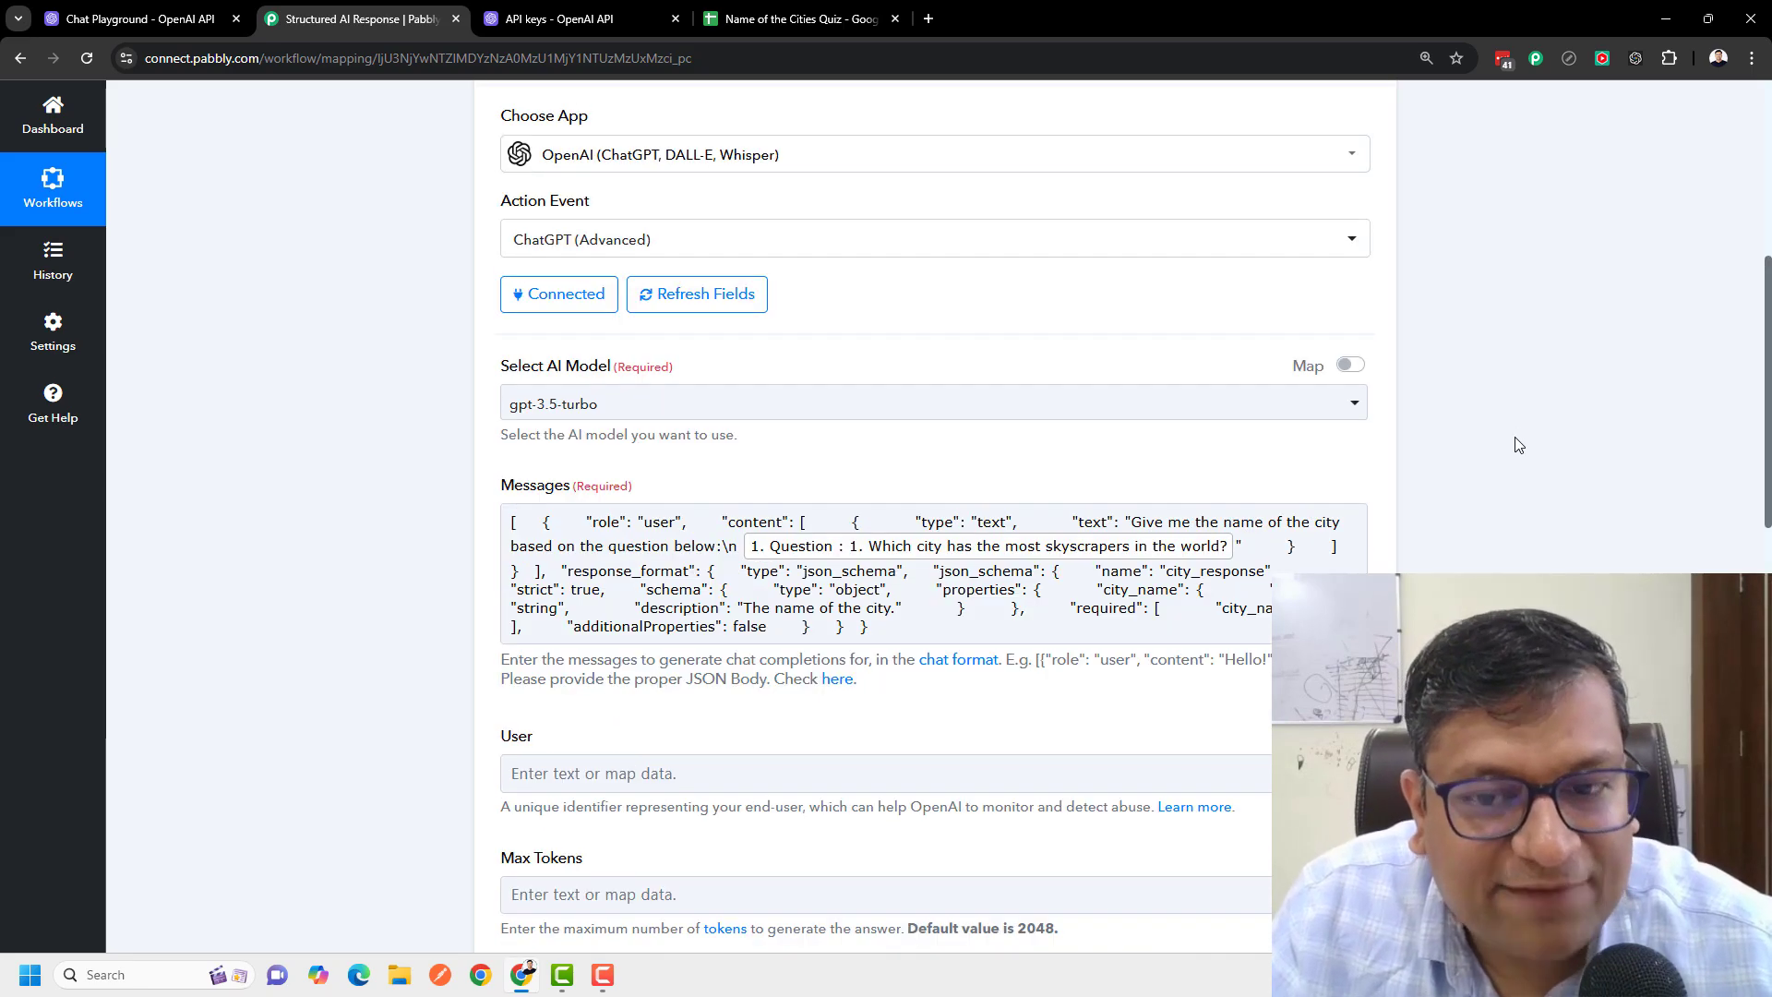
Step: Return to the Playground code and highlight the model name gpt-4o in the curl request
click(195, 11)
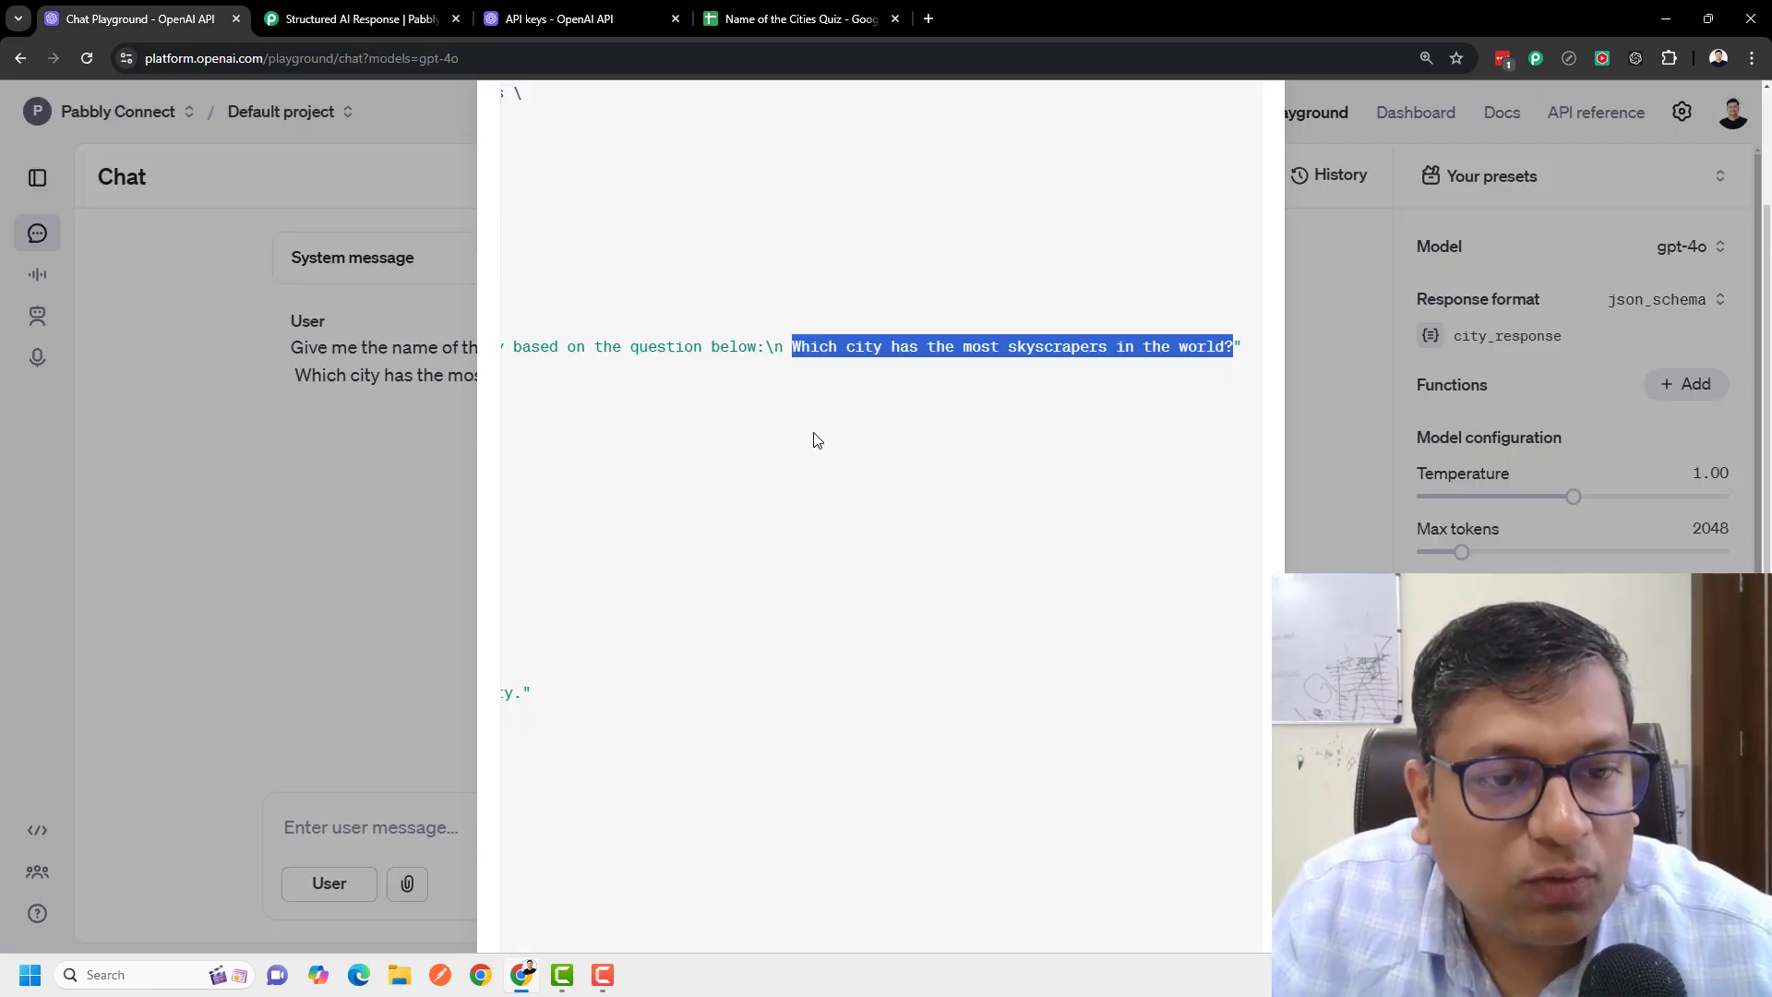
scroll(817, 440, up, 1)
drag(759, 437, 692, 437)
click(574, 279)
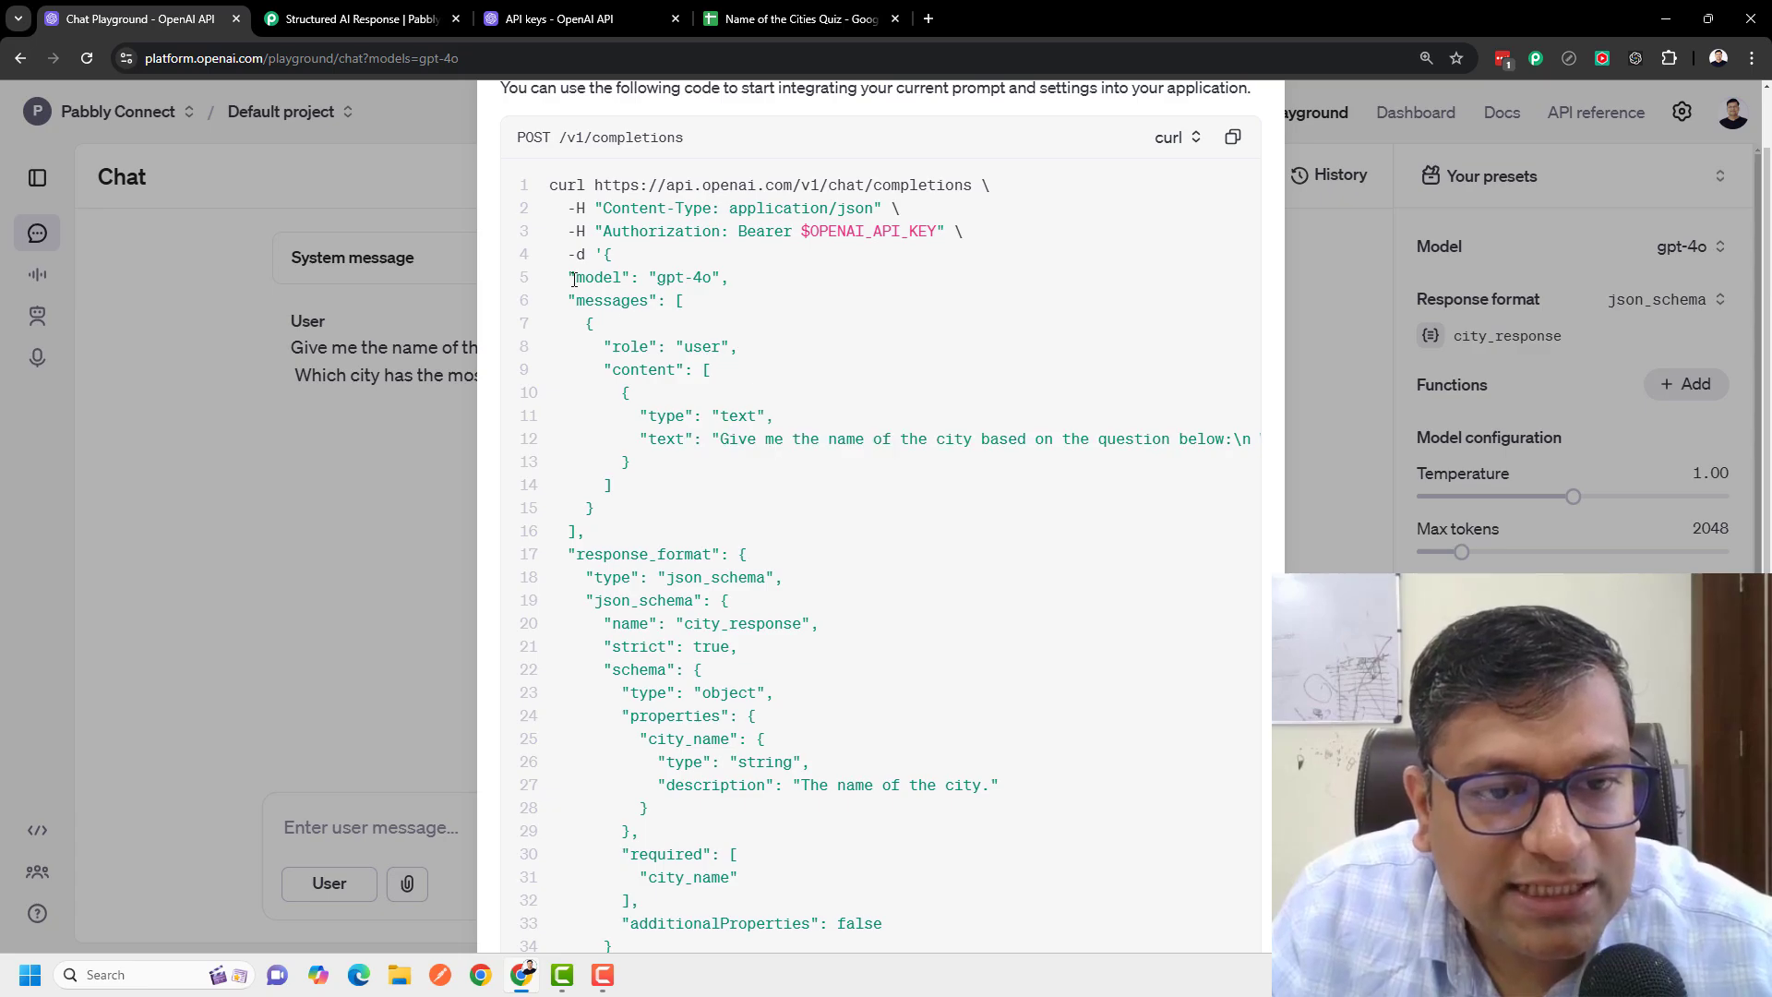
drag(658, 278, 699, 280)
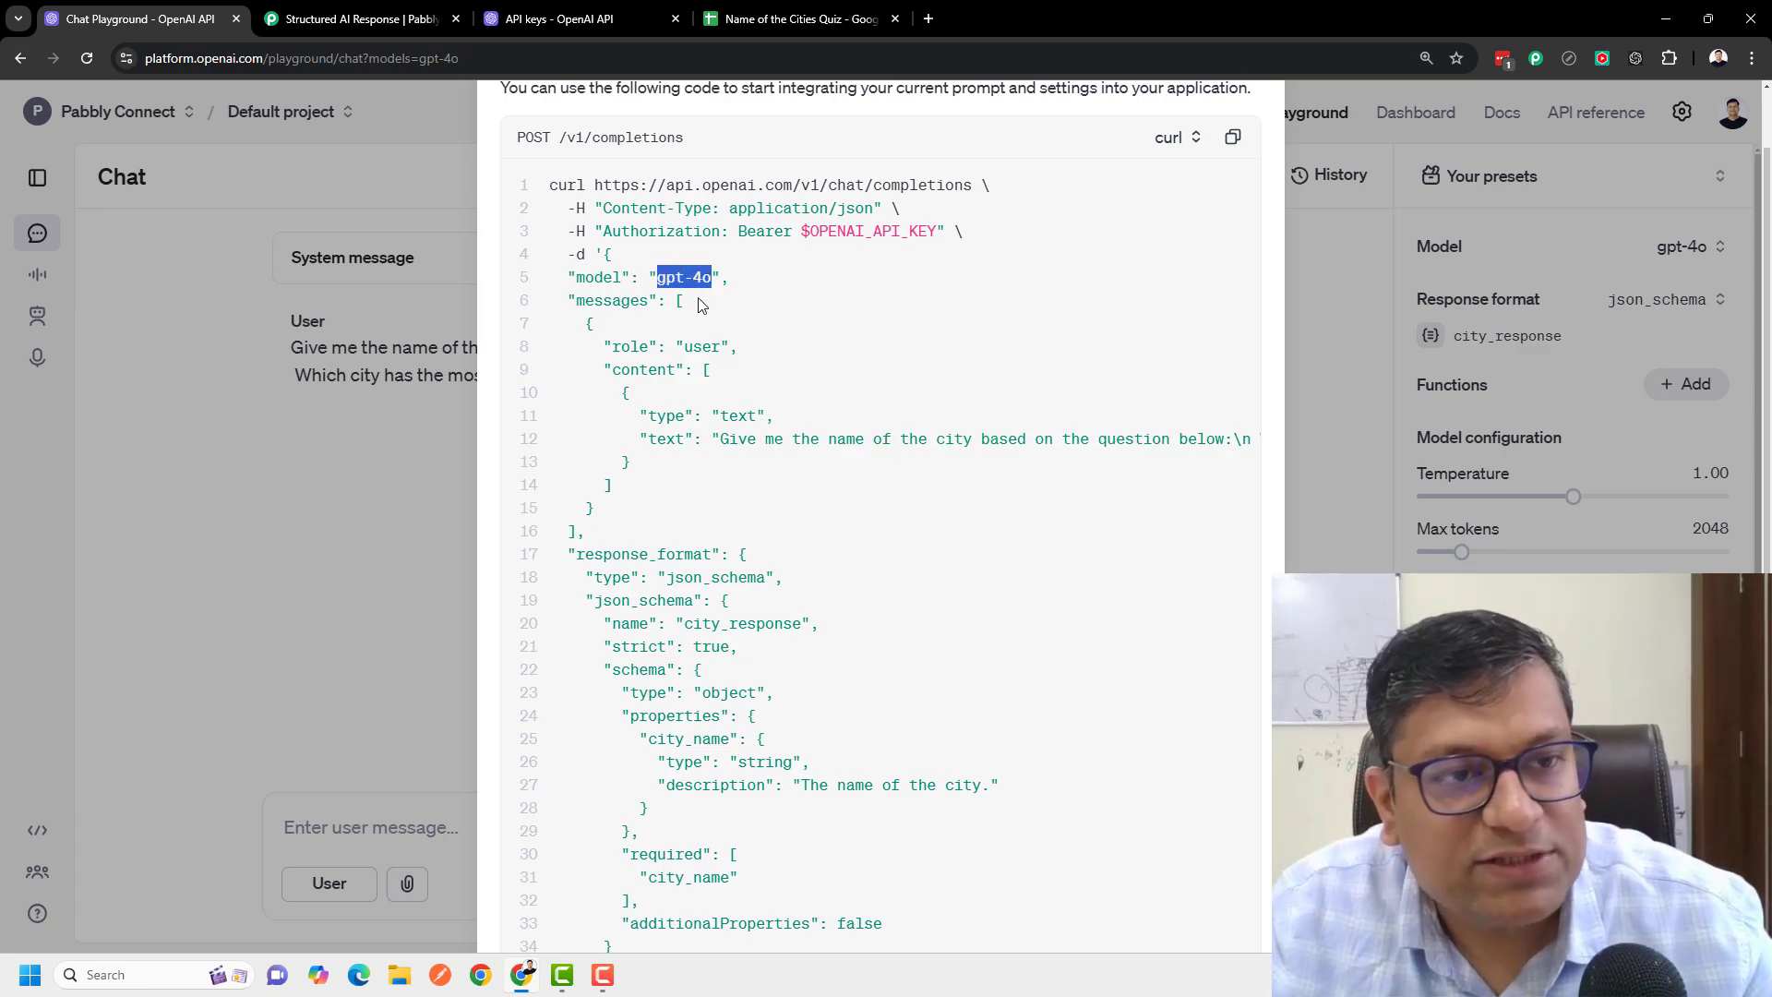
Step: In the Pabbly Connect workflow, enable mapping for the ChatGPT action's AI model and set it to gpt-4o
click(360, 19)
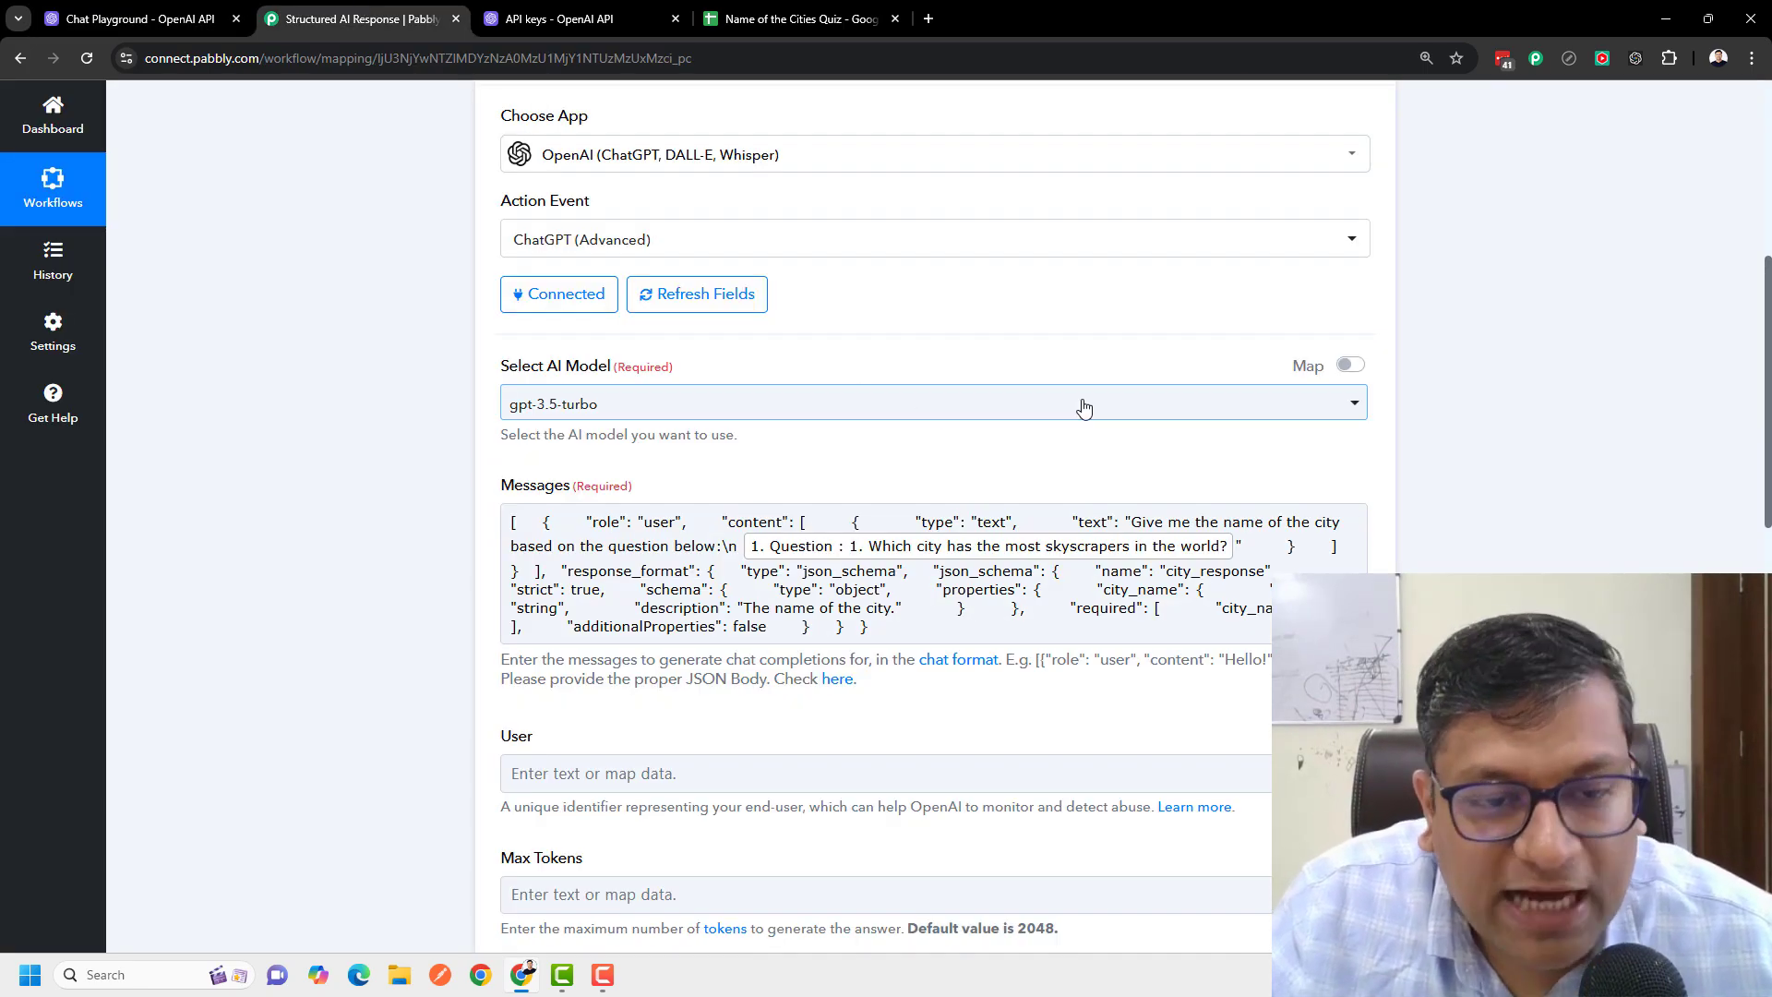
click(1351, 366)
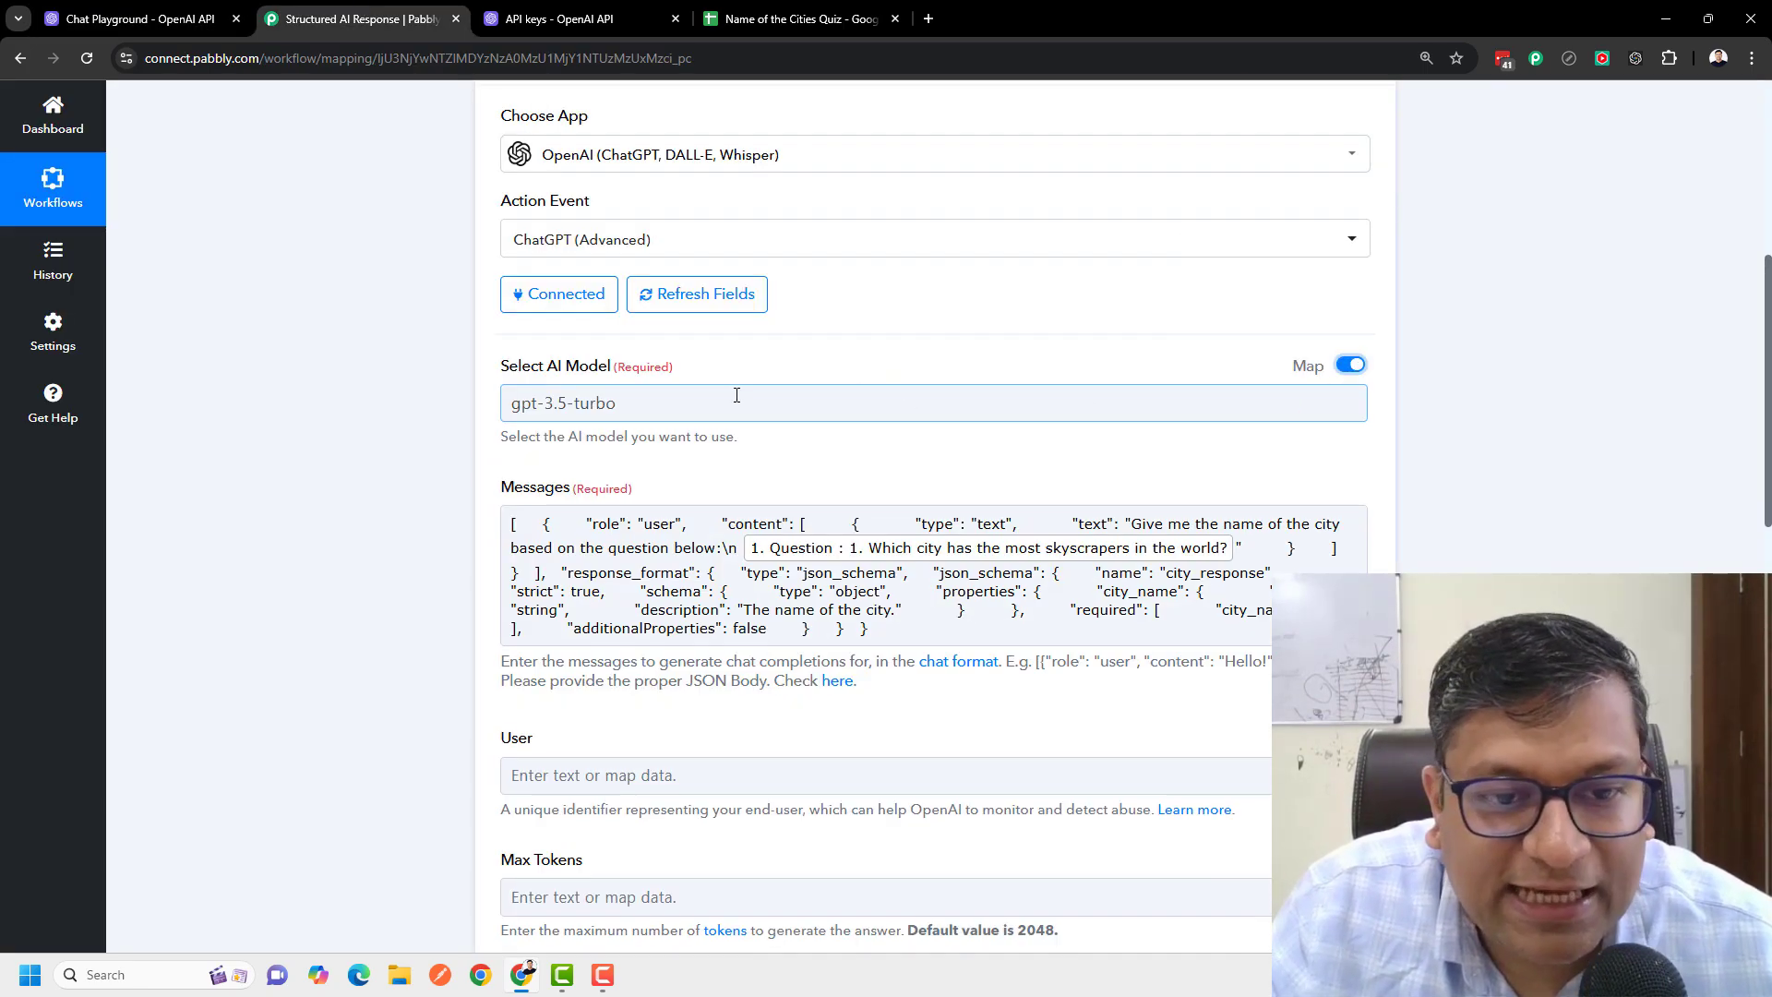
drag(695, 405, 484, 413)
text(gpt-4o)
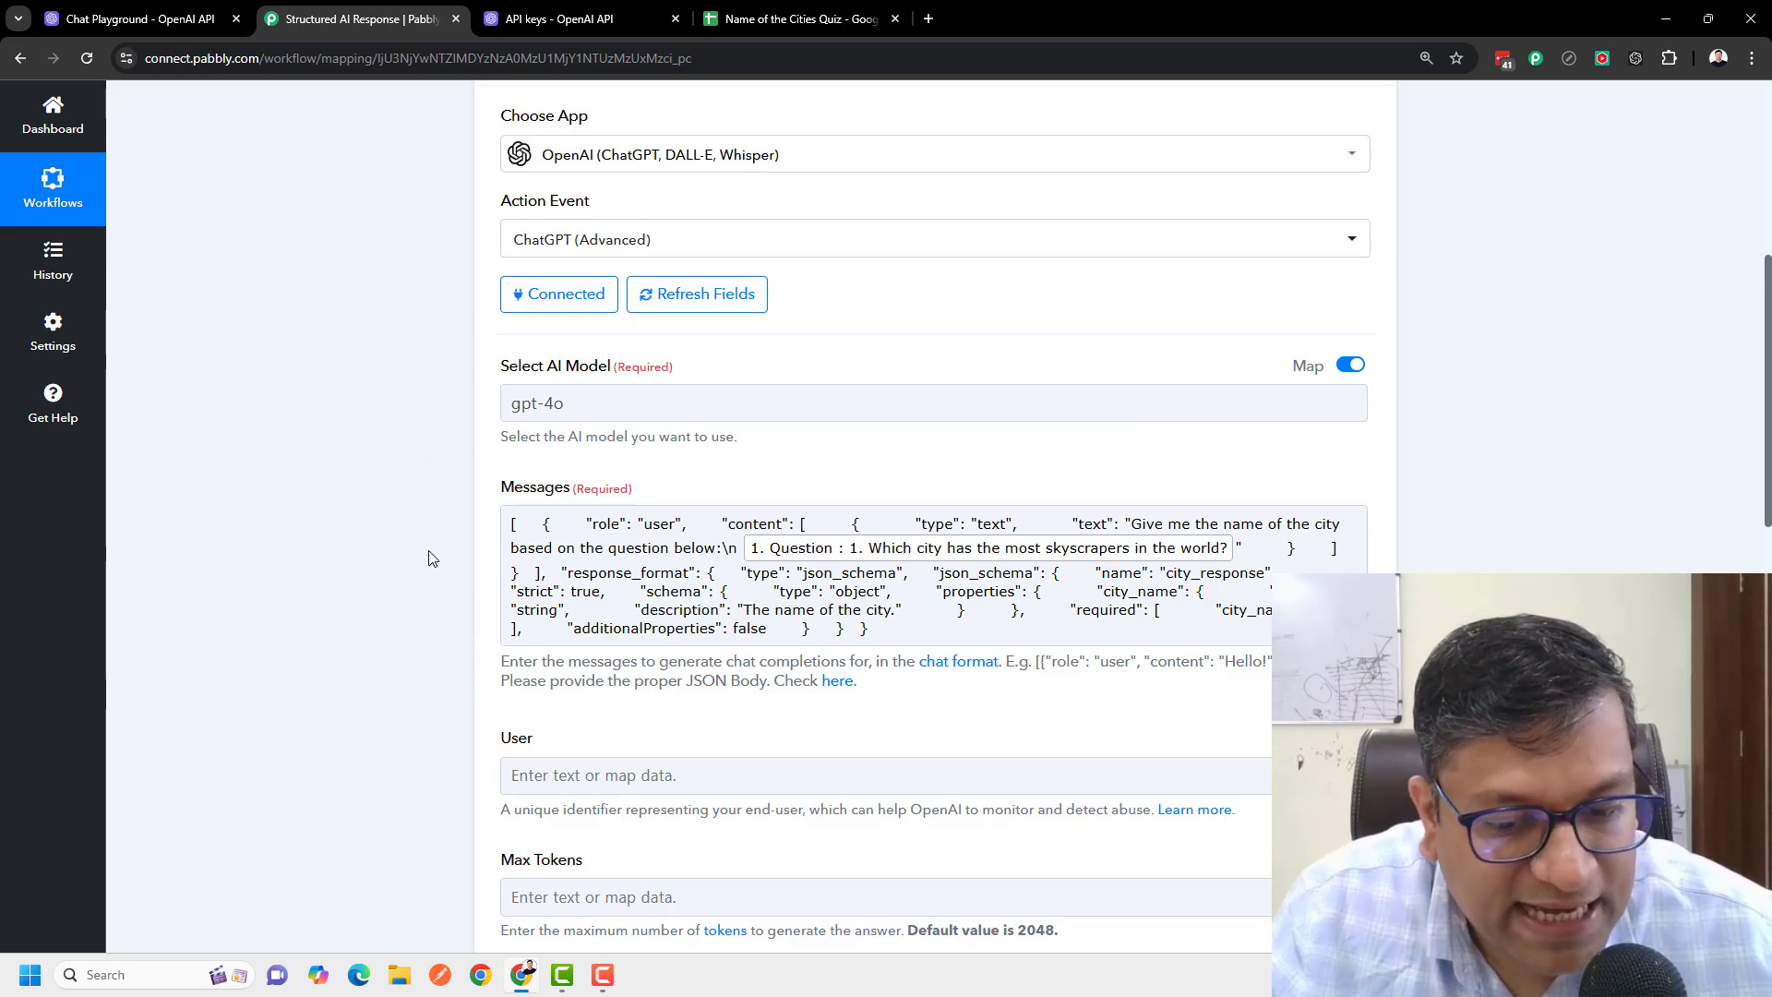
Step: Save the ChatGPT action, send a test request, and inspect the Message Content City Name label and value in the response
scroll(425, 555, down, 13)
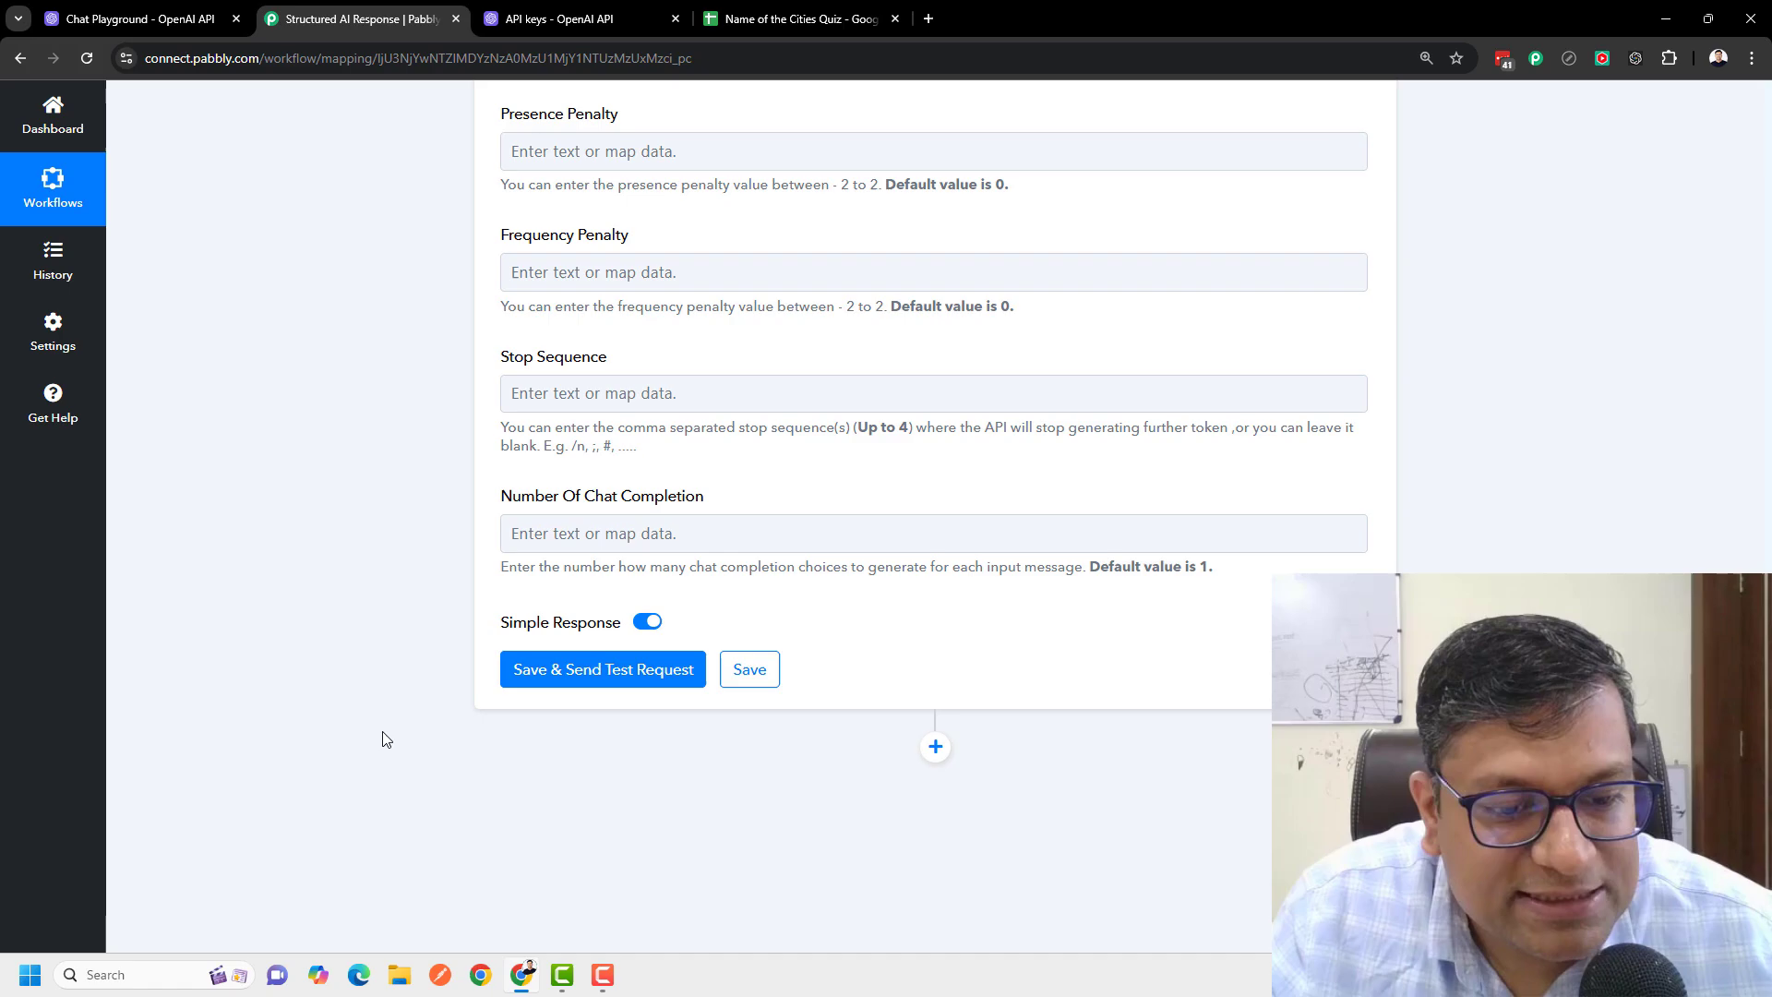
click(591, 672)
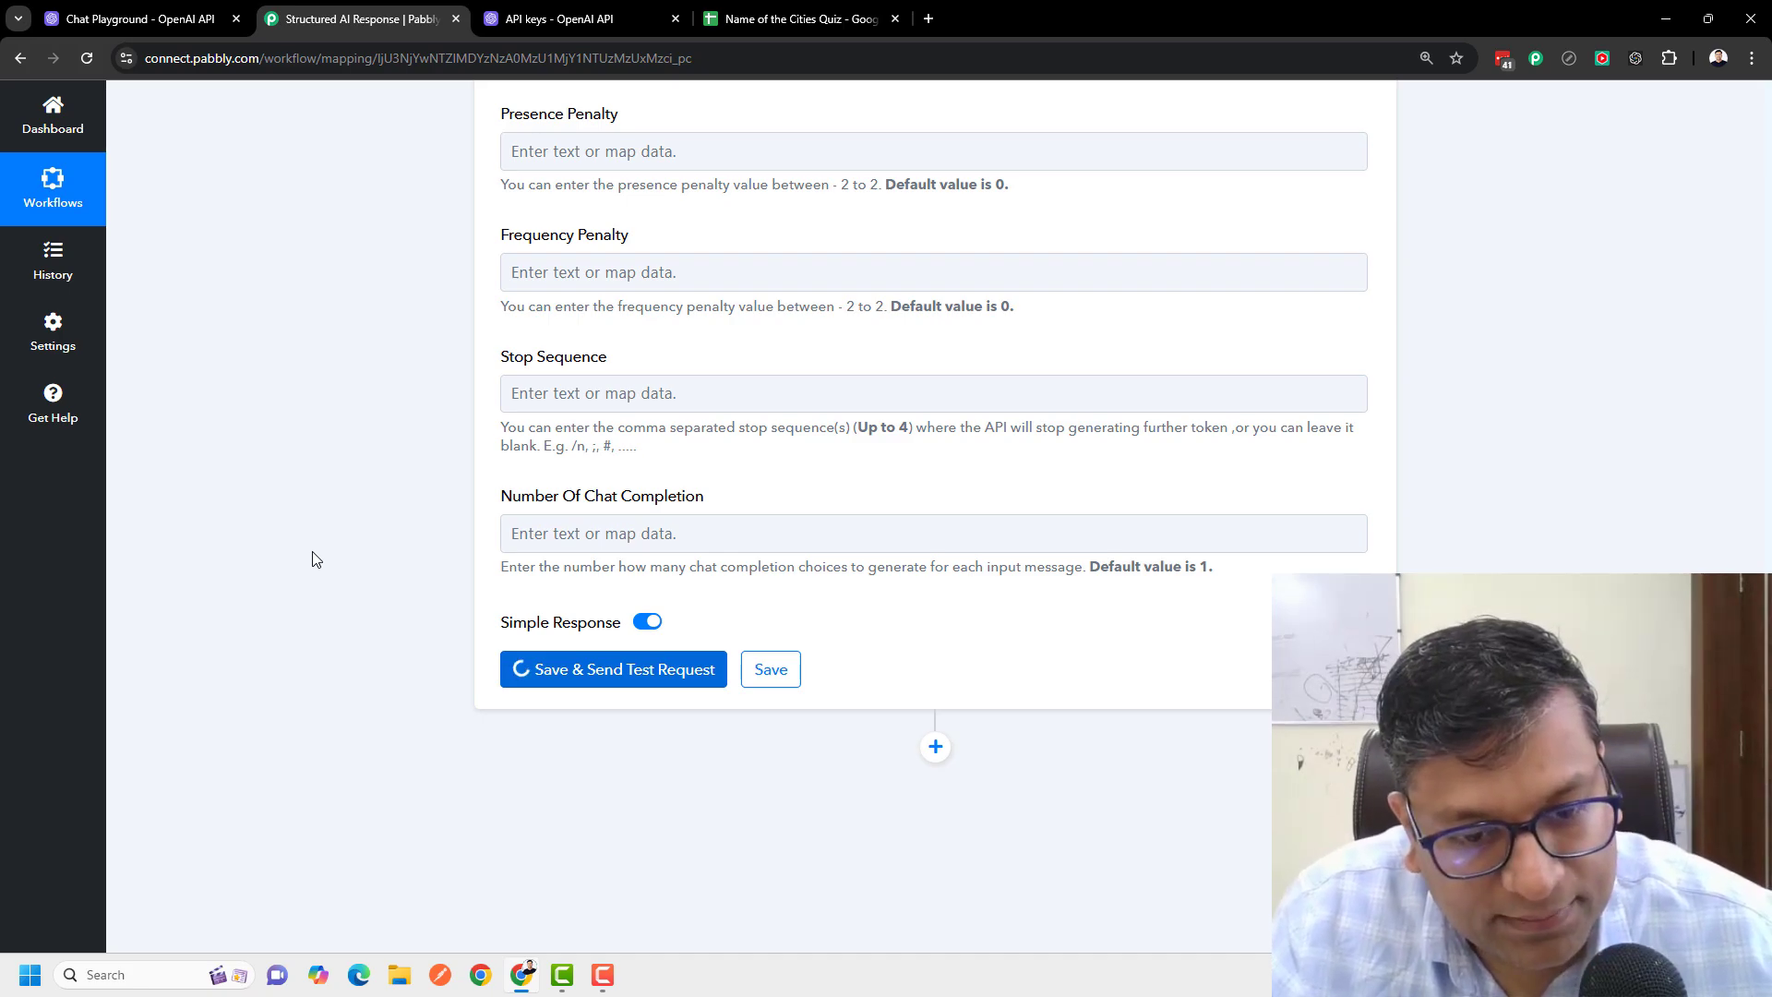
scroll(316, 557, down, 4)
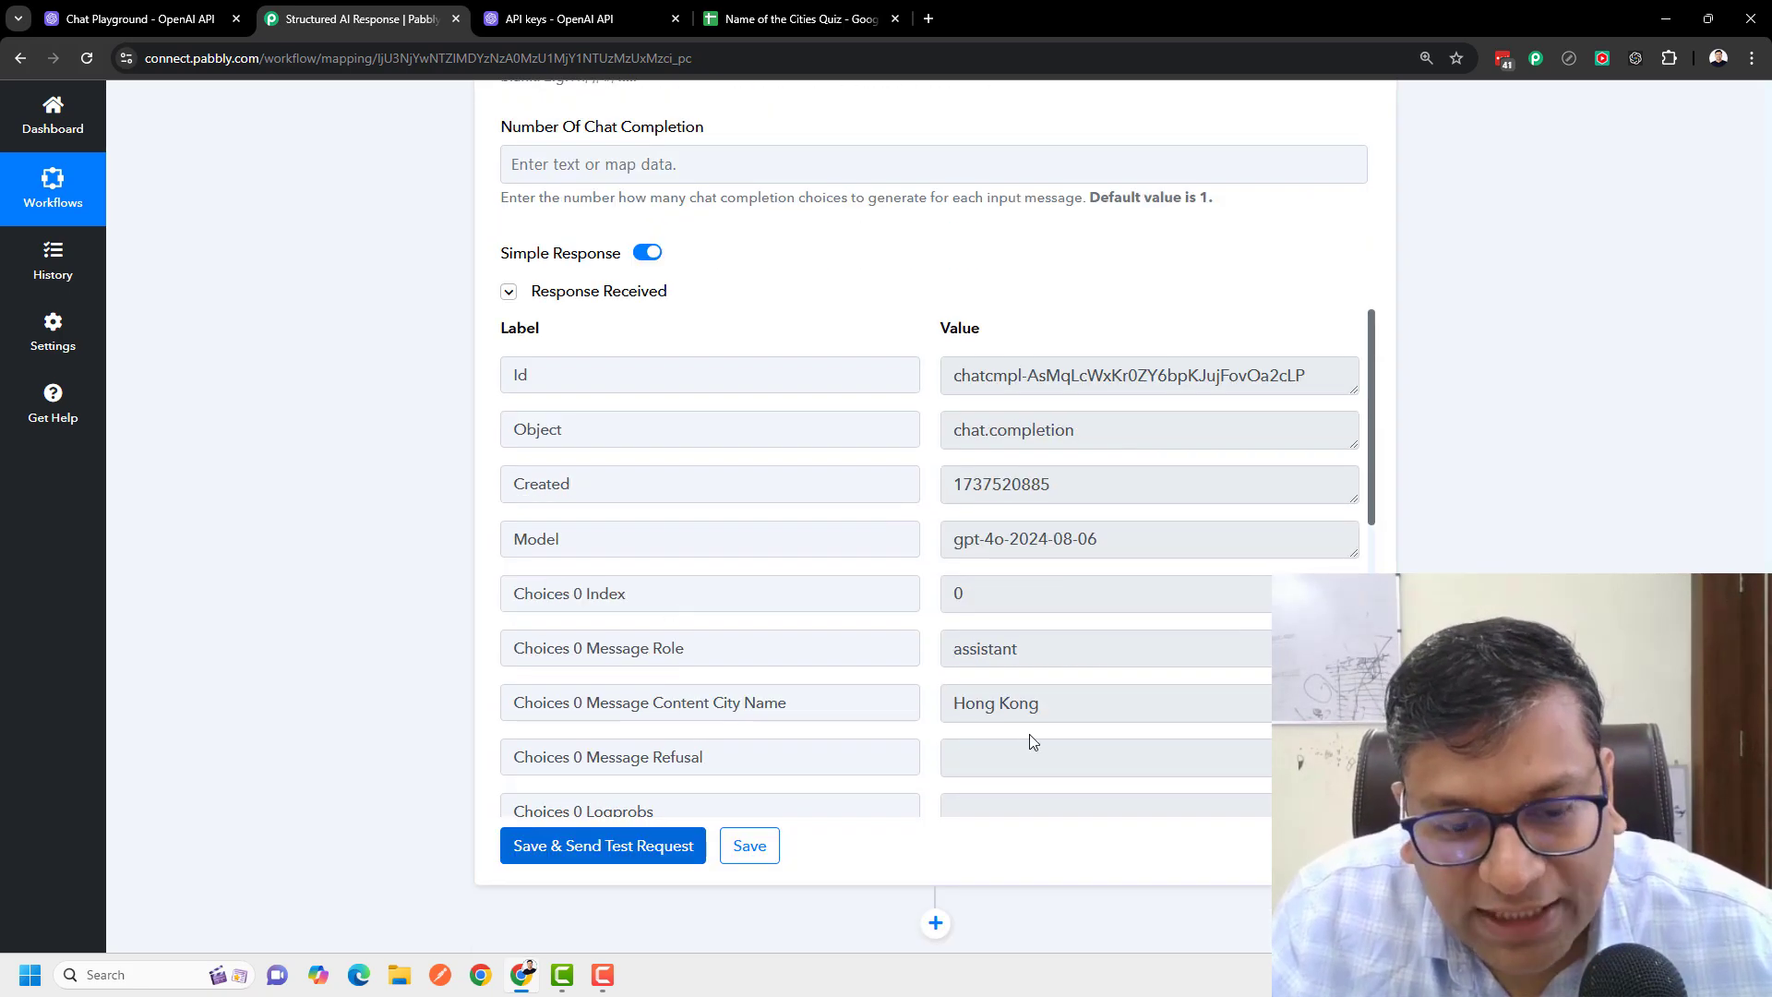
drag(776, 703, 508, 712)
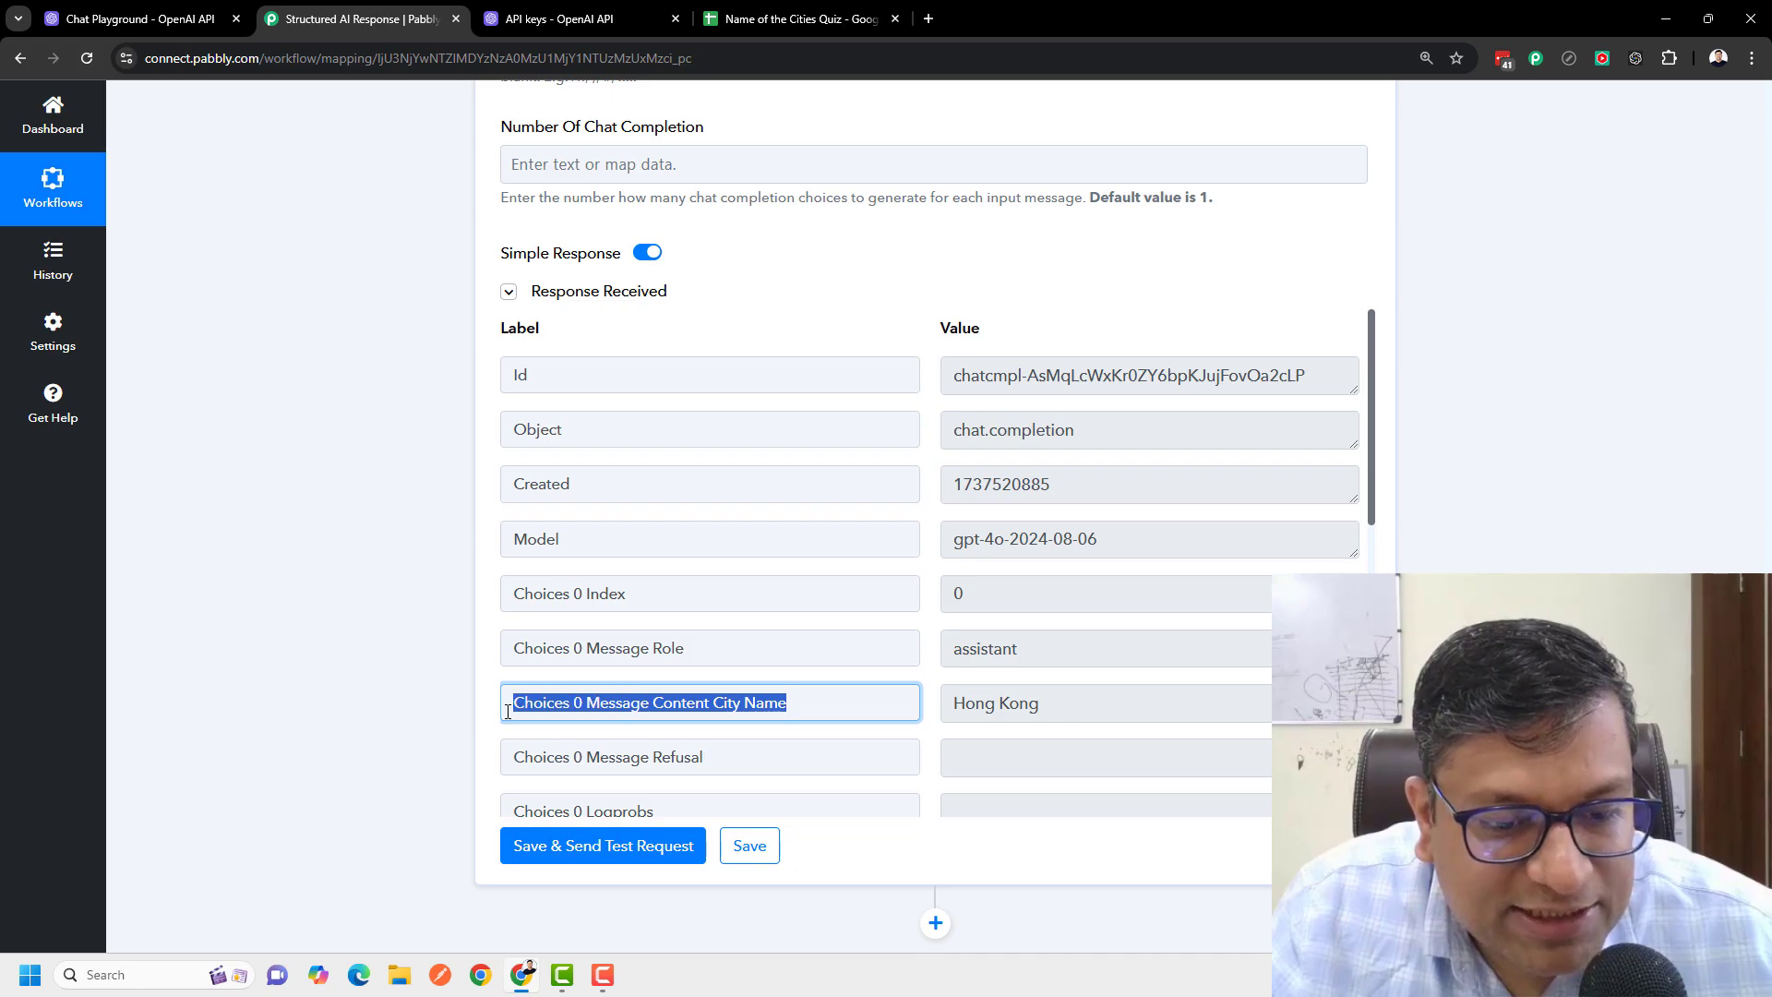
click(755, 707)
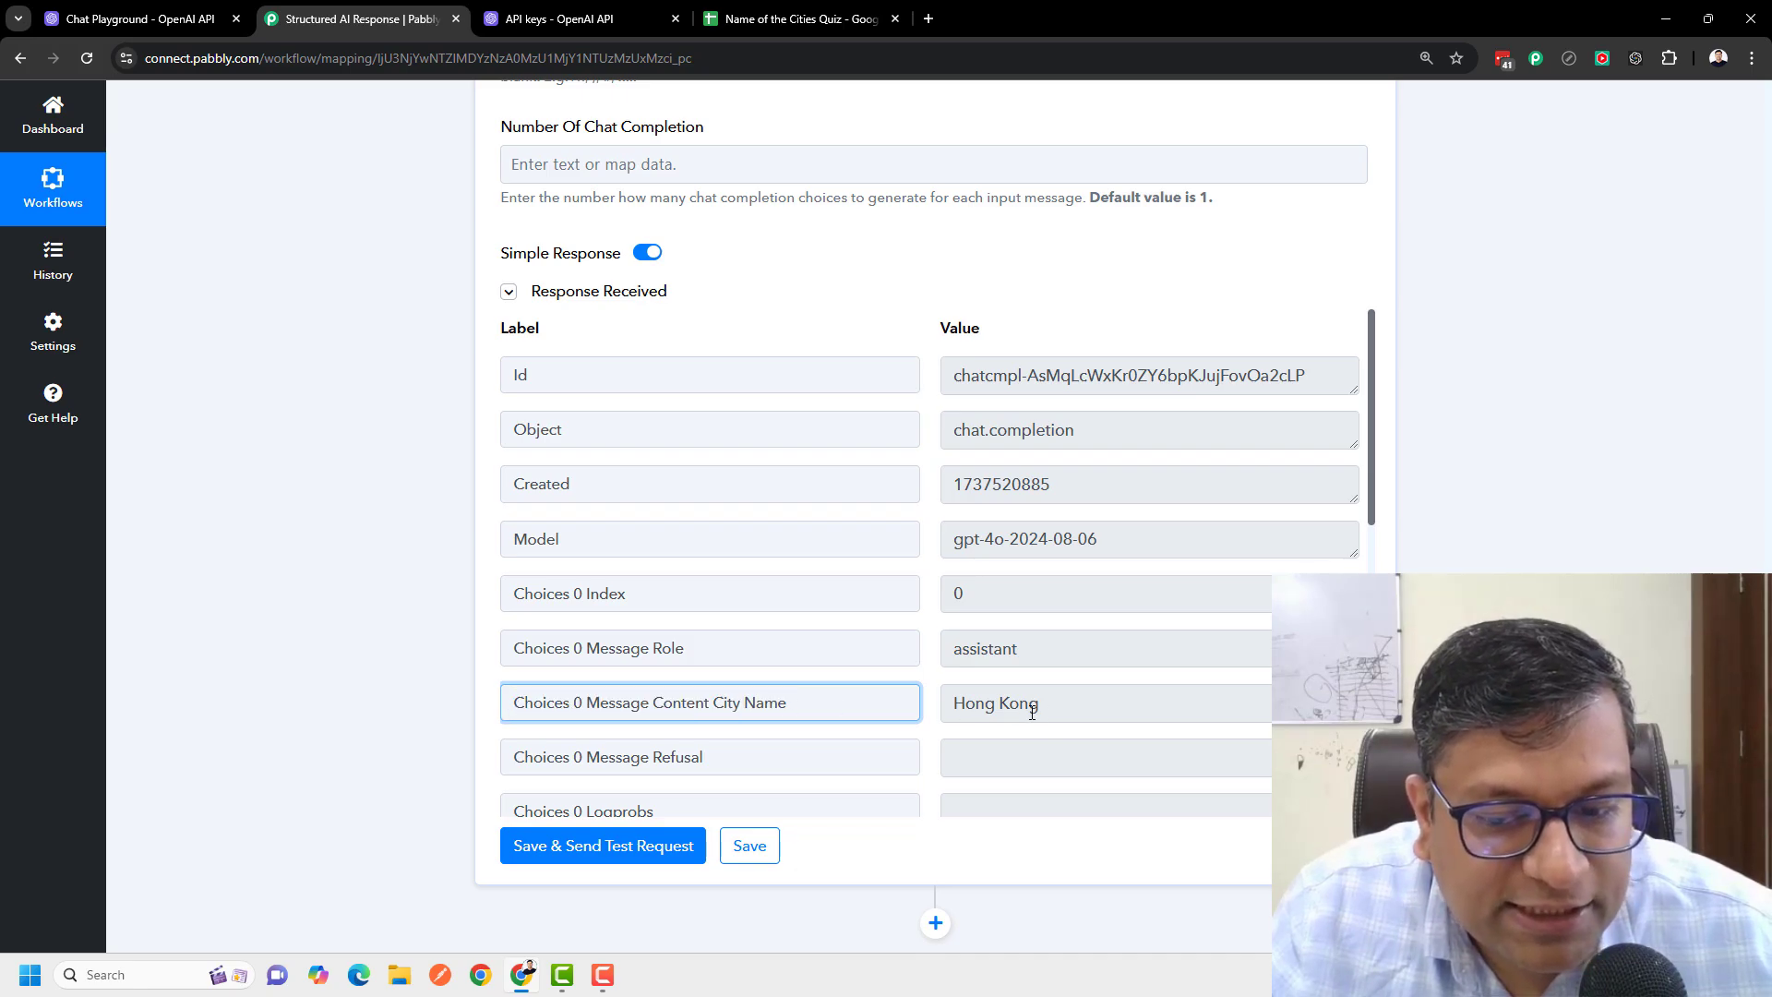
drag(1031, 712, 927, 719)
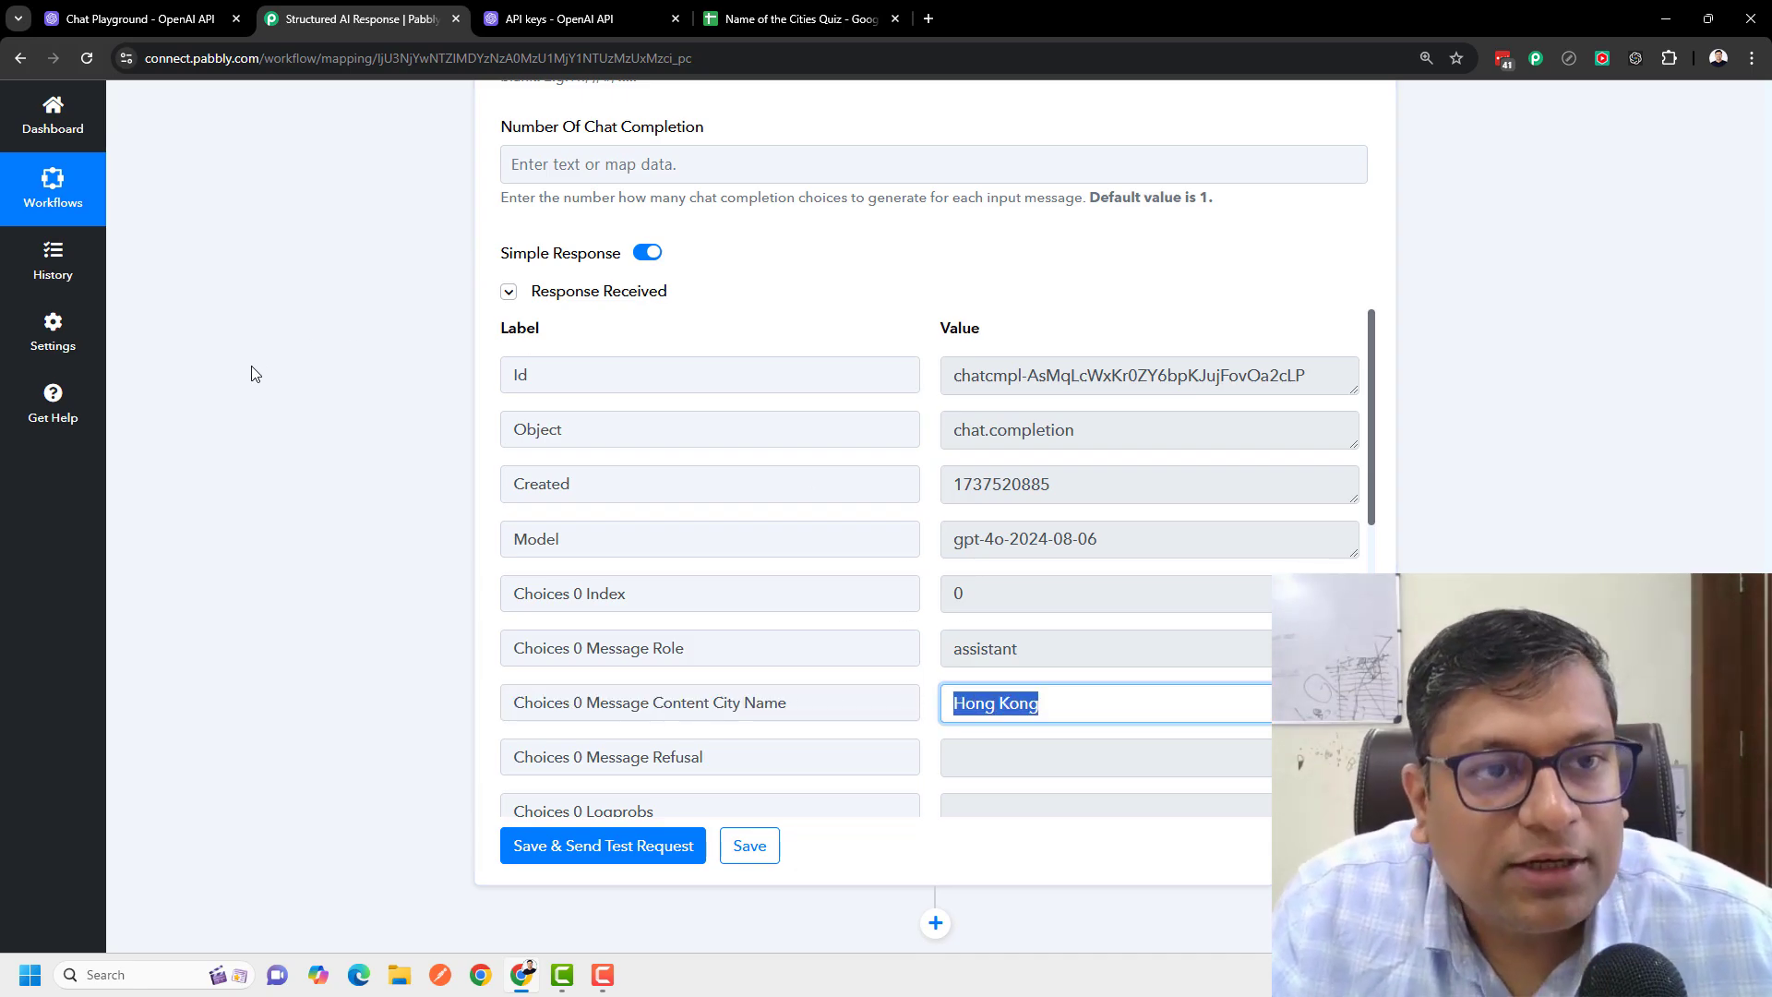
Step: Switch to the Name of the Cities Quiz spreadsheet, submit the webhook's Initial Setup and close the dialog
scroll(304, 554, up, 7)
scroll(304, 554, up, 10)
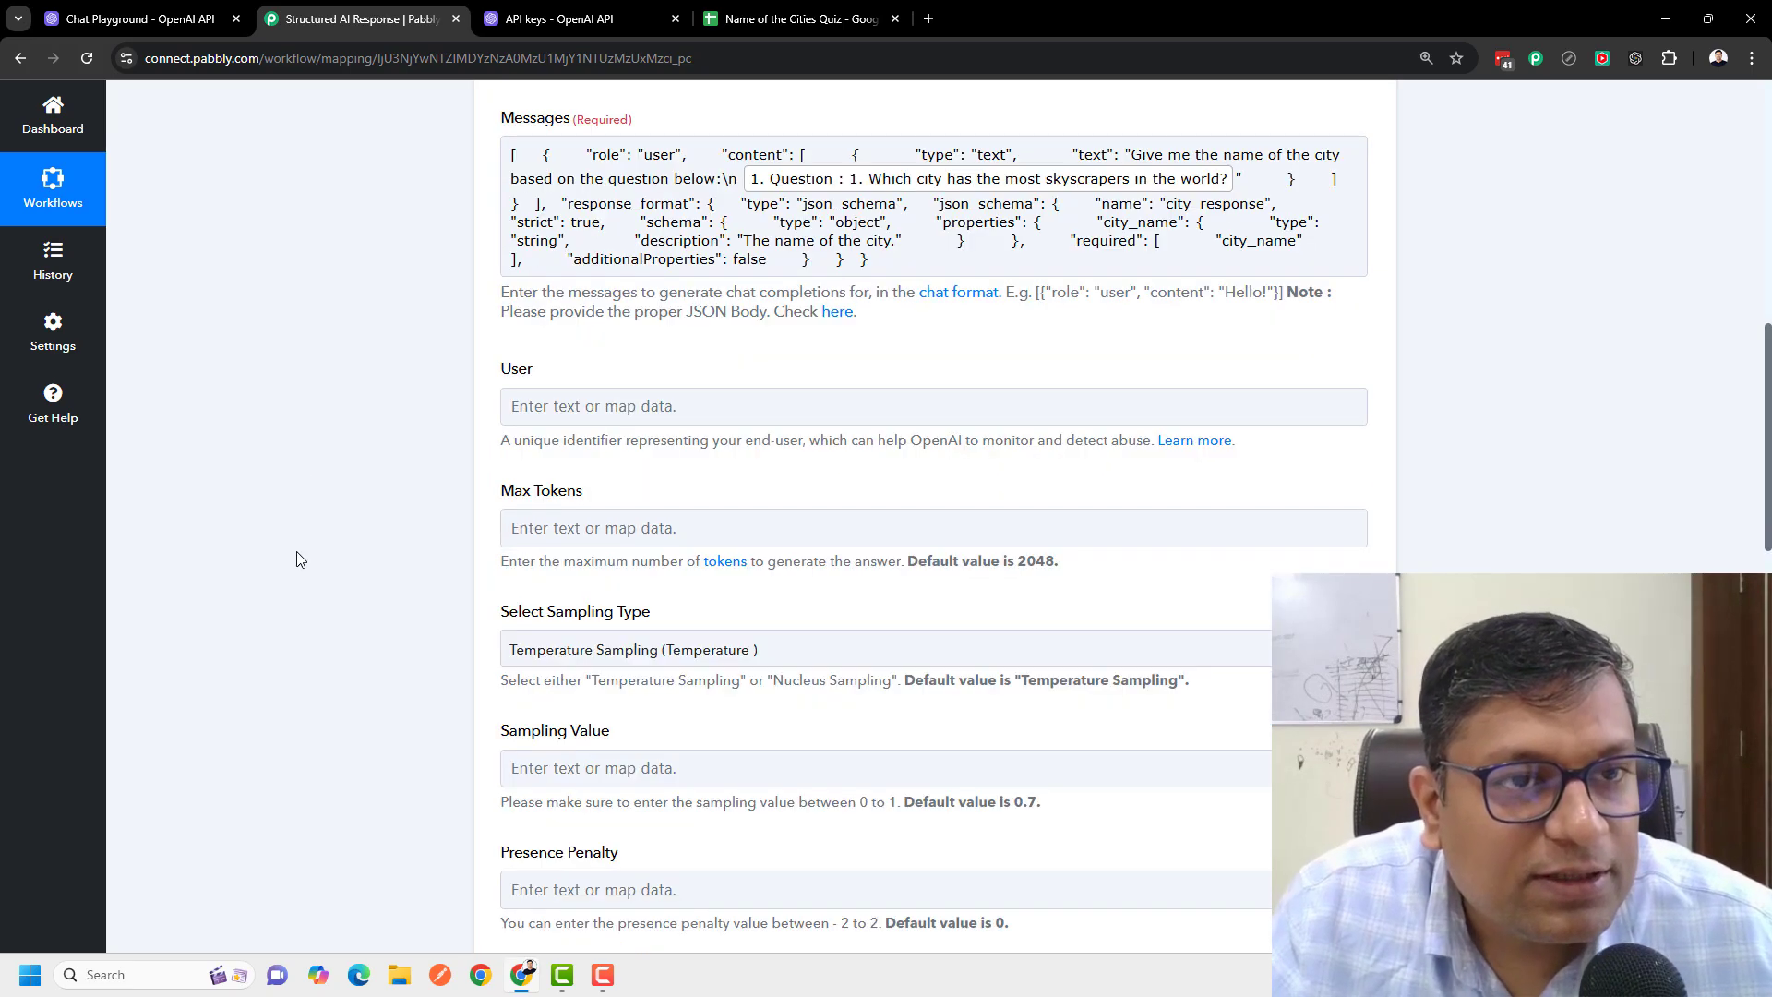
click(793, 18)
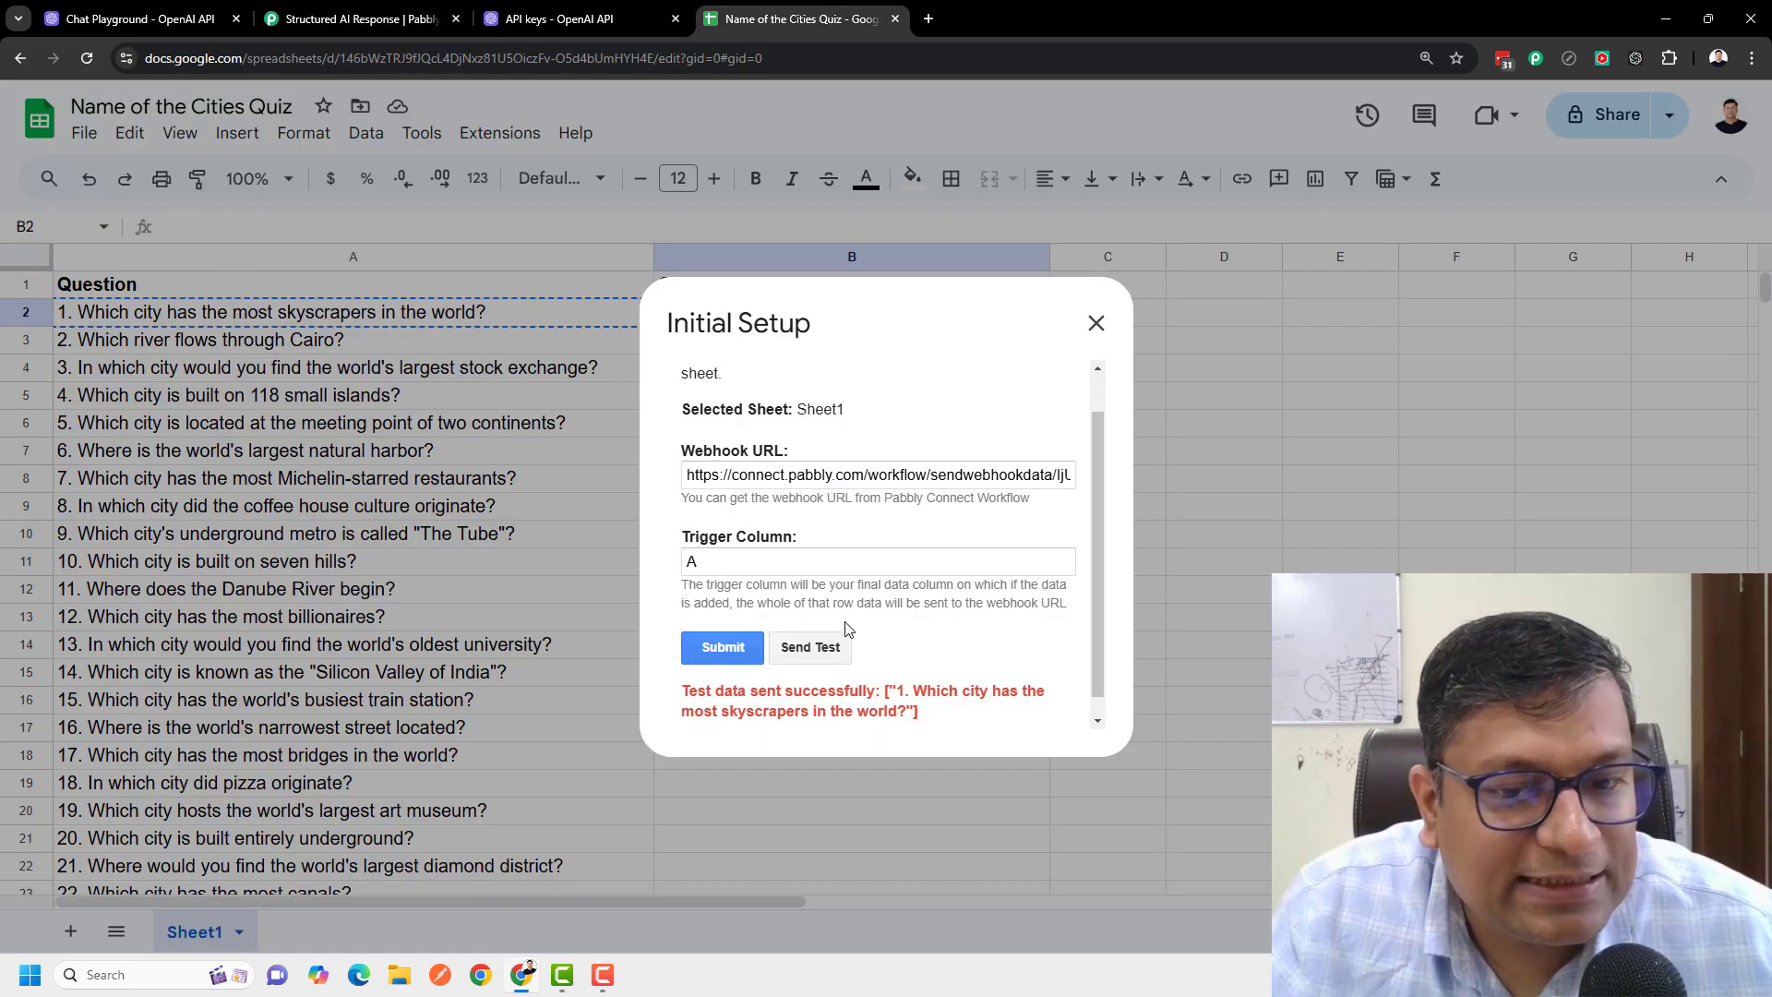
click(739, 652)
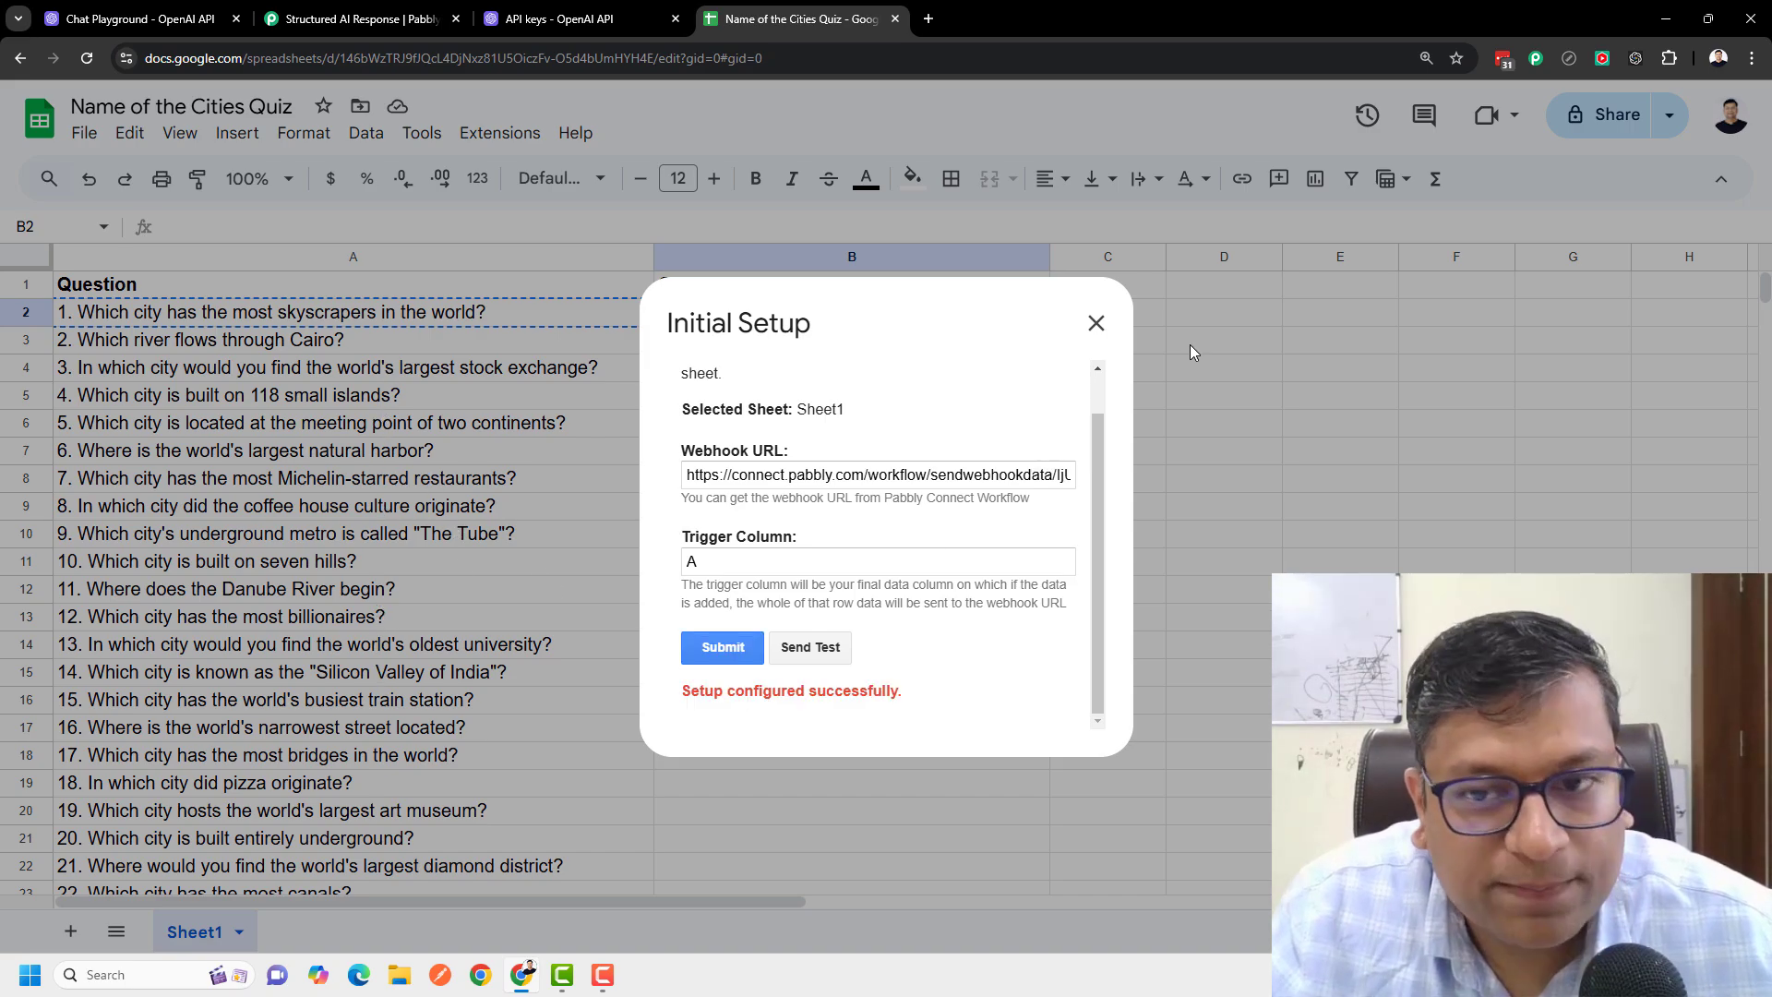
click(1096, 322)
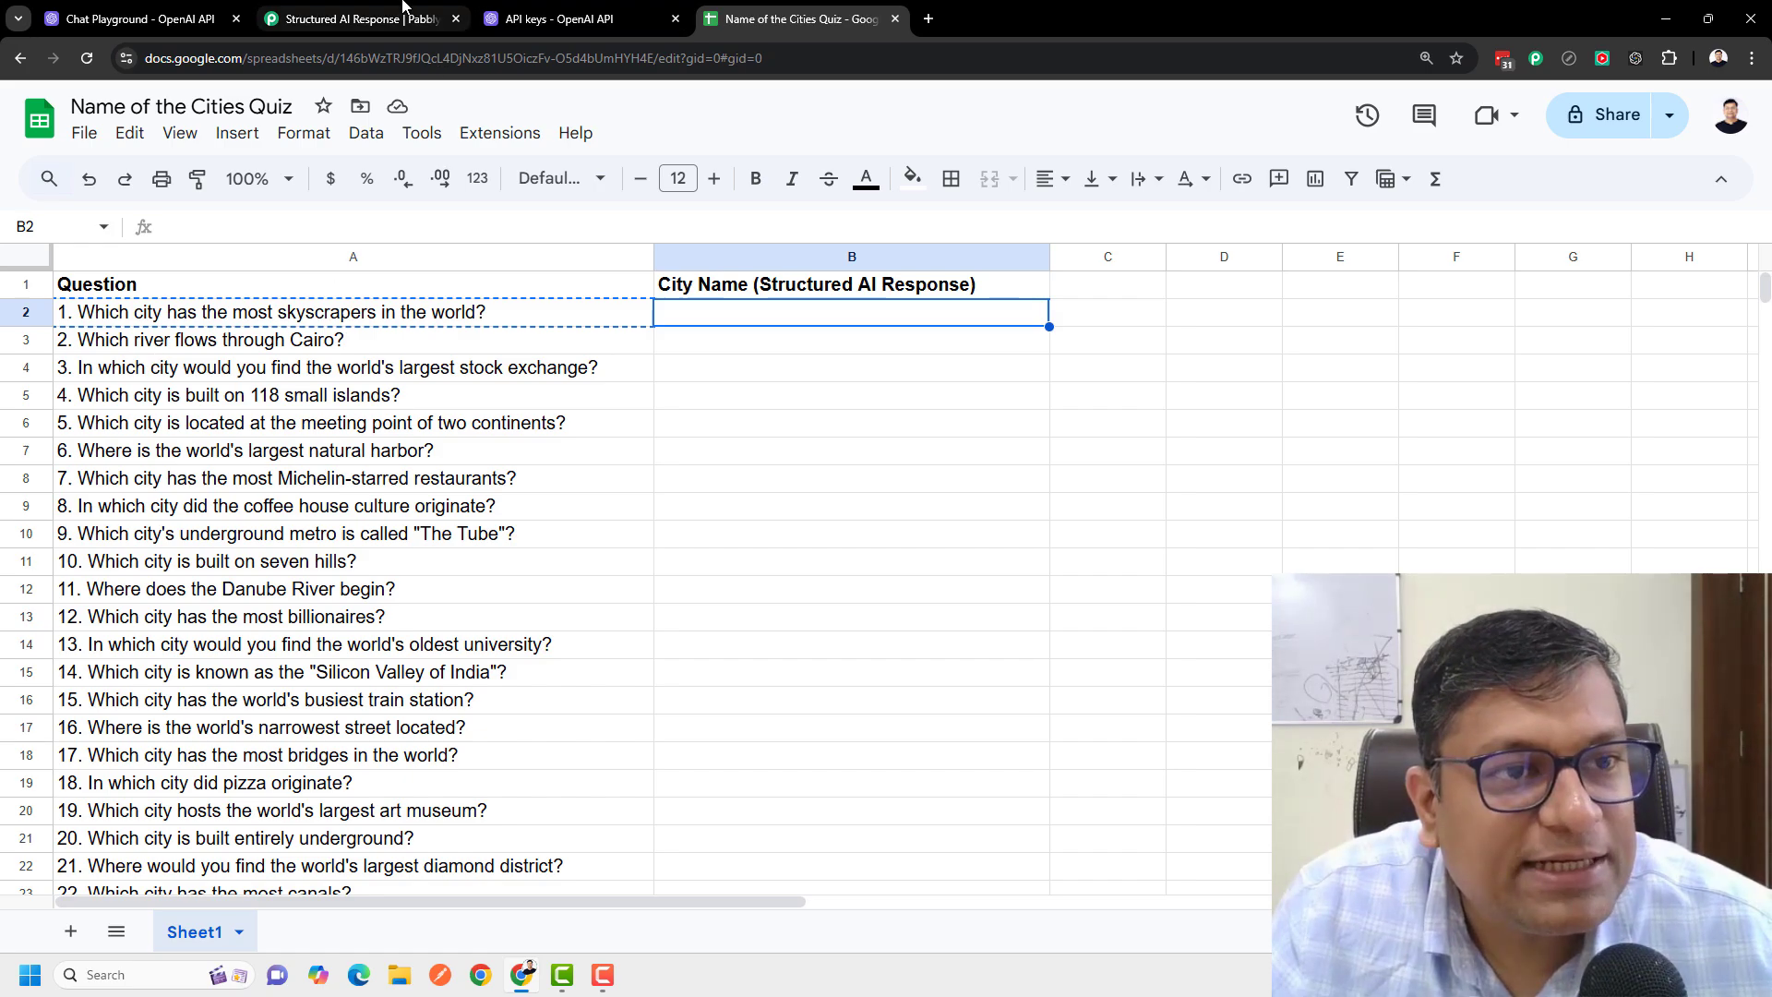
Step: Back in Pabbly Connect, review the workflow from the Google Sheets trigger through the ChatGPT settings to the returned city name field
click(364, 19)
scroll(641, 382, up, 5)
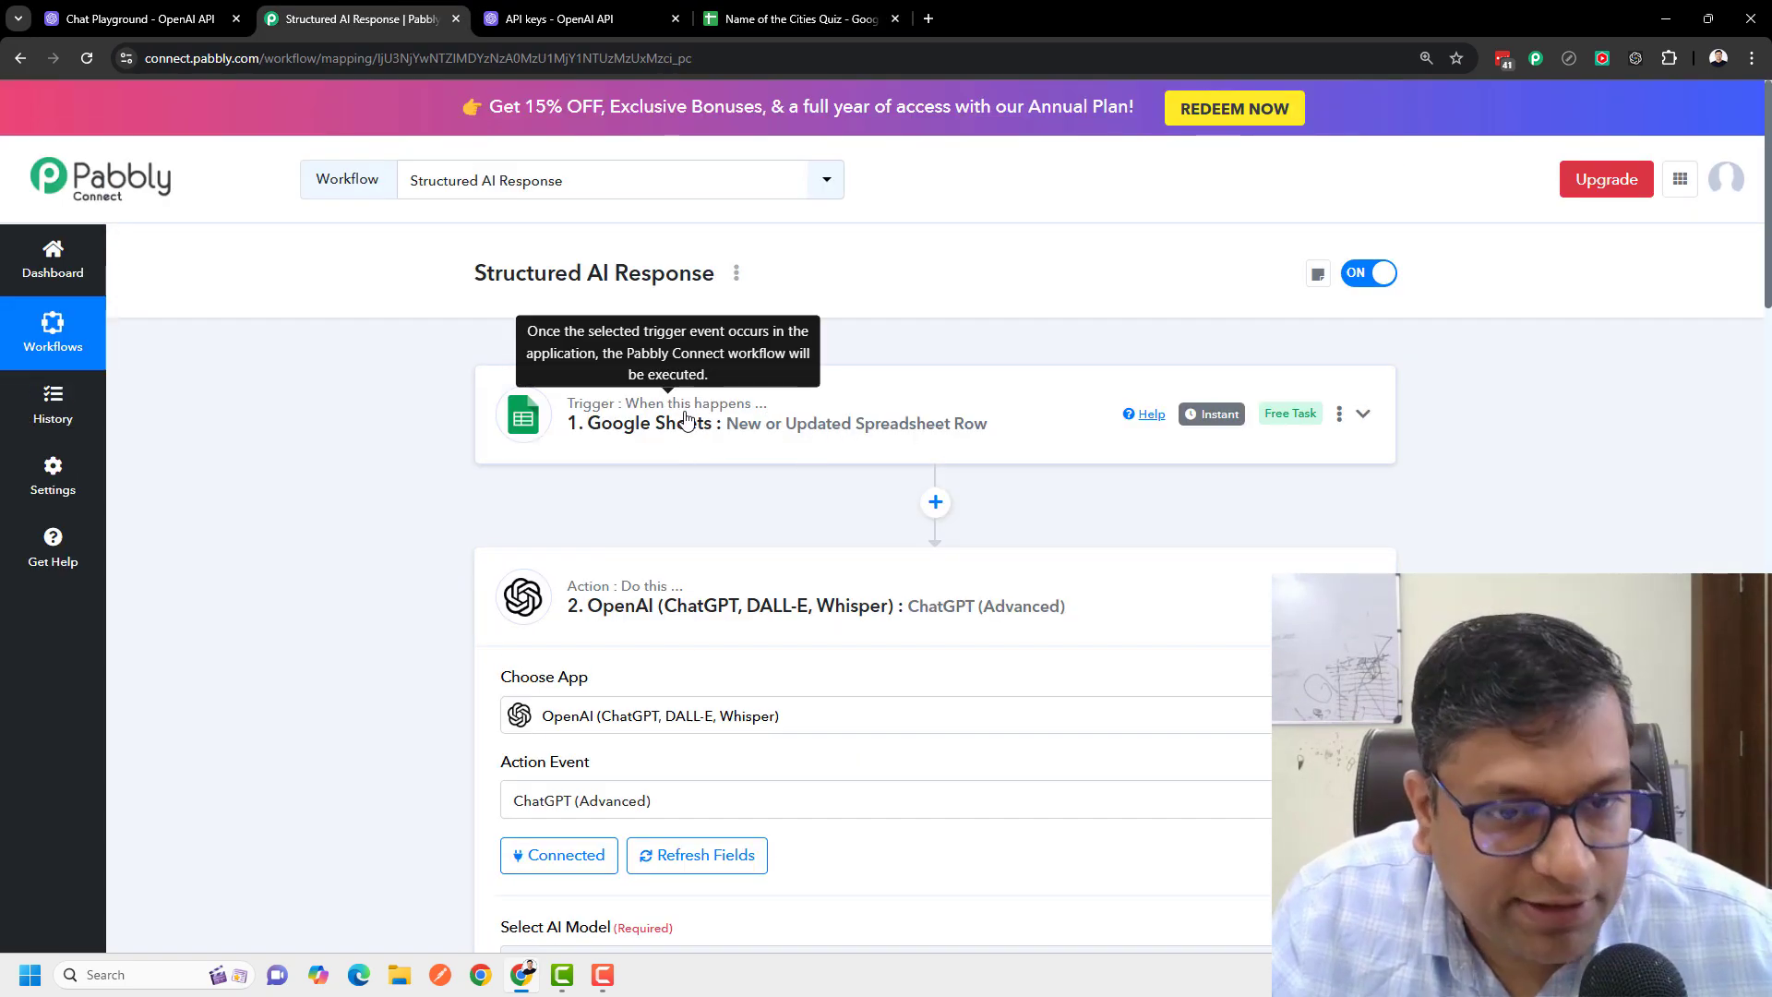
scroll(794, 415, down, 3)
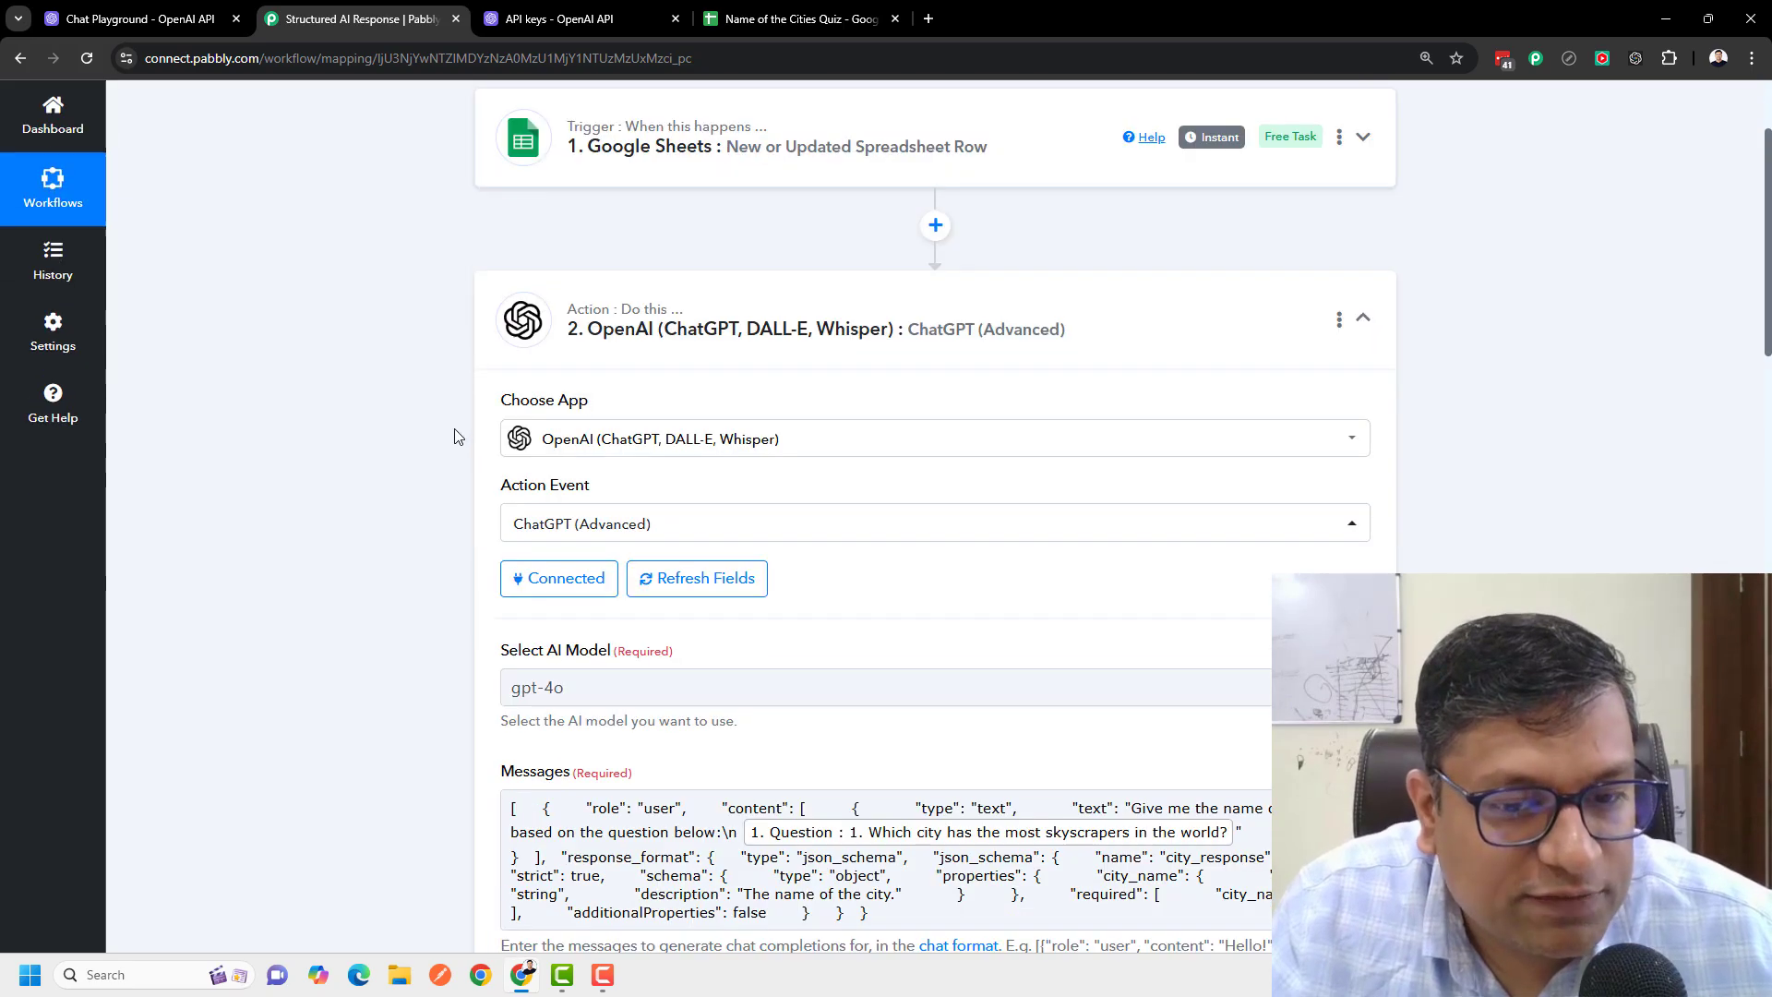
scroll(434, 455, down, 3)
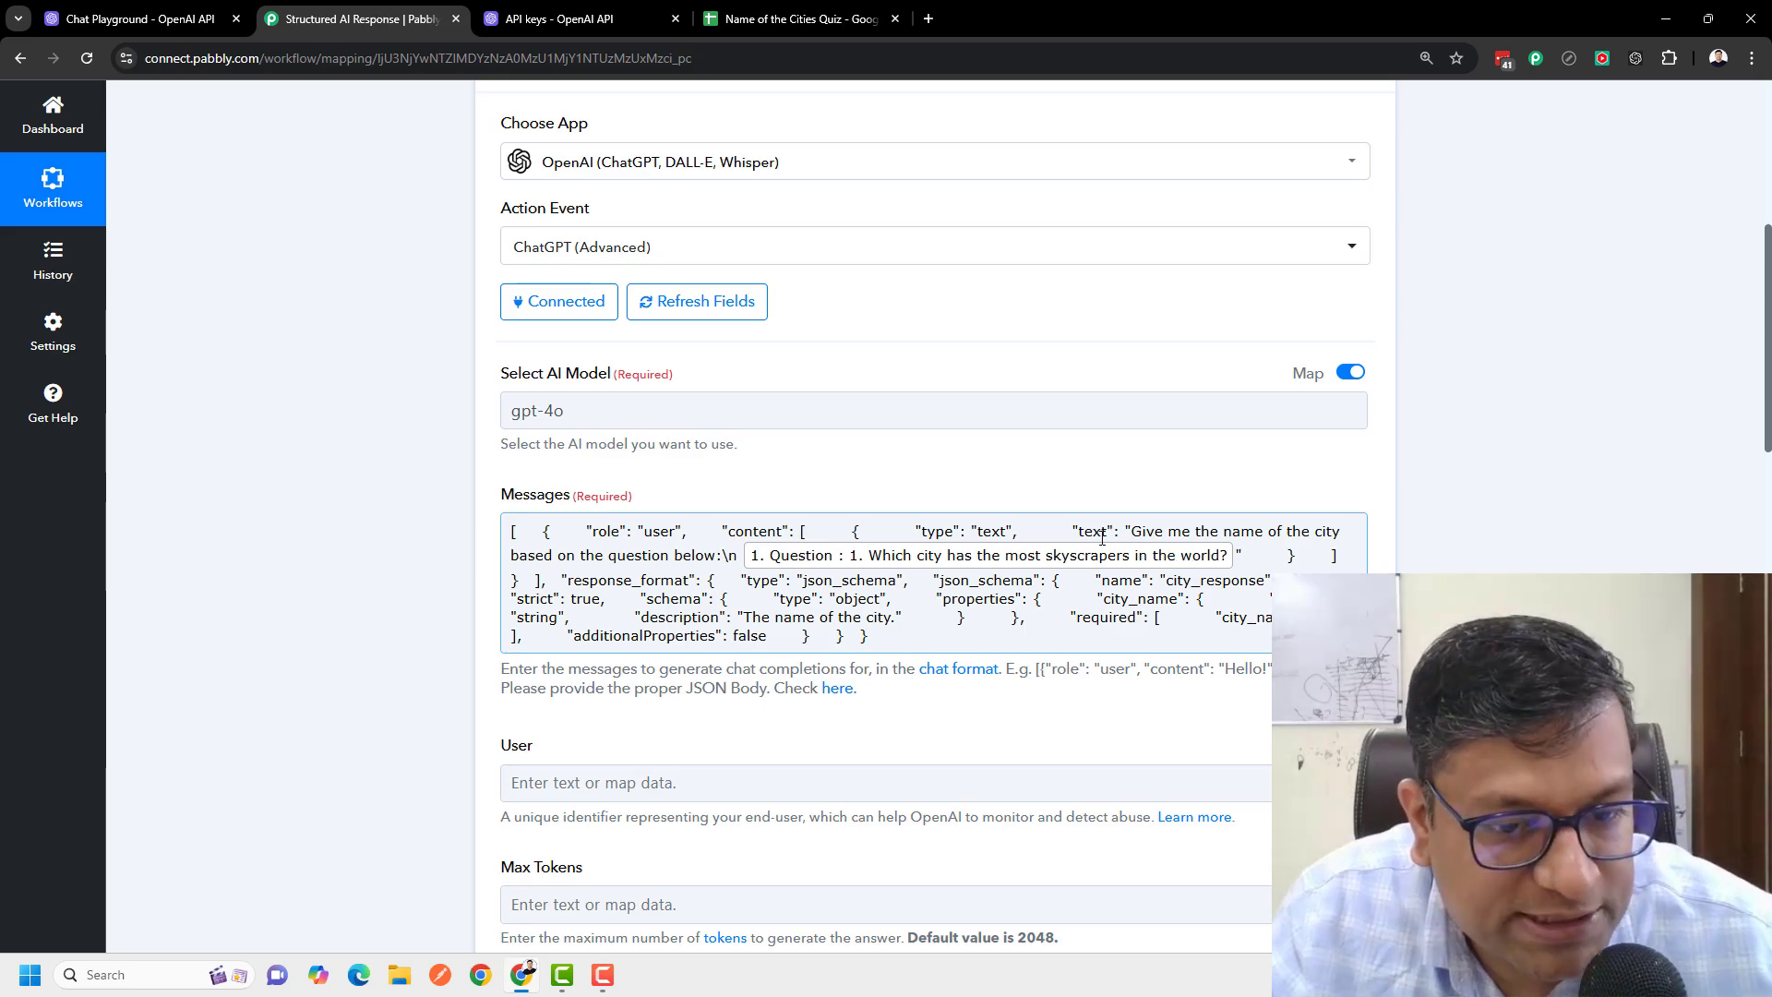
scroll(1262, 554, down, 15)
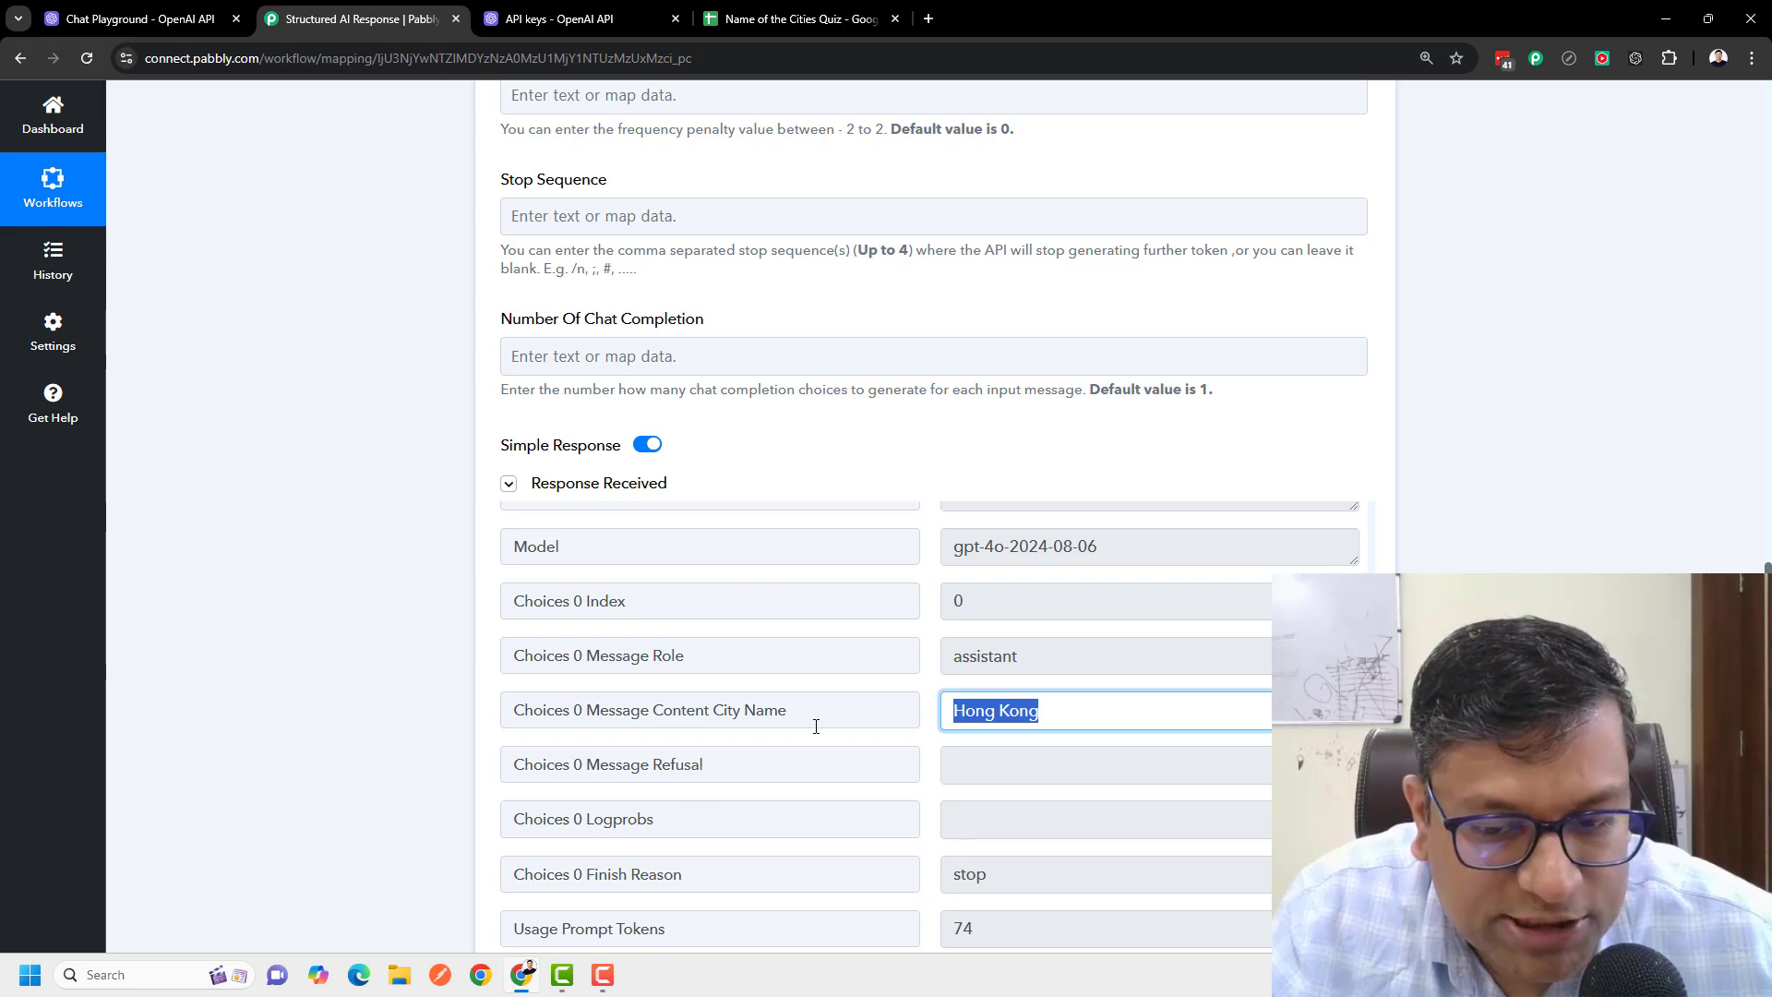
drag(879, 723, 476, 725)
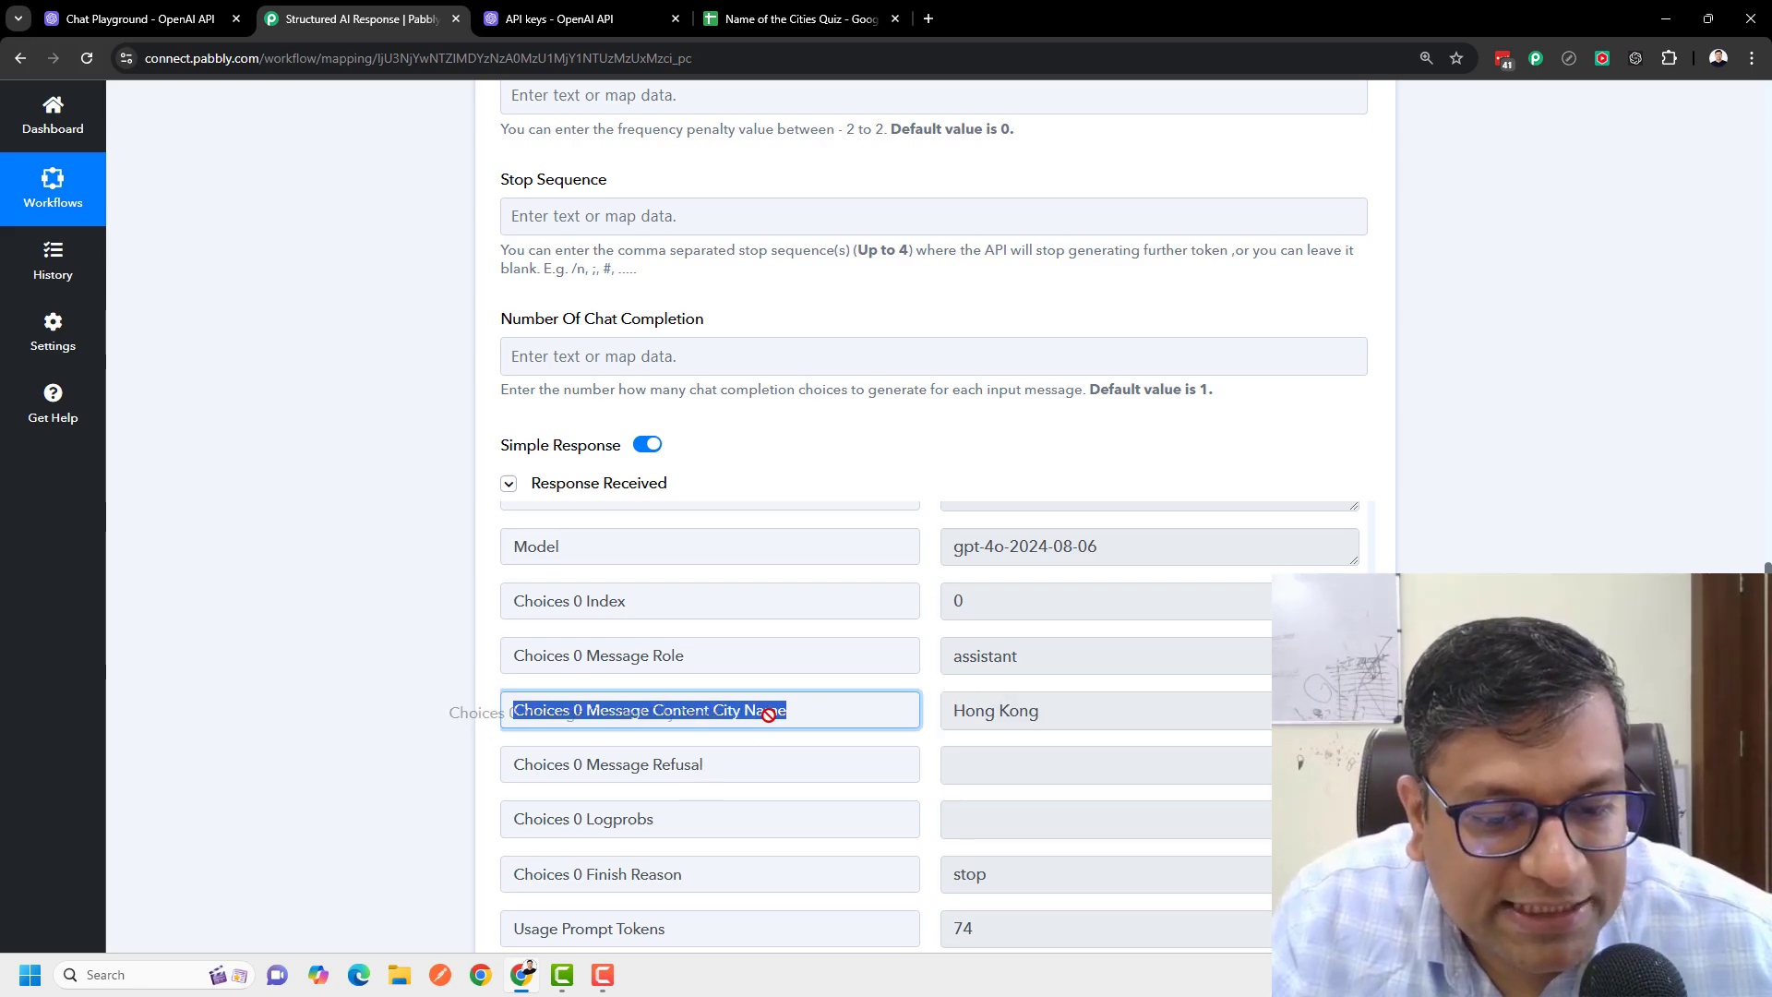
drag(1061, 706, 939, 708)
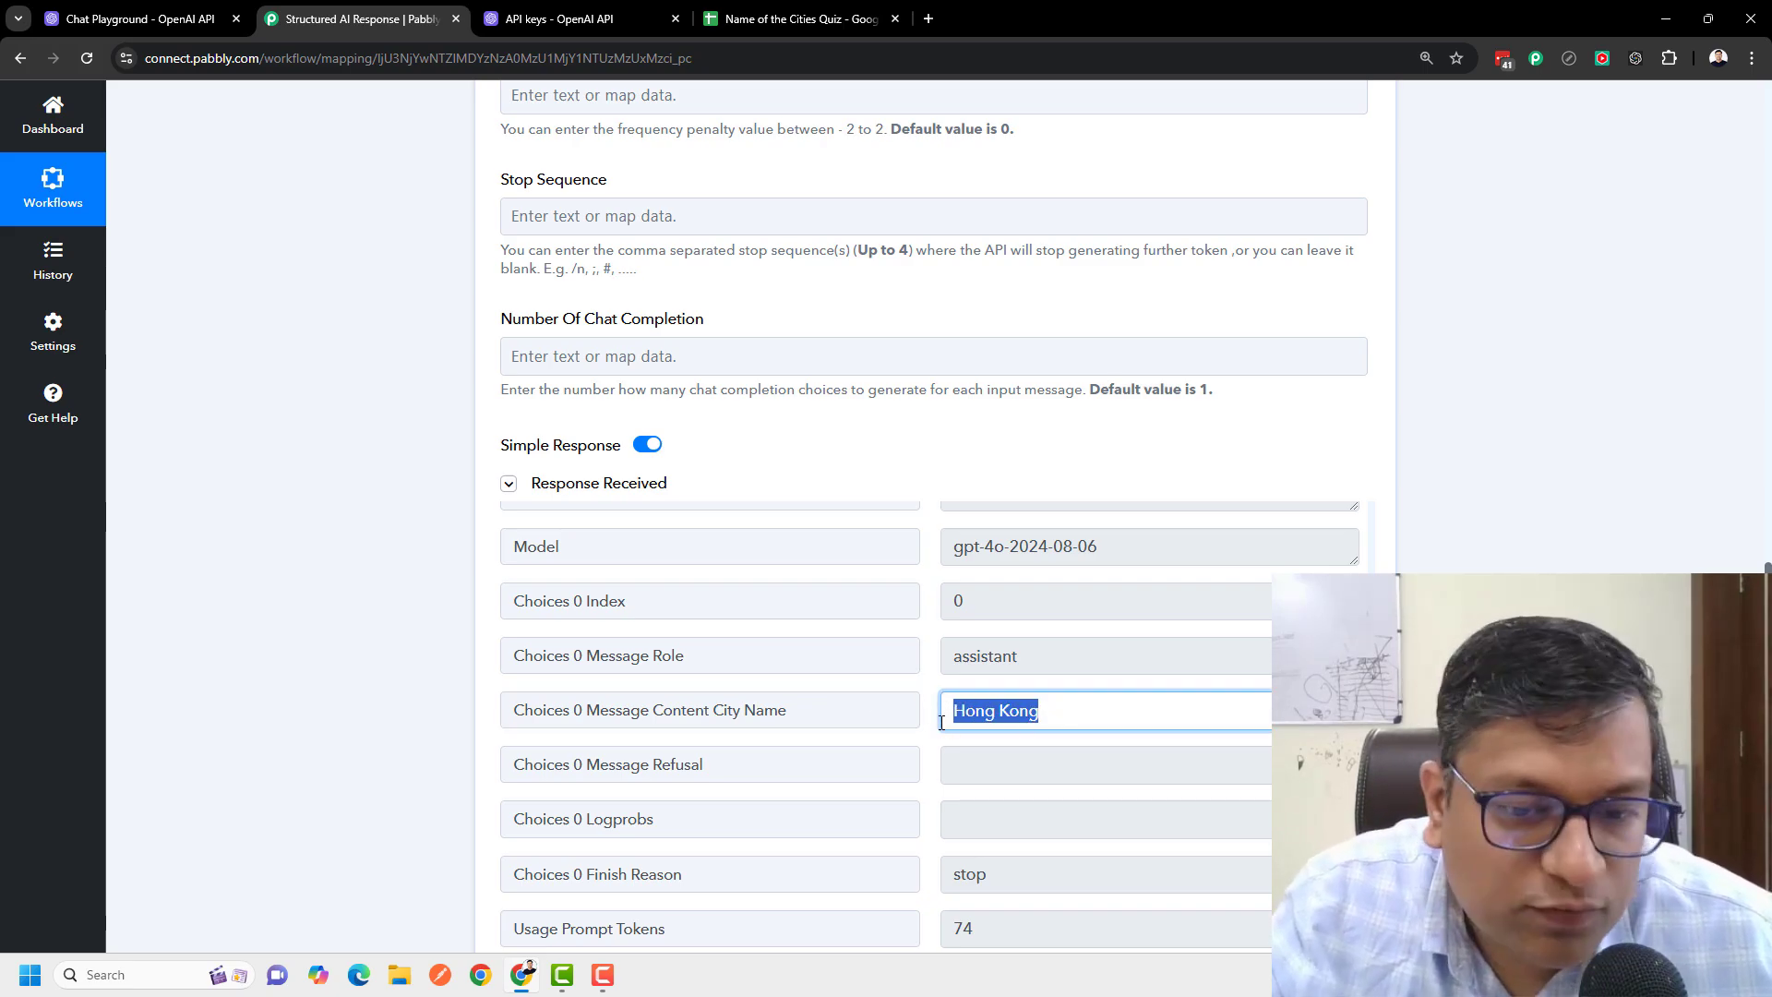
drag(756, 698, 364, 708)
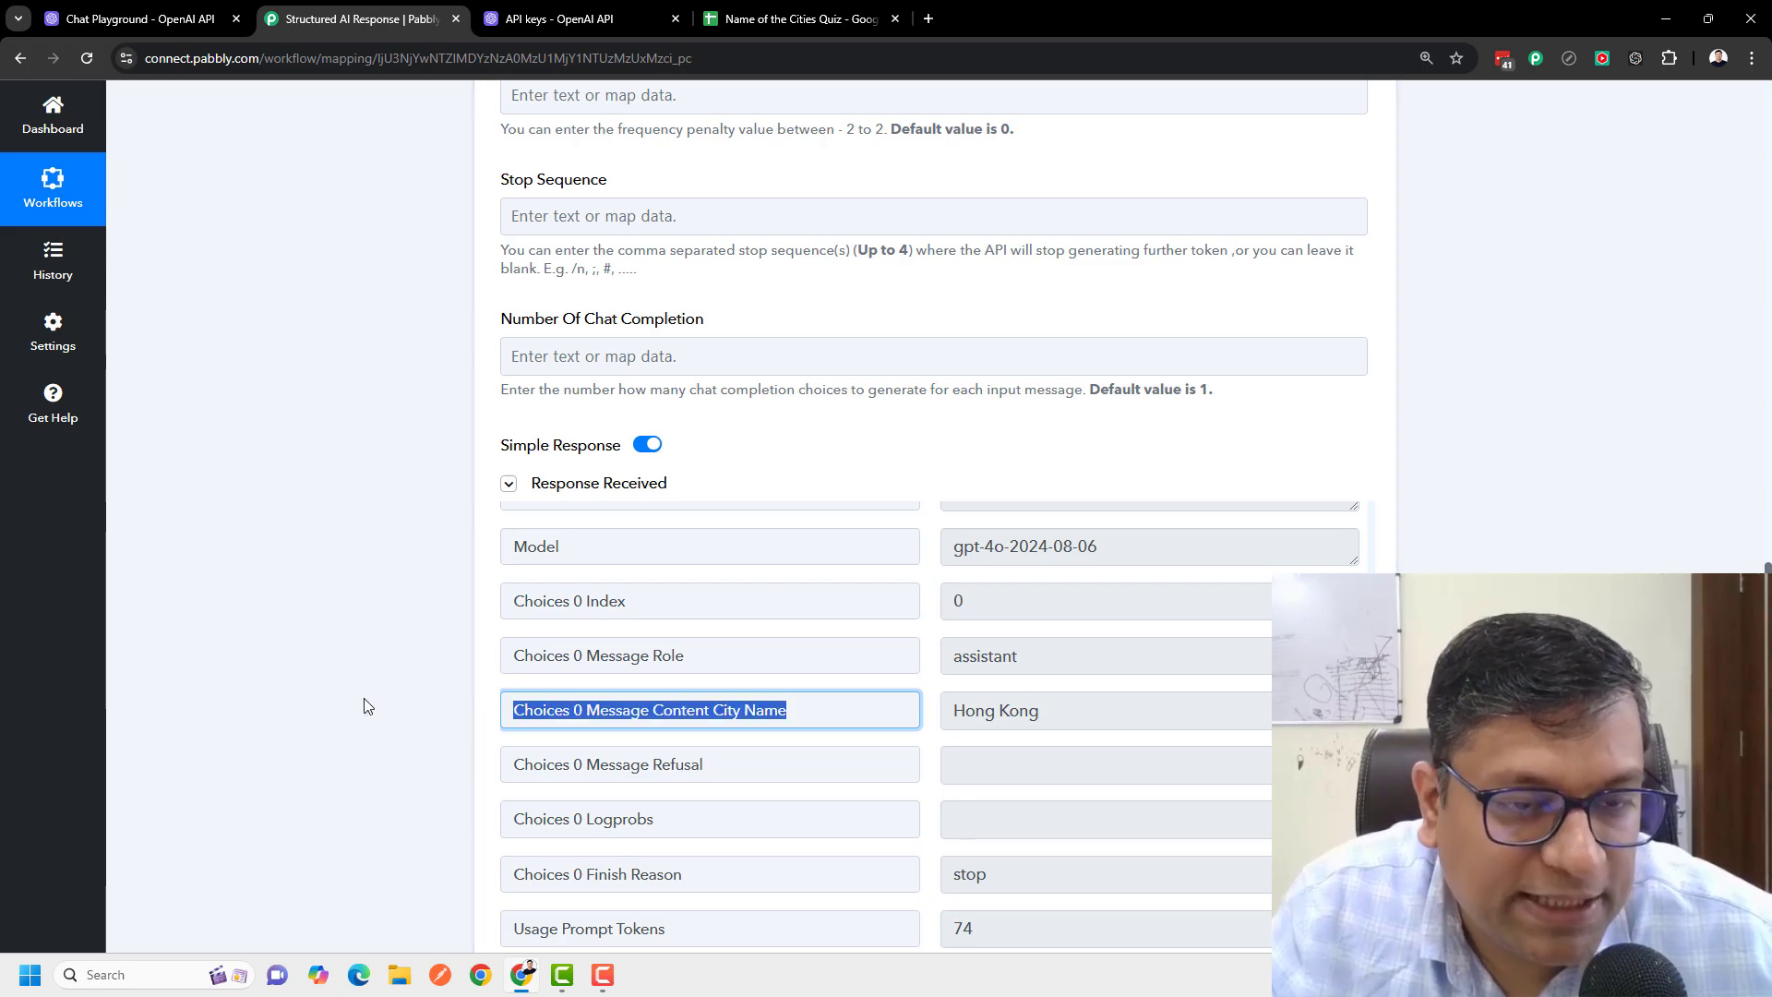
click(395, 678)
scroll(395, 680, down, 4)
scroll(392, 679, down, 3)
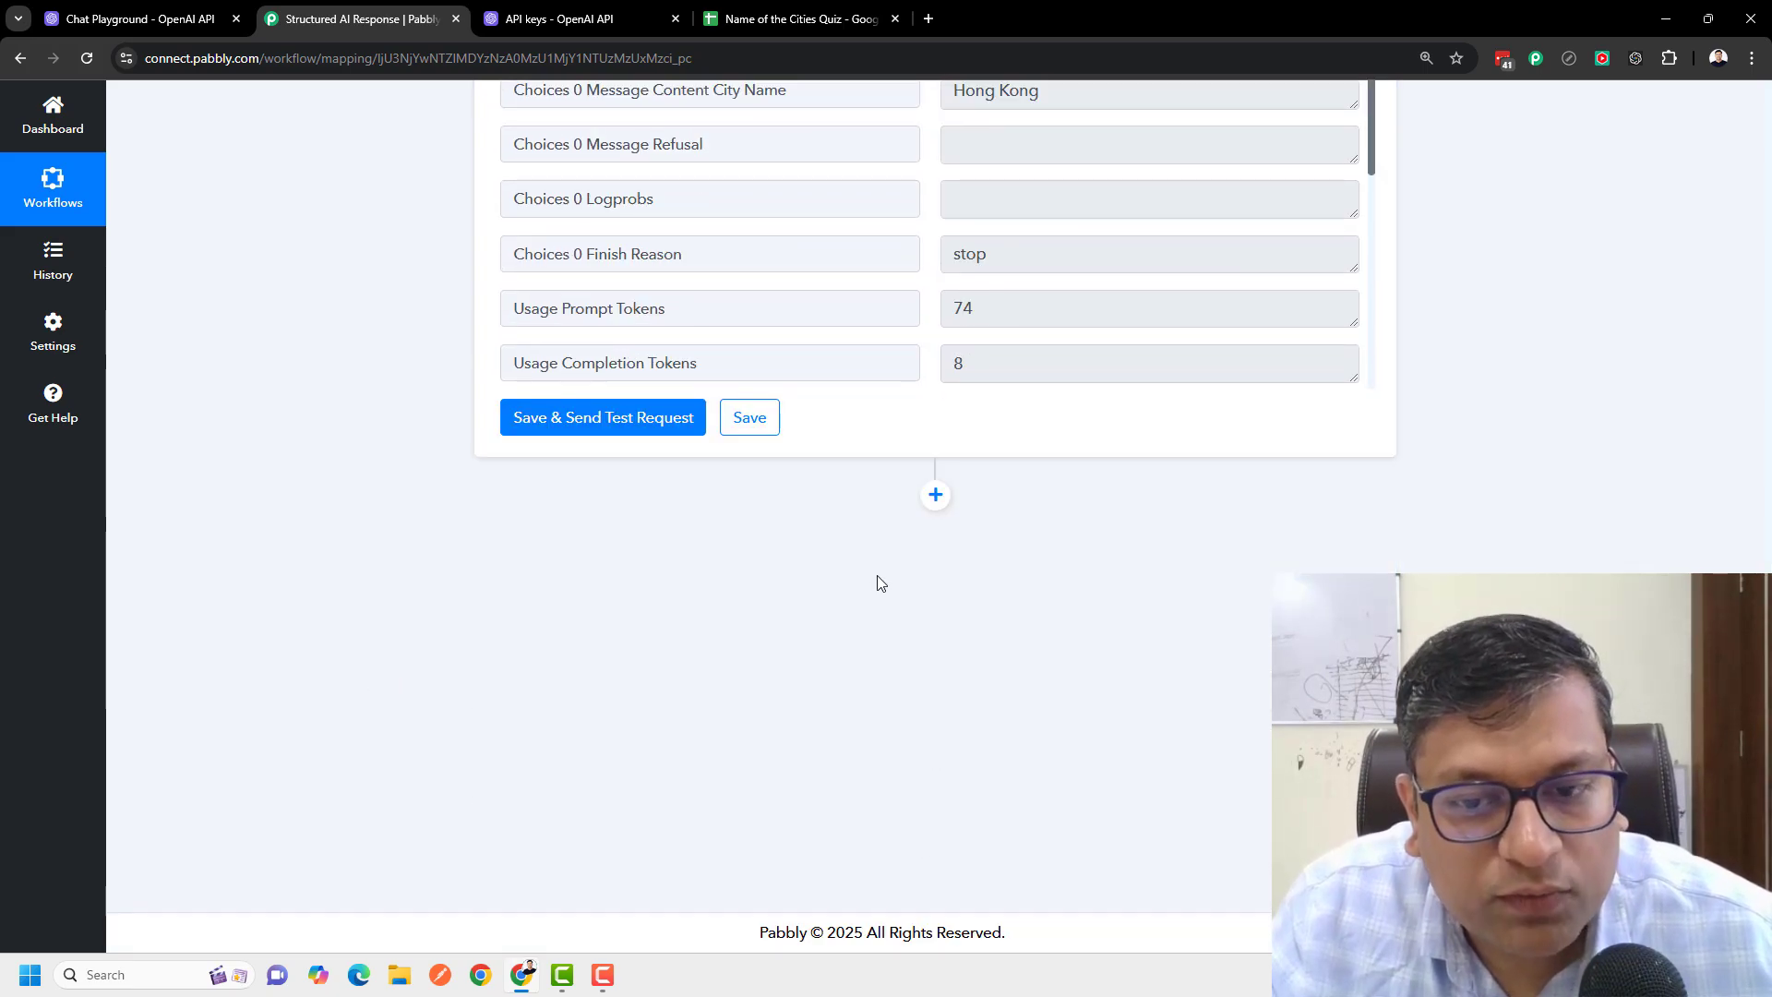
Step: Add an action after the ChatGPT step, check the sheet's empty City Name cell B2, and choose Google Sheets as the action's app
click(935, 496)
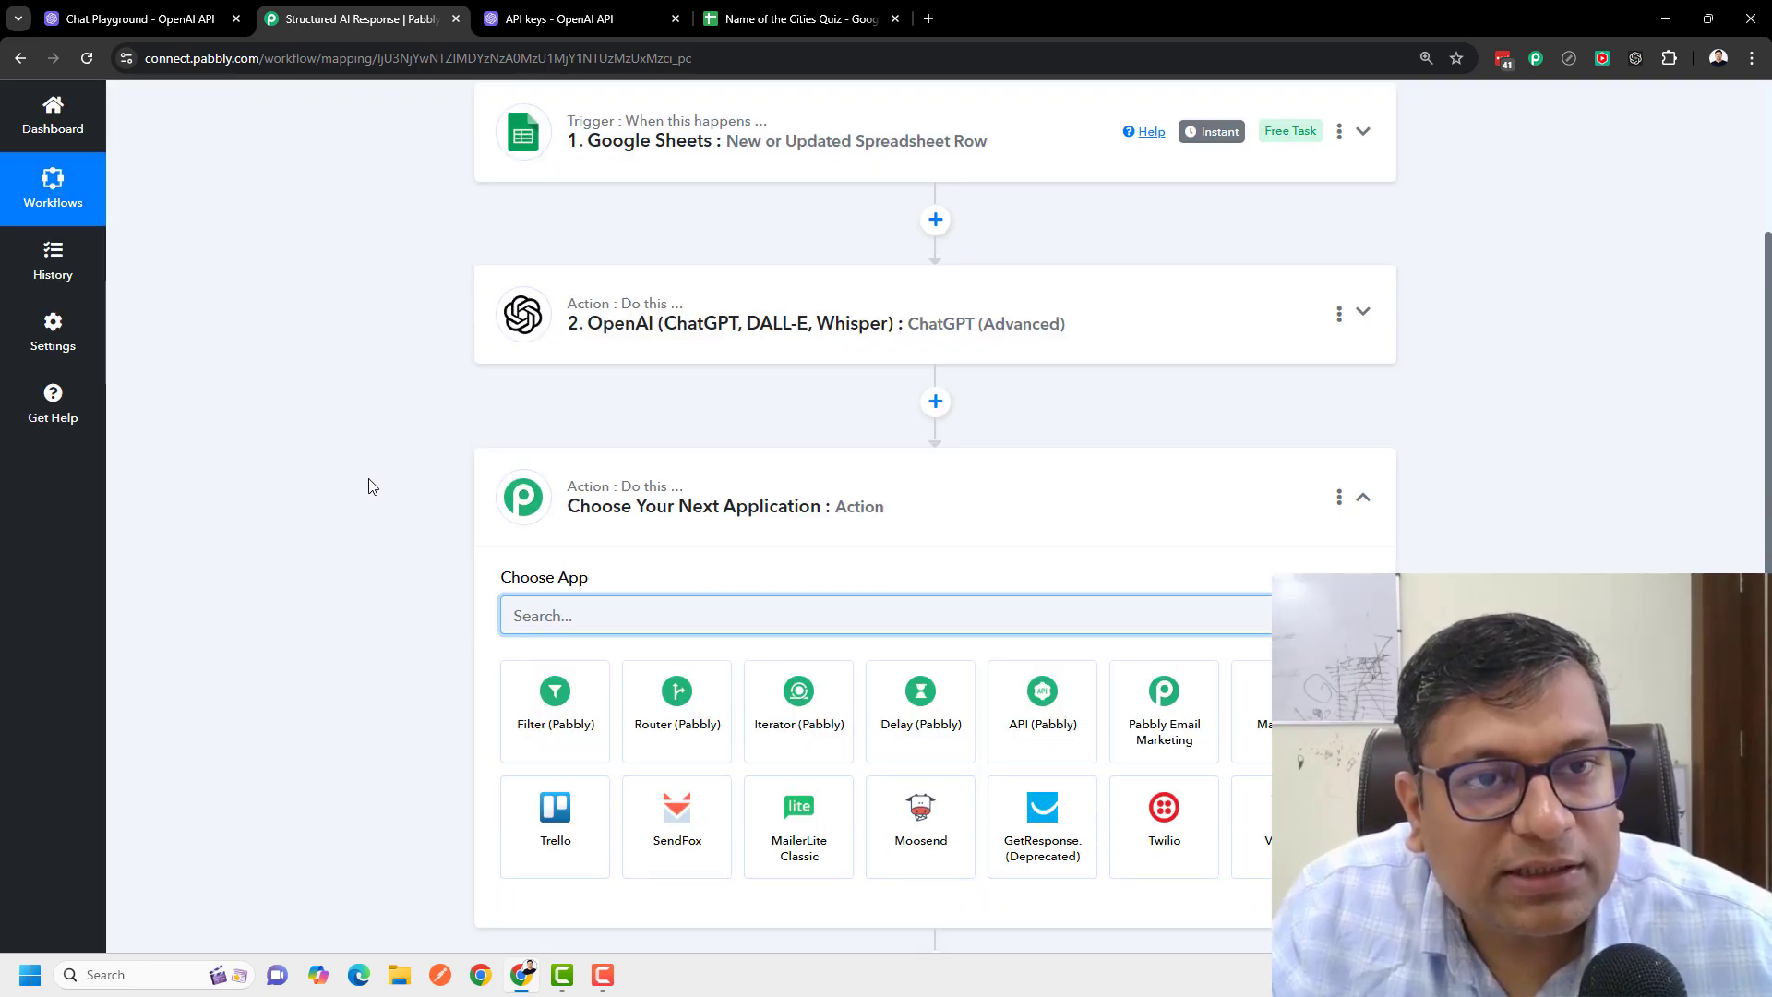
click(804, 11)
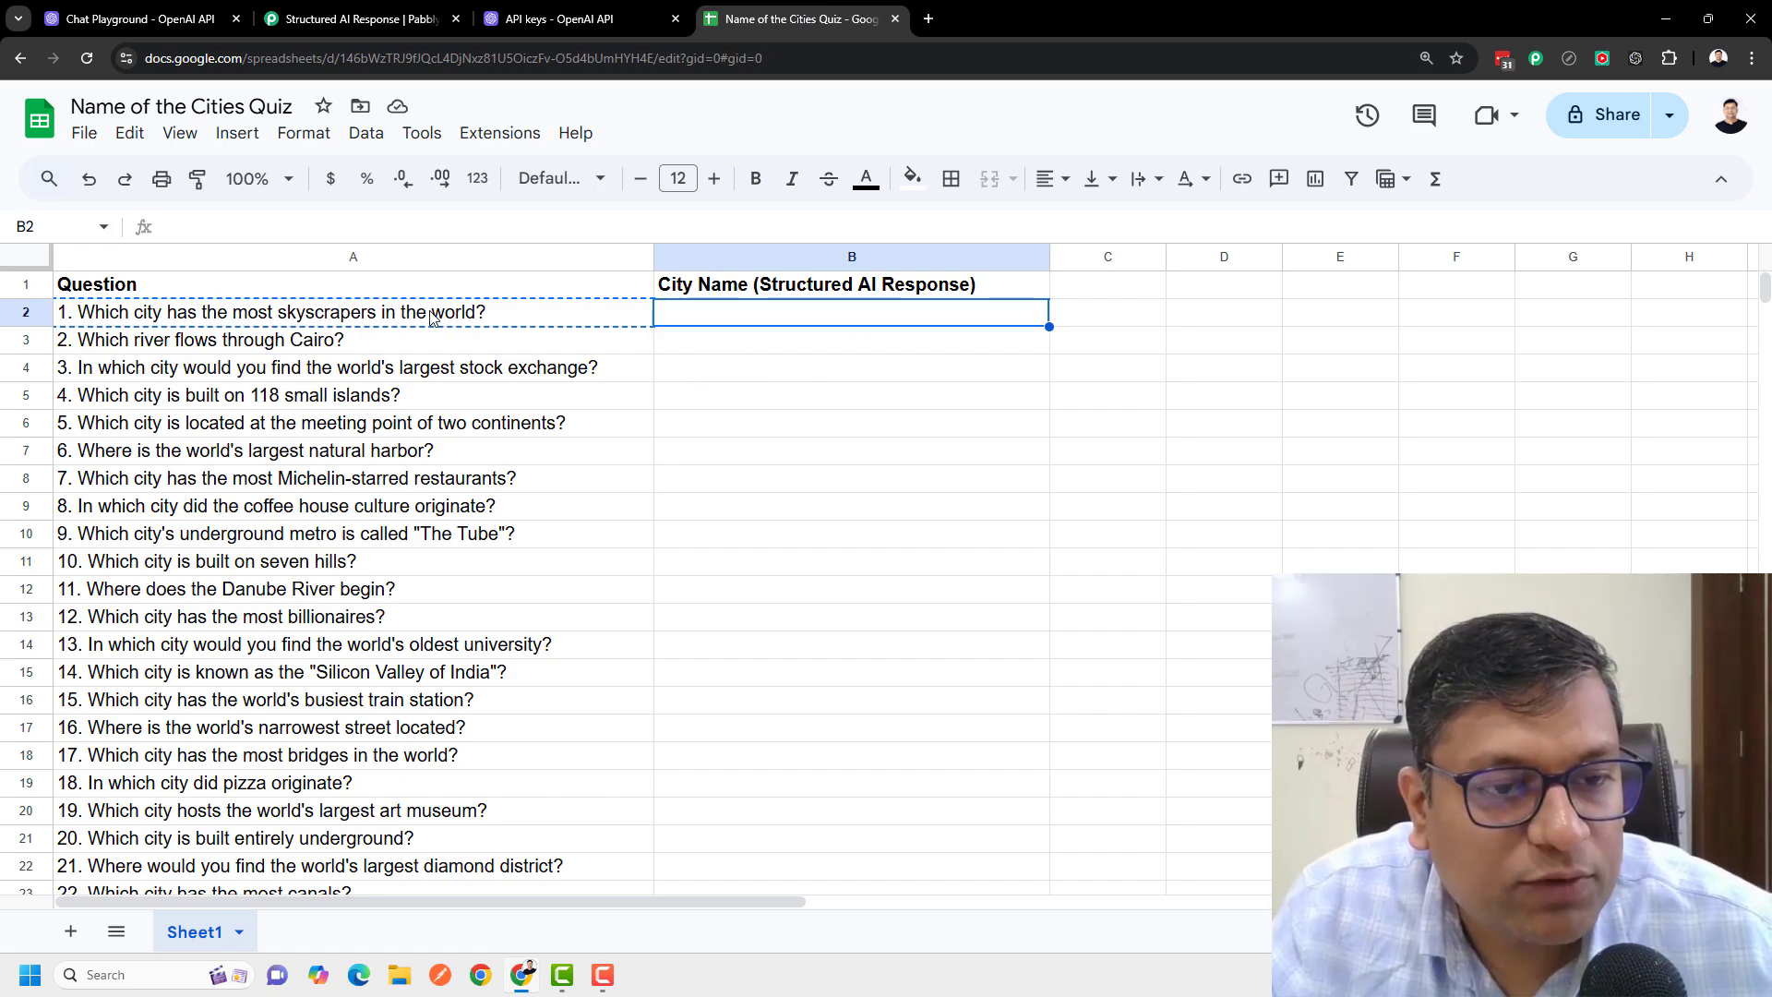
key(Left)
key(Right)
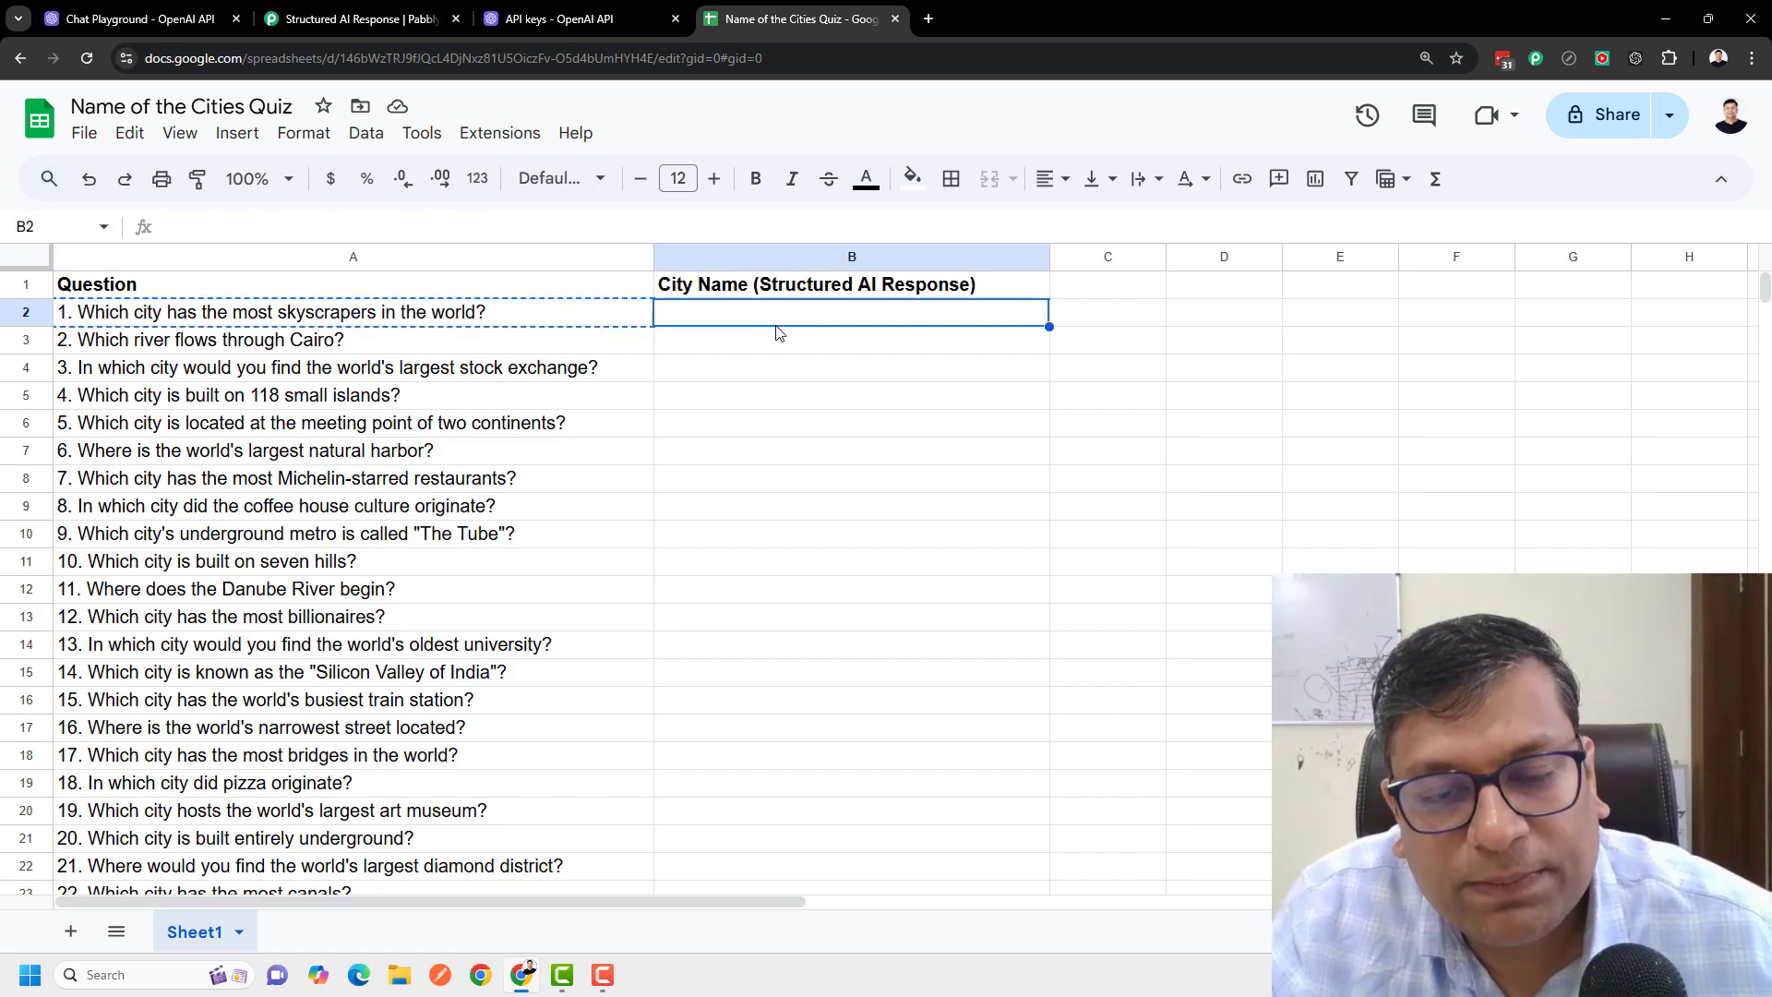
click(424, 16)
scroll(296, 490, down, 3)
text(google she)
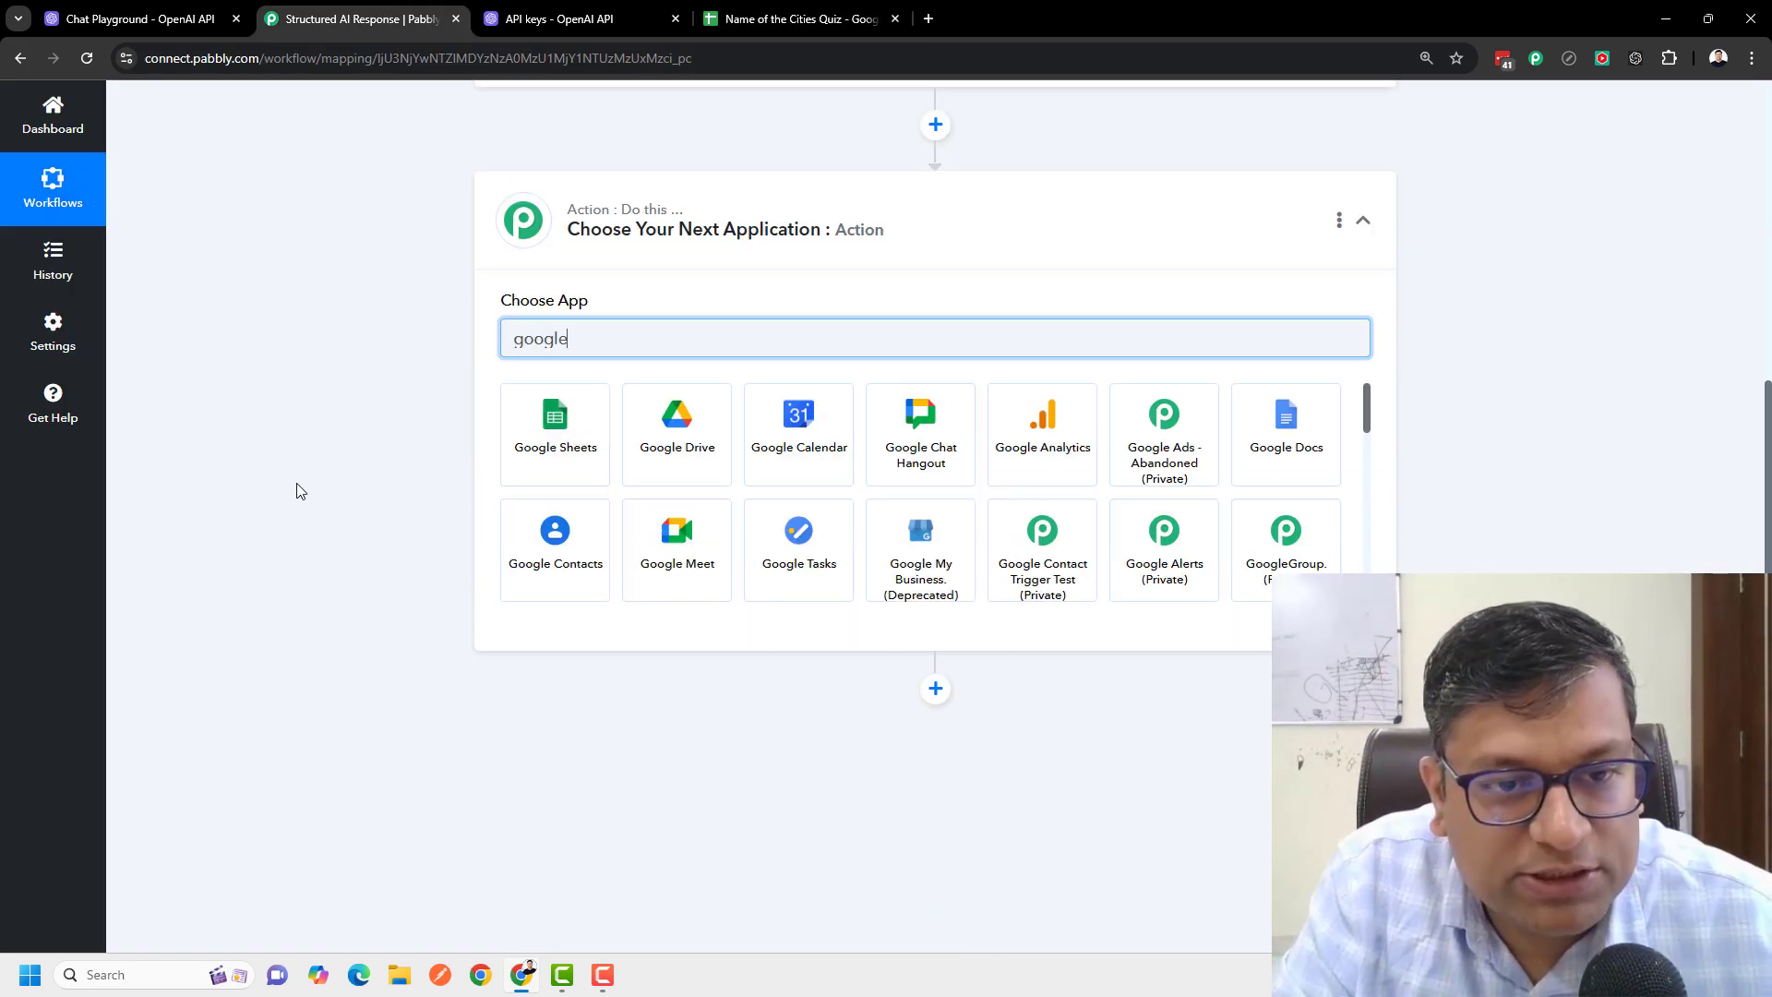
click(558, 444)
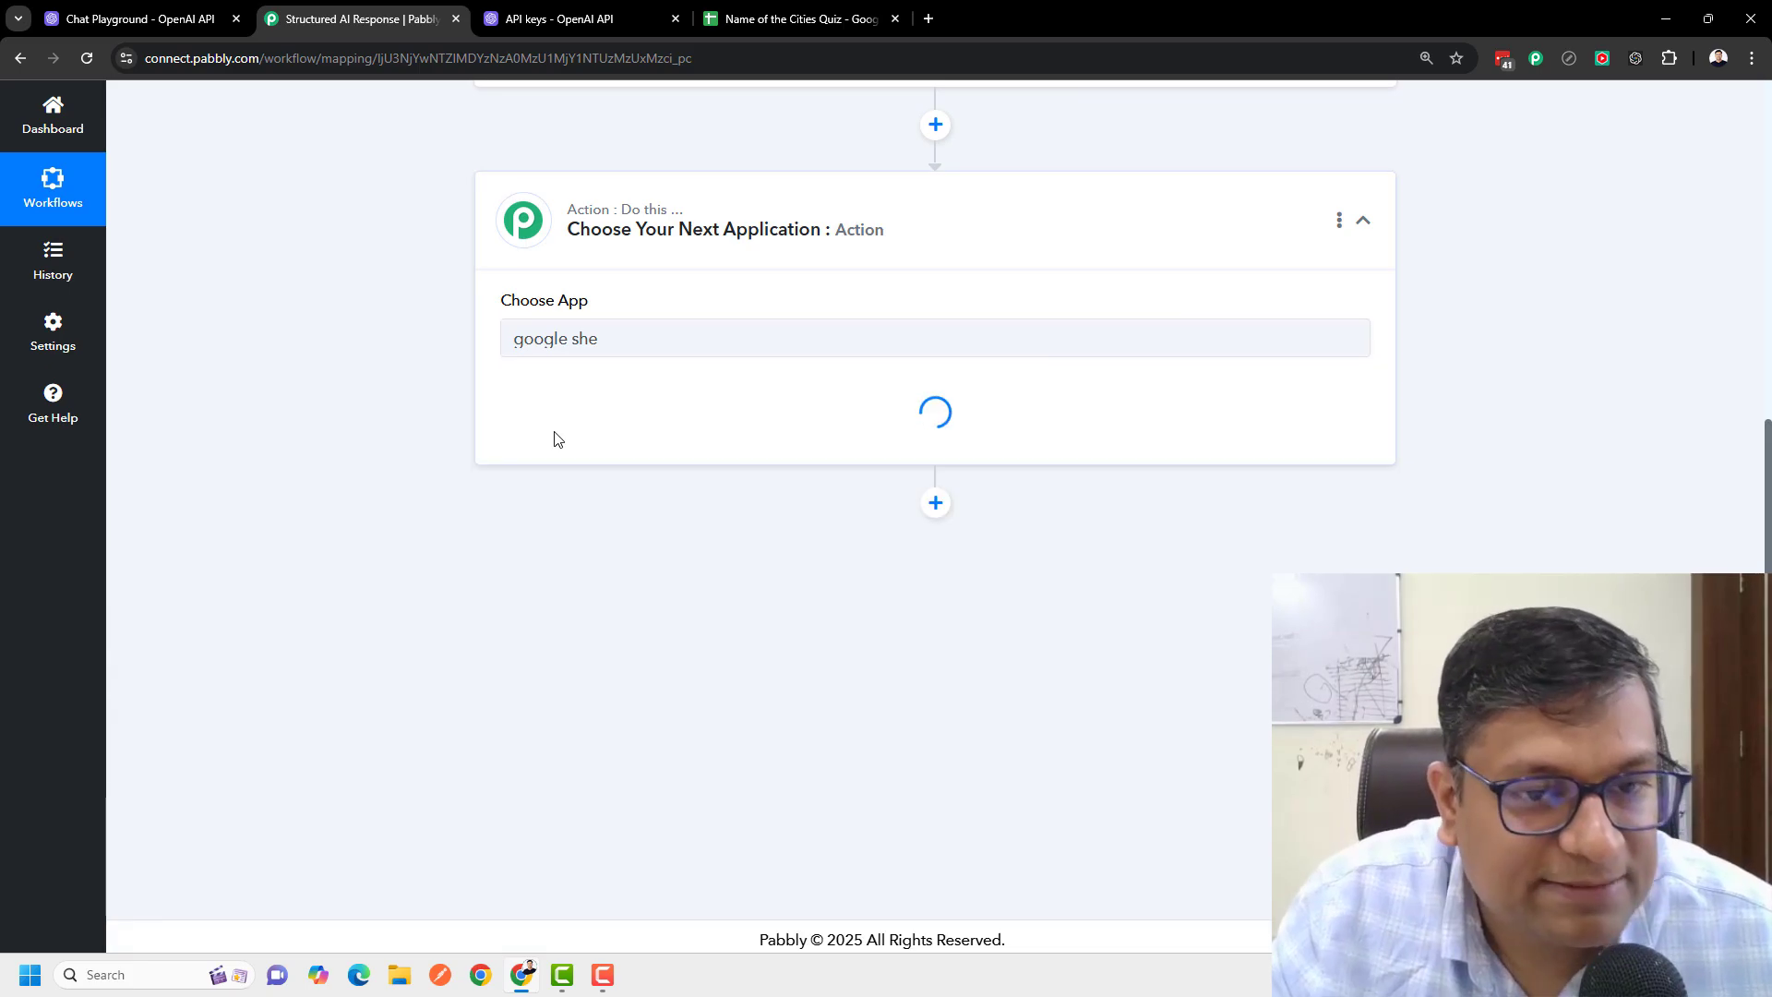
Step: Set the Google Sheets action event to Update Row Values and connect it using the existing connection Google Sheets #9
click(579, 422)
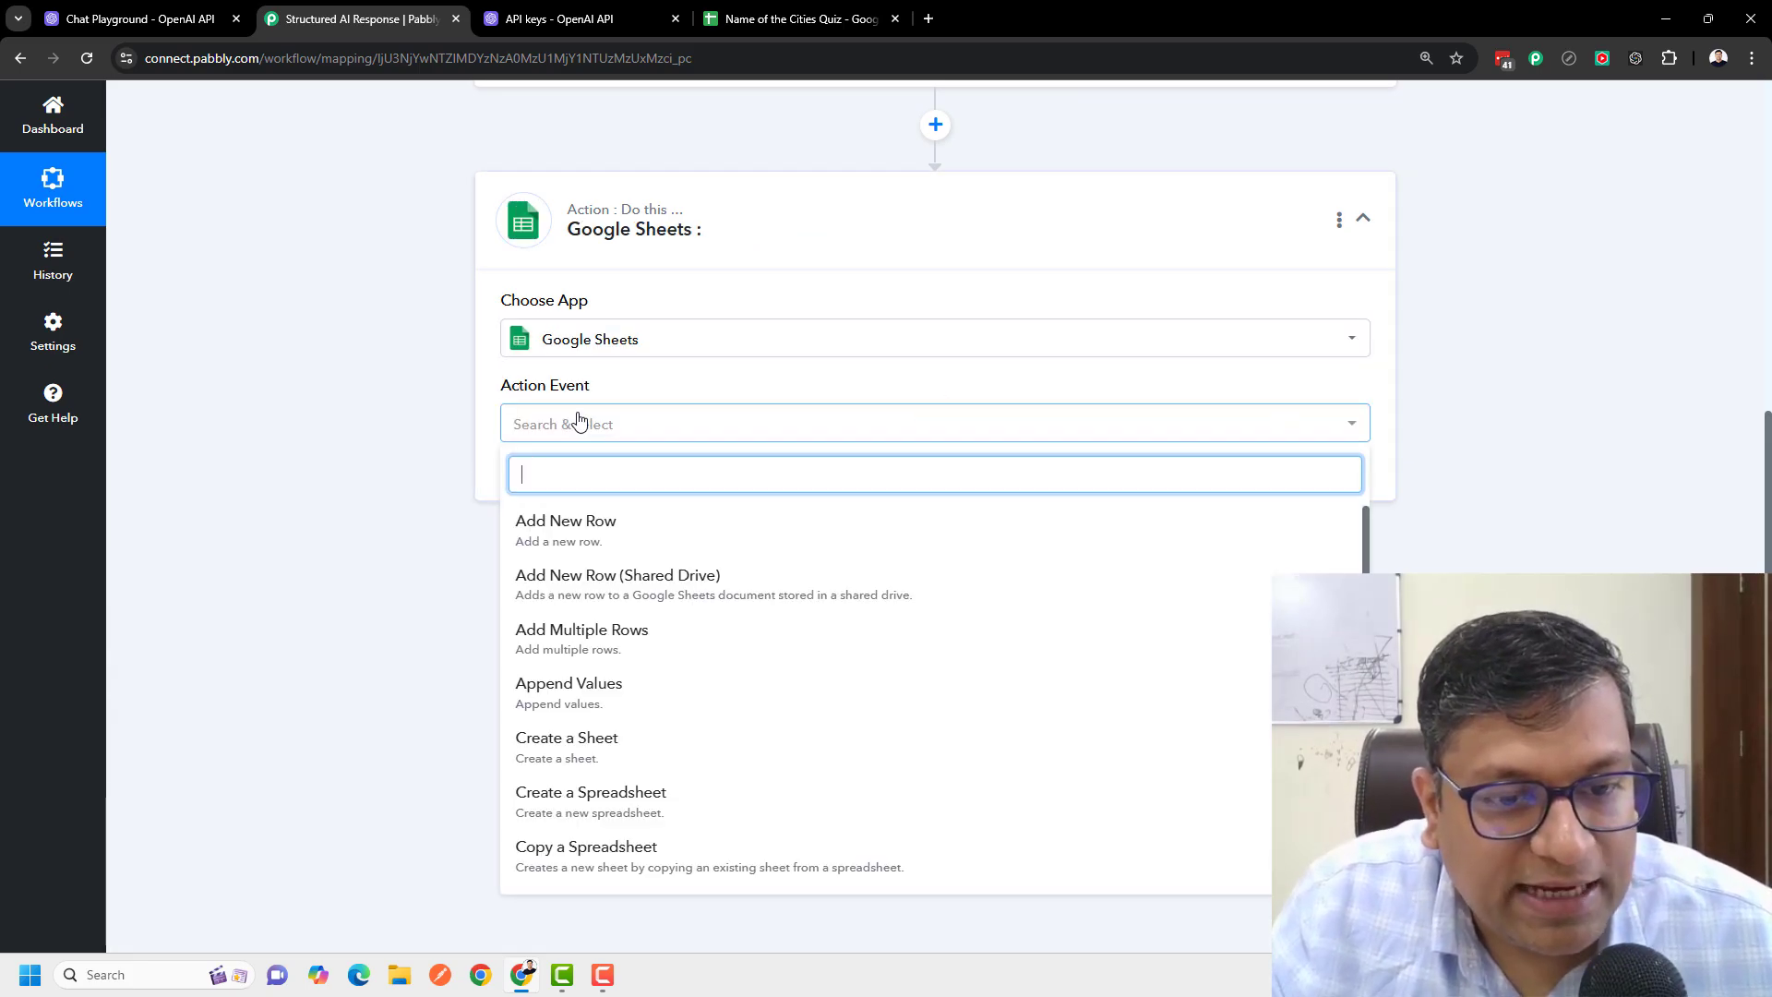
scroll(694, 711, down, 5)
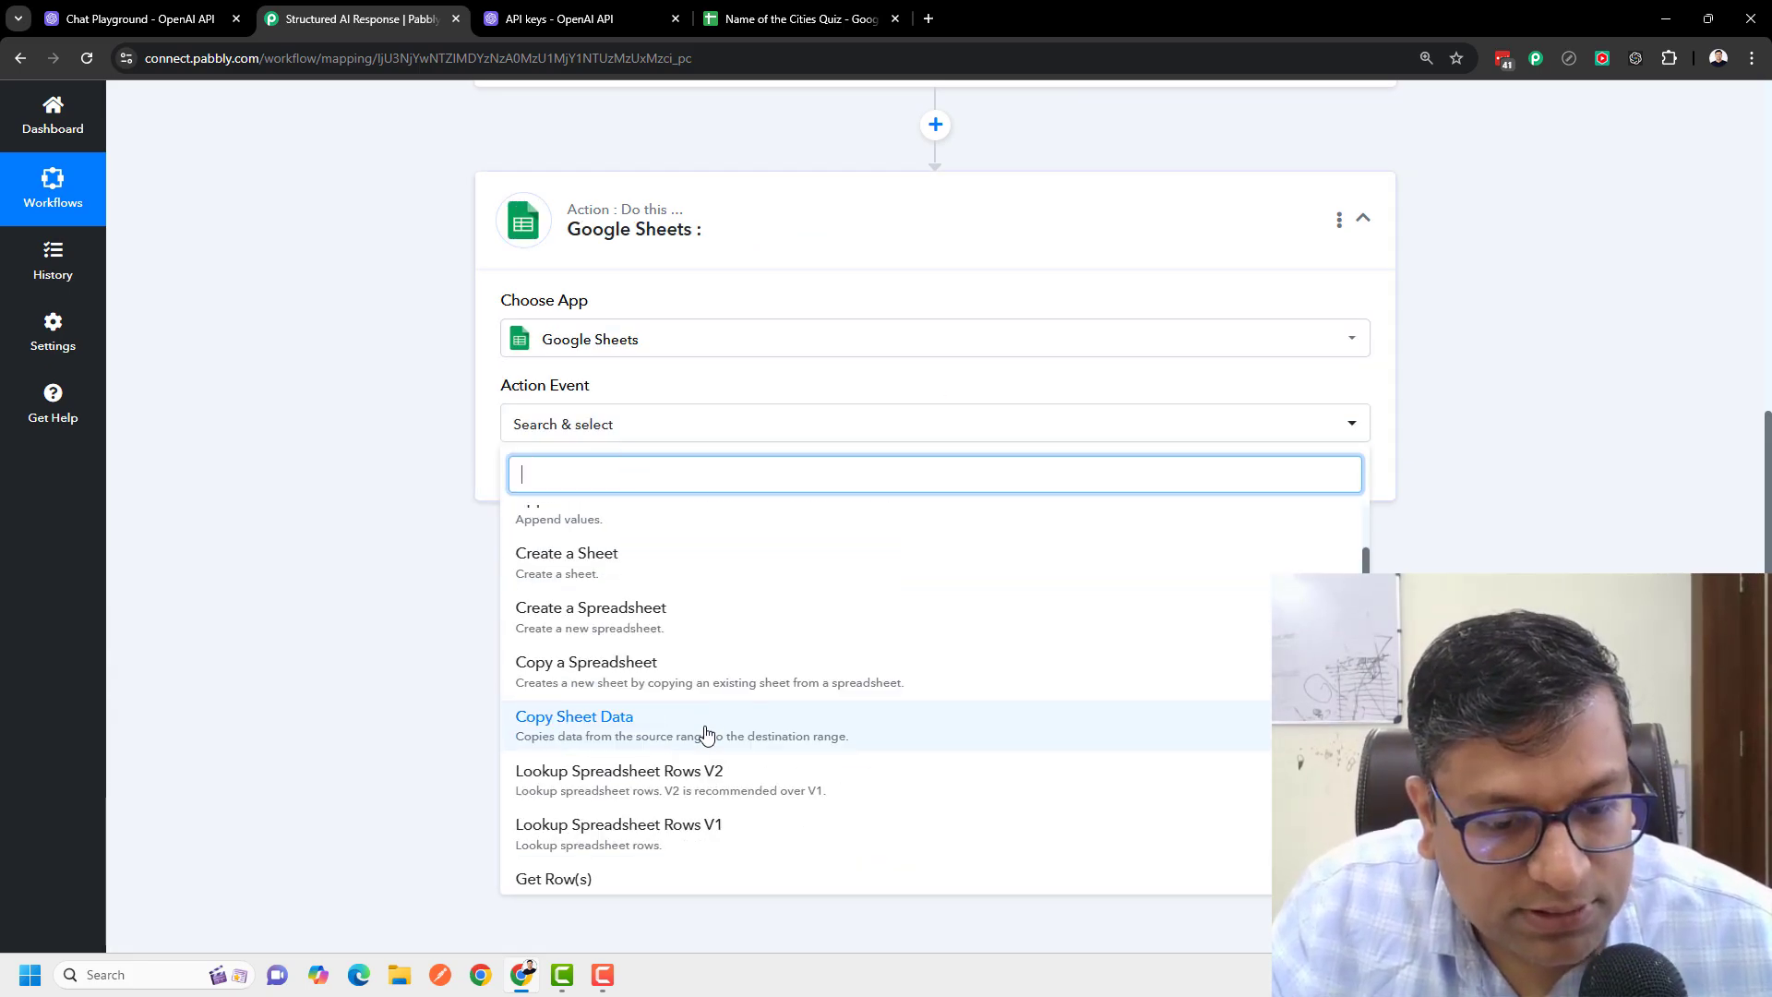
scroll(705, 729, down, 4)
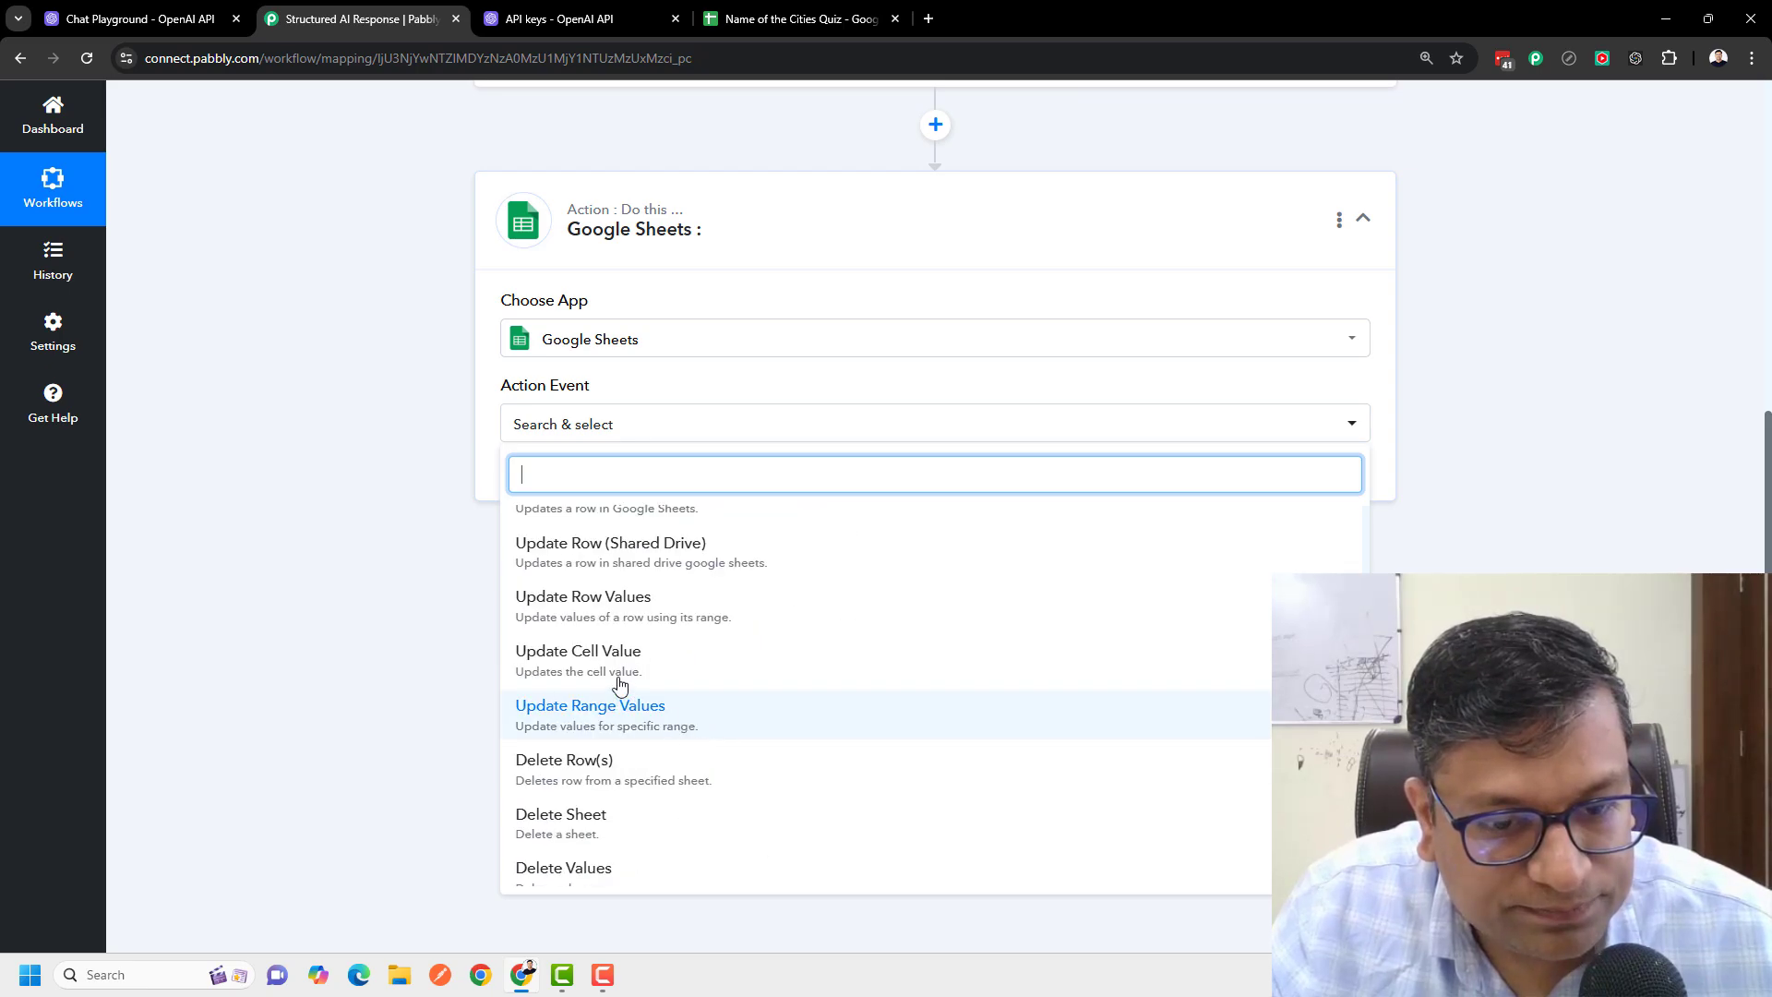
click(583, 619)
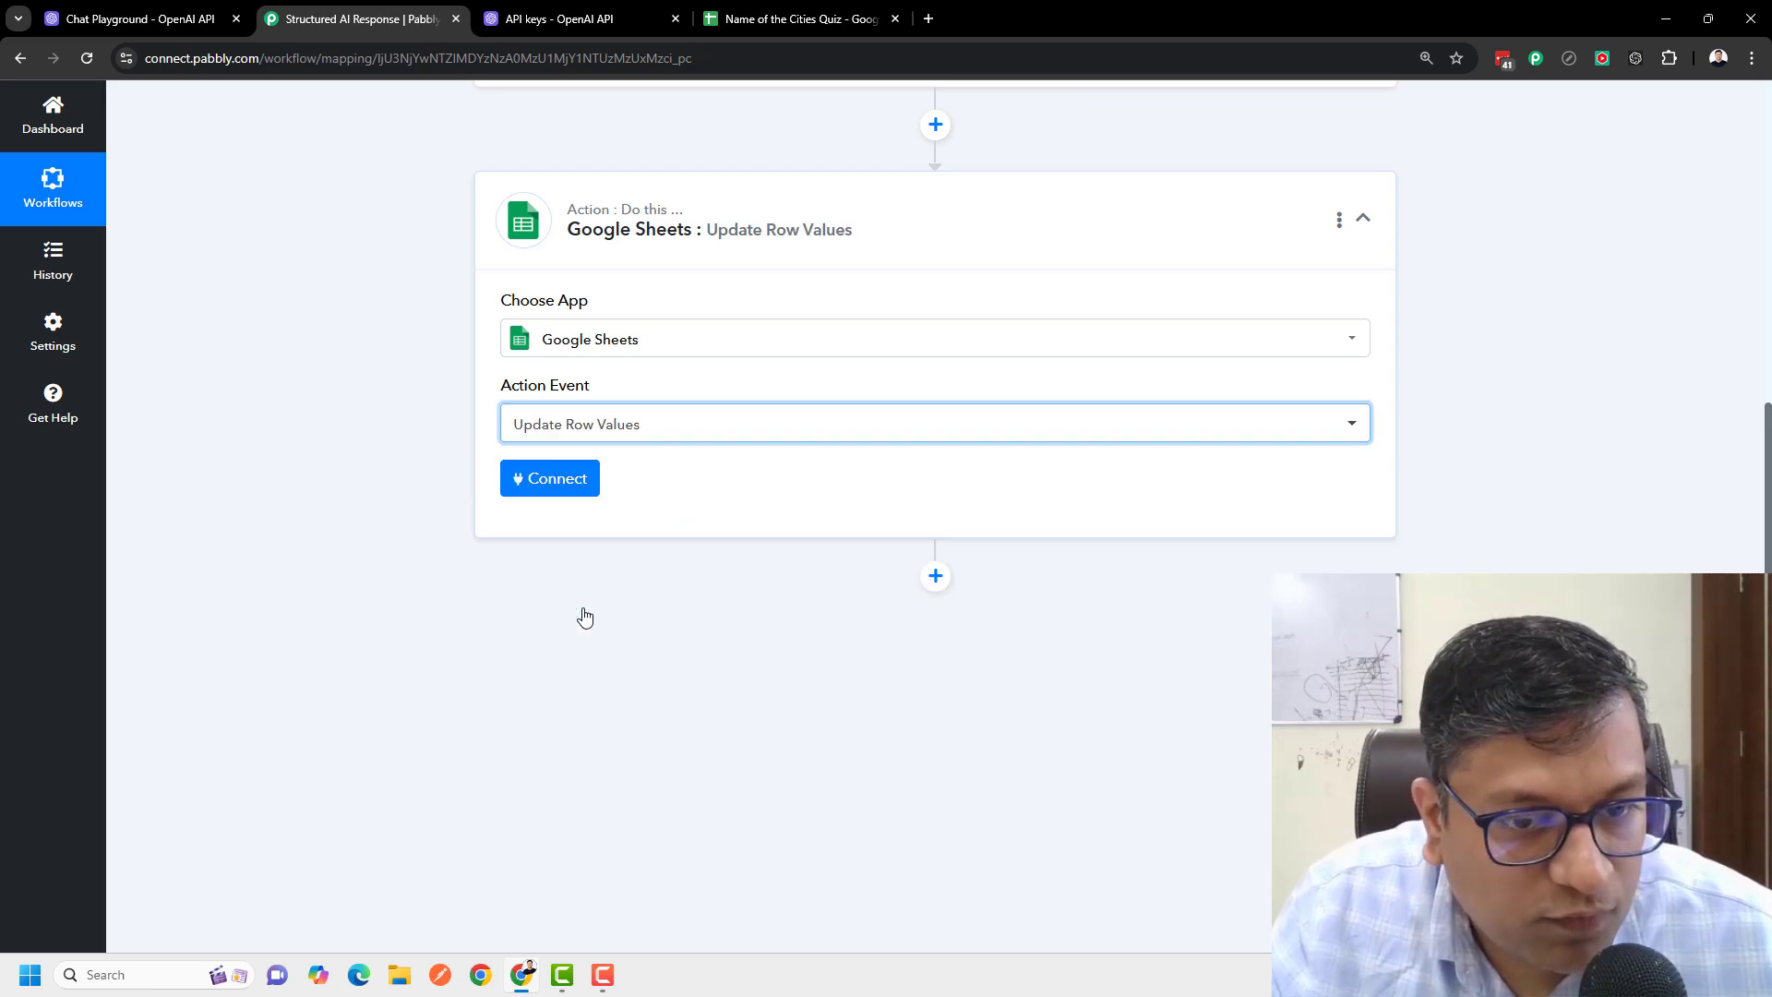
click(558, 480)
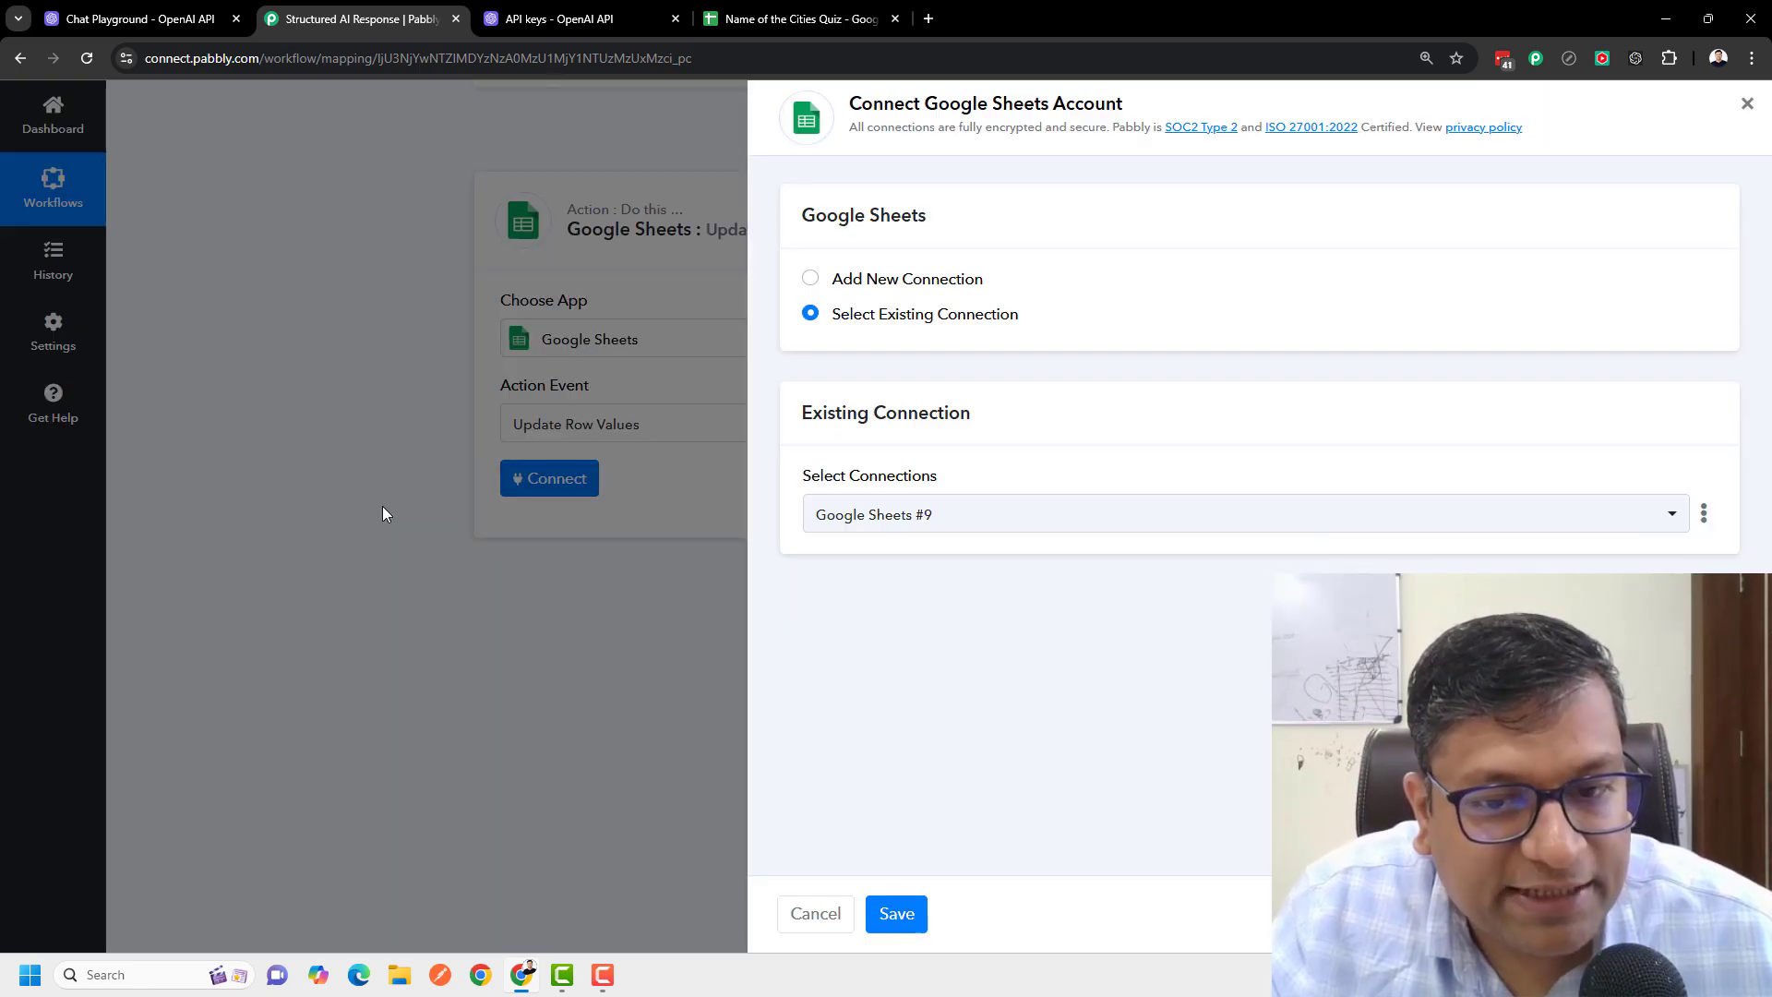
click(904, 916)
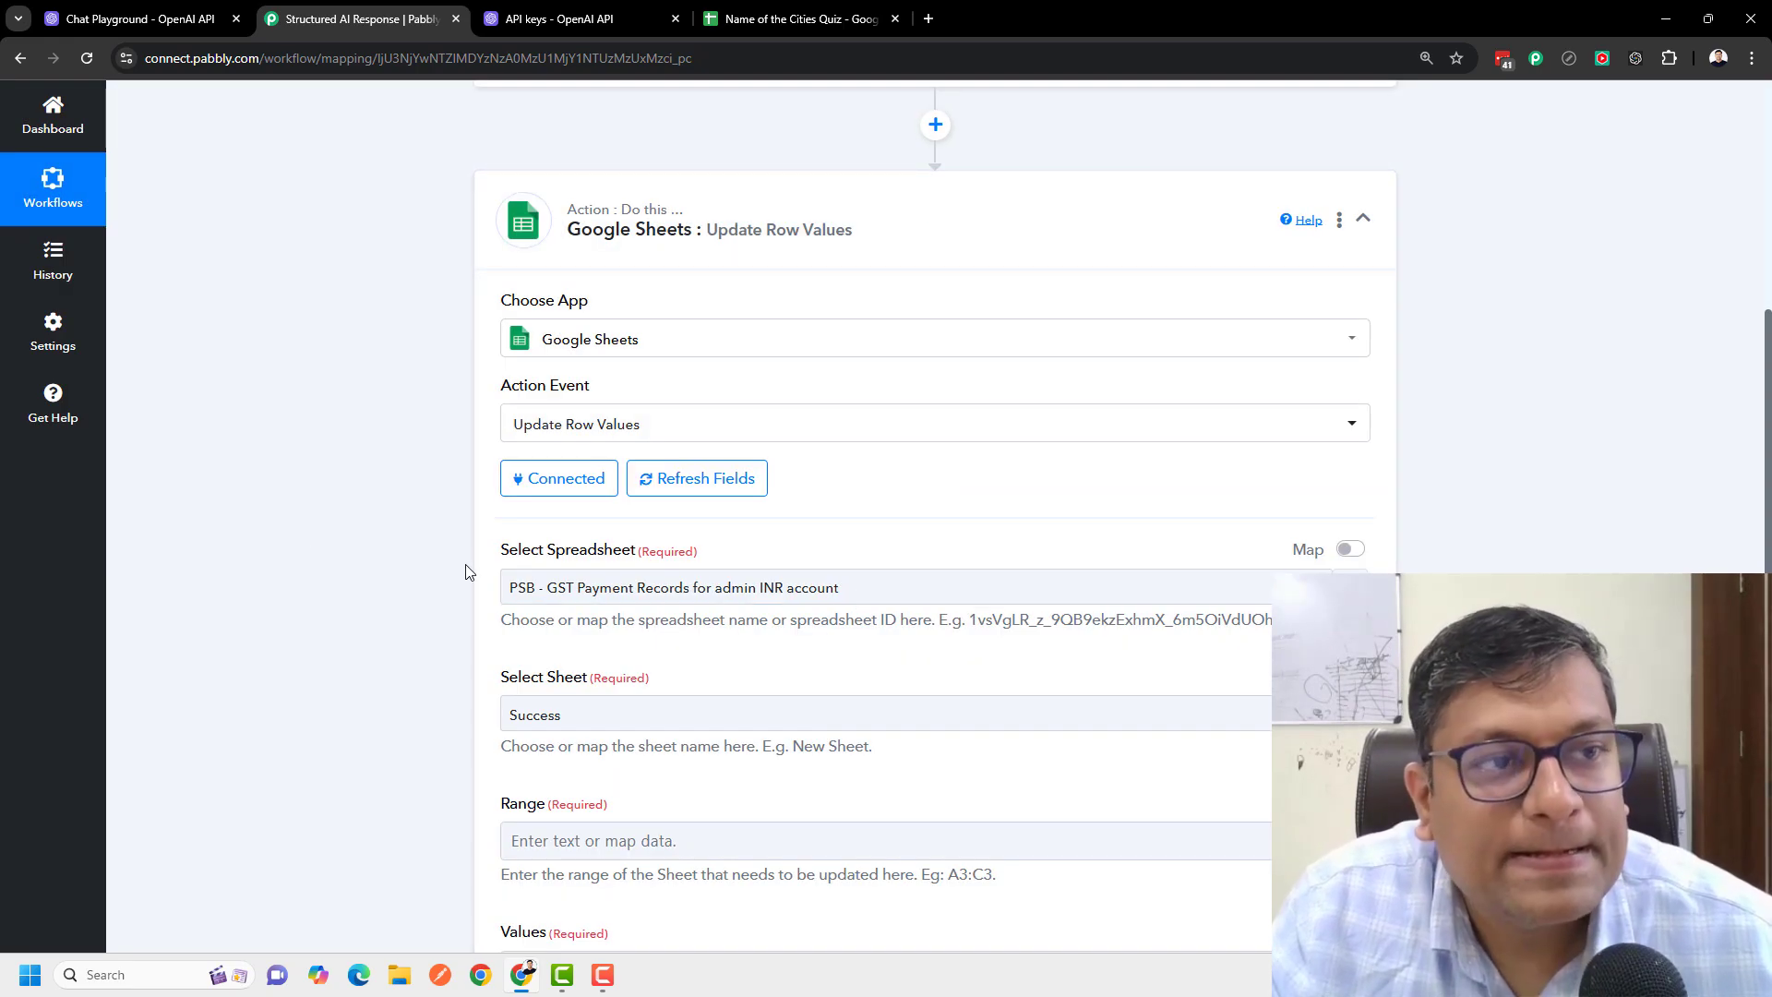
Step: Check the quiz spreadsheet's title and select Name of the Cities Quiz as the Update Row Values action's spreadsheet in Pabbly Connect
click(783, 20)
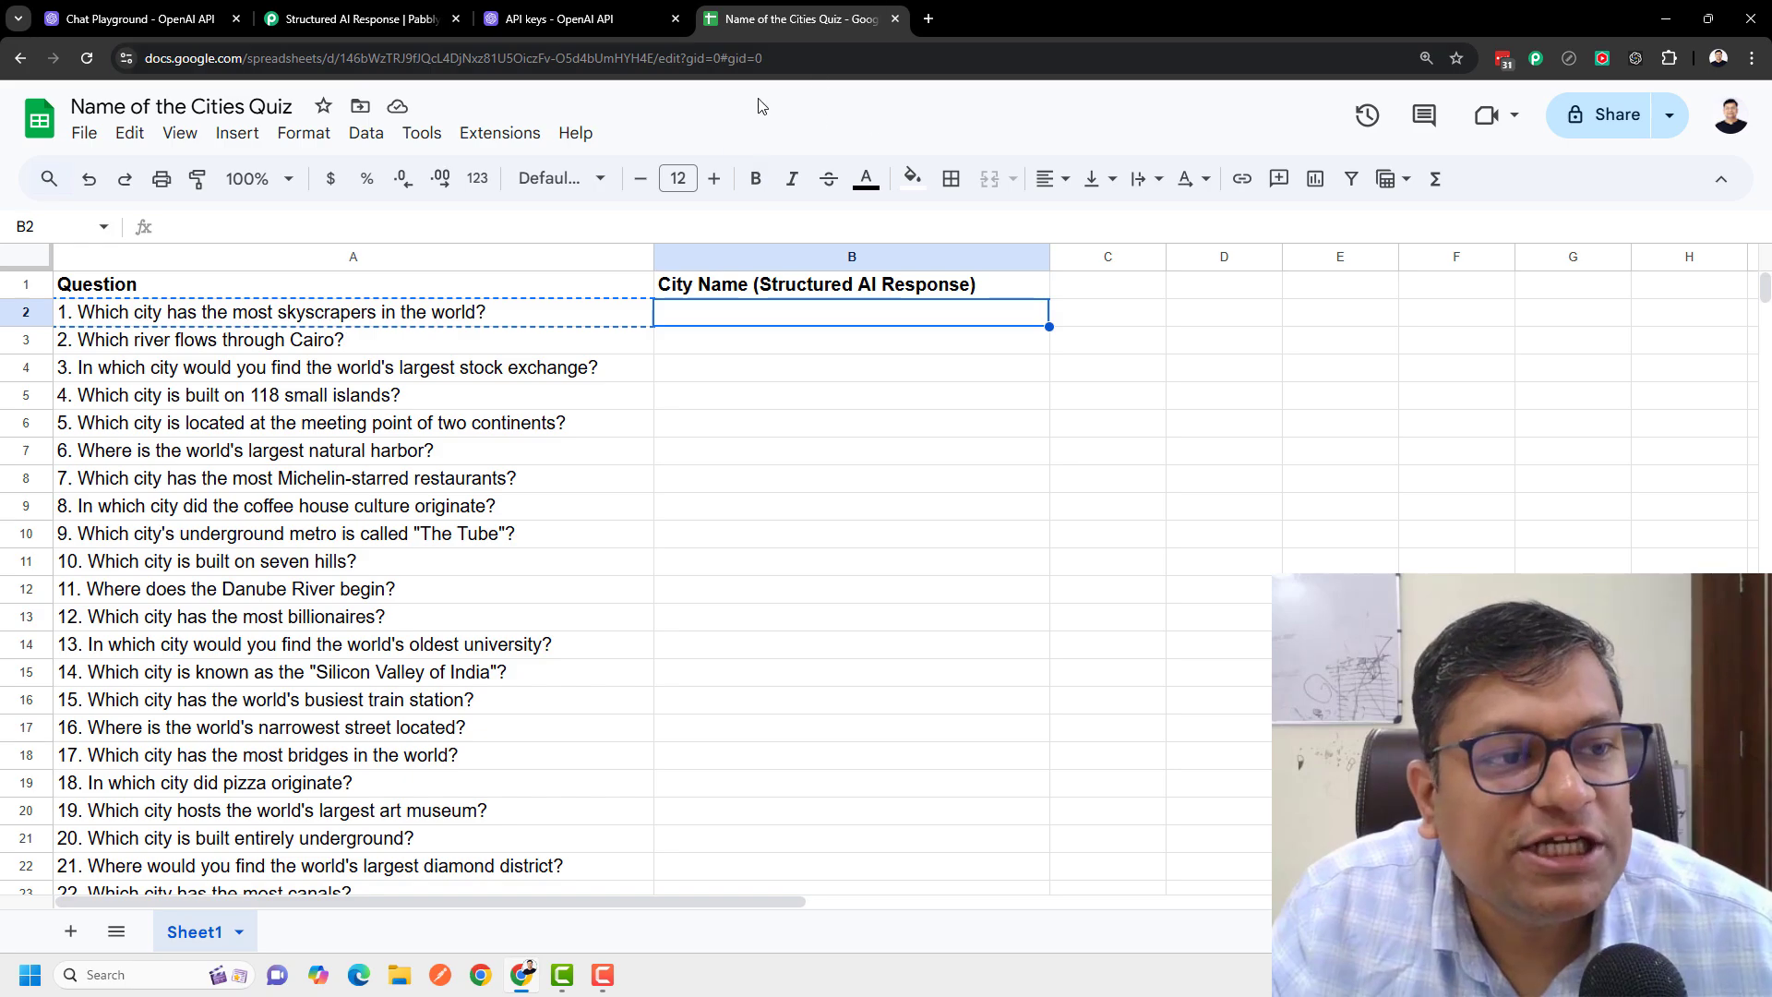
click(360, 18)
click(664, 588)
text(name)
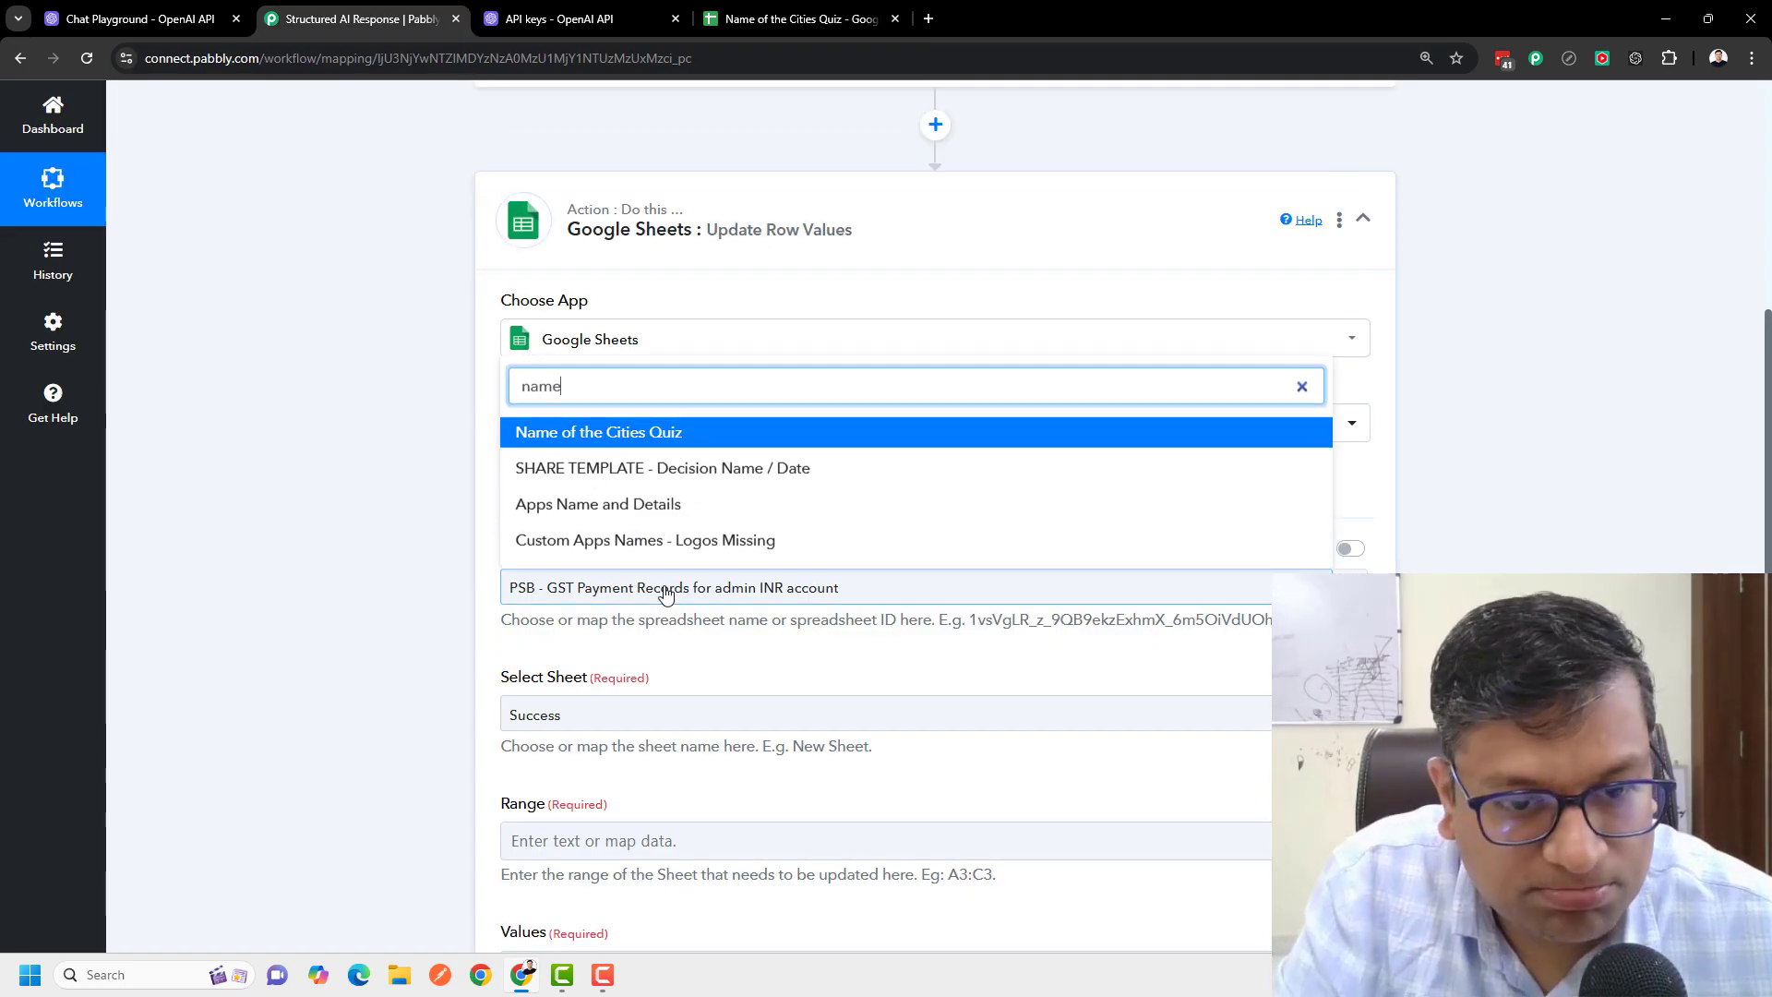
text( of the)
key(Return)
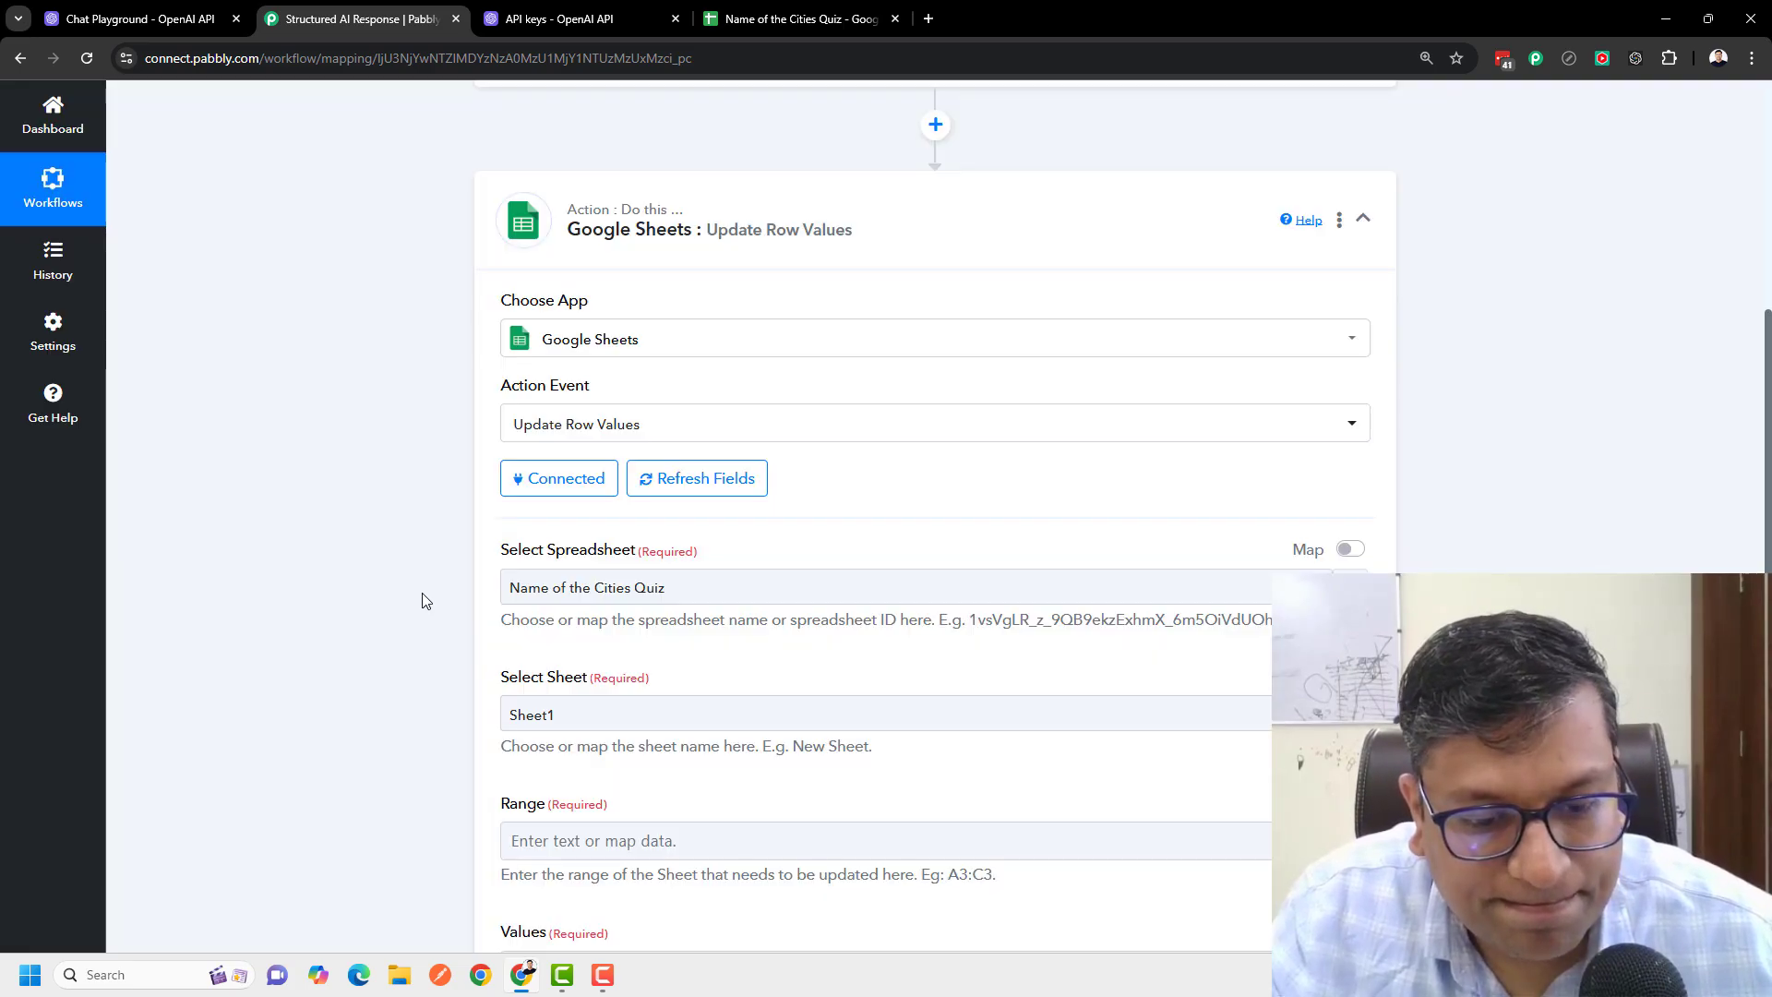
Step: Check the answer column in the quiz spreadsheet and enter column letter B in the Update Row Values action's Range
scroll(395, 583, down, 4)
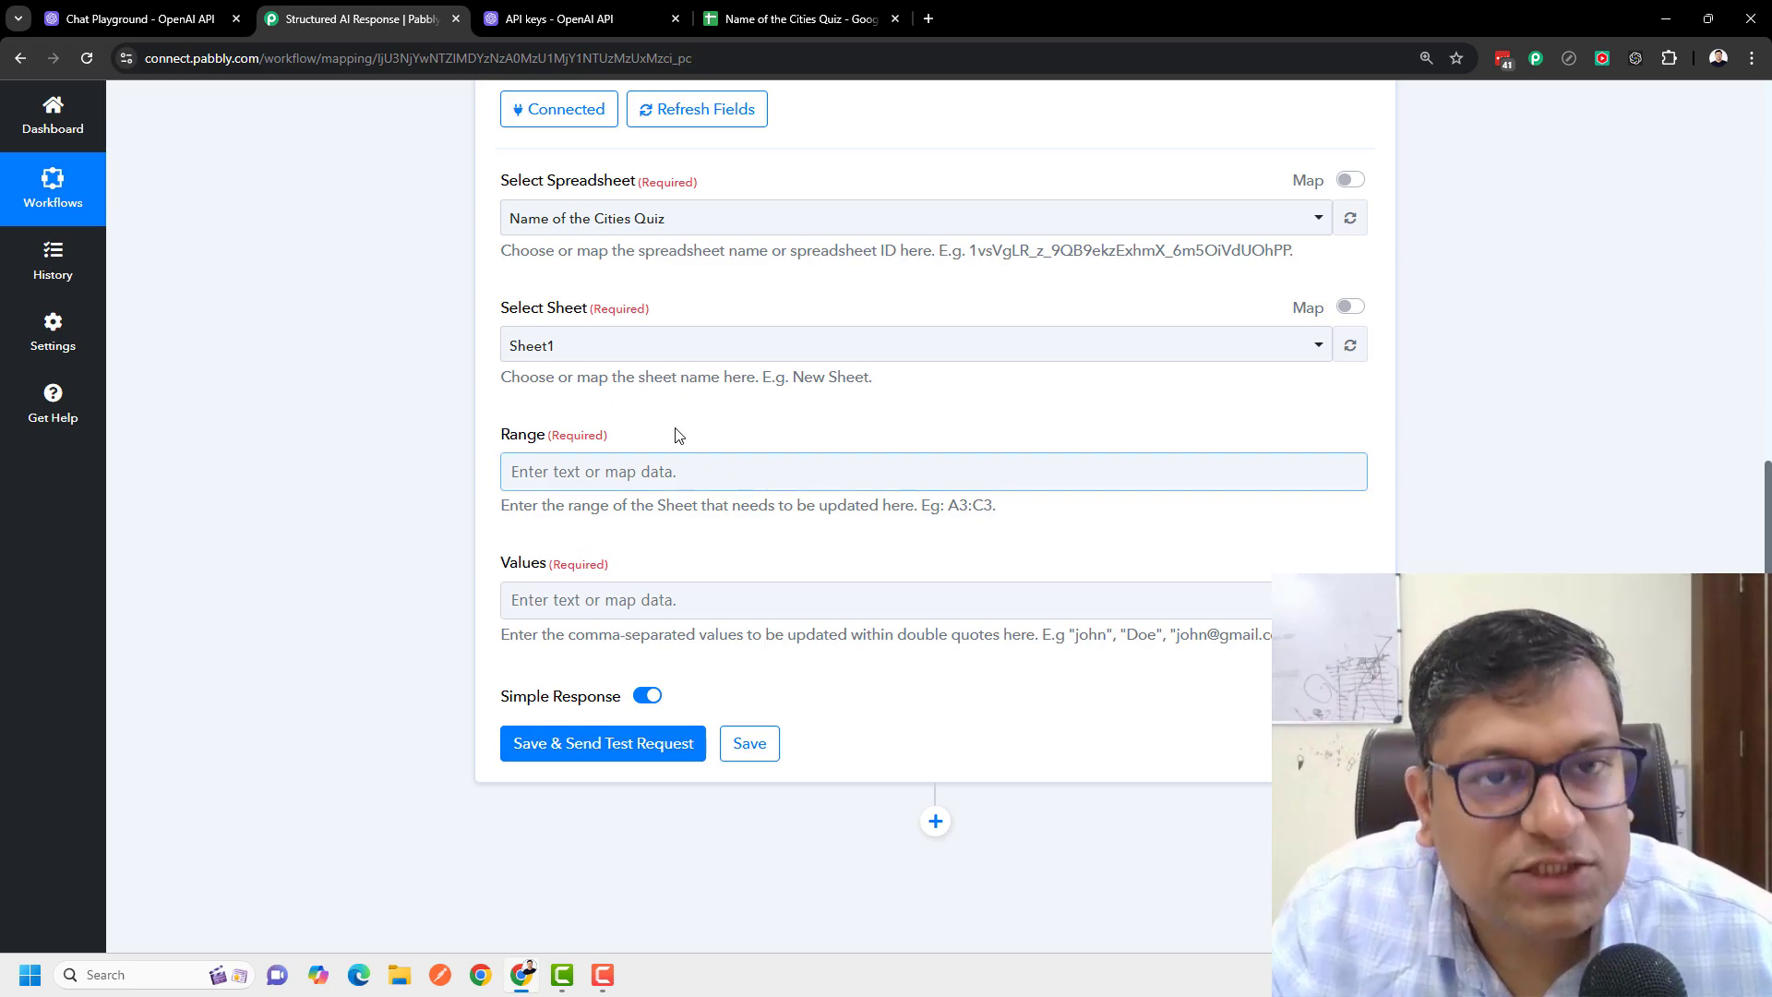
click(746, 11)
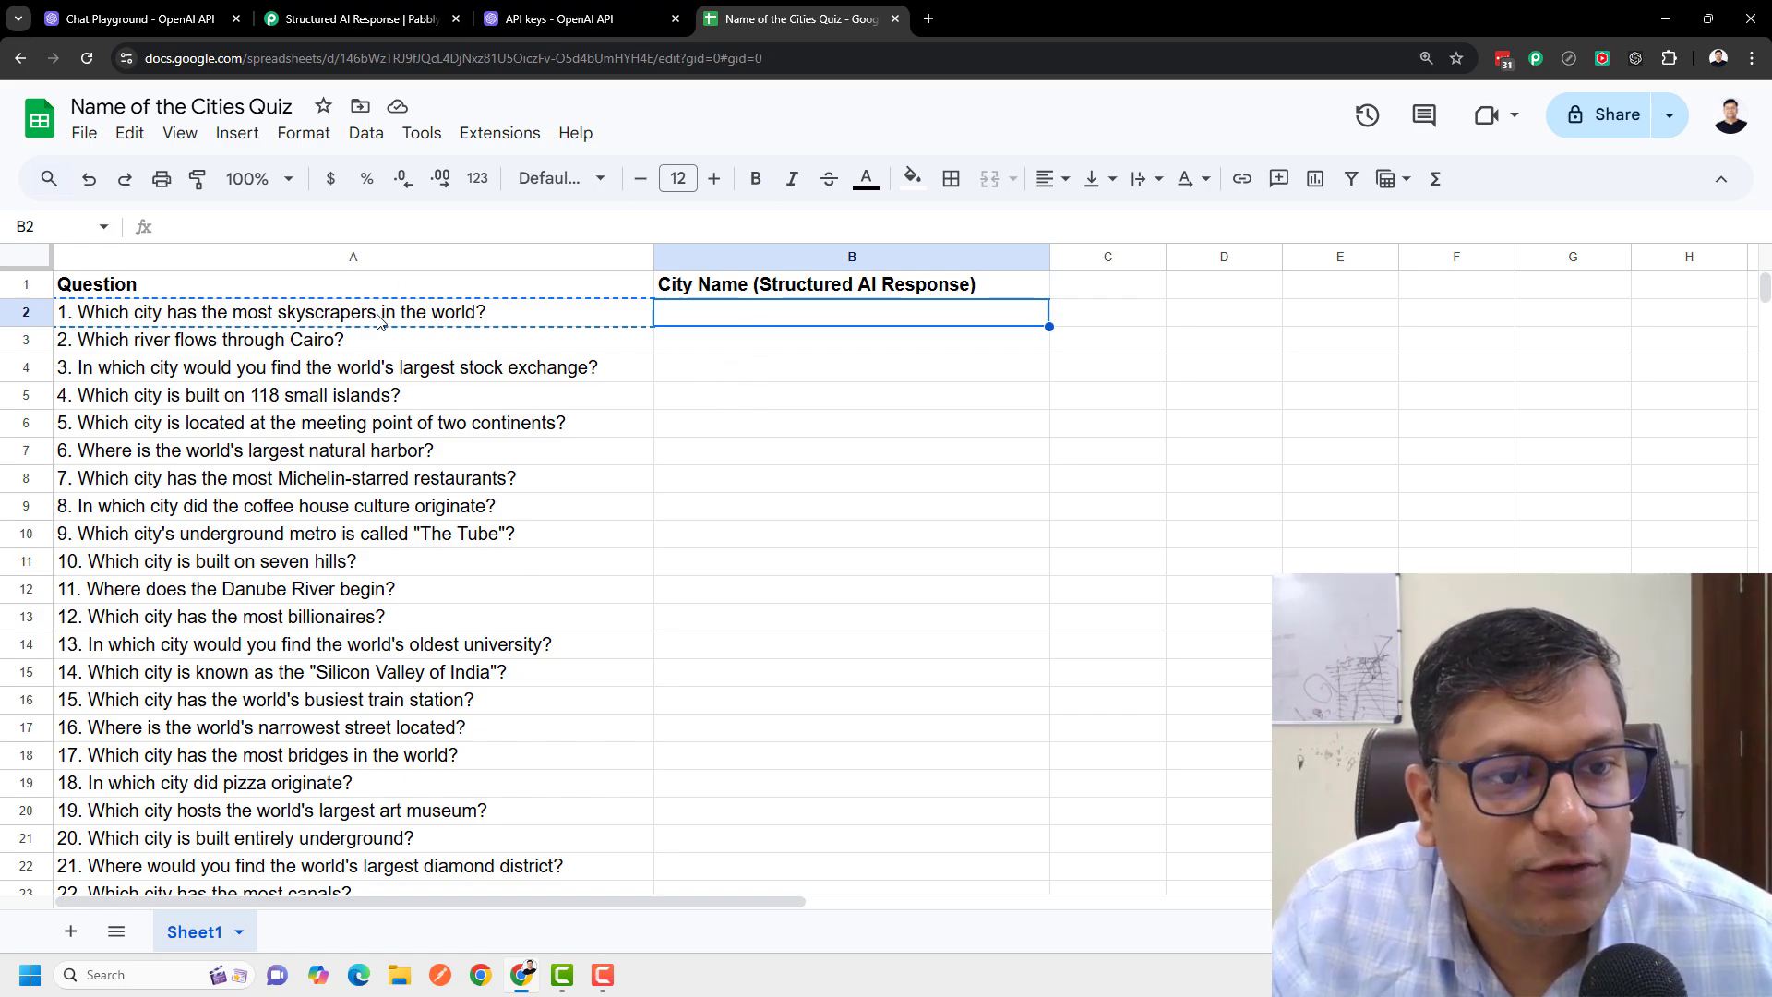
click(432, 11)
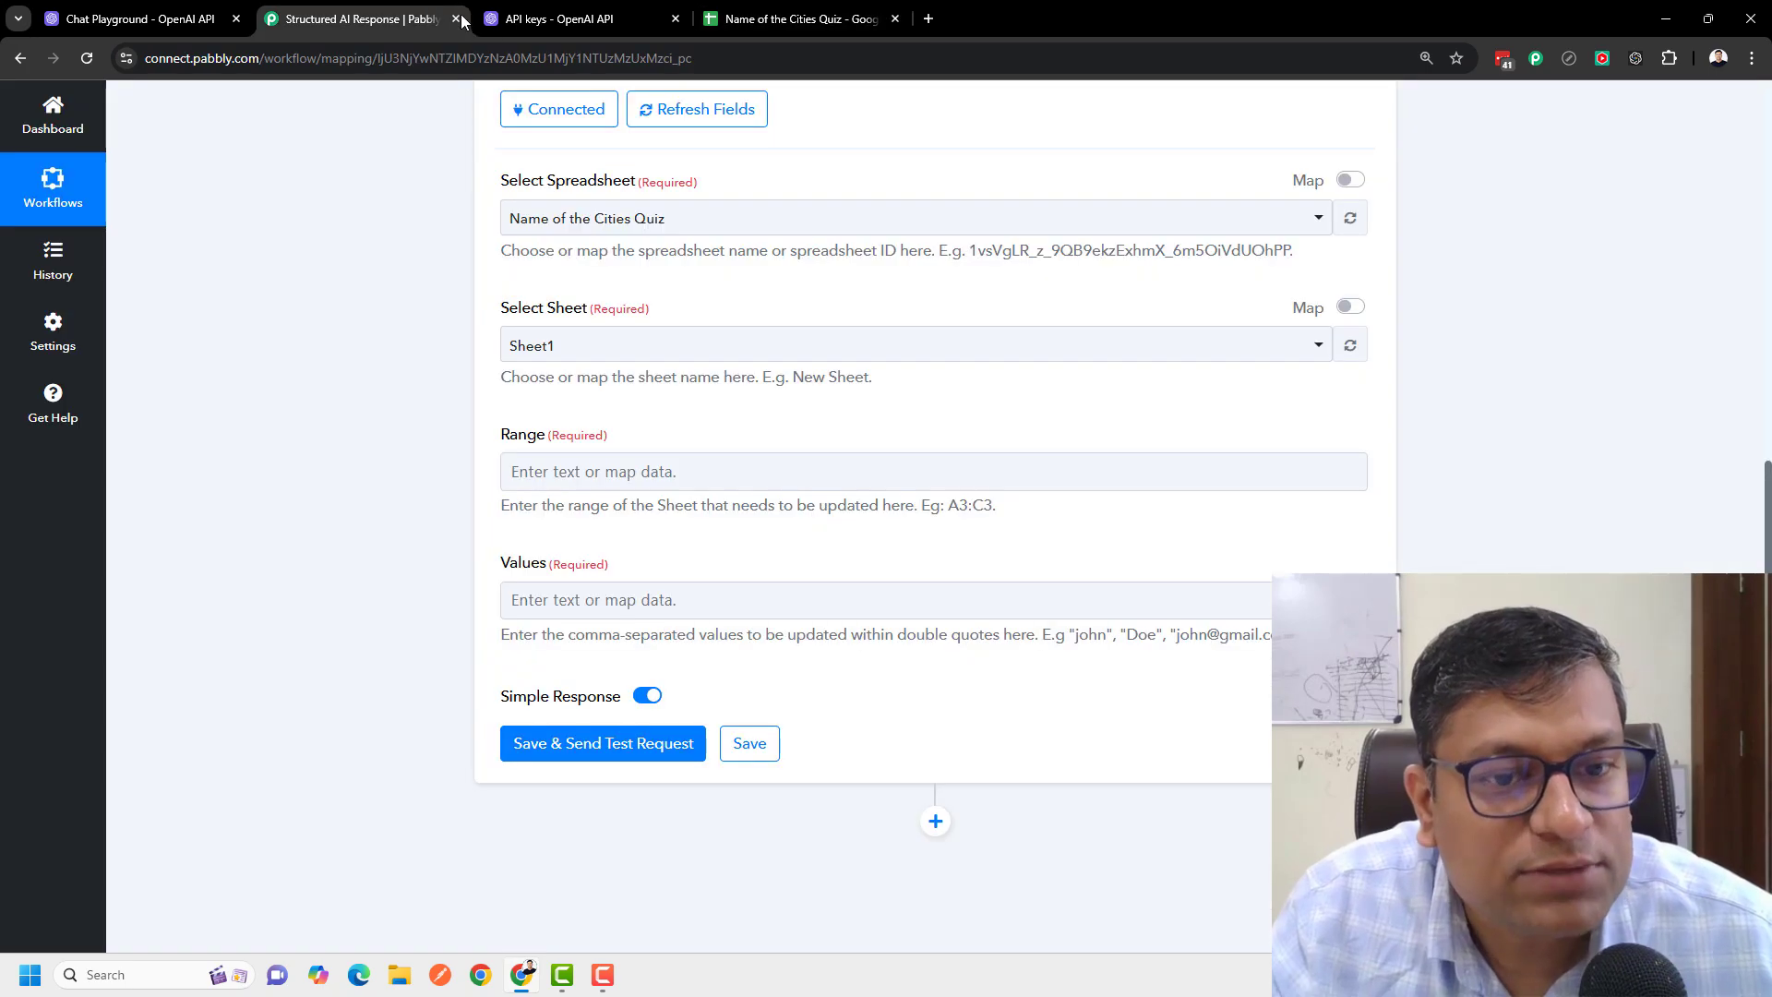
scroll(434, 387, up, 6)
scroll(744, 265, up, 1)
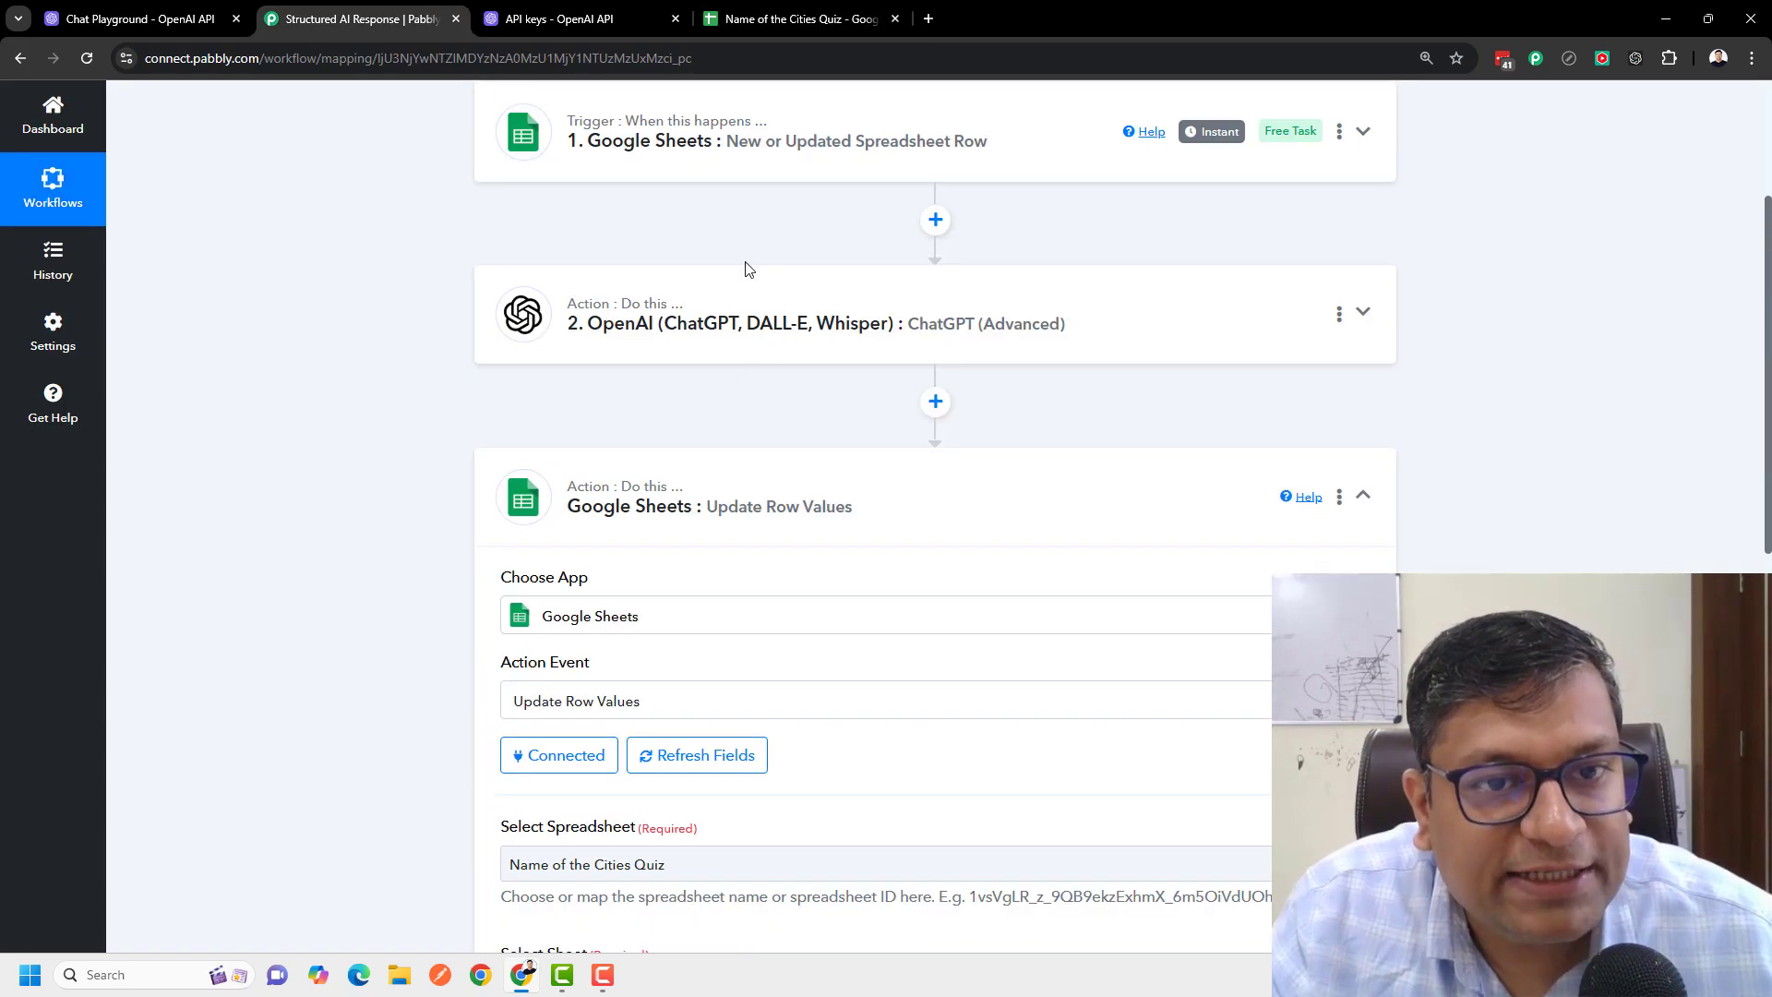
scroll(680, 388, down, 7)
click(585, 488)
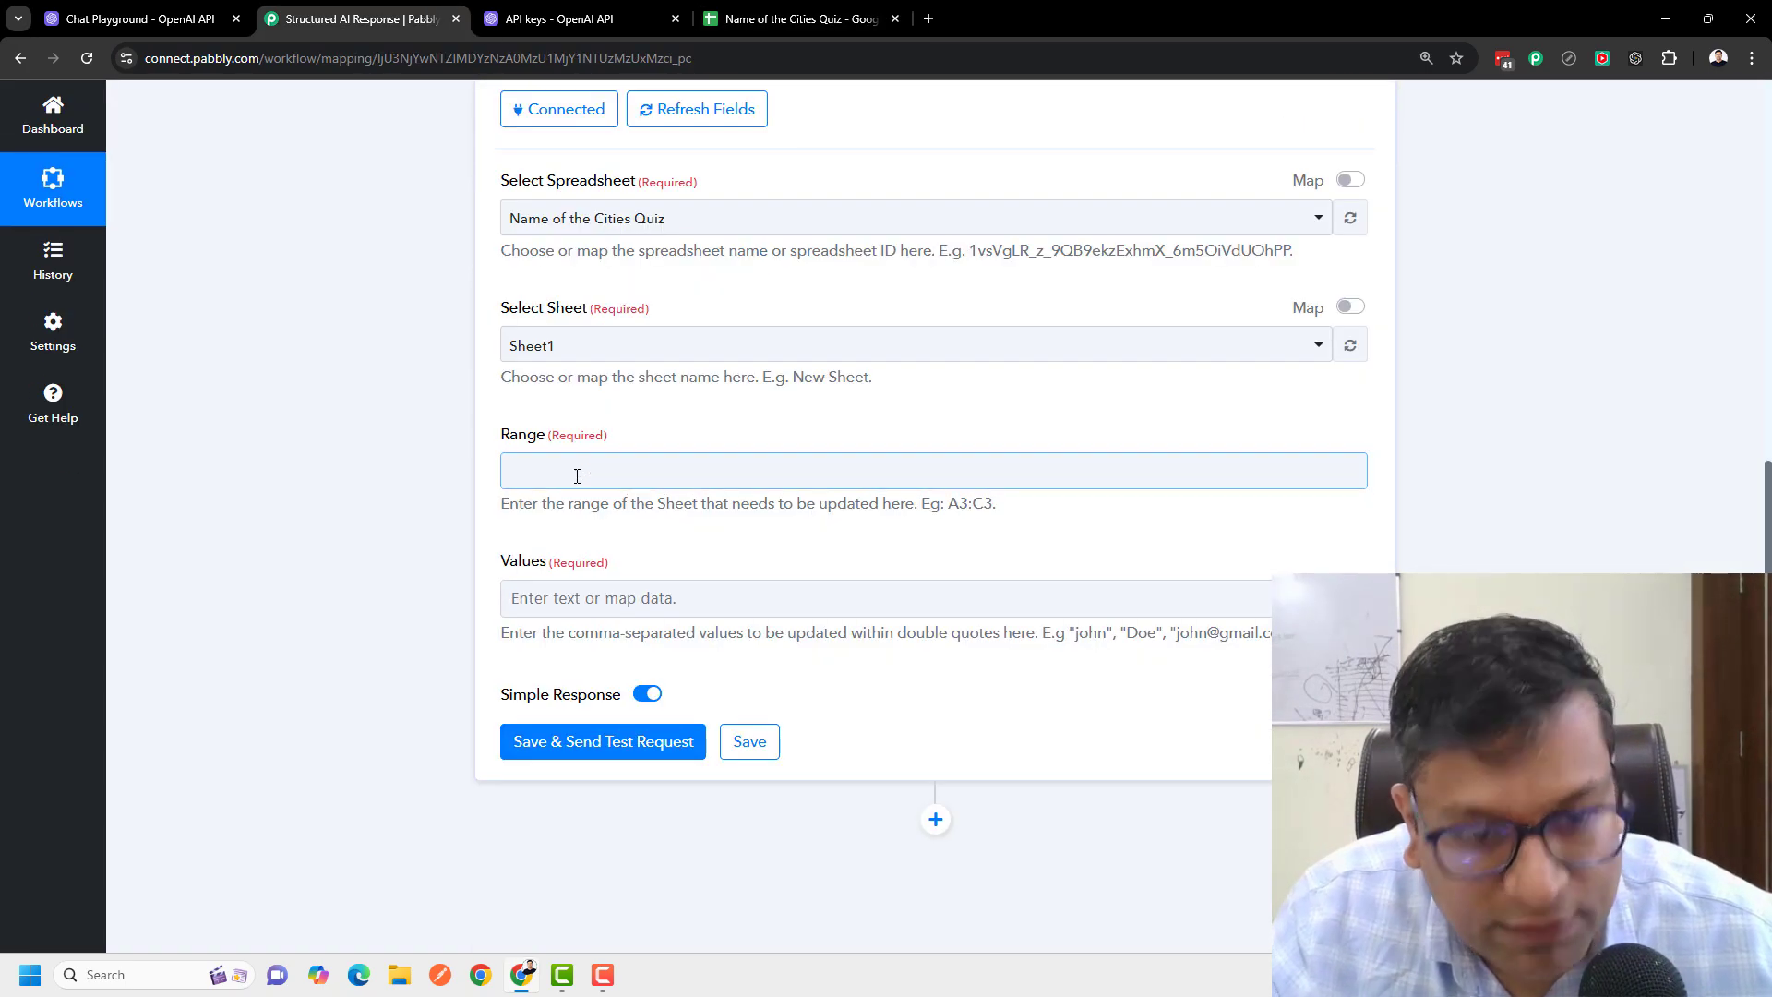
text(B)
Step: Expand the Google Sheets trigger and examine the RowIndex value in its received response
click(374, 480)
scroll(369, 480, up, 3)
scroll(332, 494, up, 7)
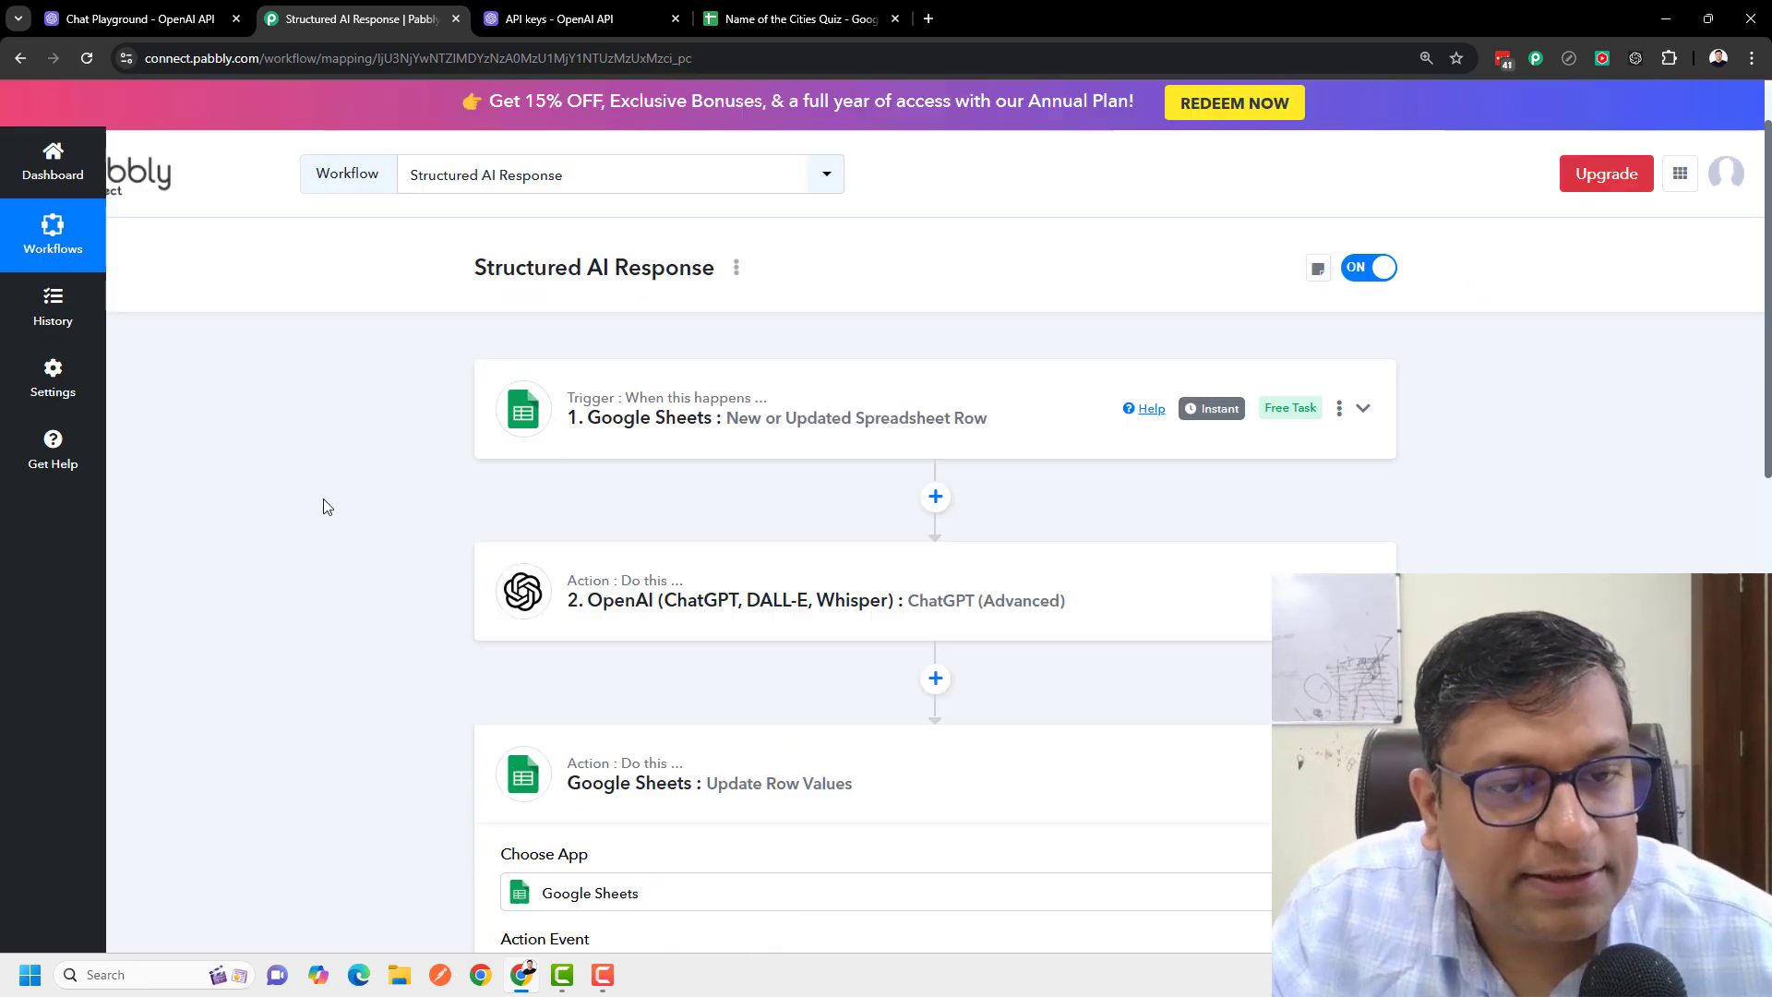
click(630, 421)
scroll(416, 480, down, 6)
scroll(416, 480, down, 4)
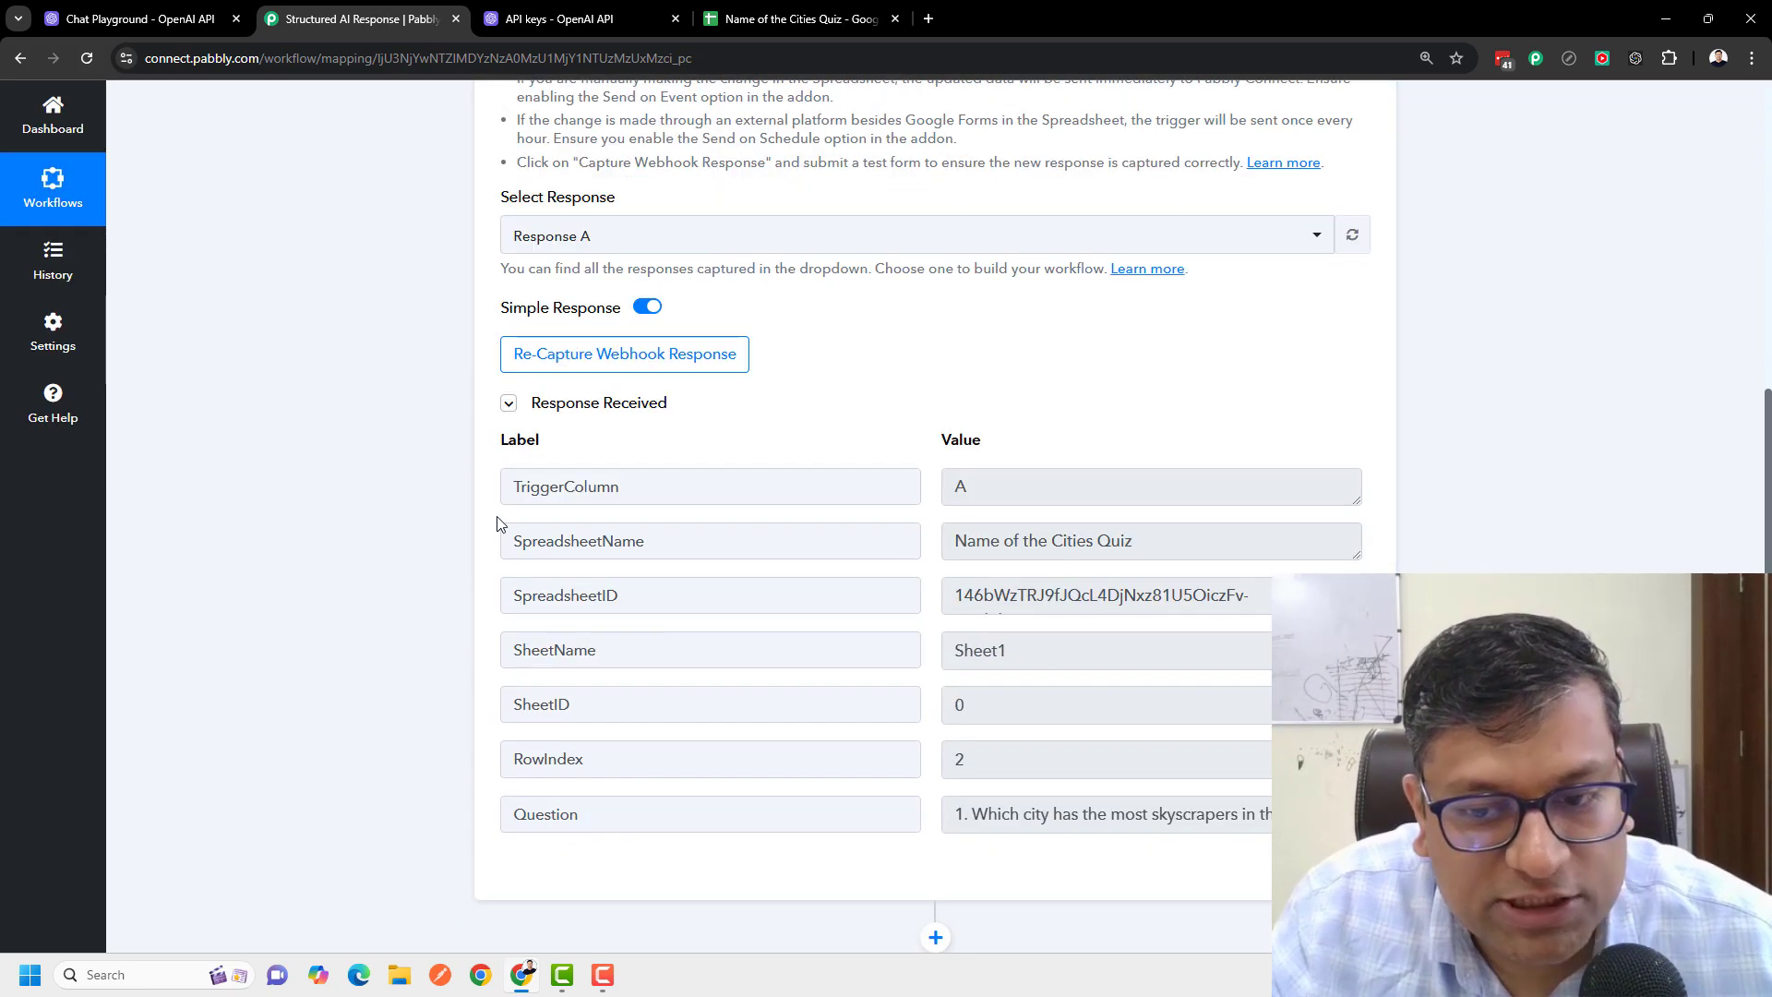
click(986, 744)
scroll(238, 692, down, 9)
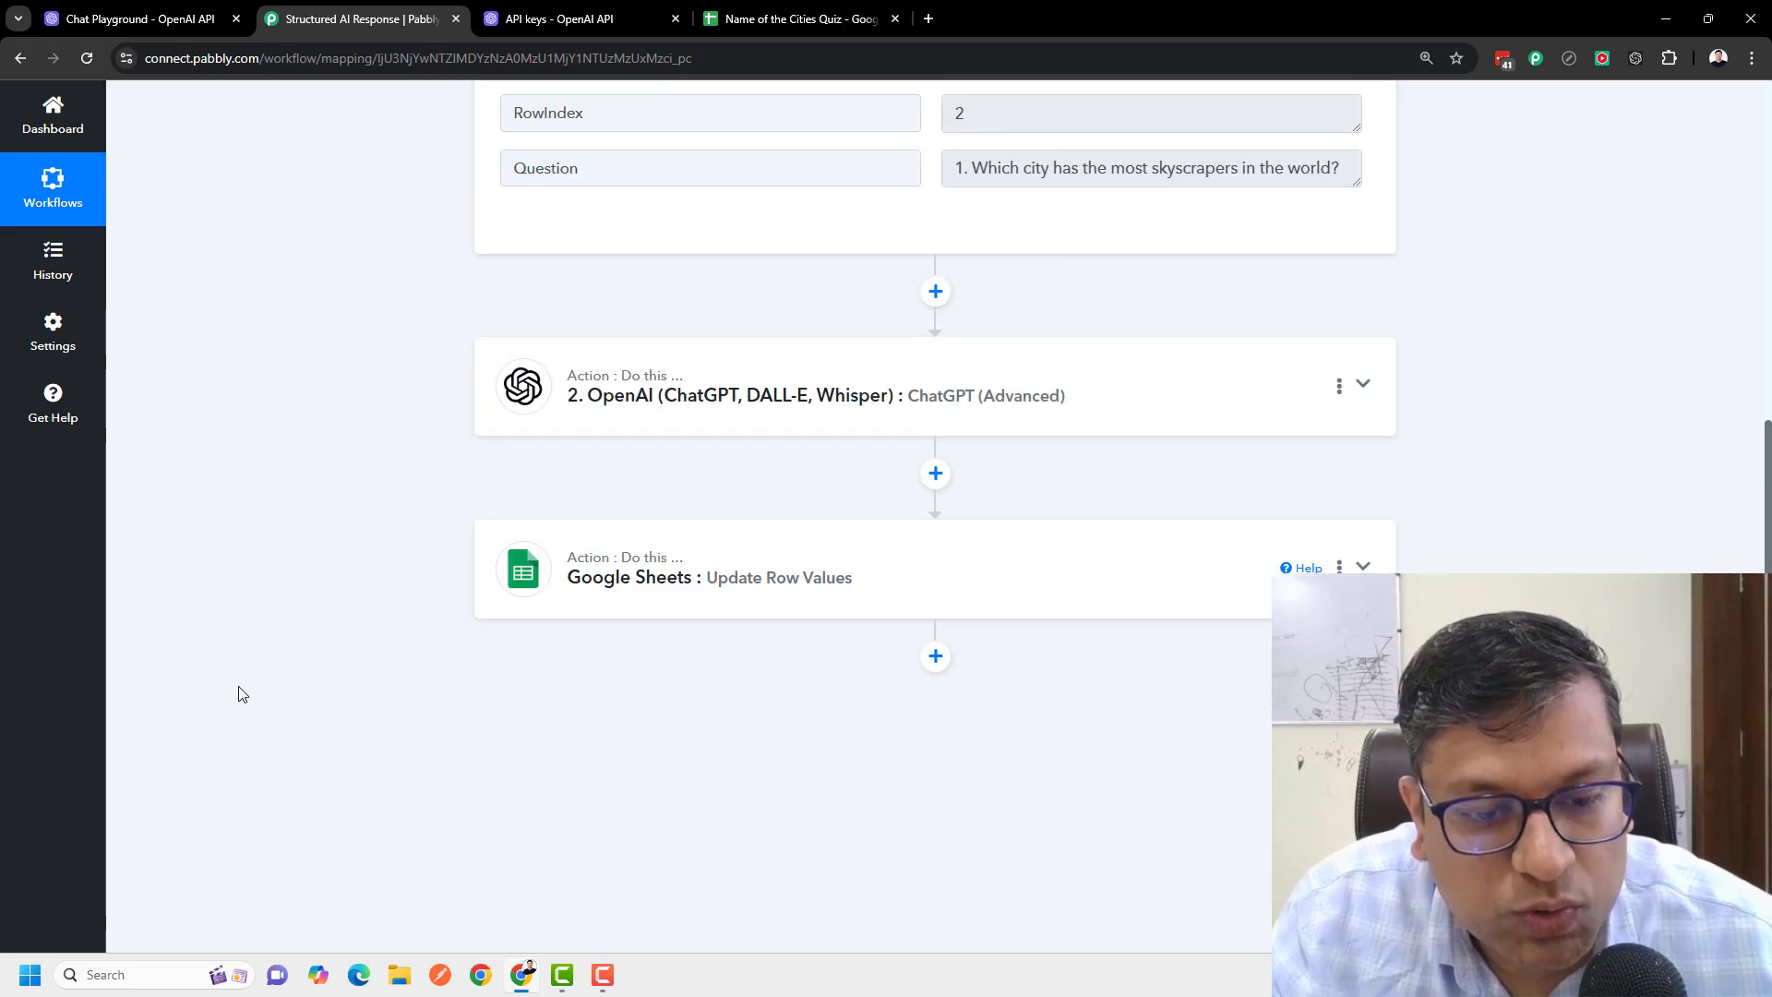
Step: Reopen the Update Row Values action and map the trigger's RowIndex directly after the B in its Range
scroll(747, 518, up, 1)
click(747, 506)
scroll(613, 491, up, 8)
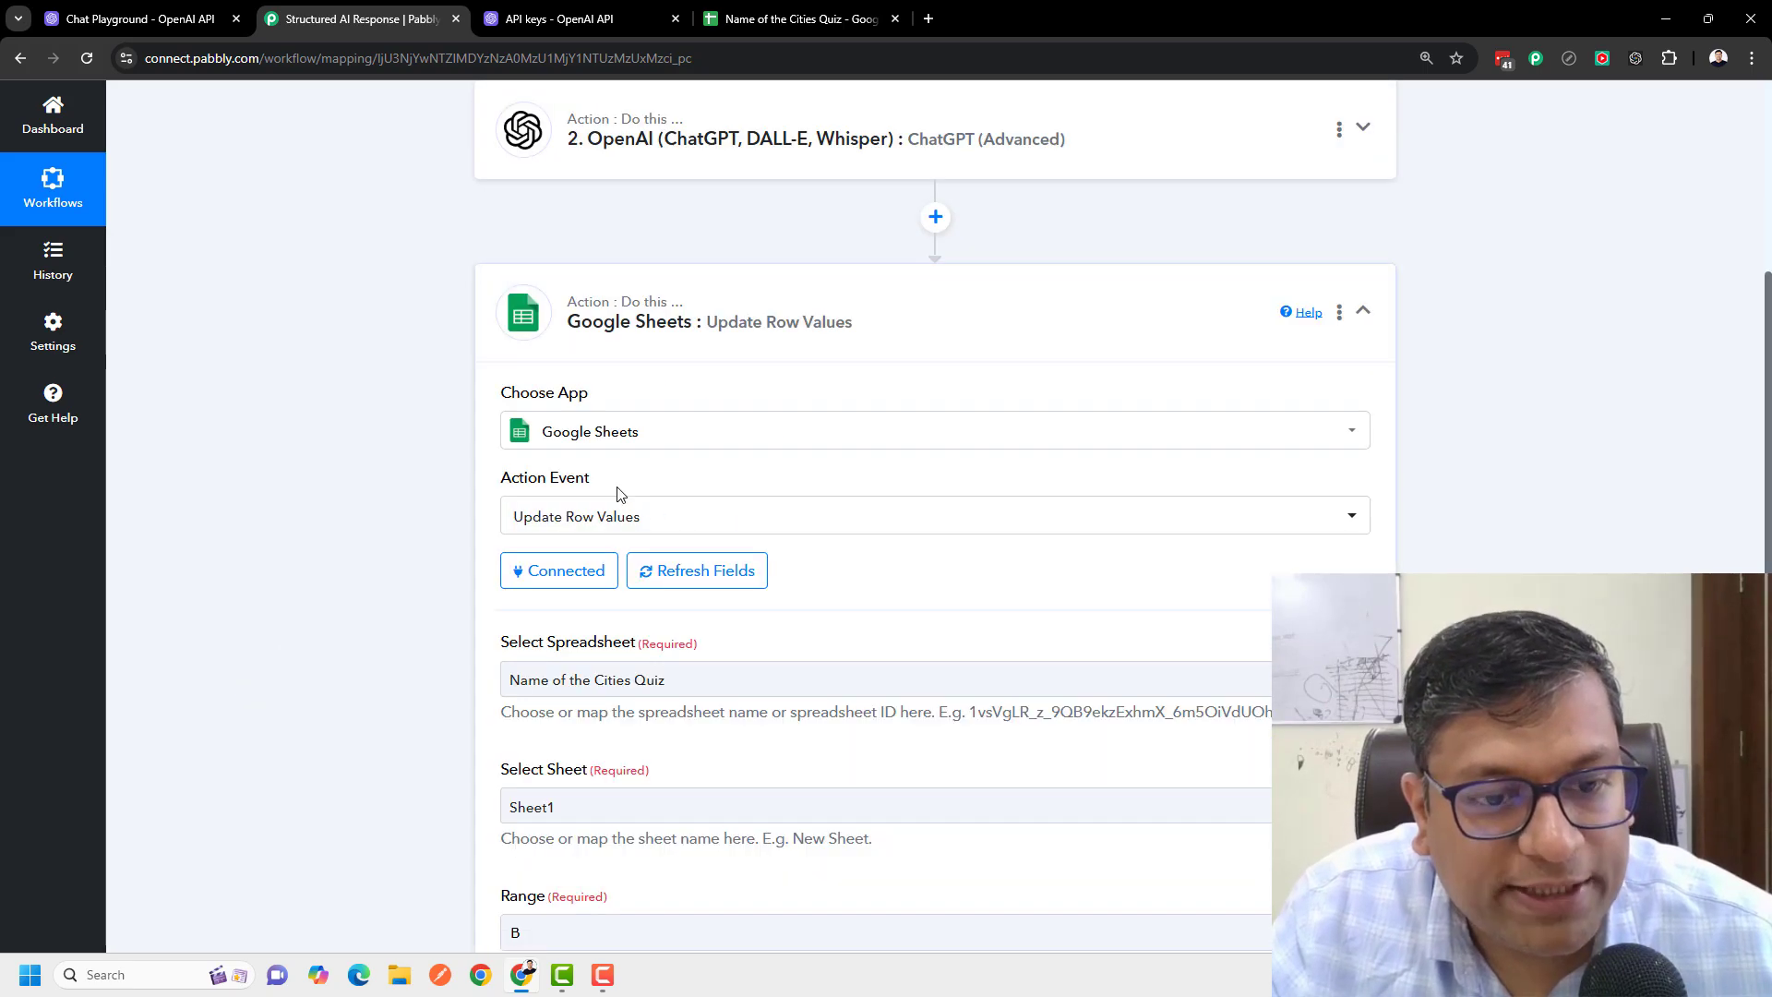
scroll(506, 621, down, 4)
click(552, 574)
click(633, 717)
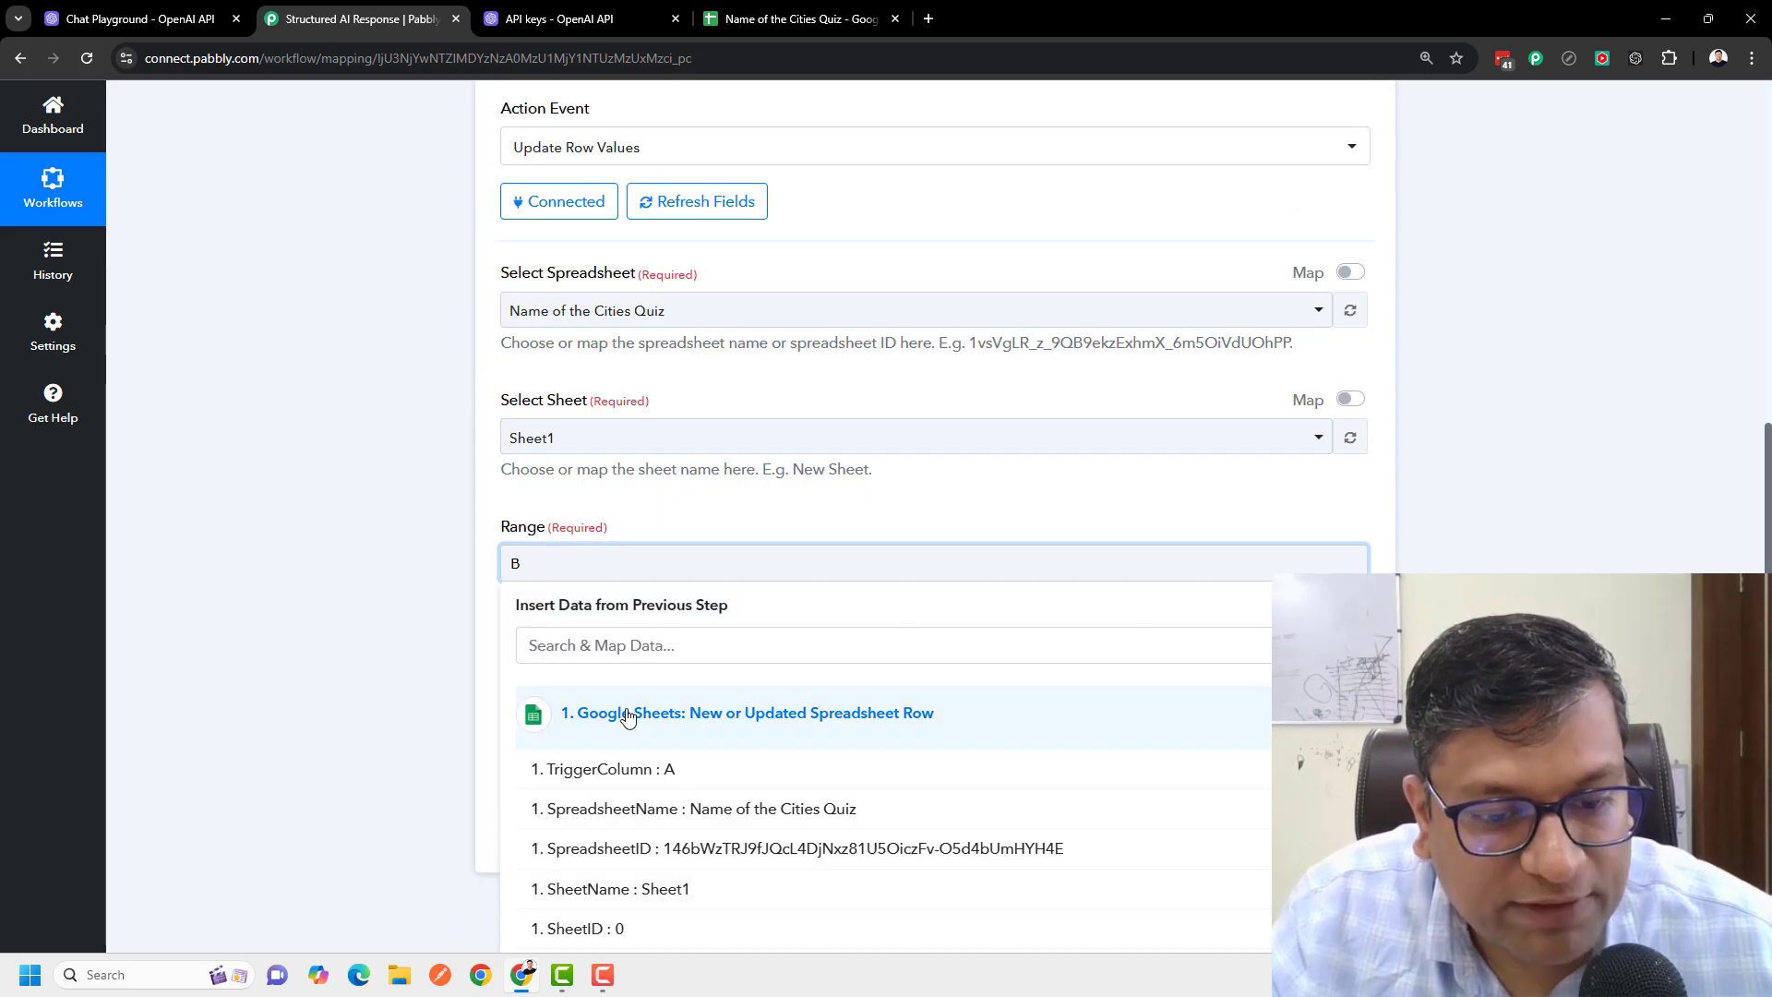
scroll(646, 741, down, 1)
click(623, 934)
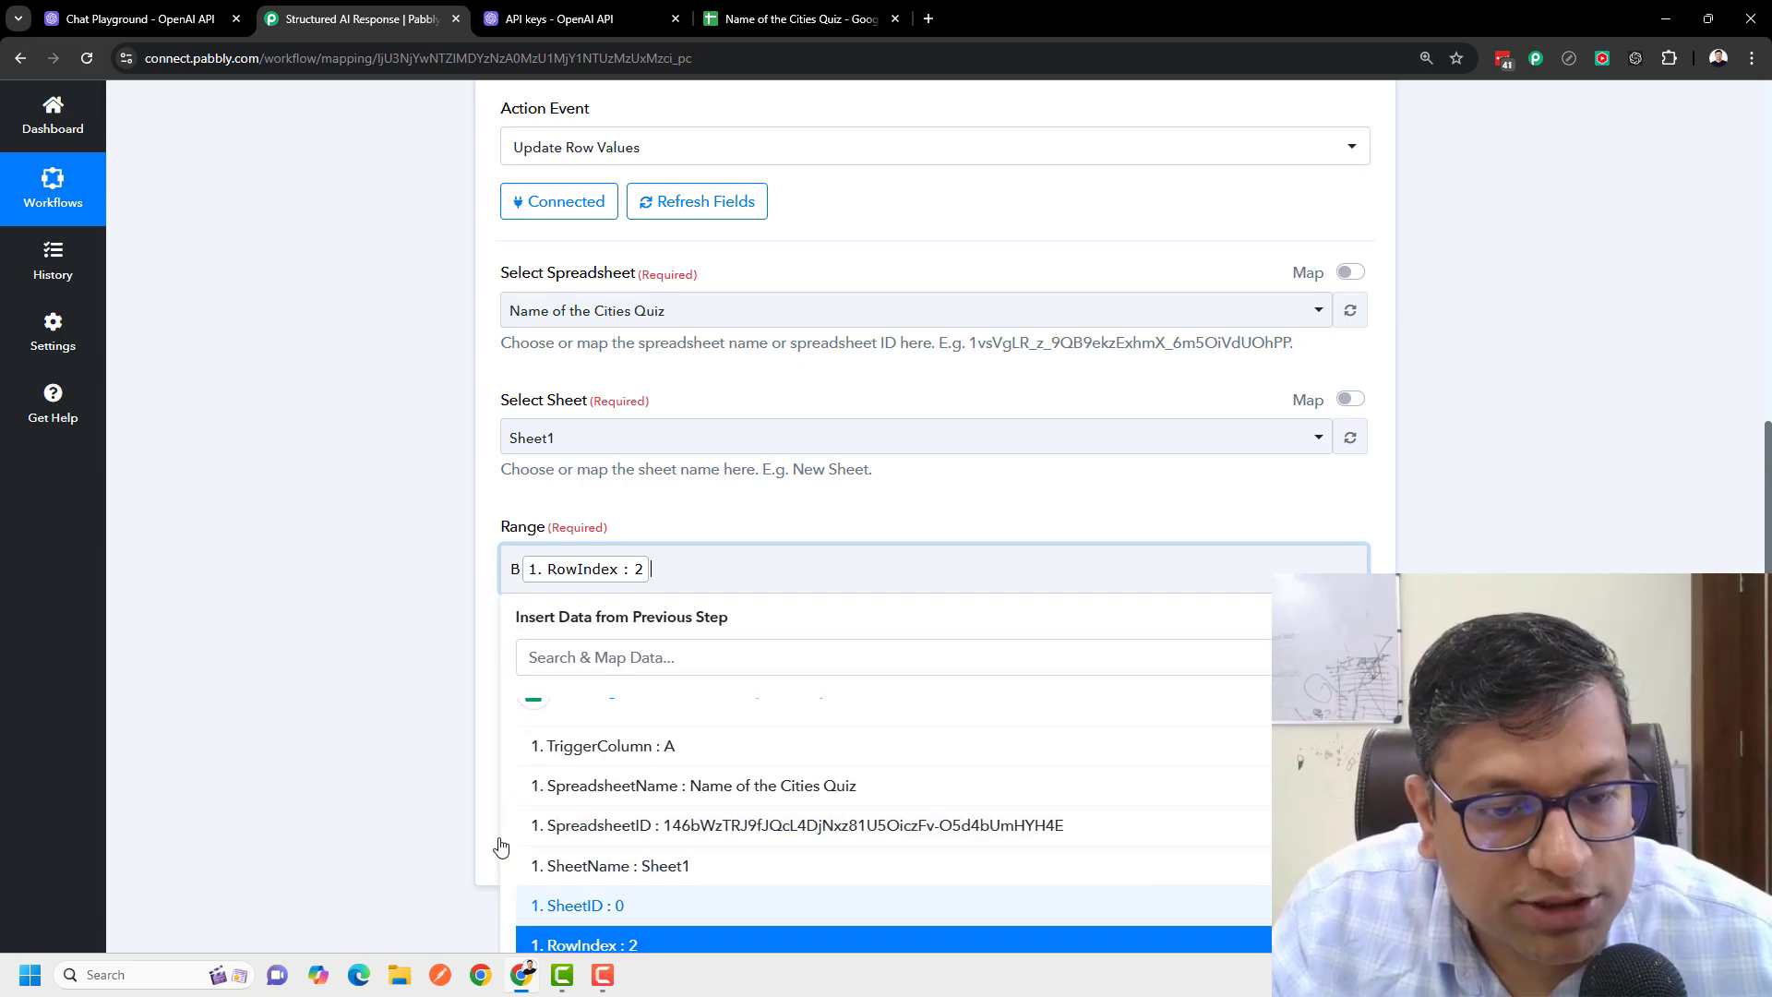
click(237, 649)
Step: Set the action's Values to ChatGPT's Choices 0 Message Content City Name, enclosed in double quotes
scroll(313, 540, down, 2)
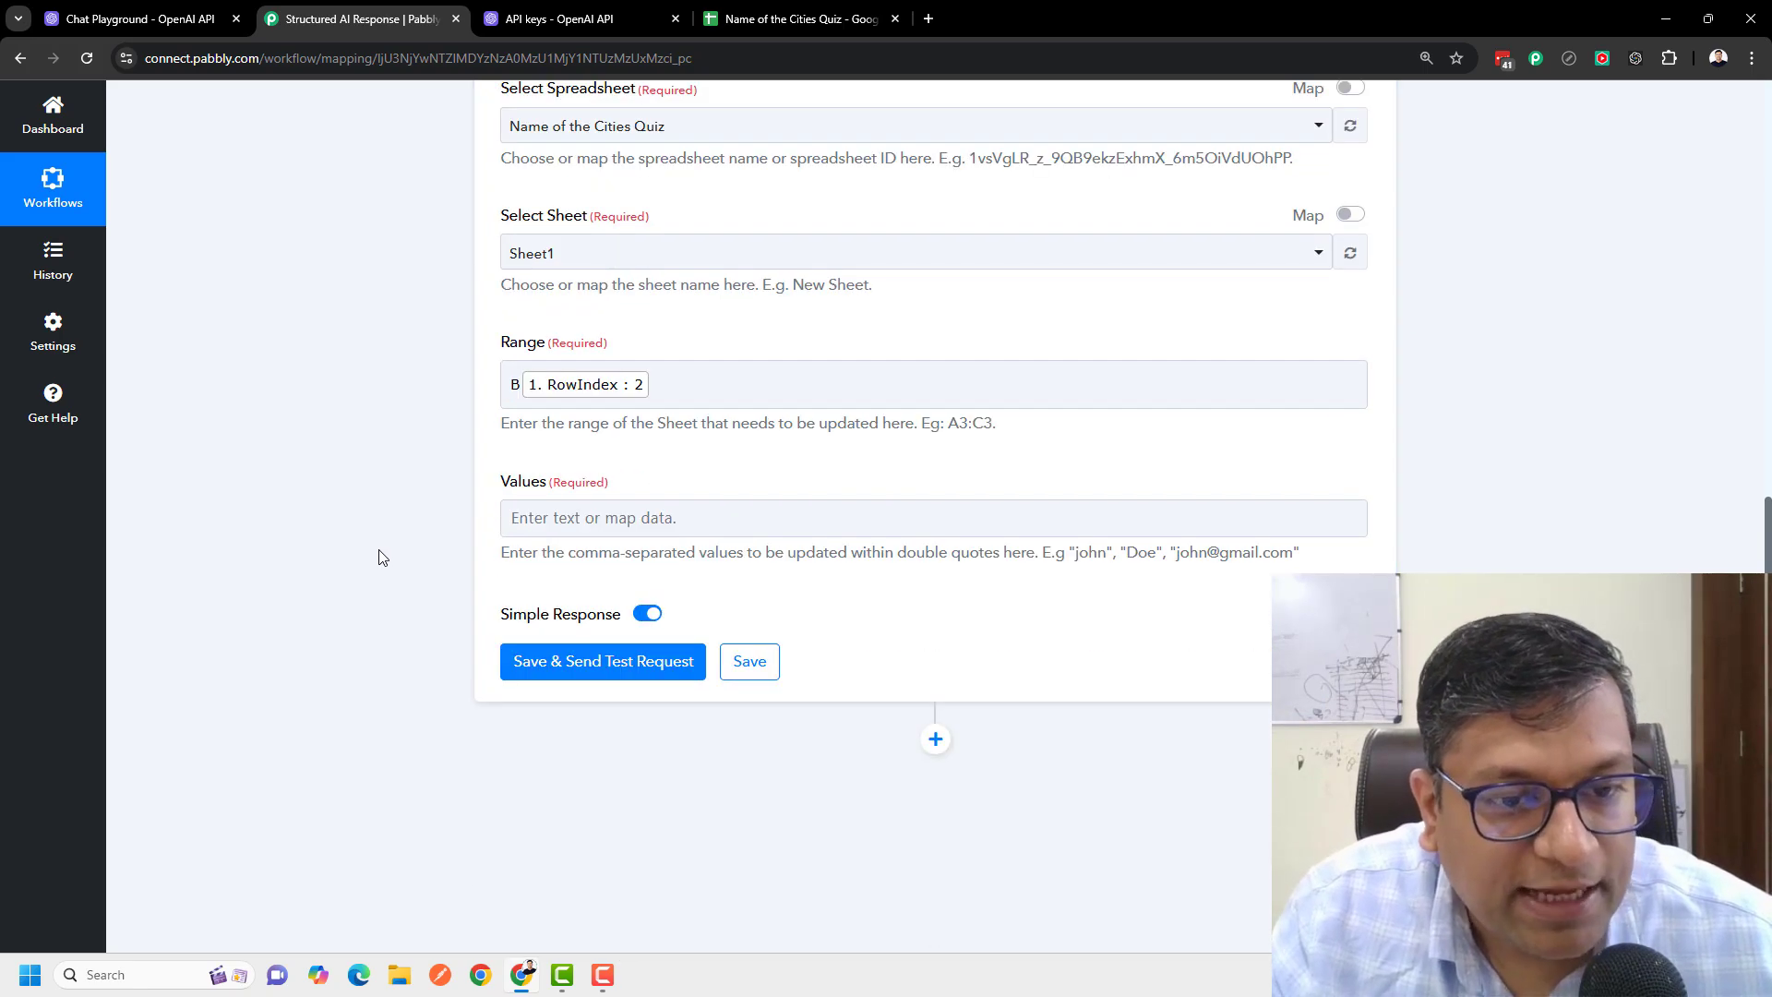
click(577, 515)
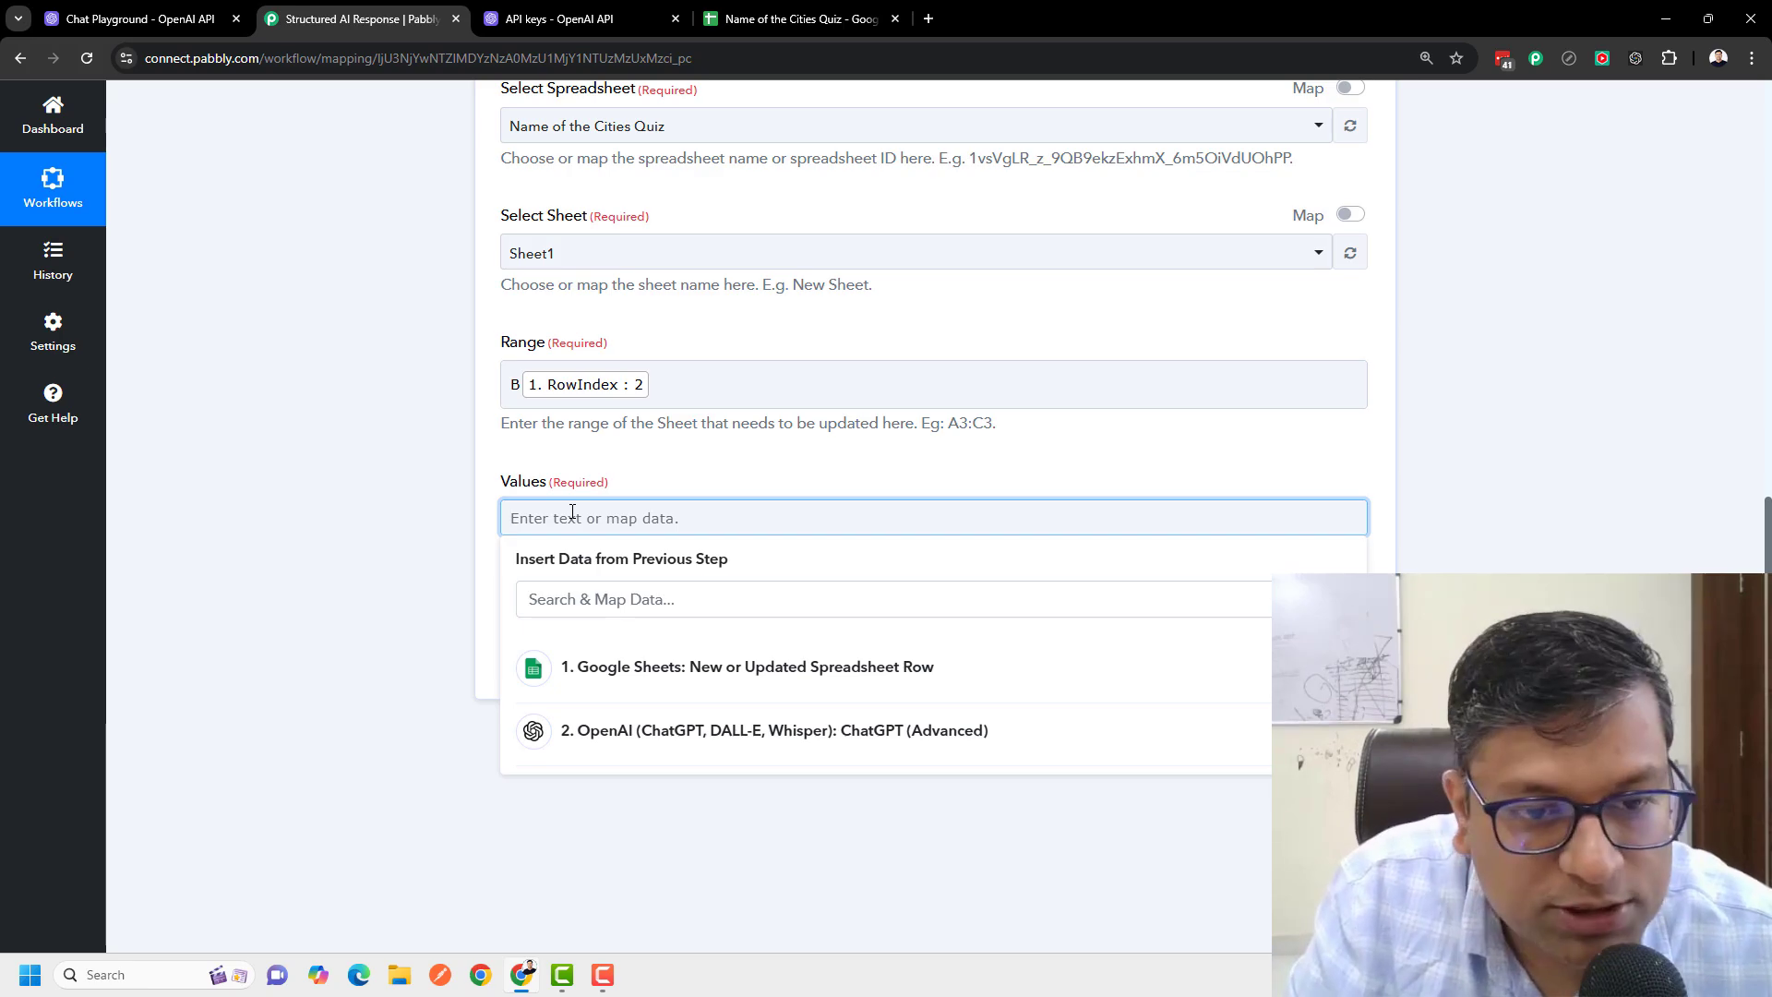
text("")
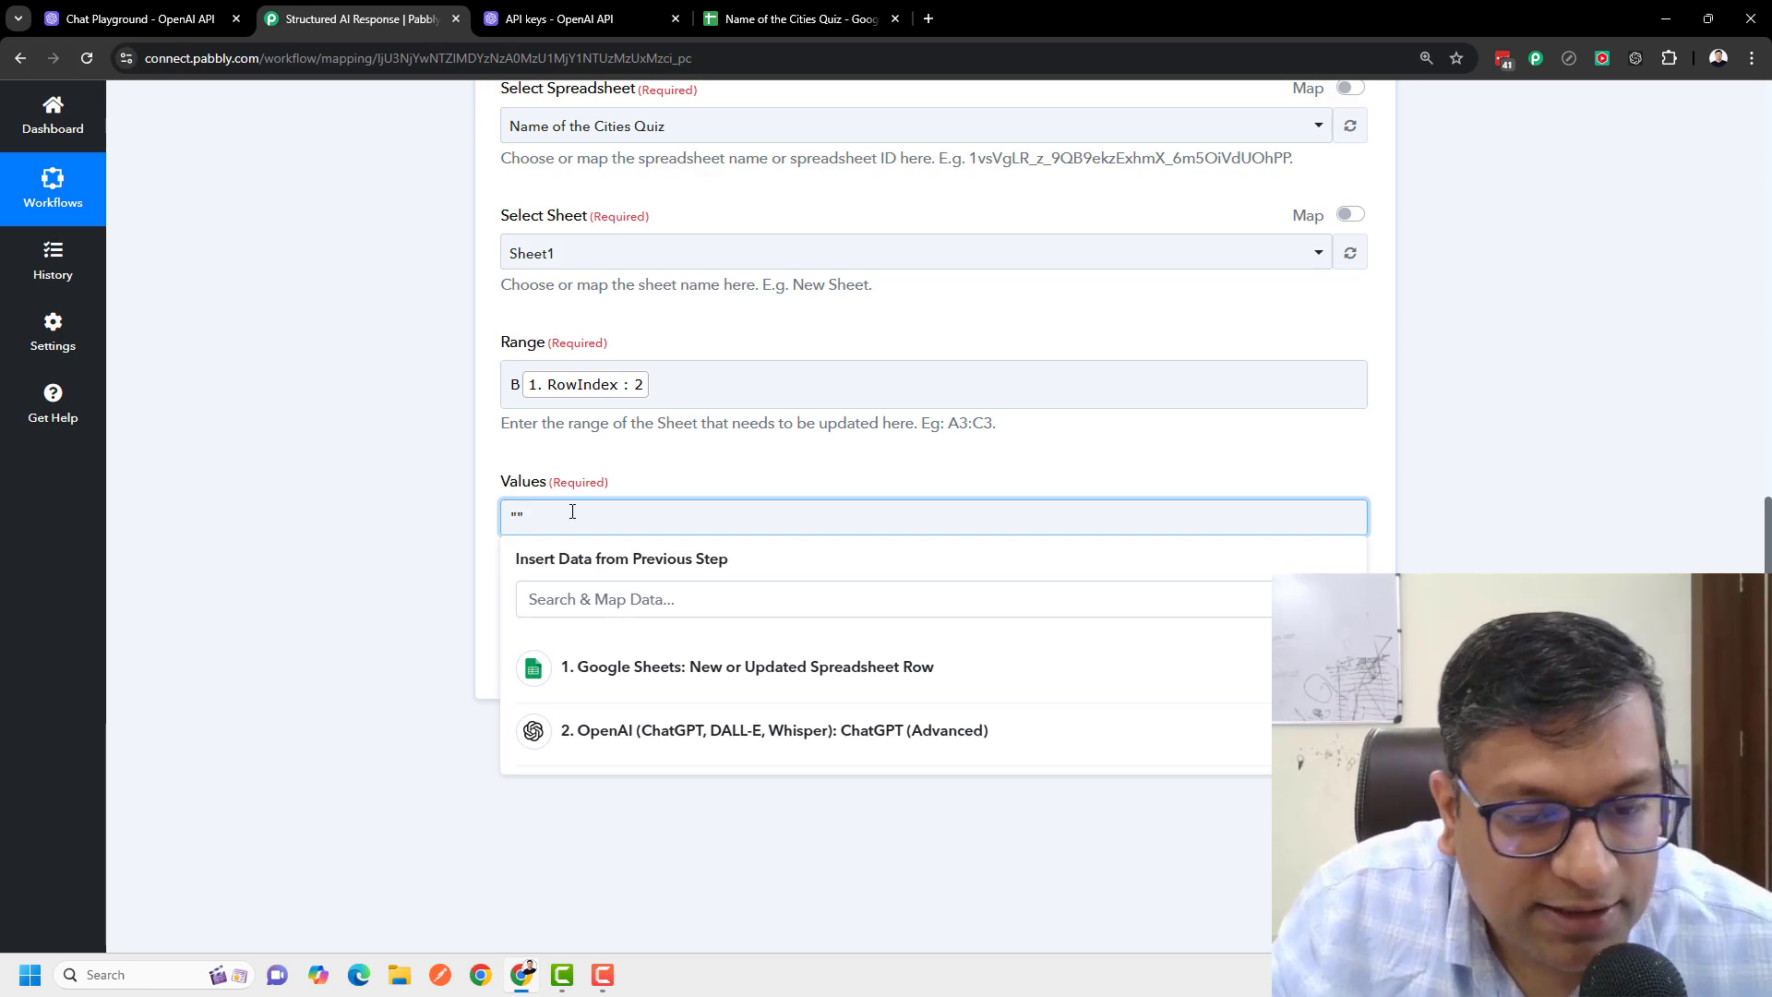
click(662, 746)
scroll(663, 746, down, 2)
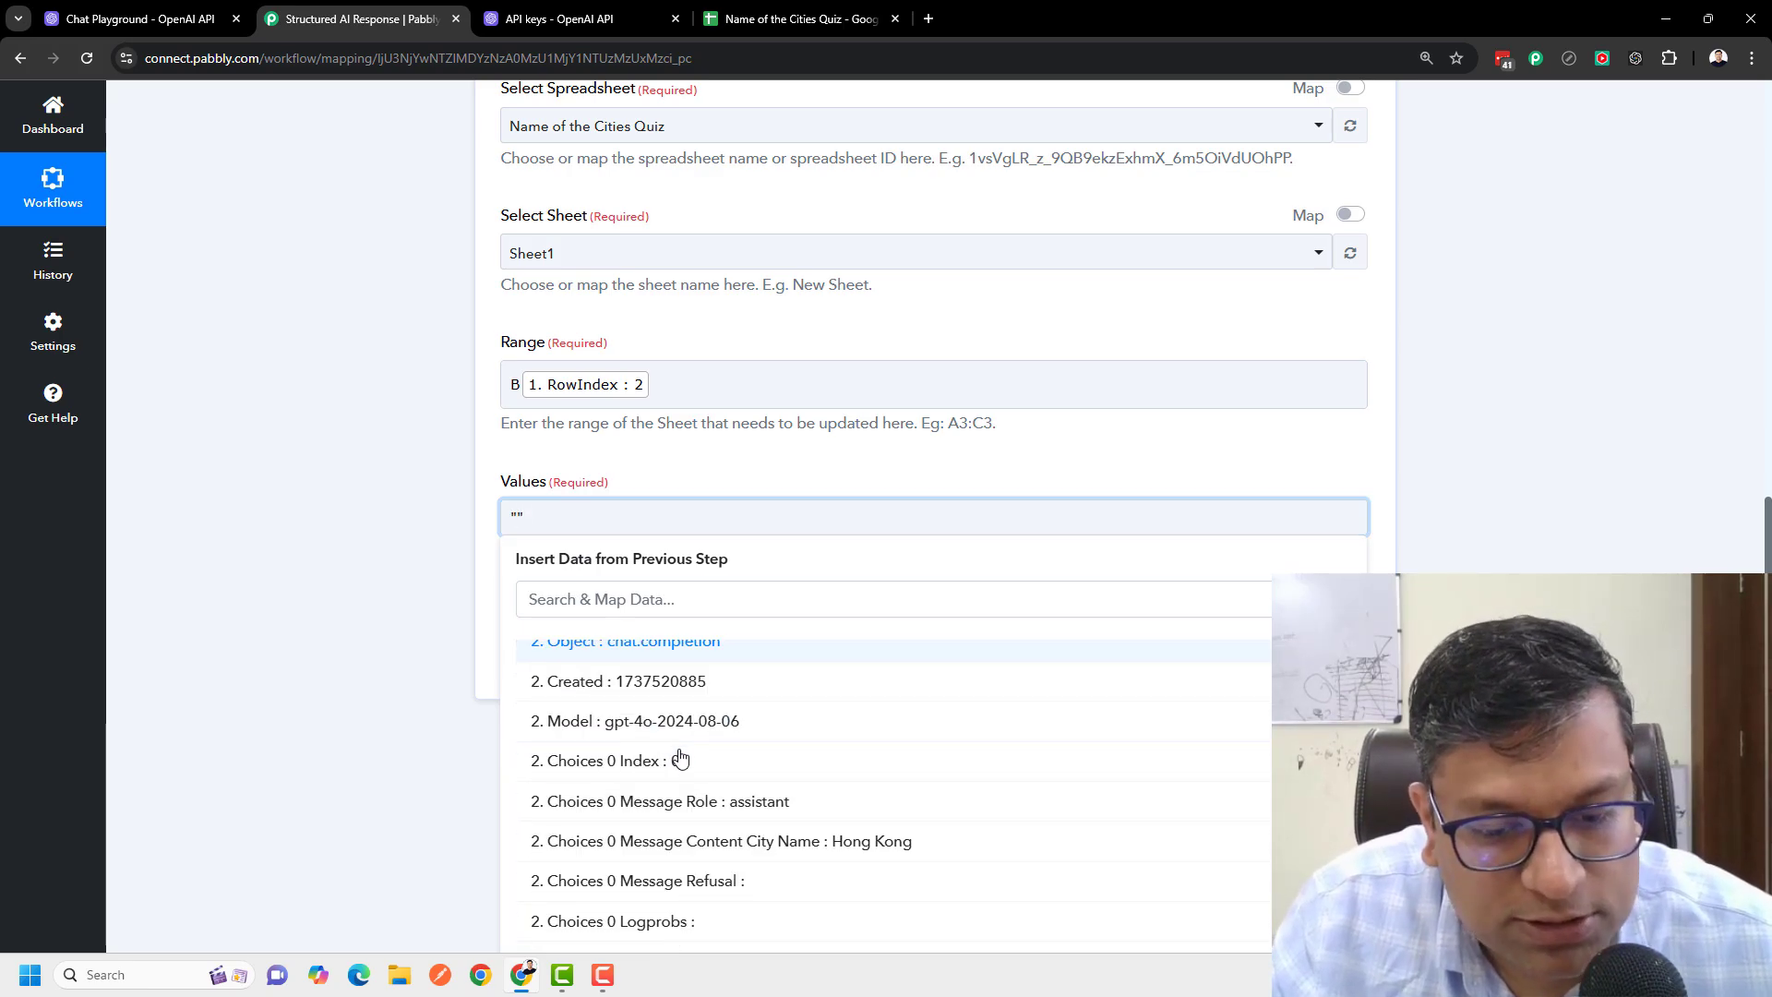
click(744, 841)
click(277, 533)
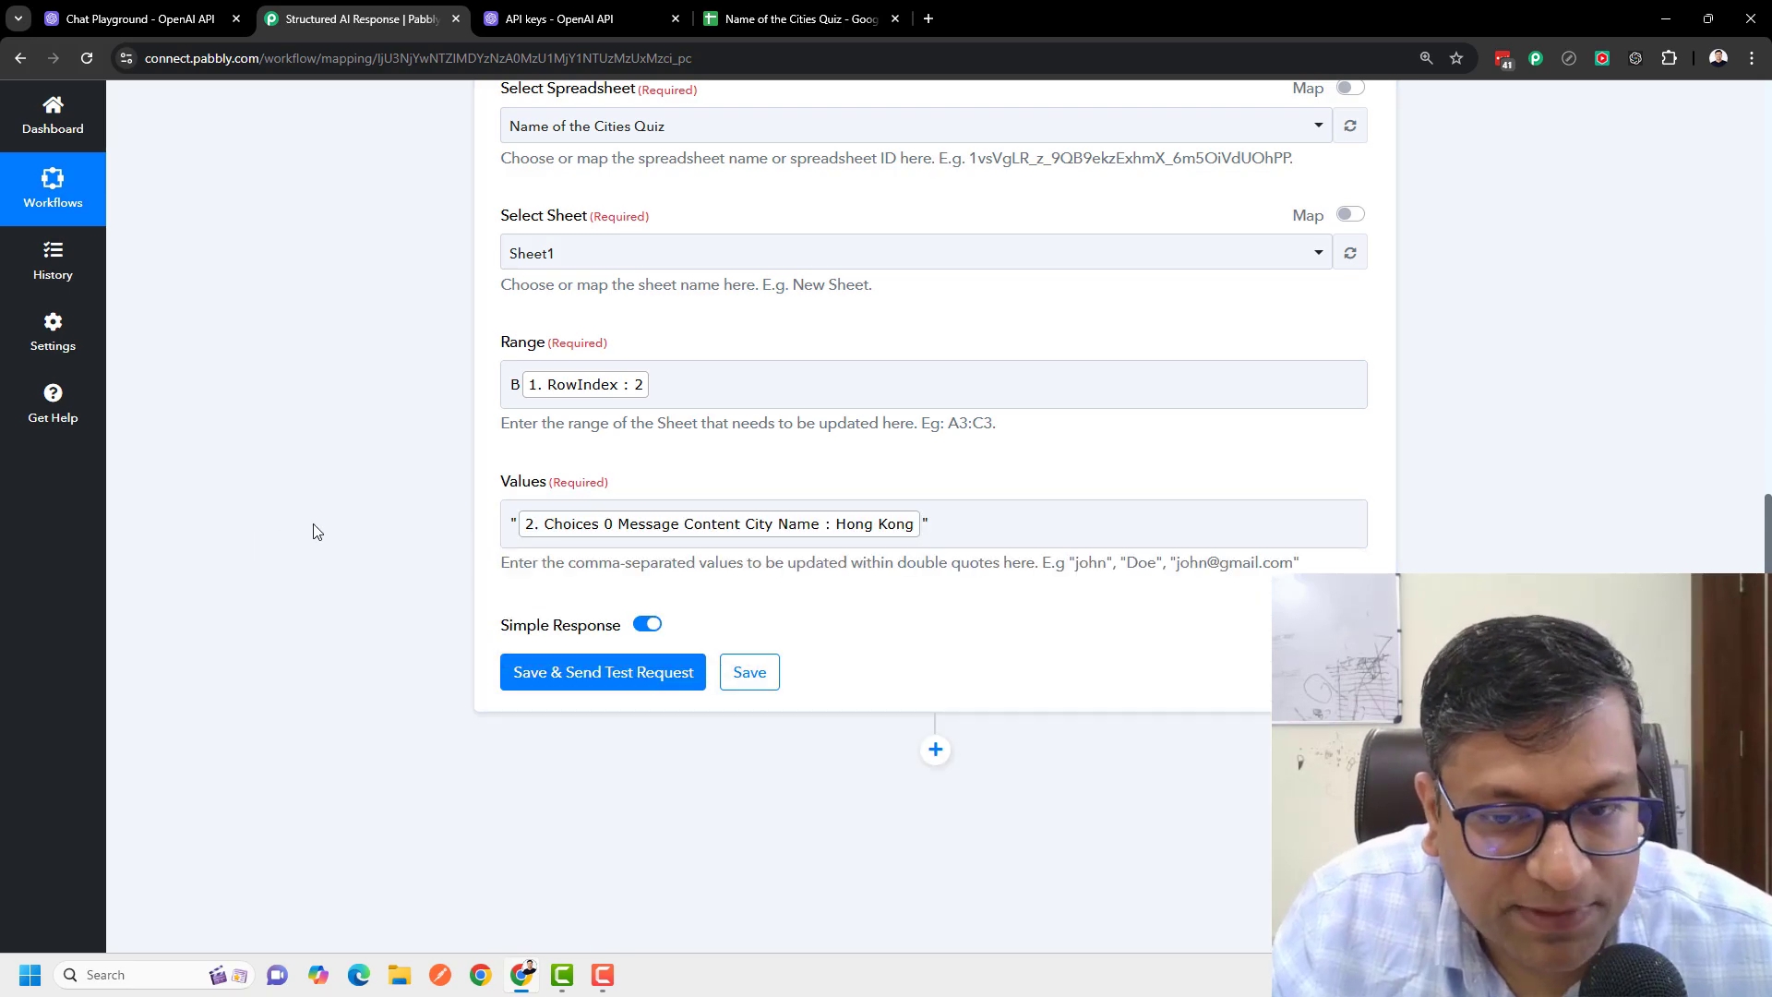
Step: Save the action with a test request and check cell B2 in the quiz spreadsheet and the returned response
click(556, 672)
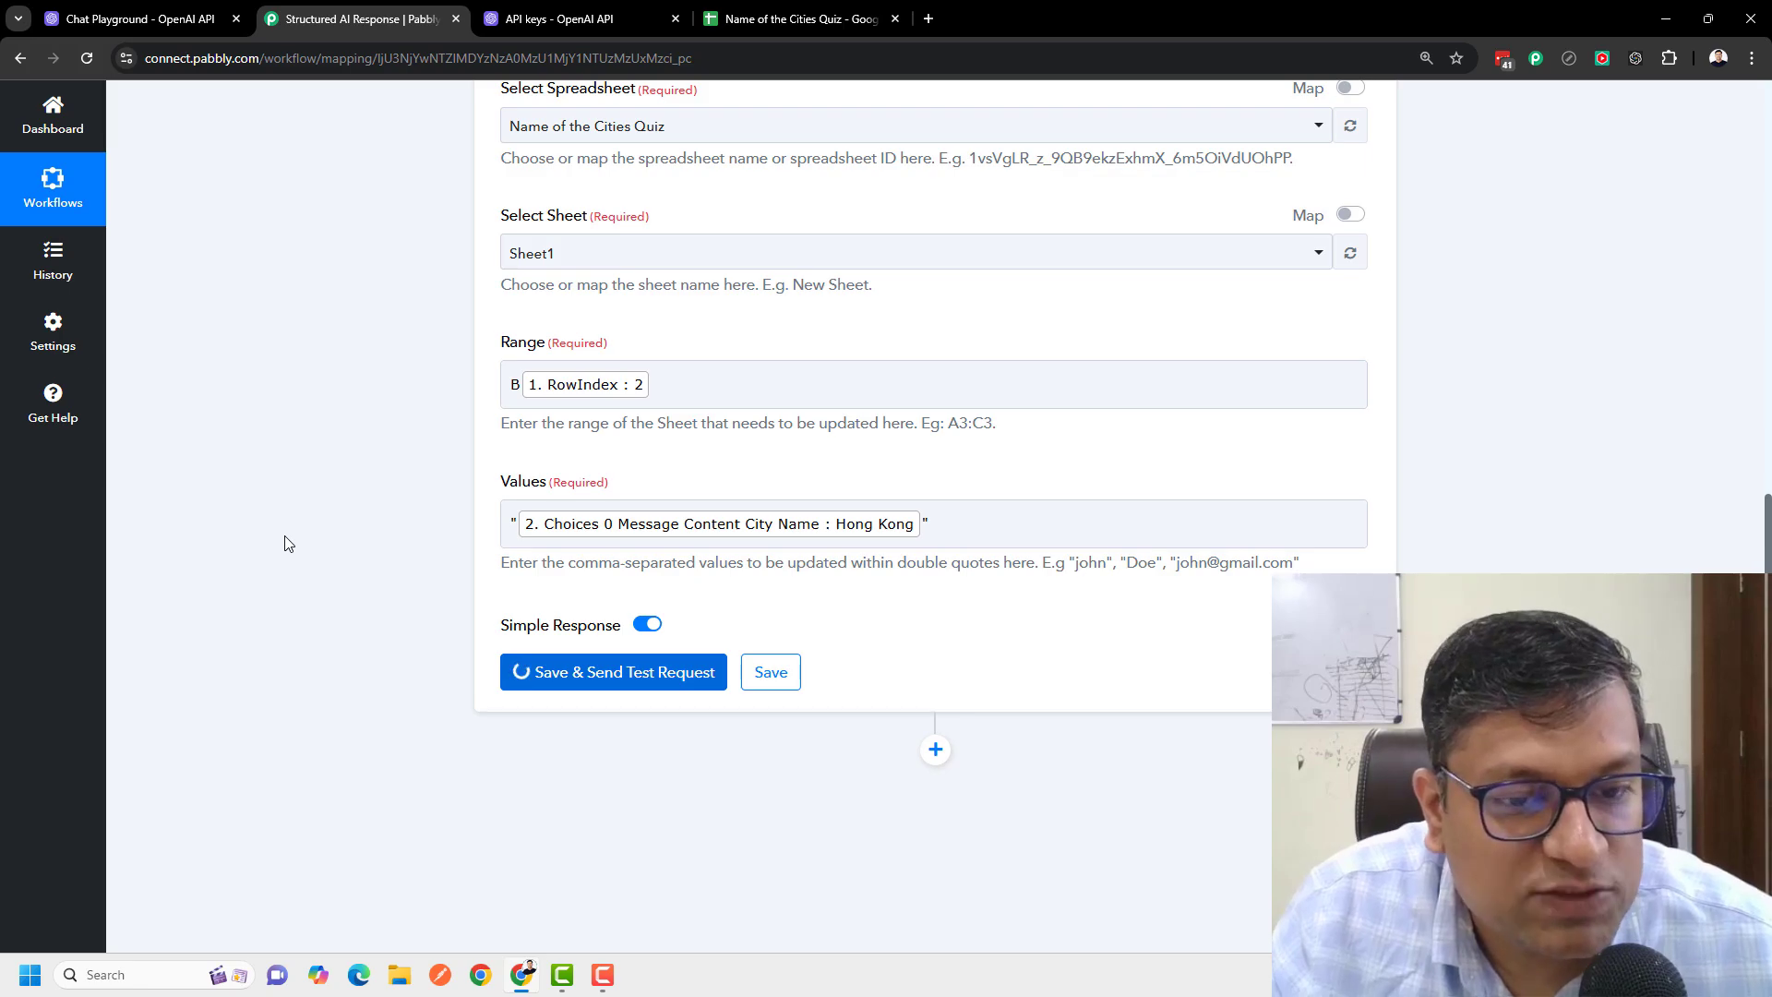
drag(793, 18, 582, 19)
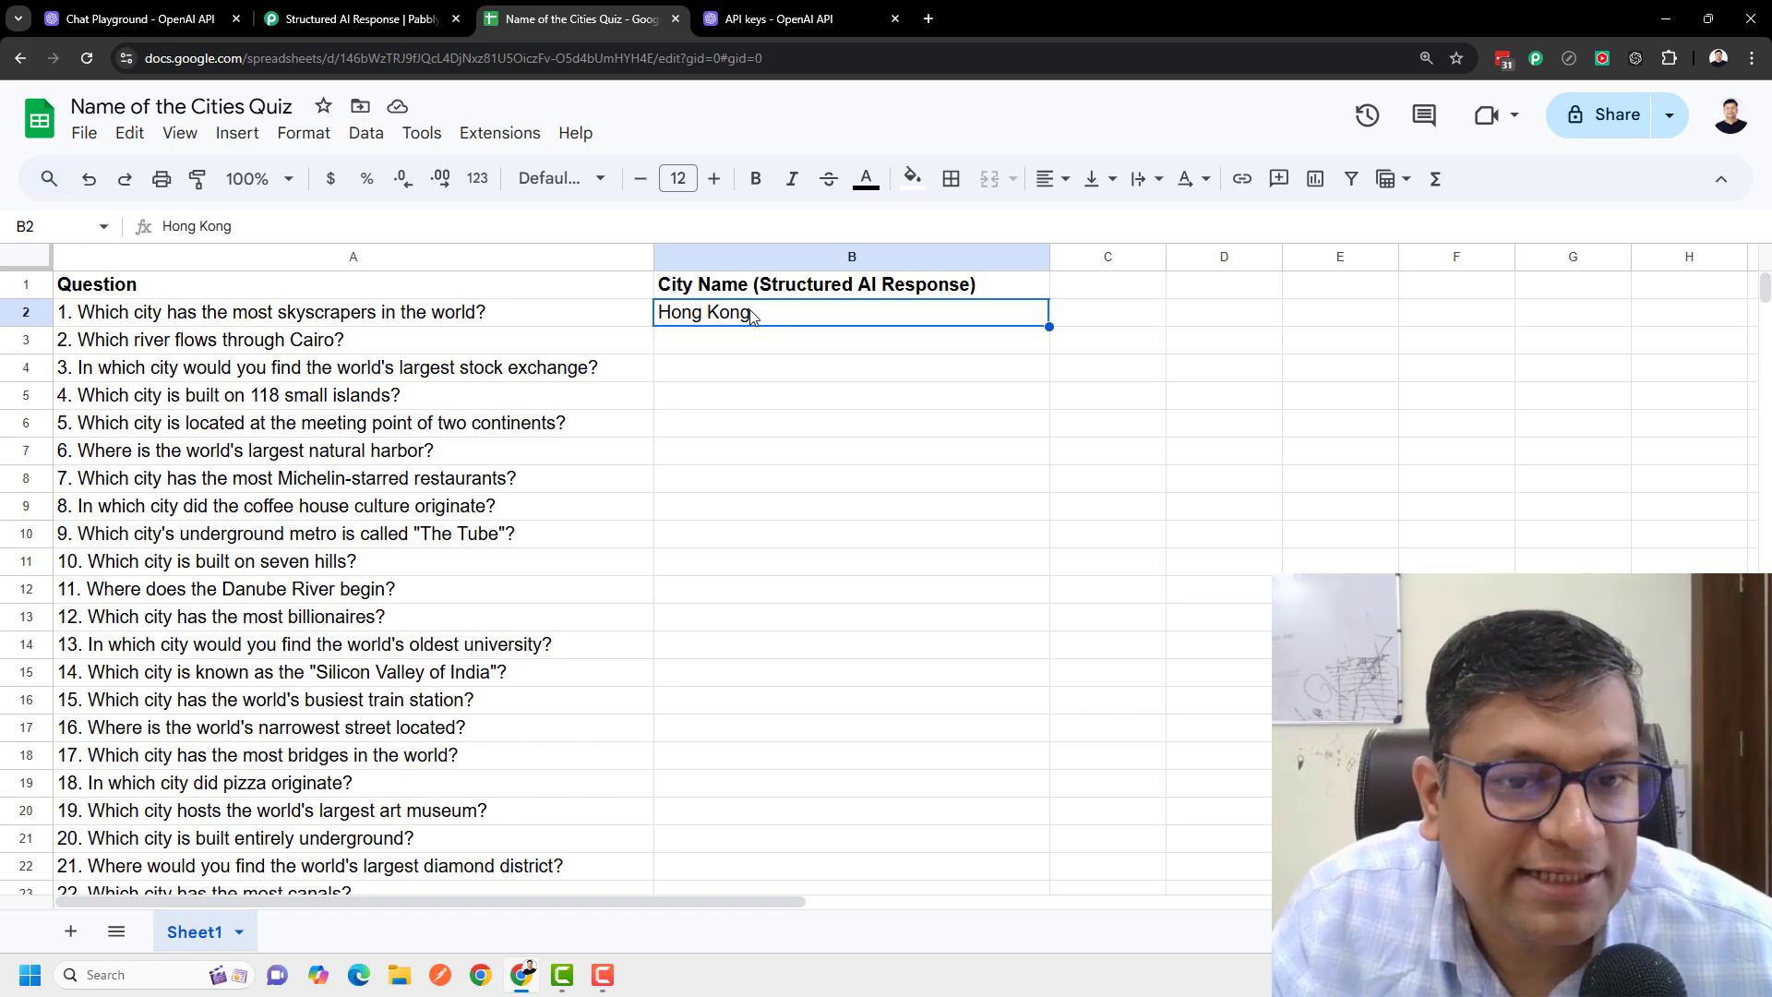
click(374, 11)
scroll(349, 507, down, 5)
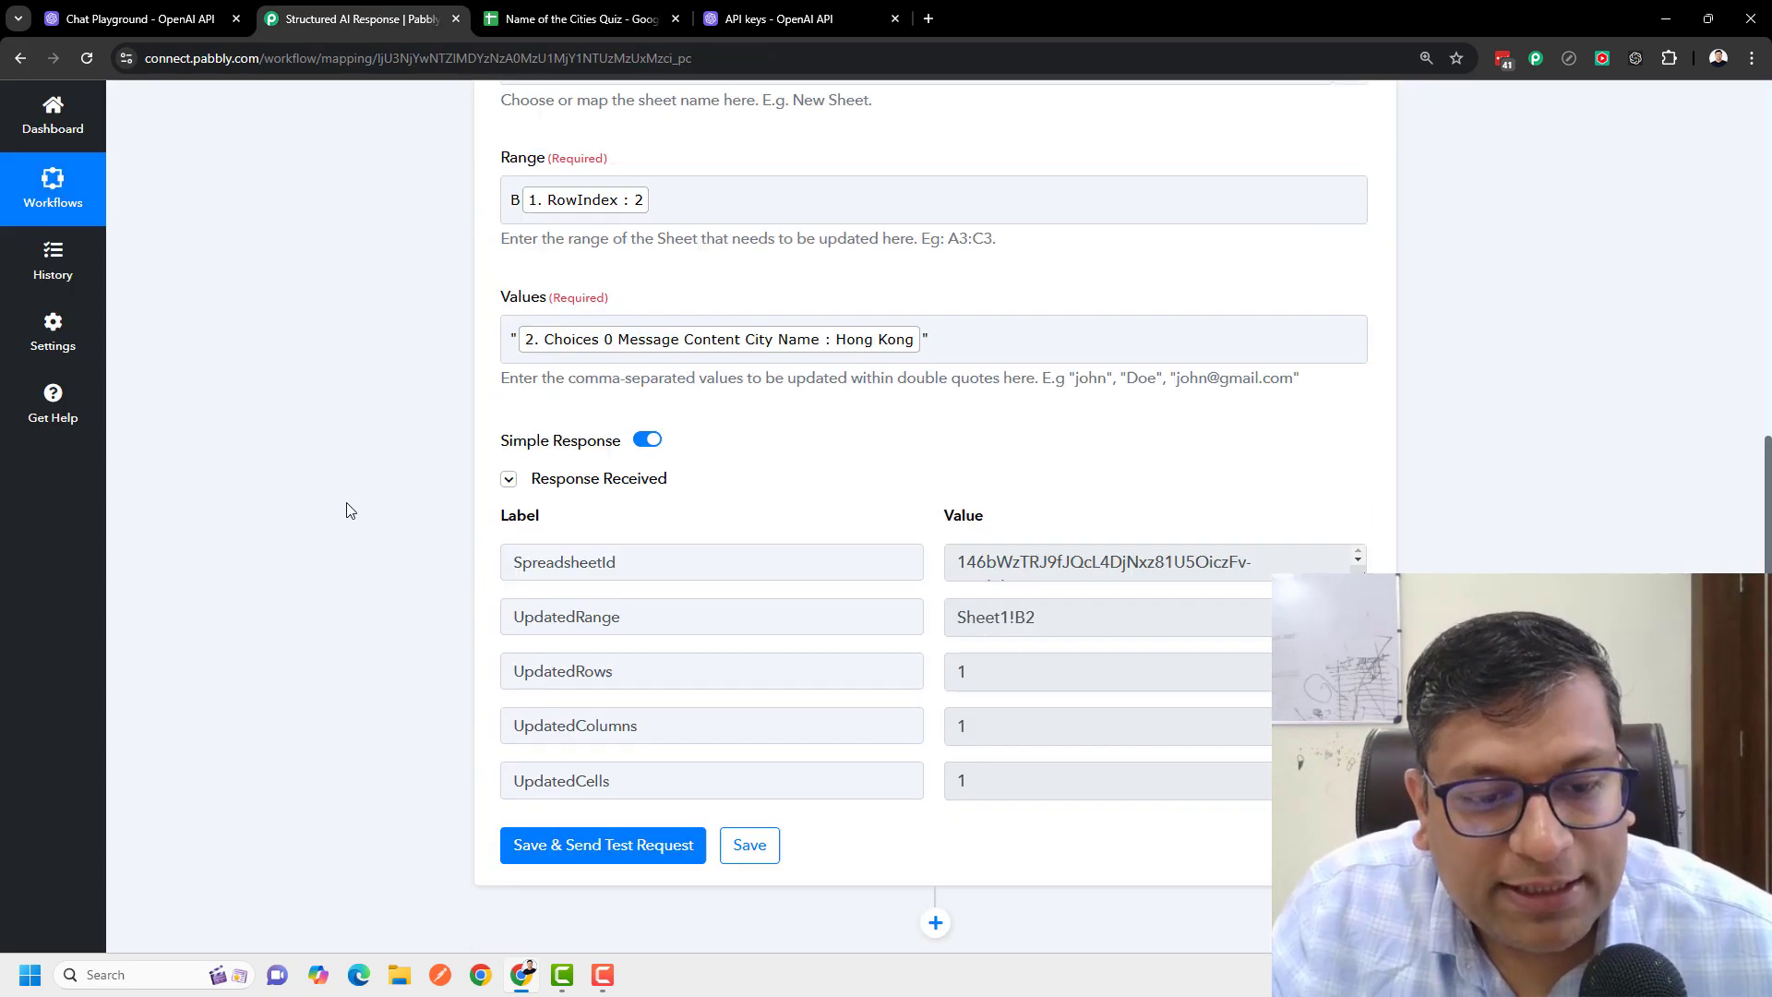
Step: Review the workflow's three steps and the Update Row Values settings, collapse that action and check the workflow's enable switch
scroll(349, 509, up, 8)
scroll(349, 507, up, 6)
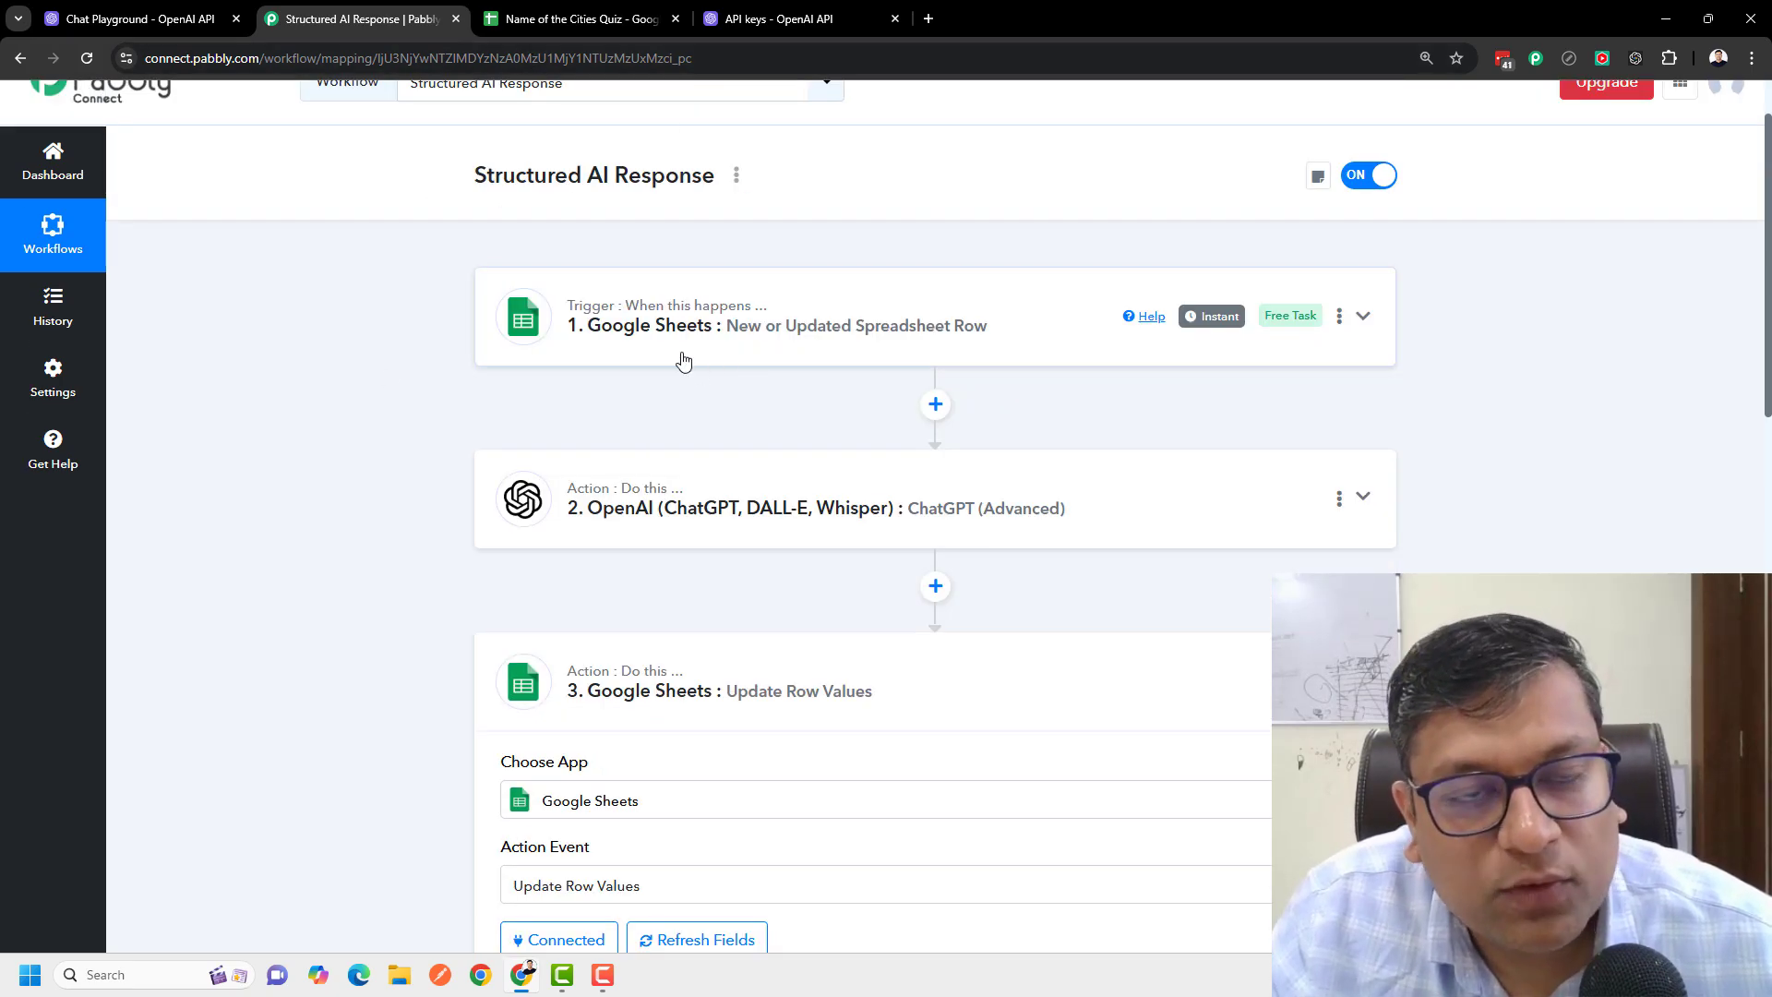
click(641, 13)
click(366, 13)
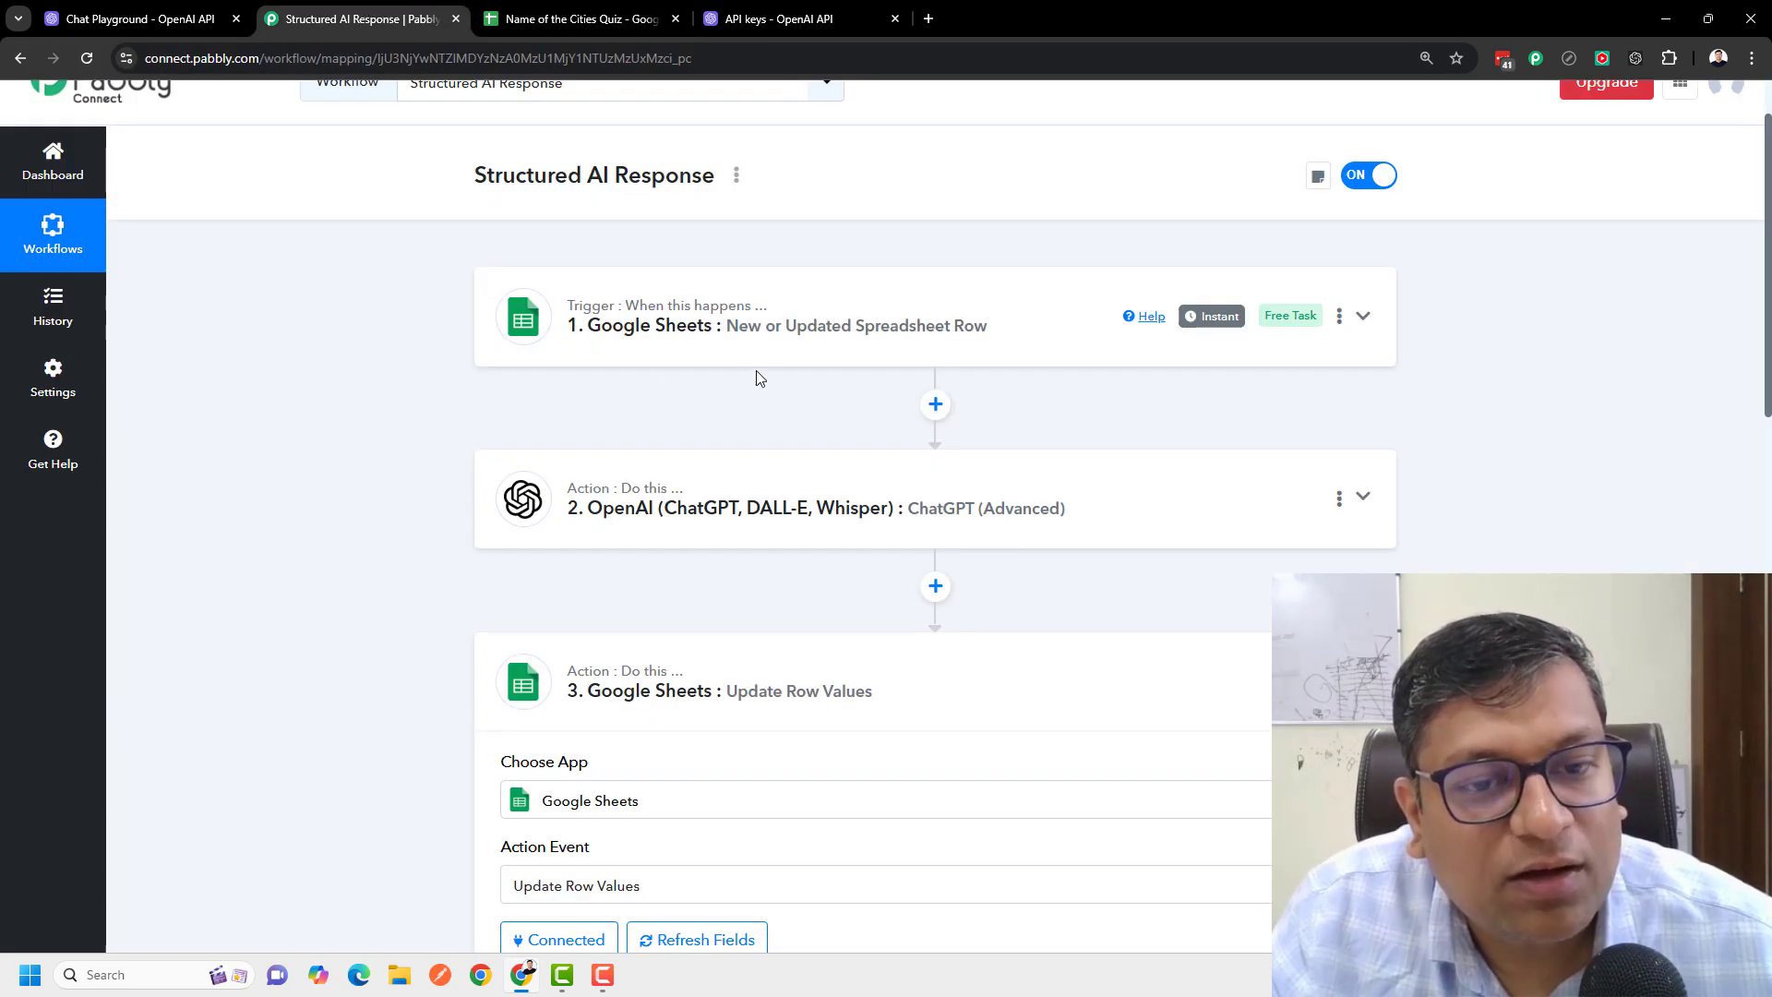
scroll(510, 369, down, 2)
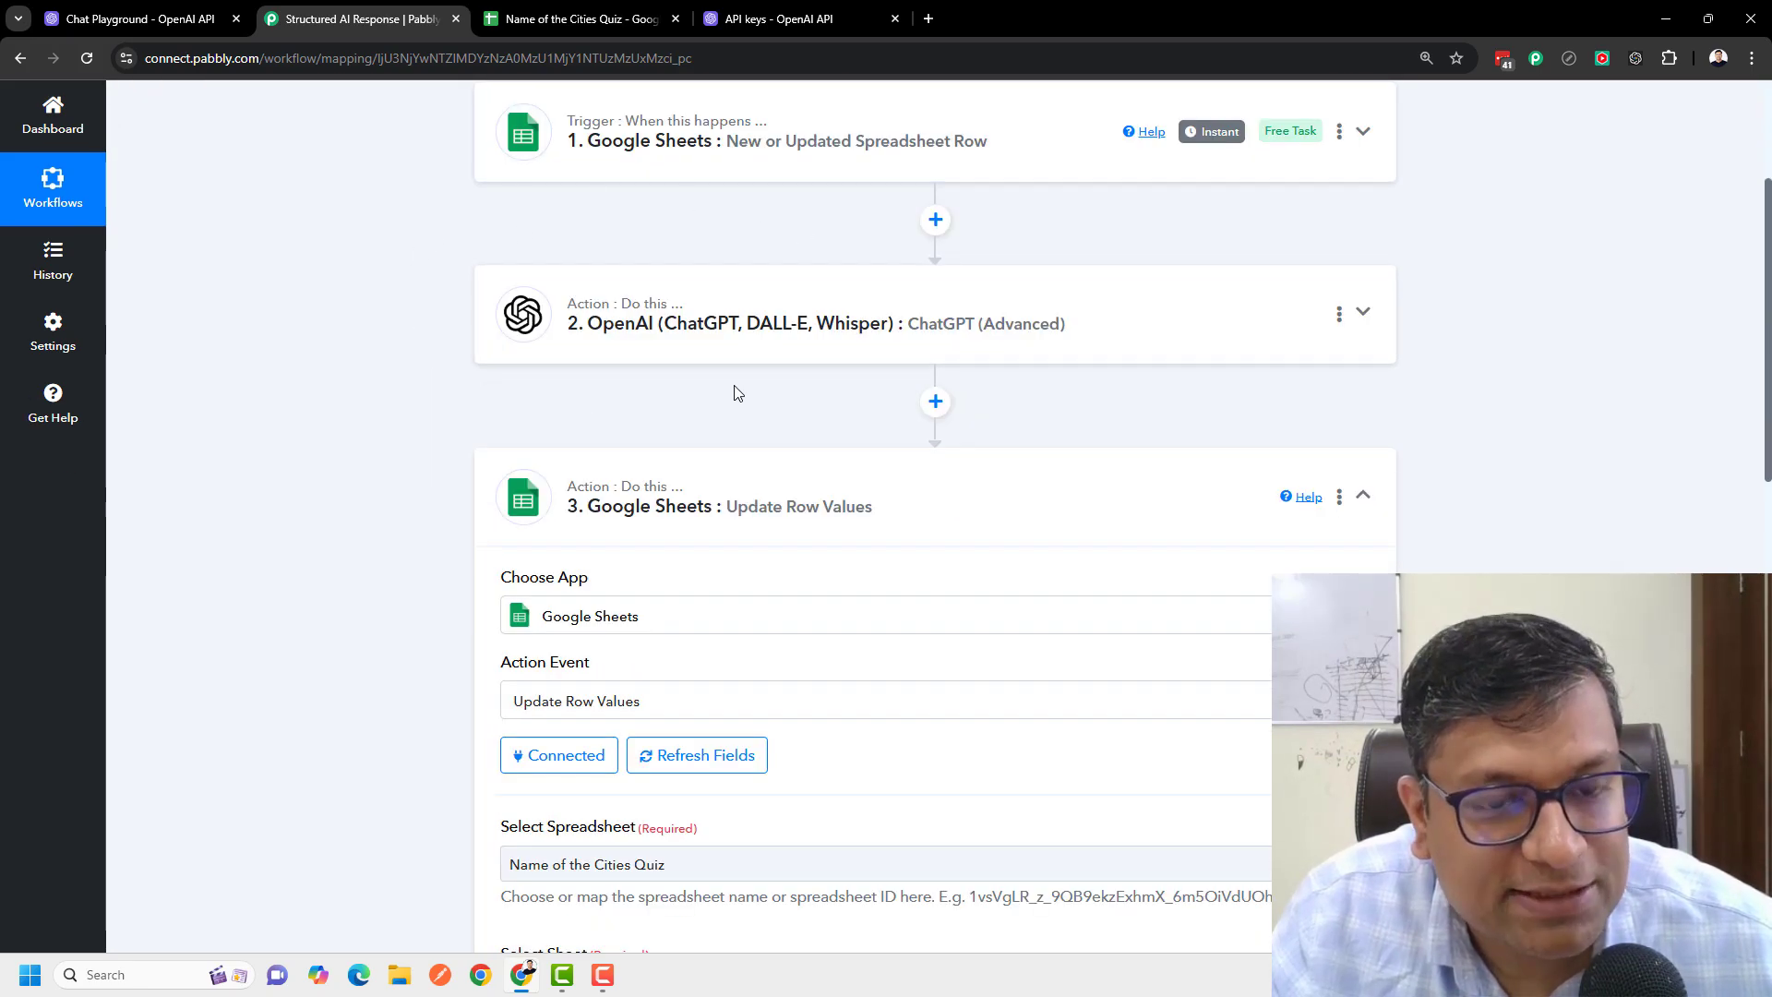
scroll(734, 391, down, 2)
scroll(425, 434, down, 4)
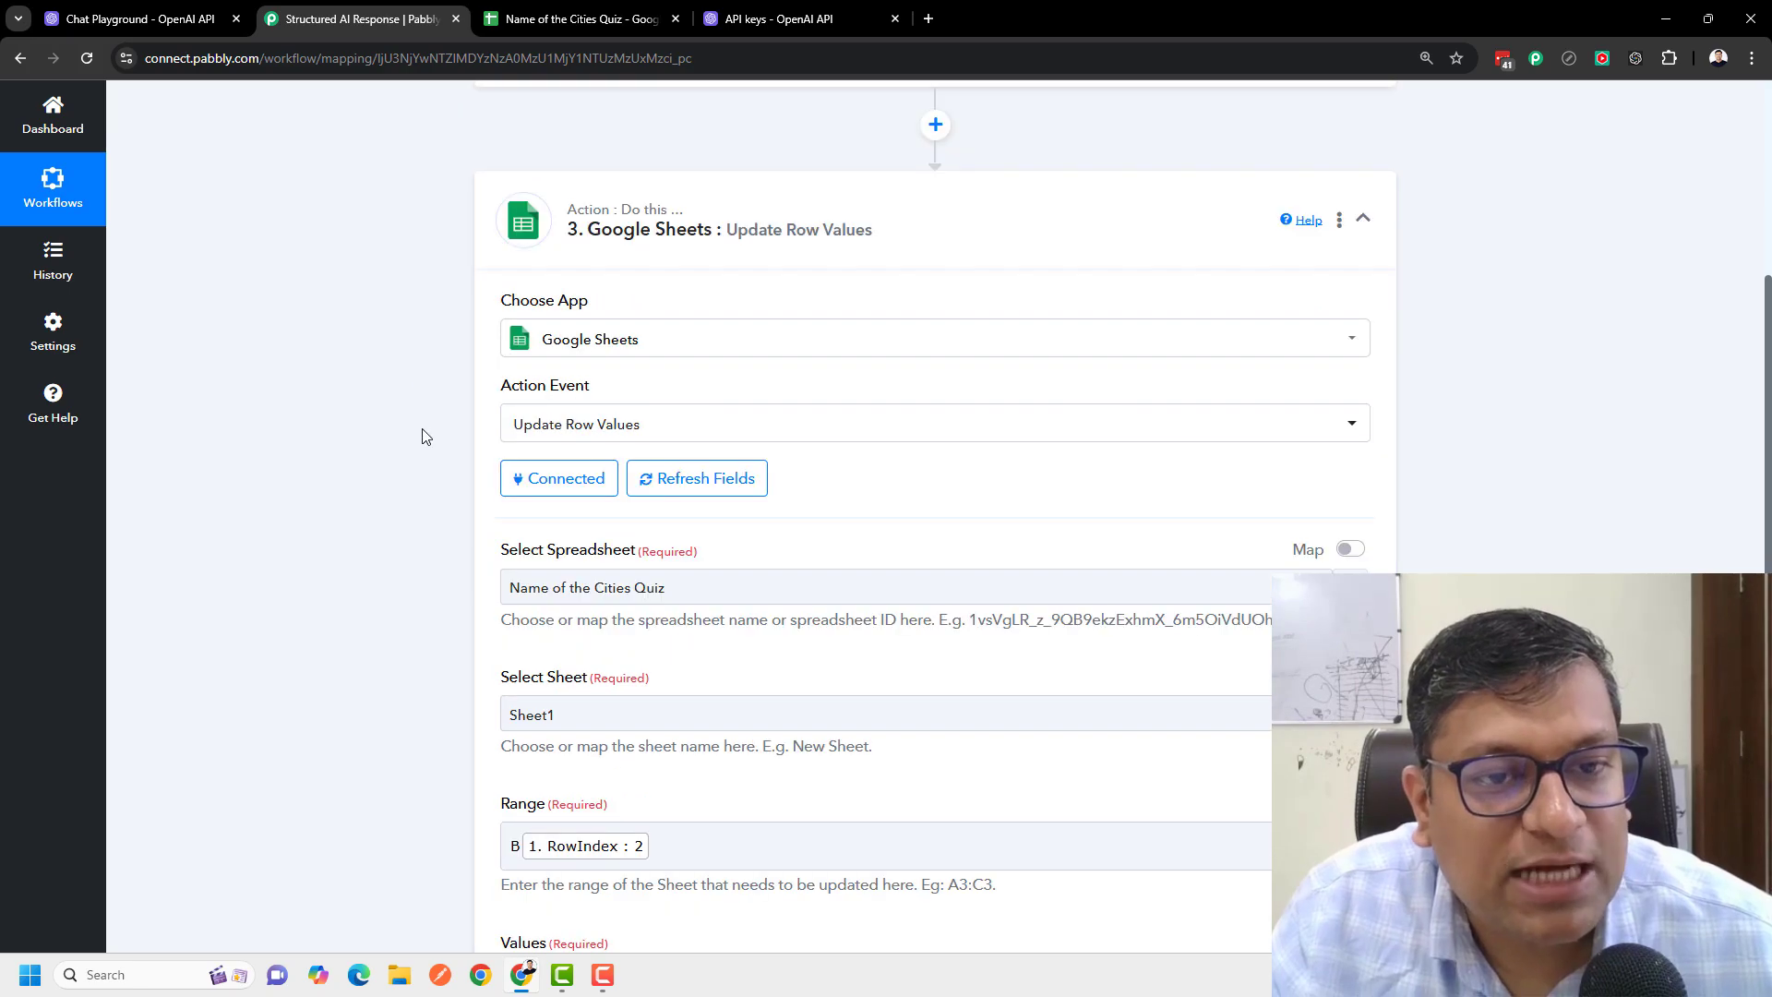
scroll(429, 586, down, 6)
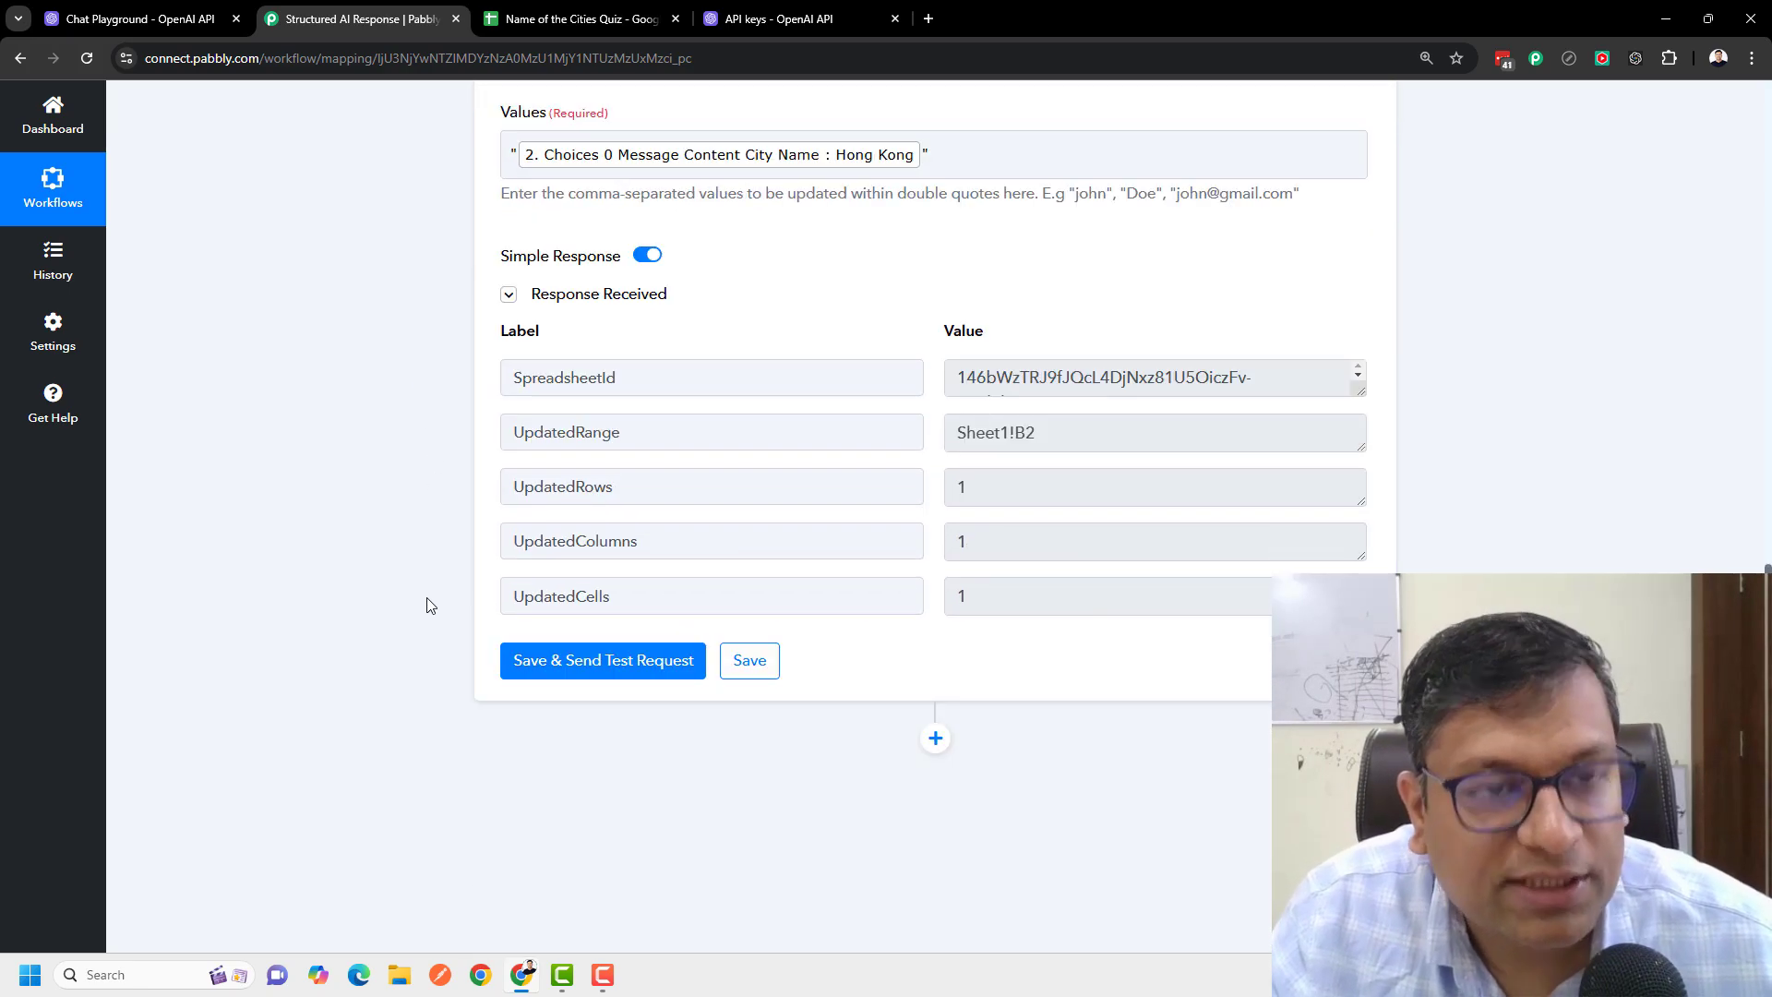
scroll(426, 605, up, 2)
scroll(425, 554, up, 8)
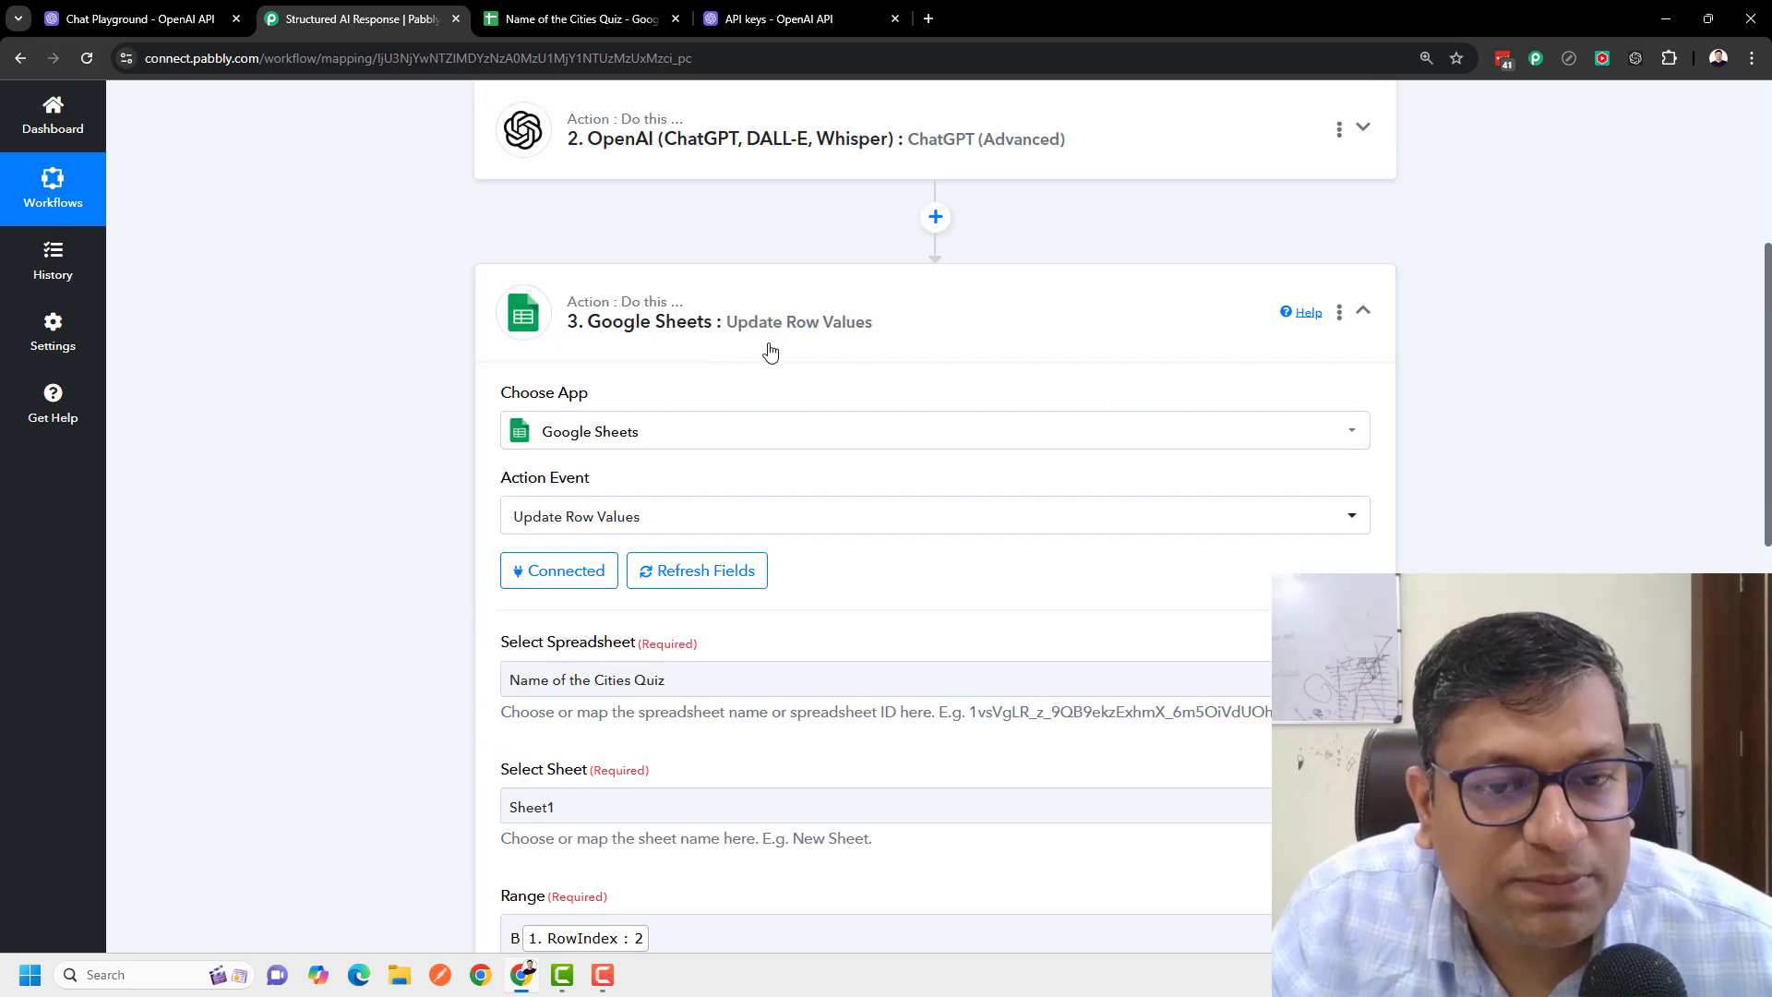
click(772, 348)
scroll(360, 424, up, 3)
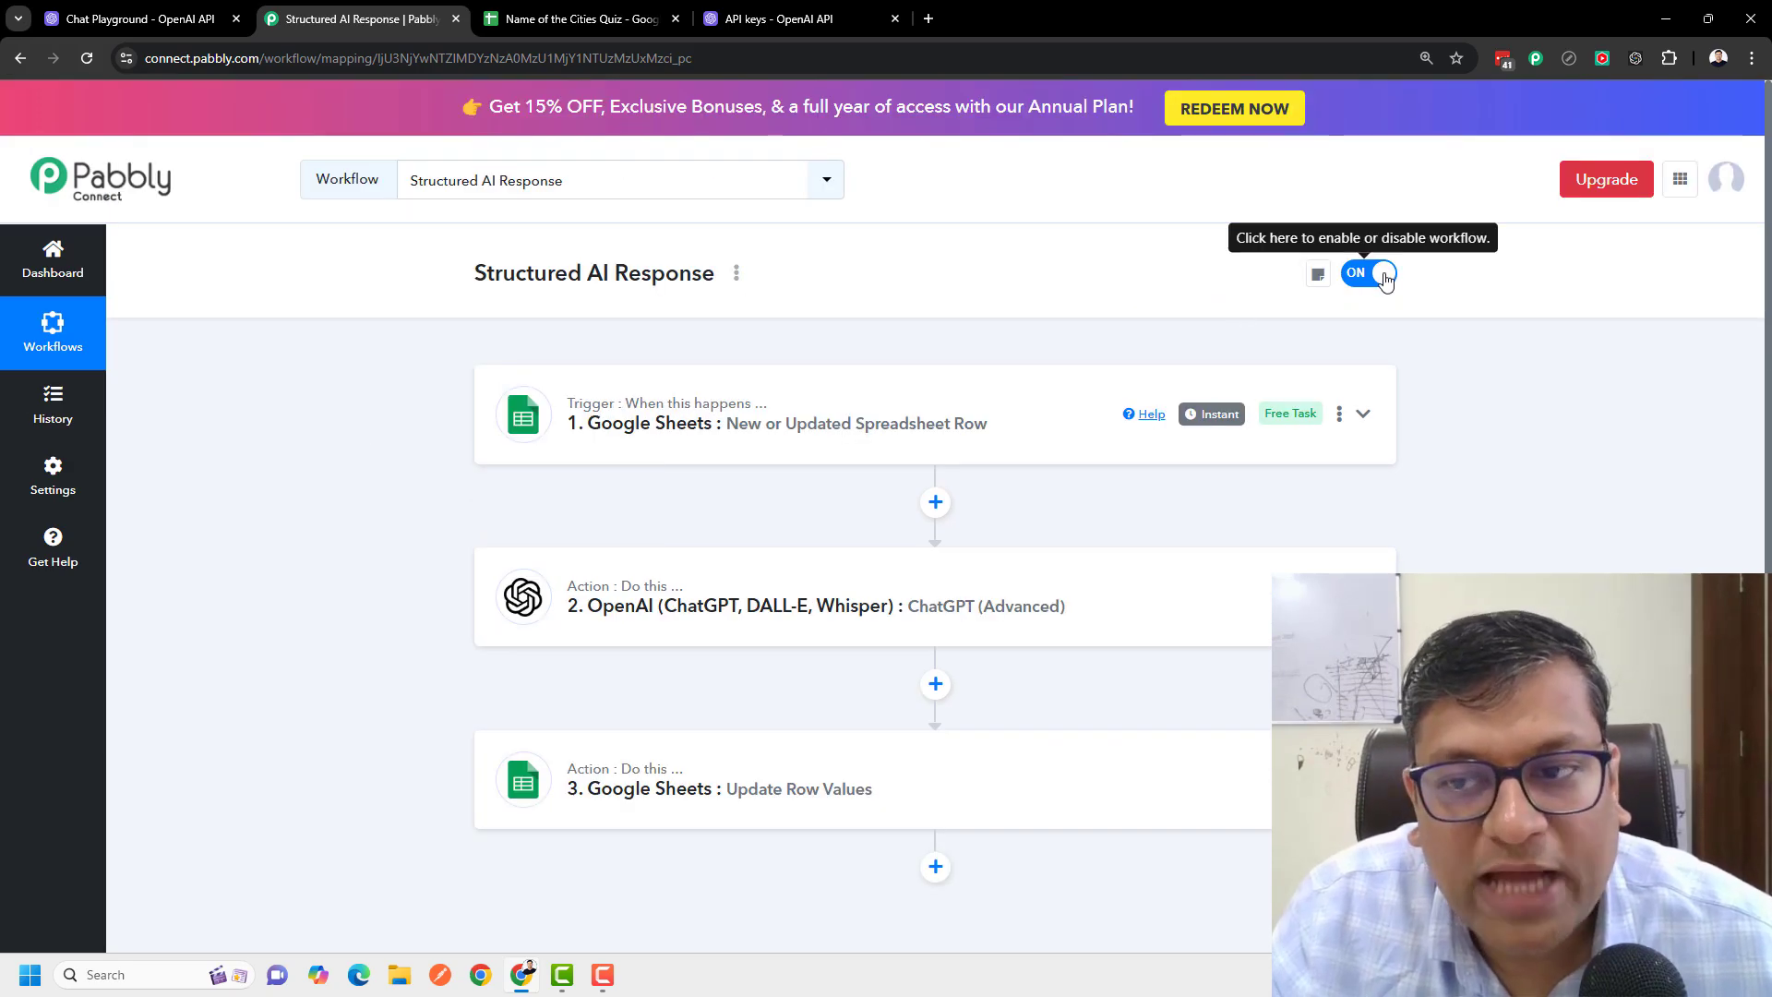
Step: Switch to the quiz spreadsheet and examine the question list down to question 100 and the City Name cell B2
key(ctrl+Tab)
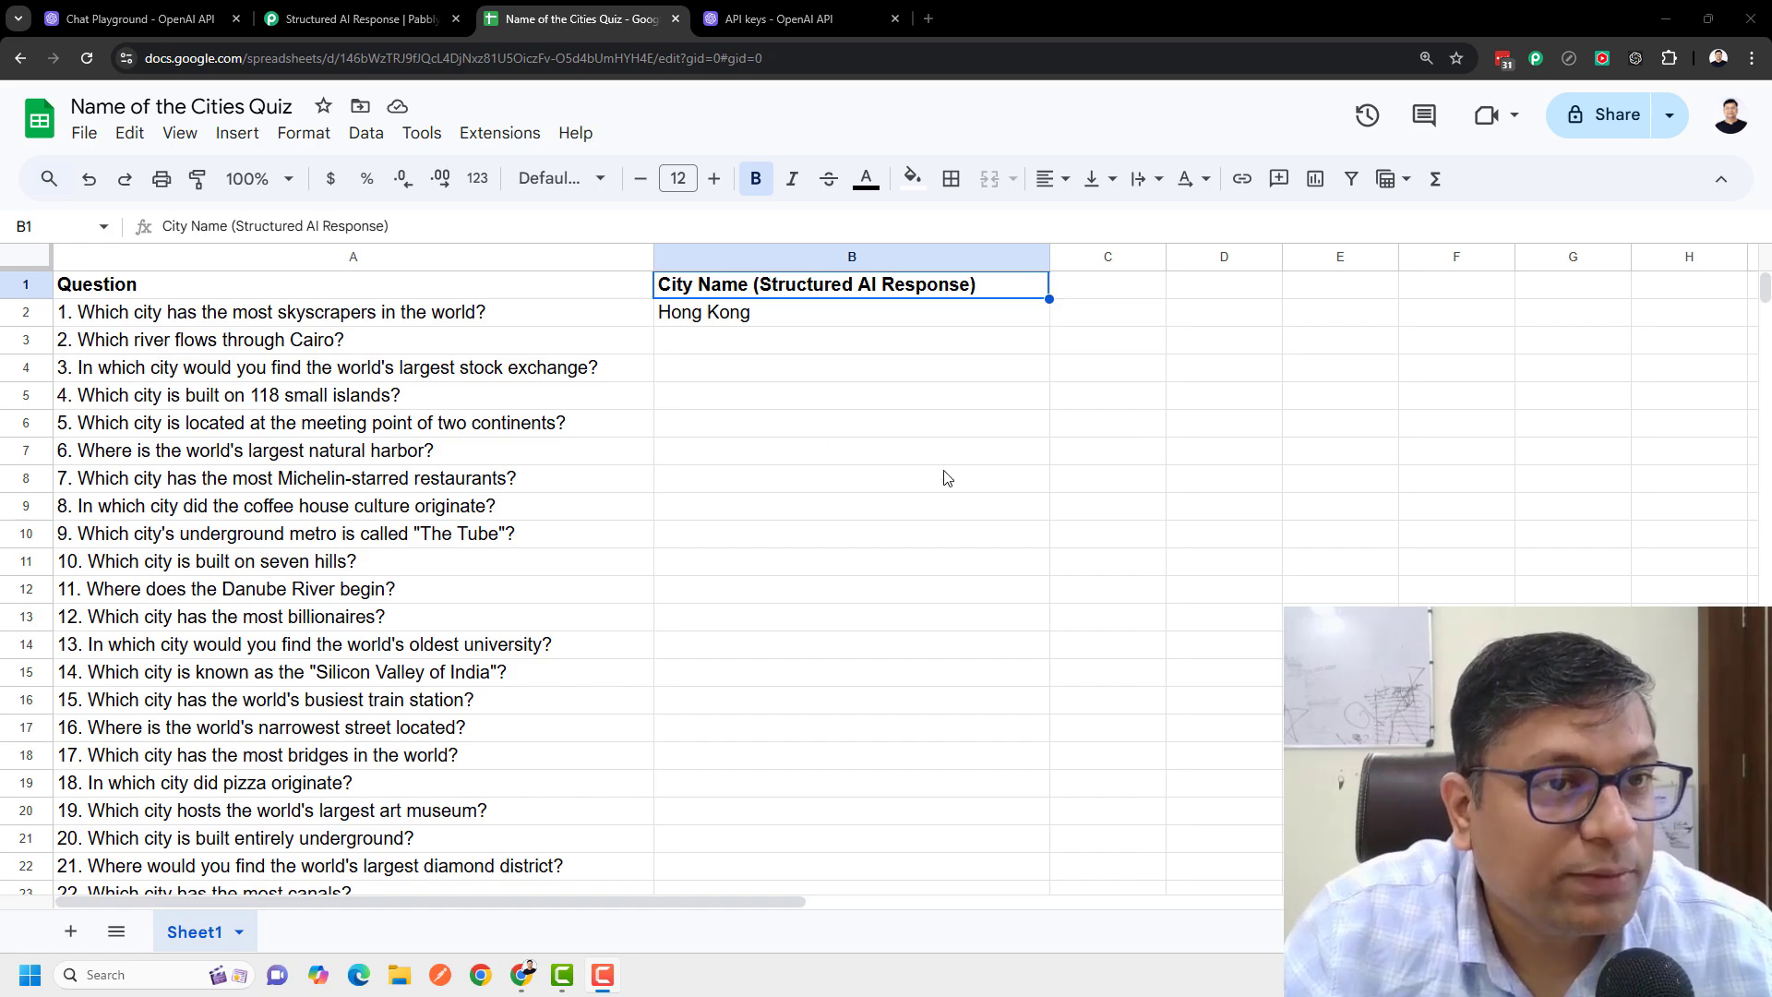
scroll(879, 564, down, 20)
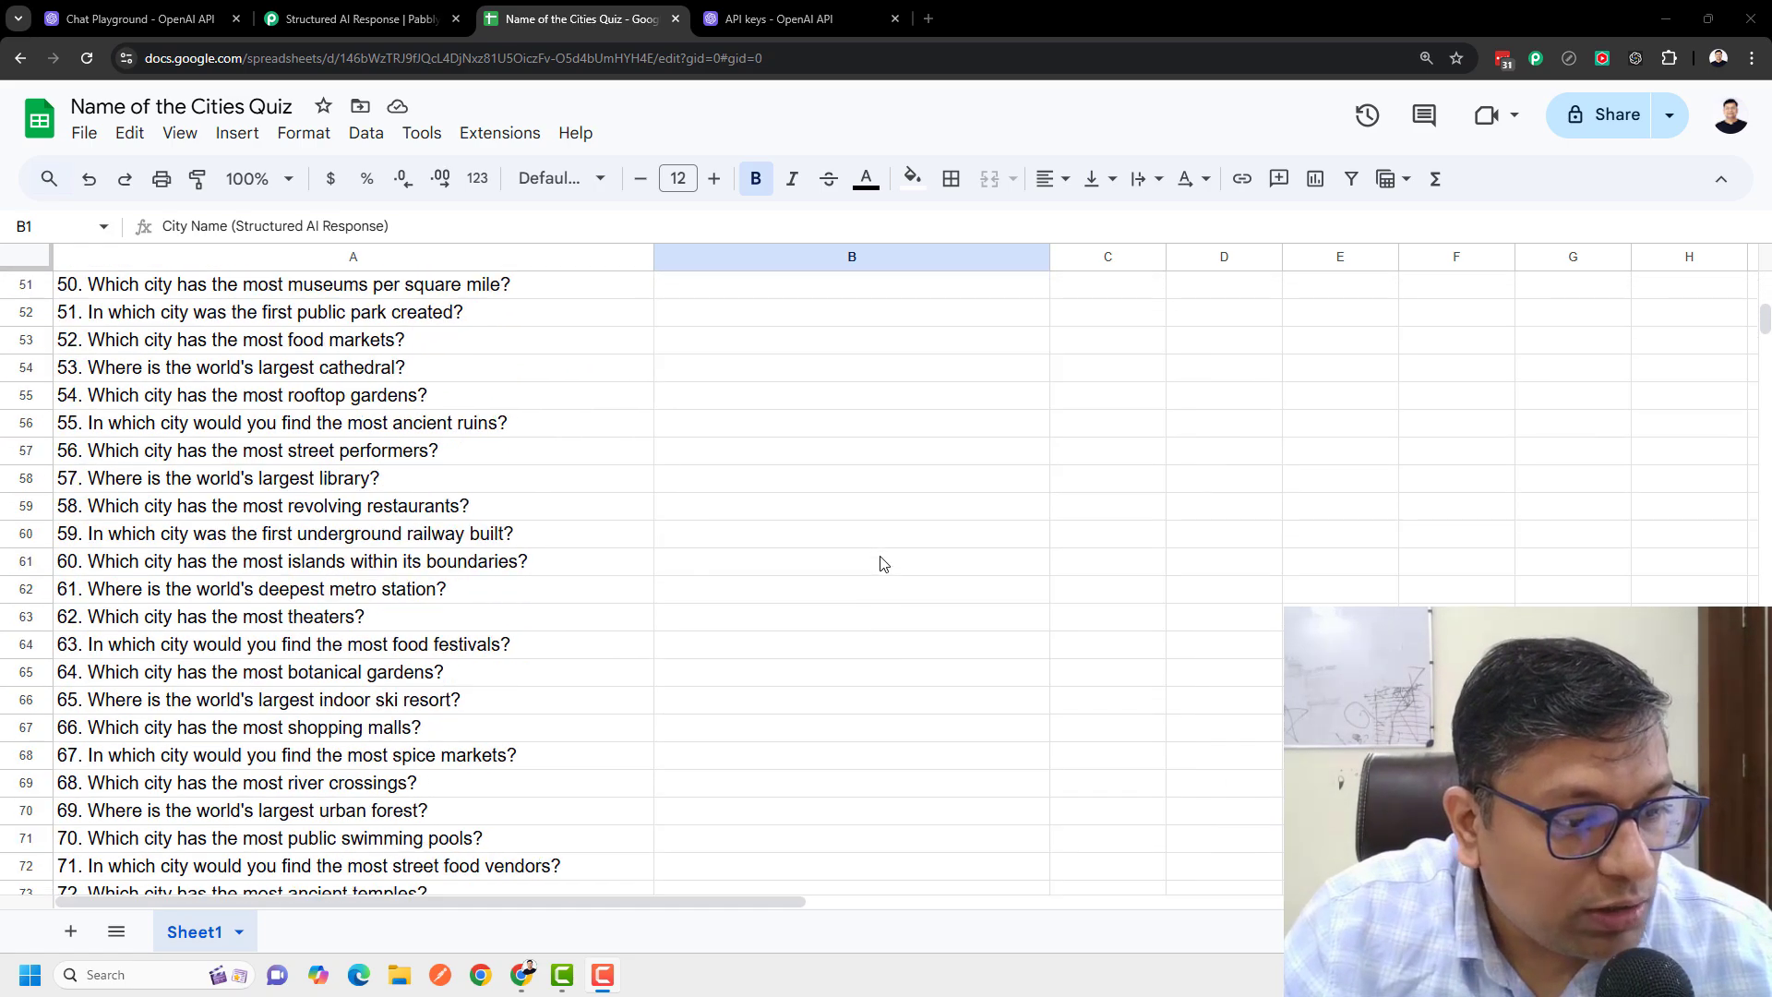
scroll(635, 563, up, 6)
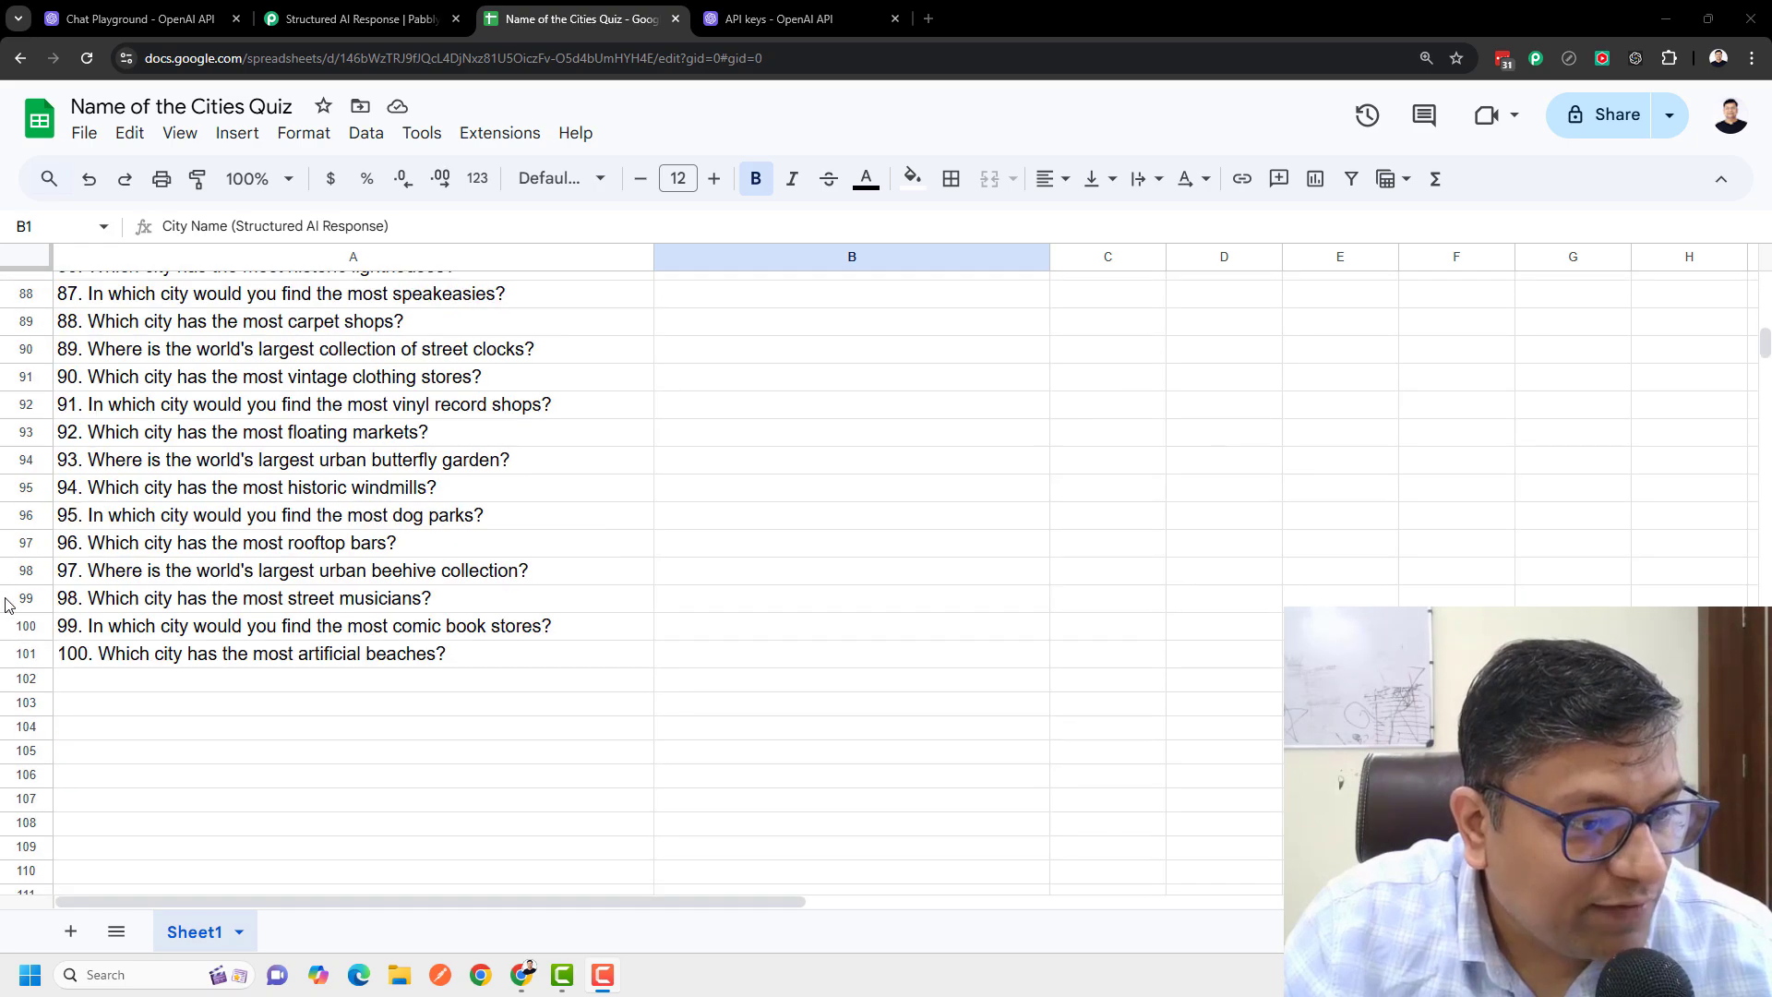
click(125, 655)
scroll(696, 486, up, 13)
scroll(697, 487, up, 12)
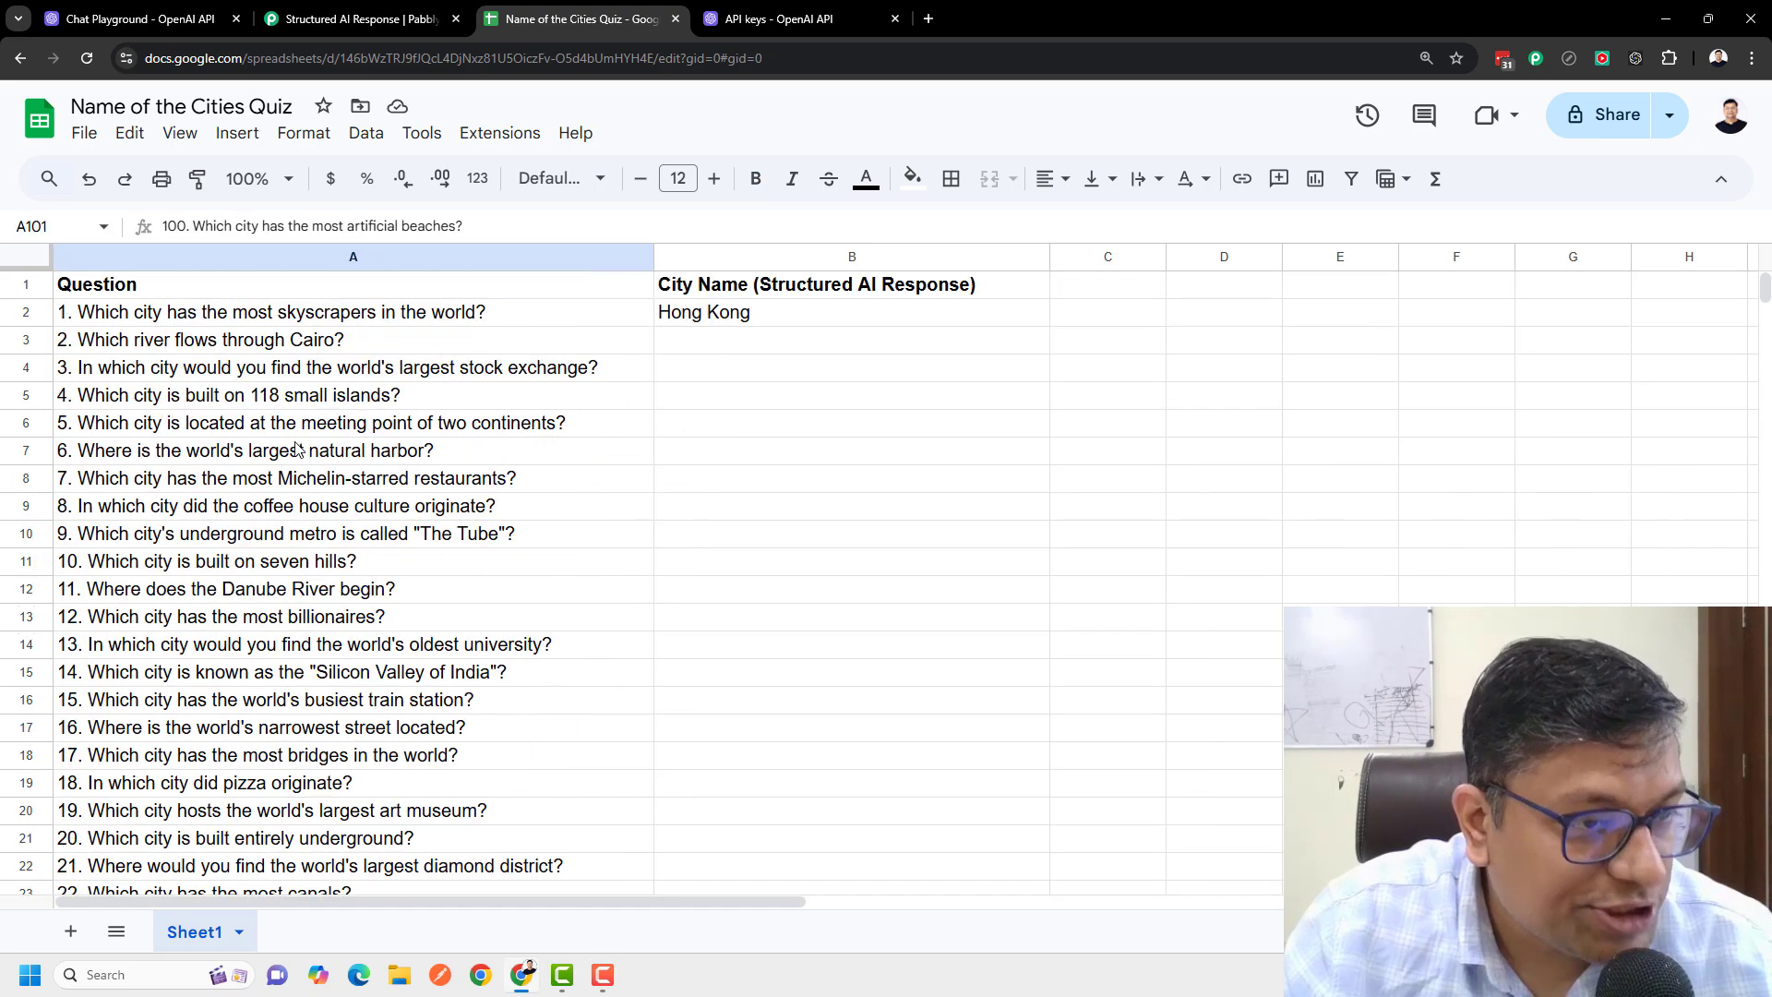
click(770, 322)
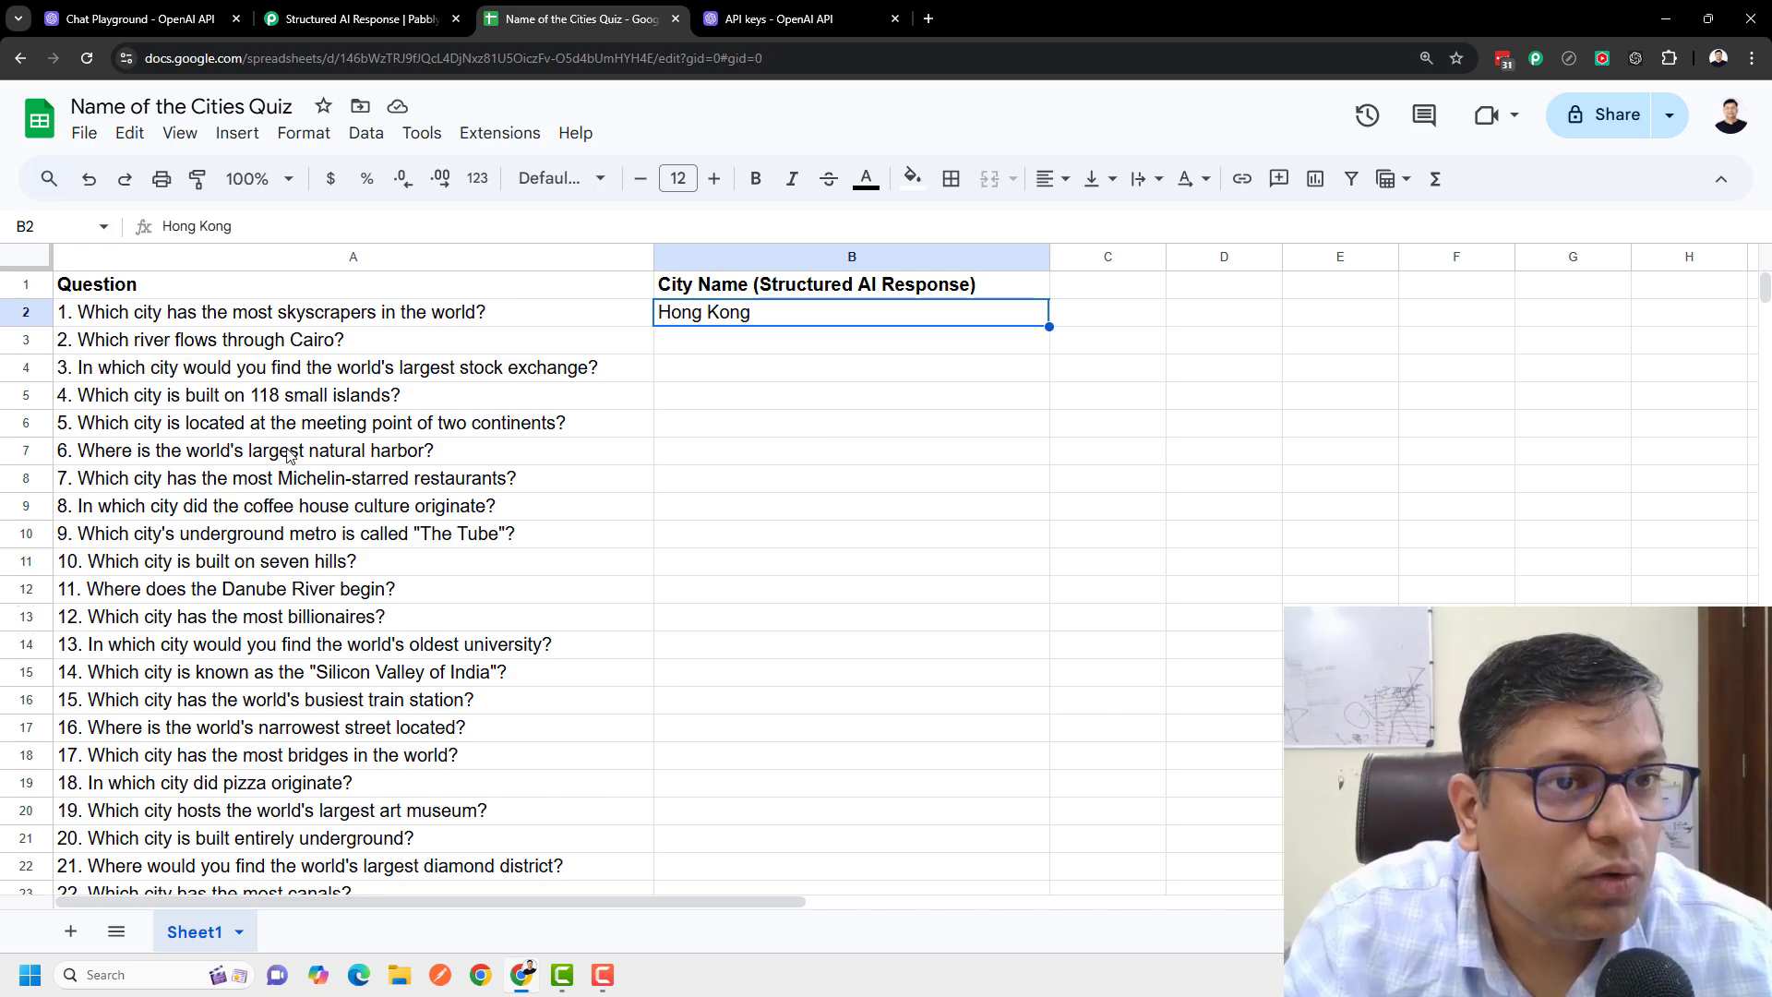
Step: Review the workflow's trigger, OpenAI and Update Row Values steps against the question list in the quiz spreadsheet
click(360, 19)
scroll(732, 589, down, 5)
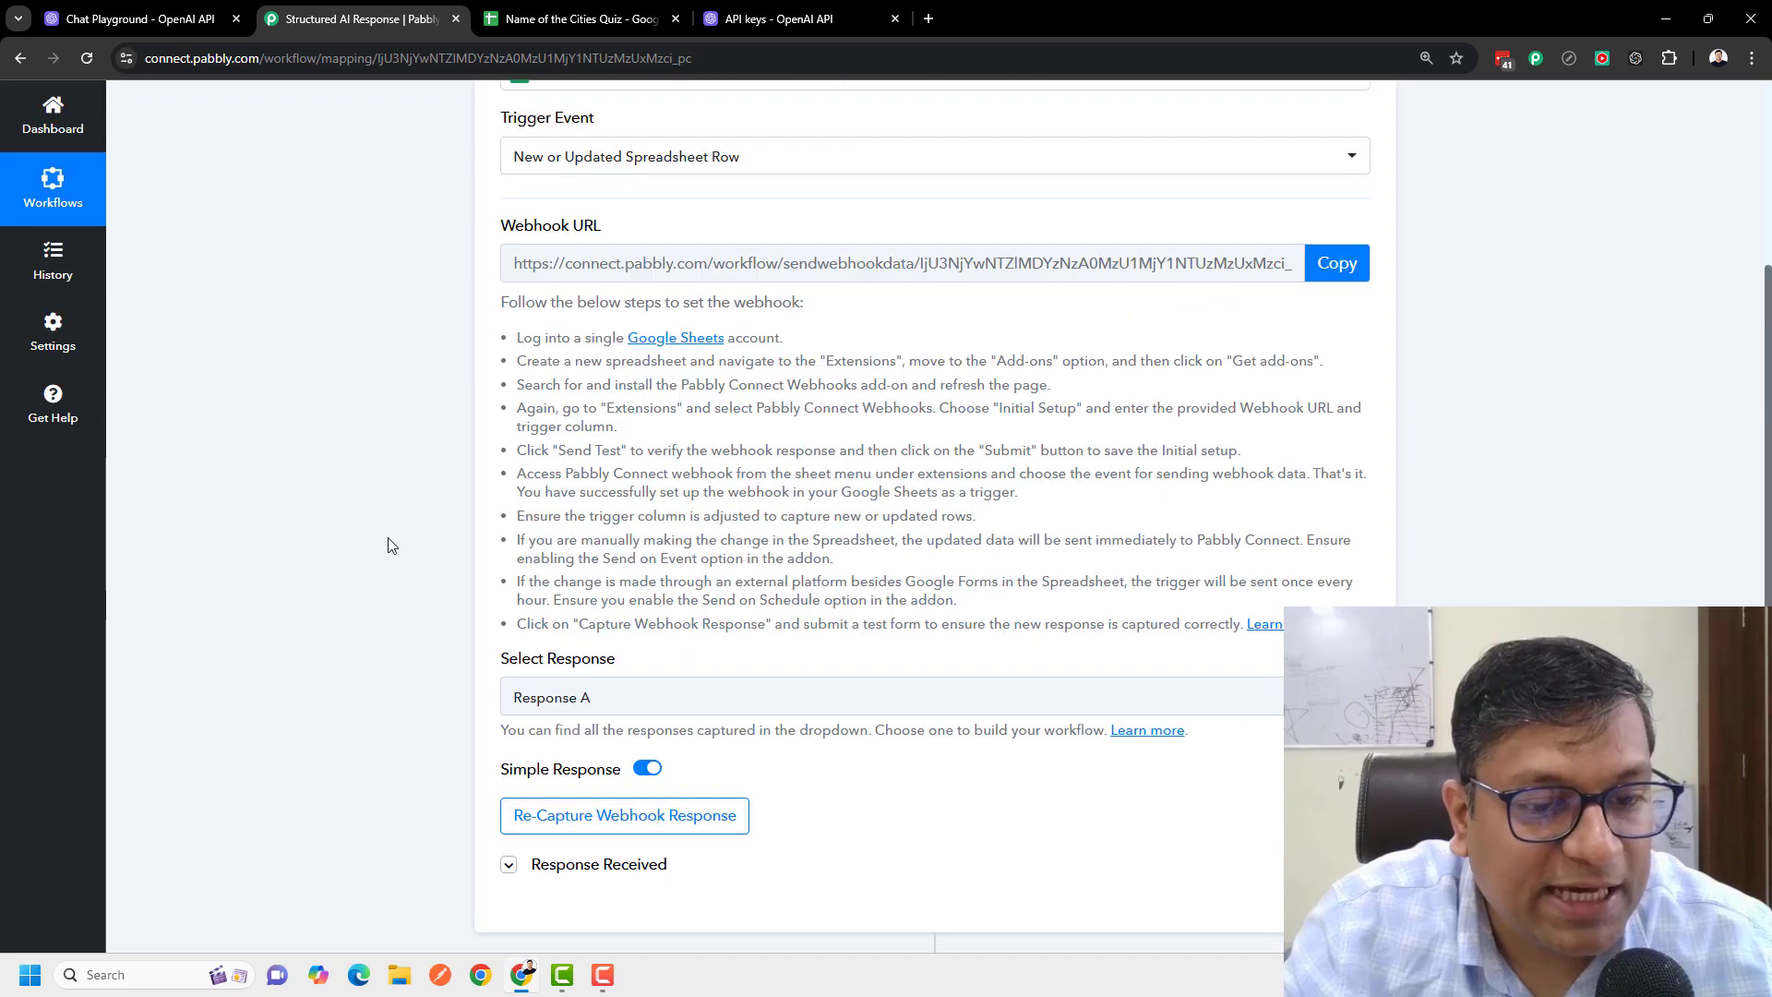
scroll(387, 544, down, 8)
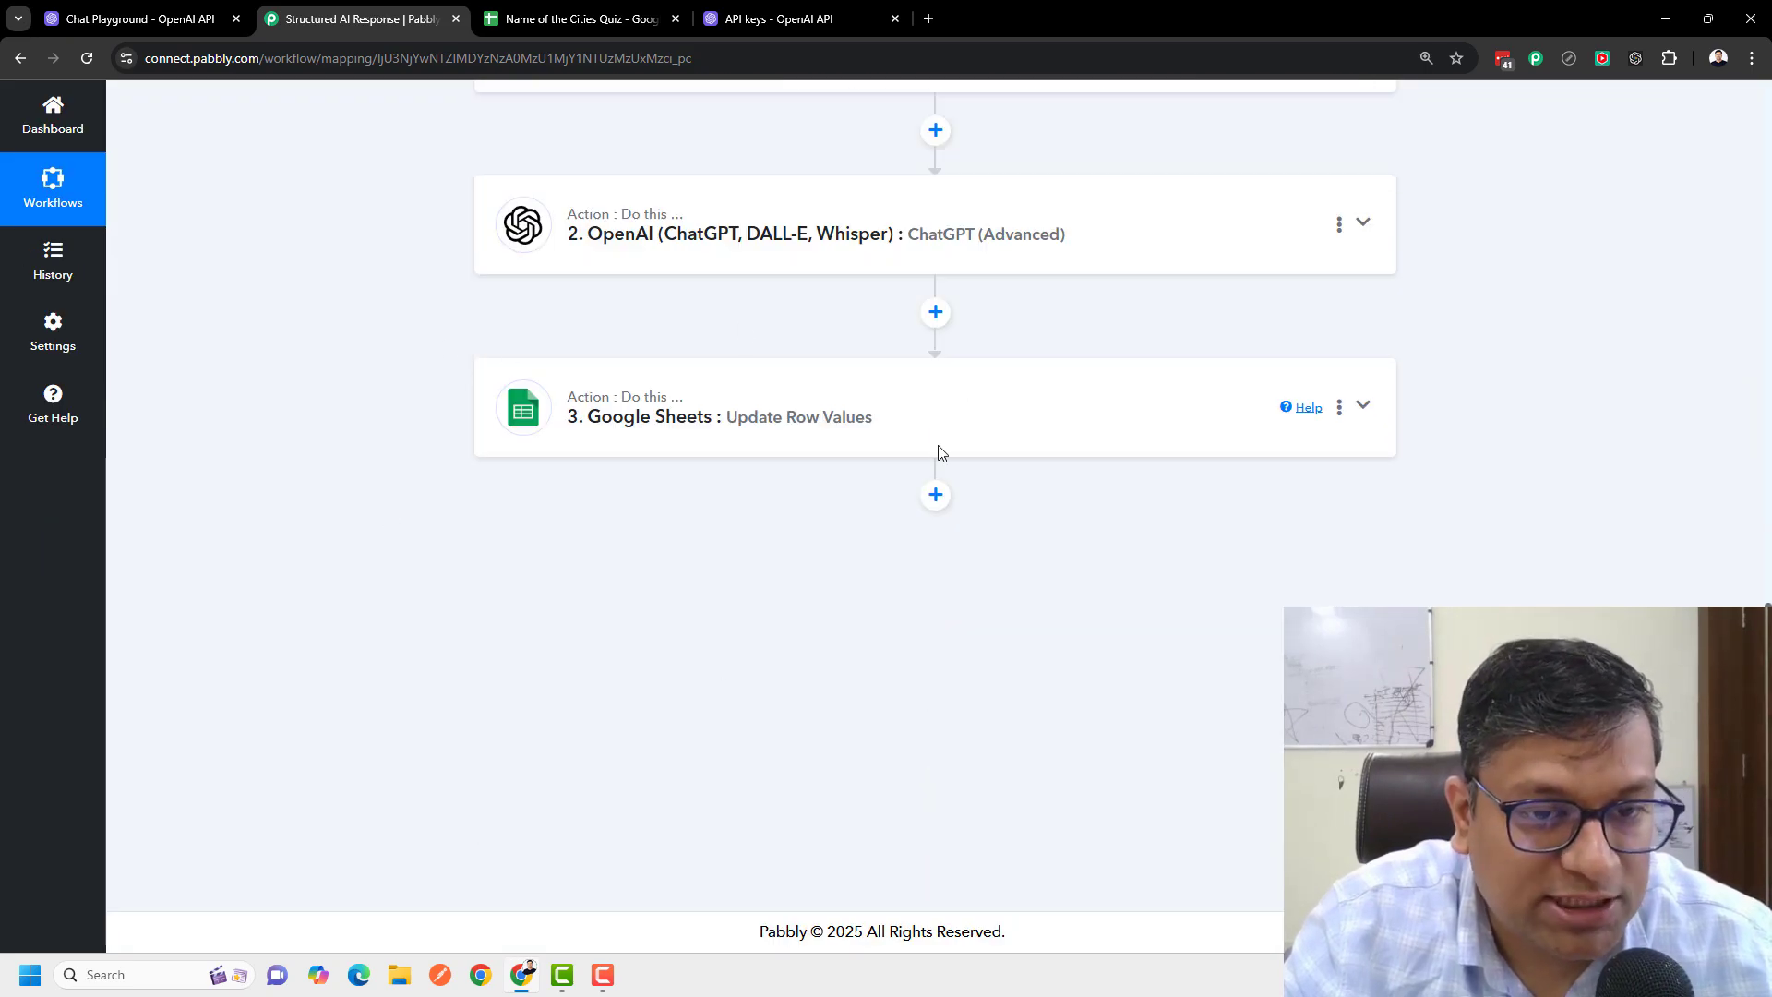
scroll(388, 498, up, 1)
click(548, 14)
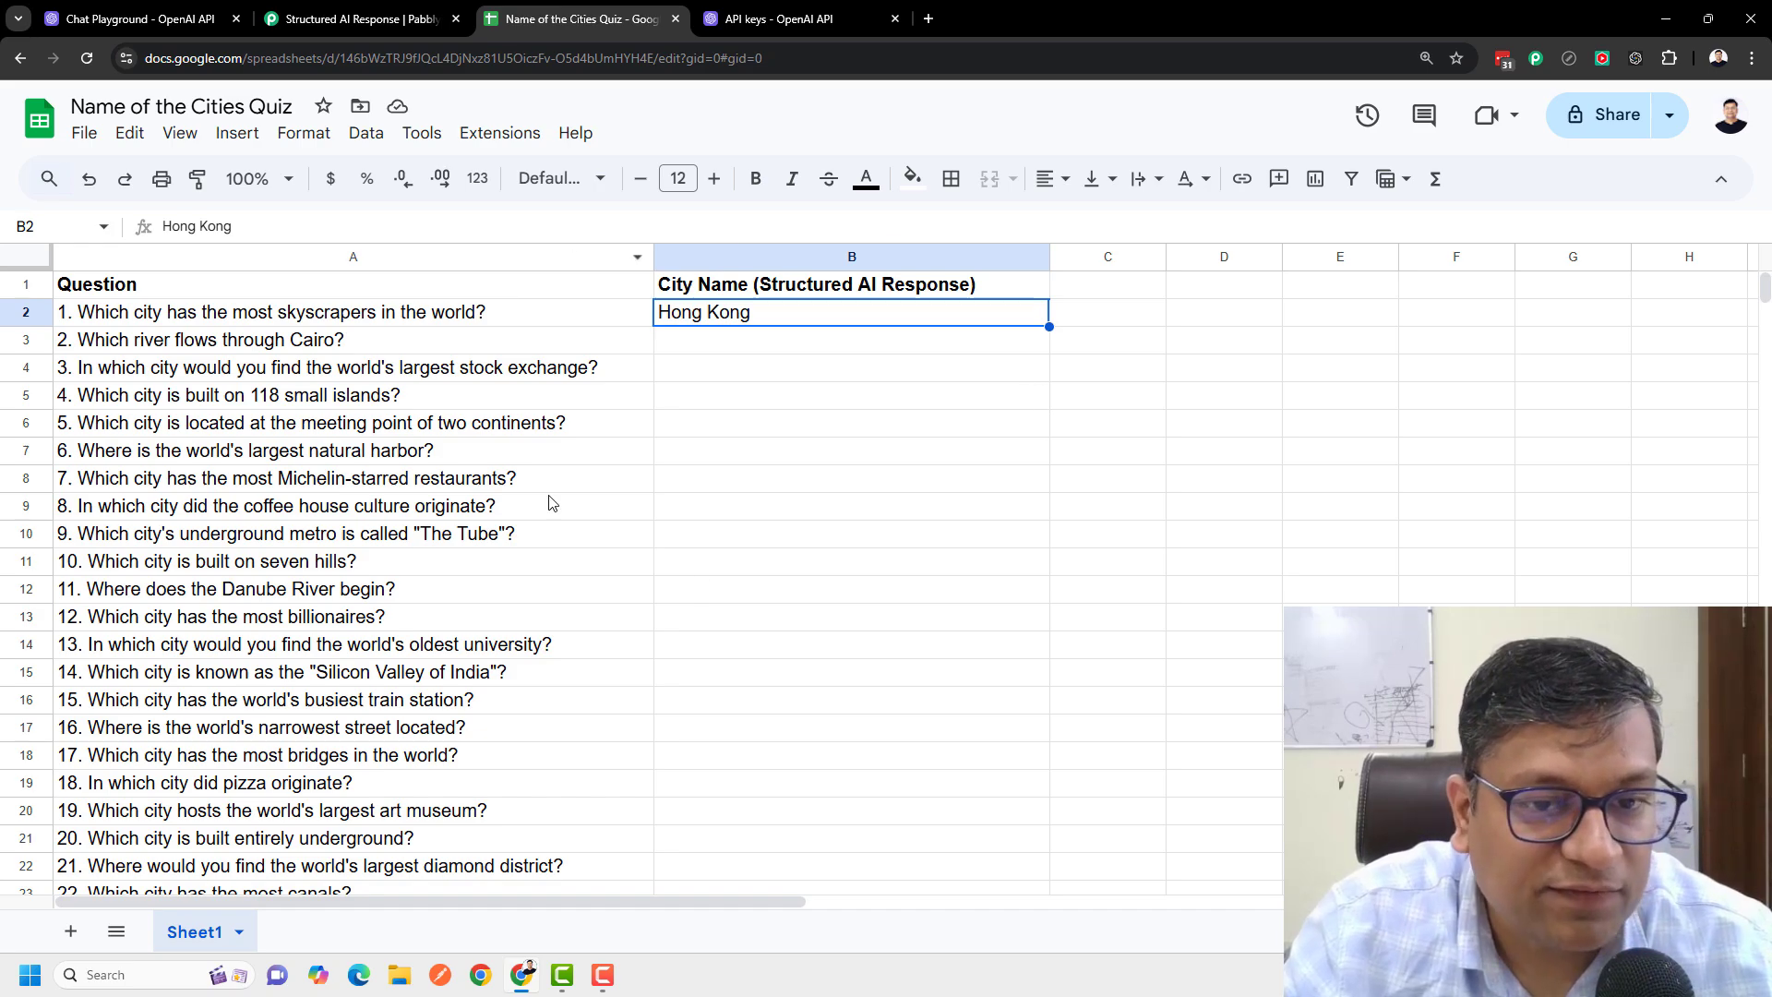
click(336, 8)
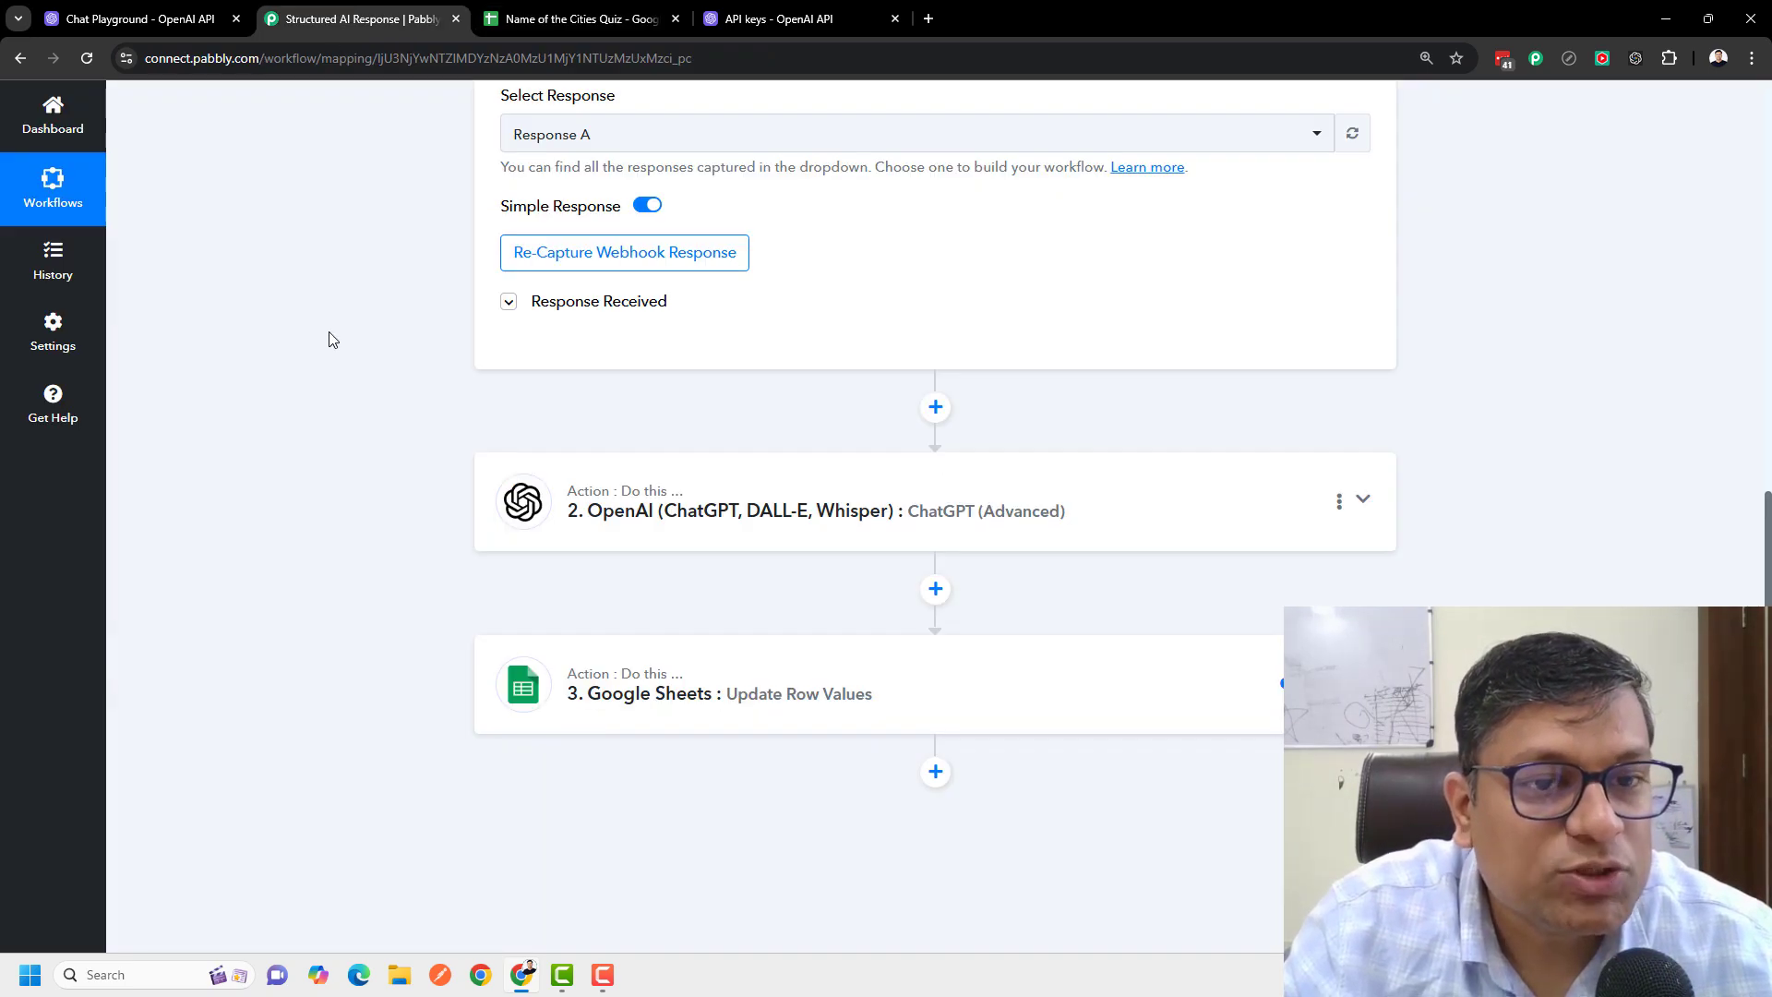
scroll(329, 336, up, 10)
click(606, 9)
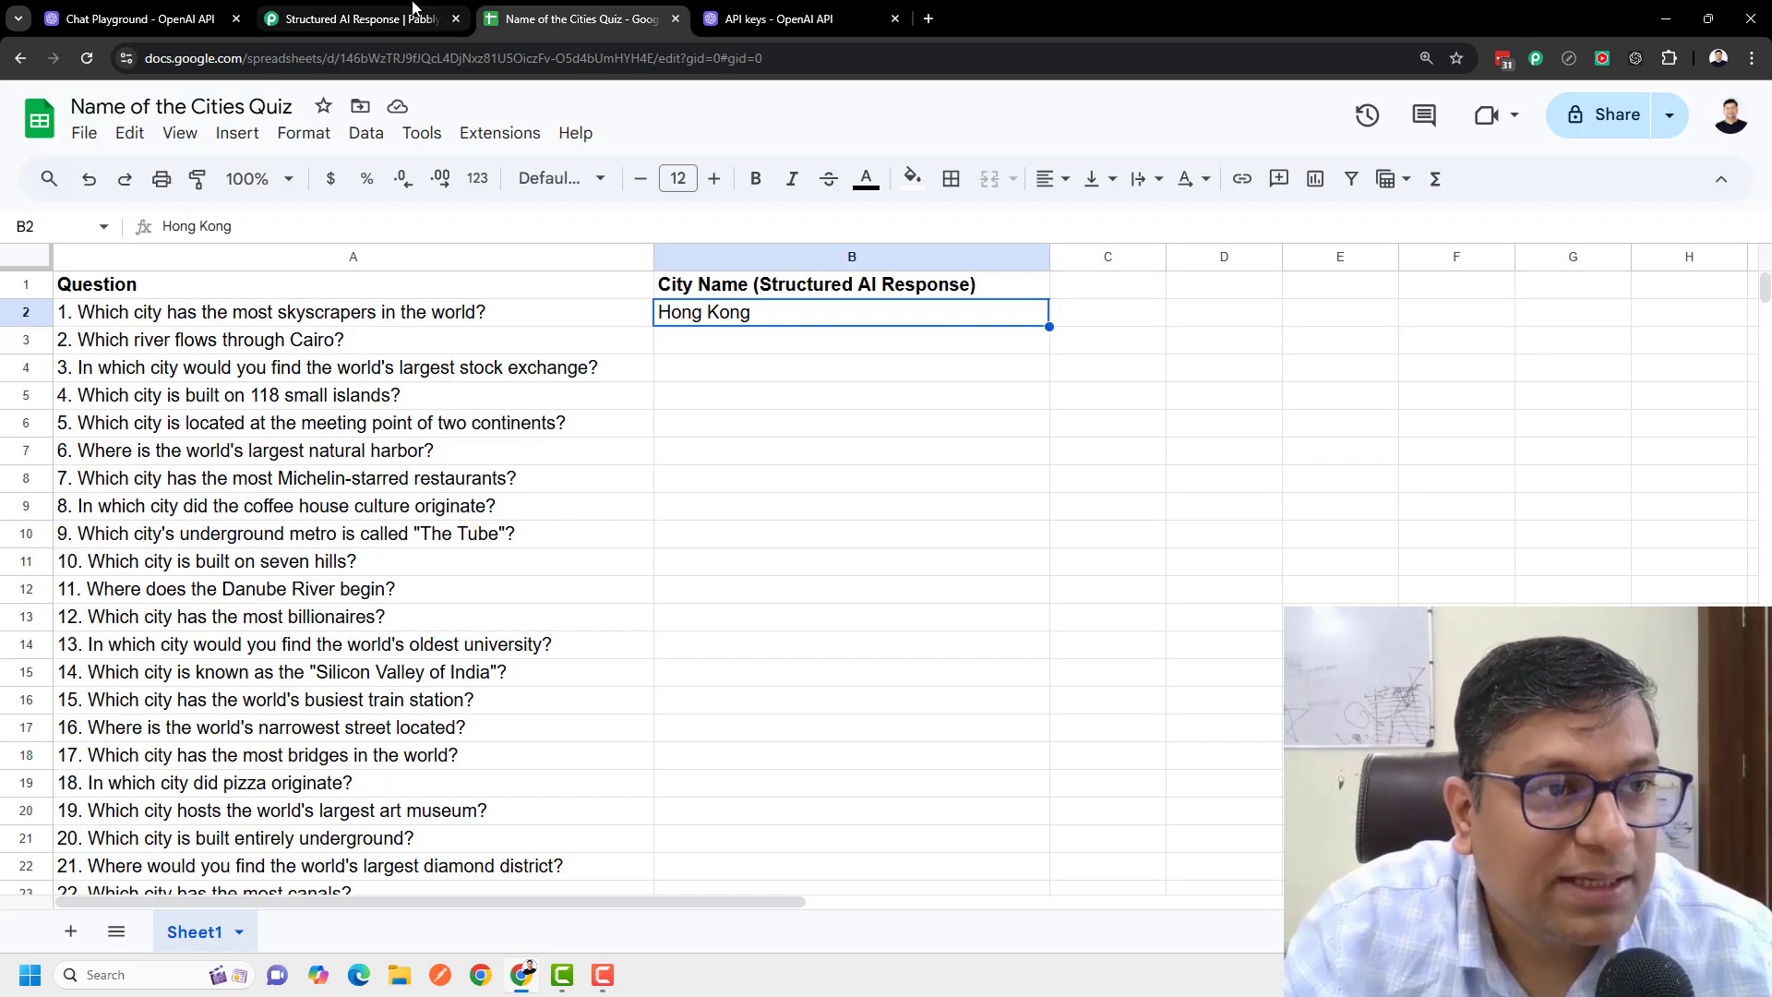
Step: Set the Structured AI Response workflow's Auto Re-Execution Settings to 2 attempt(s) and save them
click(360, 19)
click(737, 274)
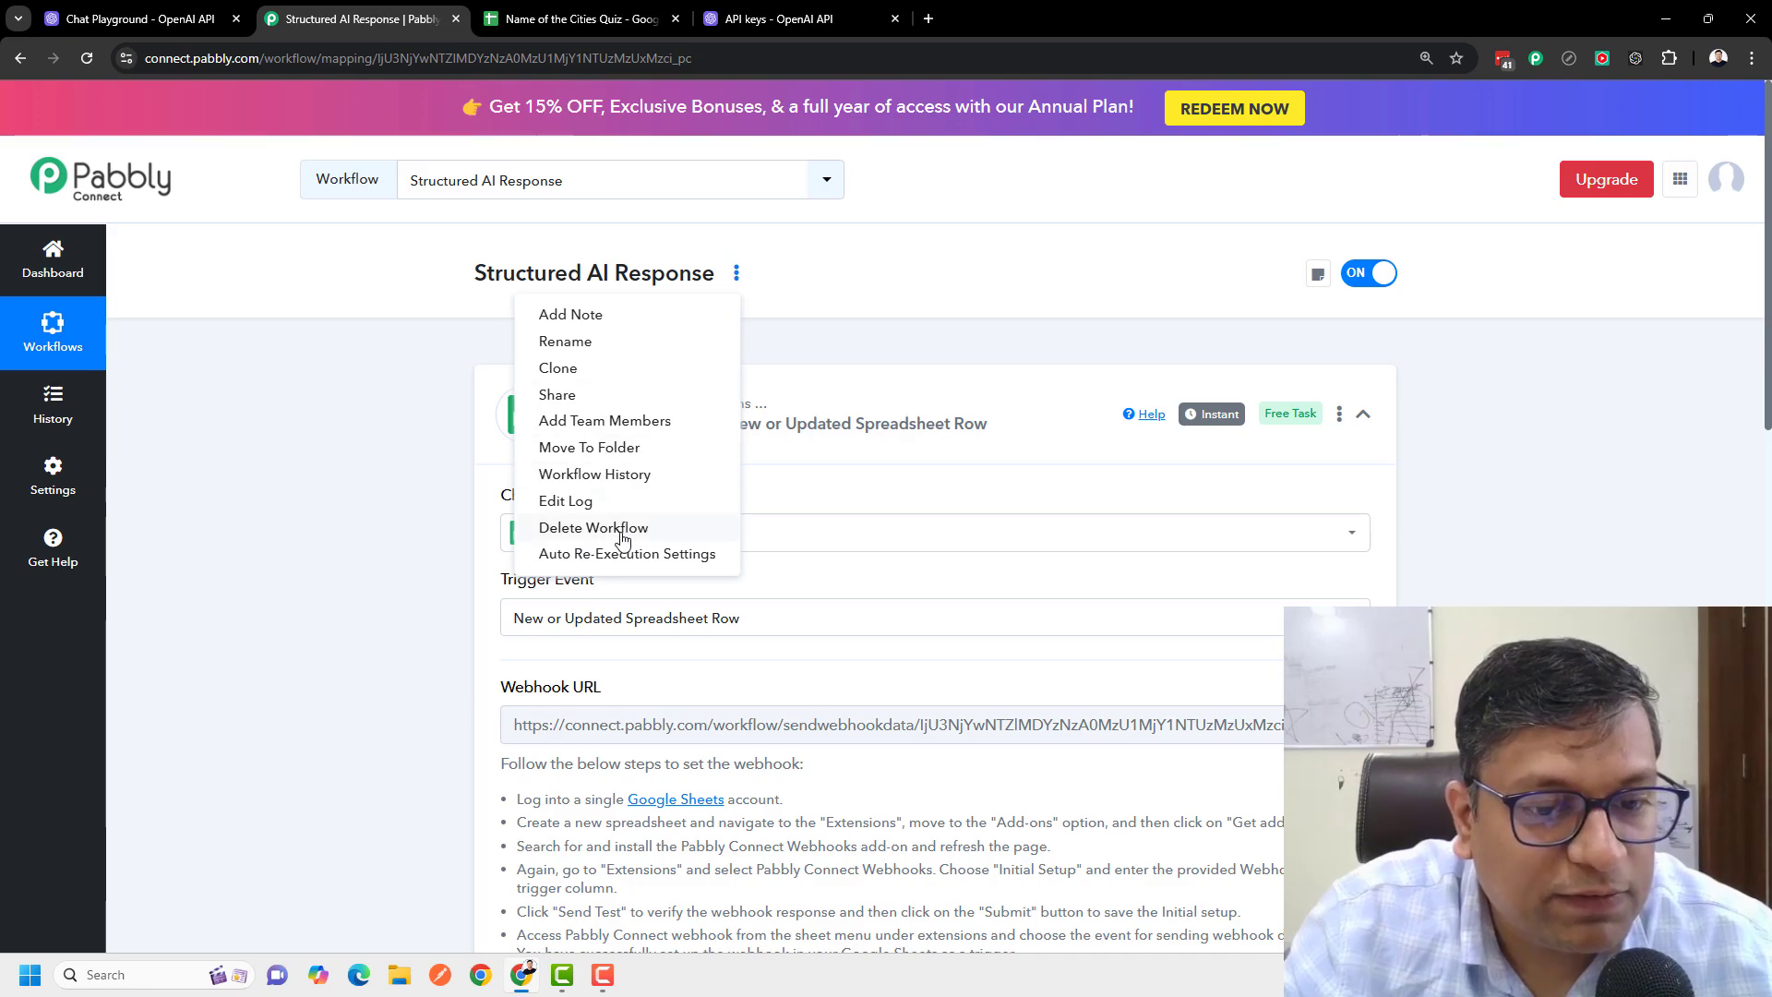
click(591, 554)
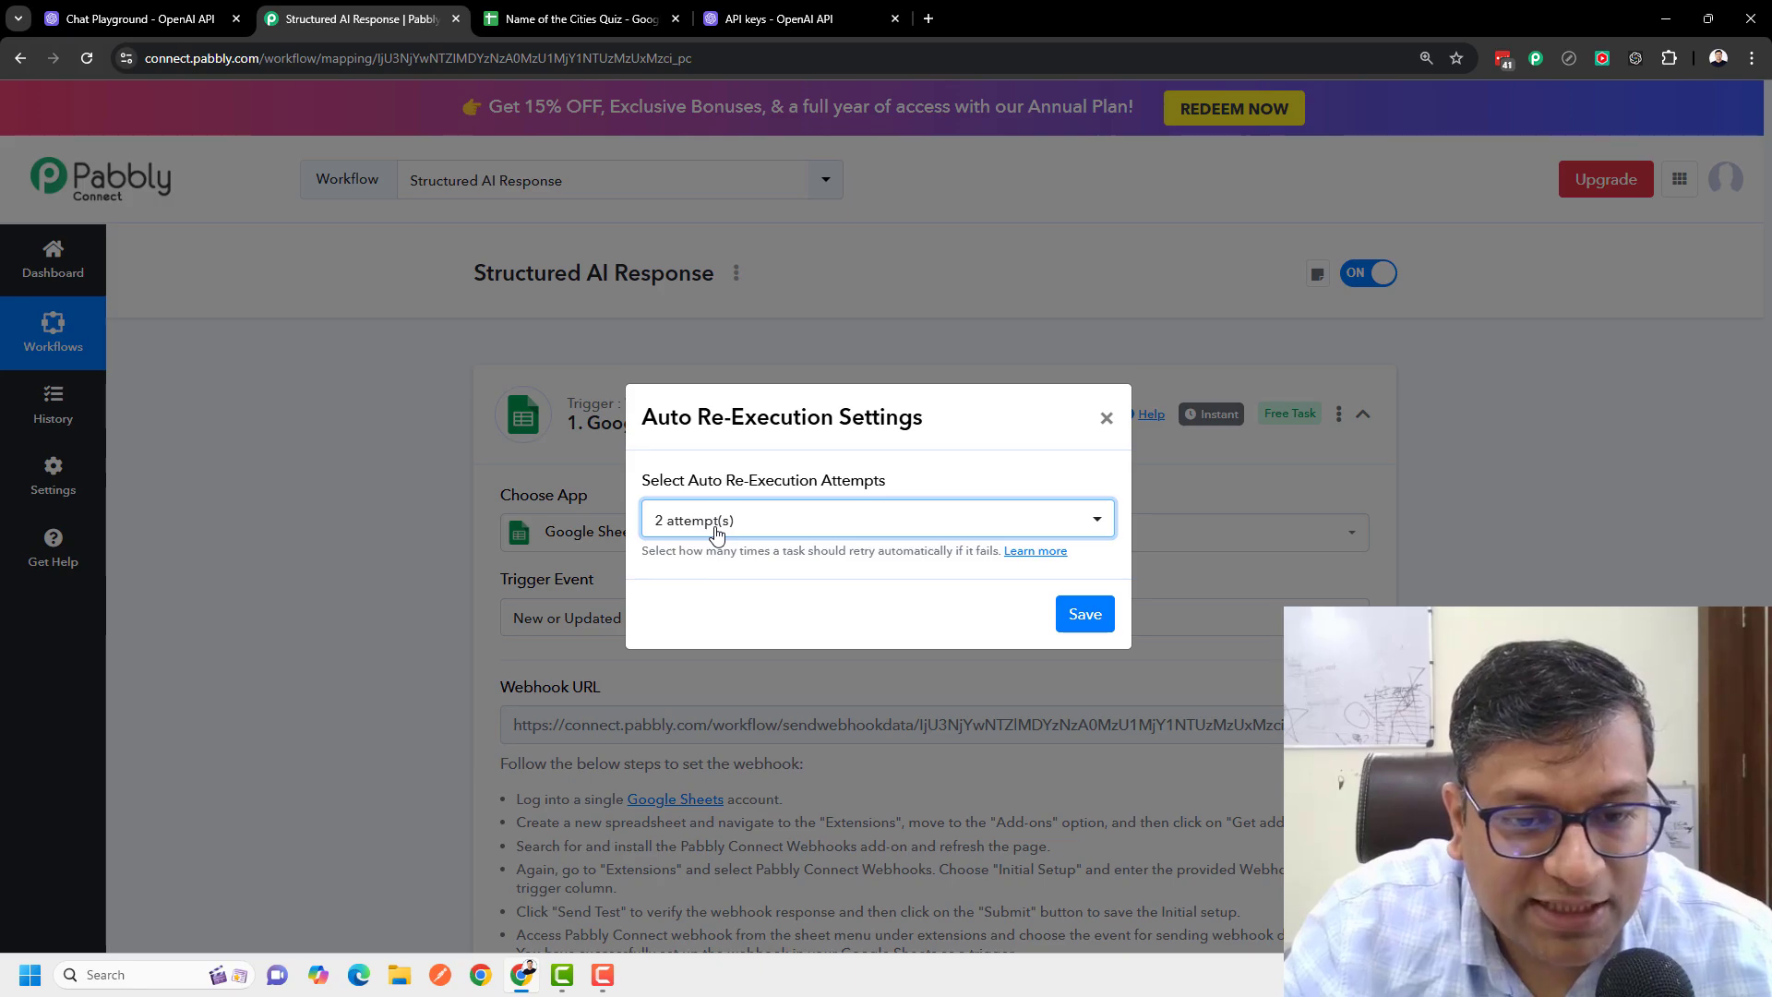
click(717, 534)
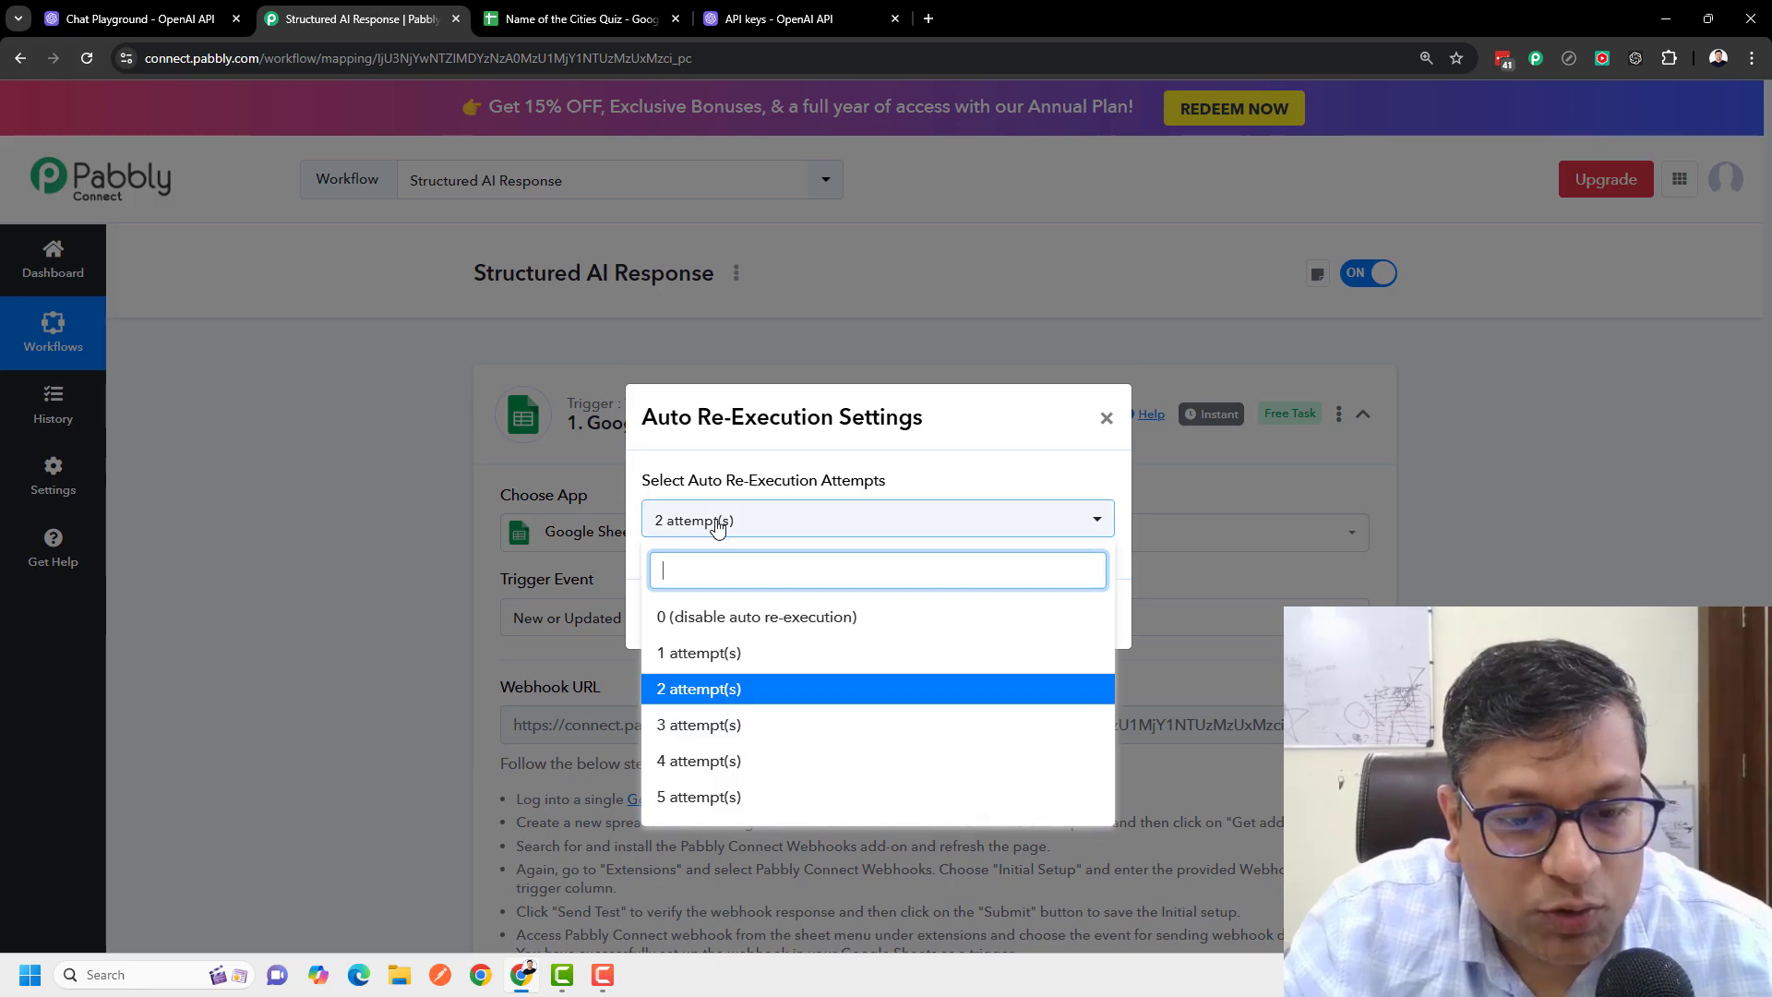
click(696, 698)
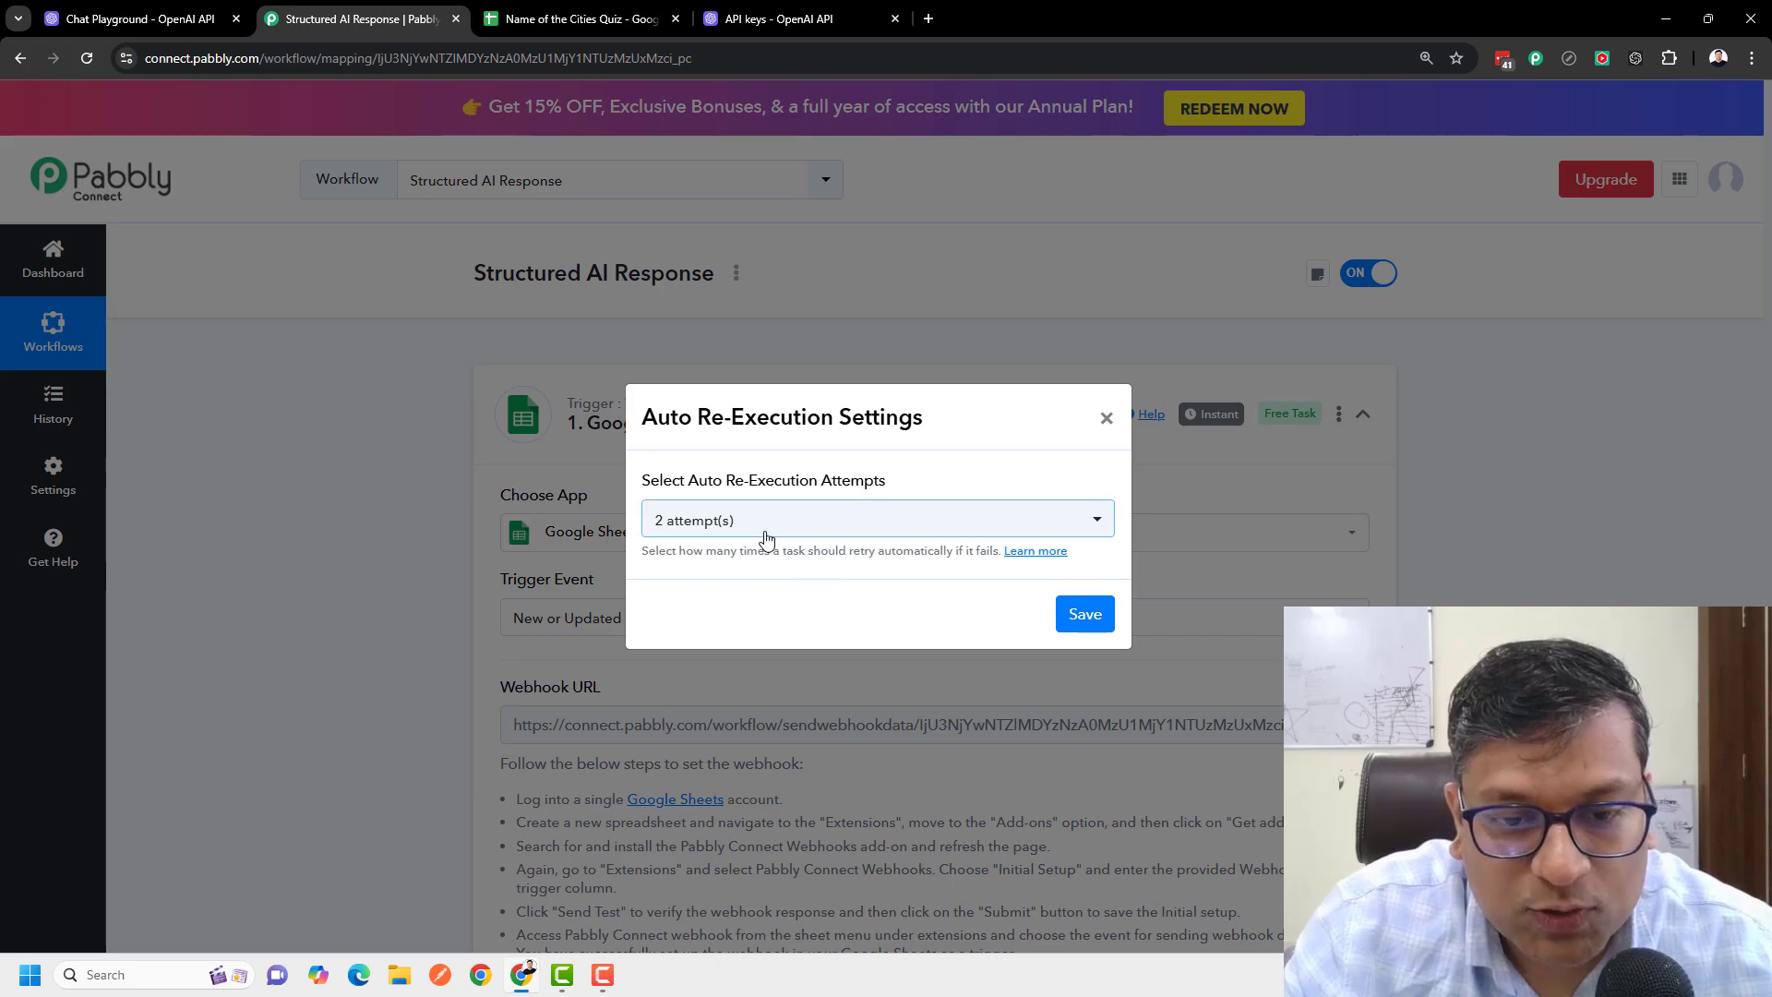
click(1082, 613)
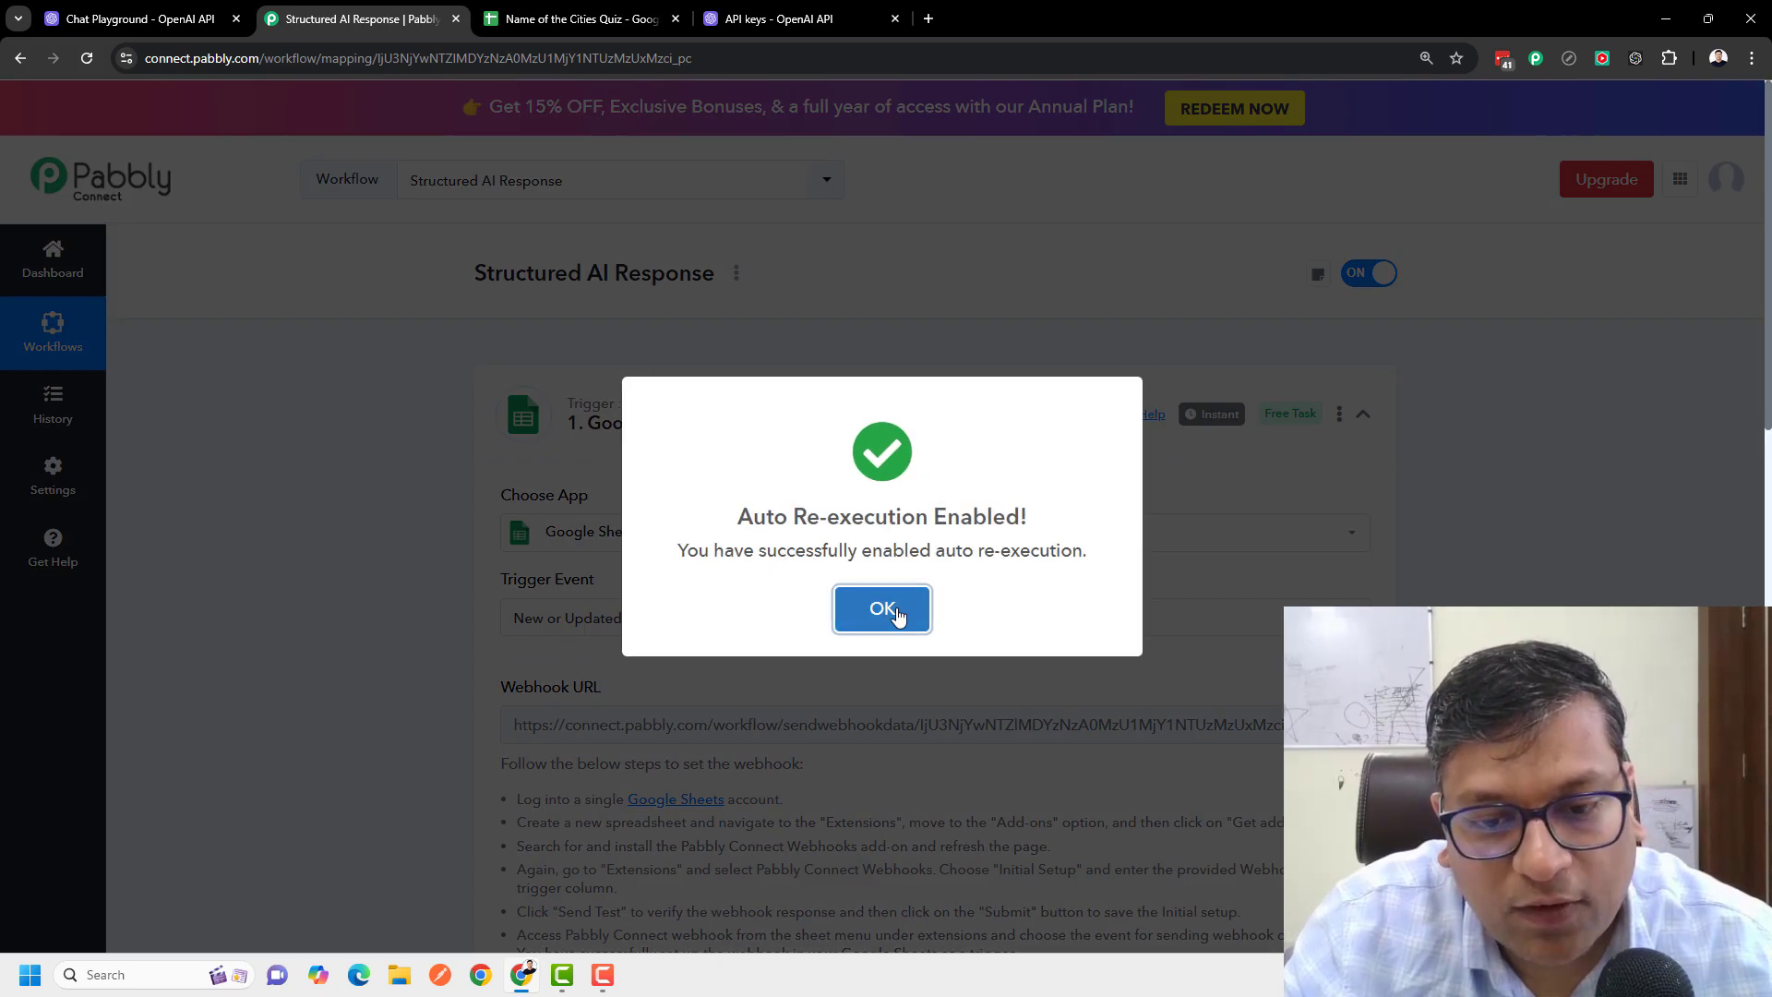
click(892, 611)
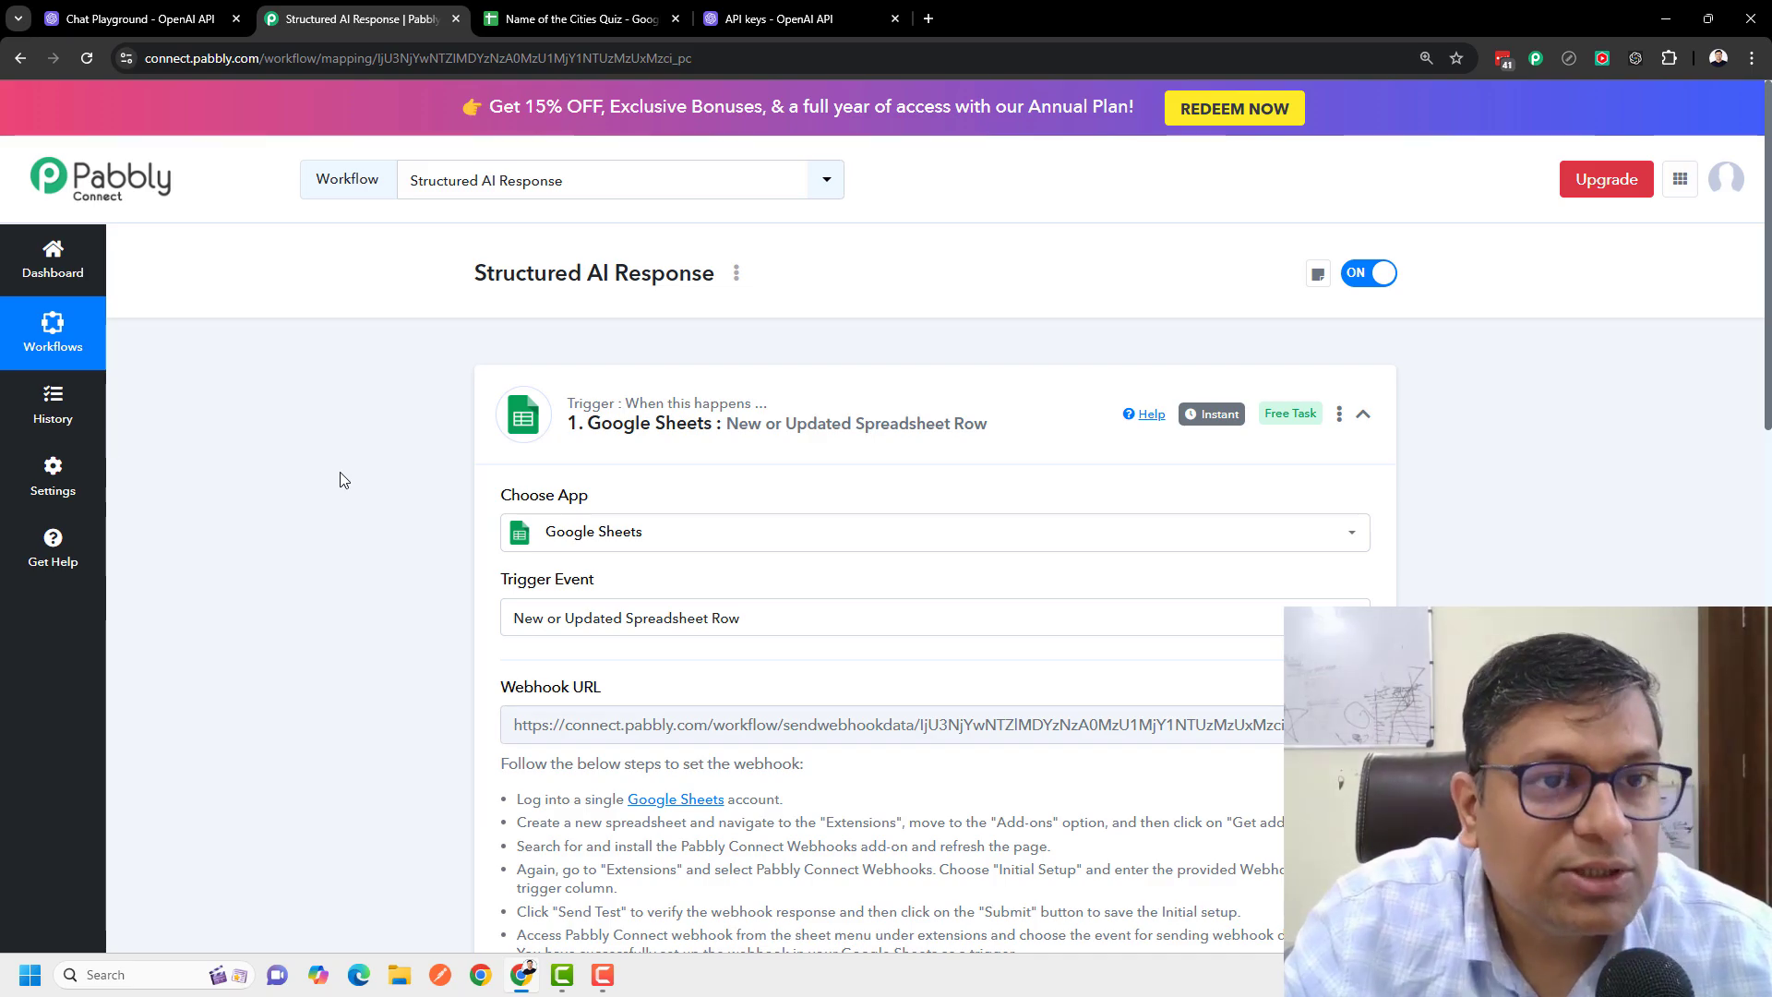
Step: In the quiz spreadsheet, run Send All Data from the Pabbly Connect Webhooks add-on
click(600, 19)
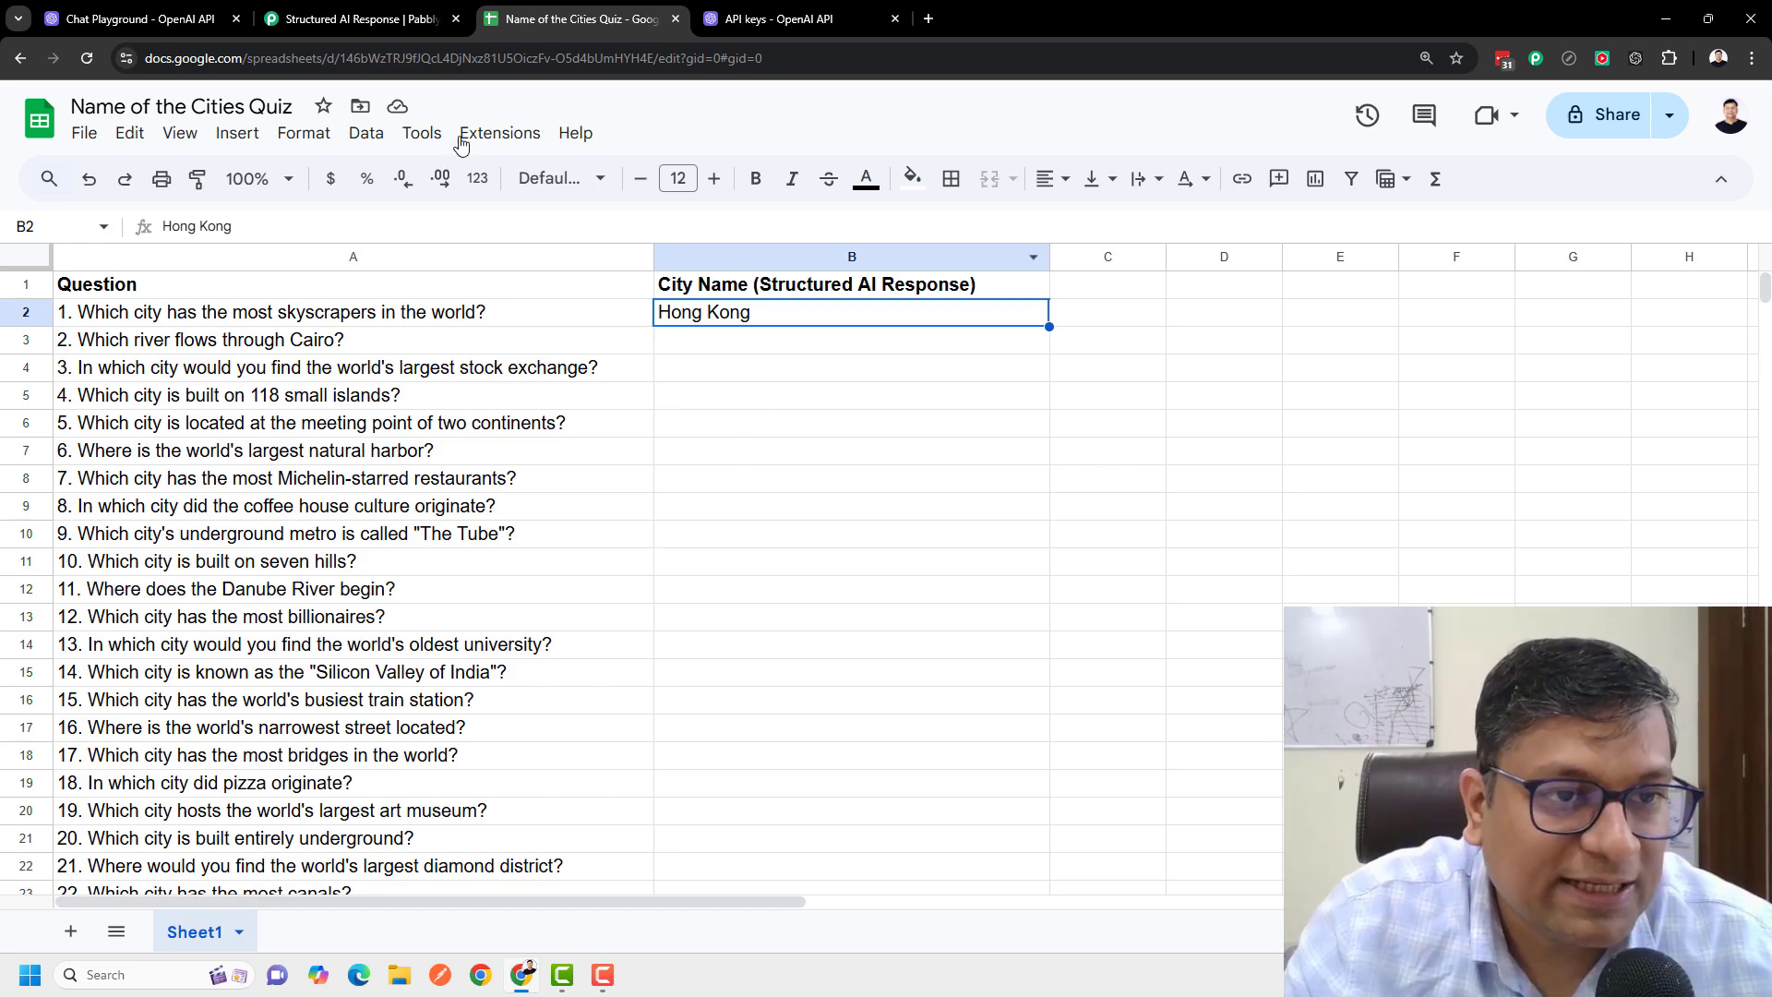
click(365, 133)
click(422, 134)
mouse_move(518, 138)
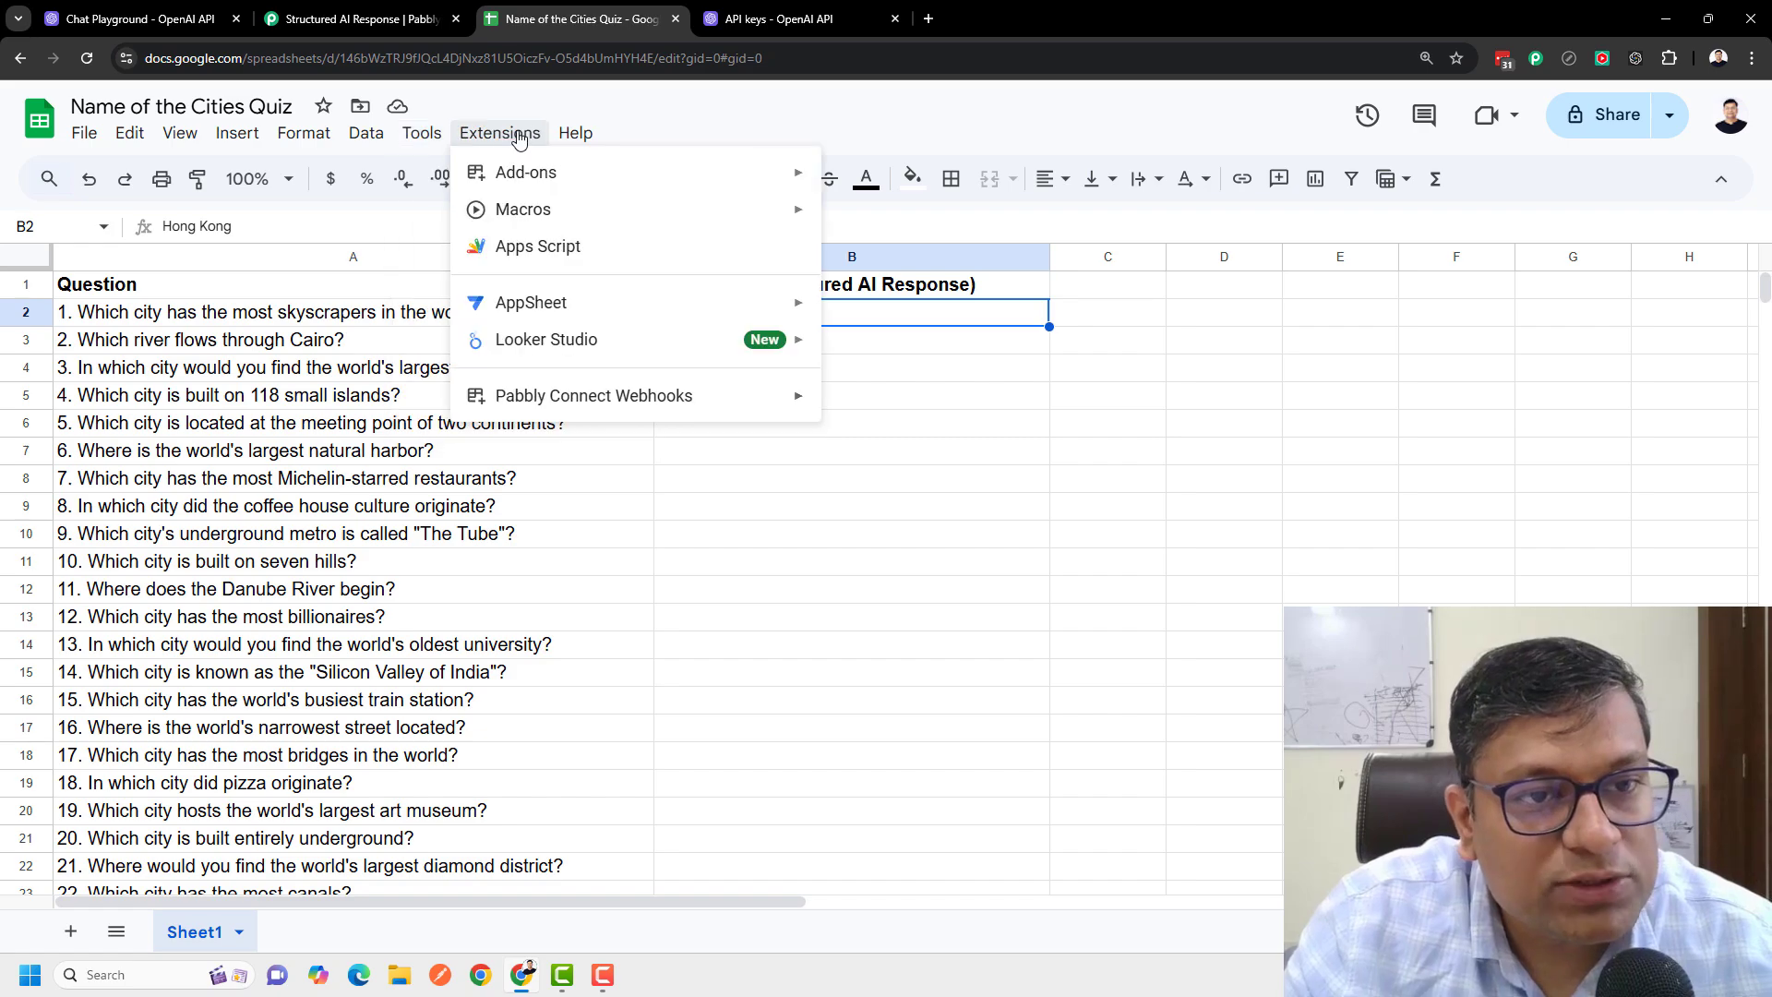
mouse_move(595, 403)
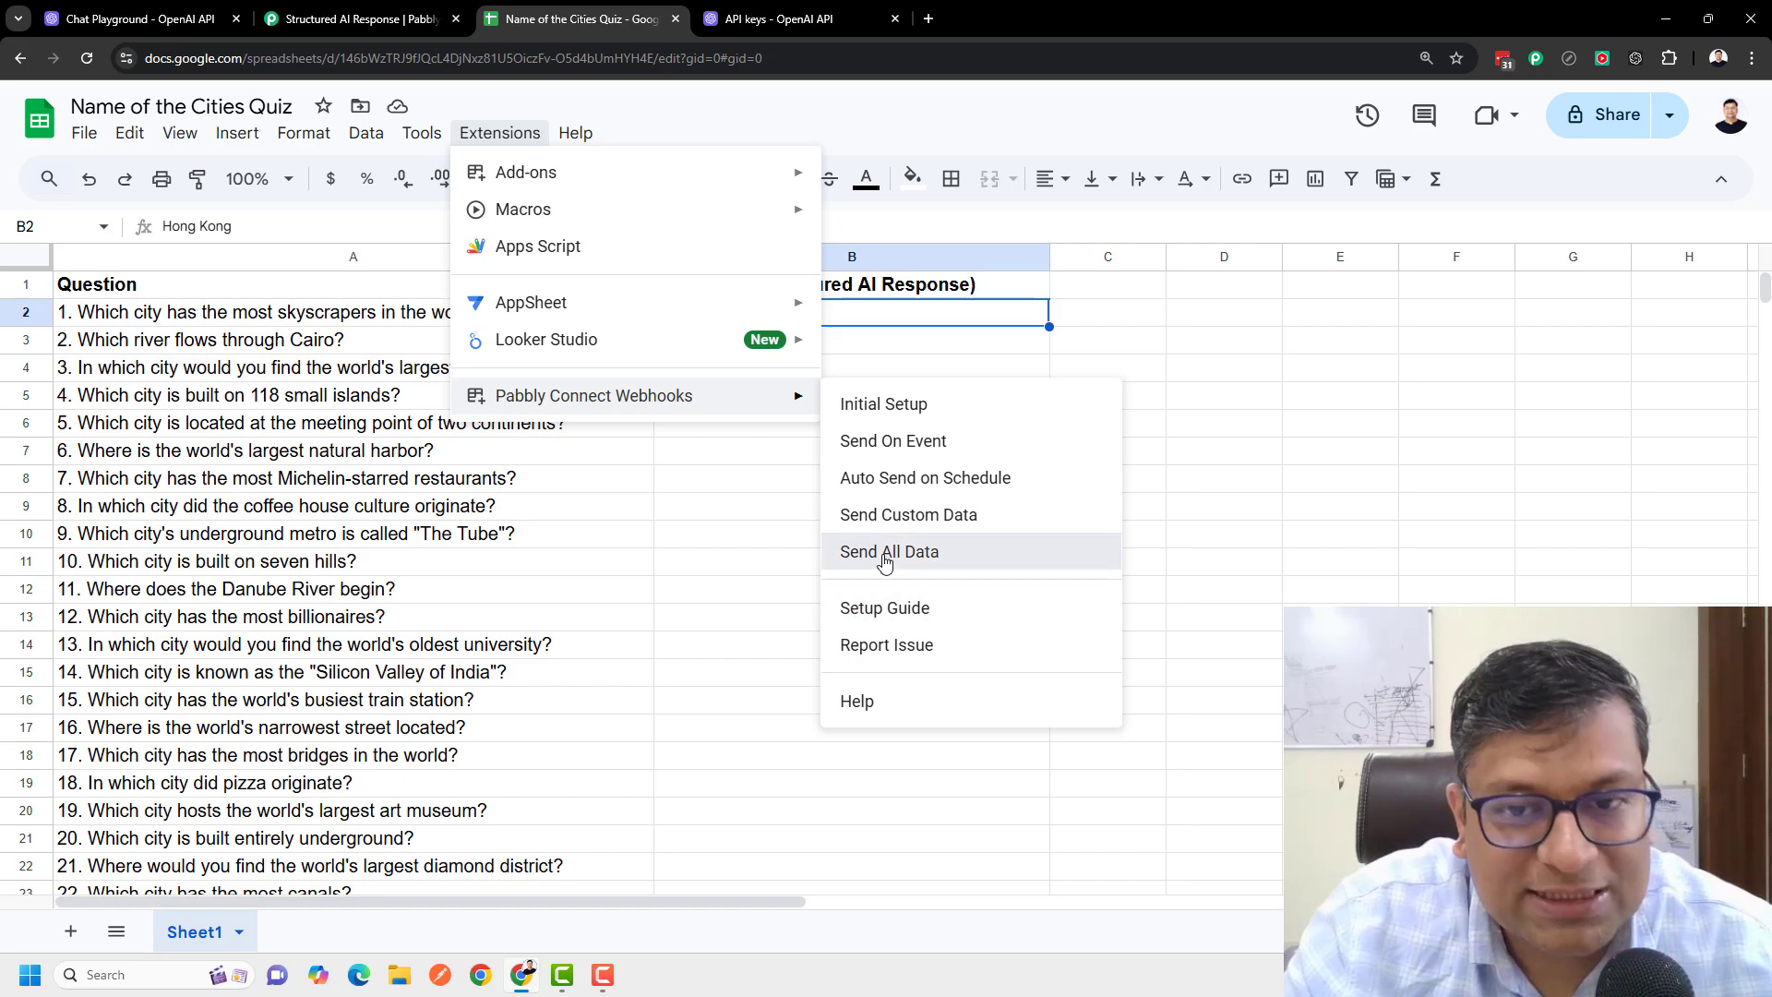
click(914, 552)
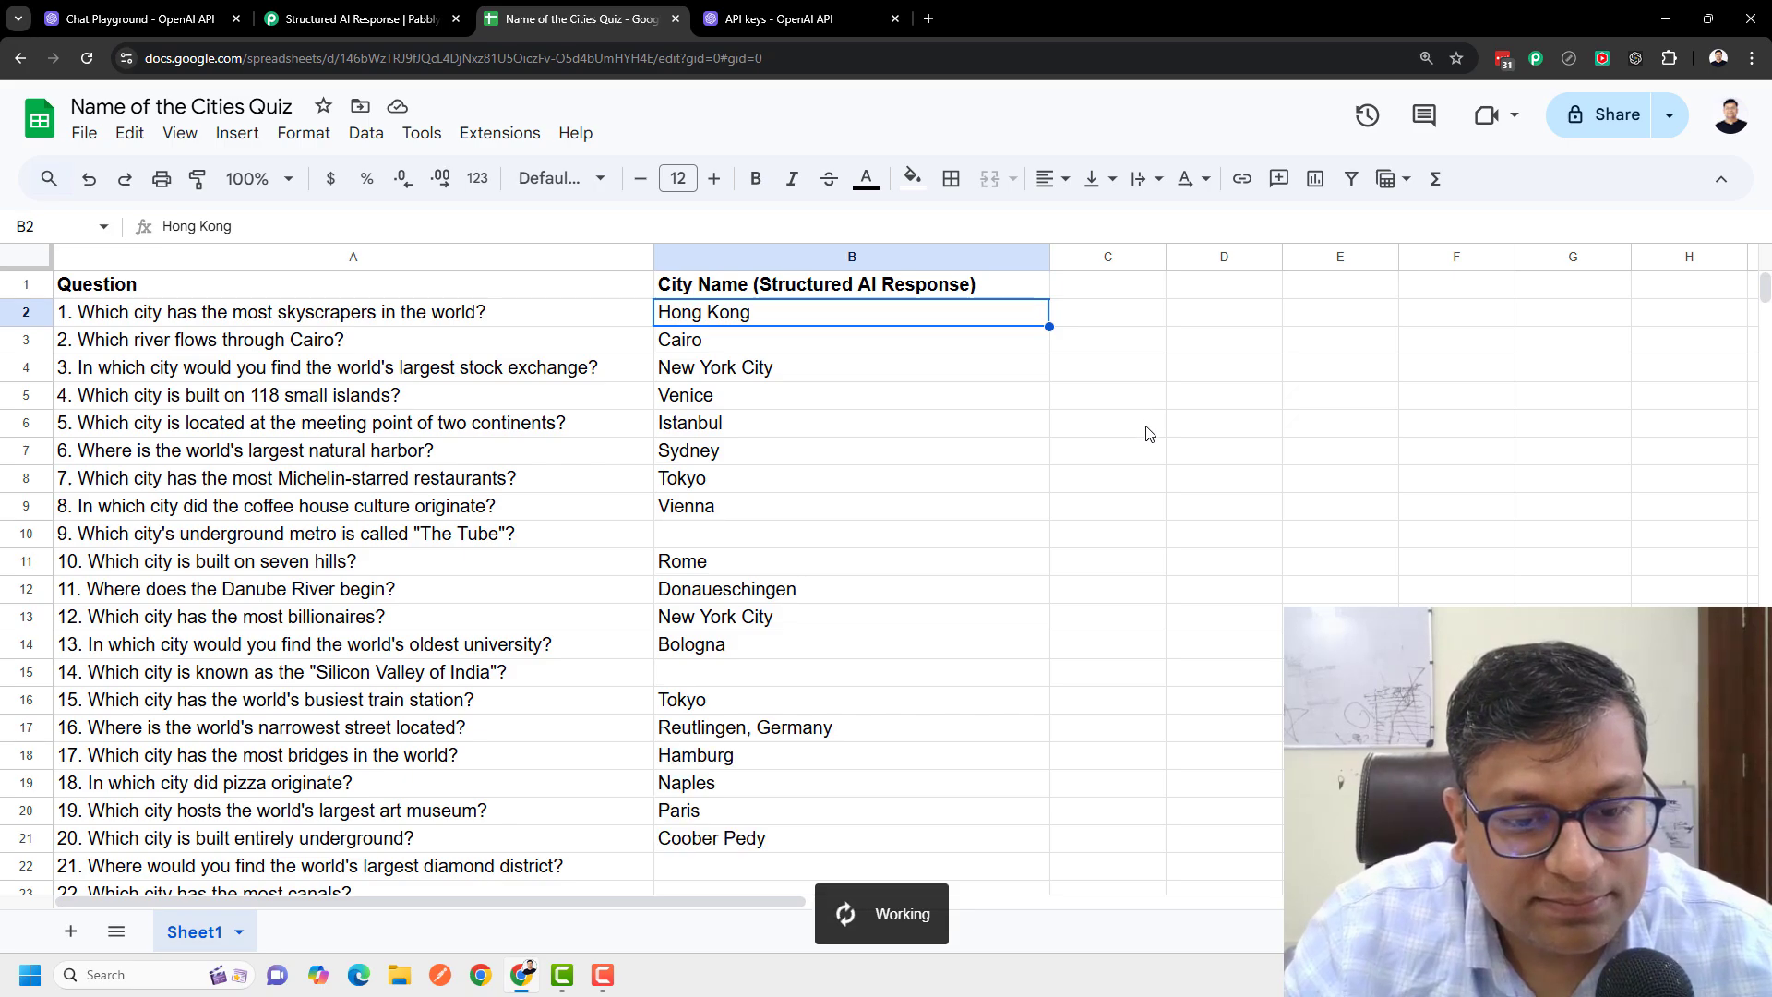
Step: Examine the City Name column down to question 100 while the rows are being processed
scroll(1128, 538, down, 2)
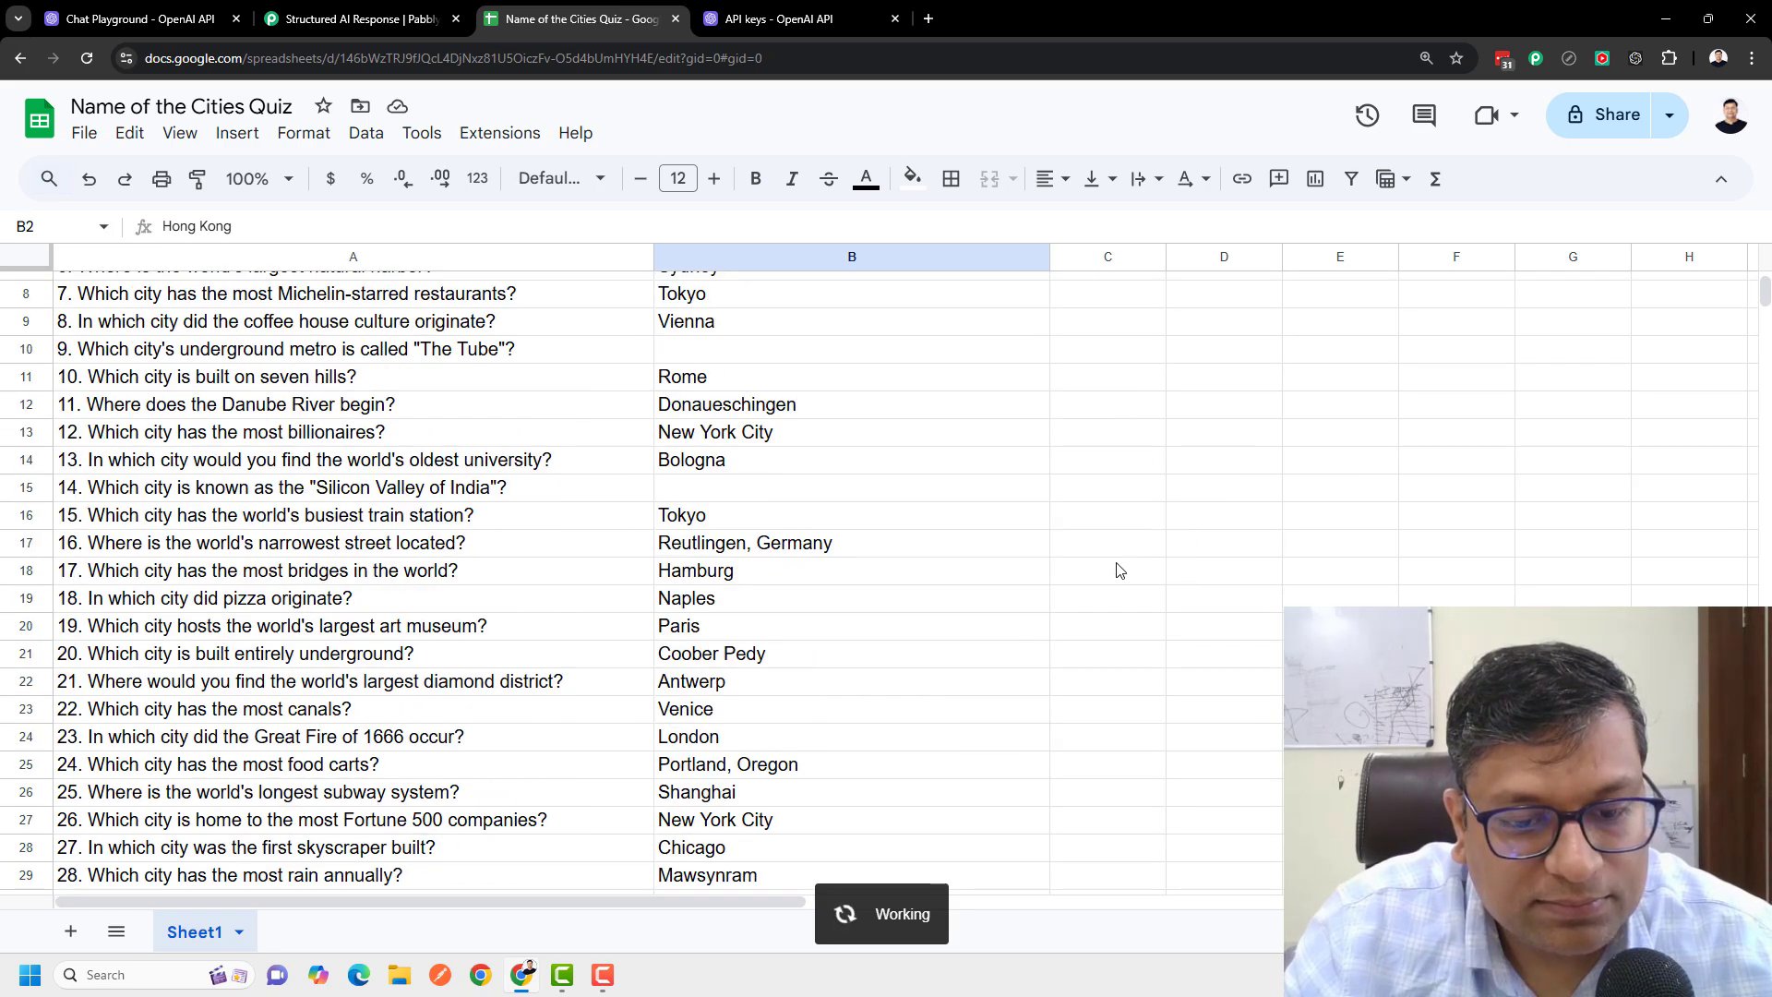
scroll(1121, 569, down, 5)
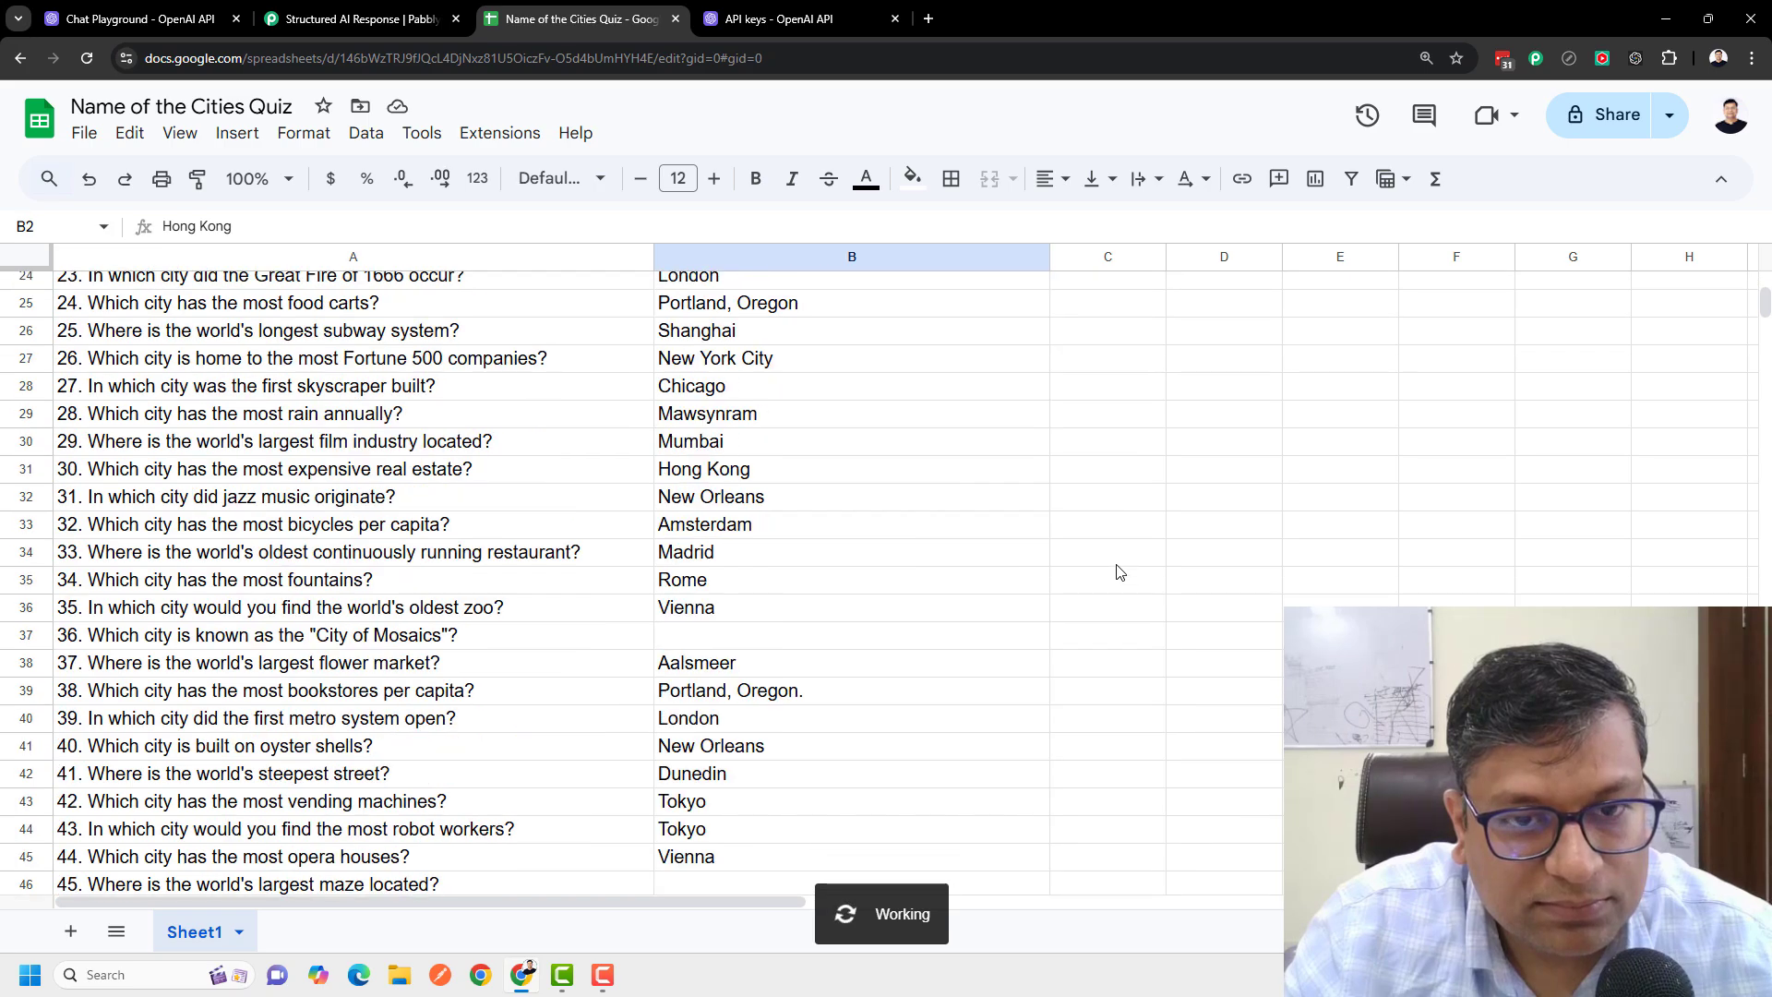
scroll(1119, 572, up, 5)
scroll(1119, 573, down, 6)
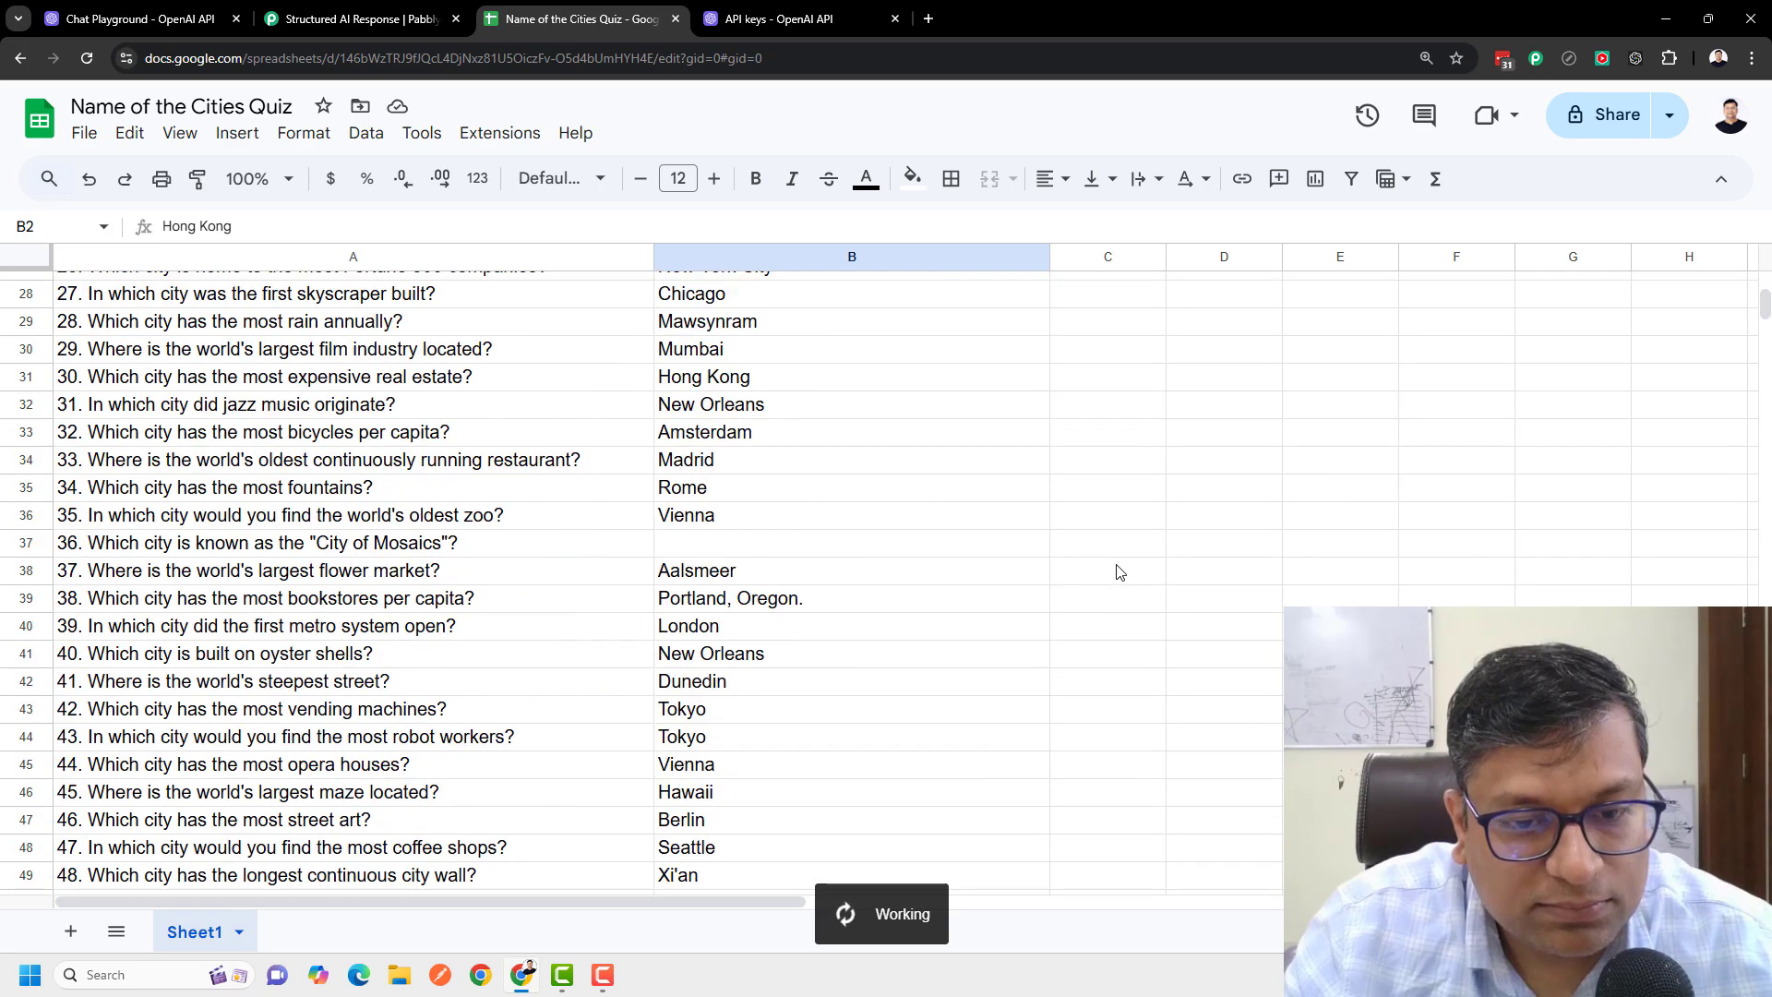
scroll(1119, 572, down, 3)
scroll(1135, 608, down, 2)
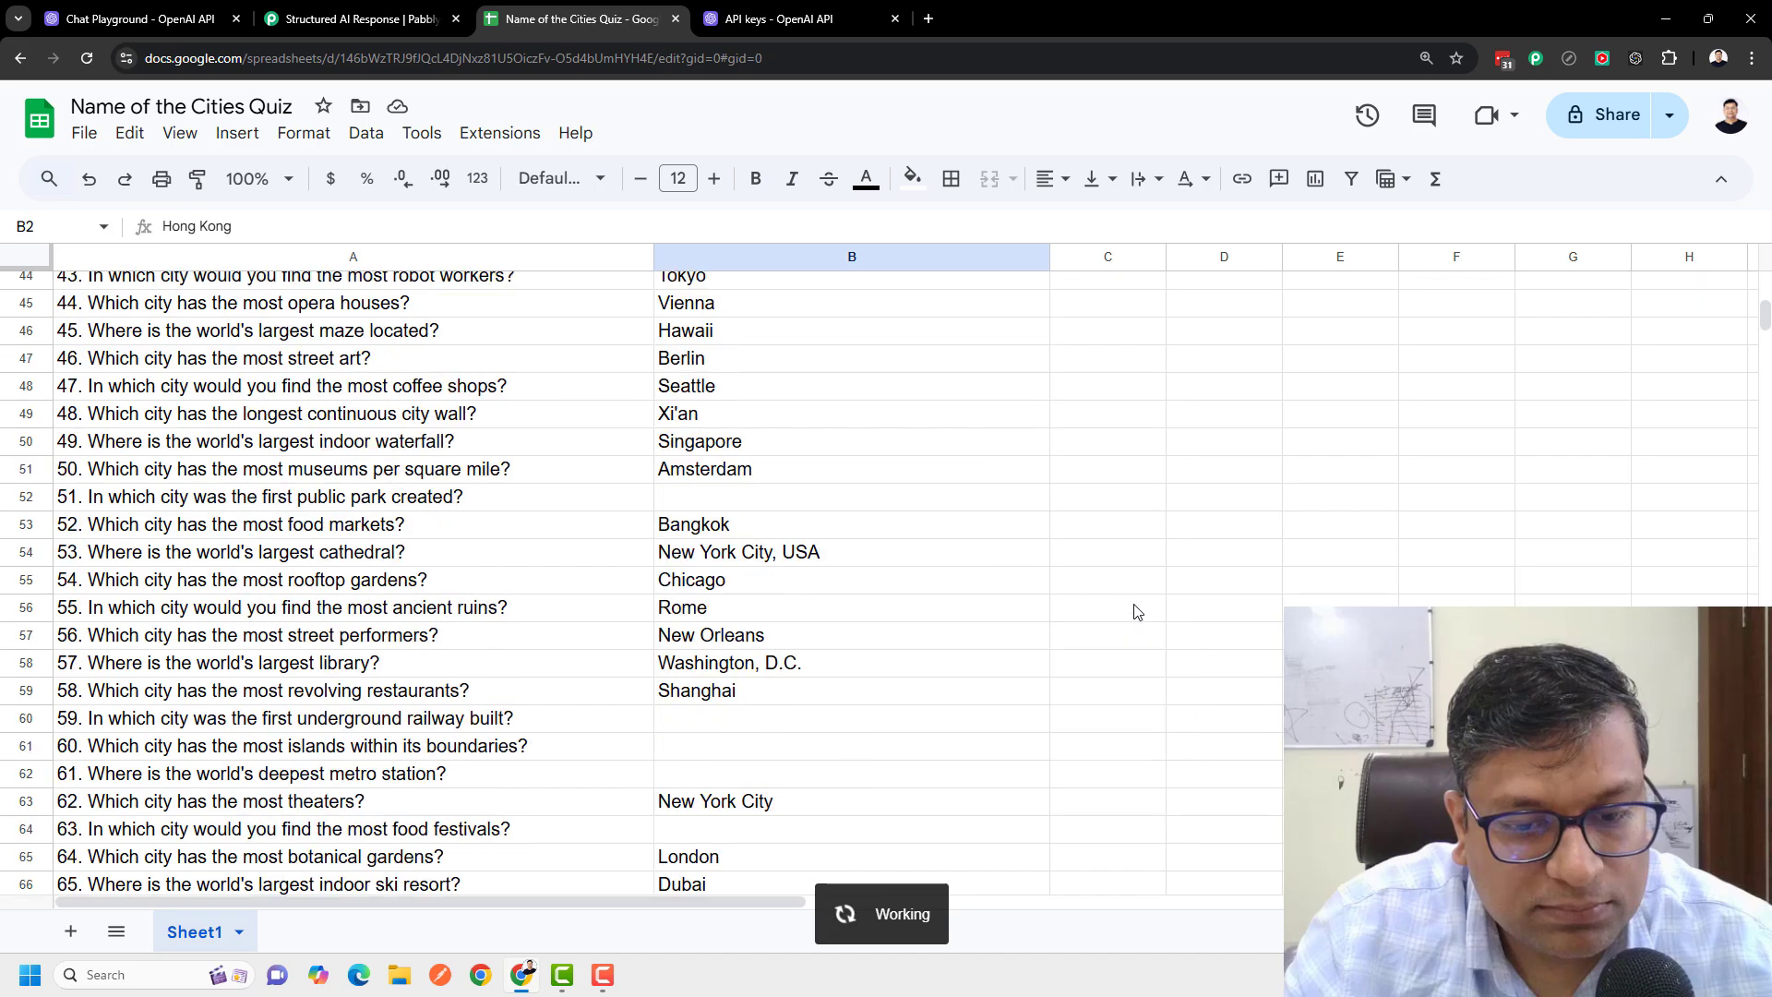
scroll(1135, 612, down, 5)
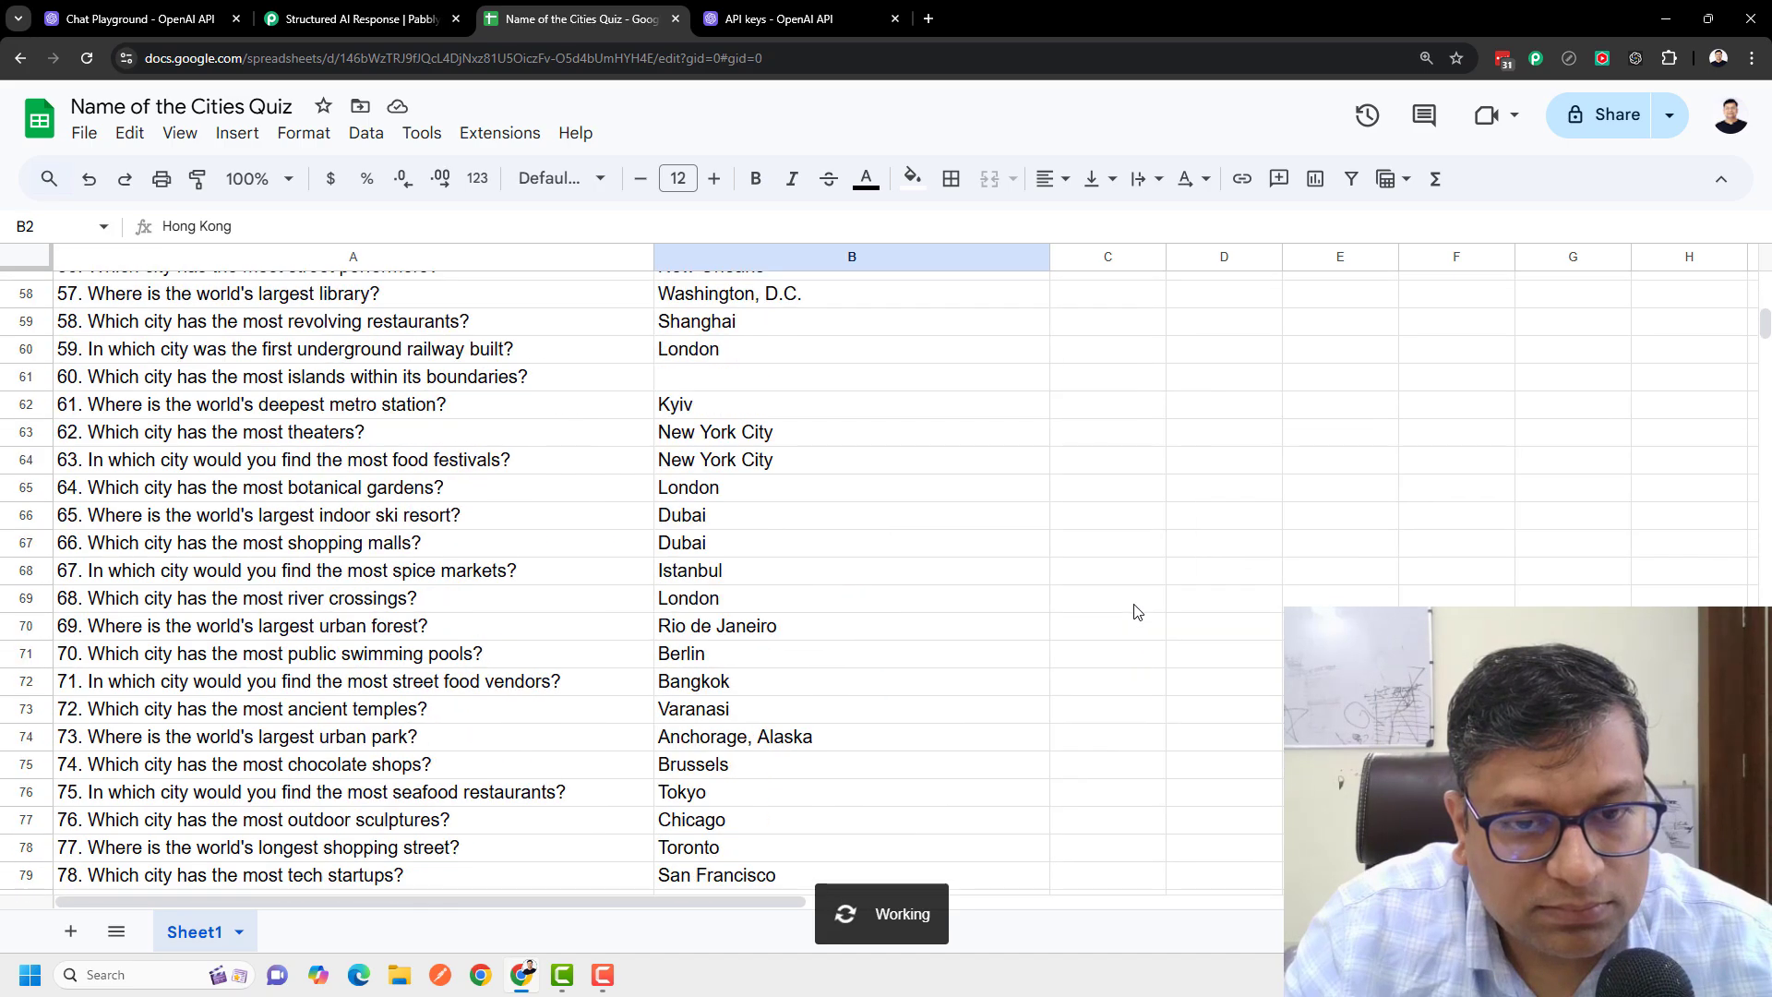
scroll(1137, 611, down, 9)
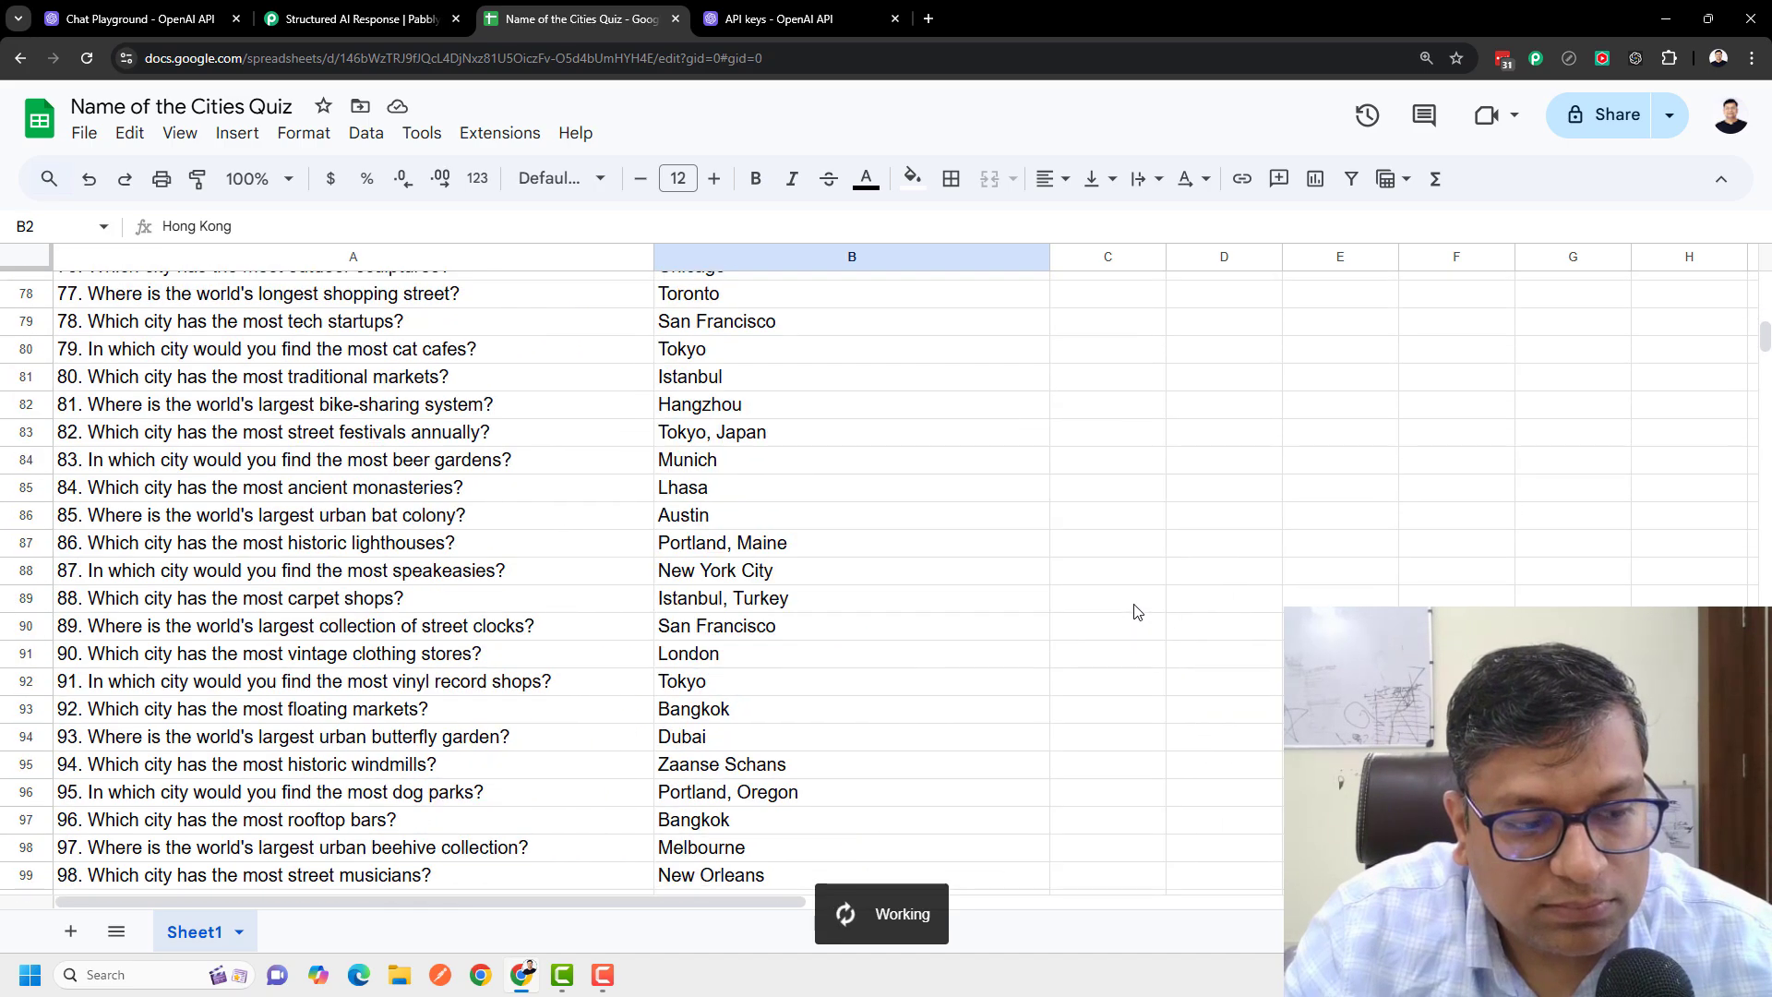
scroll(1137, 611, up, 4)
scroll(1137, 611, down, 3)
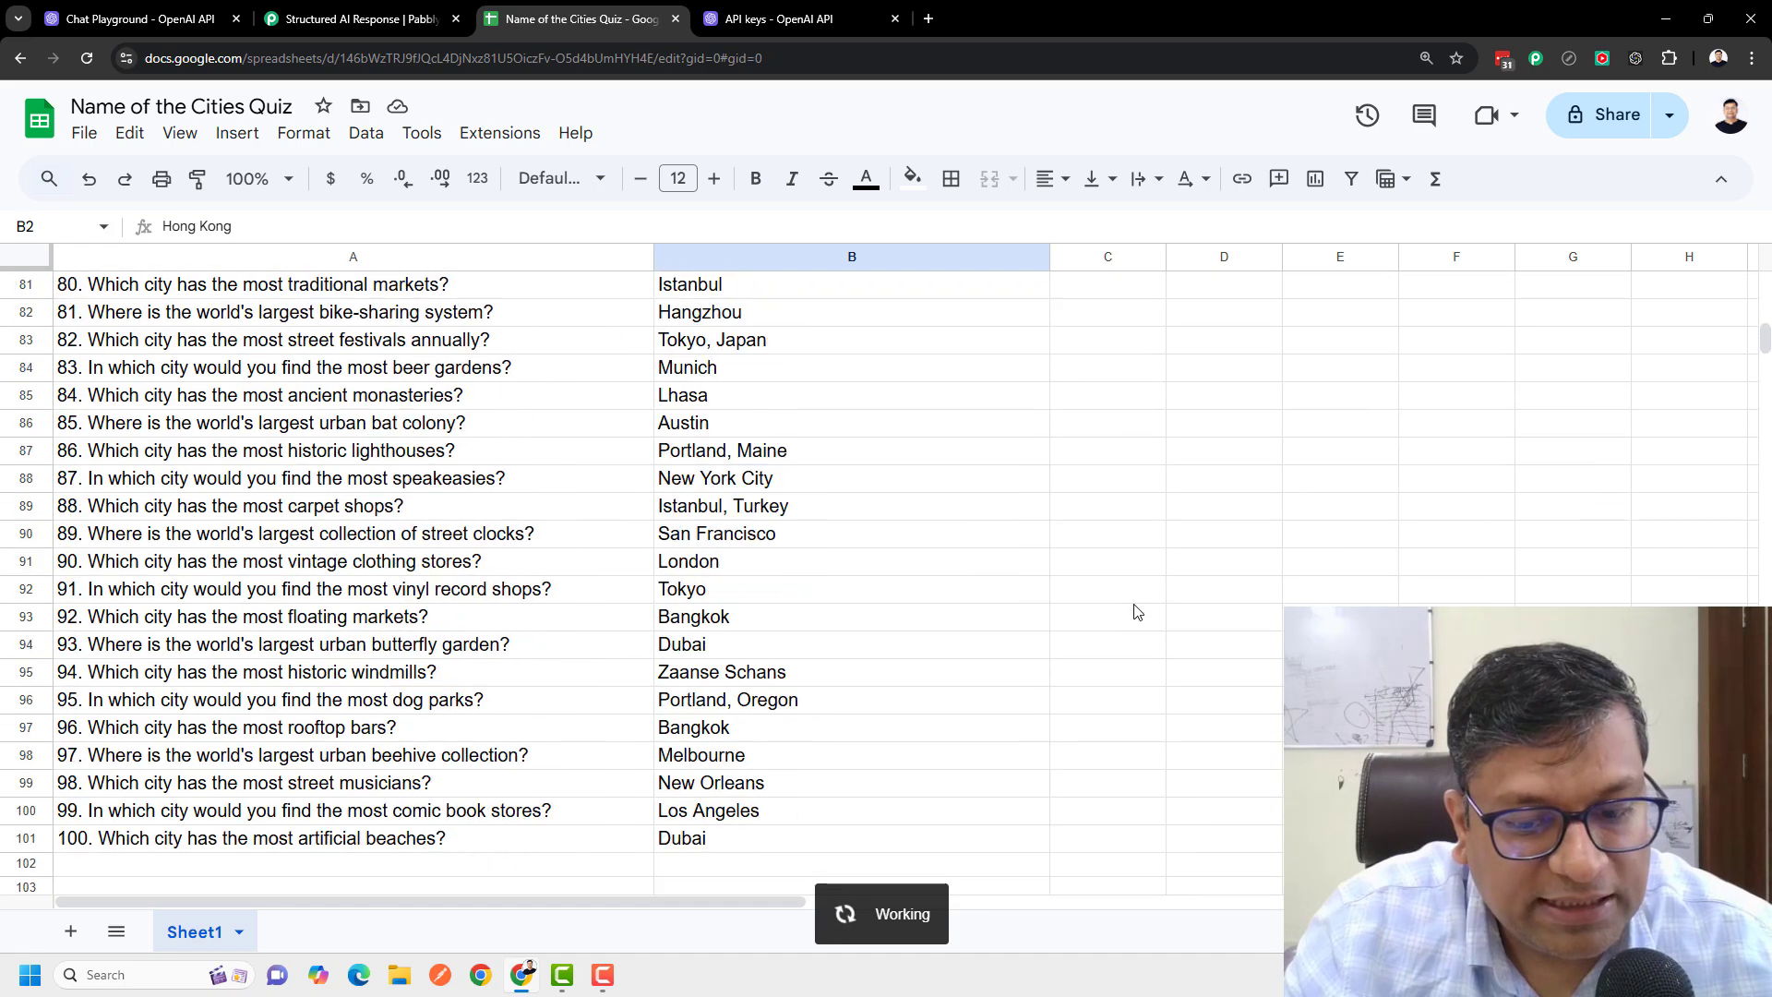
Step: Check the City Name column for unanswered questions, inspecting cells B37, B10 and B15
scroll(1137, 611, up, 9)
scroll(1137, 611, up, 7)
scroll(1135, 614, down, 4)
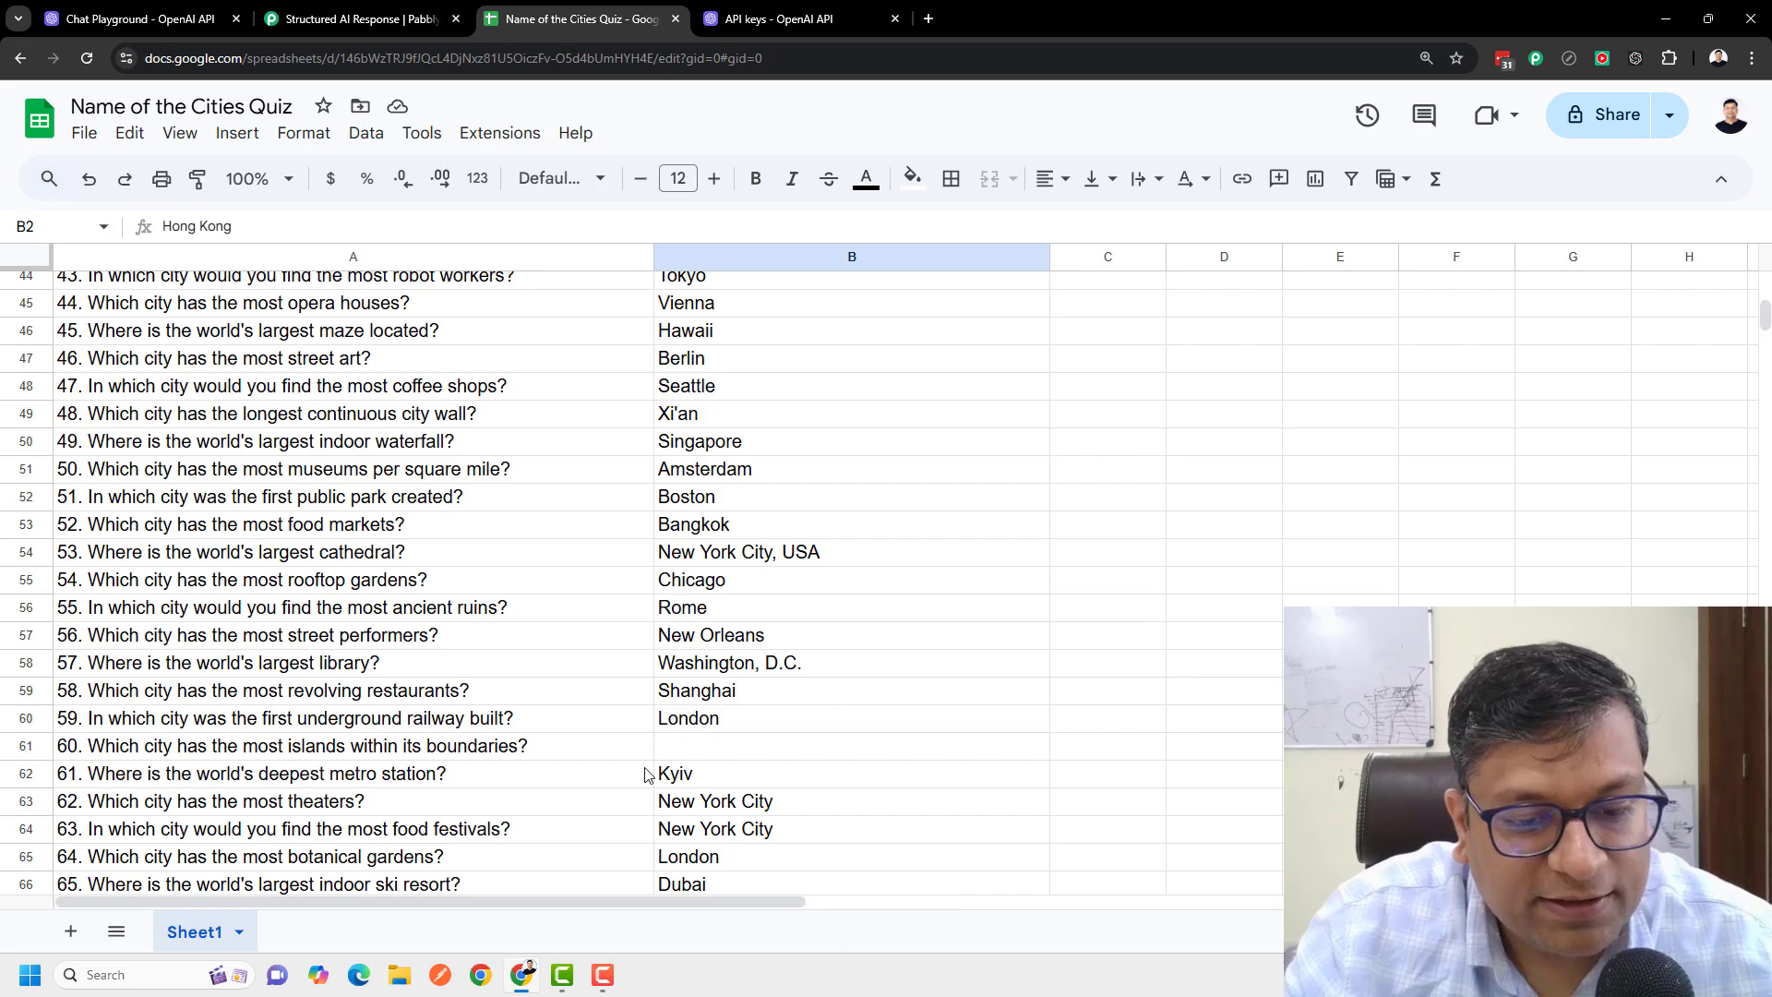
scroll(706, 760, up, 5)
click(725, 545)
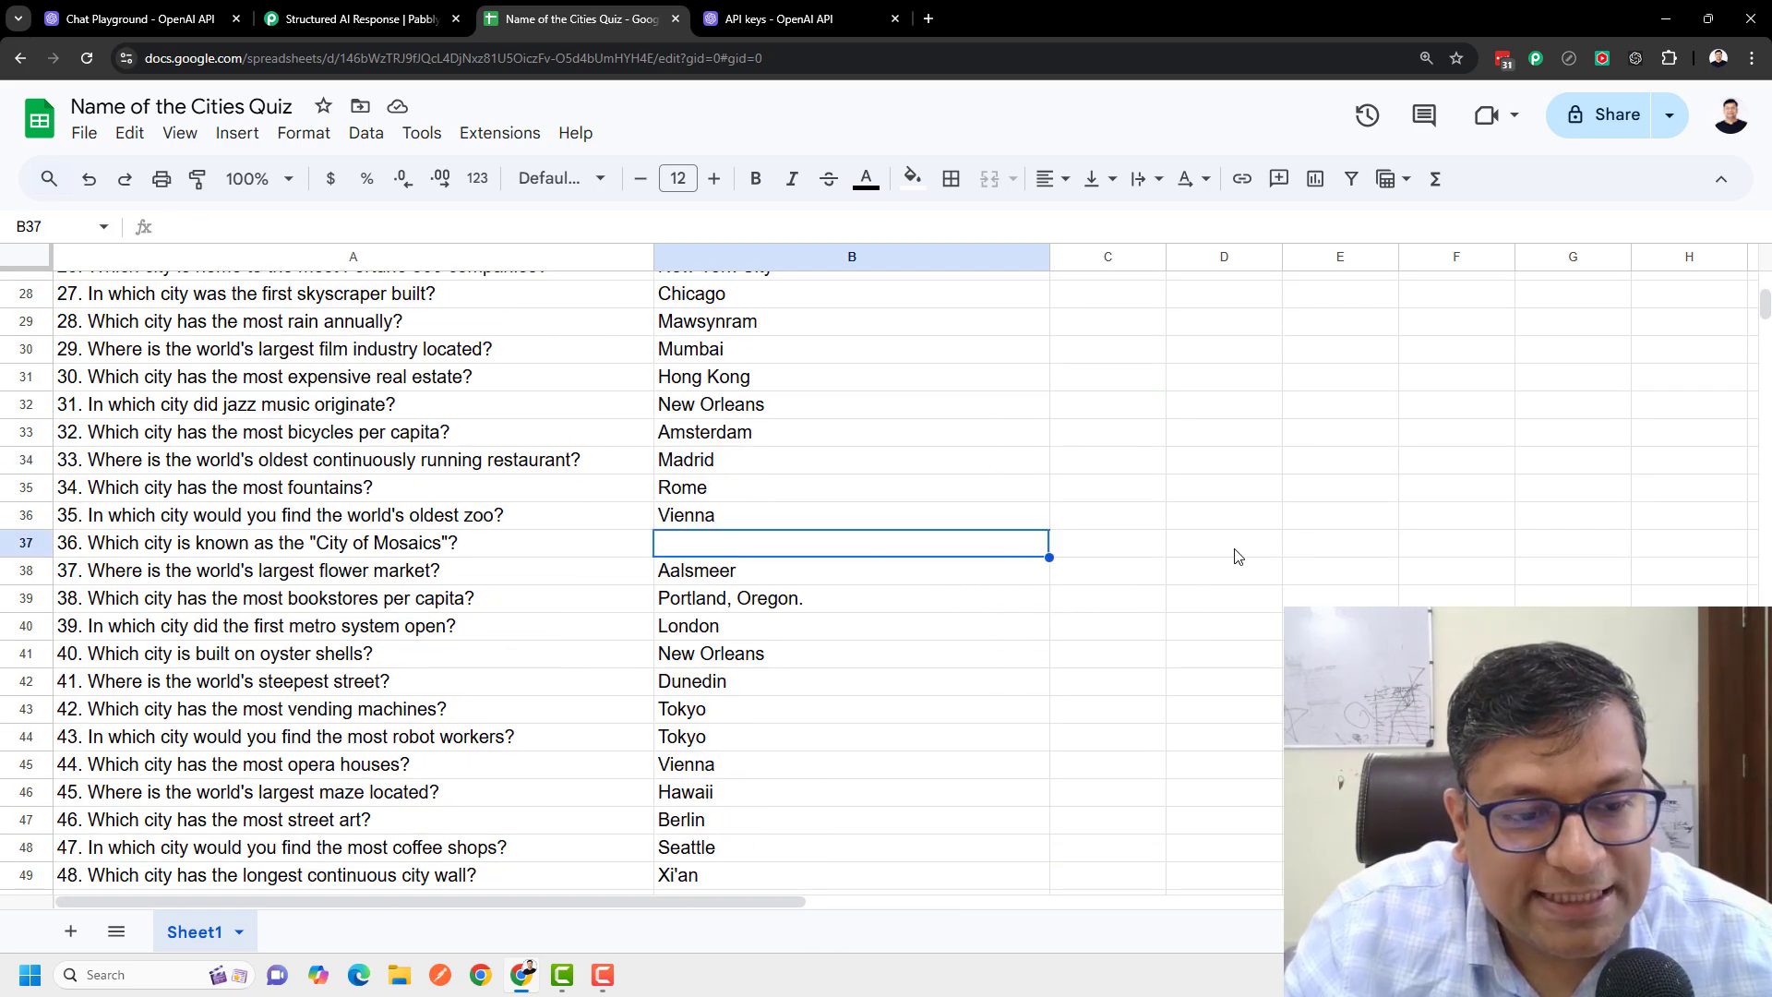
scroll(1238, 556, up, 8)
click(727, 455)
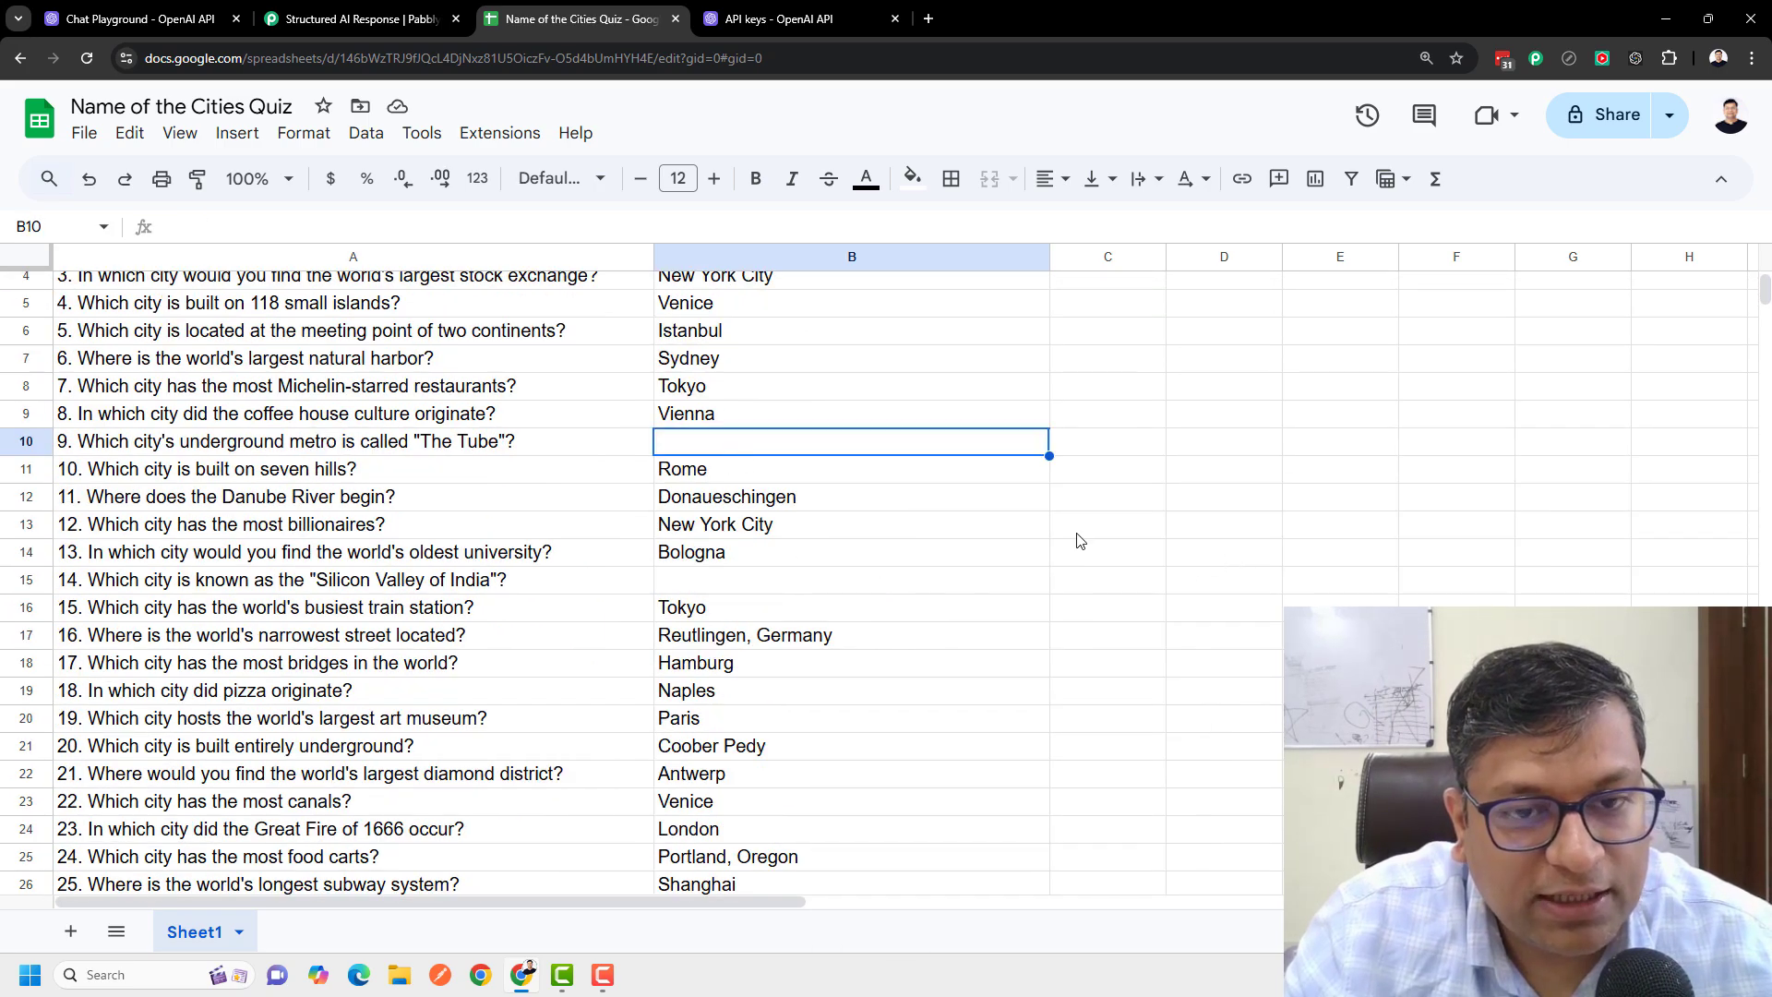
scroll(1116, 542, up, 1)
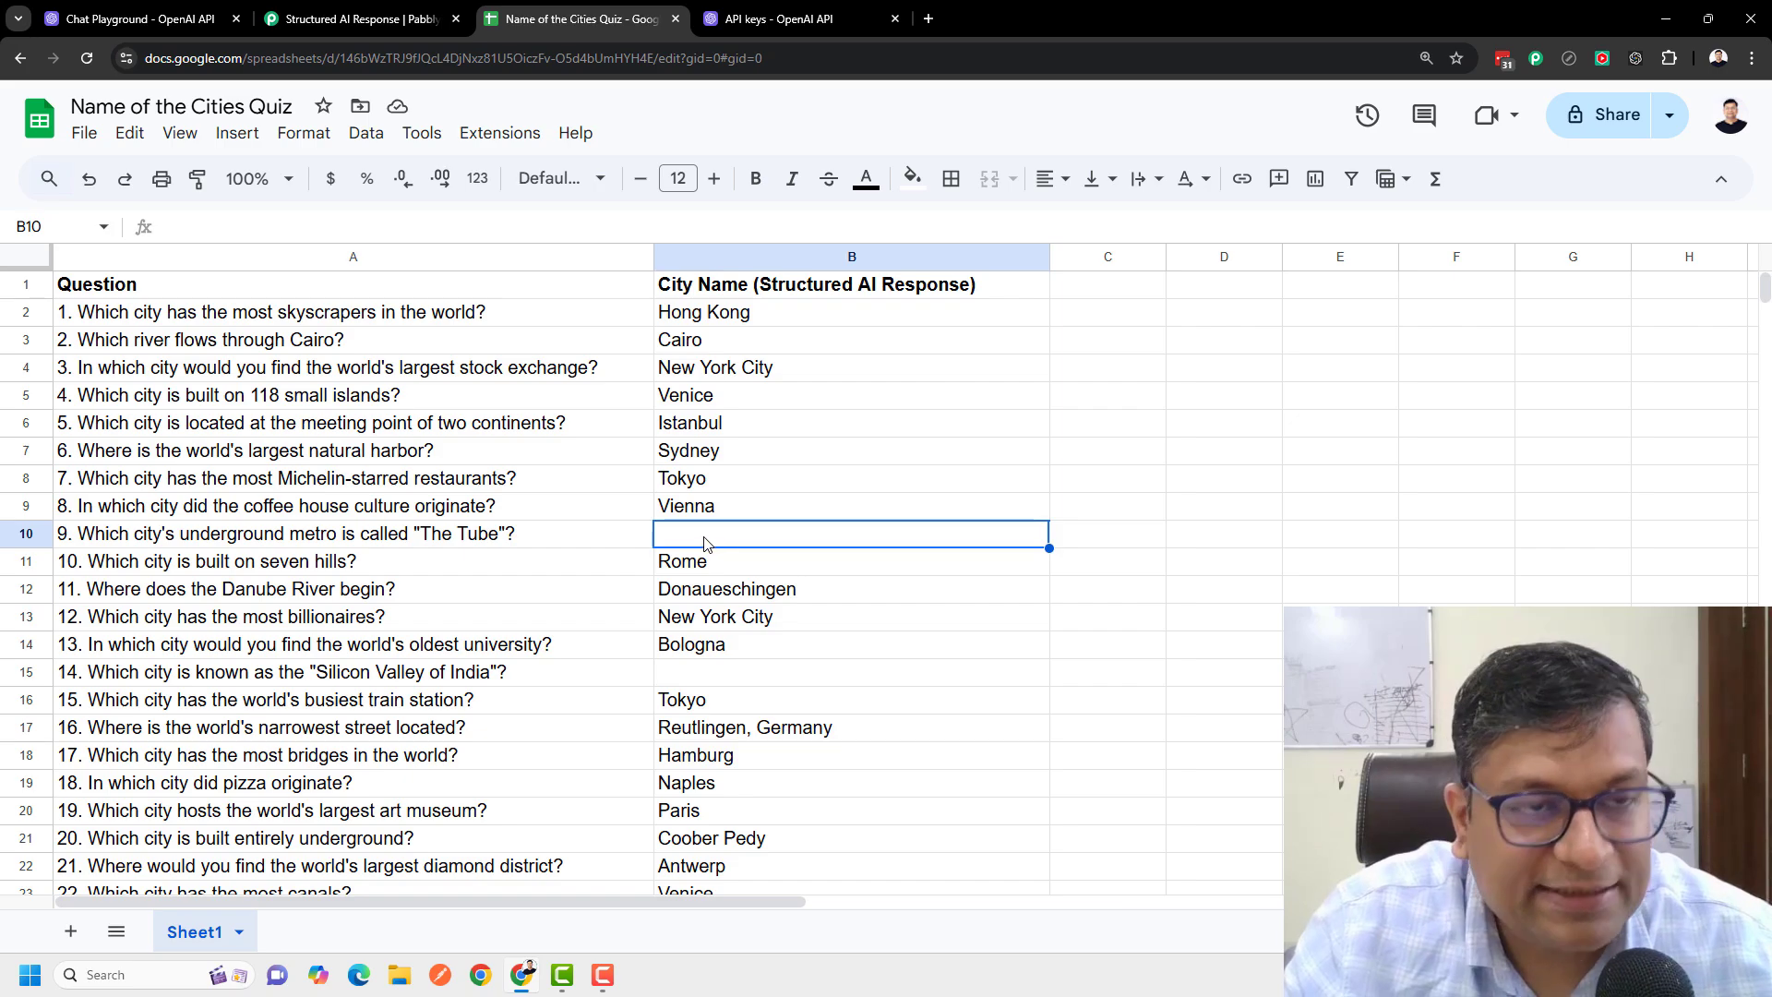
click(736, 672)
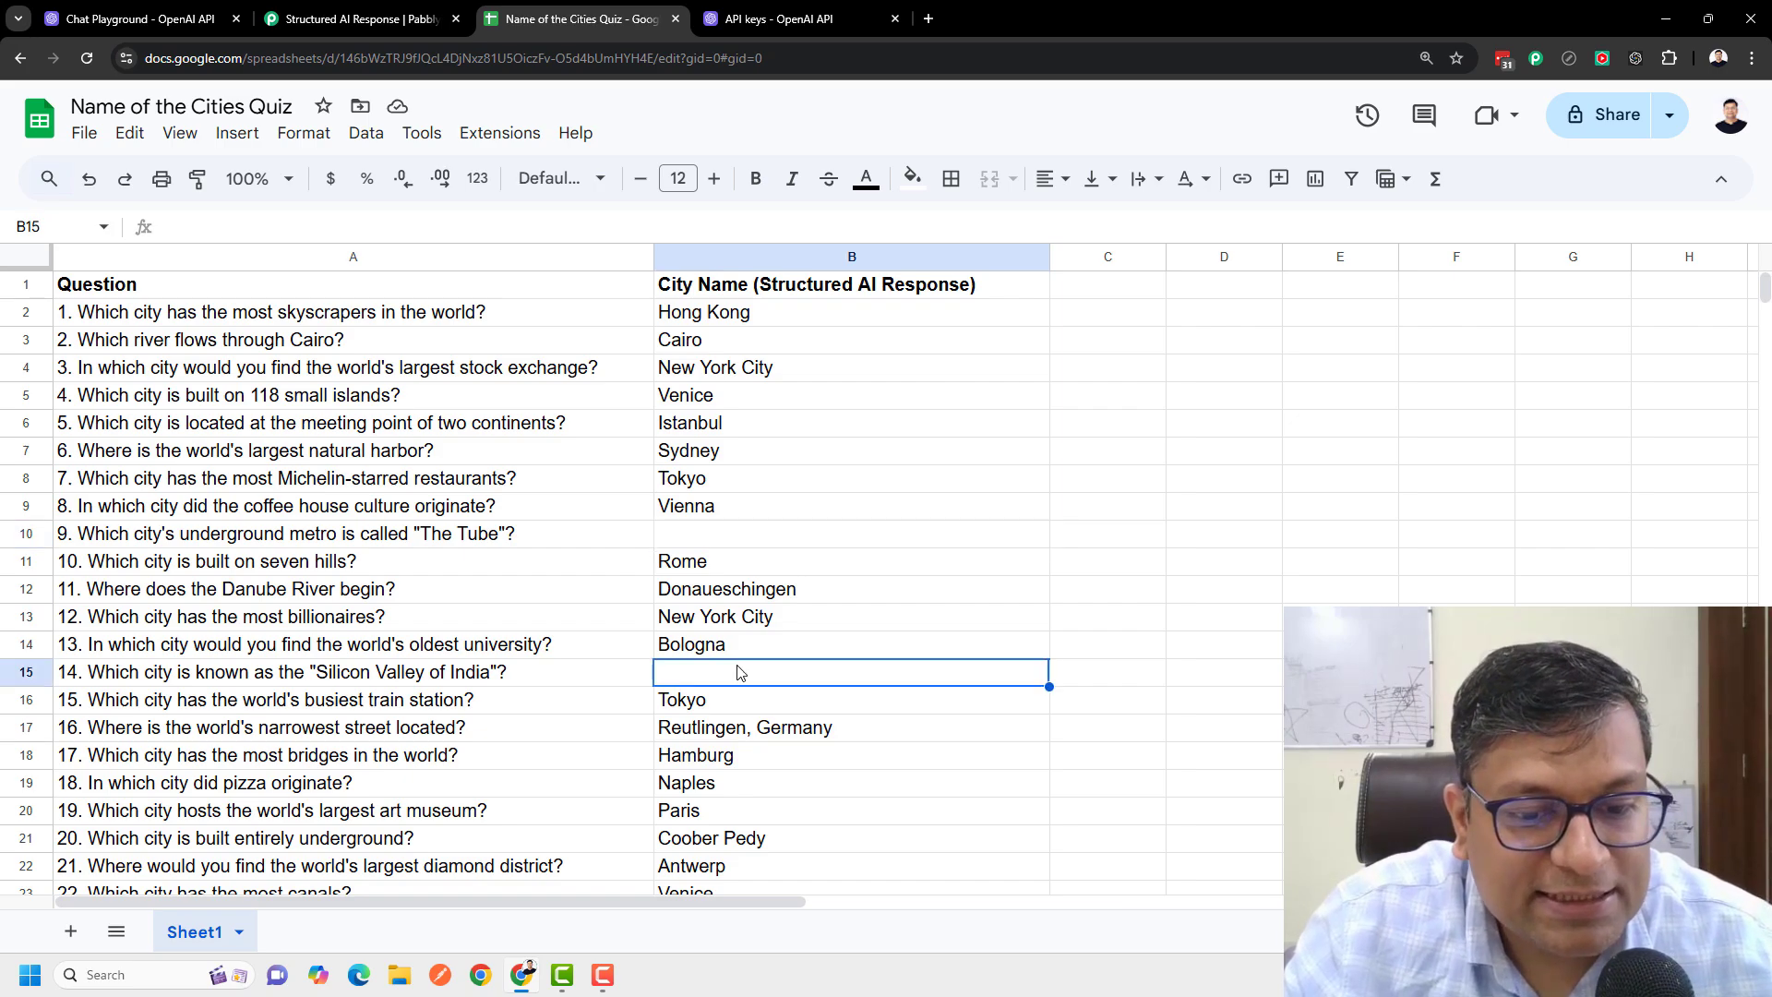
click(729, 539)
scroll(930, 654, down, 1)
scroll(930, 653, down, 20)
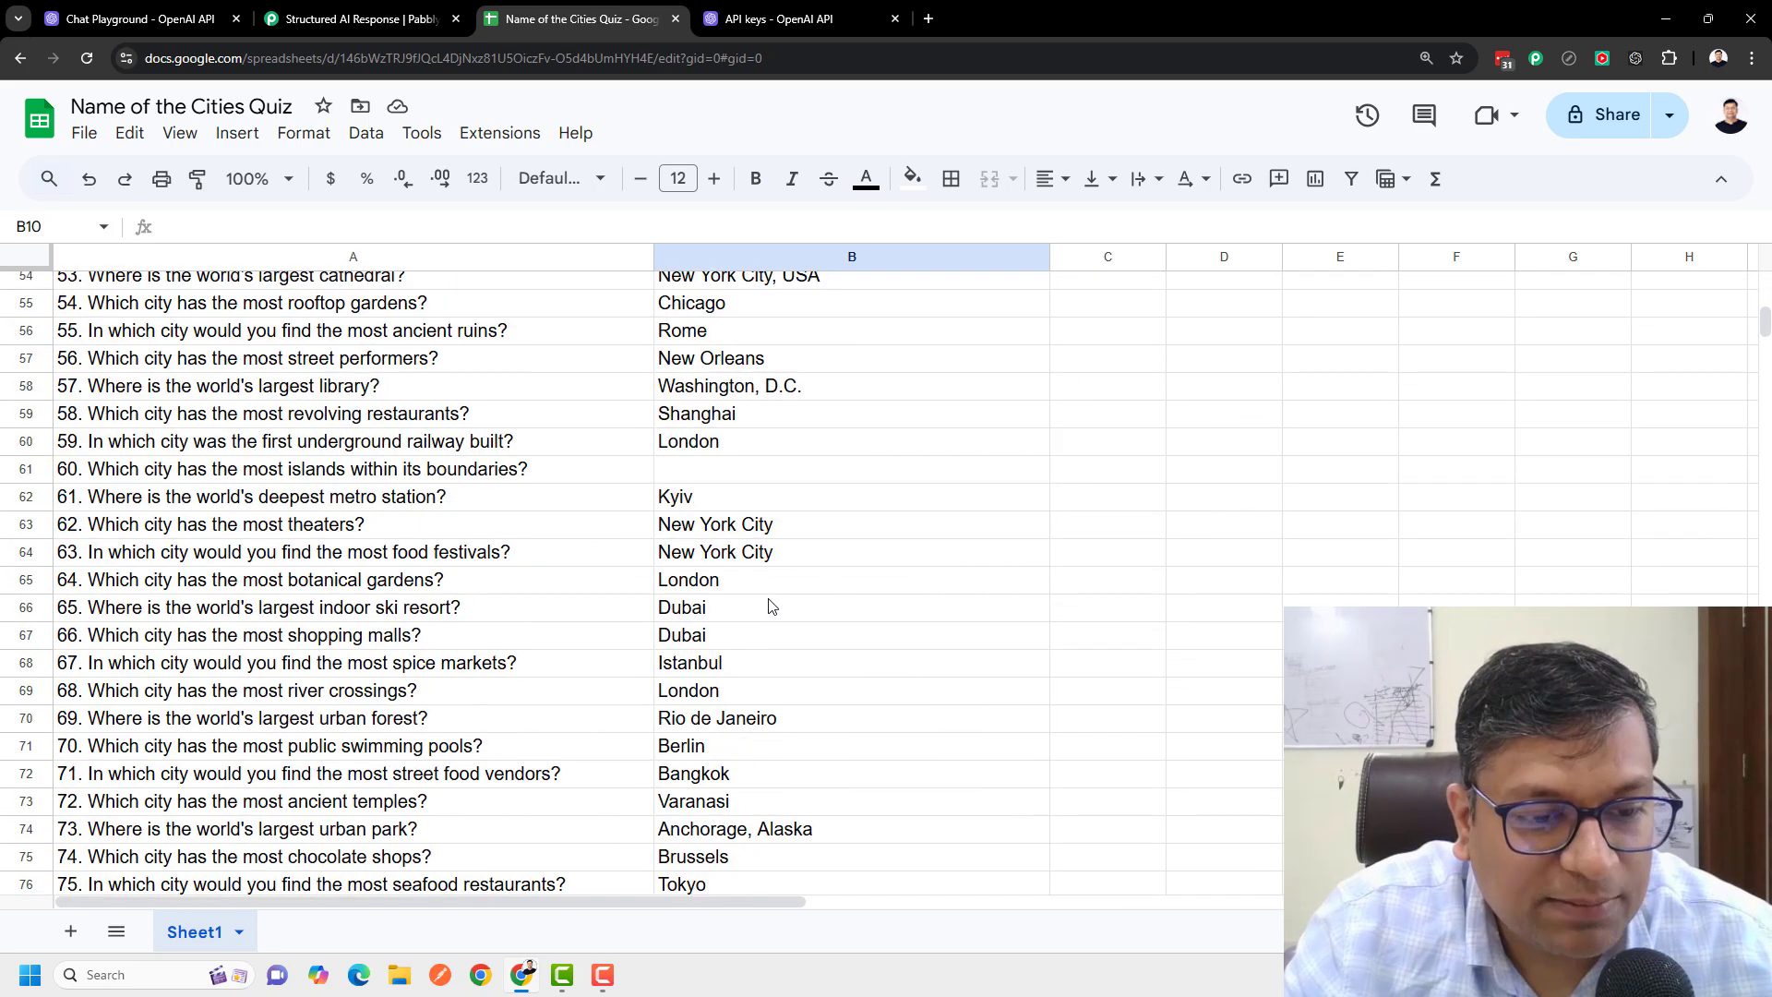
scroll(773, 613, down, 6)
scroll(773, 613, up, 20)
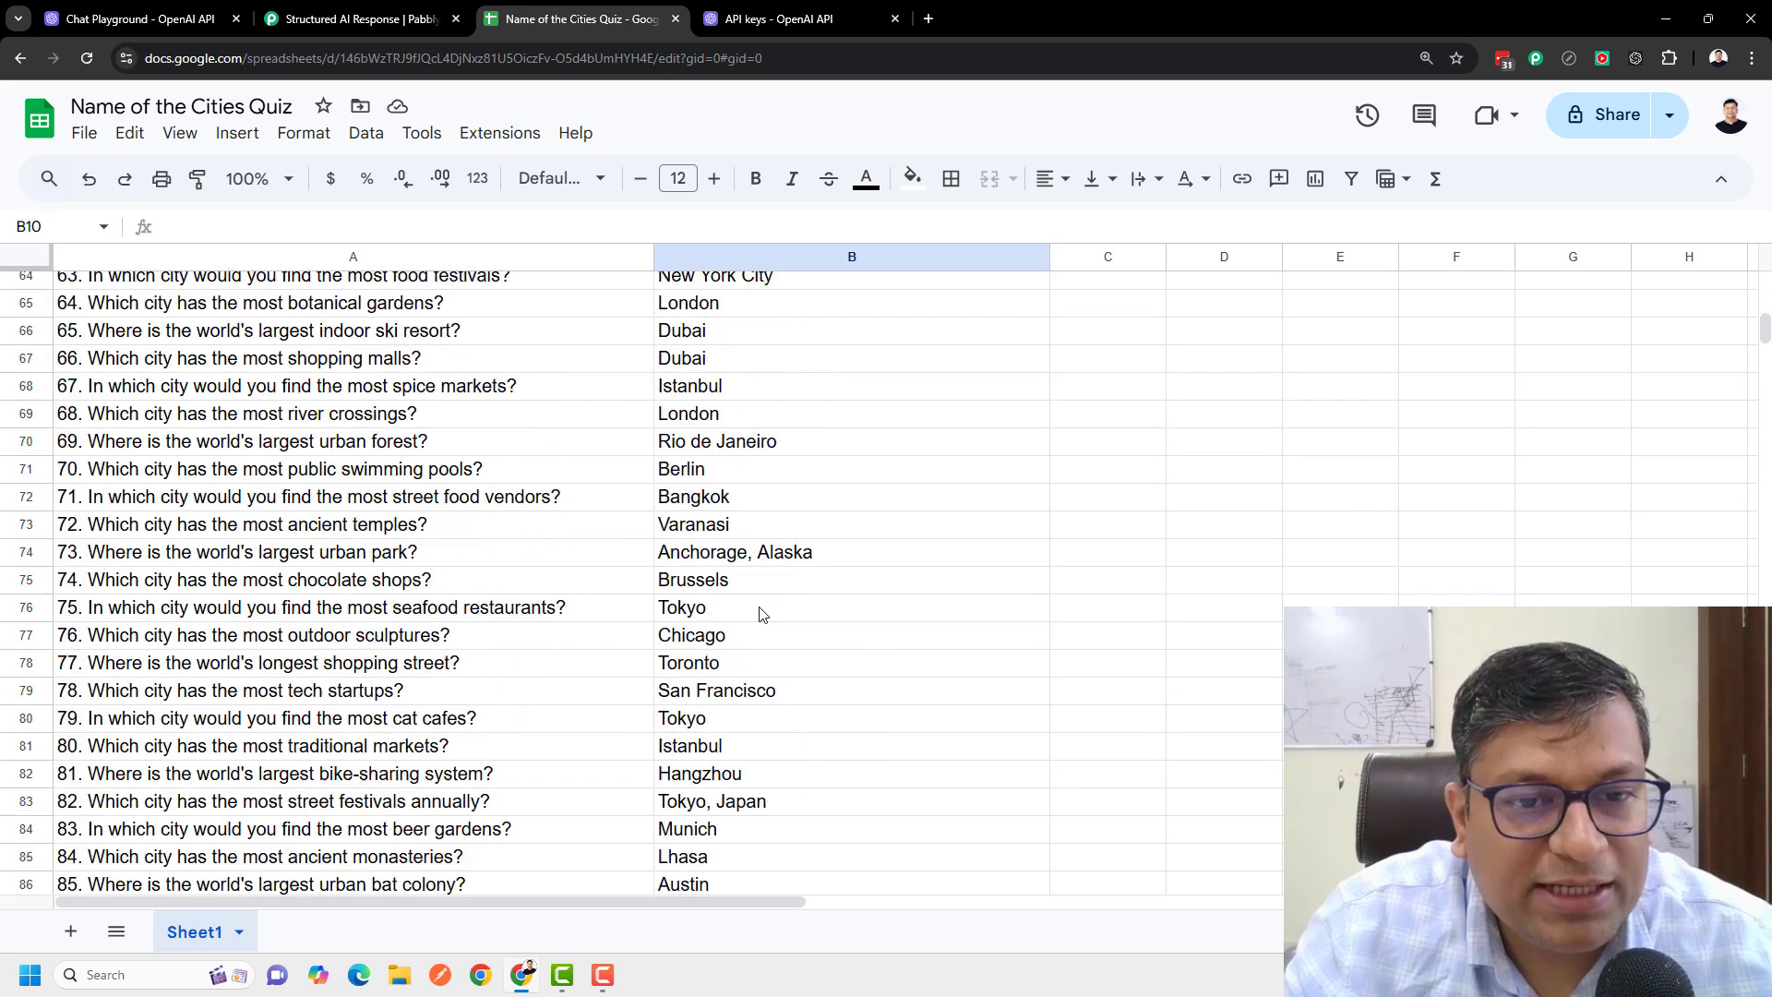
scroll(775, 609, up, 2)
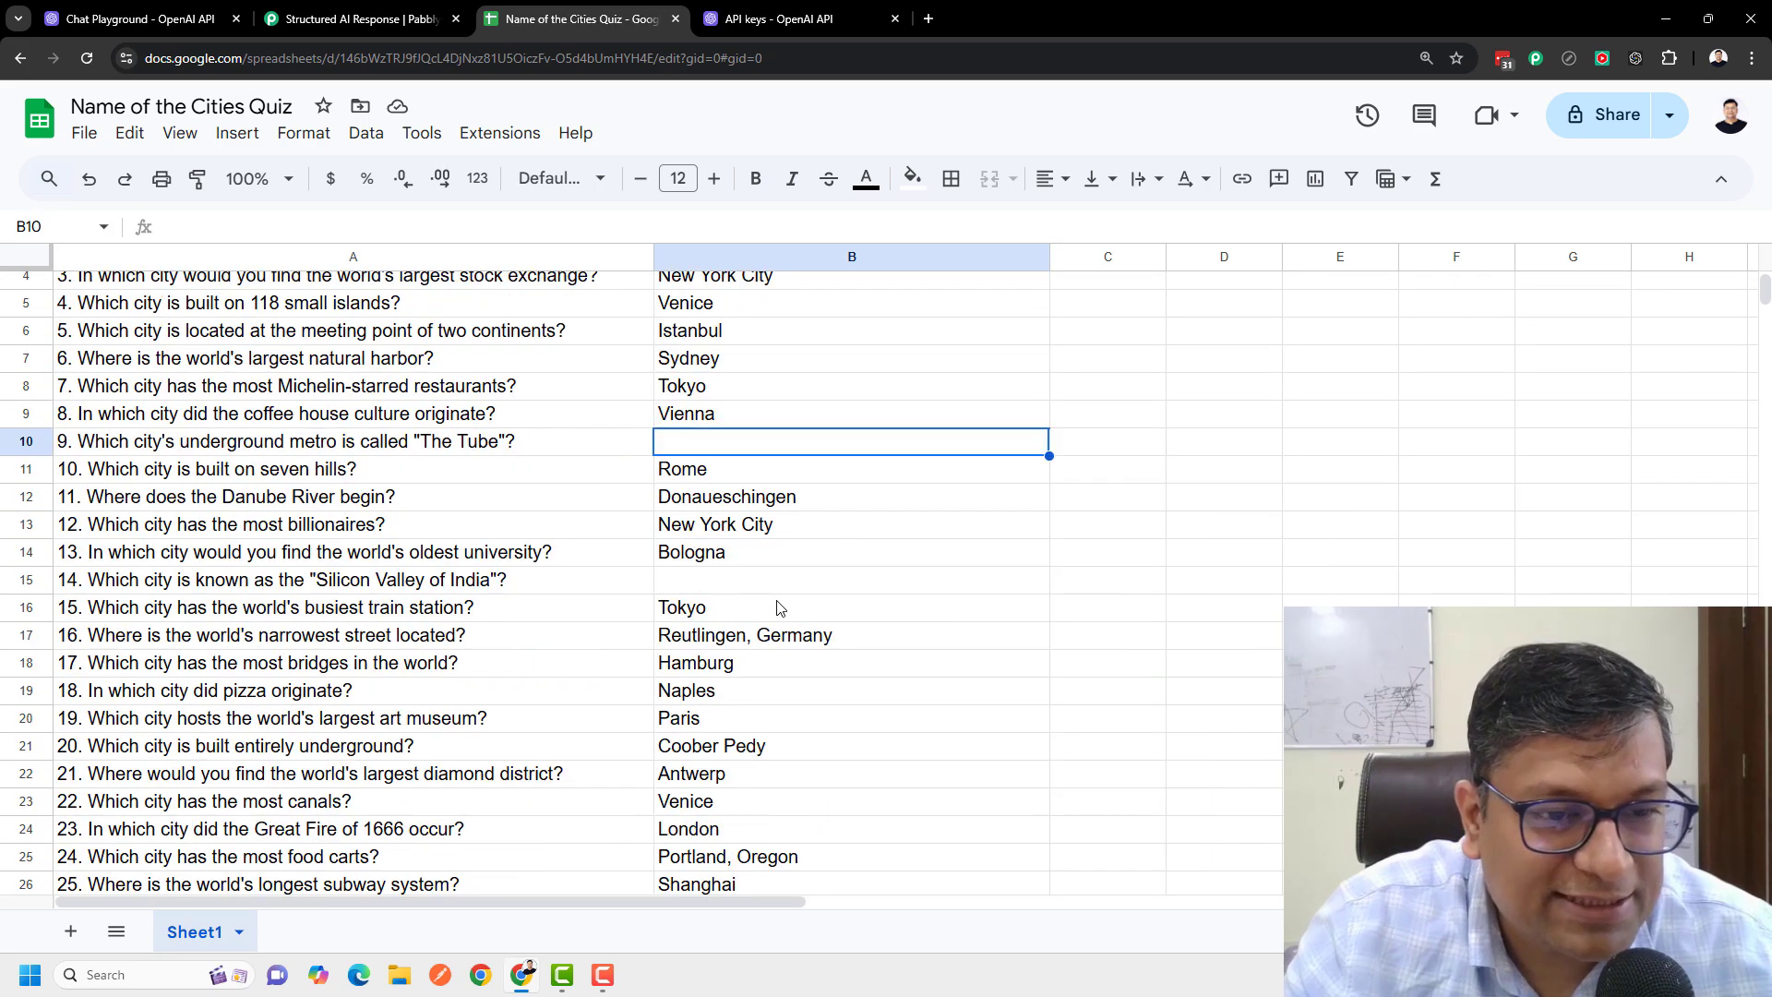
scroll(701, 512, up, 1)
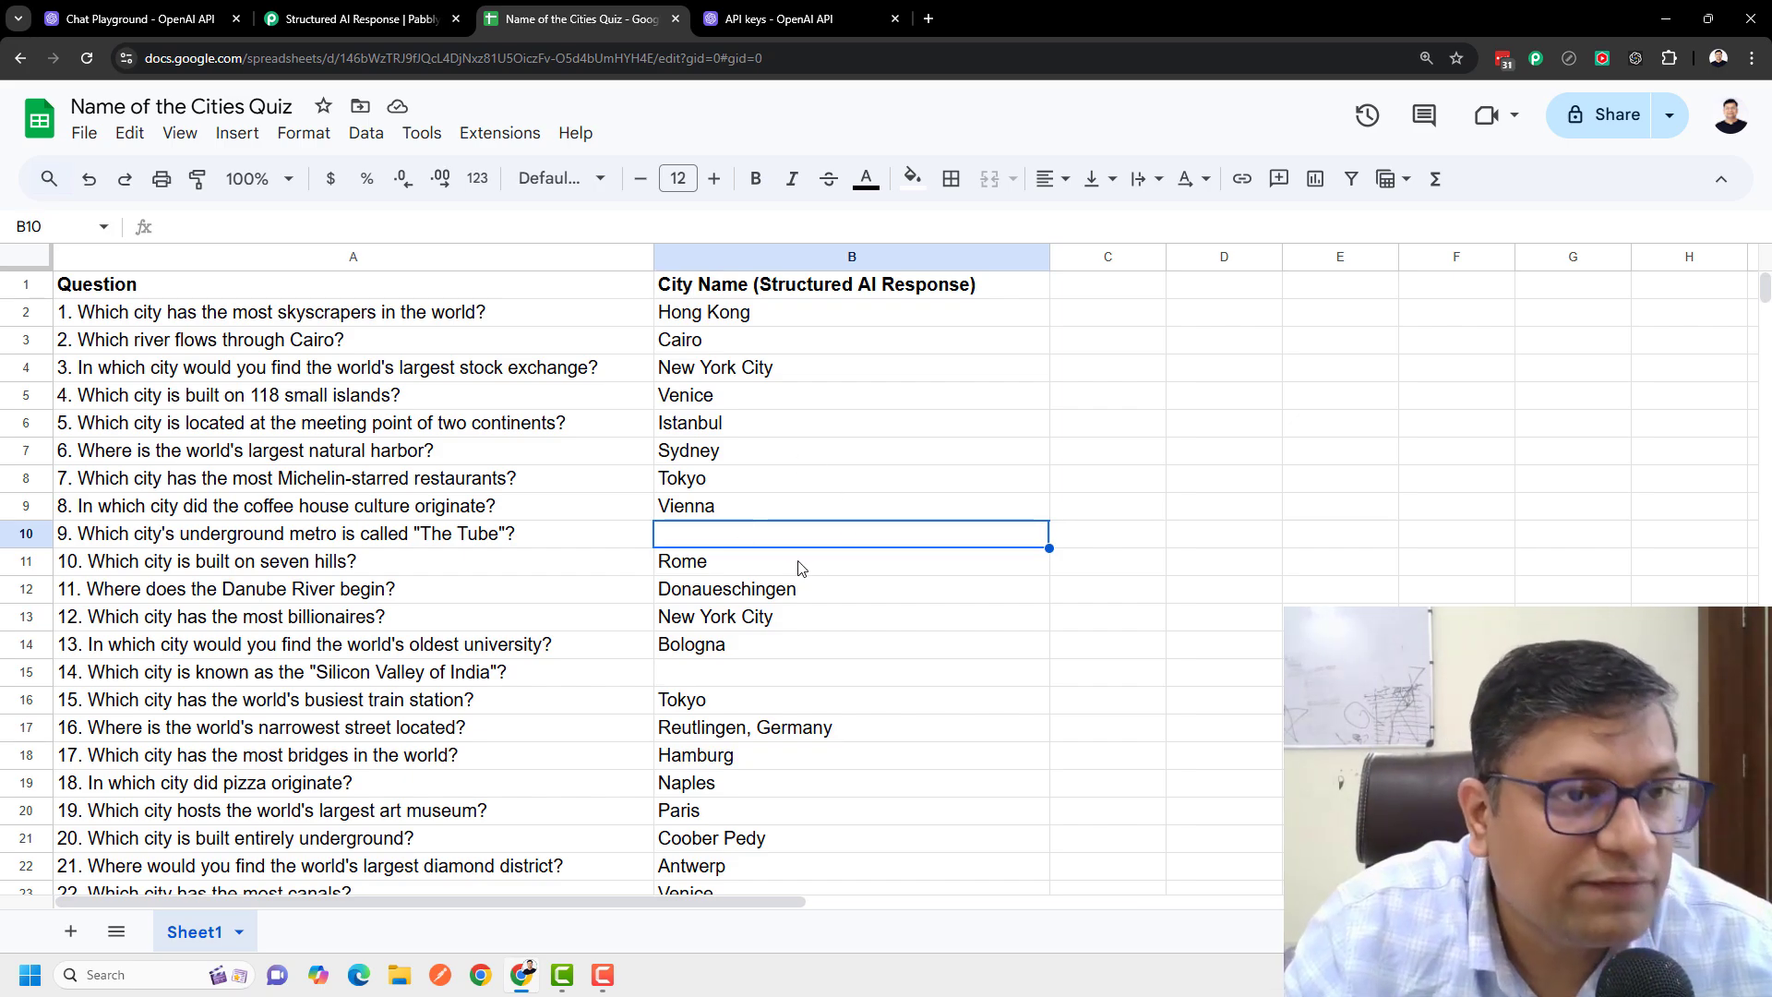
Step: Switch back to the Structured AI Response workflow in Pabbly Connect
click(350, 12)
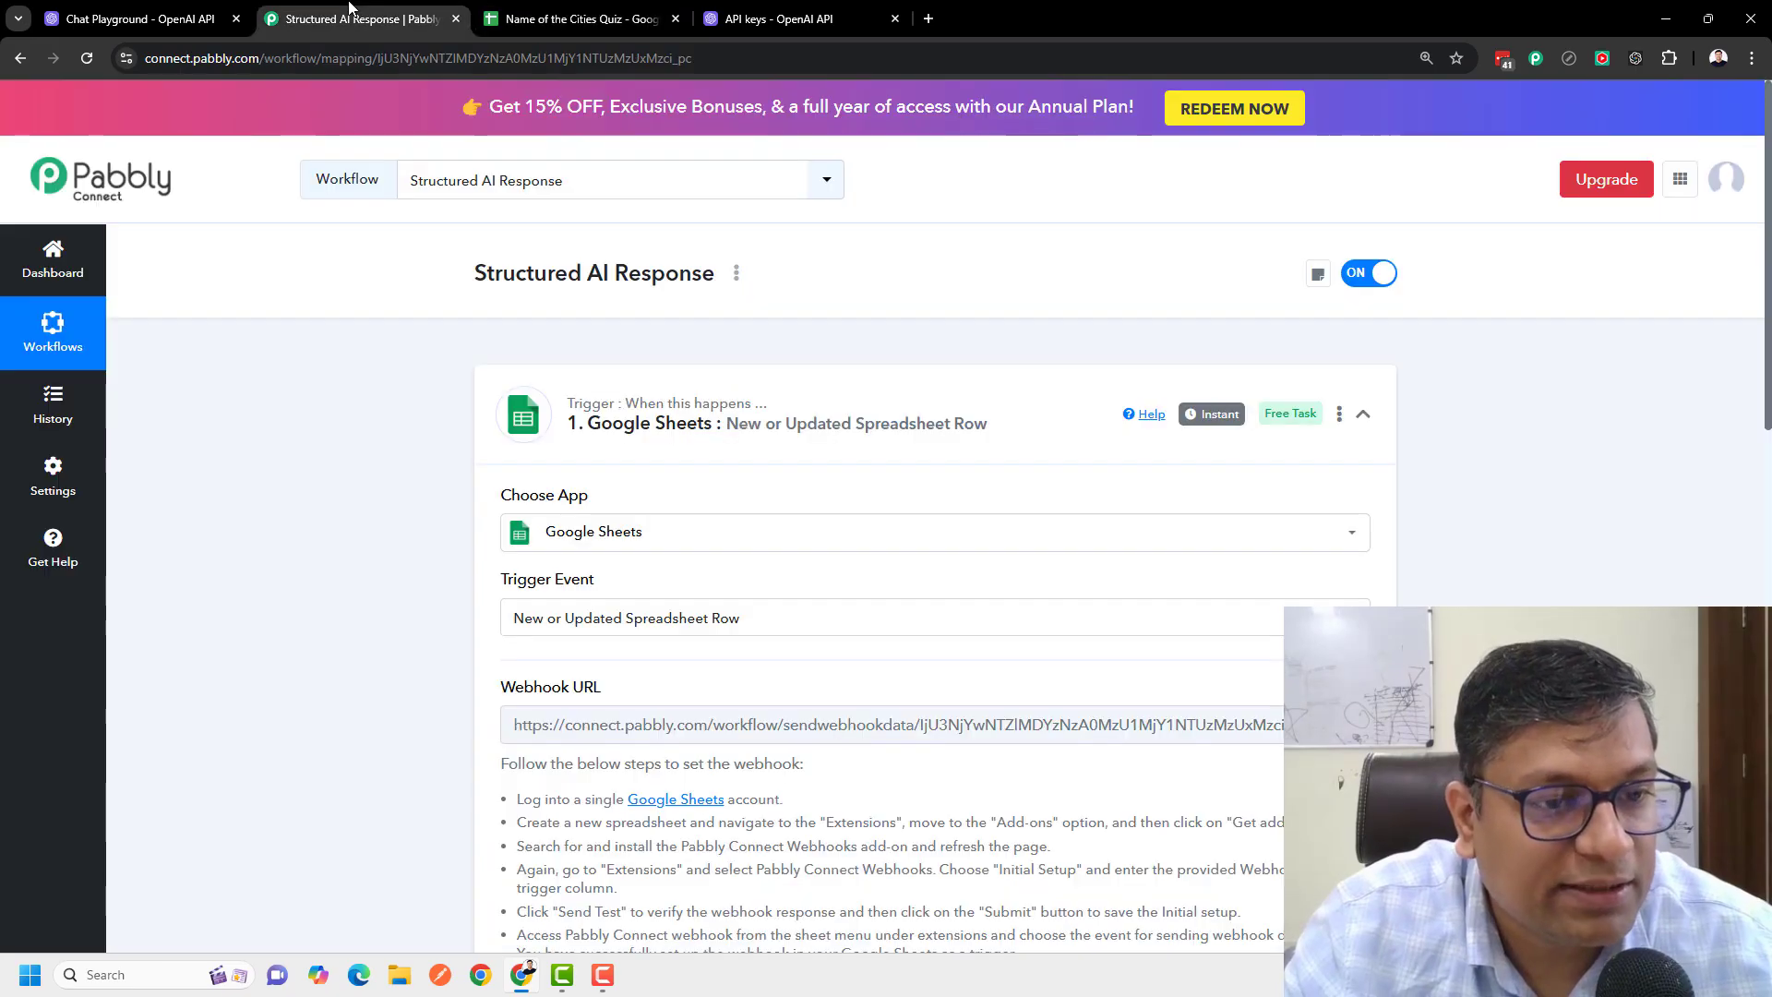